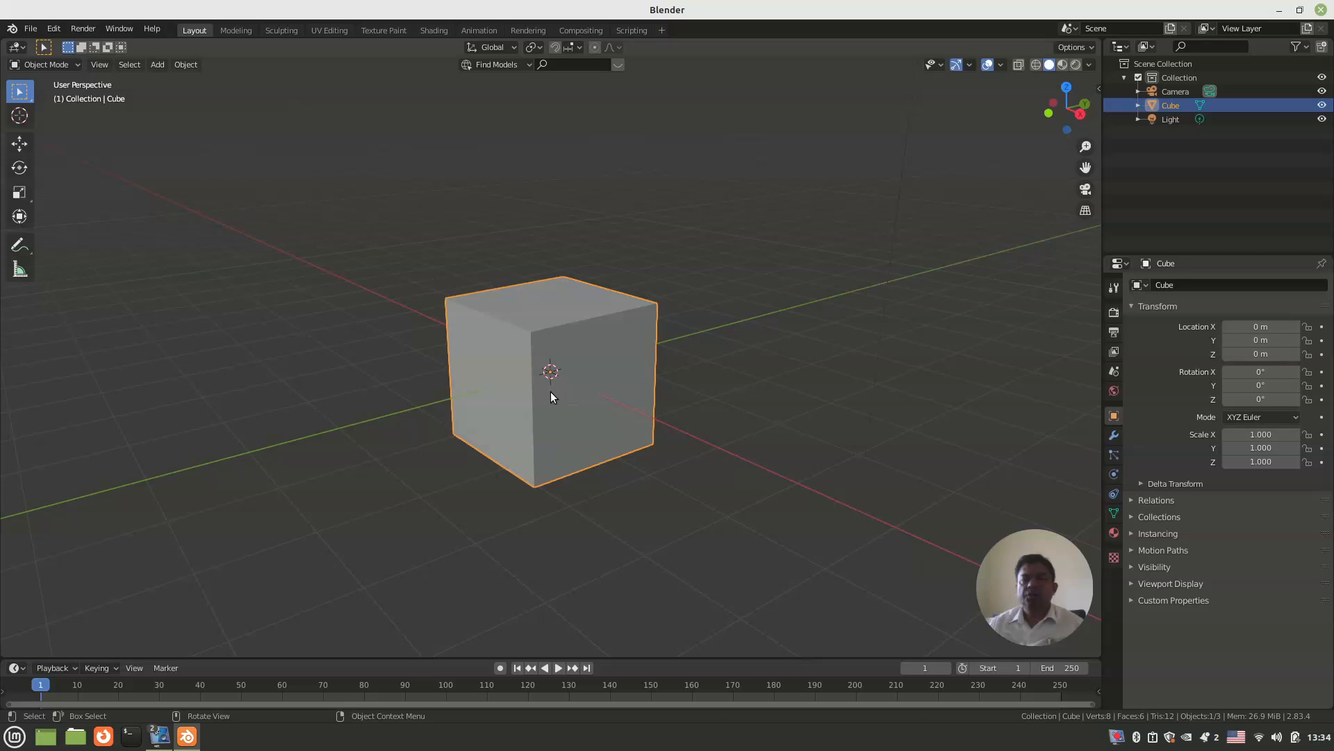
# Step: Scale the cube along the X axis to about 2.12 times its length
pyautogui.press('s')
pyautogui.press('x')
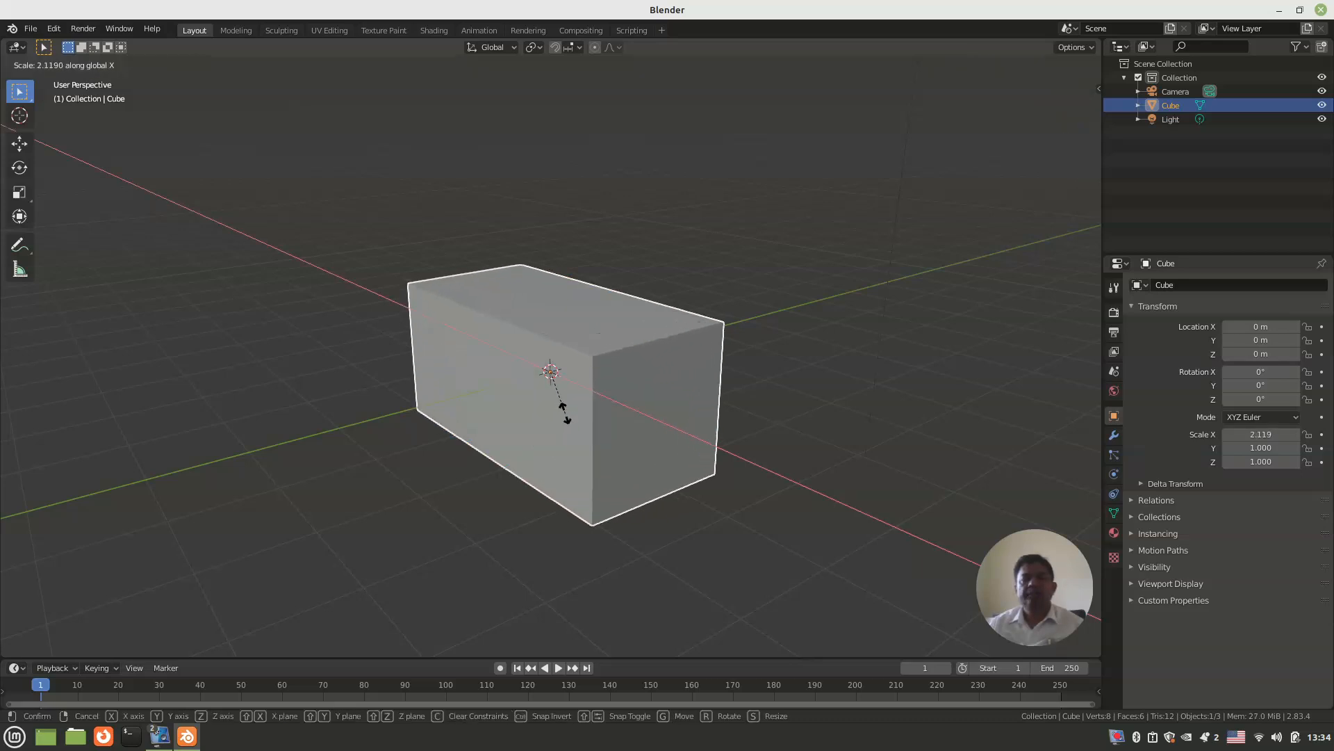
pyautogui.click(572, 378)
pyautogui.moveTo(565, 412); pyautogui.dragTo(564, 440, button='middle')
# Step: Enter Edit Mode and add two loop cuts running lengthwise along the box, dividing its top into three strips
pyautogui.press('Tab')
pyautogui.moveTo(581, 368)
pyautogui.mouseDown(button='middle')
pyautogui.moveTo(579, 422)
pyautogui.moveTo(589, 395)
pyautogui.moveTo(616, 392)
pyautogui.moveTo(599, 352)
pyautogui.moveTo(564, 363)
pyautogui.mouseUp(button='middle')
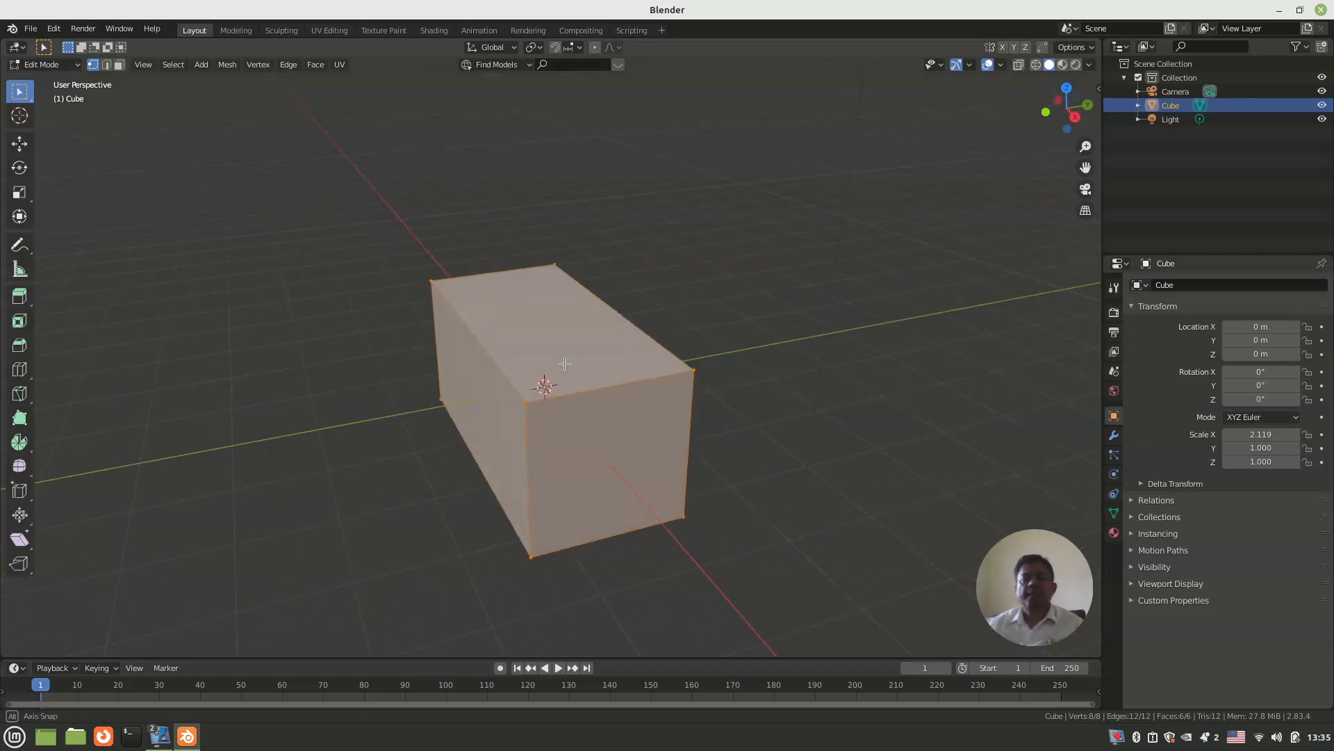
pyautogui.moveTo(565, 363); pyautogui.dragTo(564, 363, button='middle')
pyautogui.hotkey('ctrl', 'r')
pyautogui.scroll(1, 568, 392)
pyautogui.click(568, 393)
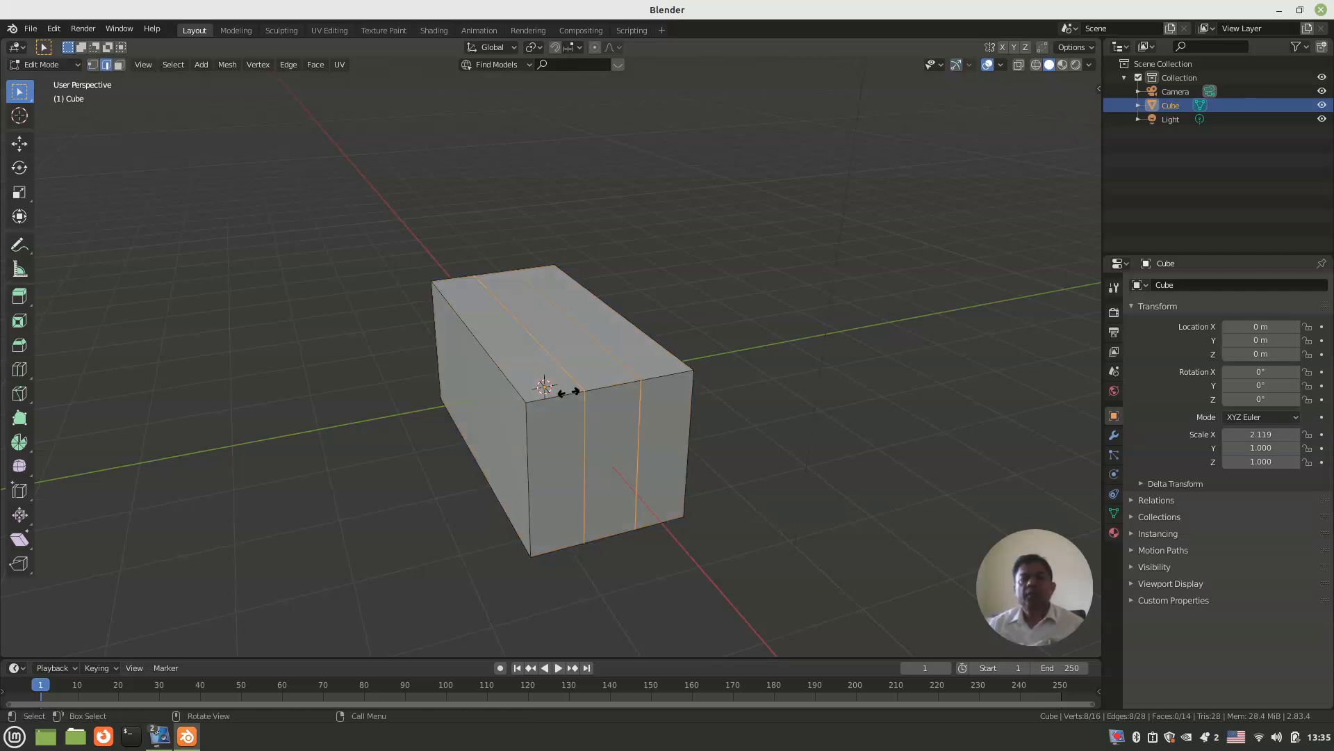
pyautogui.click(570, 392)
pyautogui.click(676, 342)
# Step: Select the three long top faces and extrude them upward about 1 m
pyautogui.moveTo(660, 336); pyautogui.dragTo(671, 362, button='middle')
pyautogui.press('ctrl')
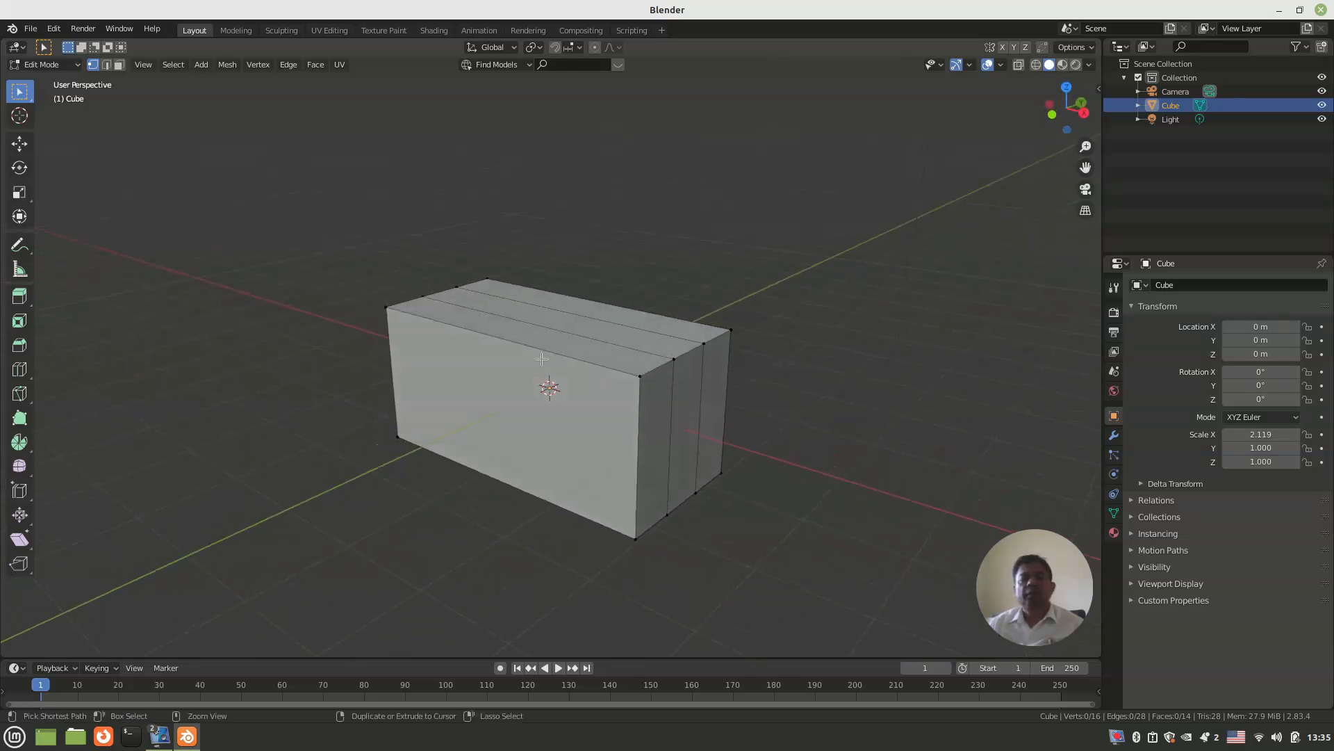
pyautogui.moveTo(542, 358); pyautogui.dragTo(539, 386, button='middle')
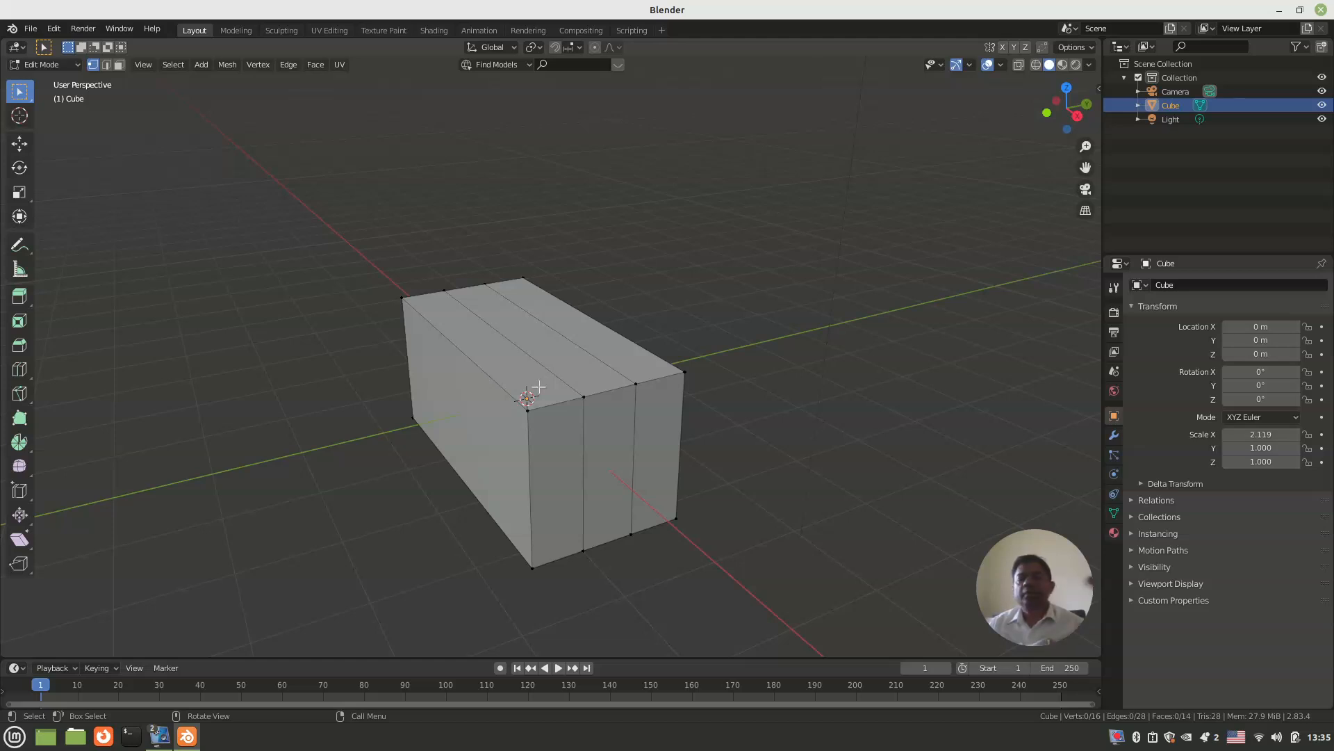
pyautogui.press('3')
pyautogui.click(539, 386)
pyautogui.keyDown('shift'); pyautogui.click(568, 358); pyautogui.keyUp('shift')
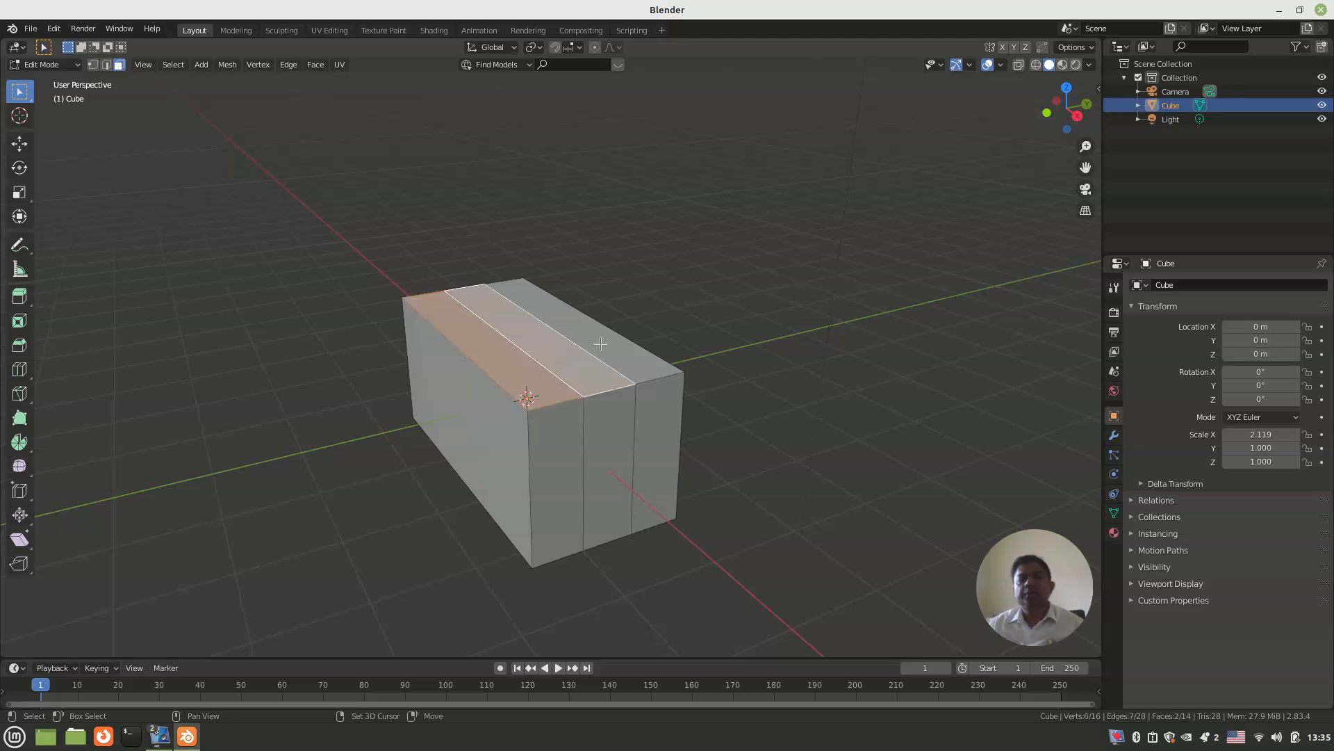
pyautogui.keyDown('shift'); pyautogui.click(601, 344); pyautogui.keyUp('shift')
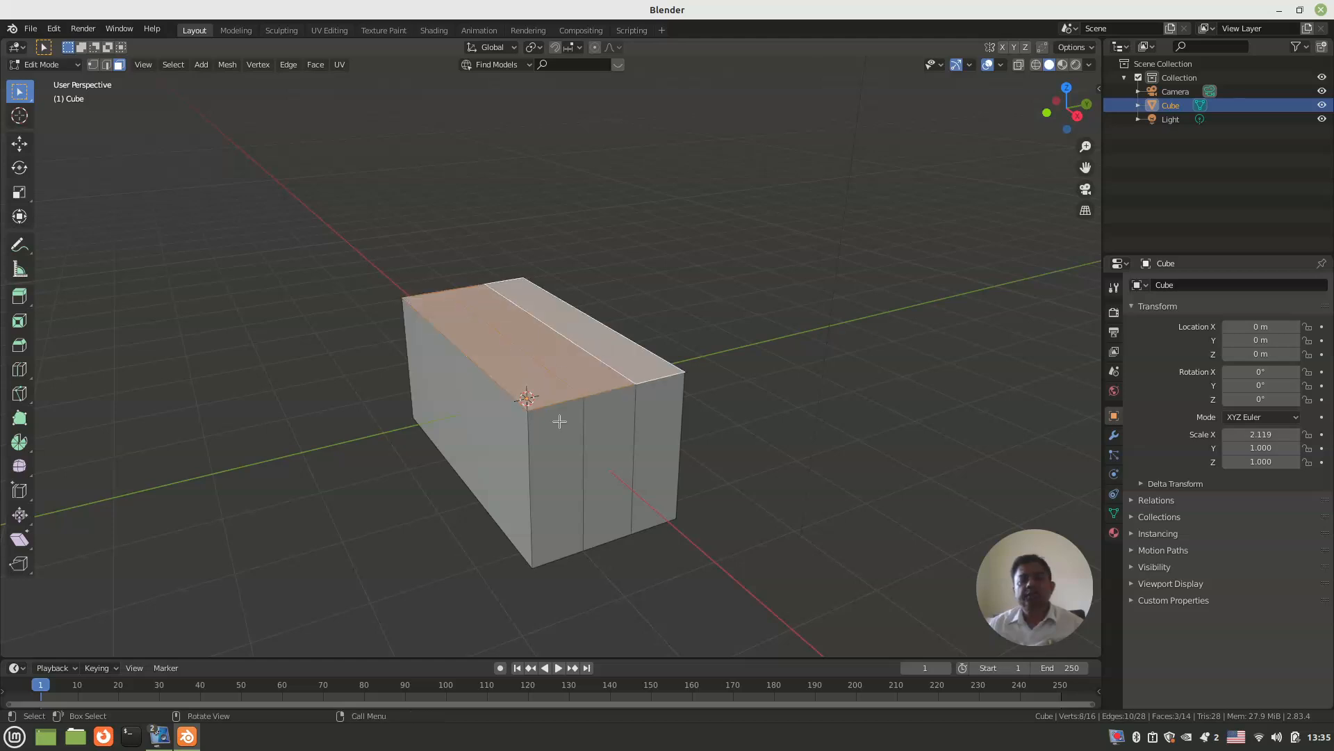
pyautogui.press('e')
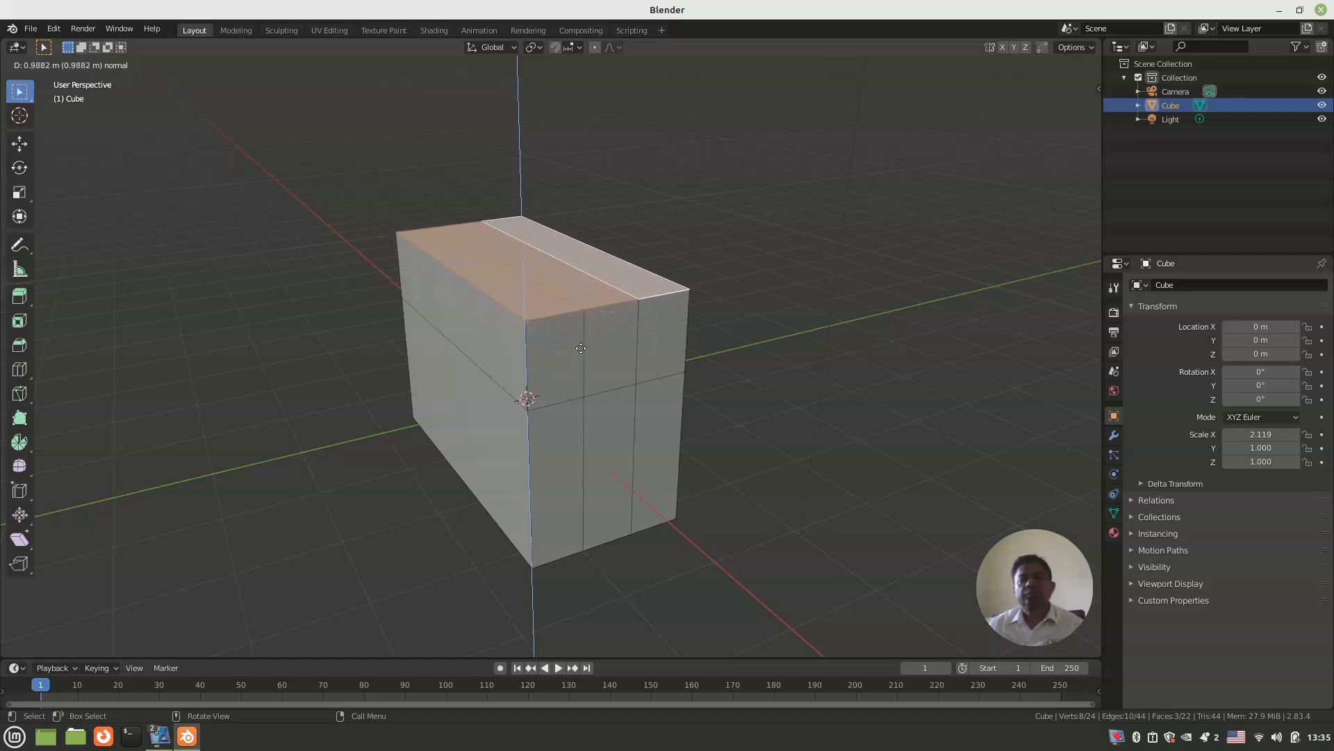
pyautogui.click(577, 358)
# Step: Scale the extruded top faces along Y to about 0.17 to form a narrow roof ridge
pyautogui.moveTo(610, 372); pyautogui.dragTo(597, 397, button='middle')
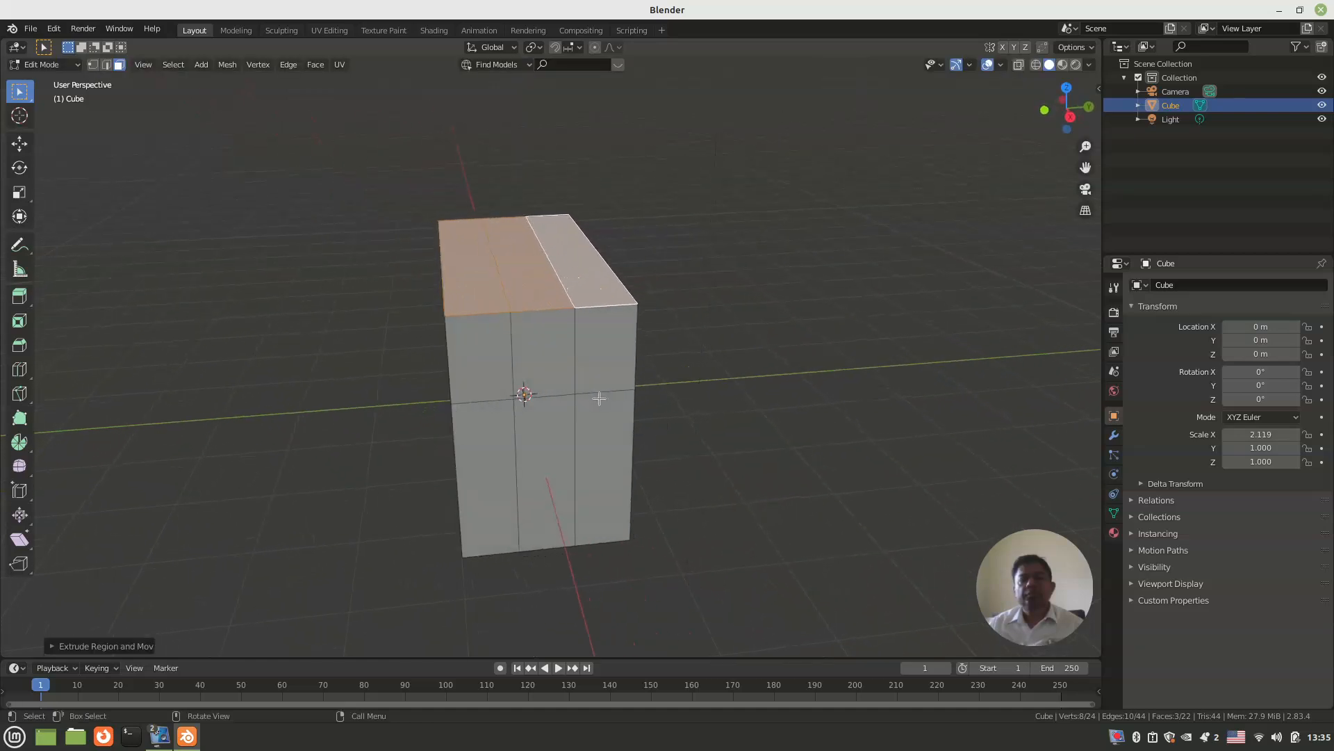
pyautogui.press('s')
pyautogui.press('y')
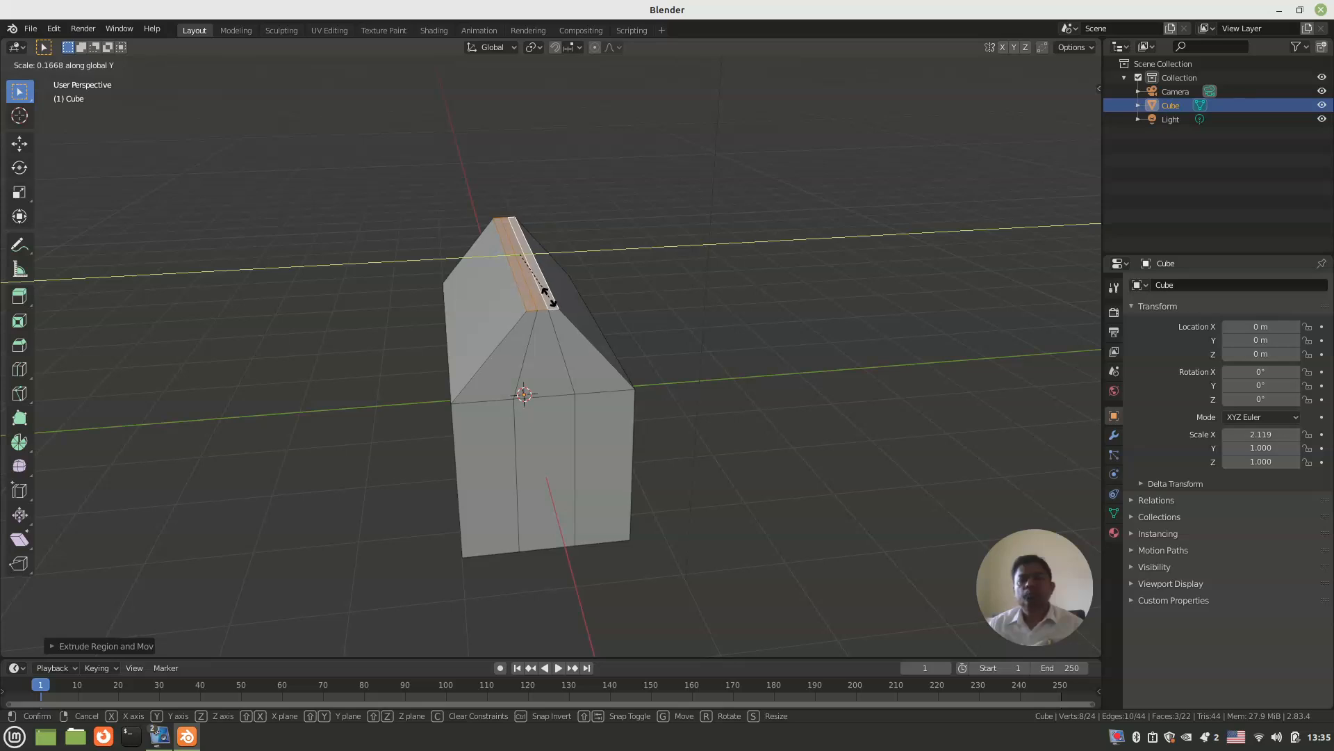
pyautogui.click(549, 295)
pyautogui.click(357, 338)
# Step: Add a horizontal loop cut around the walls and slide it up to just below the eaves, about -0.86
pyautogui.moveTo(308, 389)
pyautogui.mouseDown(button='middle')
pyautogui.moveTo(532, 403)
pyautogui.moveTo(551, 381)
pyautogui.moveTo(697, 363)
pyautogui.moveTo(697, 351)
pyautogui.mouseUp(button='middle')
pyautogui.hotkey('ctrl', 'r')
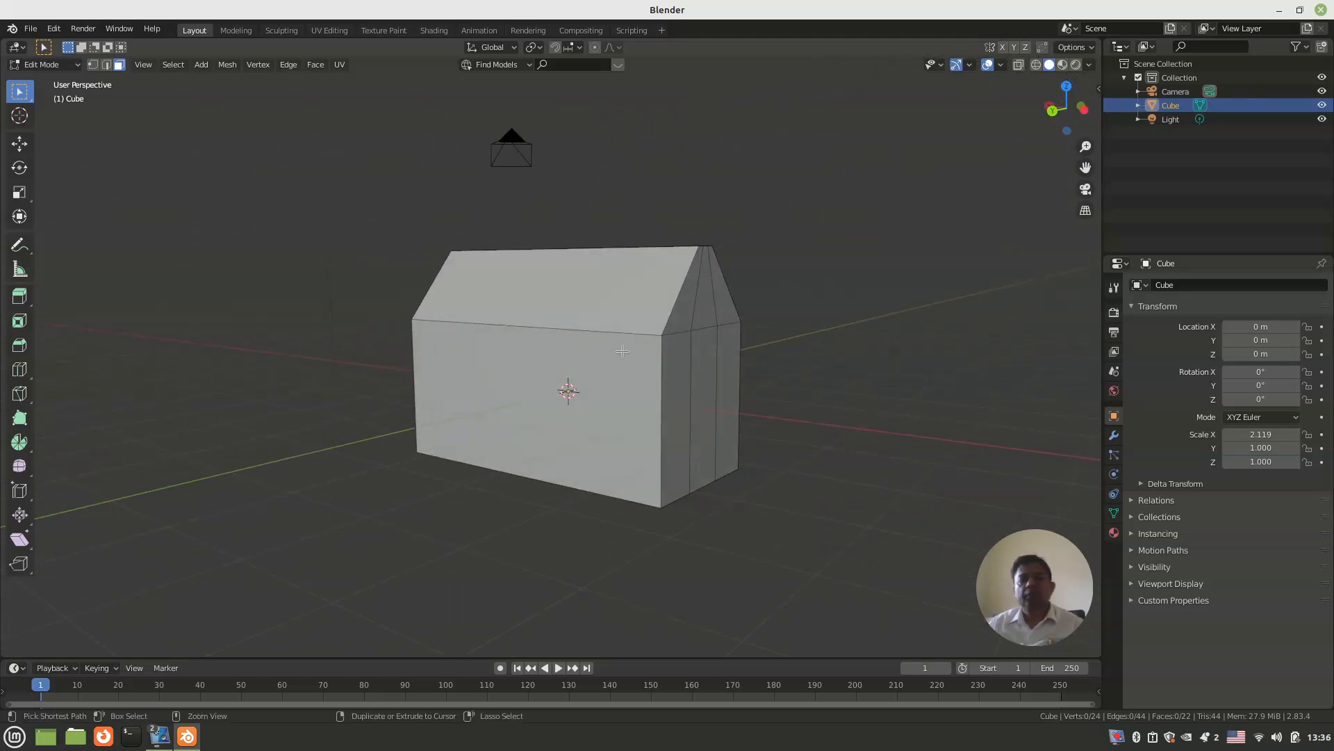
pyautogui.click(687, 356)
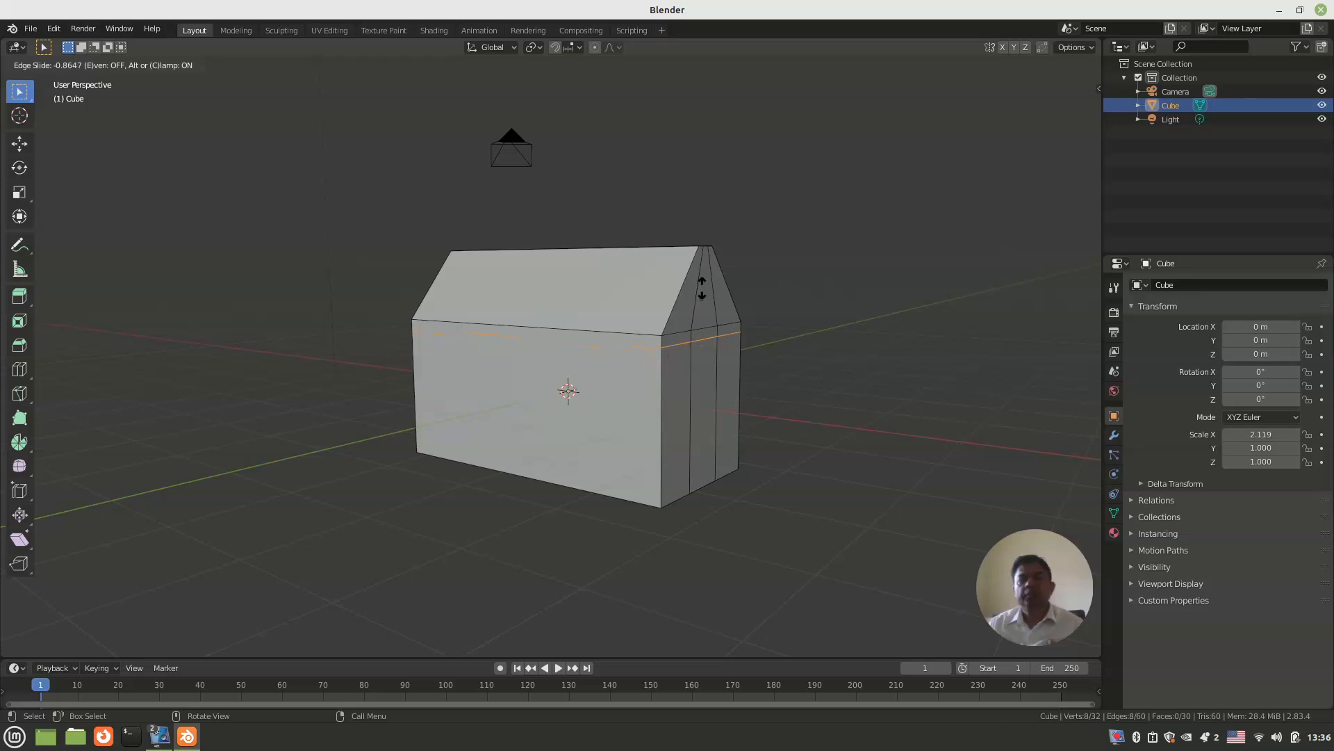
pyautogui.click(702, 285)
pyautogui.click(795, 364)
# Step: Add another horizontal loop cut around the walls and slide it down near the base, about 0.69
pyautogui.moveTo(795, 363); pyautogui.dragTo(632, 419, button='middle')
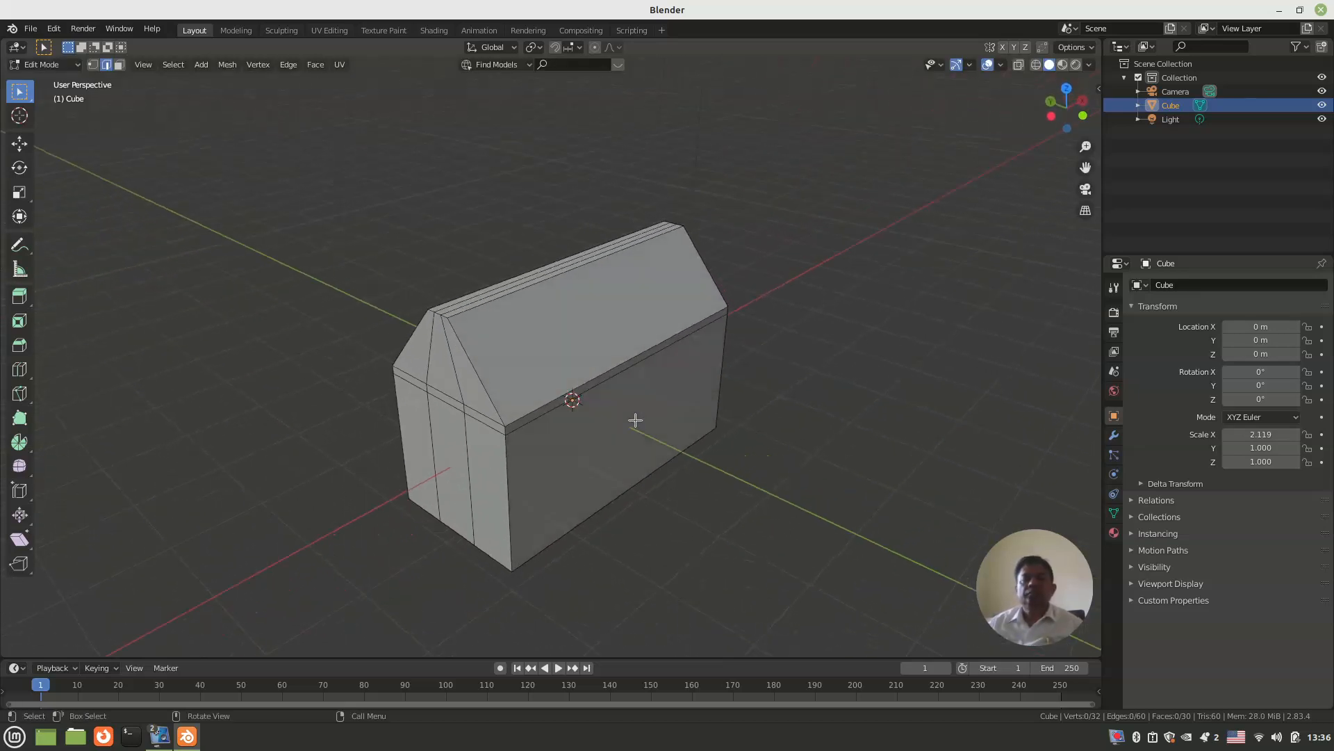
pyautogui.moveTo(557, 440); pyautogui.dragTo(678, 407, button='middle')
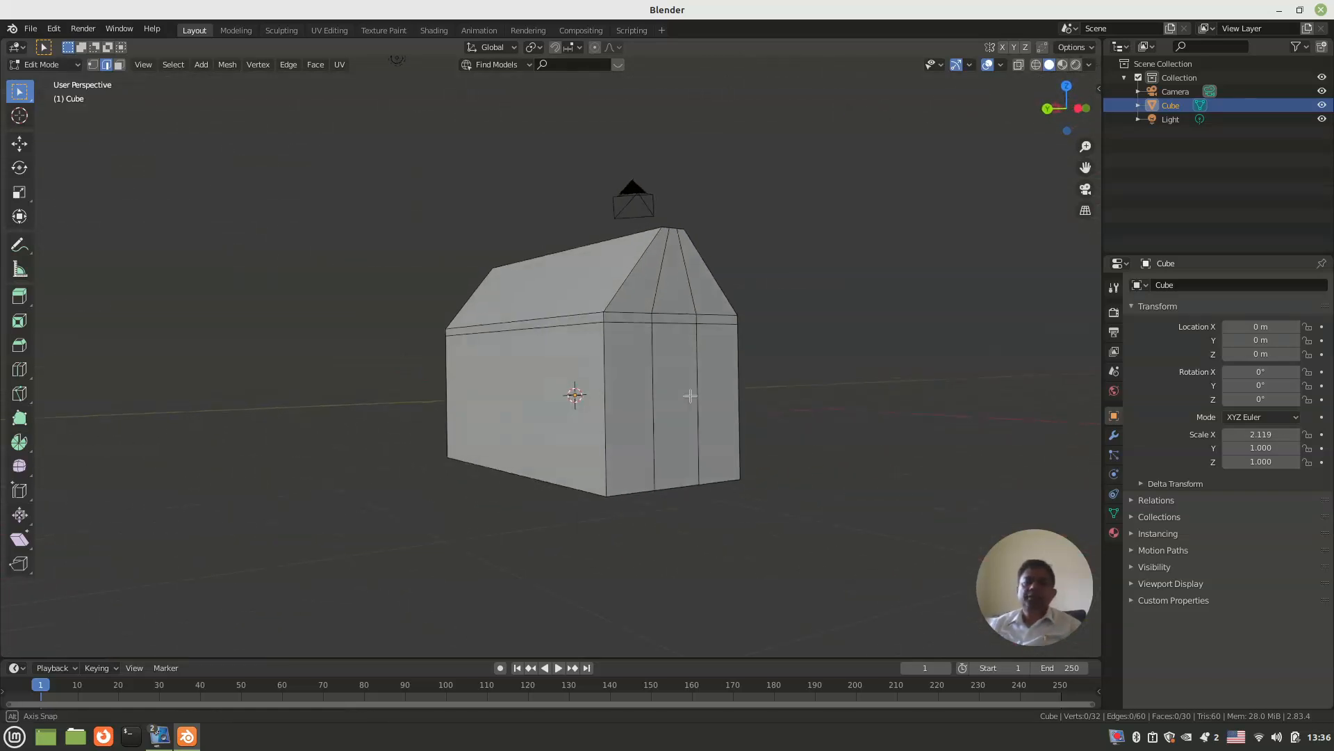
pyautogui.hotkey('ctrl', 'r')
pyautogui.click(589, 462)
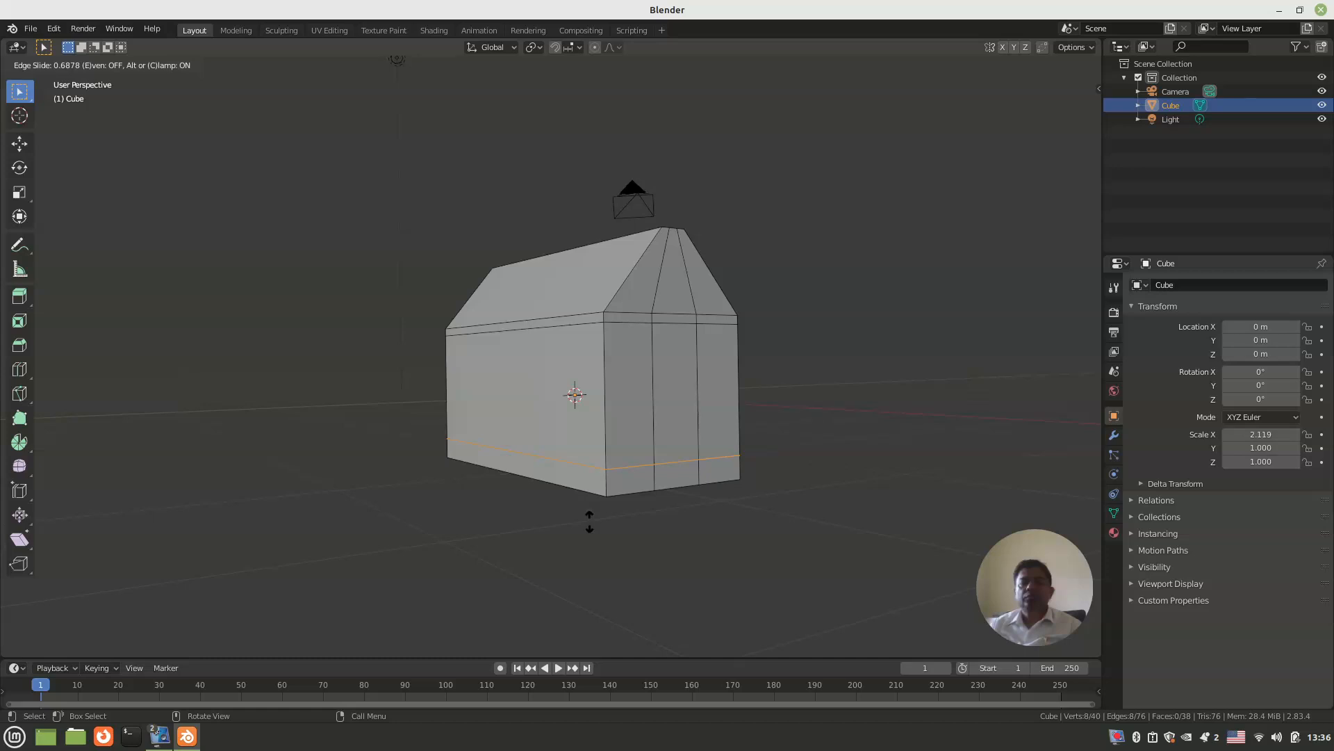
pyautogui.click(589, 521)
pyautogui.click(499, 489)
# Step: Add eight evenly spaced crosswise loop cuts along the length of the house, without sliding them
pyautogui.moveTo(564, 488); pyautogui.dragTo(667, 556, button='middle')
pyautogui.hotkey('ctrl', 'r')
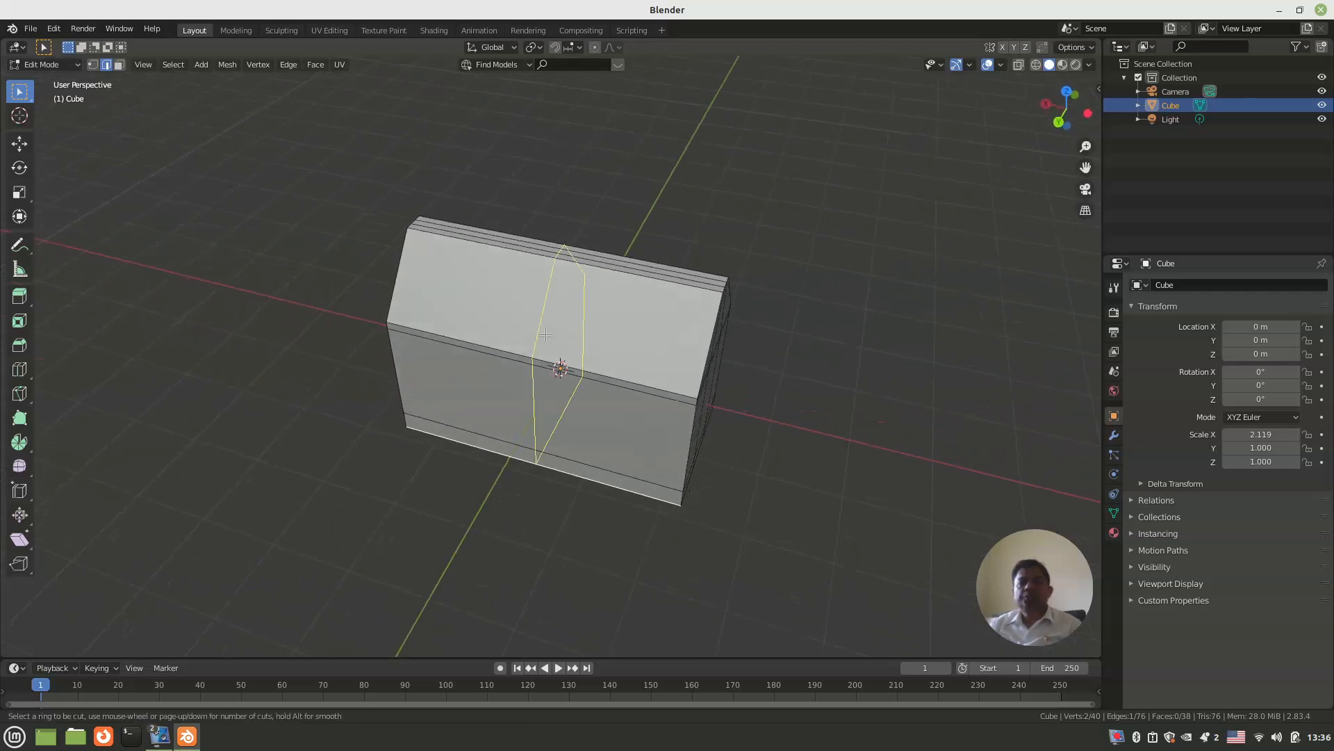
pyautogui.scroll(1, 545, 334)
pyautogui.scroll(1, 546, 334)
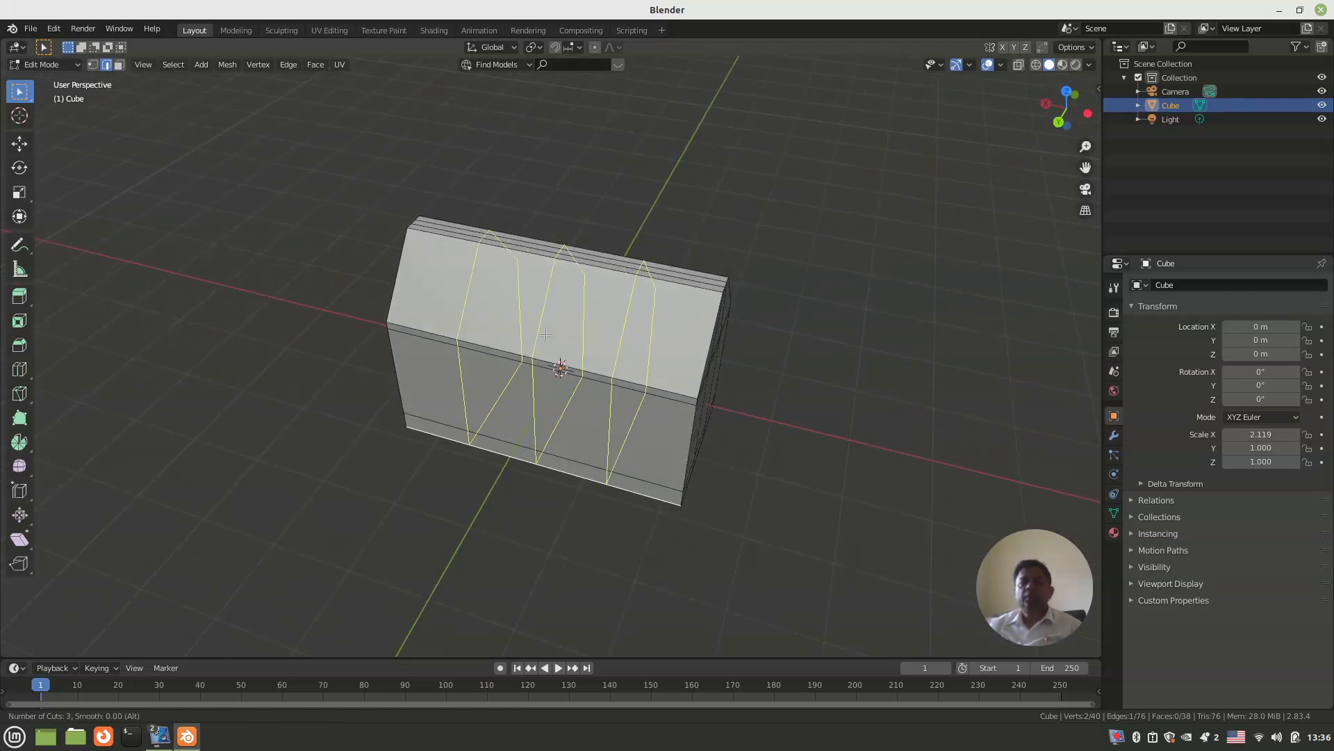
pyautogui.scroll(1, 545, 334)
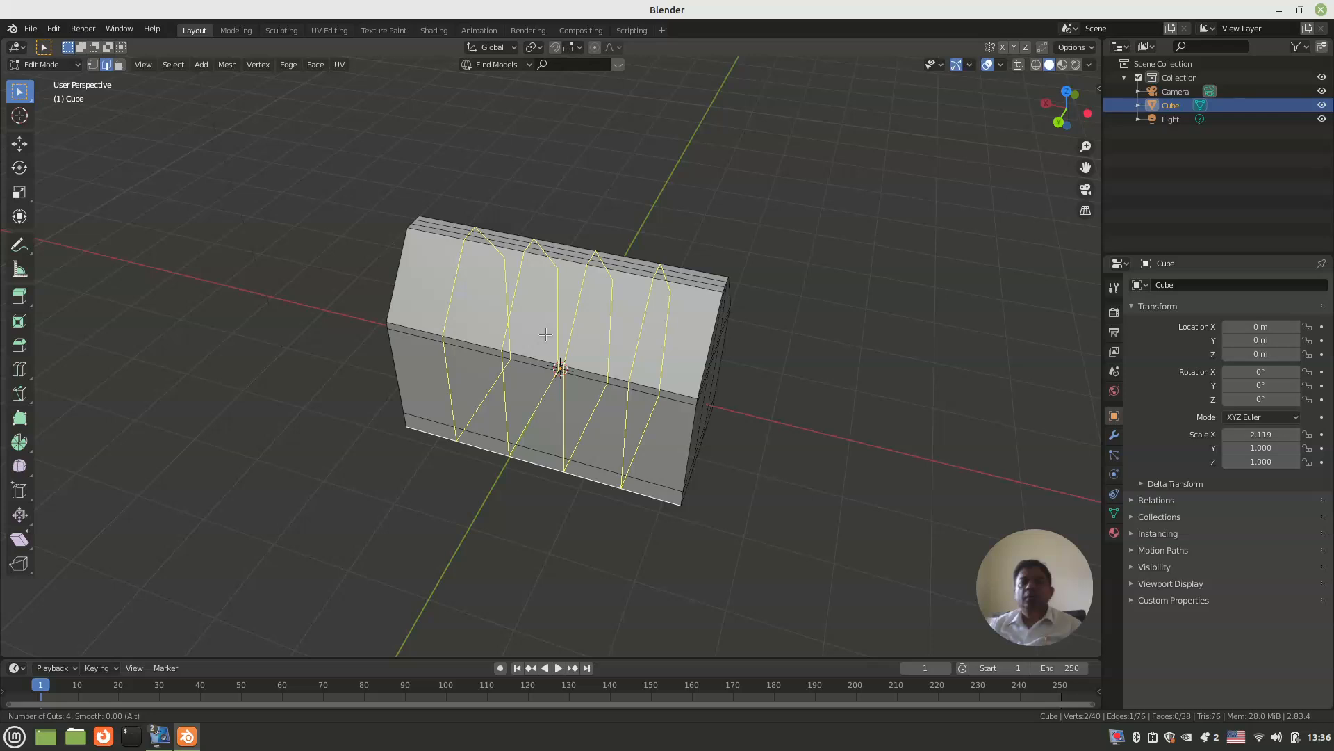
pyautogui.scroll(1, 546, 334)
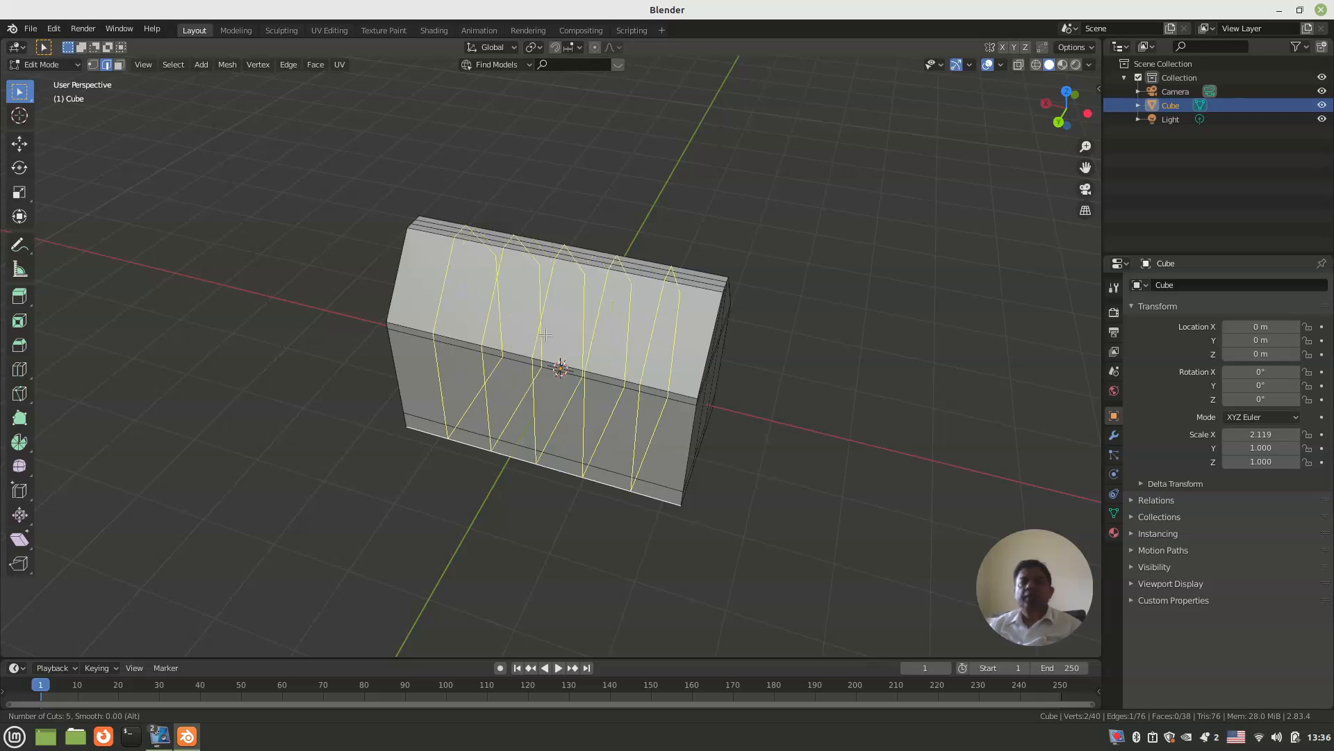
pyautogui.scroll(1, 545, 334)
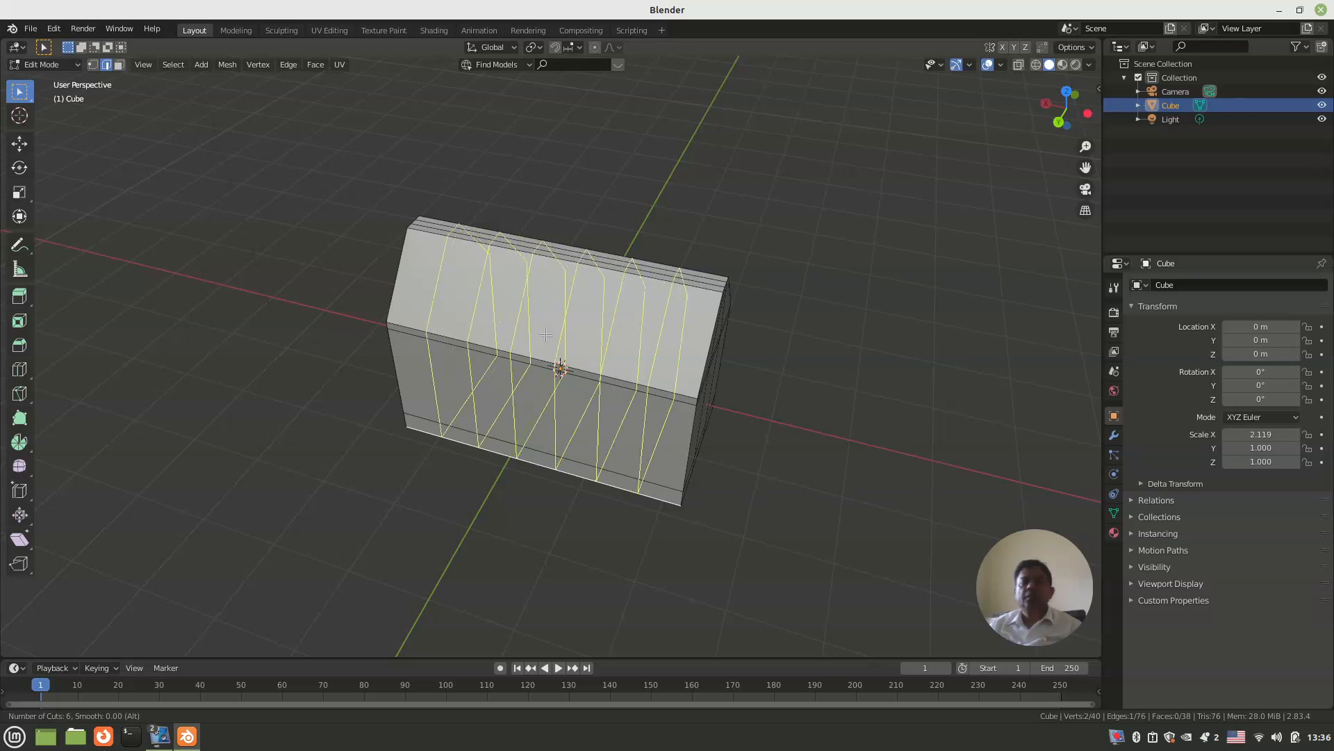
pyautogui.scroll(1, 546, 335)
pyautogui.scroll(1, 546, 334)
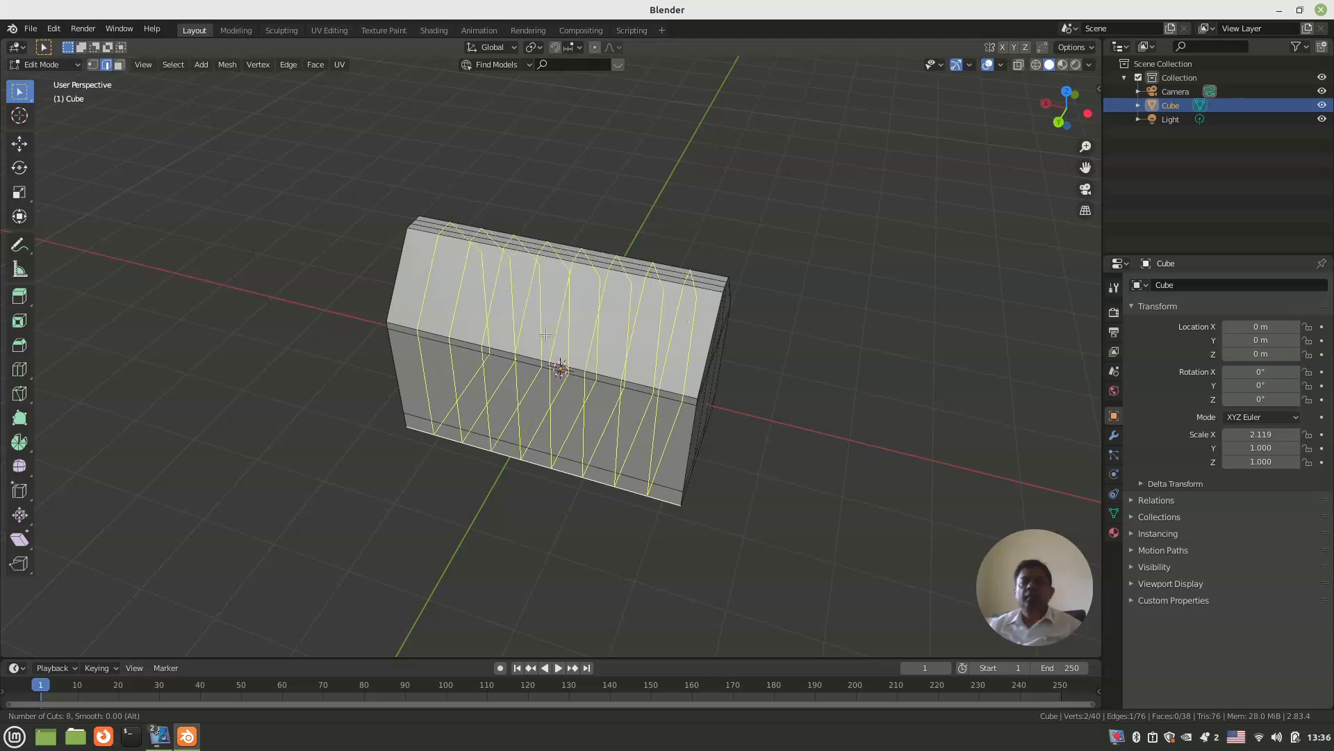
pyautogui.click(546, 334)
pyautogui.rightClick(546, 335)
pyautogui.click(729, 409)
# Step: Try two lengthwise loop cuts through the middle strip of the gable wall, and undo them
pyautogui.moveTo(744, 426); pyautogui.dragTo(667, 384, button='middle')
pyautogui.hotkey('ctrl', 'r')
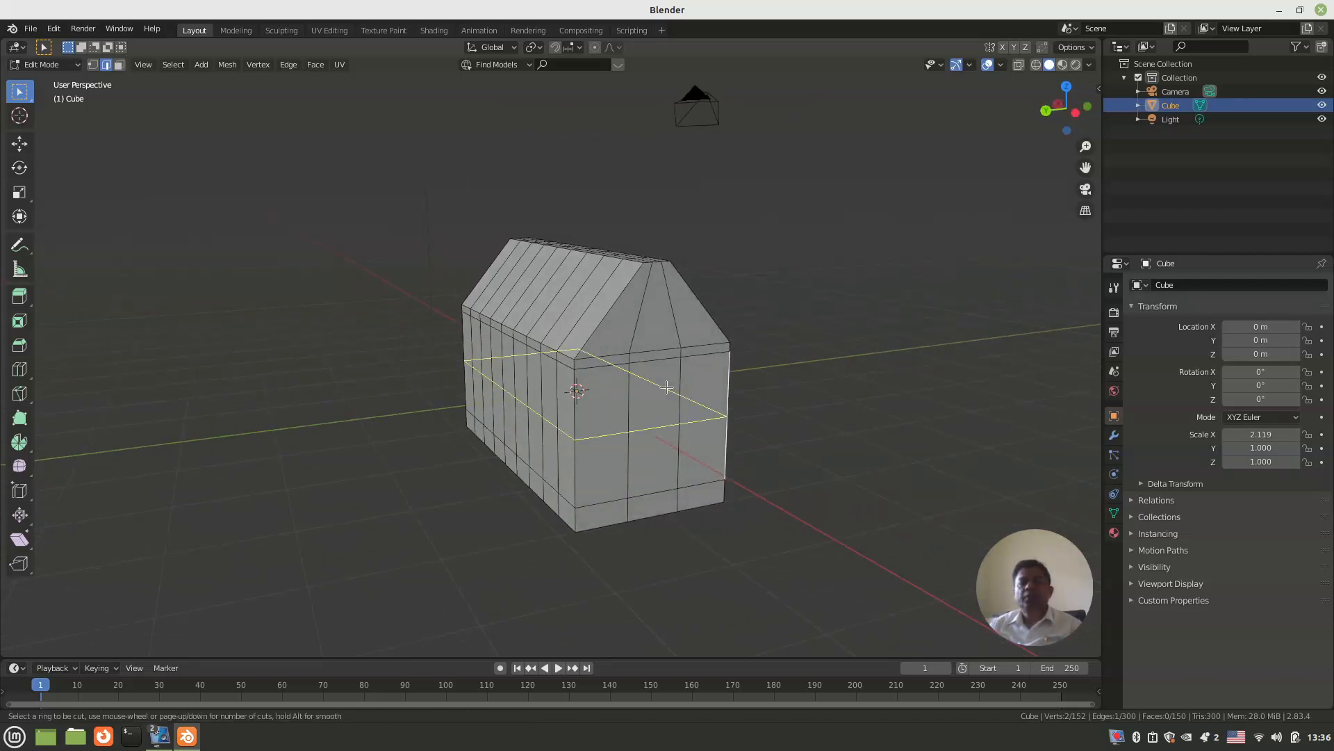
pyautogui.scroll(1, 655, 508)
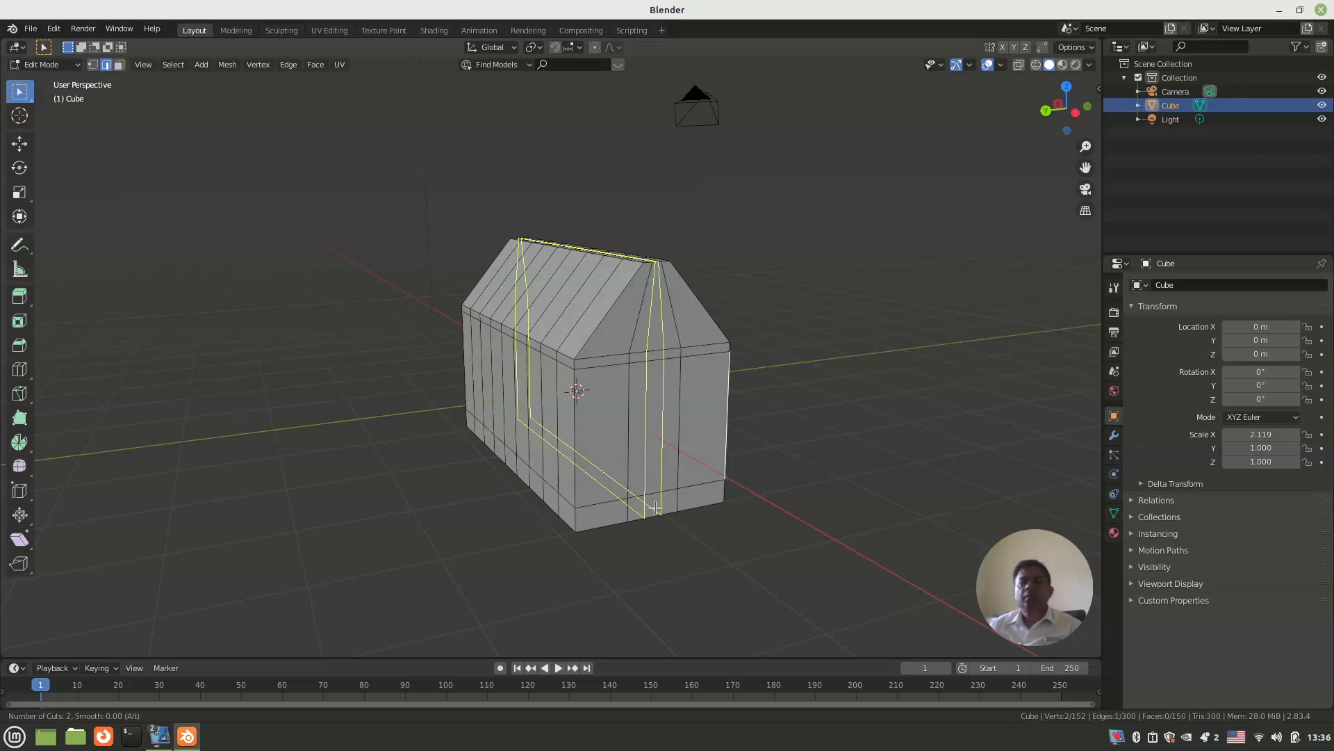
pyautogui.click(656, 509)
pyautogui.rightClick(655, 509)
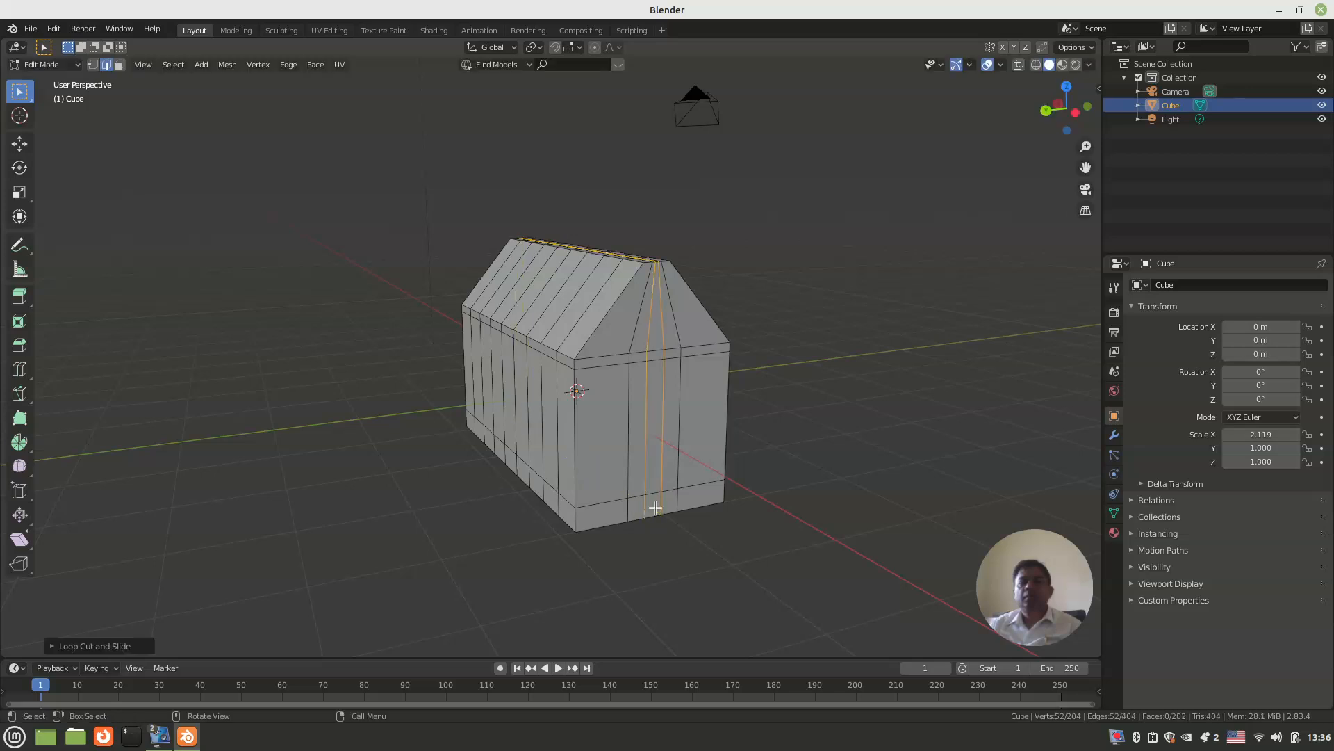
pyautogui.click(788, 490)
pyautogui.moveTo(788, 490); pyautogui.dragTo(748, 494, button='middle')
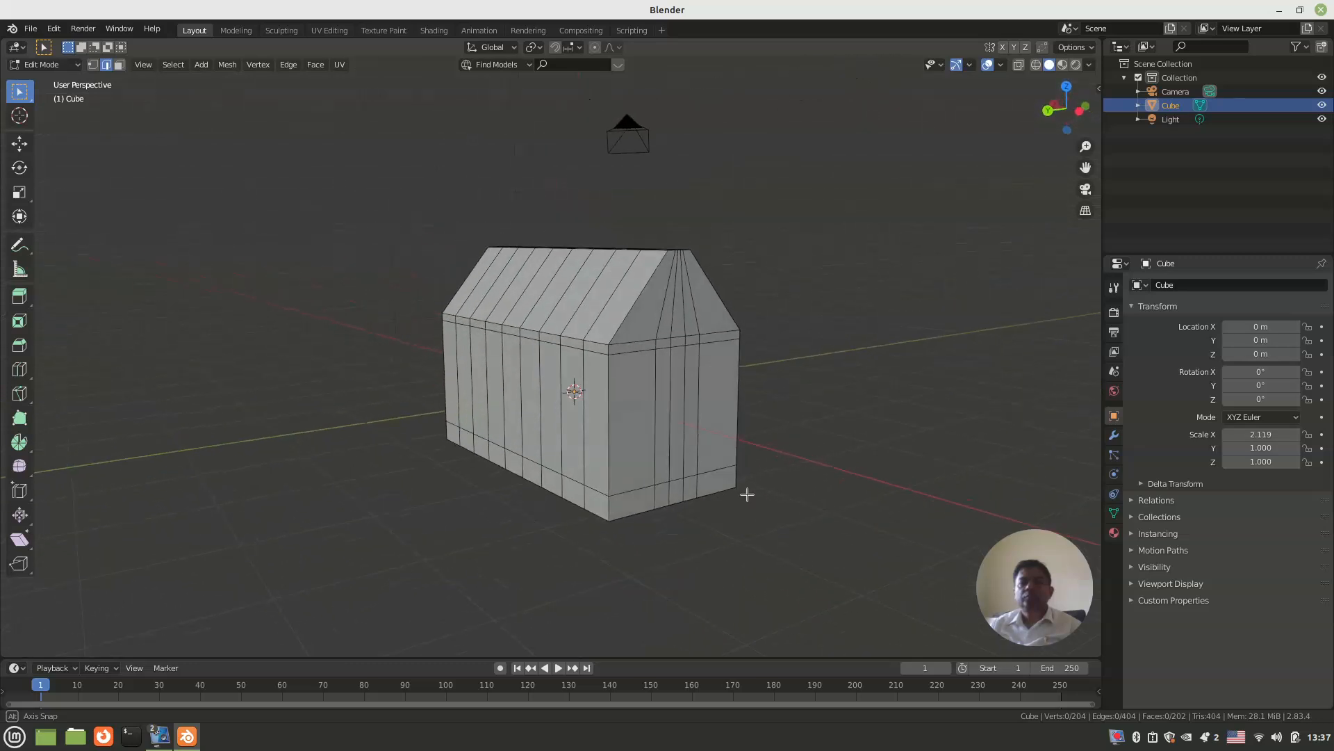
pyautogui.hotkey('ctrl', 'z')
pyautogui.hotkey('ctrl', 'z')
# Step: In face select mode, select the three ridge faces at the roof's middle, and the end panel of the roof slope instead
pyautogui.moveTo(752, 443); pyautogui.dragTo(595, 432, button='middle')
pyautogui.scroll(3, 560, 391)
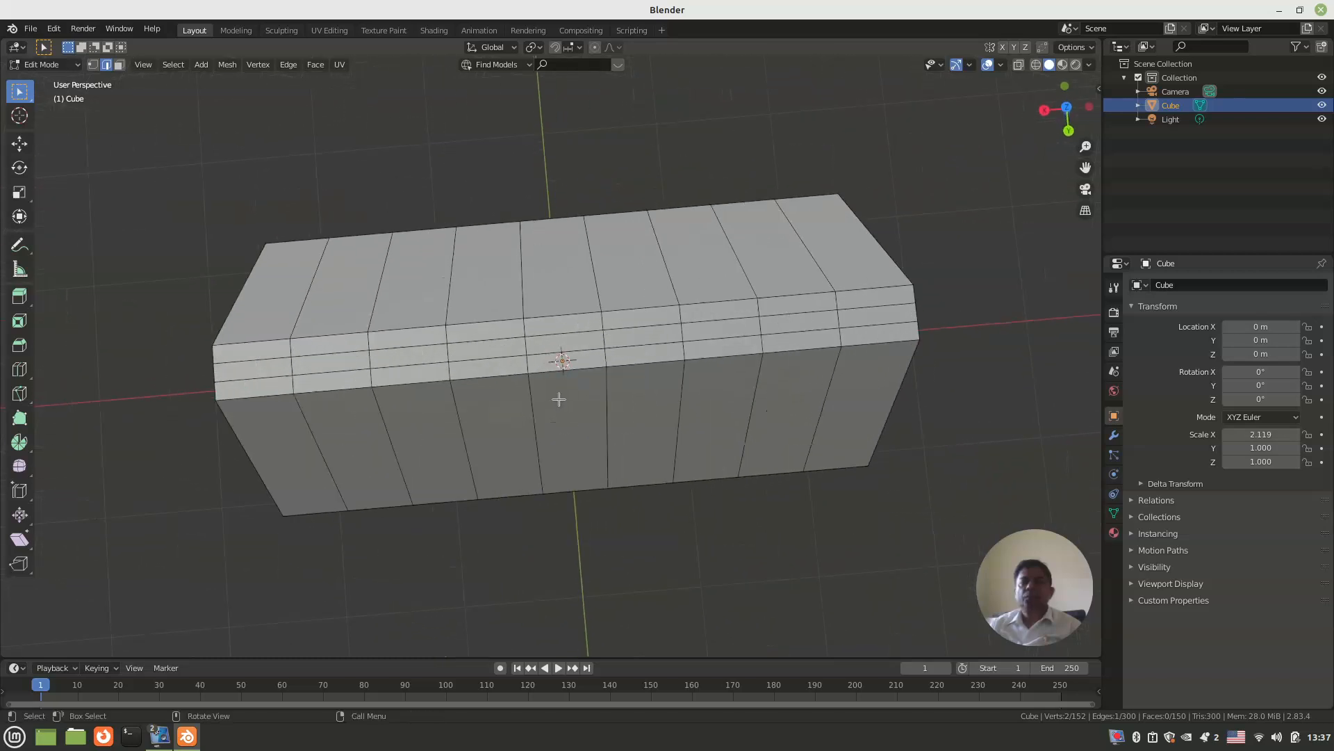
pyautogui.press('3')
pyautogui.click(565, 362)
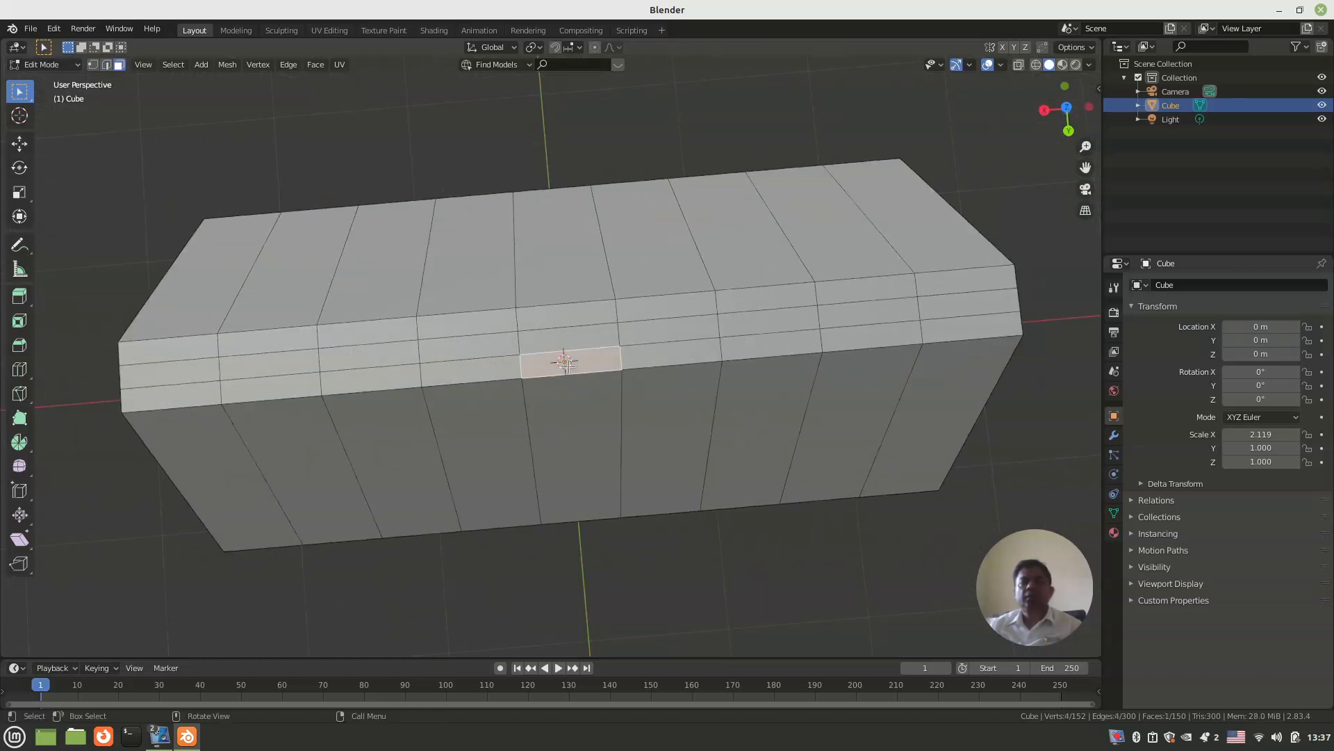
pyautogui.keyDown('shift'); pyautogui.click(581, 335); pyautogui.keyUp('shift')
pyautogui.keyDown('shift'); pyautogui.click(576, 316); pyautogui.keyUp('shift')
pyautogui.moveTo(577, 316); pyautogui.dragTo(596, 368, button='middle')
pyautogui.moveTo(492, 404); pyautogui.dragTo(449, 397, button='middle')
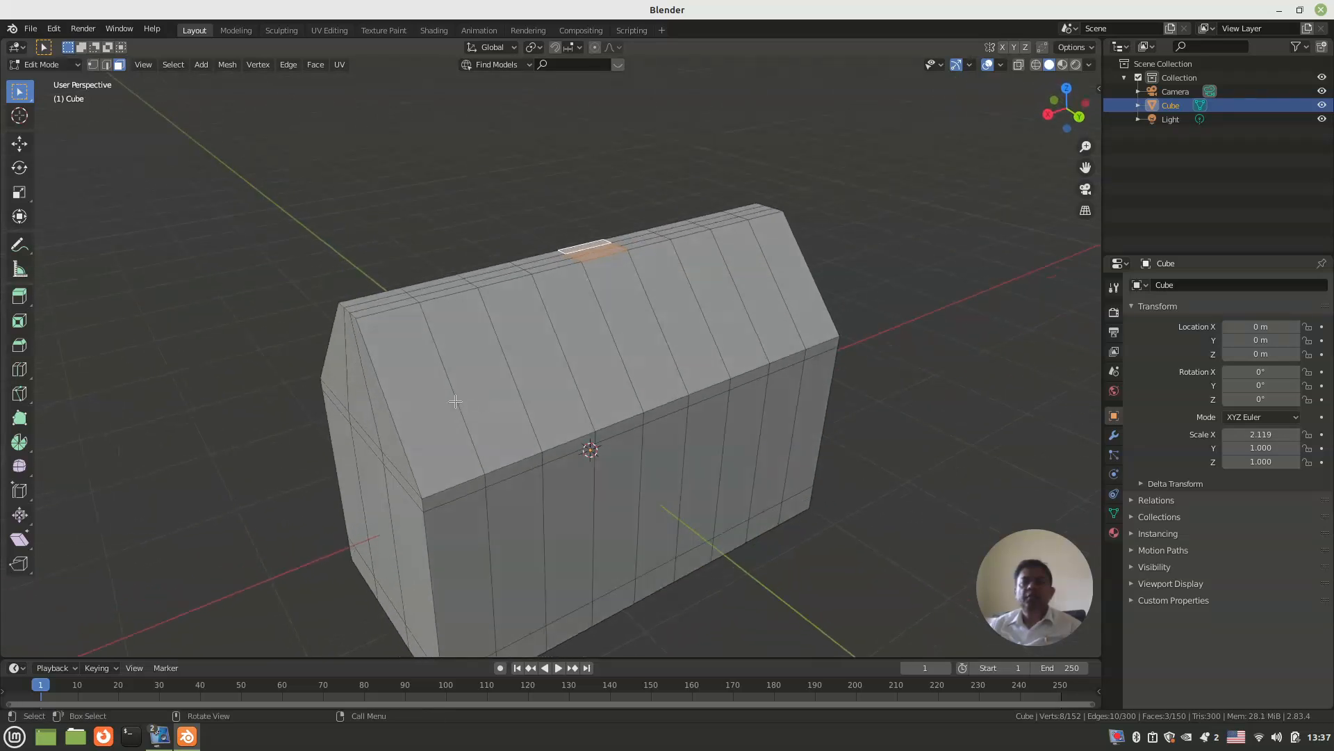
pyautogui.click(451, 401)
# Step: Add two horizontal loop cuts around the walls between the eaves and base bands, slid slightly upward
pyautogui.moveTo(416, 535); pyautogui.dragTo(415, 500, button='middle')
pyautogui.hotkey('ctrl', 'r')
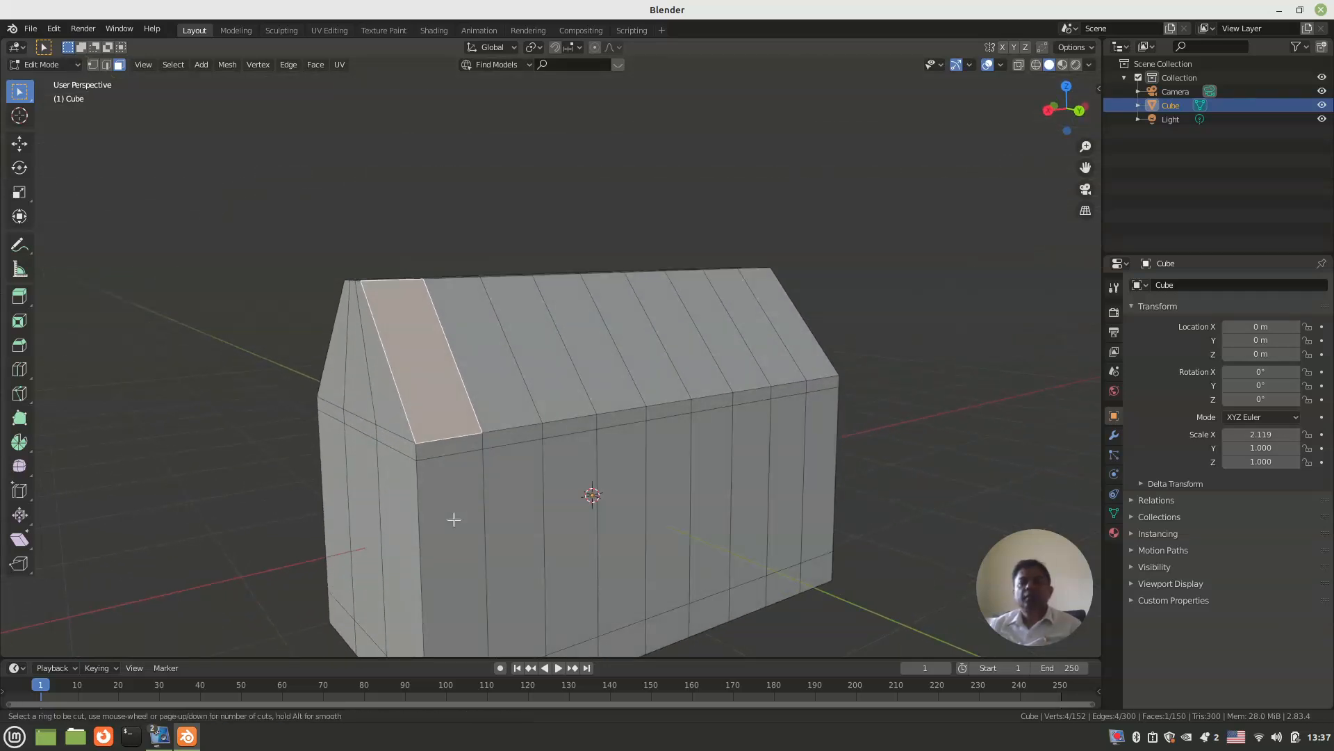
pyautogui.scroll(1, 436, 545)
pyautogui.click(436, 545)
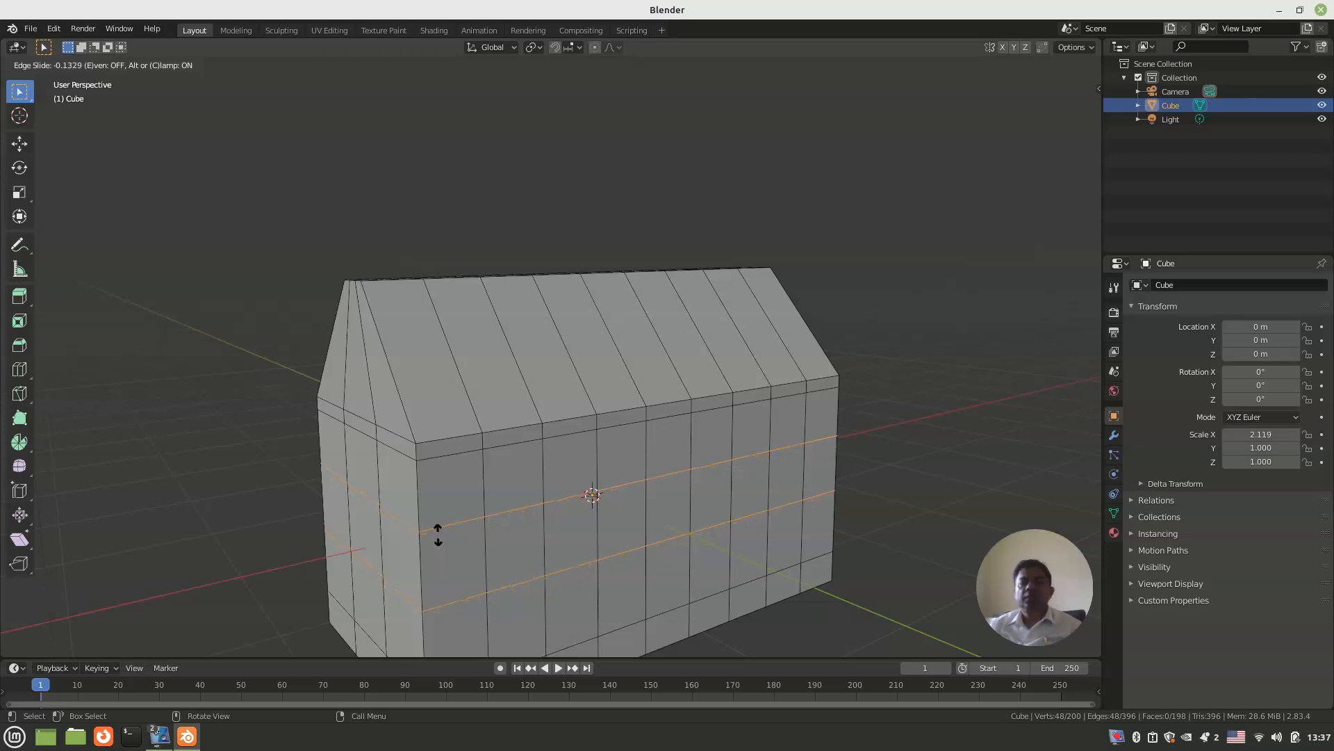
pyautogui.click(438, 533)
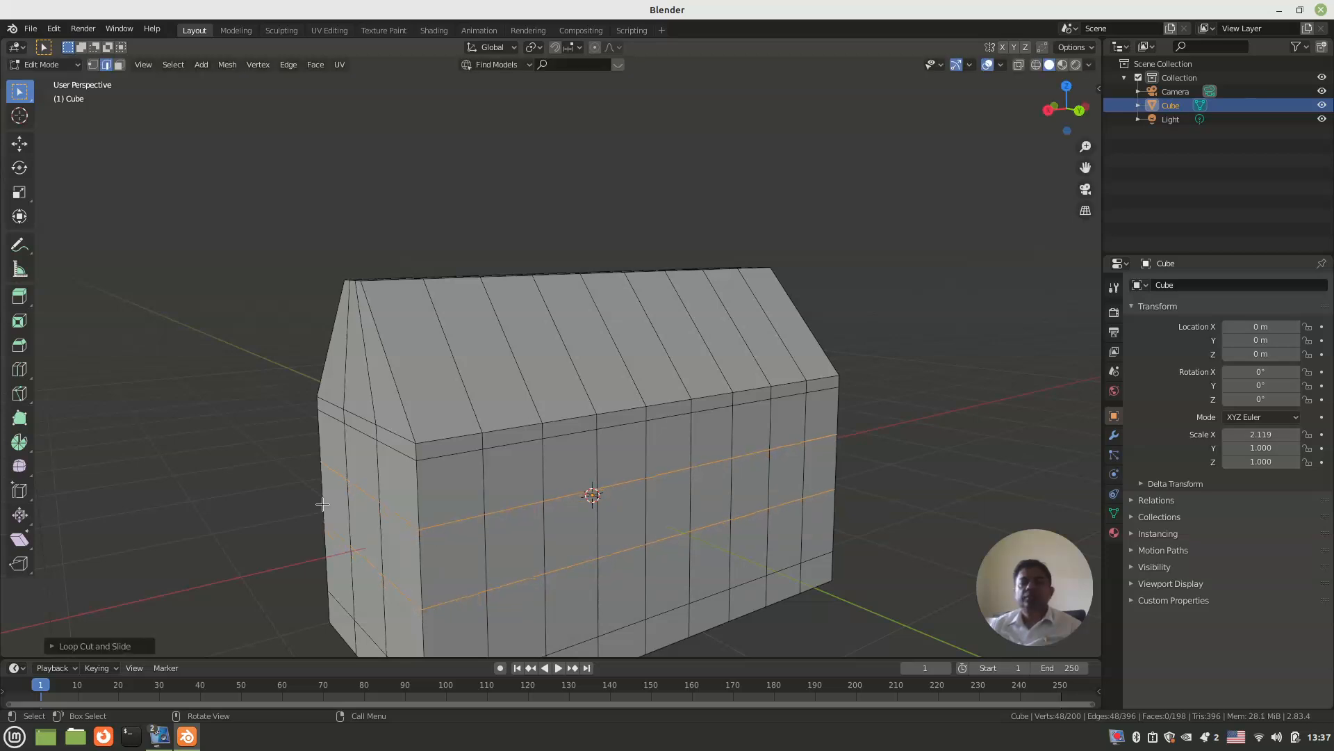
pyautogui.click(246, 471)
# Step: Add two evenly spaced horizontal loop cuts around the roof slopes, without sliding them
pyautogui.moveTo(246, 471); pyautogui.dragTo(501, 542, button='middle')
pyautogui.hotkey('ctrl', 'r')
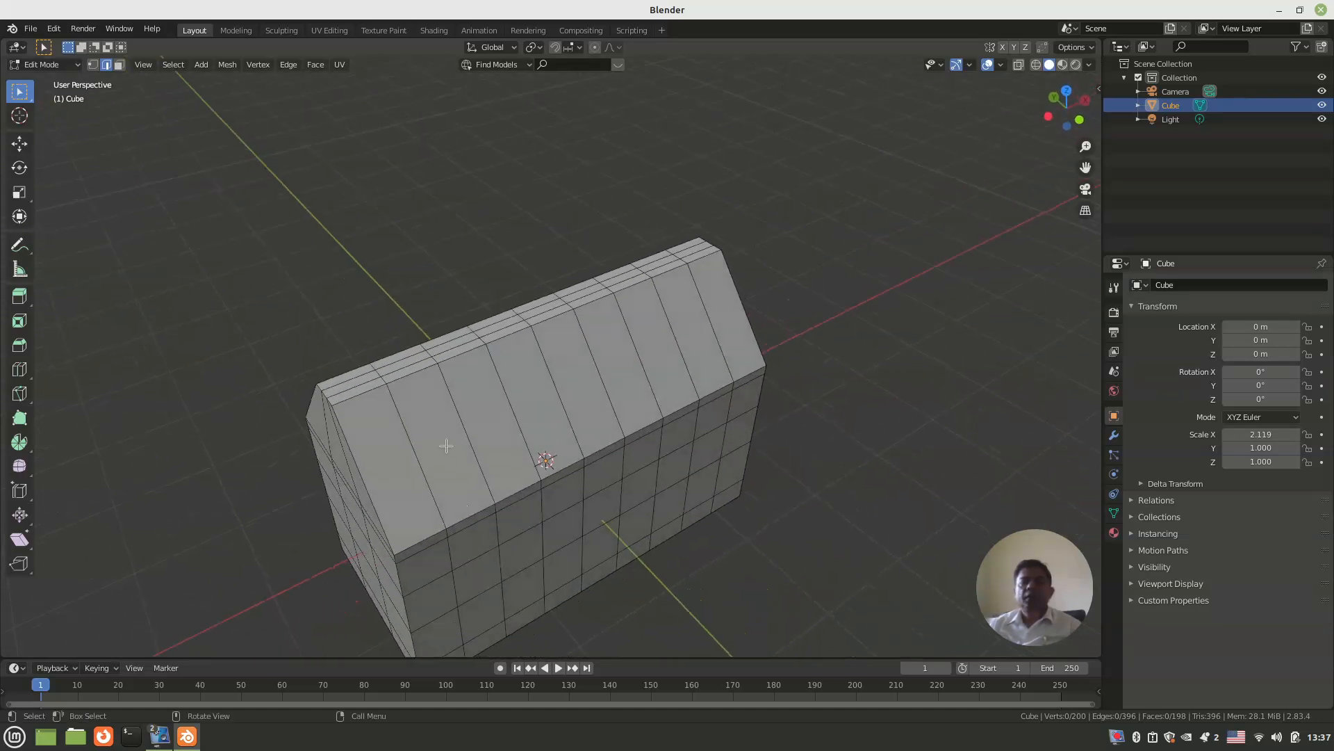
pyautogui.scroll(1, 446, 442)
pyautogui.click(445, 442)
pyautogui.rightClick(446, 442)
# Step: In face select mode, select the middle-row roof panel one column in from the gable end and rotate it about -47° around X to level it
pyautogui.moveTo(527, 476); pyautogui.dragTo(544, 446, button='middle')
pyautogui.moveTo(612, 387); pyautogui.dragTo(624, 377, button='middle')
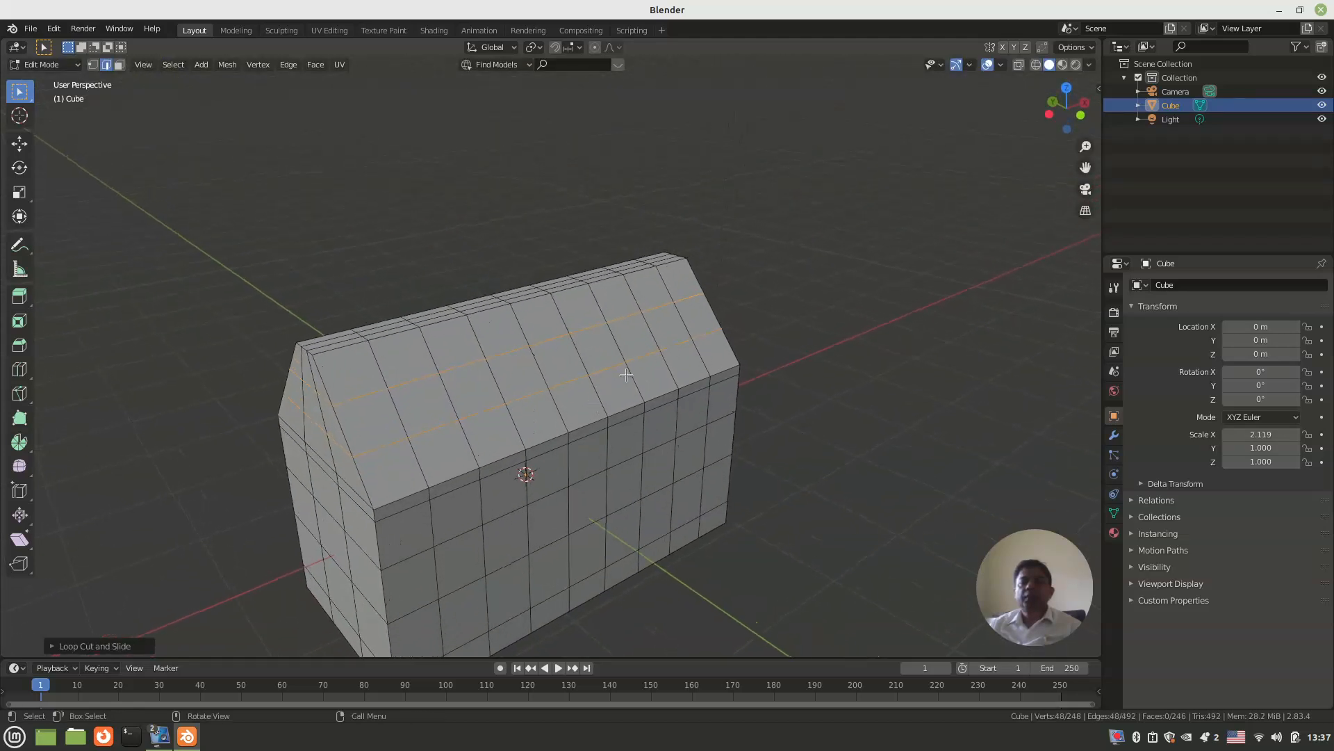
pyautogui.press('3')
pyautogui.click(666, 336)
pyautogui.moveTo(666, 336); pyautogui.dragTo(491, 412, button='middle')
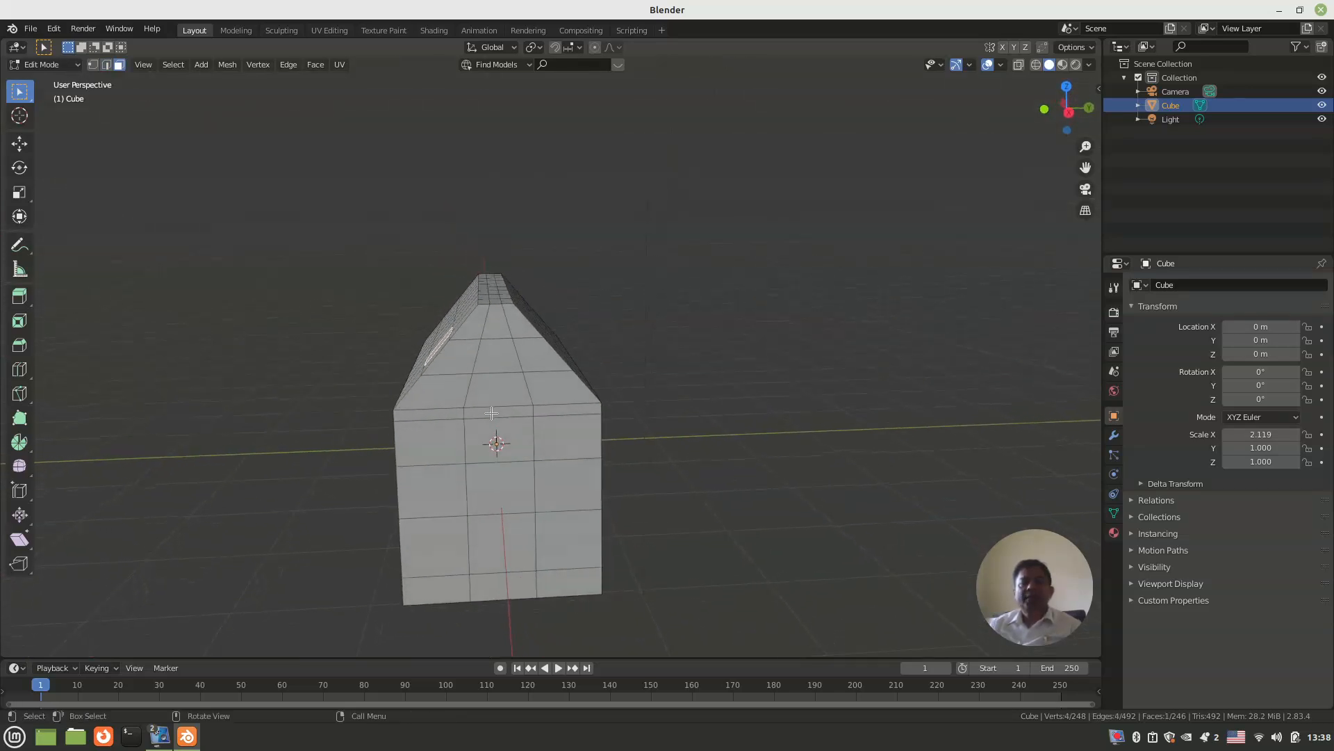
pyautogui.press('r')
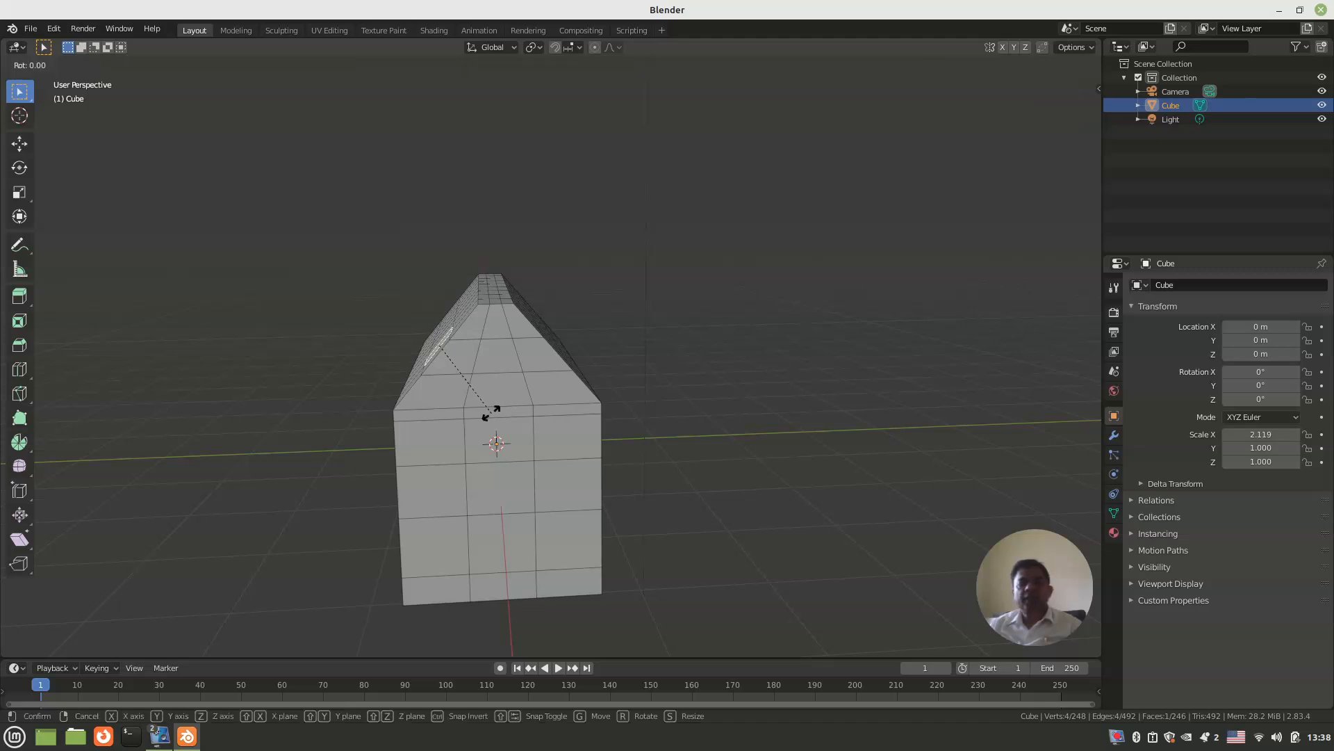
pyautogui.press('x')
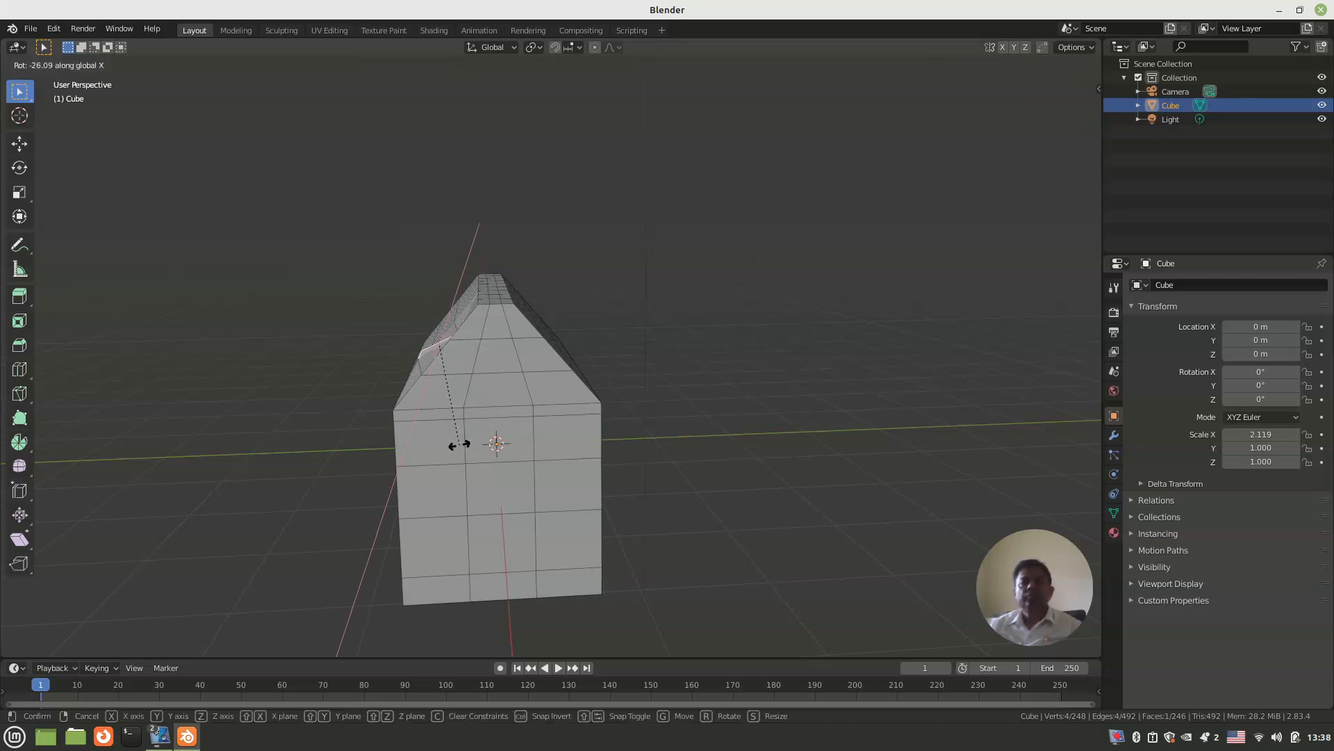
pyautogui.click(422, 452)
# Step: Extrude the levelled roof face upward past the ridge to form a chimney shaft, and deselect it
pyautogui.moveTo(423, 453); pyautogui.dragTo(553, 450, button='middle')
pyautogui.scroll(3, 549, 455)
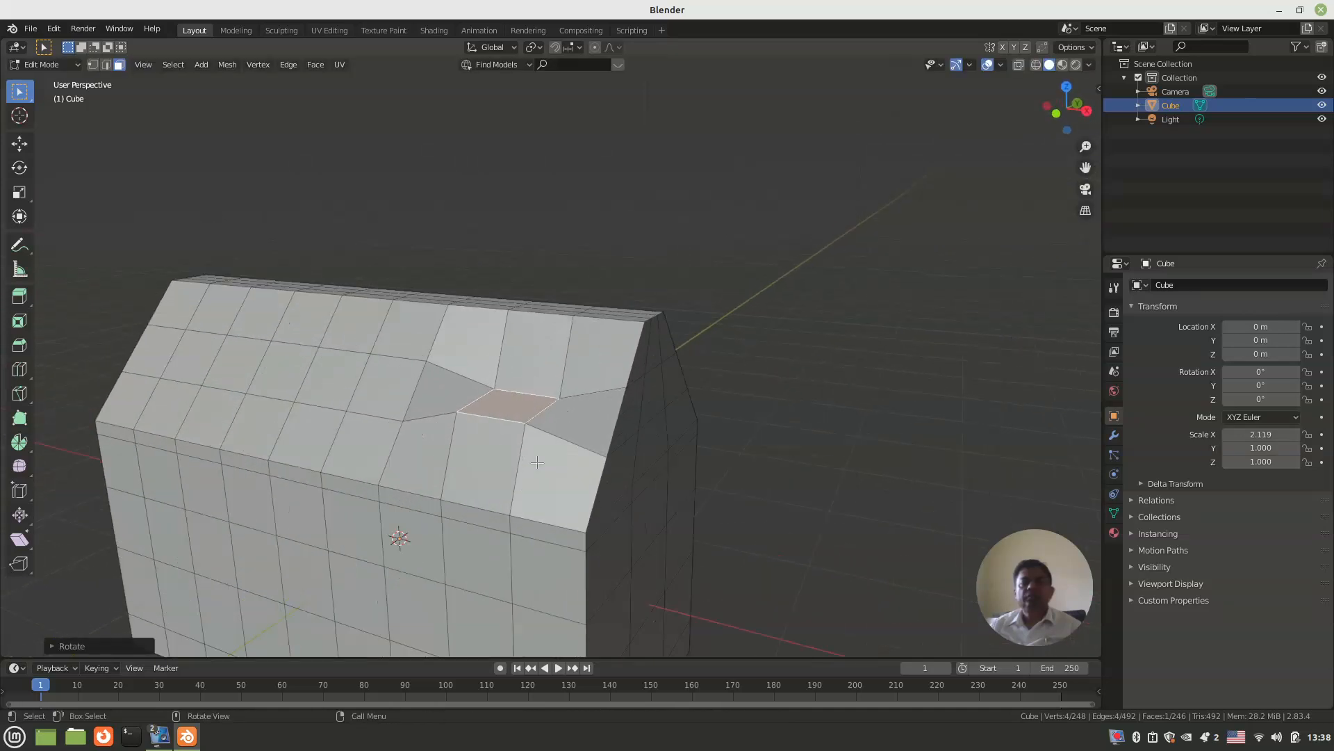
pyautogui.press('e')
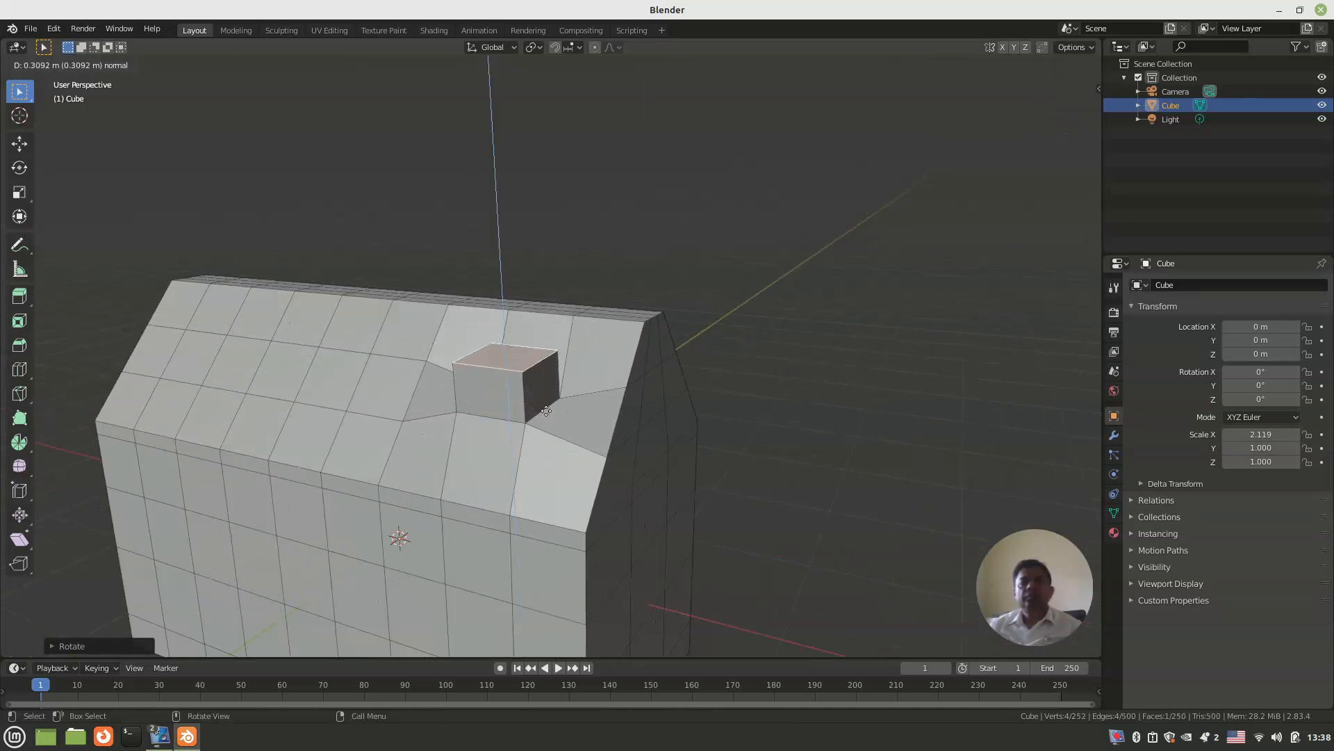
pyautogui.click(557, 338)
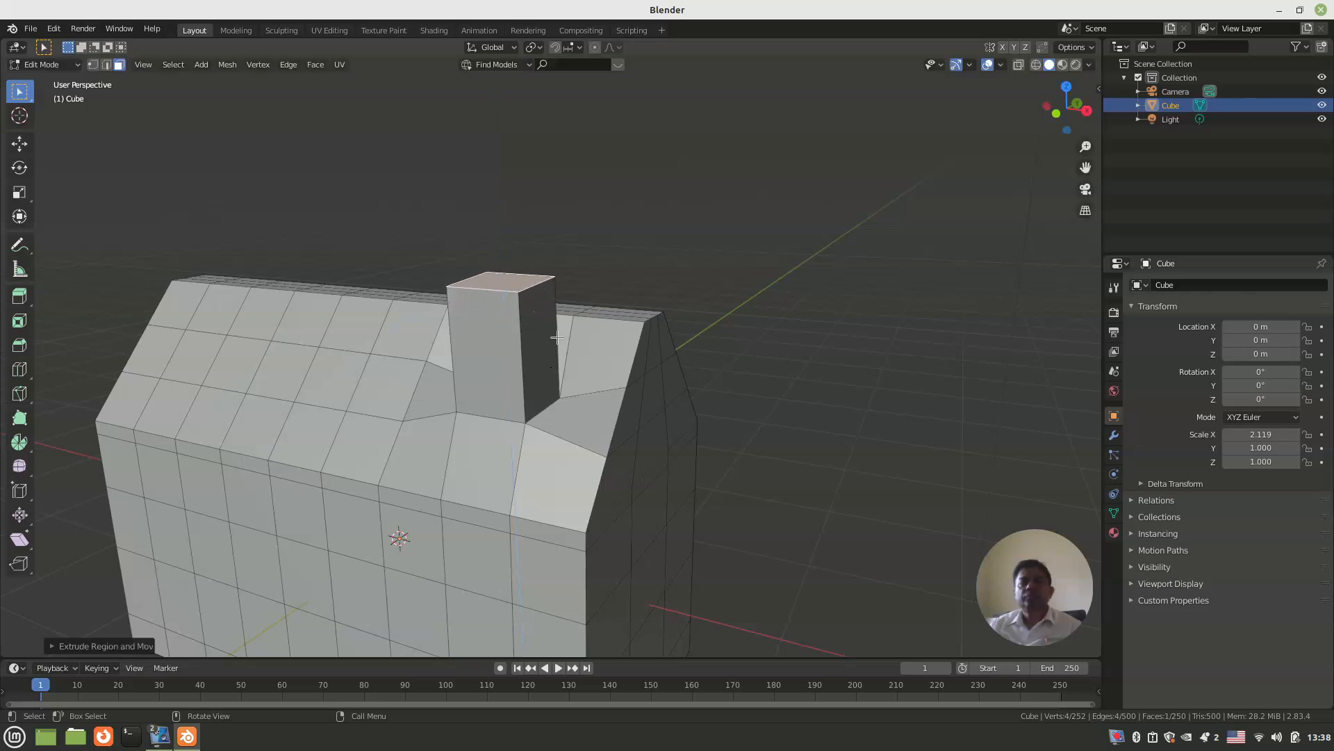
pyautogui.scroll(-3, 565, 445)
pyautogui.moveTo(565, 445); pyautogui.dragTo(485, 448, button='middle')
pyautogui.click(650, 236)
# Step: Select the chimney's top face and, in right orthographic view, rotate it slightly to make it horizontal
pyautogui.keyDown('shift'); pyautogui.moveTo(619, 380); pyautogui.dragTo(669, 337, button='middle'); pyautogui.keyUp('shift')
pyautogui.scroll(2, 641, 340)
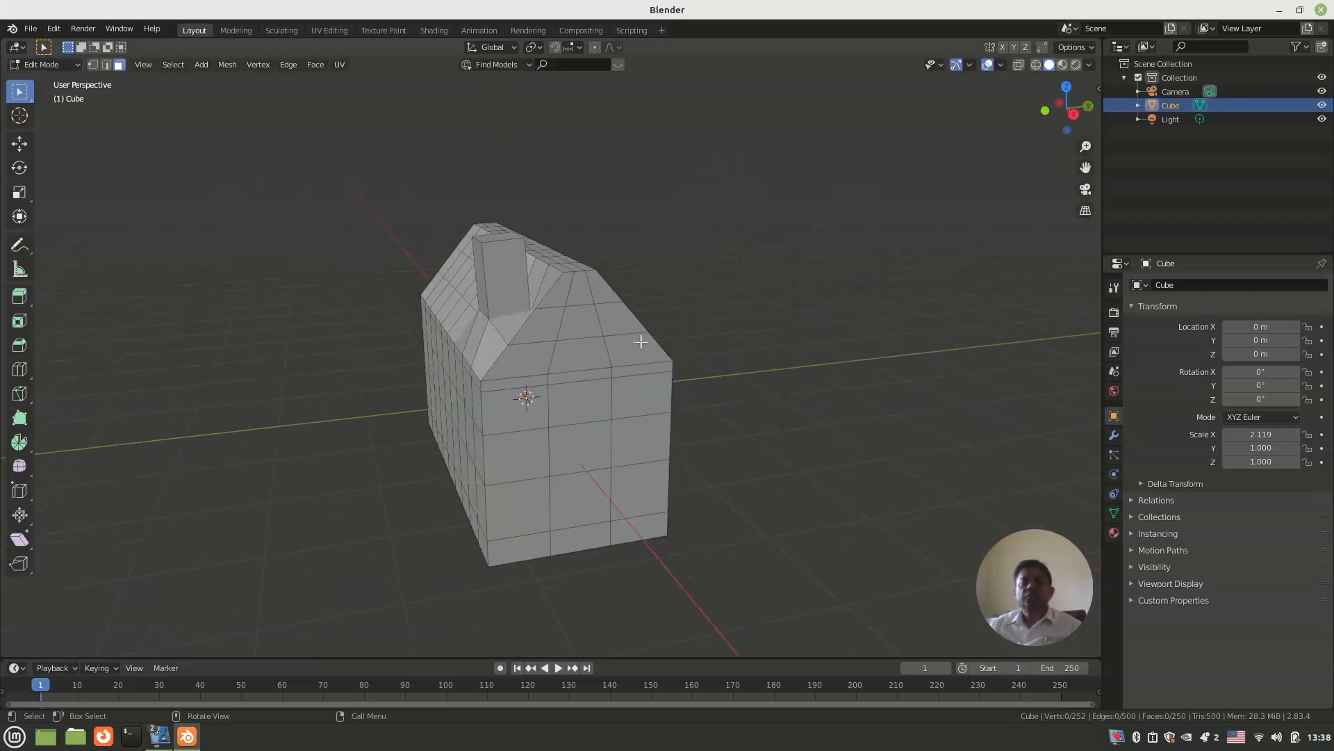
pyautogui.moveTo(580, 346); pyautogui.dragTo(451, 266, button='middle')
pyautogui.press('KP_3')
pyautogui.click(463, 217)
pyautogui.press('KP_3')
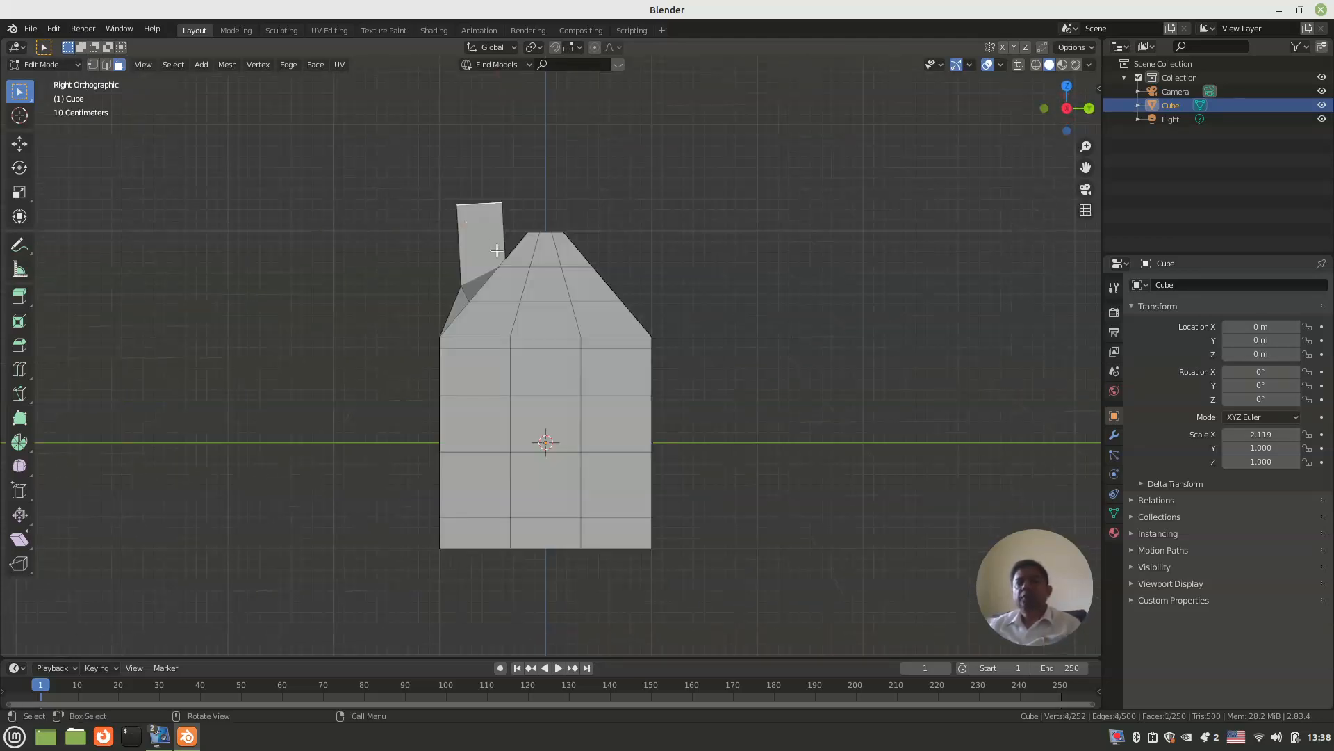
pyautogui.press('r')
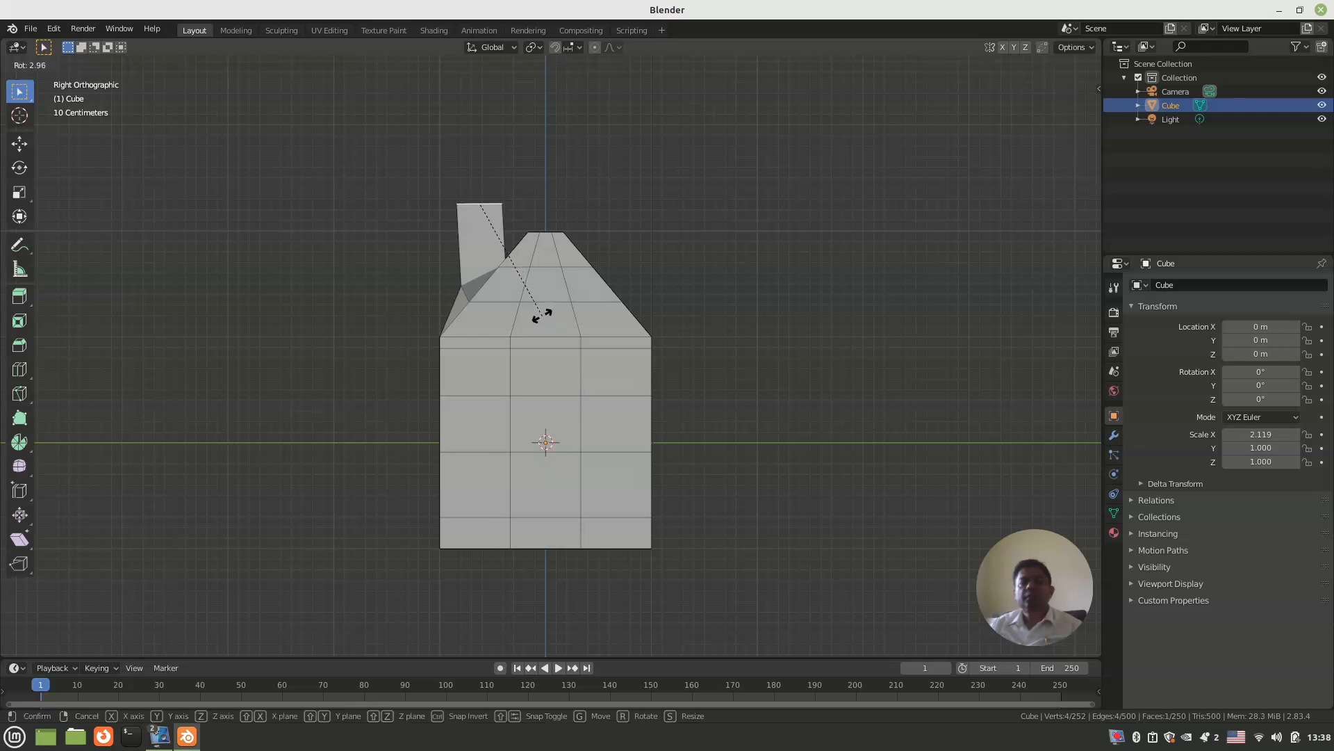
pyautogui.click(543, 310)
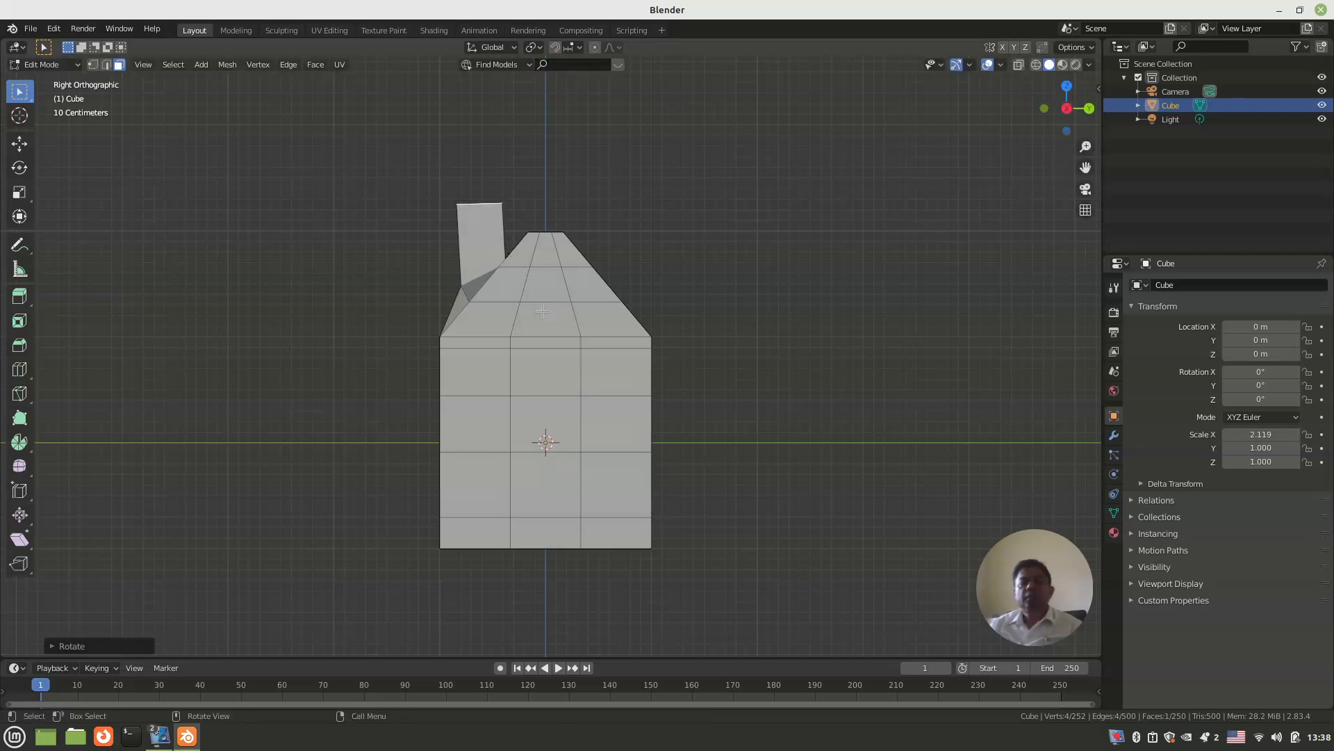
# Step: Move the chimney's top face about 0.04 m along Y so the shaft stands vertically
pyautogui.press('g')
pyautogui.press('y')
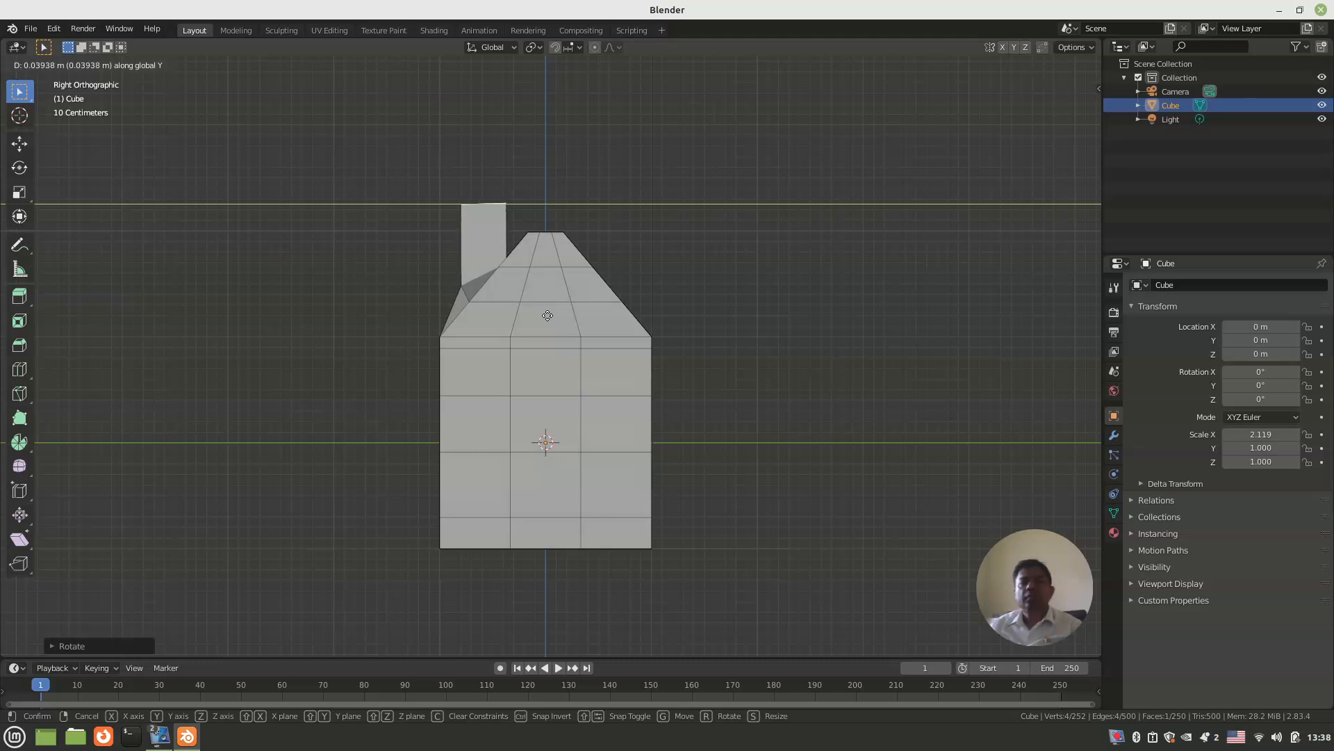
pyautogui.click(548, 315)
# Step: Extrude the chimney's top face in place and scale the new face to about 0.76, leaving a rim around it
pyautogui.moveTo(508, 302); pyautogui.dragTo(554, 289, button='middle')
pyautogui.scroll(2, 561, 327)
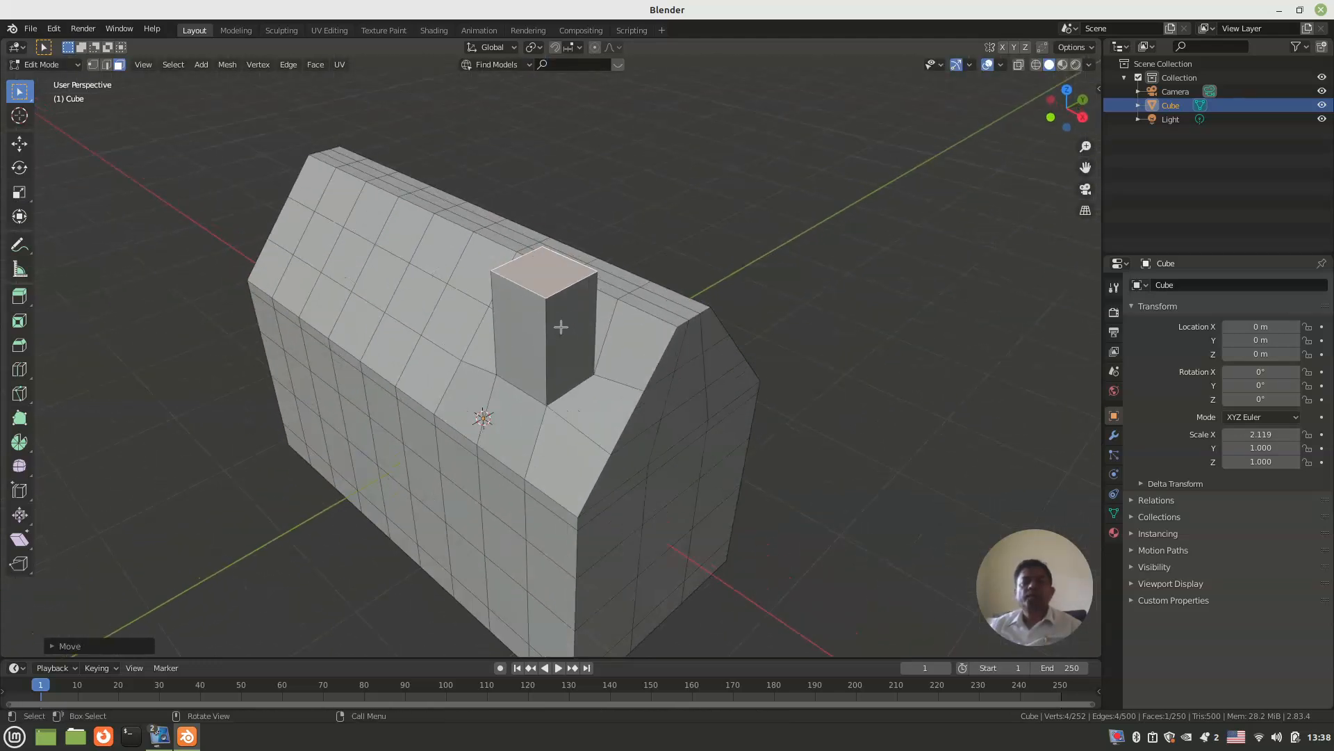
pyautogui.scroll(3, 561, 327)
pyautogui.press('e')
pyautogui.rightClick(565, 346)
pyautogui.press('s')
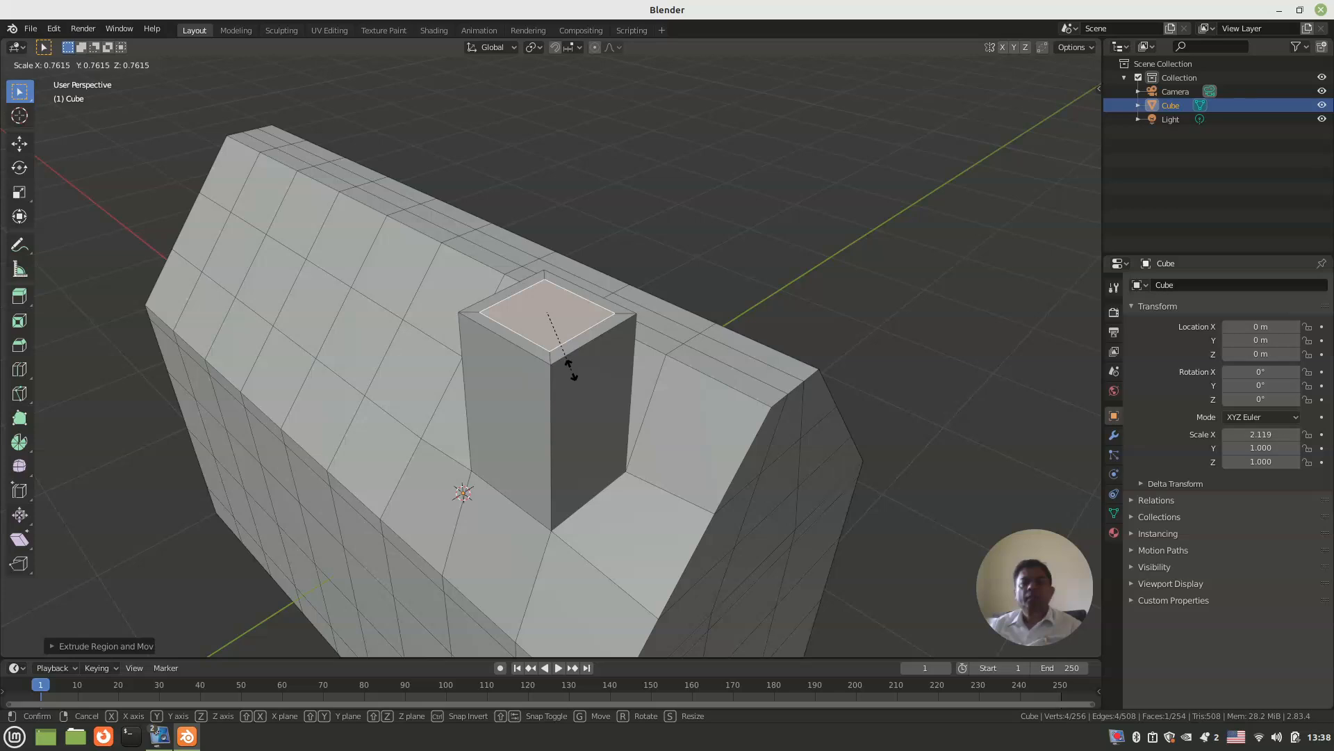
pyautogui.click(568, 368)
pyautogui.moveTo(572, 369)
pyautogui.mouseDown(button='middle')
pyautogui.moveTo(556, 375)
pyautogui.moveTo(581, 376)
pyautogui.mouseUp(button='middle')
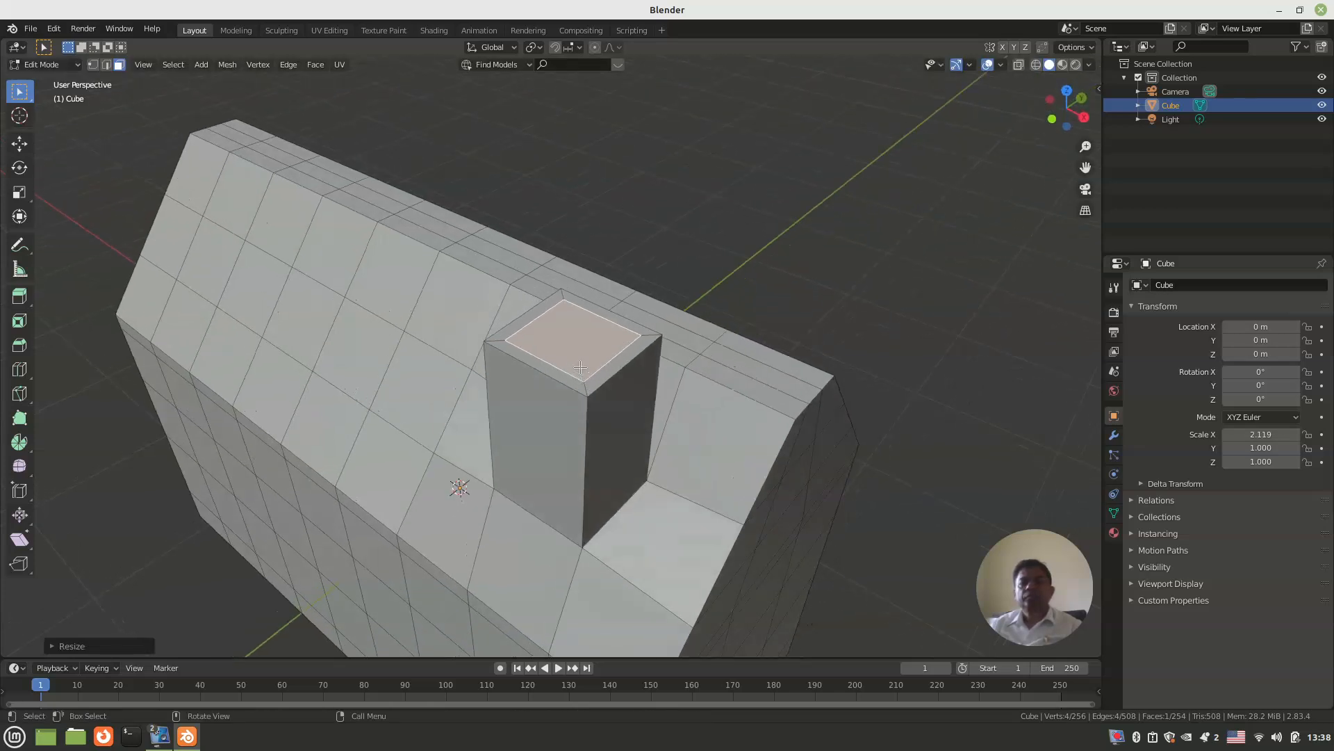
# Step: Select the four rim faces around the chimney top, extrude them up about 0.03 m and scale them outward
pyautogui.click(584, 373)
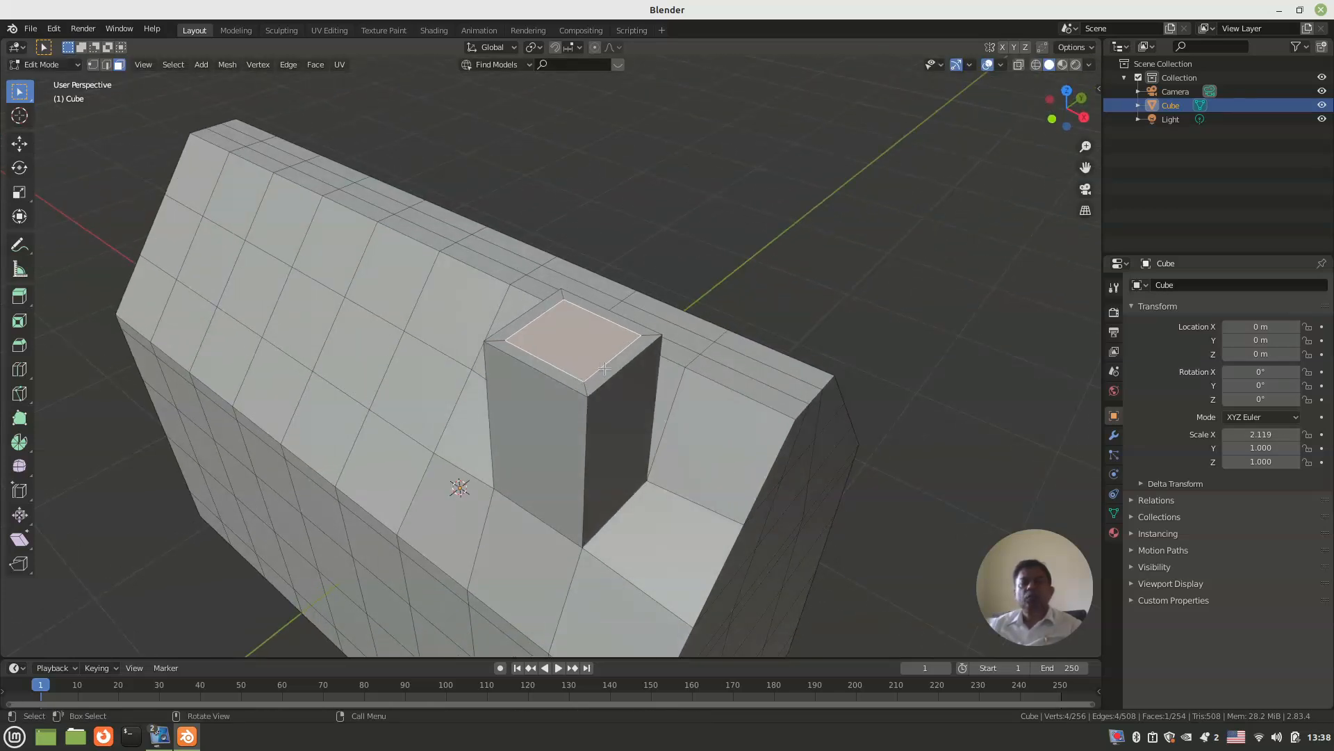
pyautogui.click(606, 369)
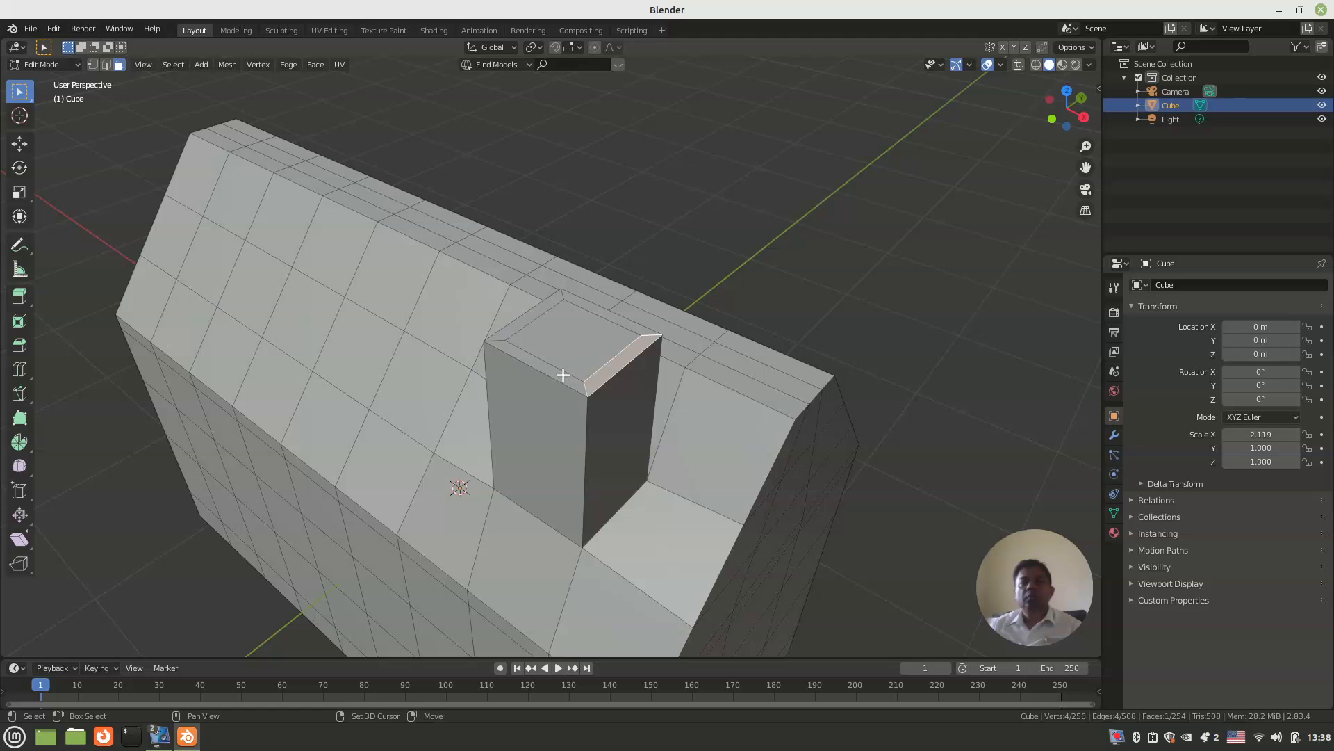
pyautogui.keyDown('shift'); pyautogui.click(530, 346); pyautogui.keyUp('shift')
pyautogui.keyDown('shift'); pyautogui.click(539, 319); pyautogui.keyUp('shift')
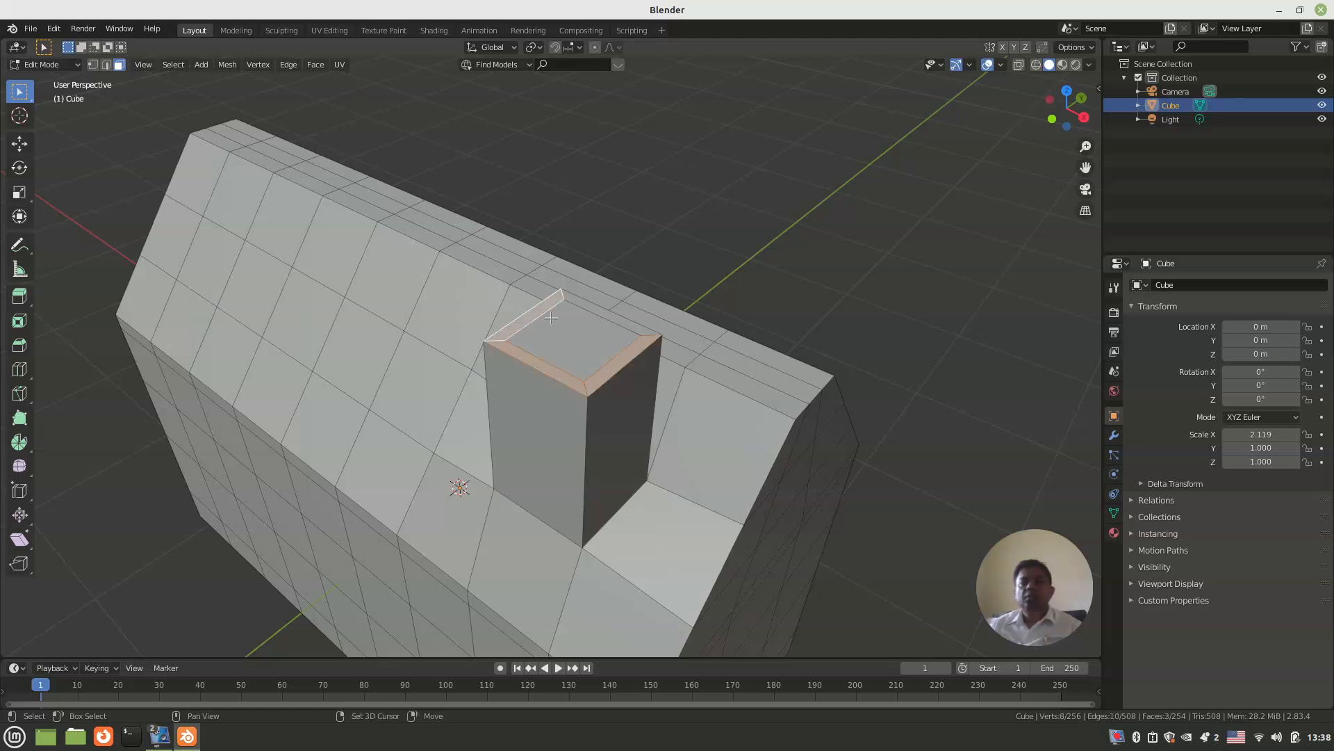
pyautogui.keyDown('shift'); pyautogui.click(604, 310); pyautogui.keyUp('shift')
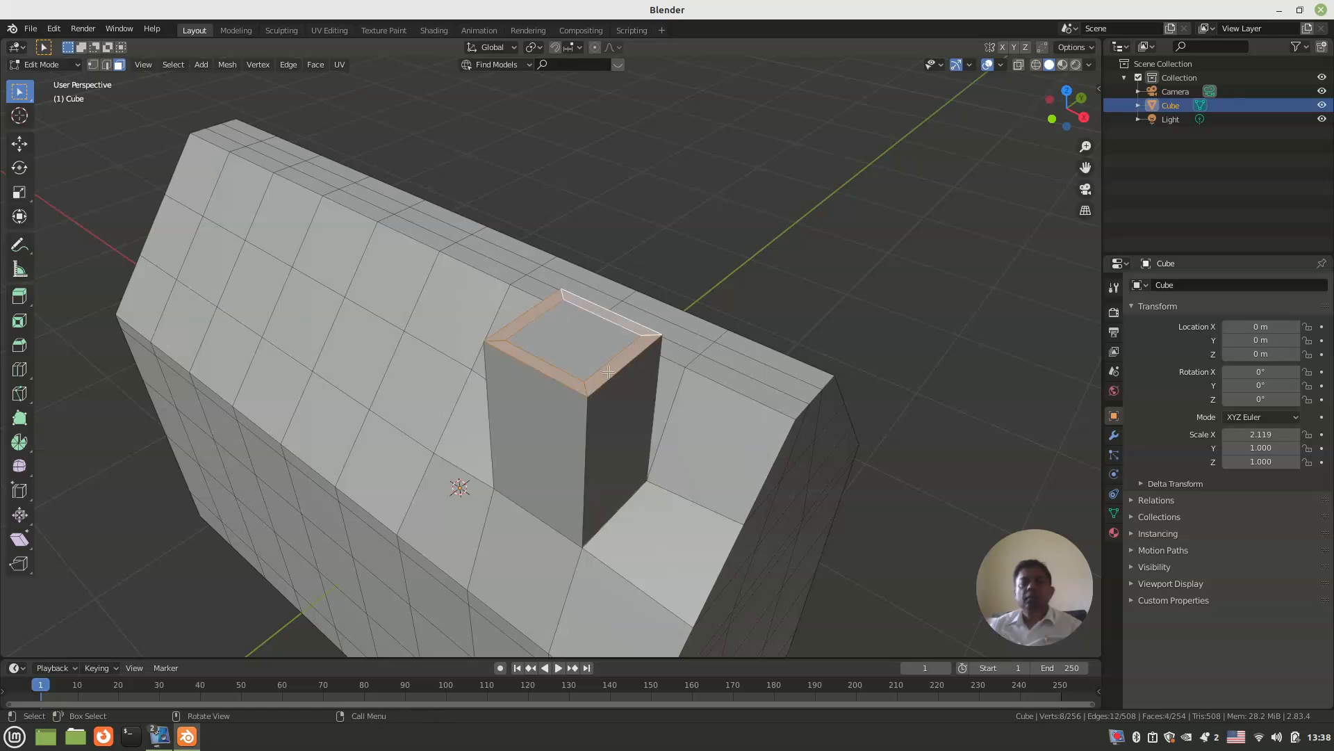
pyautogui.press('e')
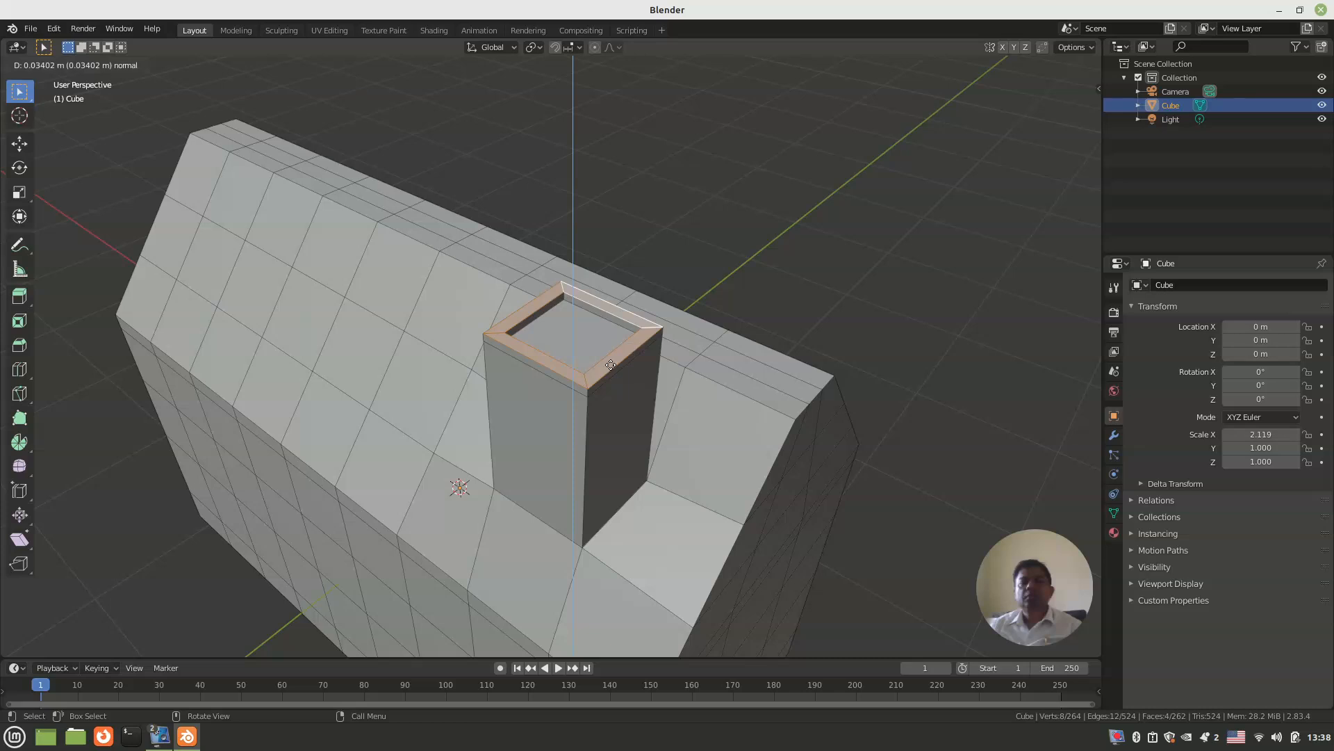
pyautogui.click(611, 365)
pyautogui.press('s')
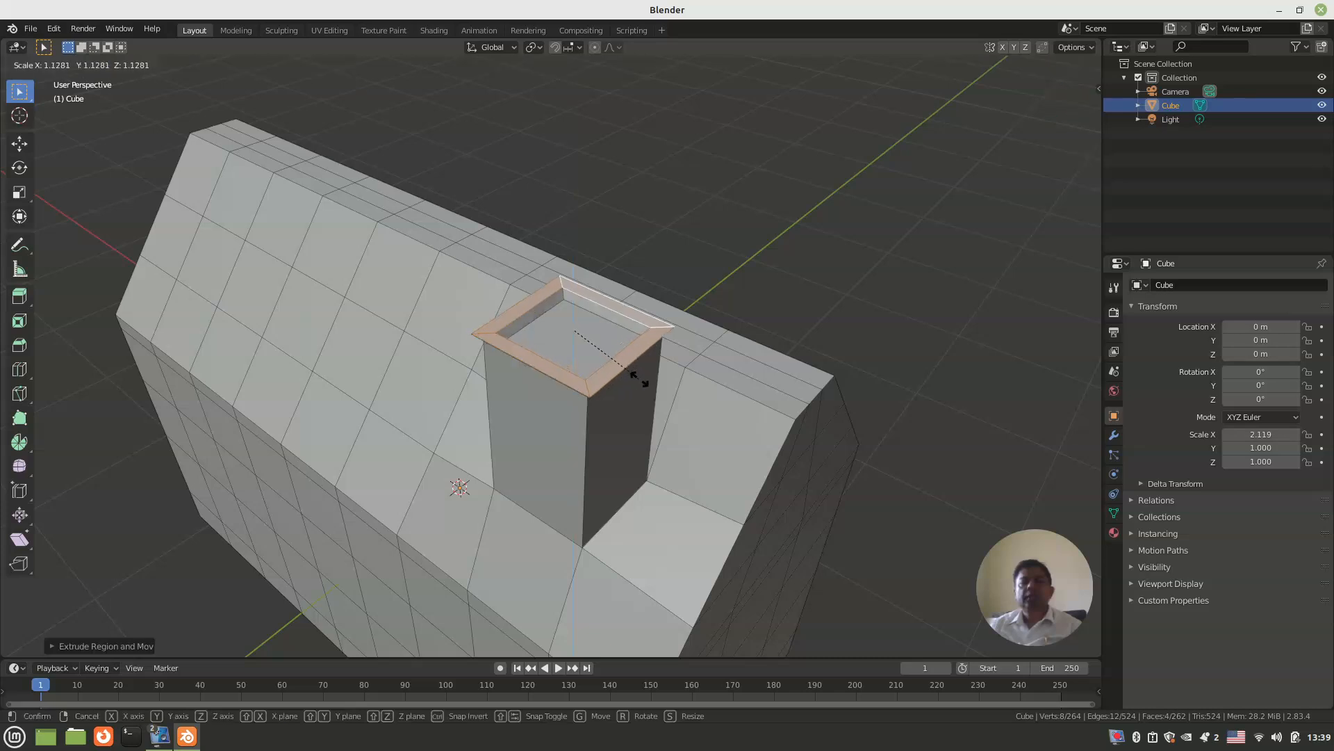
pyautogui.click(642, 379)
# Step: Extrude the widened chimney rim up about 0.21 m, and extrude it again by about 0.03 m
pyautogui.press('e')
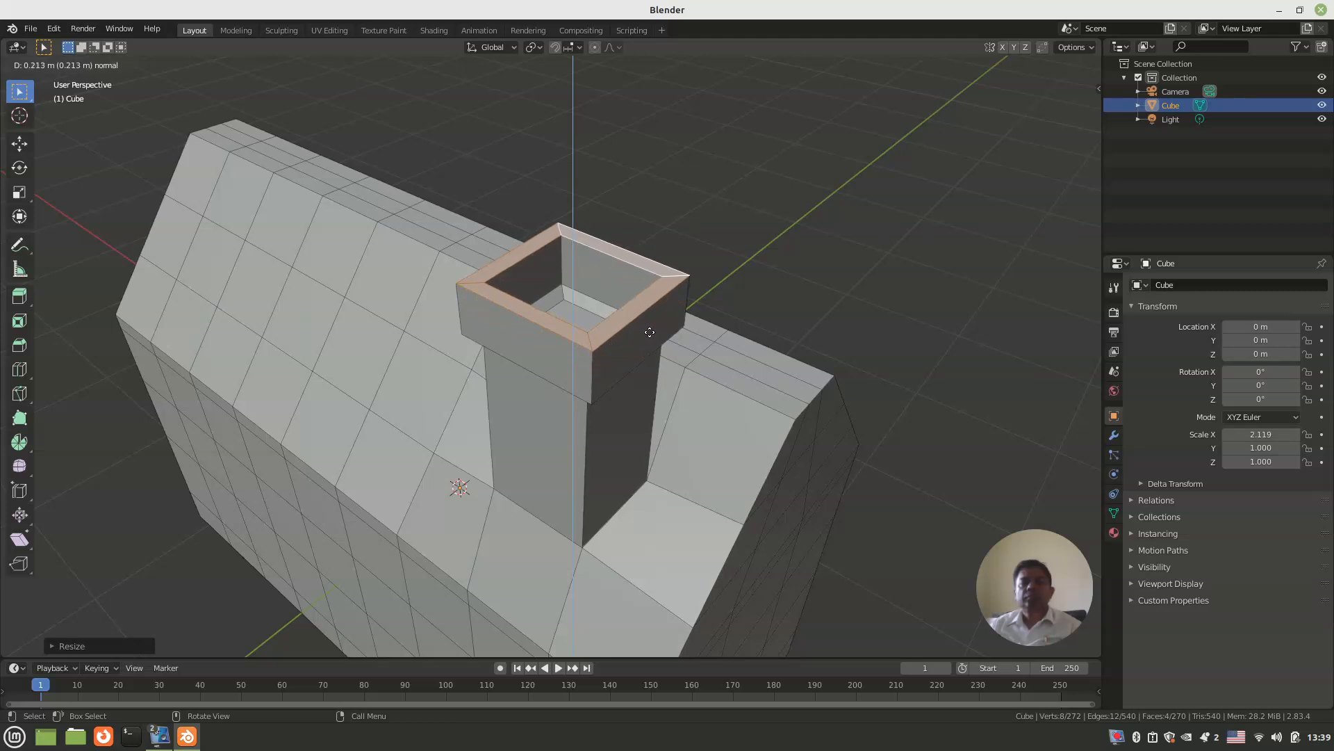
pyautogui.click(650, 330)
pyautogui.moveTo(650, 330); pyautogui.dragTo(605, 378, button='middle')
pyautogui.scroll(1, 605, 363)
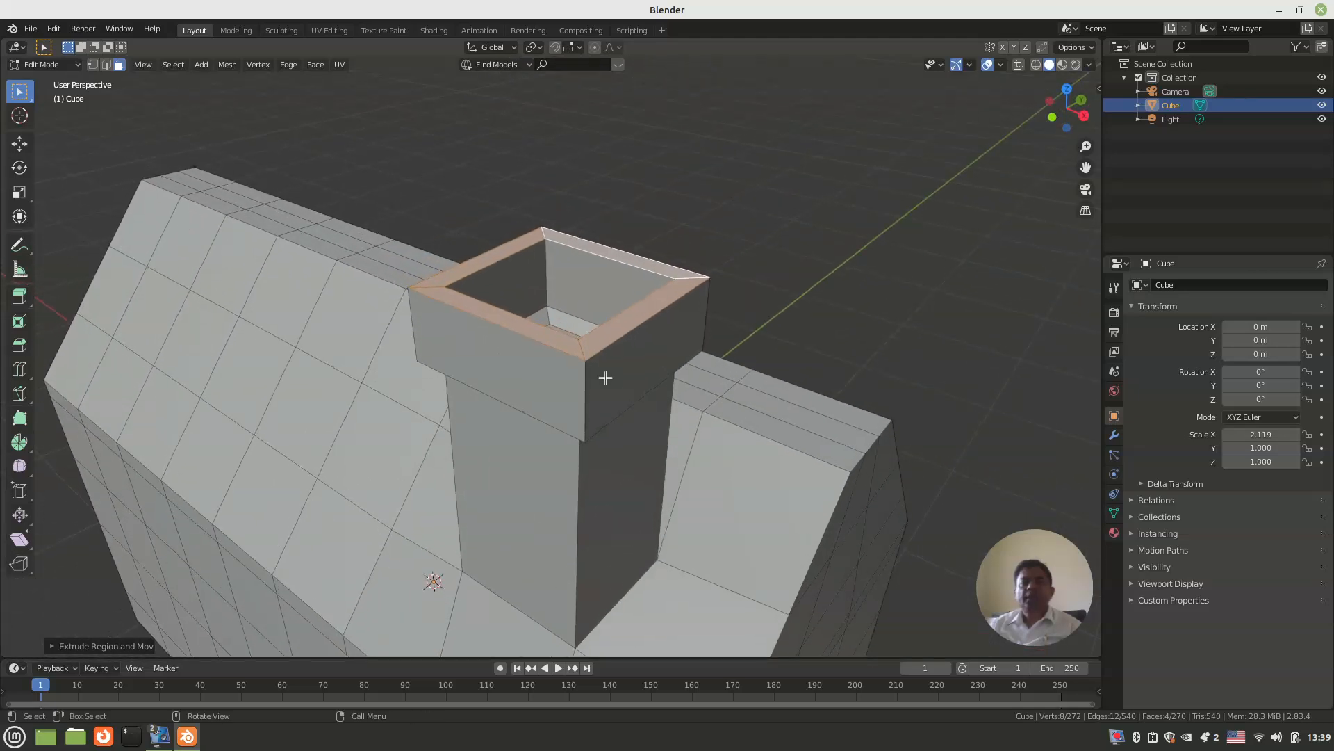
pyautogui.press('e')
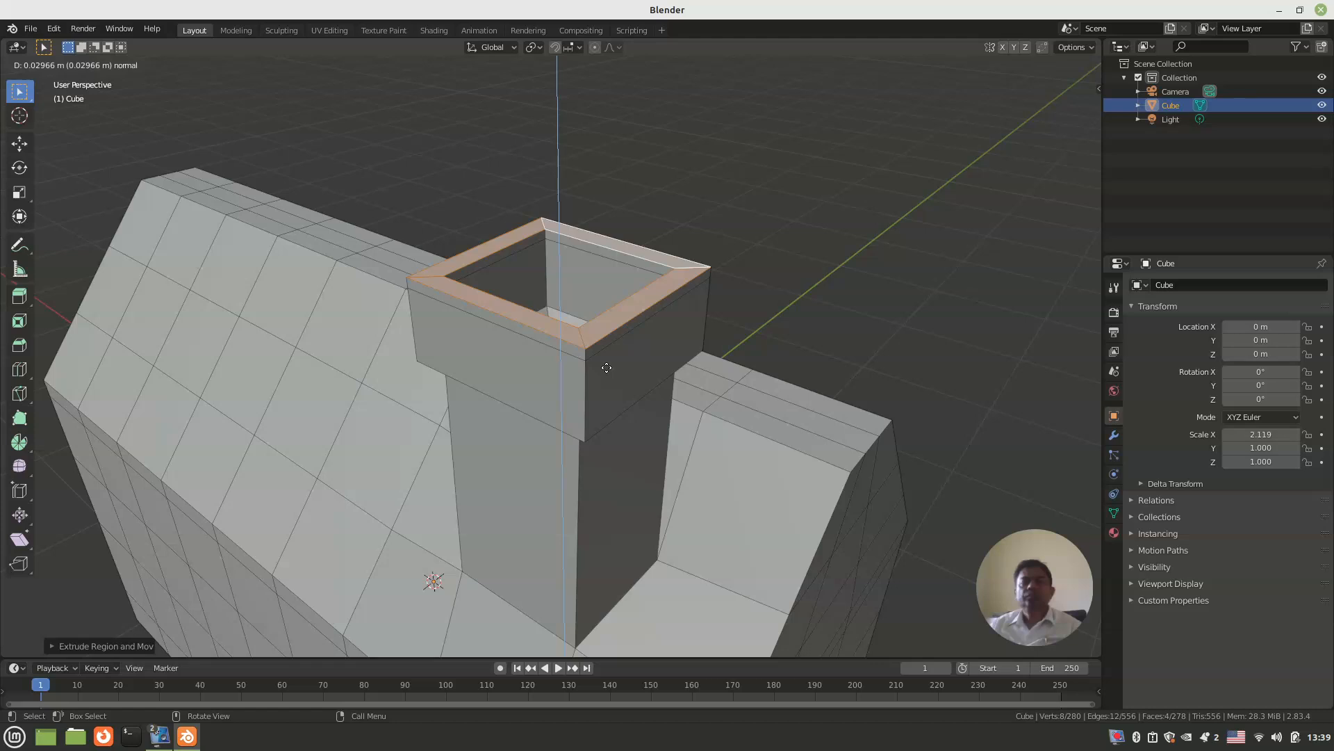
pyautogui.click(607, 368)
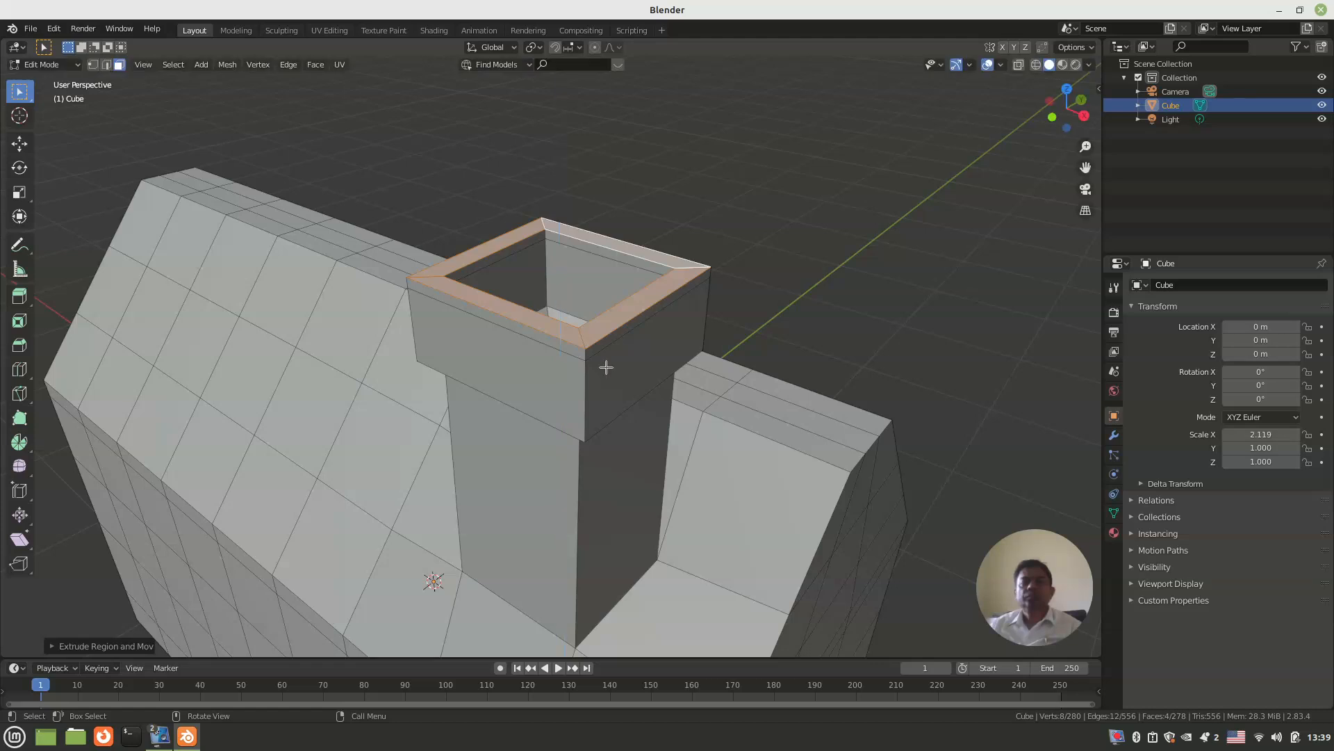
# Step: Select two opposite inner faces of the chimney cap's thin top band and close the opening between them with Bridge Edge Loops
pyautogui.moveTo(596, 372); pyautogui.dragTo(635, 374, button='middle')
pyautogui.moveTo(721, 354); pyautogui.dragTo(664, 343, button='middle')
pyautogui.scroll(1, 656, 353)
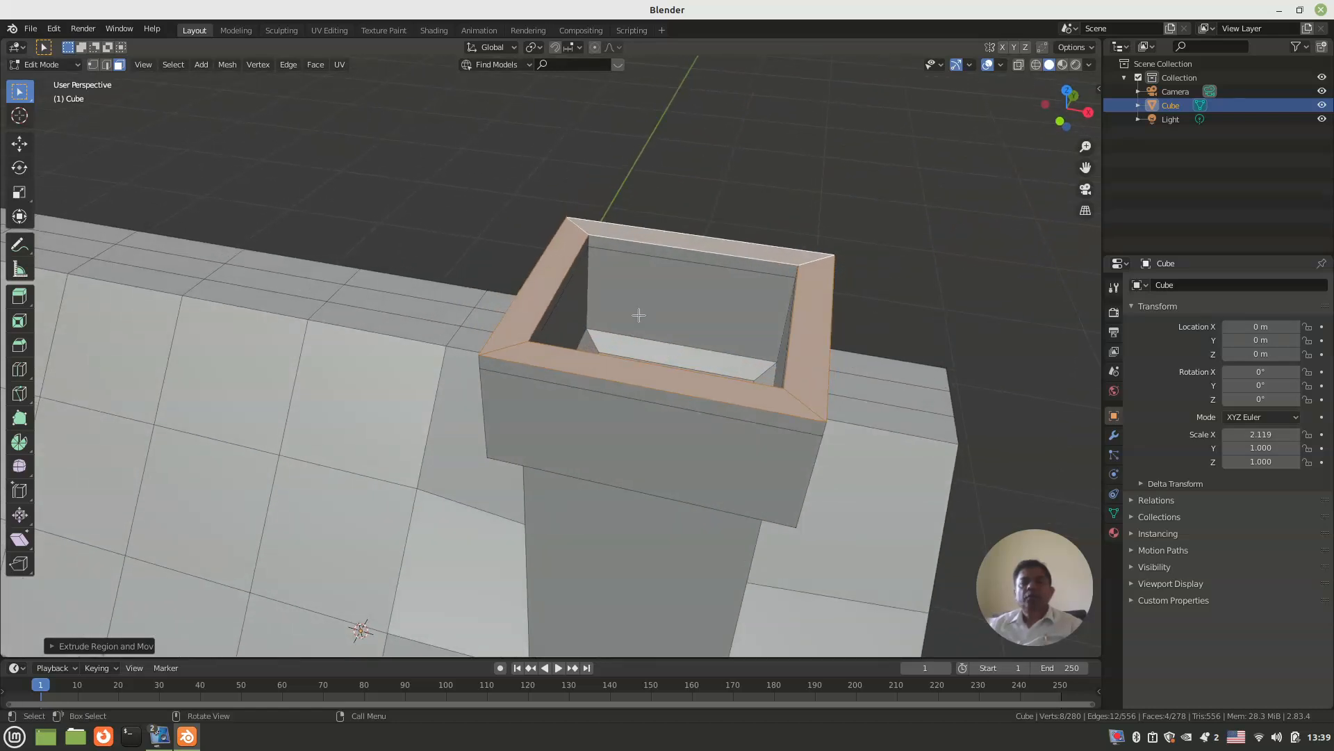
pyautogui.click(649, 255)
pyautogui.moveTo(657, 326); pyautogui.dragTo(768, 418, button='middle')
pyautogui.keyDown('alt'); pyautogui.keyDown('shift'); pyautogui.click(755, 435); pyautogui.keyUp('shift'); pyautogui.keyUp('alt')
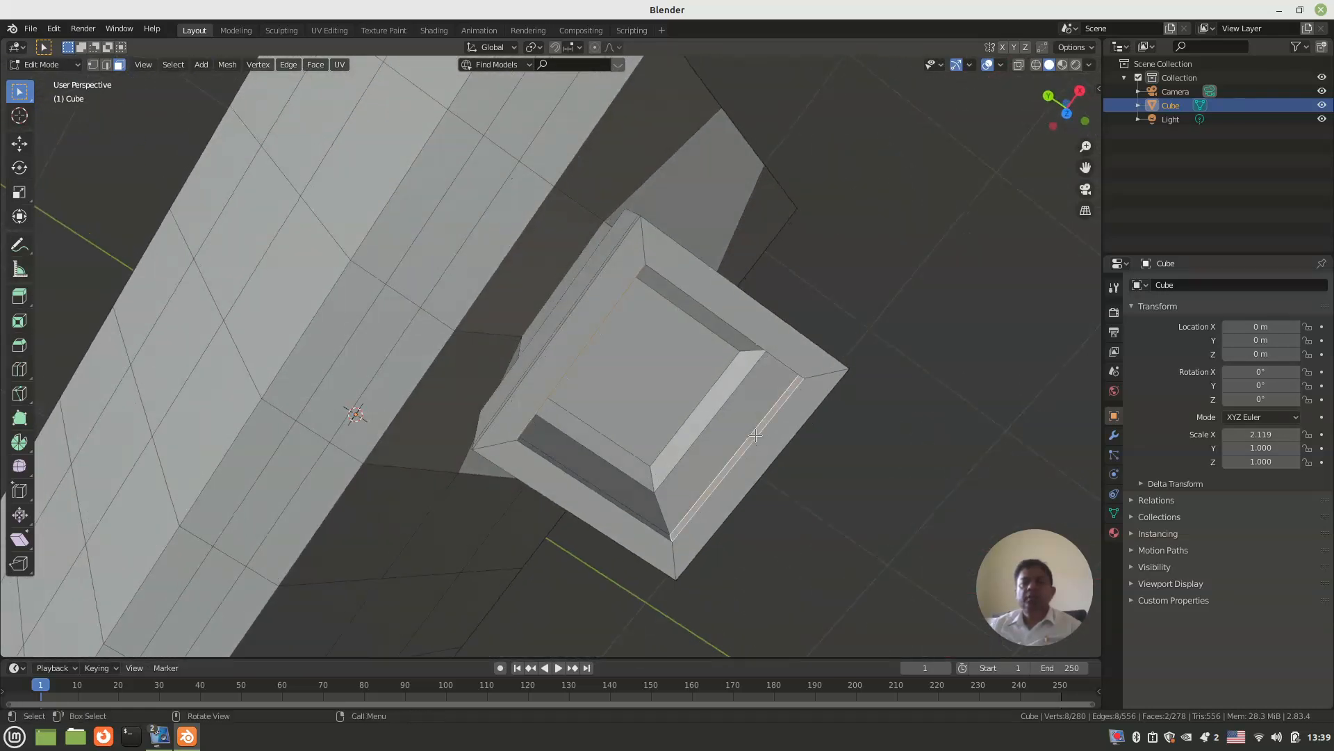
pyautogui.rightClick(755, 435)
pyautogui.moveTo(727, 531)
pyautogui.click(719, 505)
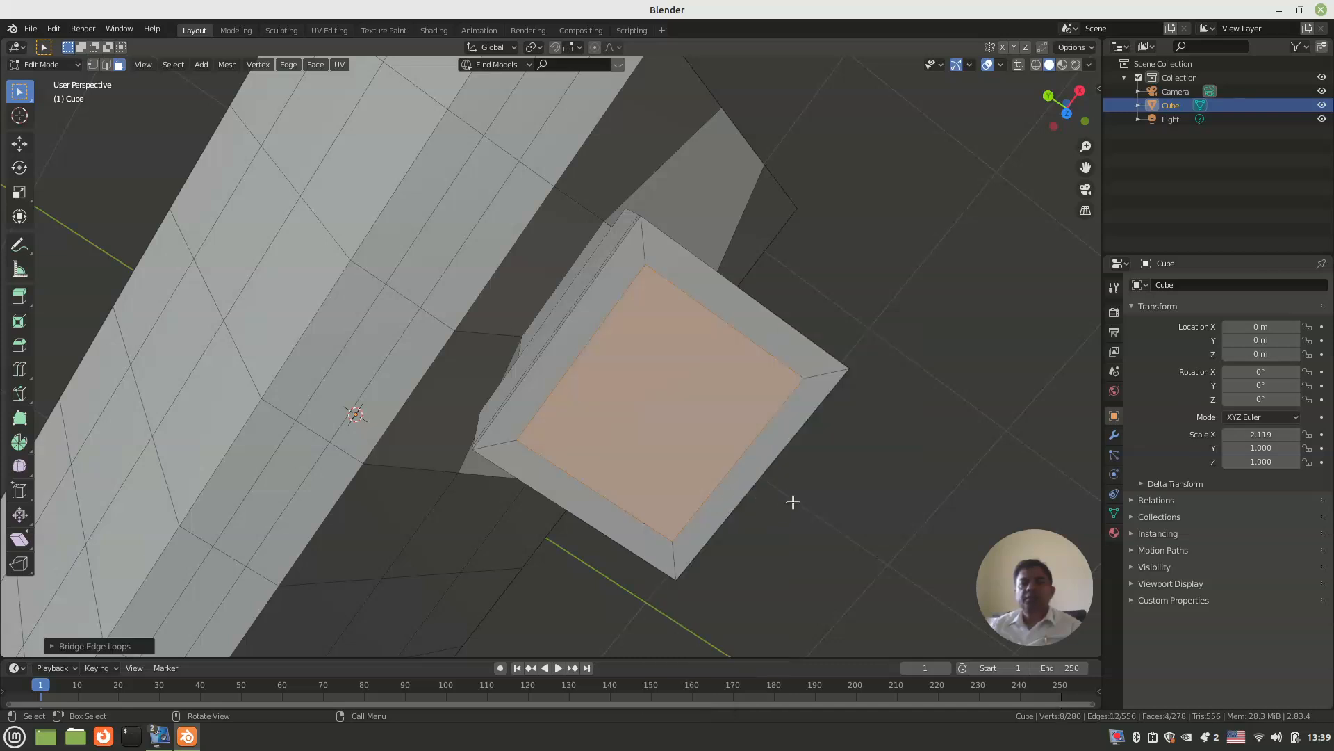
pyautogui.click(725, 524)
# Step: Return to Object Mode and add a Solidify modifier to the house
pyautogui.moveTo(725, 525); pyautogui.dragTo(568, 415, button='middle')
pyautogui.click(566, 431)
pyautogui.scroll(4, 601, 491)
pyautogui.scroll(5, 557, 452)
pyautogui.scroll(-5, 545, 474)
pyautogui.scroll(-4, 544, 474)
pyautogui.press('Tab')
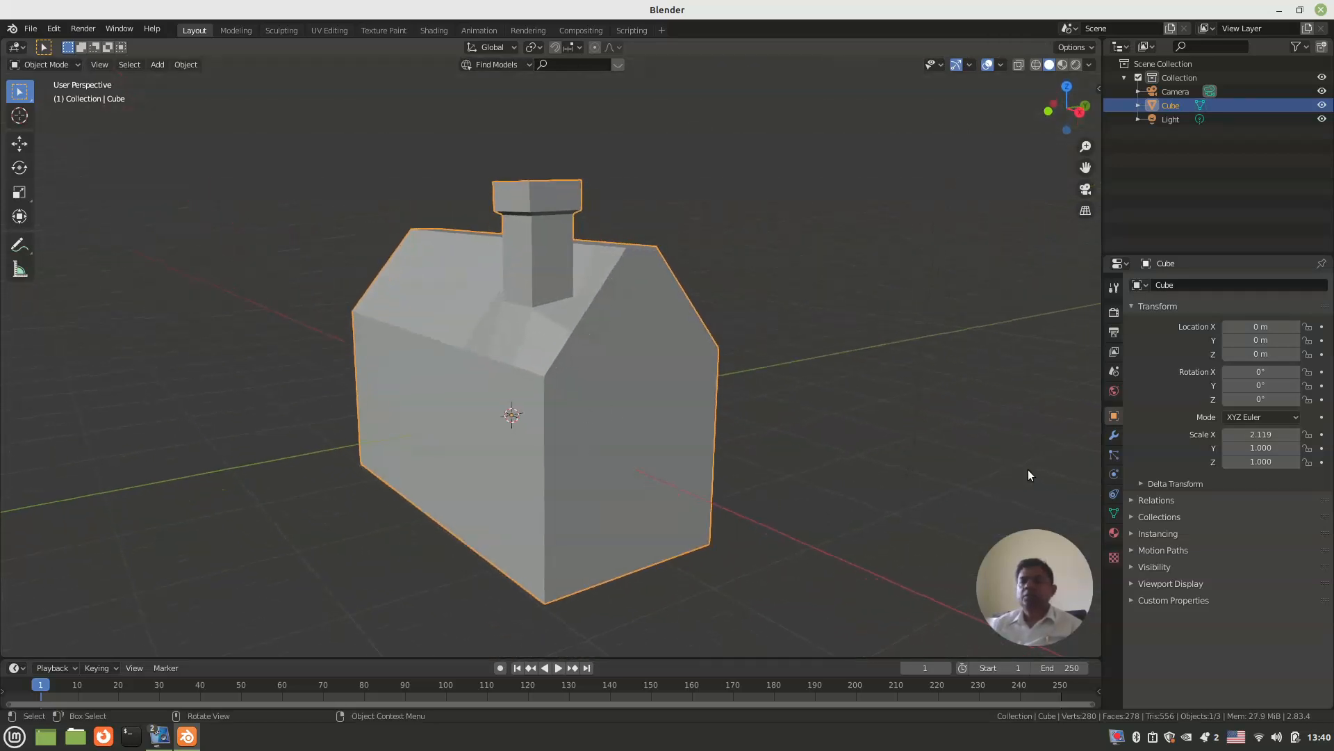
pyautogui.click(1114, 436)
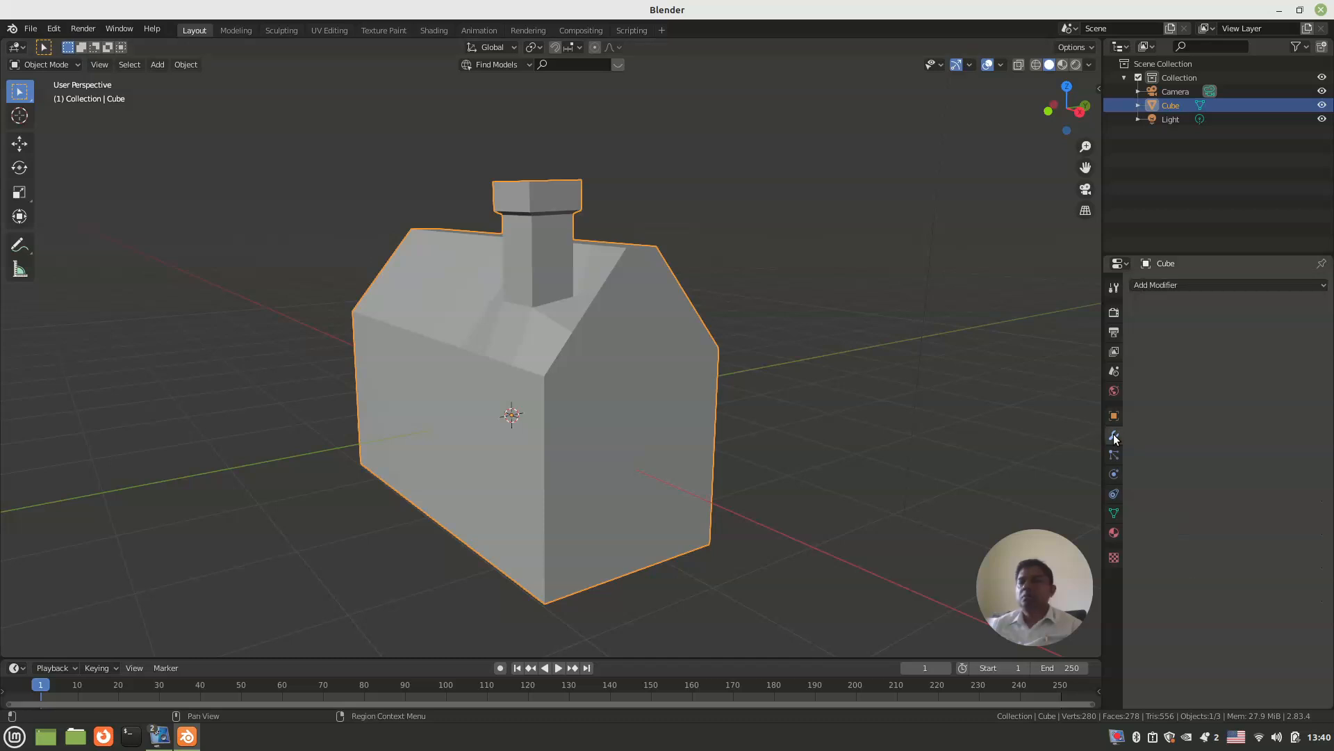
pyautogui.click(1182, 286)
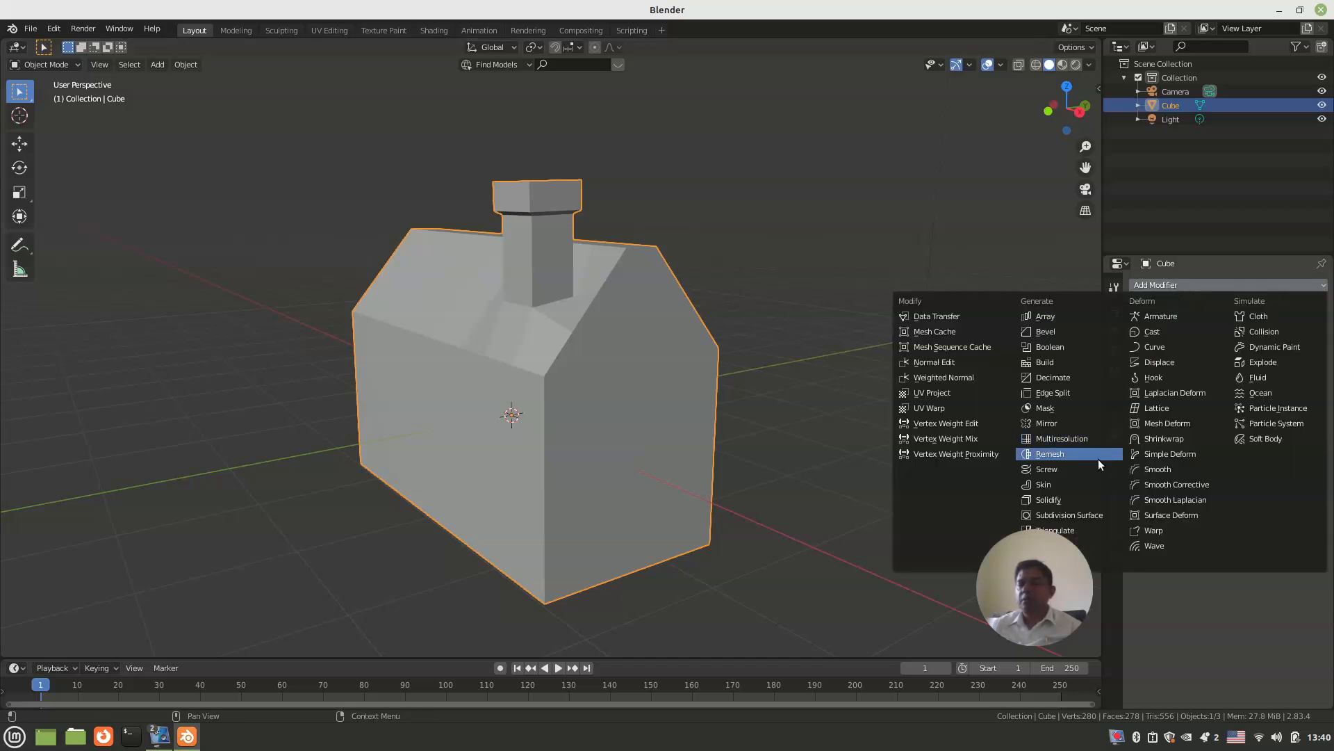
pyautogui.click(1080, 498)
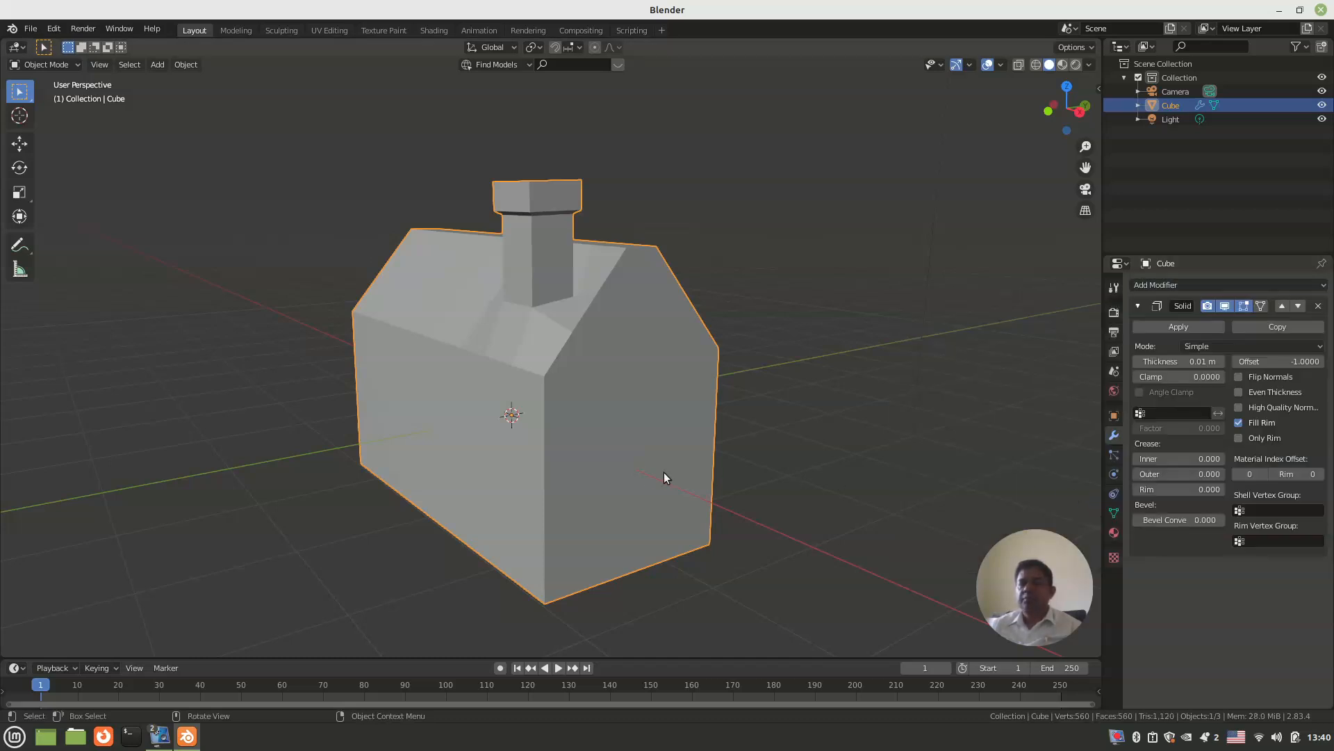
# Step: Switch the viewport to wireframe shading and increase the Solidify thickness to give the house thicker walls
pyautogui.moveTo(622, 474)
pyautogui.mouseDown(button='middle')
pyautogui.moveTo(607, 486)
pyautogui.moveTo(649, 486)
pyautogui.moveTo(612, 452)
pyautogui.mouseUp(button='middle')
pyautogui.press('z')
pyautogui.click(526, 443)
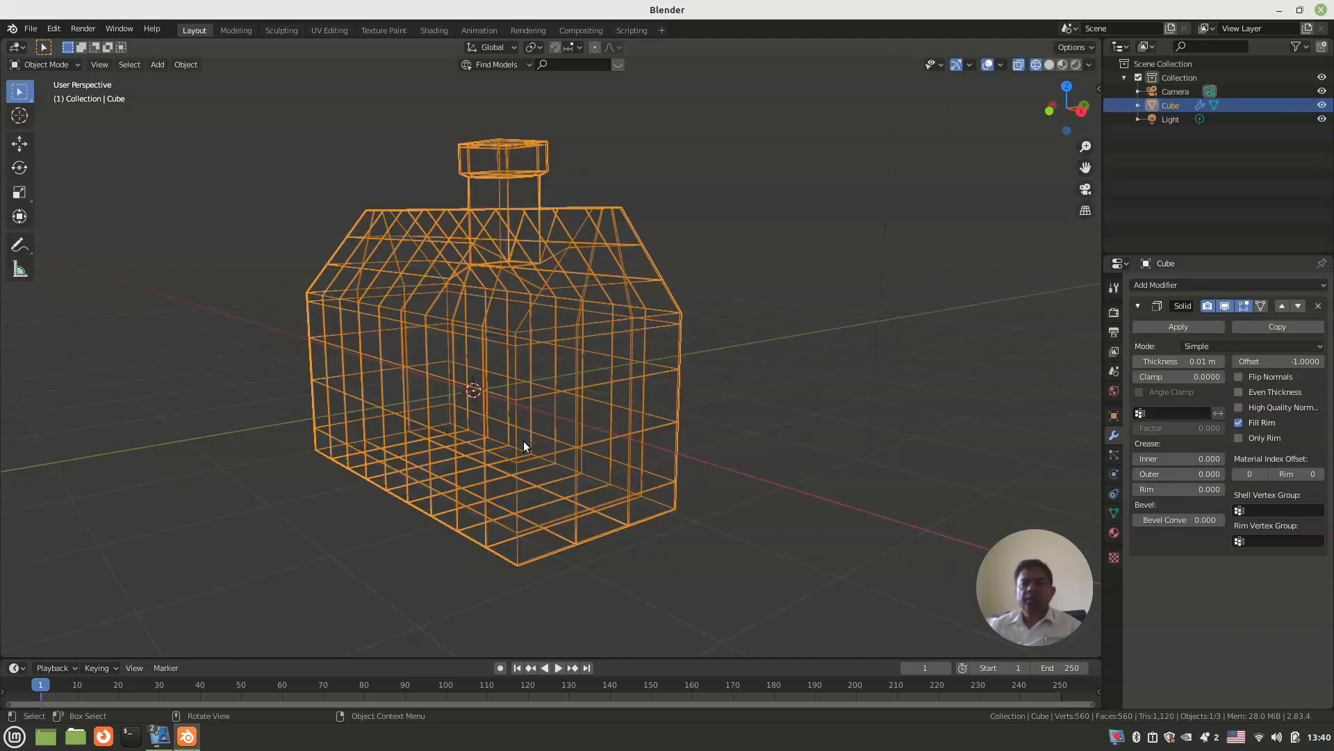
pyautogui.scroll(1, 582, 452)
pyautogui.scroll(3, 639, 448)
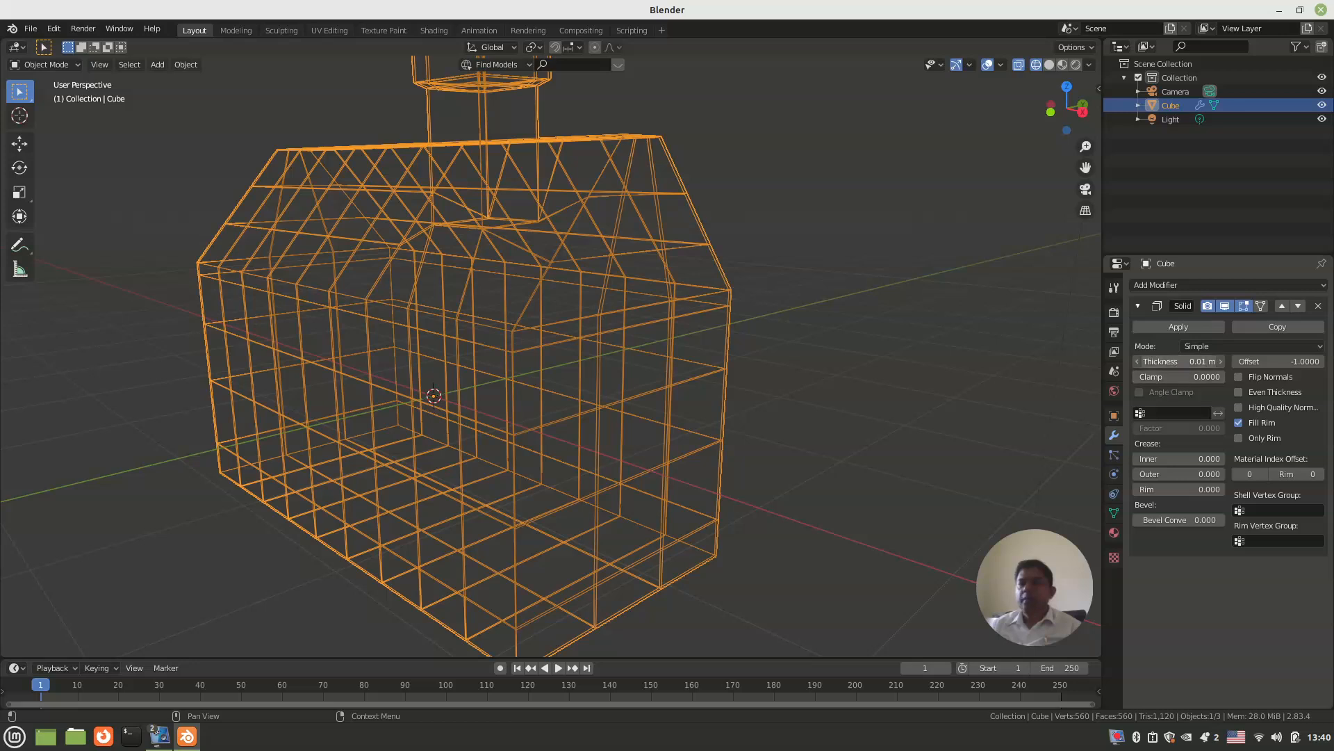
pyautogui.moveTo(1179, 362); pyautogui.dragTo(1210, 362)
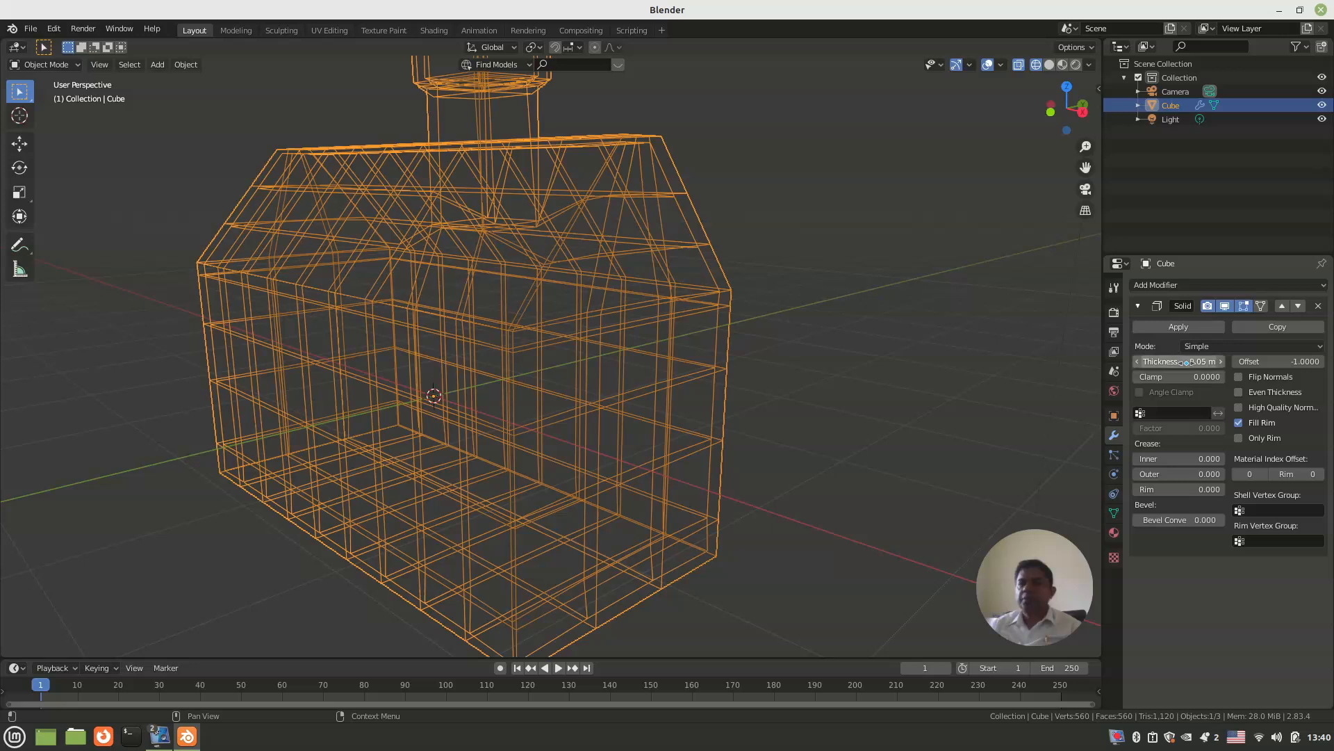
# Step: Apply the Solidify modifier to the house and return the viewport to solid shading
pyautogui.click(1191, 326)
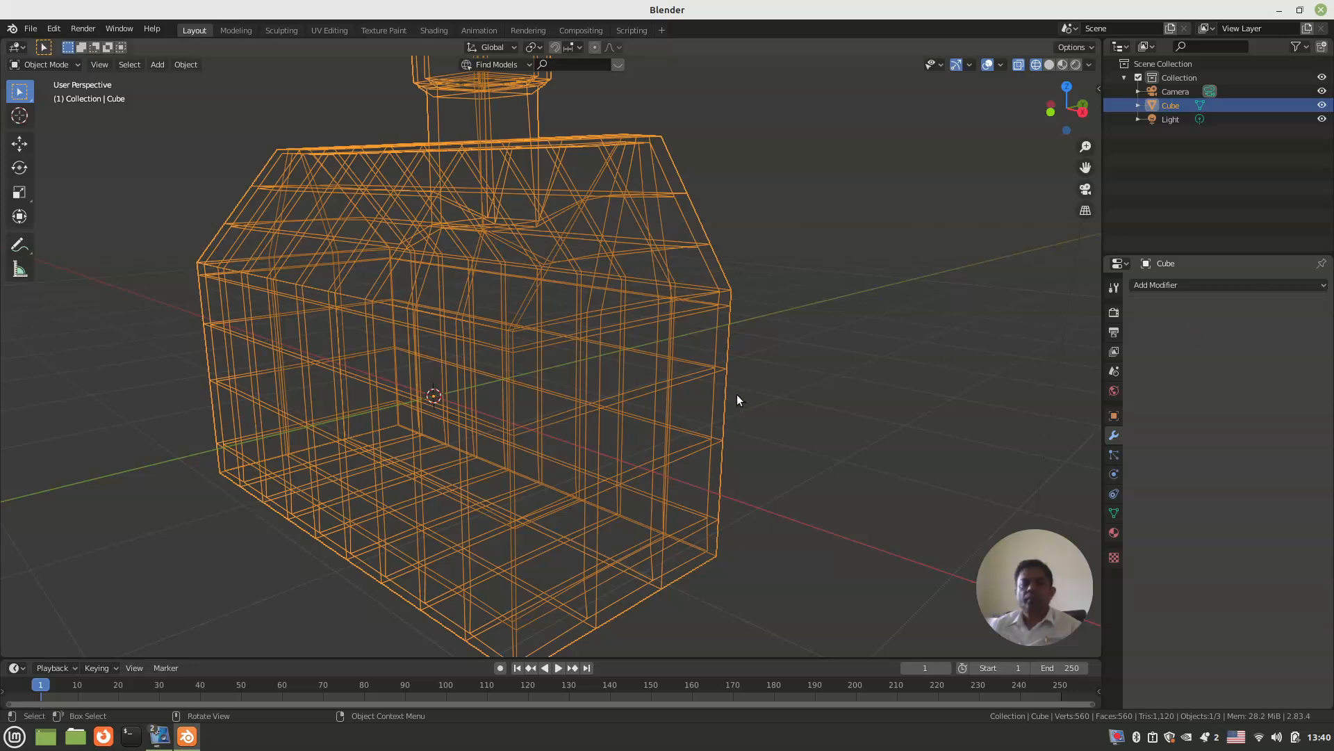
pyautogui.press('z')
pyautogui.click(838, 398)
pyautogui.moveTo(821, 403)
pyautogui.mouseDown(button='middle')
pyautogui.moveTo(647, 416)
pyautogui.moveTo(706, 405)
pyautogui.moveTo(736, 427)
pyautogui.moveTo(736, 447)
pyautogui.moveTo(737, 425)
pyautogui.moveTo(652, 398)
pyautogui.moveTo(617, 404)
pyautogui.moveTo(636, 377)
pyautogui.moveTo(730, 399)
pyautogui.mouseUp(button='middle')
pyautogui.scroll(8, 631, 398)
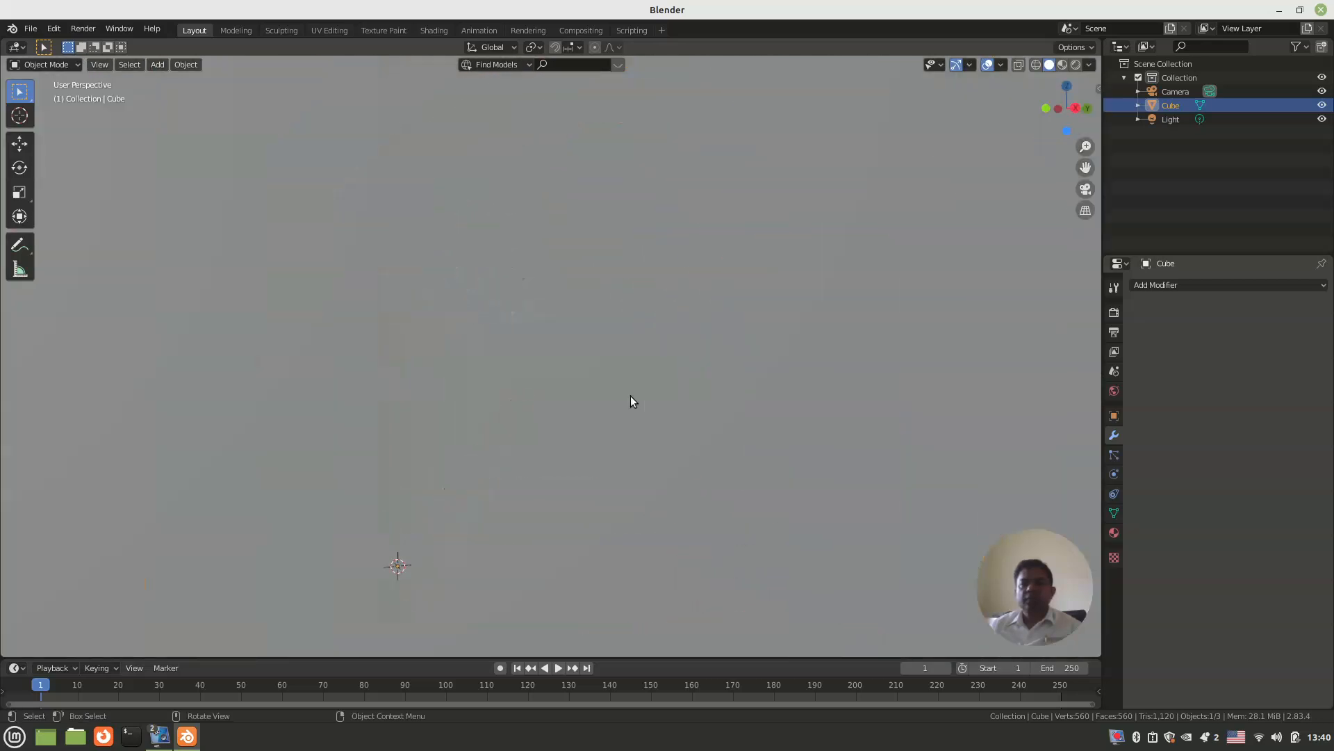
pyautogui.scroll(2, 631, 395)
pyautogui.scroll(-4, 631, 394)
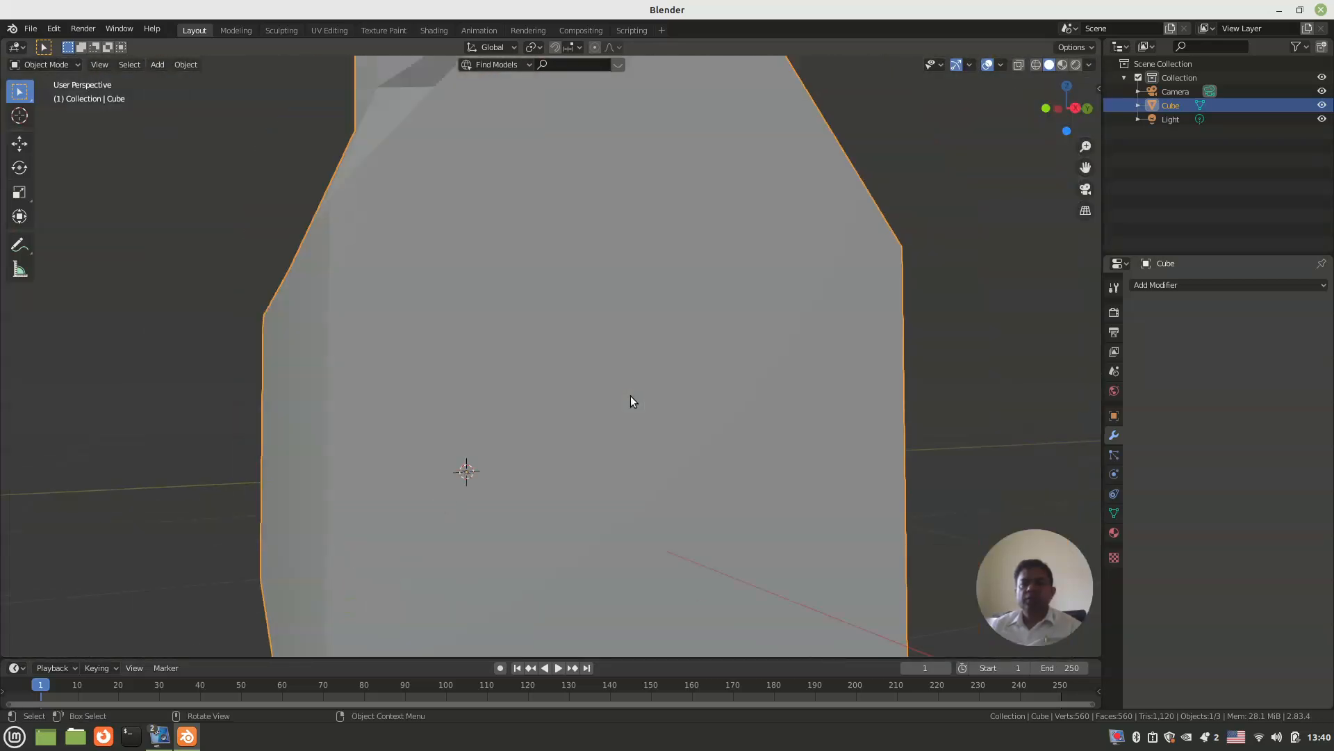
pyautogui.scroll(-4, 631, 395)
pyautogui.moveTo(631, 395); pyautogui.dragTo(680, 419, button='middle')
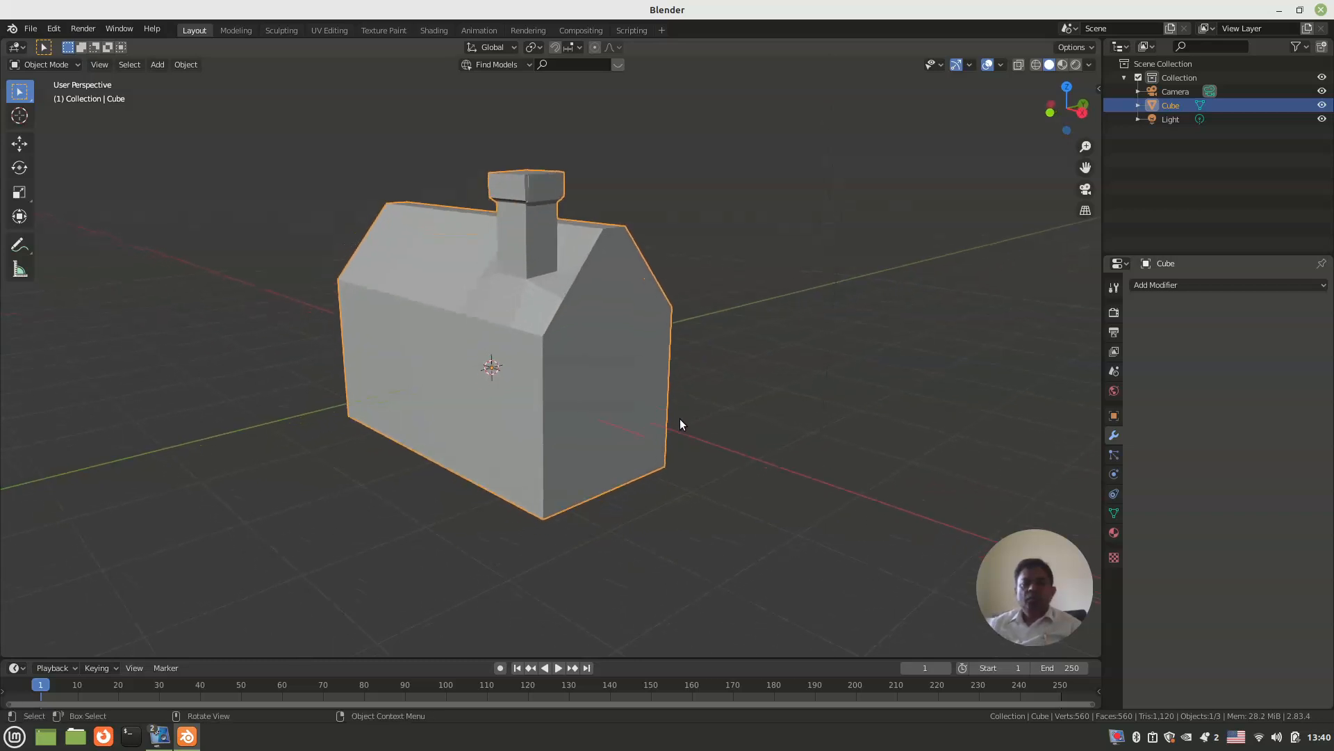
# Step: Save the file as cottage in the Blender Art folder
pyautogui.hotkey('ctrl', 's')
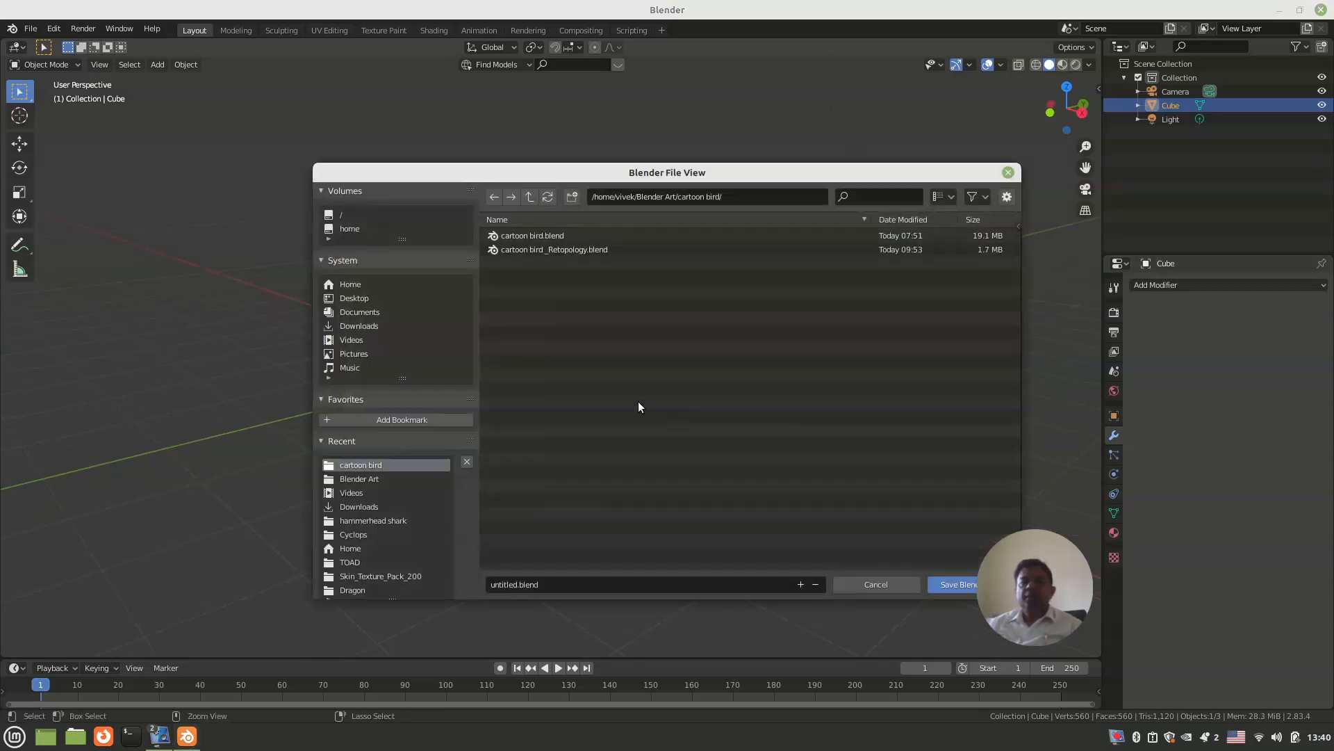
pyautogui.click(529, 198)
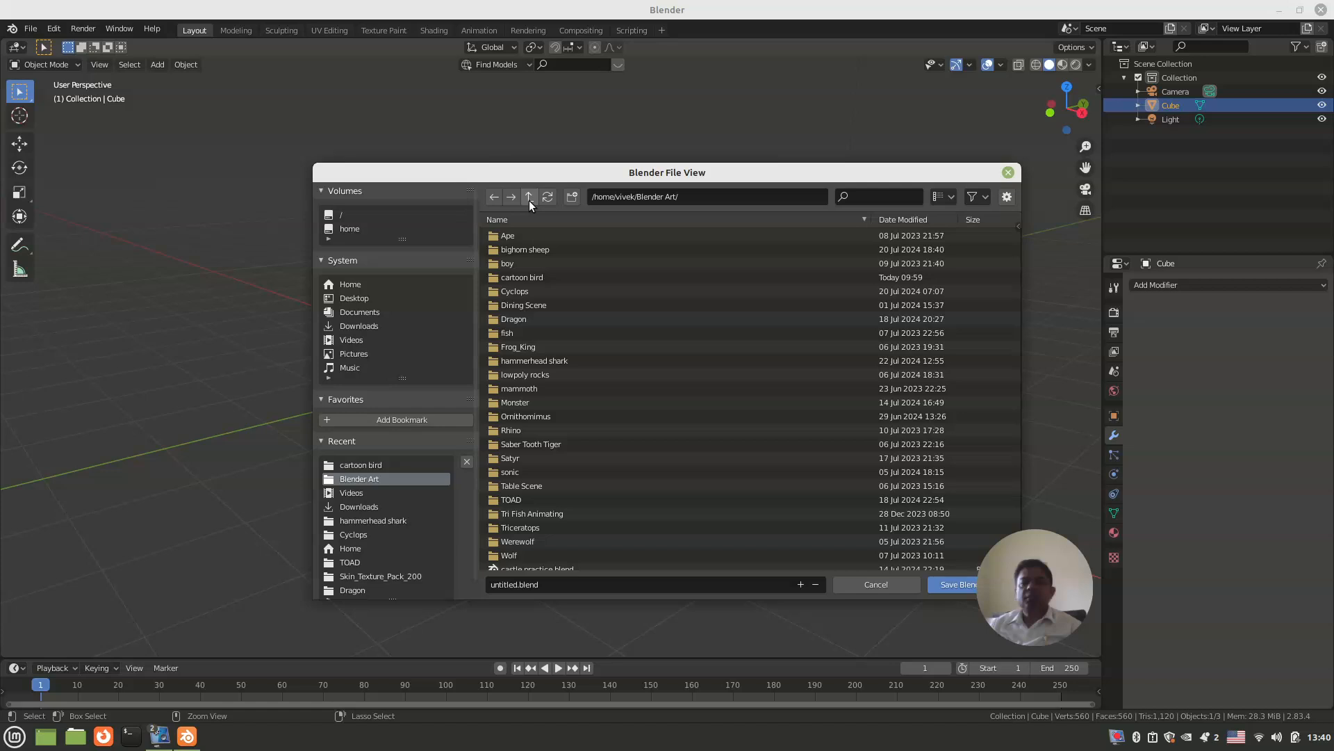
pyautogui.click(518, 586)
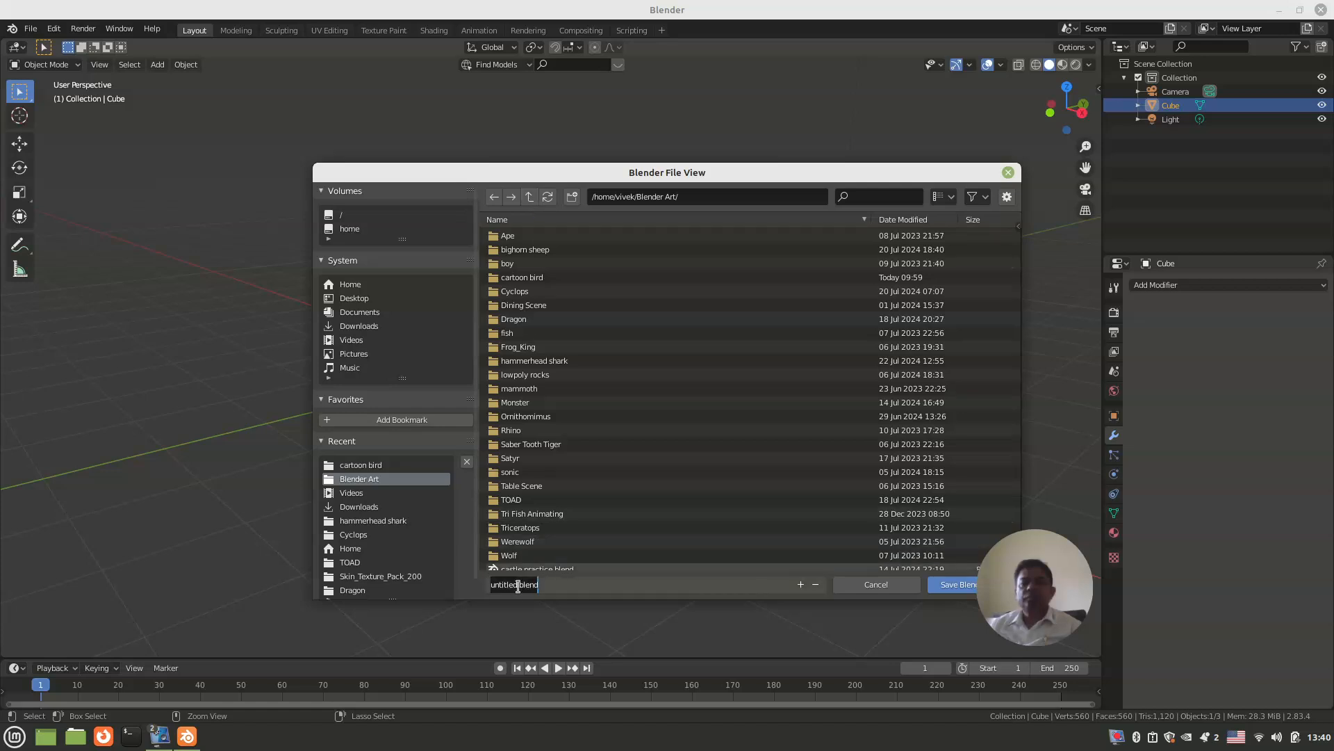
pyautogui.write('hut')
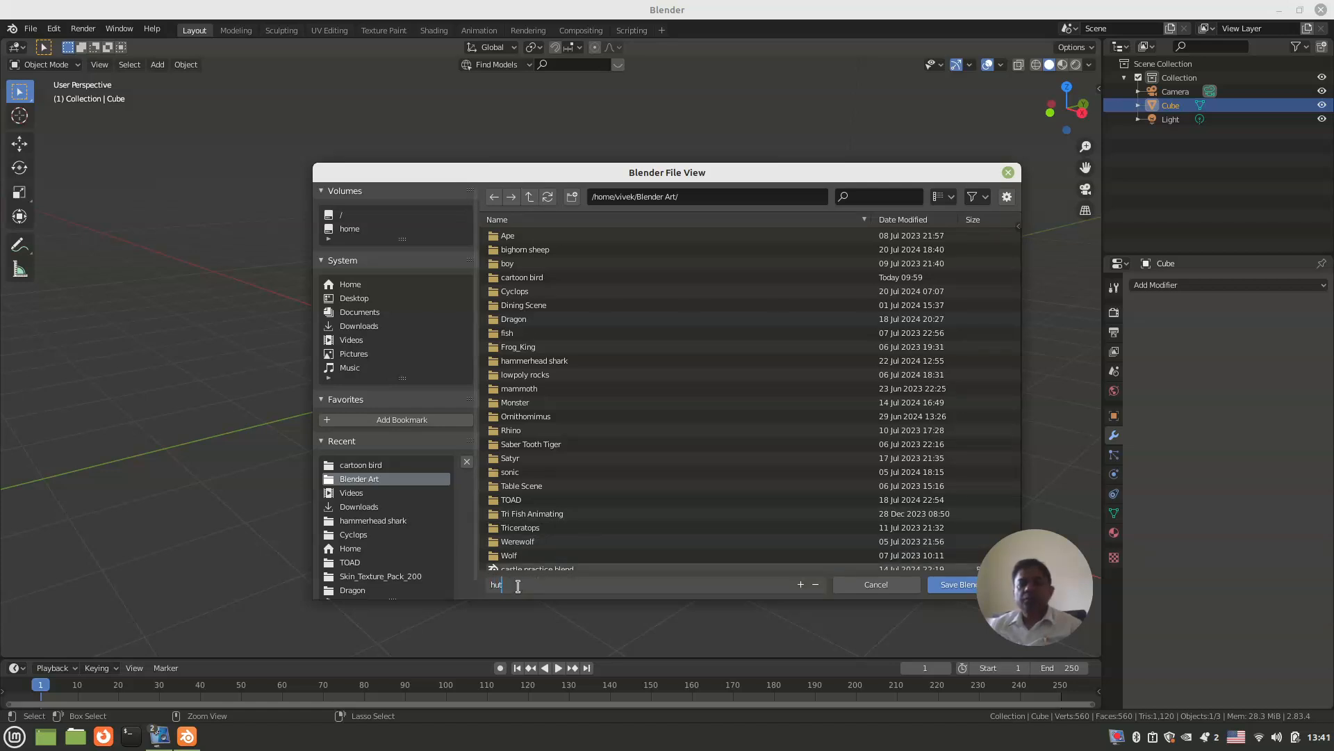
pyautogui.moveTo(518, 586); pyautogui.dragTo(474, 588)
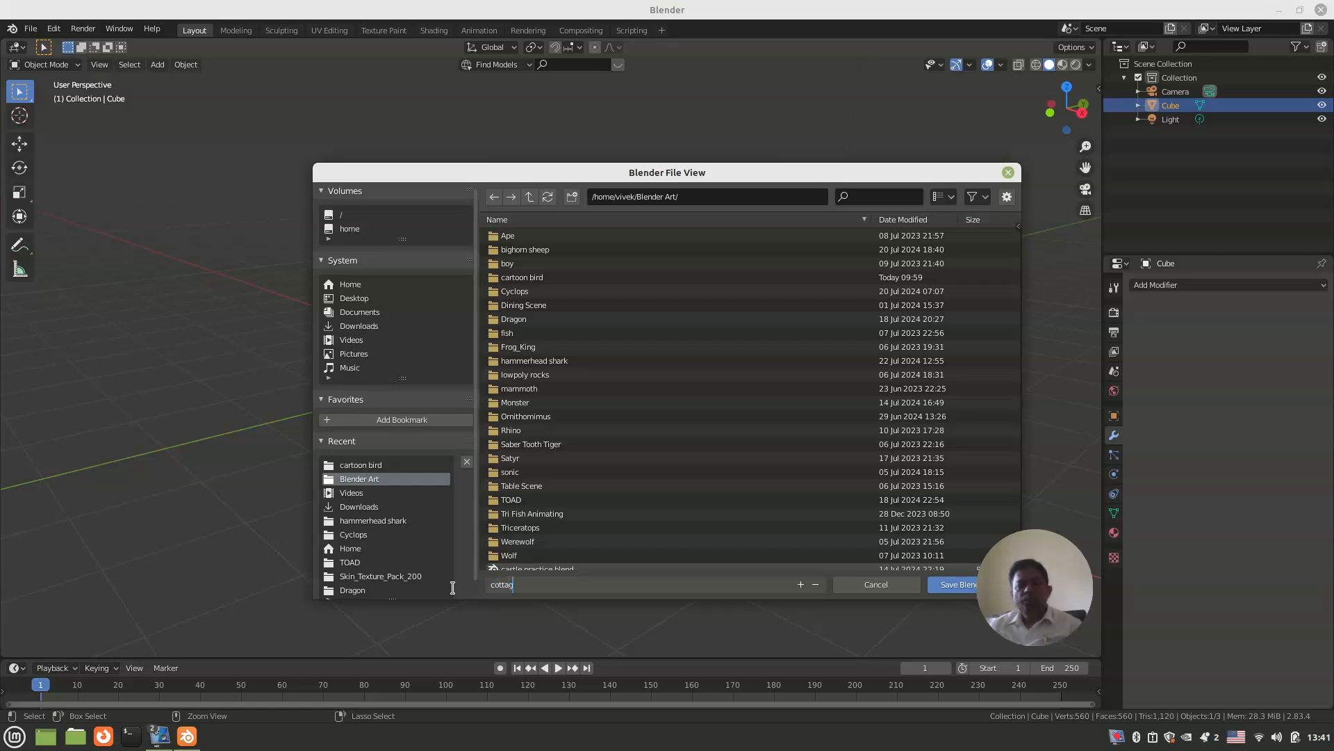
pyautogui.click(941, 585)
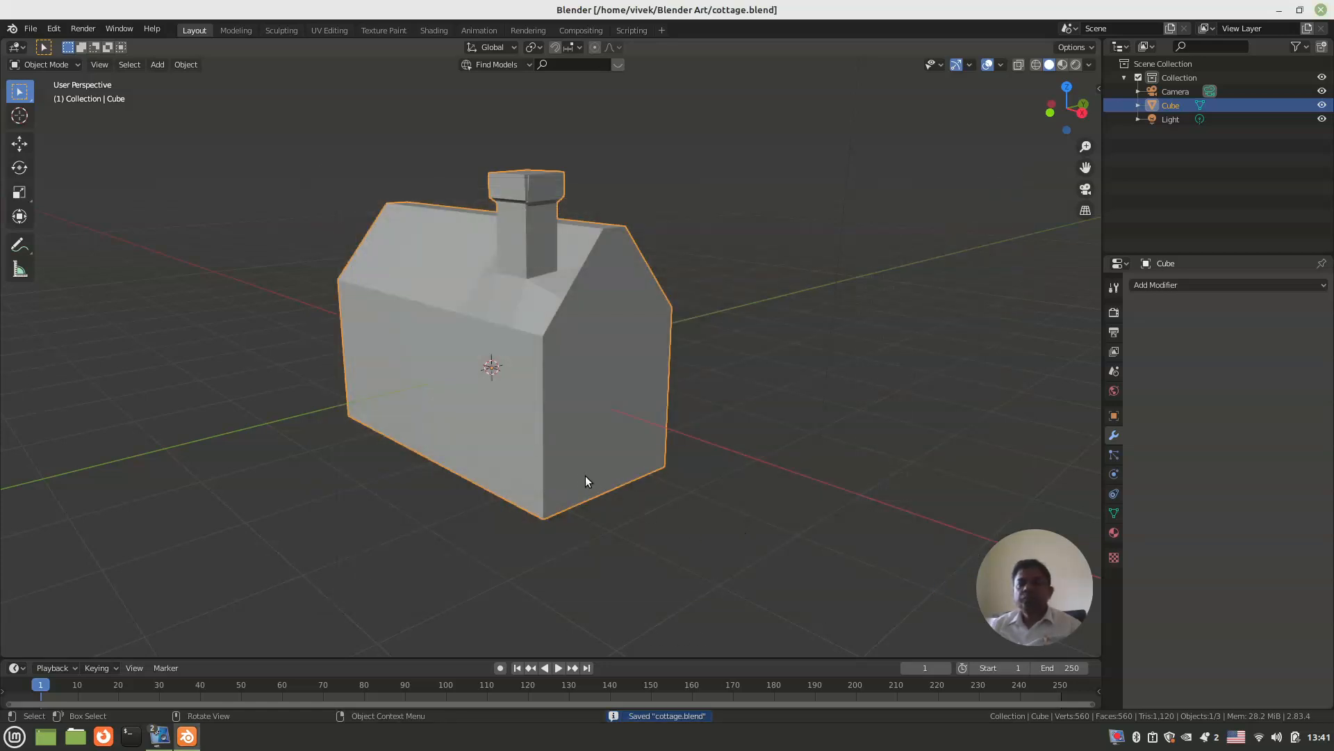
# Step: Enter Edit Mode on the house mesh with its chimney-free roof slope in view
pyautogui.moveTo(628, 408); pyautogui.dragTo(488, 384, button='middle')
pyautogui.keyDown('shift'); pyautogui.moveTo(581, 377); pyautogui.dragTo(568, 401, button='middle'); pyautogui.keyUp('shift')
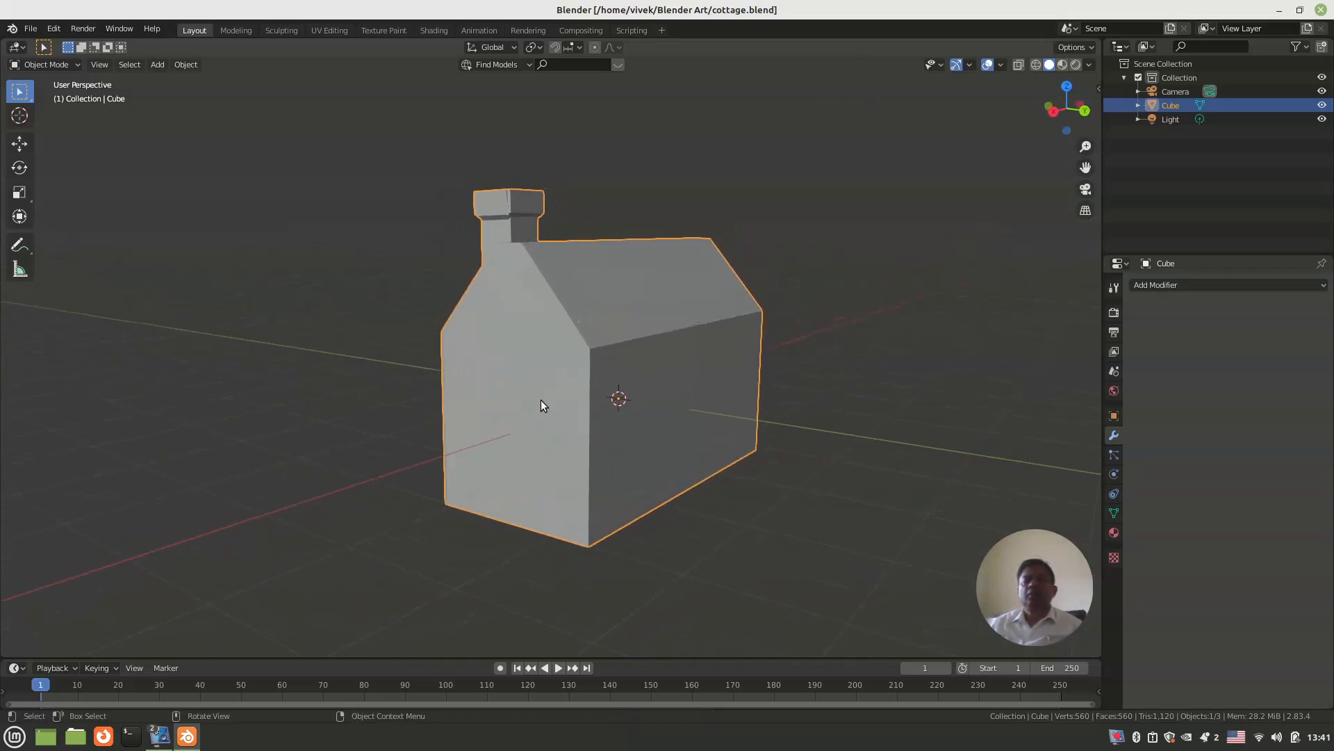
pyautogui.press('Tab')
pyautogui.moveTo(581, 363); pyautogui.dragTo(554, 369, button='middle')
pyautogui.moveTo(570, 369); pyautogui.dragTo(594, 370, button='middle')
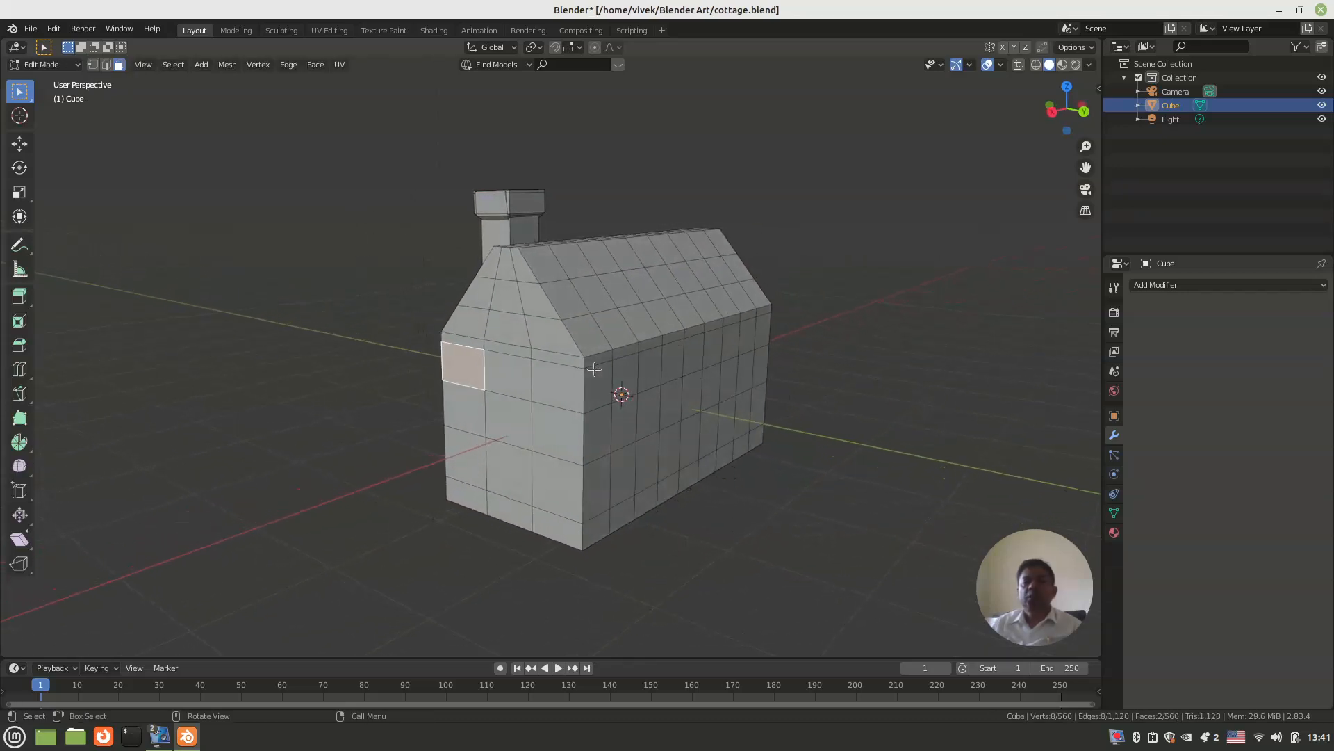
# Step: Select all faces of the roof slope without the chimney and extrude them outward about 0.03 m
pyautogui.scroll(1, 596, 367)
pyautogui.click(588, 319)
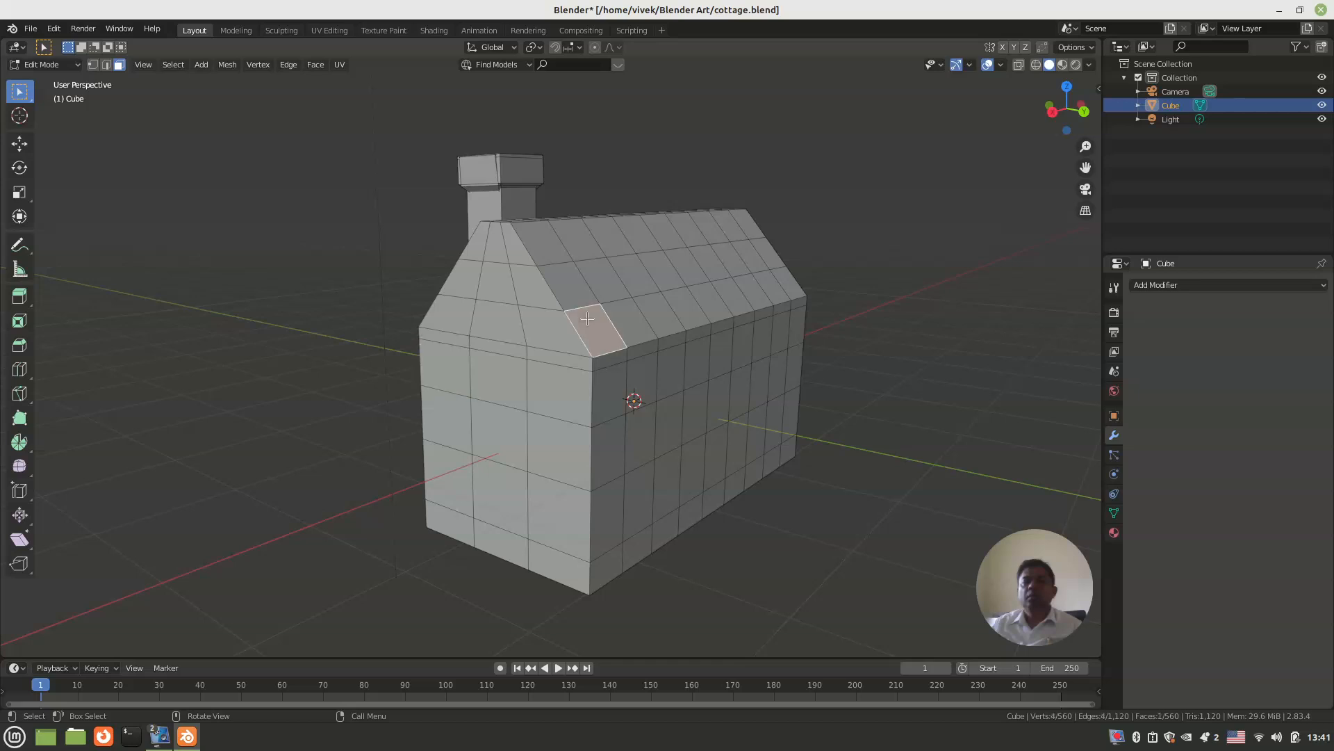
pyautogui.moveTo(597, 333); pyautogui.dragTo(574, 310, button='middle')
pyautogui.scroll(1, 574, 310)
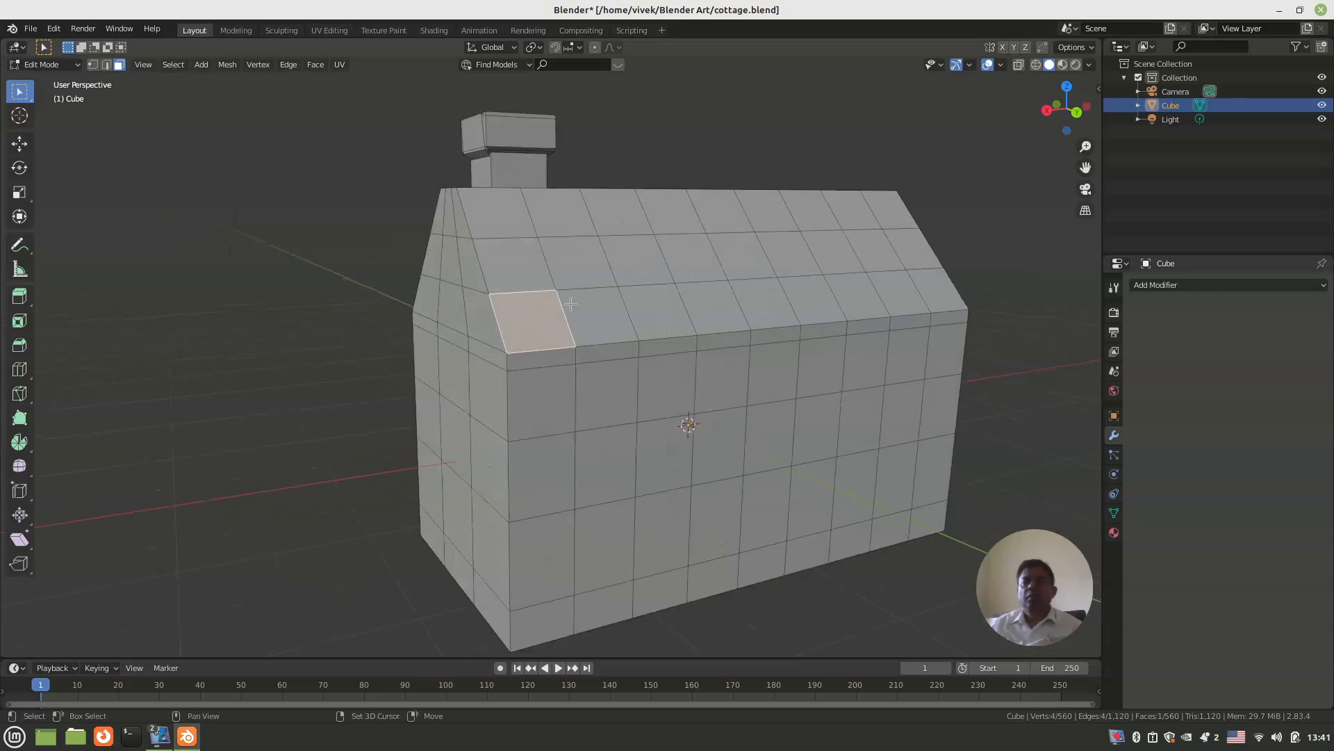
pyautogui.keyDown('shift'); pyautogui.click(576, 304); pyautogui.keyUp('shift')
pyautogui.keyDown('shift'); pyautogui.click(651, 305); pyautogui.keyUp('shift')
pyautogui.press('c')
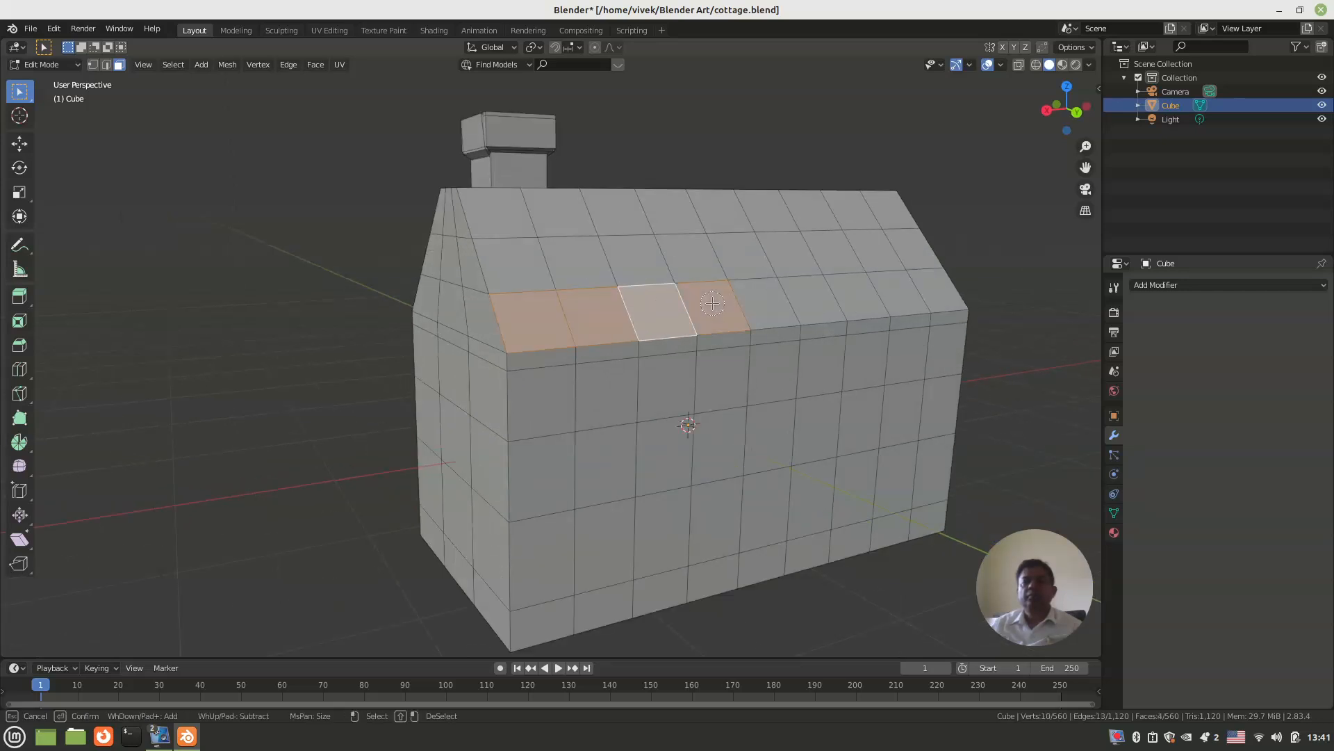
pyautogui.moveTo(750, 298)
pyautogui.mouseDown()
pyautogui.moveTo(945, 292)
pyautogui.moveTo(886, 215)
pyautogui.moveTo(702, 257)
pyautogui.mouseUp()
pyautogui.moveTo(614, 252)
pyautogui.mouseDown()
pyautogui.moveTo(591, 226)
pyautogui.moveTo(533, 233)
pyautogui.mouseUp()
pyautogui.press('Escape')
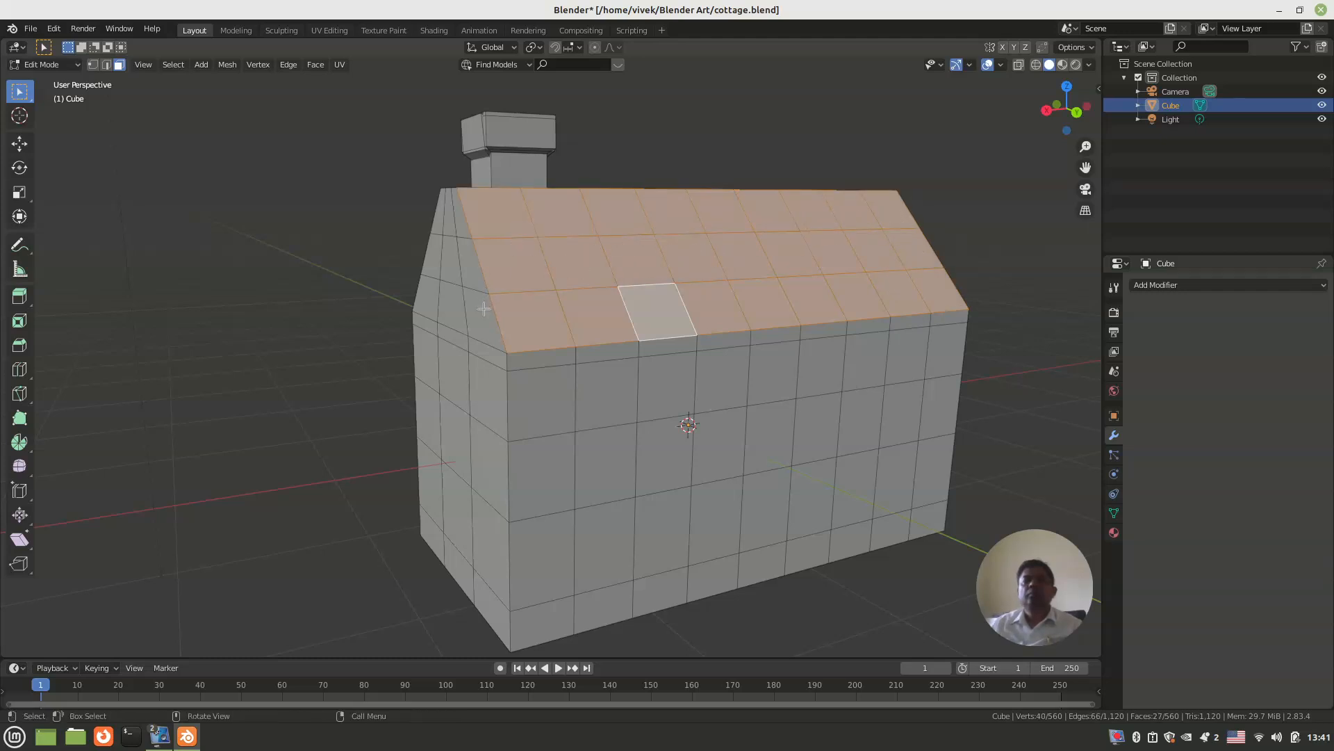
pyautogui.press('e')
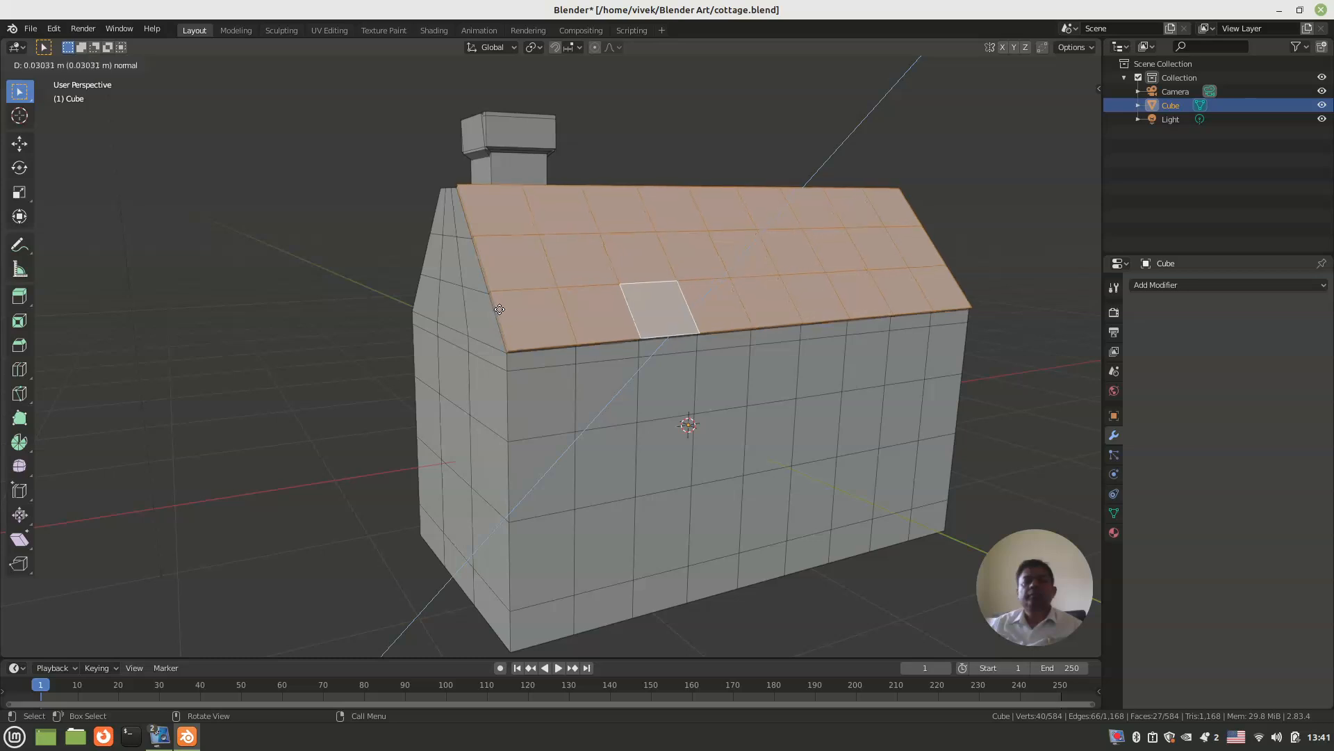
pyautogui.click(500, 308)
# Step: Select the nine thin faces along that roof slab's lower edge, extrude them about 0.15 m as an eave overhang, and clear the selection
pyautogui.moveTo(500, 309); pyautogui.dragTo(486, 209, button='middle')
pyautogui.scroll(3, 486, 210)
pyautogui.click(494, 181)
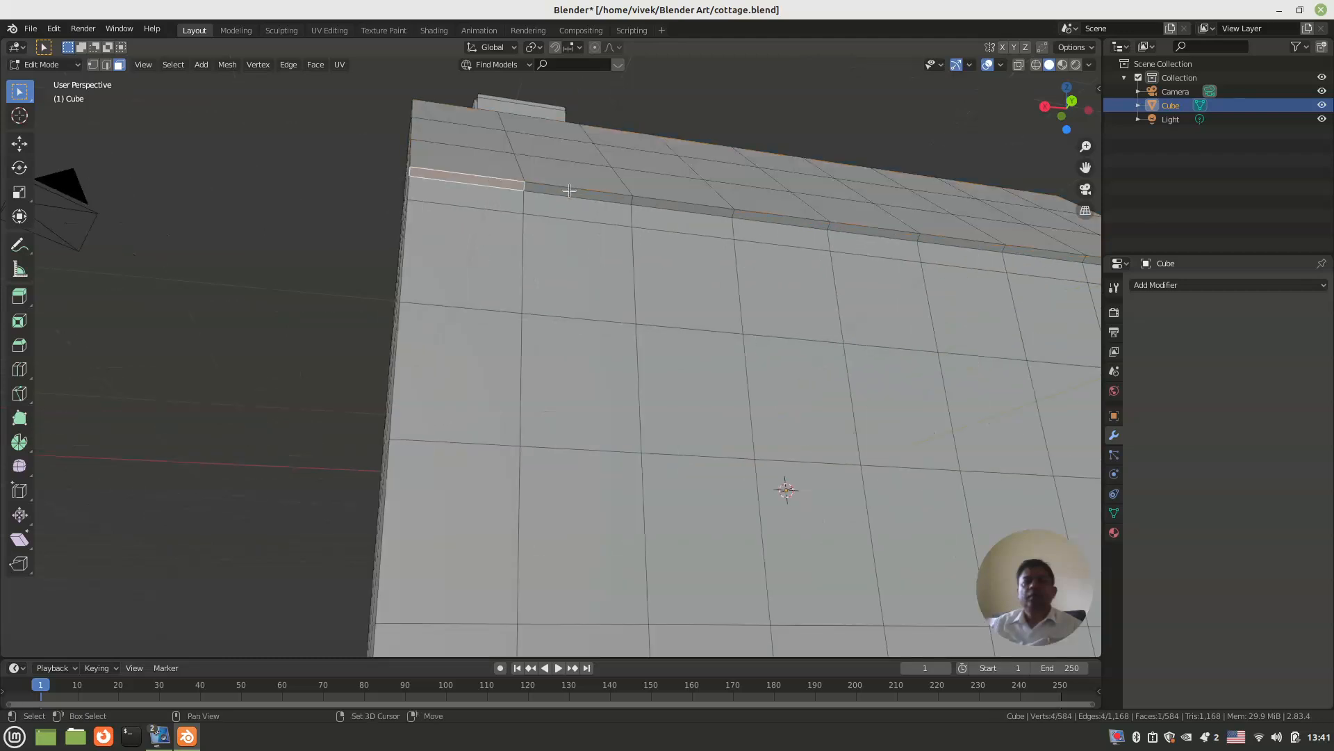
pyautogui.keyDown('shift'); pyautogui.click(624, 203); pyautogui.keyUp('shift')
pyautogui.keyDown('shift'); pyautogui.click(666, 206); pyautogui.keyUp('shift')
pyautogui.moveTo(666, 206); pyautogui.dragTo(628, 264, button='middle')
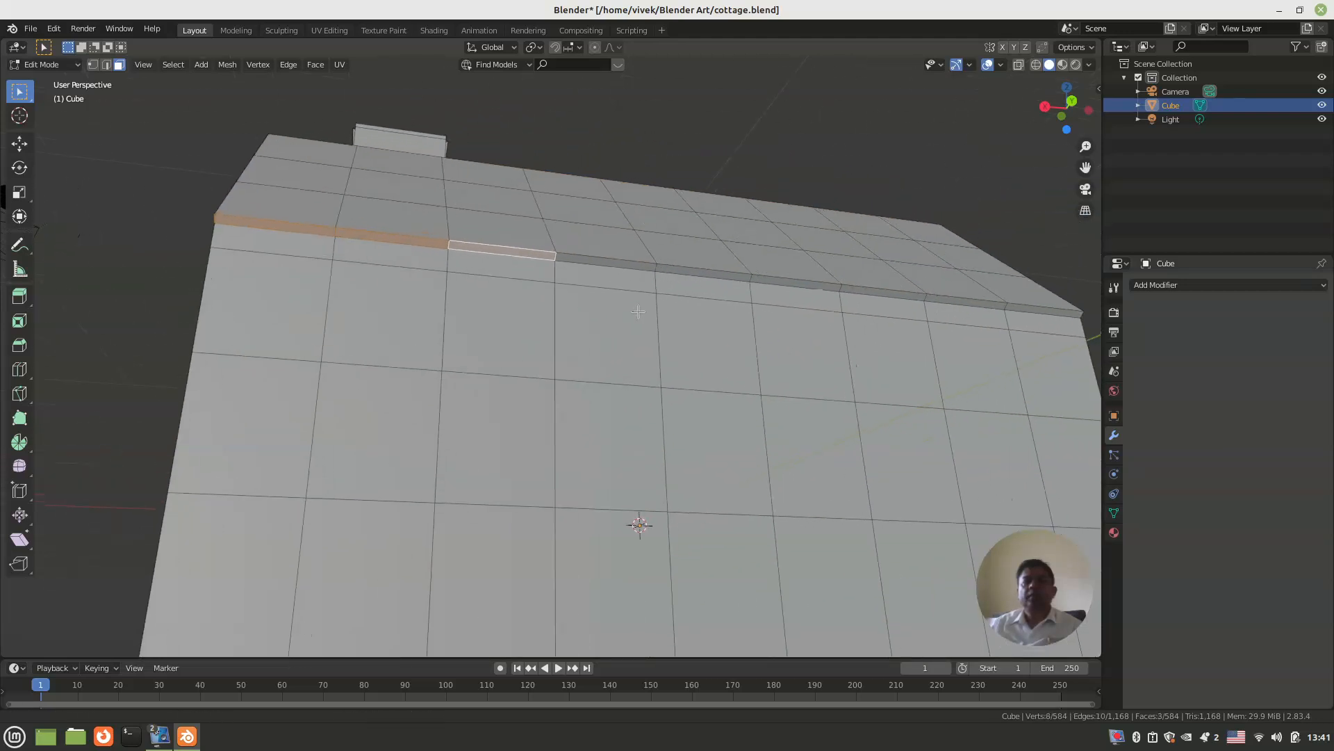
pyautogui.keyDown('shift'); pyautogui.click(627, 264); pyautogui.keyUp('shift')
pyautogui.keyDown('shift'); pyautogui.click(707, 272); pyautogui.keyUp('shift')
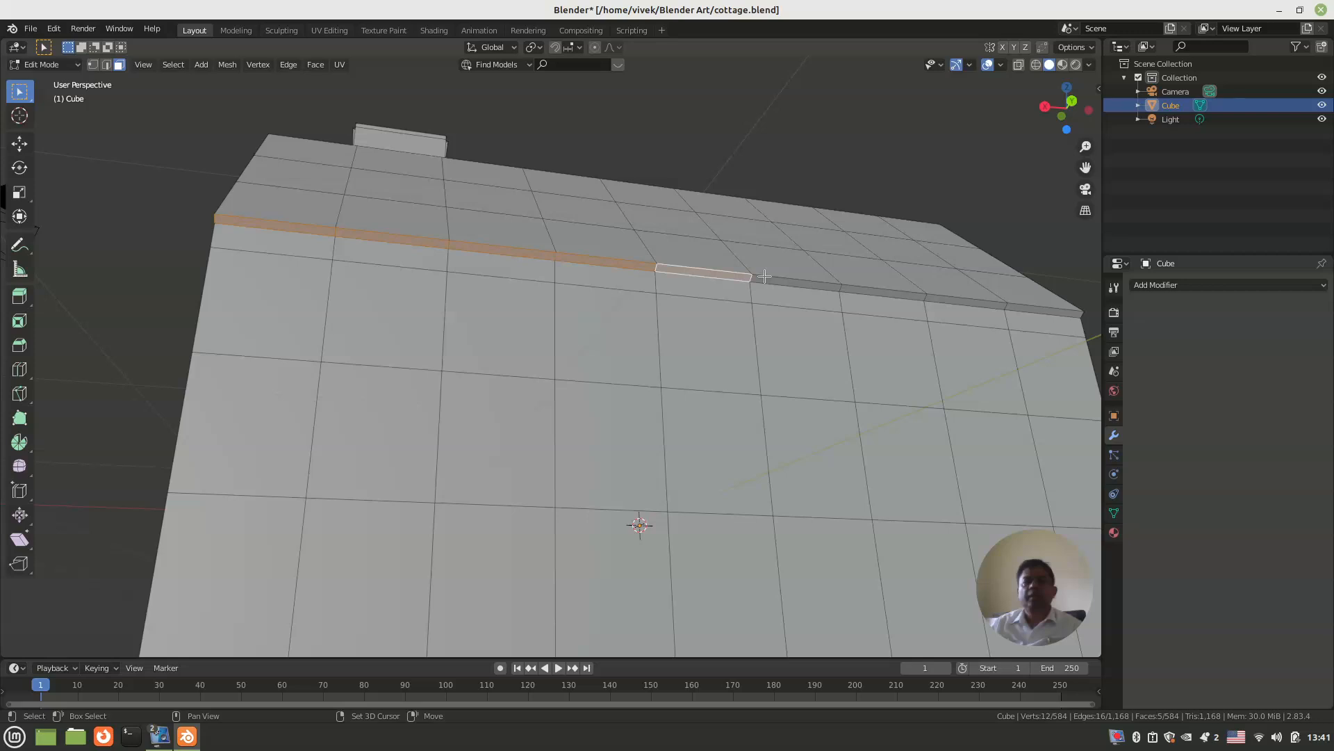
pyautogui.keyDown('shift'); pyautogui.click(766, 277); pyautogui.keyUp('shift')
pyautogui.keyDown('shift'); pyautogui.click(920, 304); pyautogui.keyUp('shift')
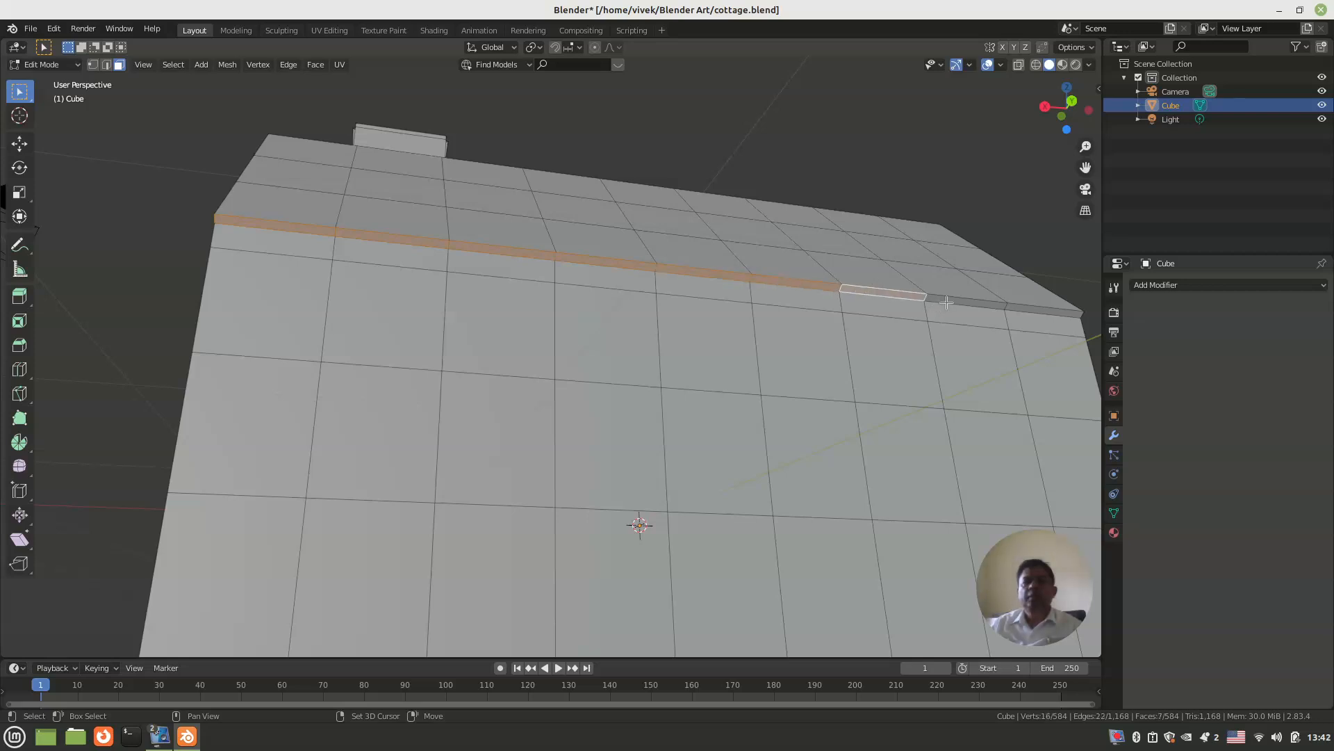
pyautogui.keyDown('shift'); pyautogui.click(1005, 310); pyautogui.keyUp('shift')
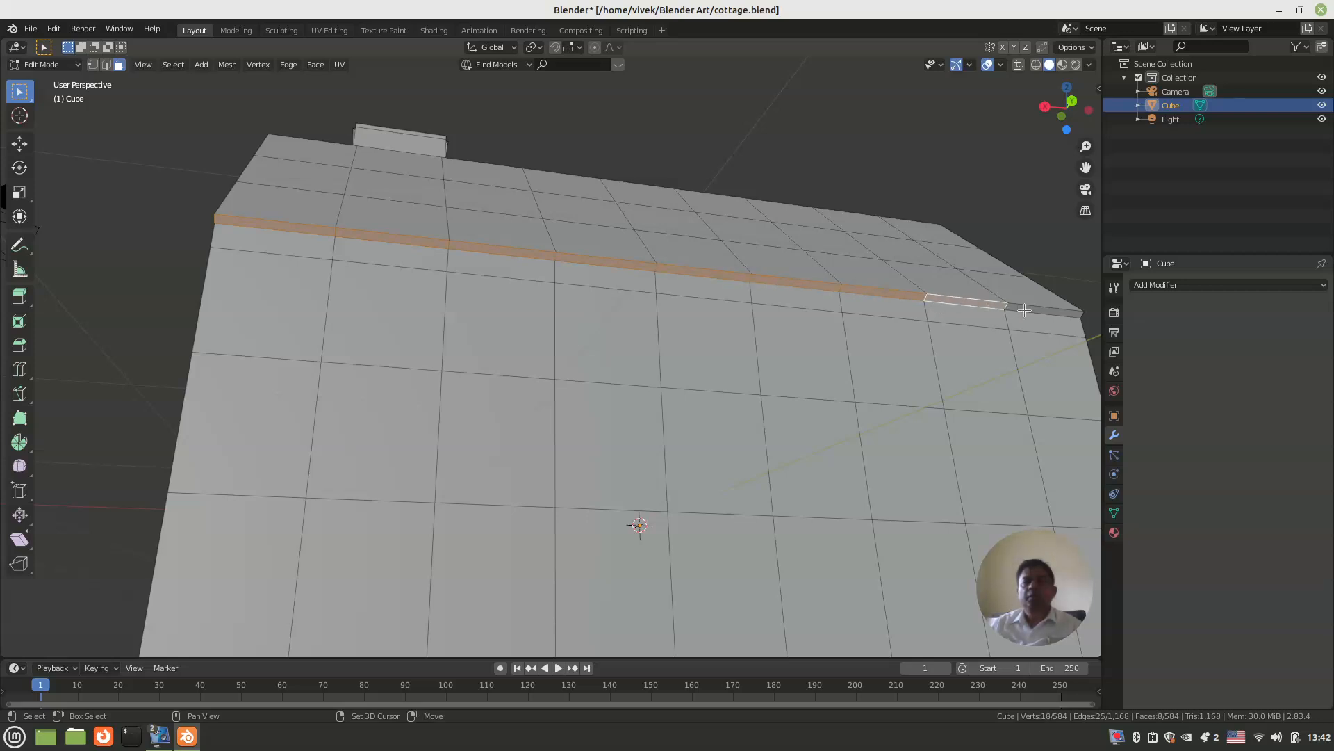
pyautogui.keyDown('shift'); pyautogui.click(1027, 308); pyautogui.keyUp('shift')
pyautogui.moveTo(1027, 307); pyautogui.dragTo(759, 341, button='middle')
pyautogui.press('e')
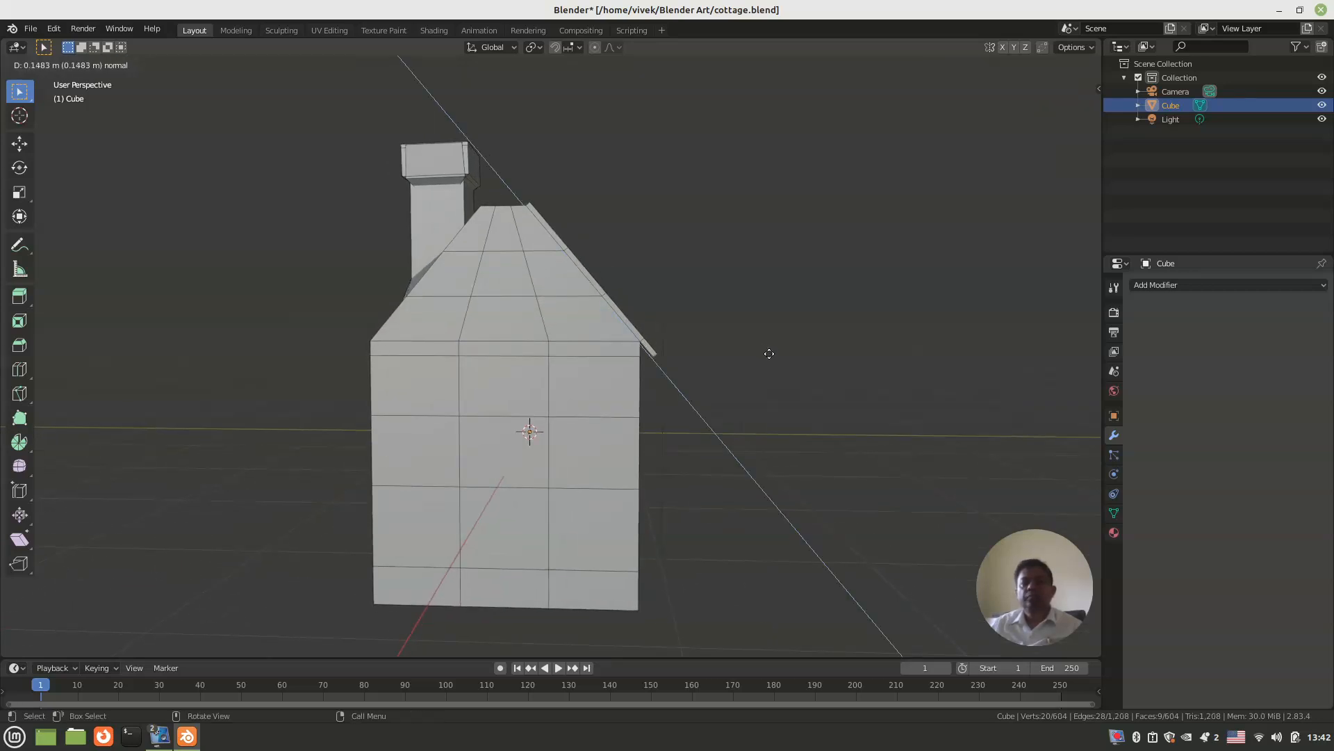
pyautogui.click(772, 357)
pyautogui.moveTo(771, 358); pyautogui.dragTo(638, 350, button='middle')
pyautogui.click(329, 360)
# Step: Select all faces of the chimney-side roof slope, including those around the chimney base, and extrude them outward about 0.05 m
pyautogui.moveTo(329, 360); pyautogui.dragTo(585, 391, button='middle')
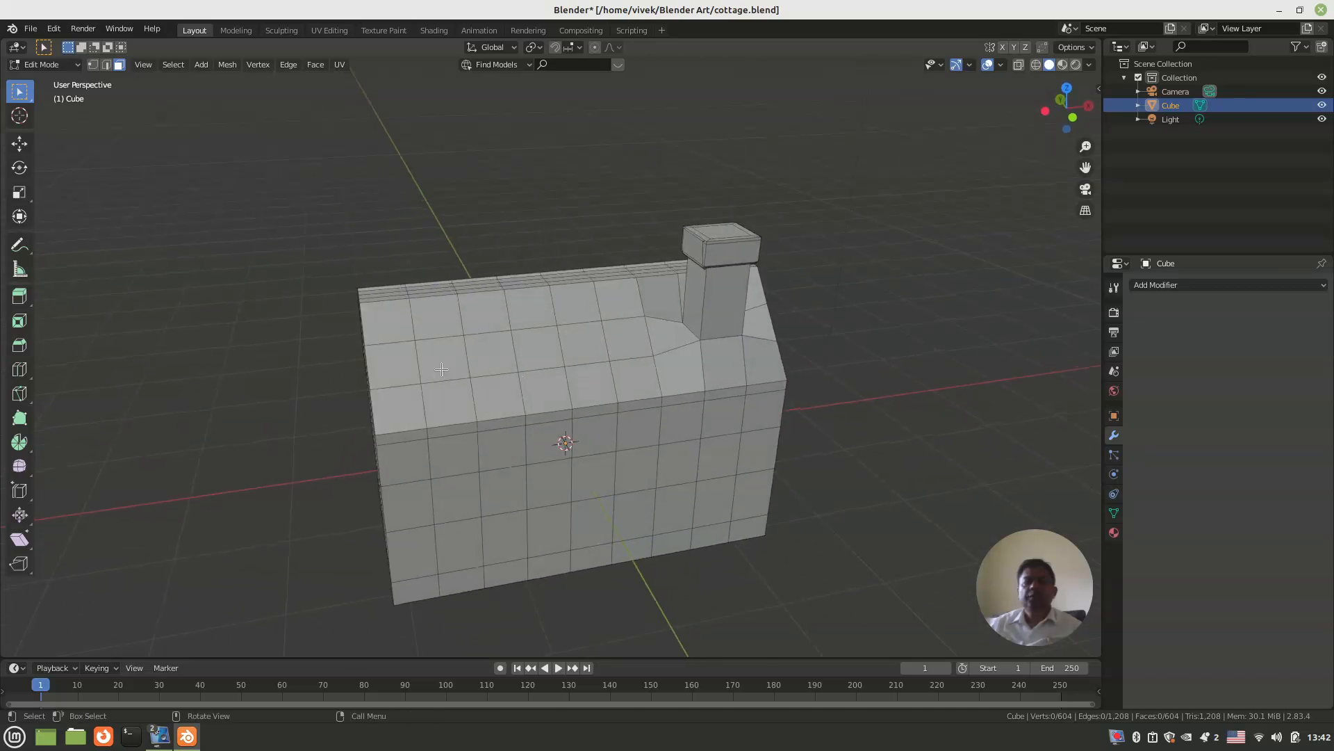
pyautogui.keyDown('shift'); pyautogui.click(398, 408); pyautogui.keyUp('shift')
pyautogui.keyDown('shift'); pyautogui.click(449, 403); pyautogui.keyUp('shift')
pyautogui.keyDown('shift'); pyautogui.click(515, 395); pyautogui.keyUp('shift')
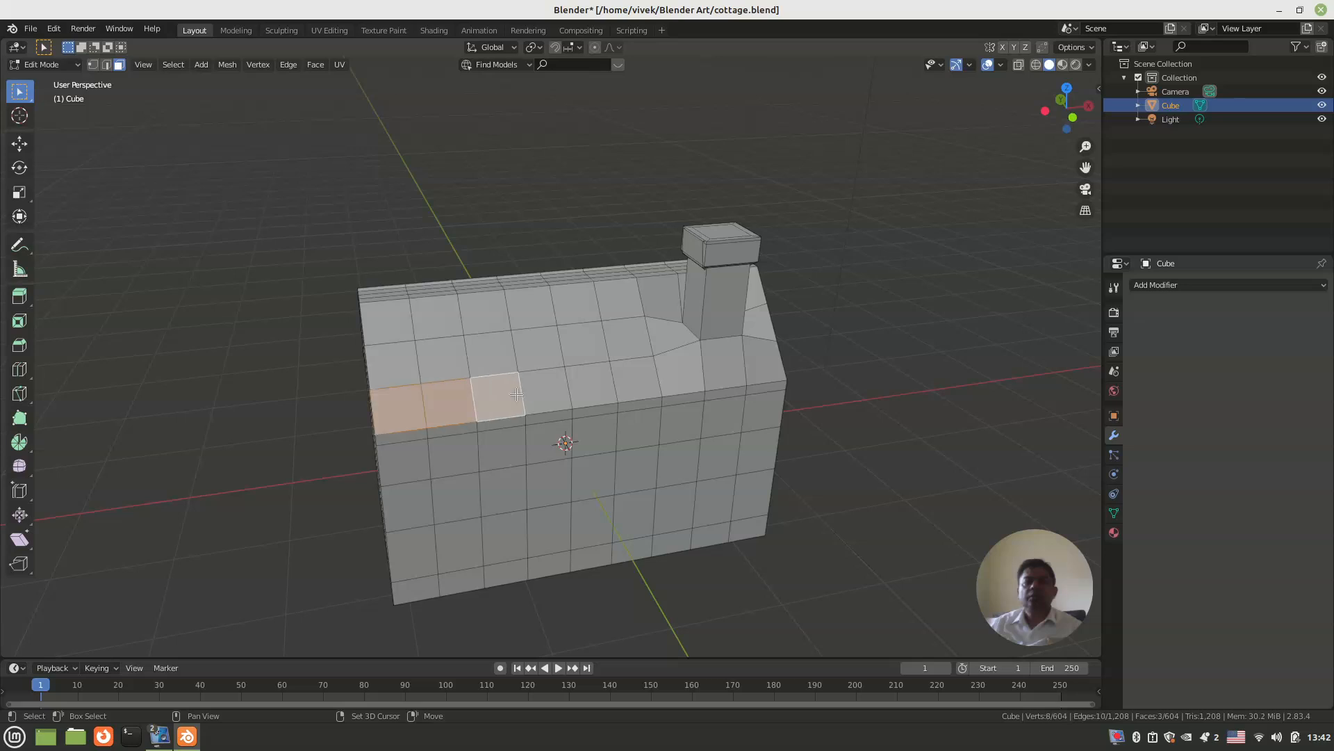
pyautogui.press('c')
pyautogui.moveTo(585, 373); pyautogui.dragTo(649, 368)
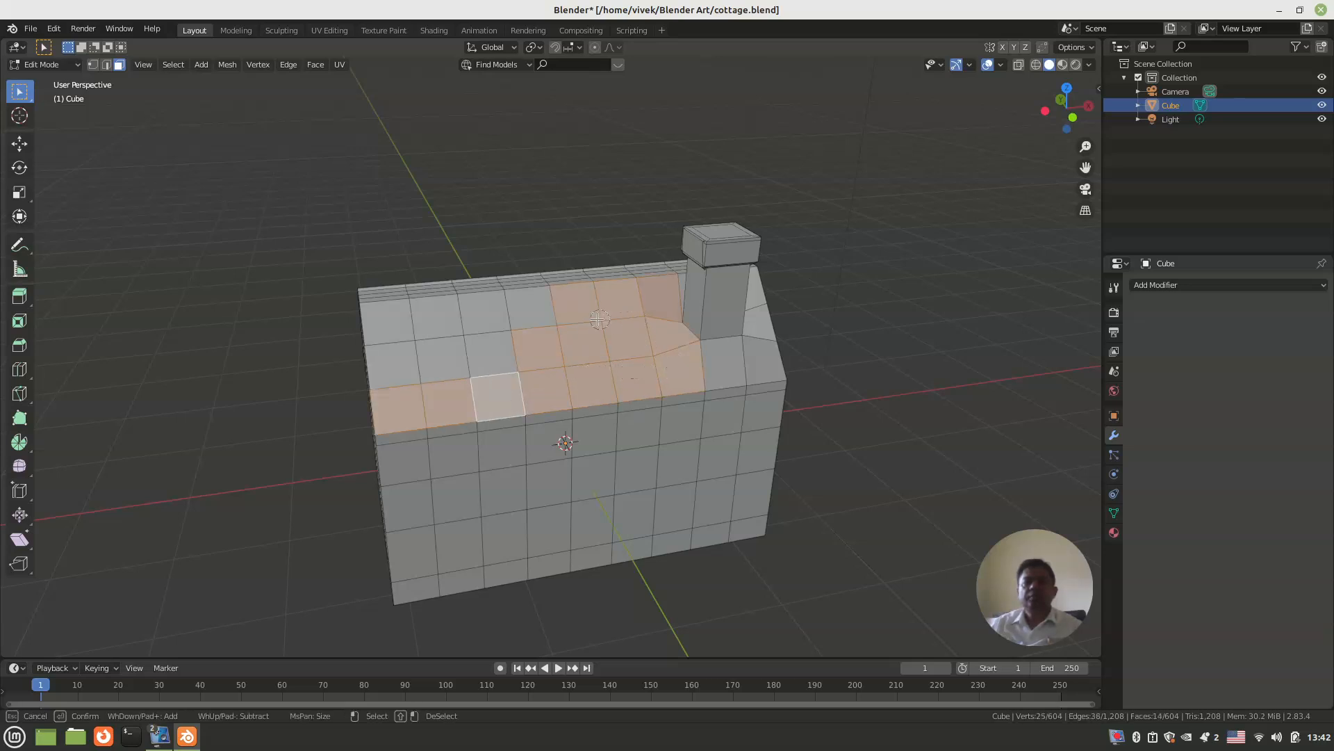
pyautogui.moveTo(714, 377)
pyautogui.mouseDown()
pyautogui.moveTo(724, 358)
pyautogui.moveTo(837, 363)
pyautogui.mouseUp()
pyautogui.rightClick(837, 363)
pyautogui.moveTo(837, 364); pyautogui.dragTo(530, 407, button='middle')
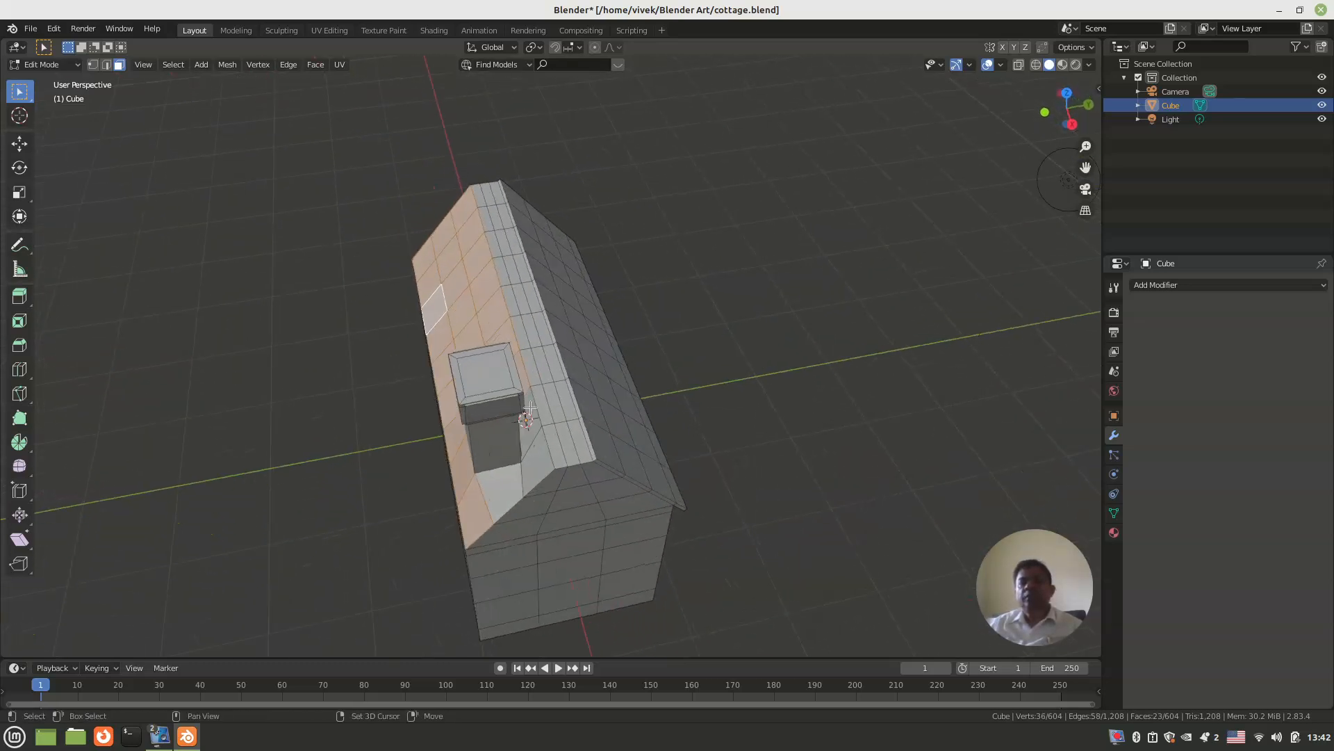
pyautogui.keyDown('shift'); pyautogui.click(531, 427); pyautogui.keyUp('shift')
pyautogui.keyDown('shift'); pyautogui.click(535, 453); pyautogui.keyUp('shift')
pyautogui.keyDown('shift'); pyautogui.click(498, 483); pyautogui.keyUp('shift')
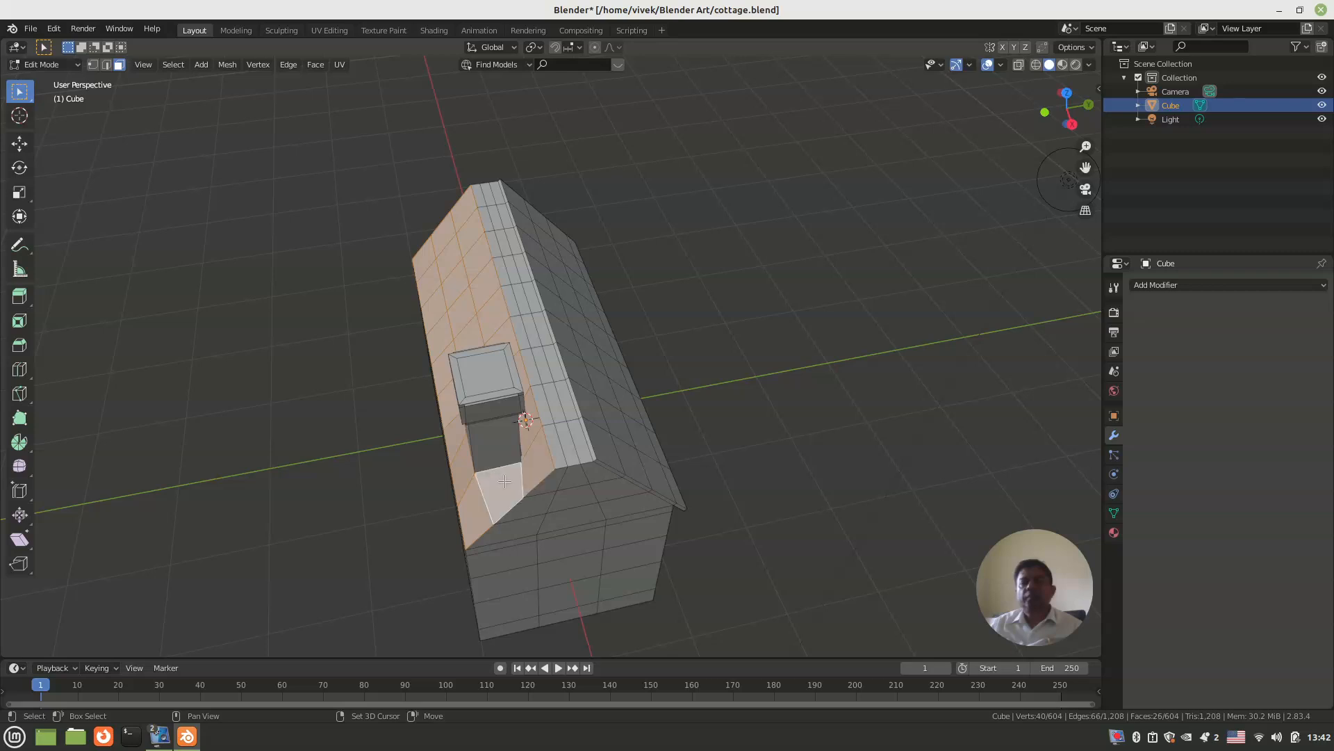
pyautogui.moveTo(499, 481); pyautogui.dragTo(499, 440, button='middle')
pyautogui.press('e')
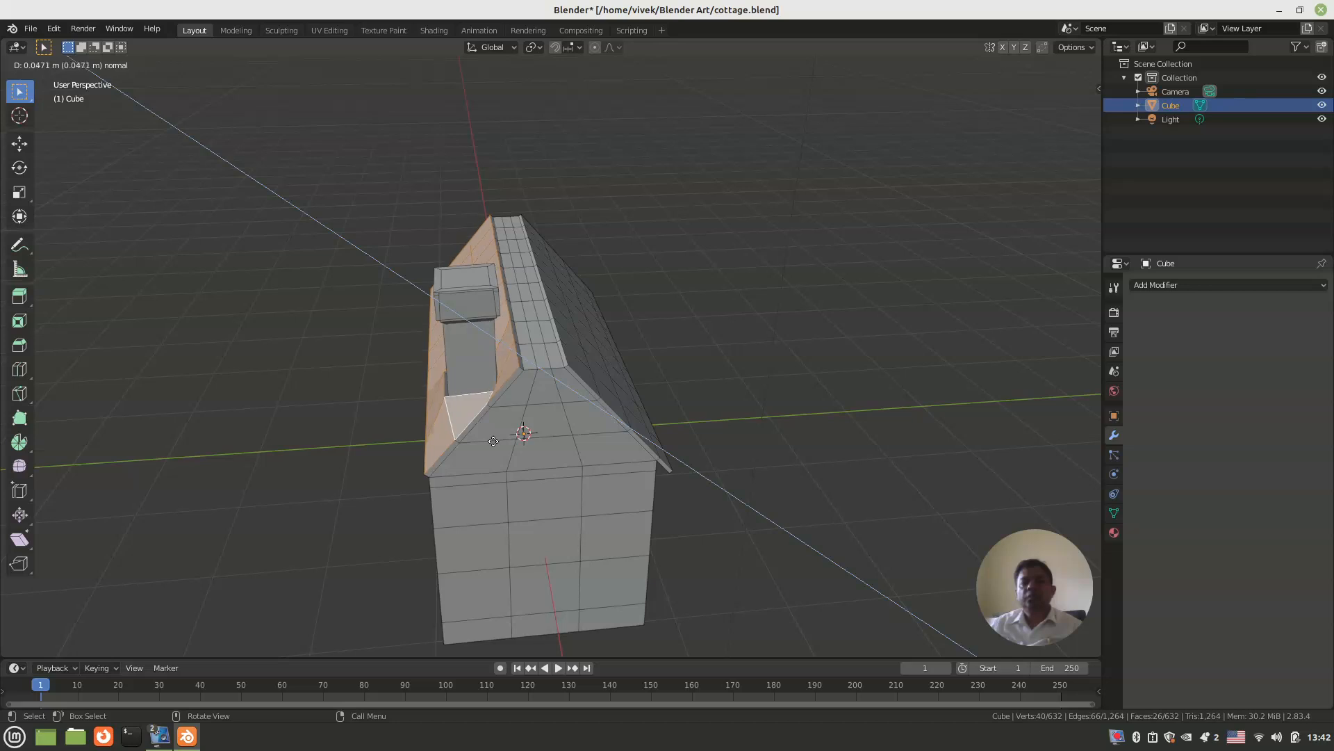
pyautogui.click(493, 440)
# Step: Select the nine thin lower-edge faces of the chimney-side roof slab, extrude them about 0.1 m as an overhang, and clear the selection
pyautogui.moveTo(492, 441); pyautogui.dragTo(399, 267, button='middle')
pyautogui.click(396, 252)
pyautogui.keyDown('shift'); pyautogui.click(461, 265); pyautogui.keyUp('shift')
pyautogui.keyDown('shift'); pyautogui.click(582, 281); pyautogui.keyUp('shift')
pyautogui.keyDown('shift'); pyautogui.click(660, 294); pyautogui.keyUp('shift')
pyautogui.keyDown('shift'); pyautogui.click(736, 304); pyautogui.keyUp('shift')
pyautogui.keyDown('shift'); pyautogui.click(823, 329); pyautogui.keyUp('shift')
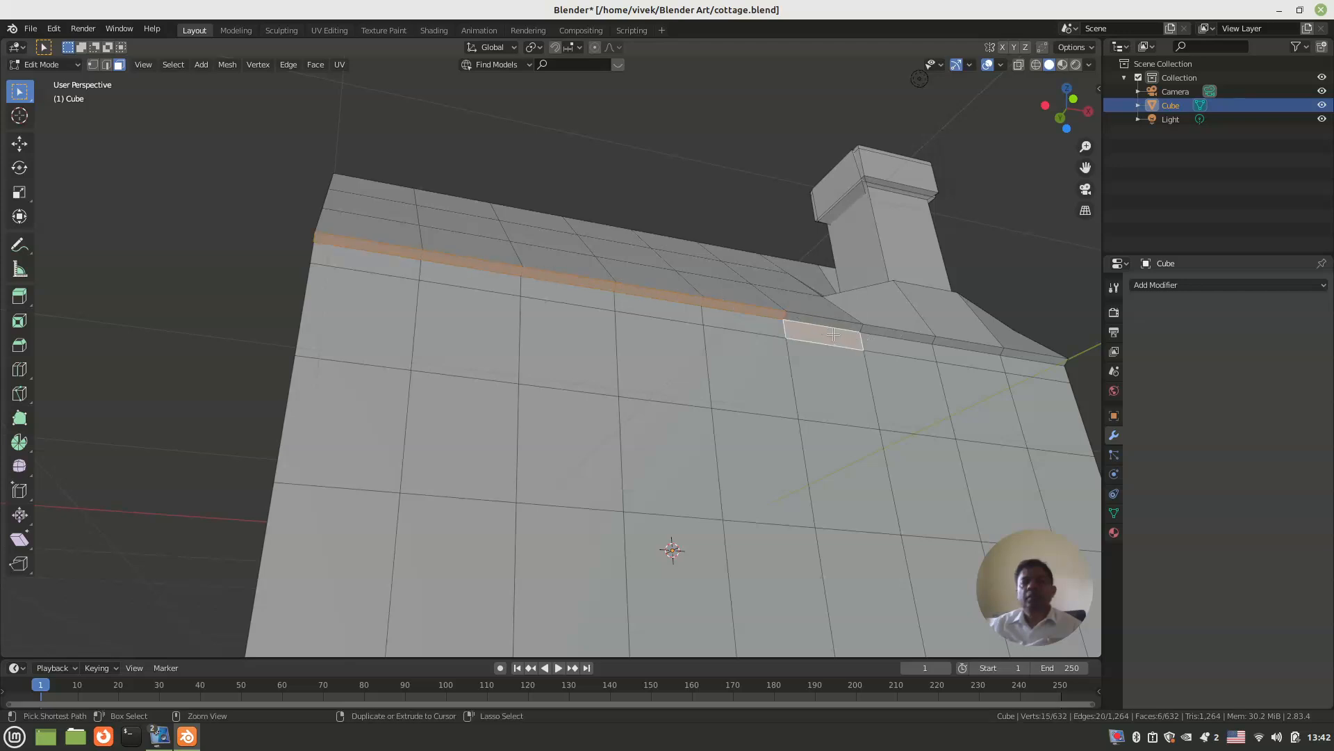
pyautogui.hotkey('ctrl', 'z')
pyautogui.keyDown('shift'); pyautogui.click(857, 325); pyautogui.keyUp('shift')
pyautogui.keyDown('shift'); pyautogui.click(900, 337); pyautogui.keyUp('shift')
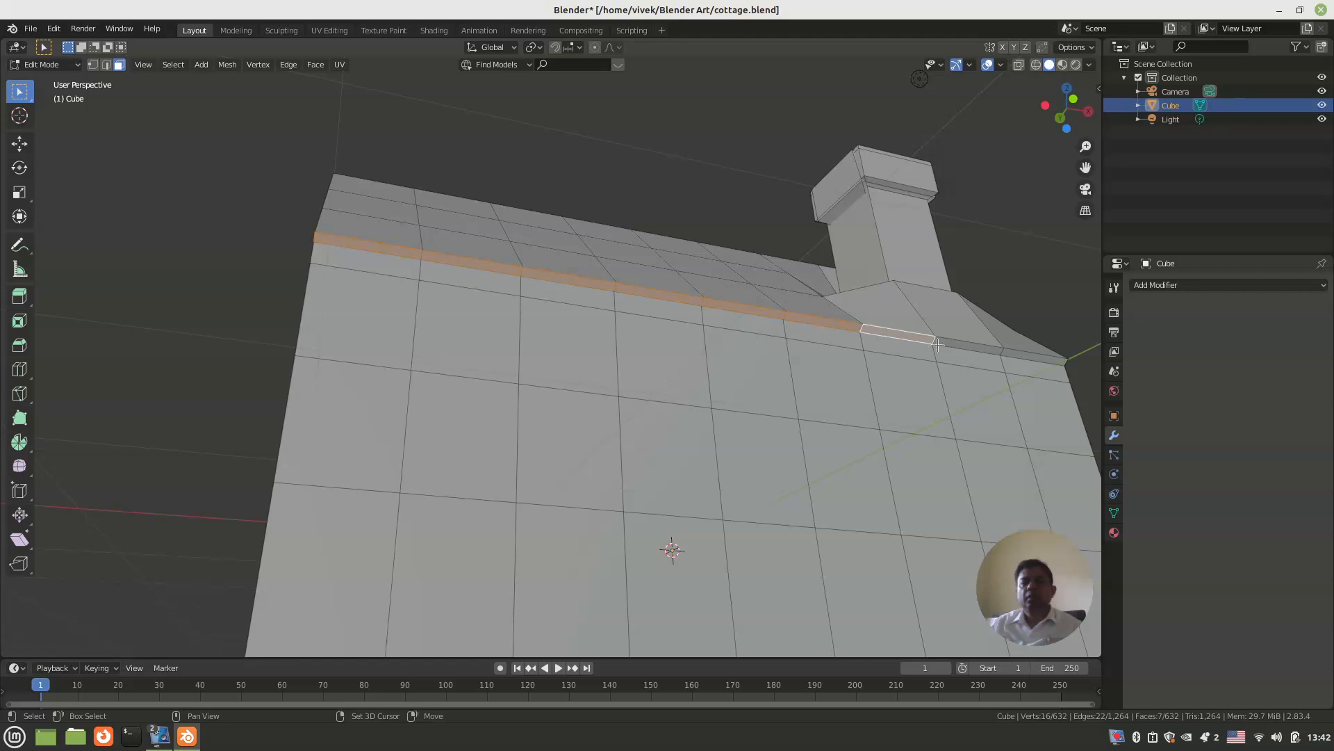
pyautogui.keyDown('shift'); pyautogui.click(969, 346); pyautogui.keyUp('shift')
pyautogui.keyDown('shift'); pyautogui.click(1038, 356); pyautogui.keyUp('shift')
pyautogui.scroll(-5, 825, 346)
pyautogui.moveTo(825, 345); pyautogui.dragTo(699, 397, button='middle')
pyautogui.press('e')
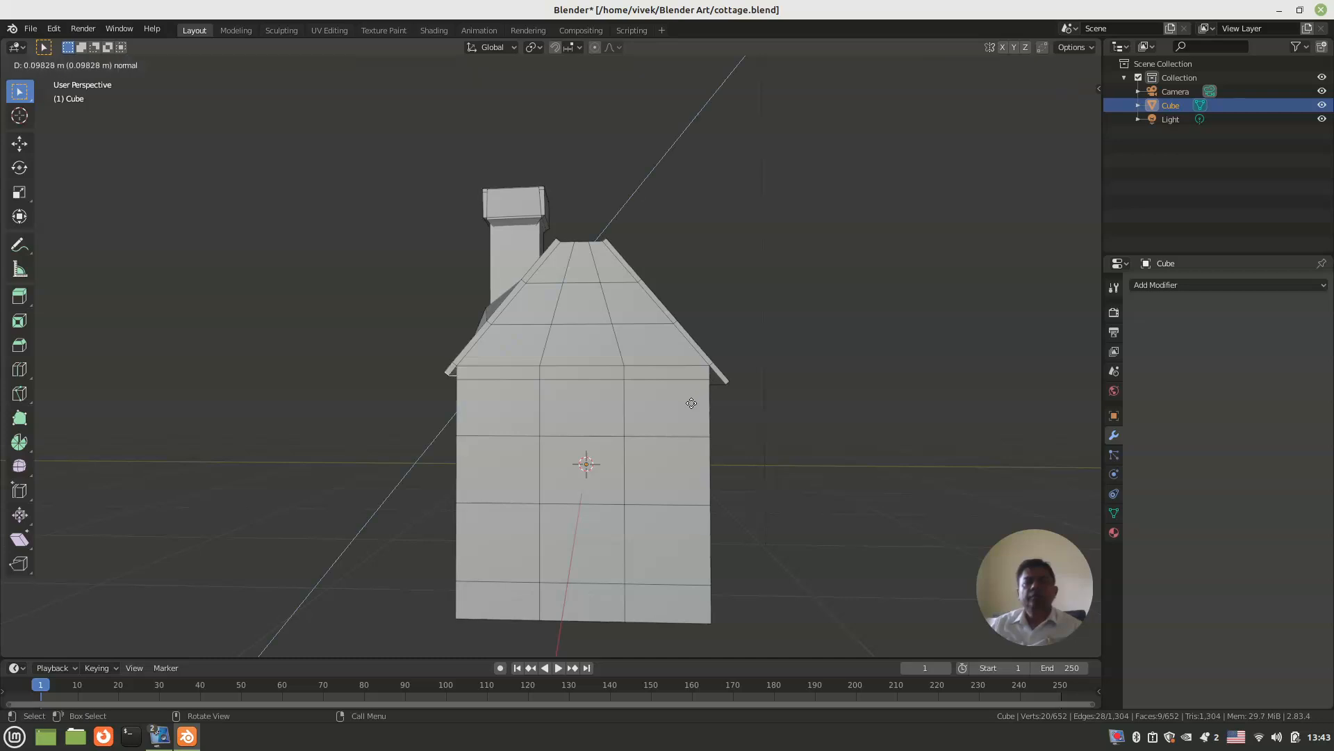
pyautogui.click(688, 408)
pyautogui.moveTo(483, 404); pyautogui.dragTo(373, 401, button='middle')
pyautogui.click(277, 366)
# Step: Save the changes to cottage.blend
pyautogui.moveTo(277, 367); pyautogui.dragTo(514, 417, button='middle')
pyautogui.hotkey('ctrl', 's')
pyautogui.hotkey('ctrl', 's')
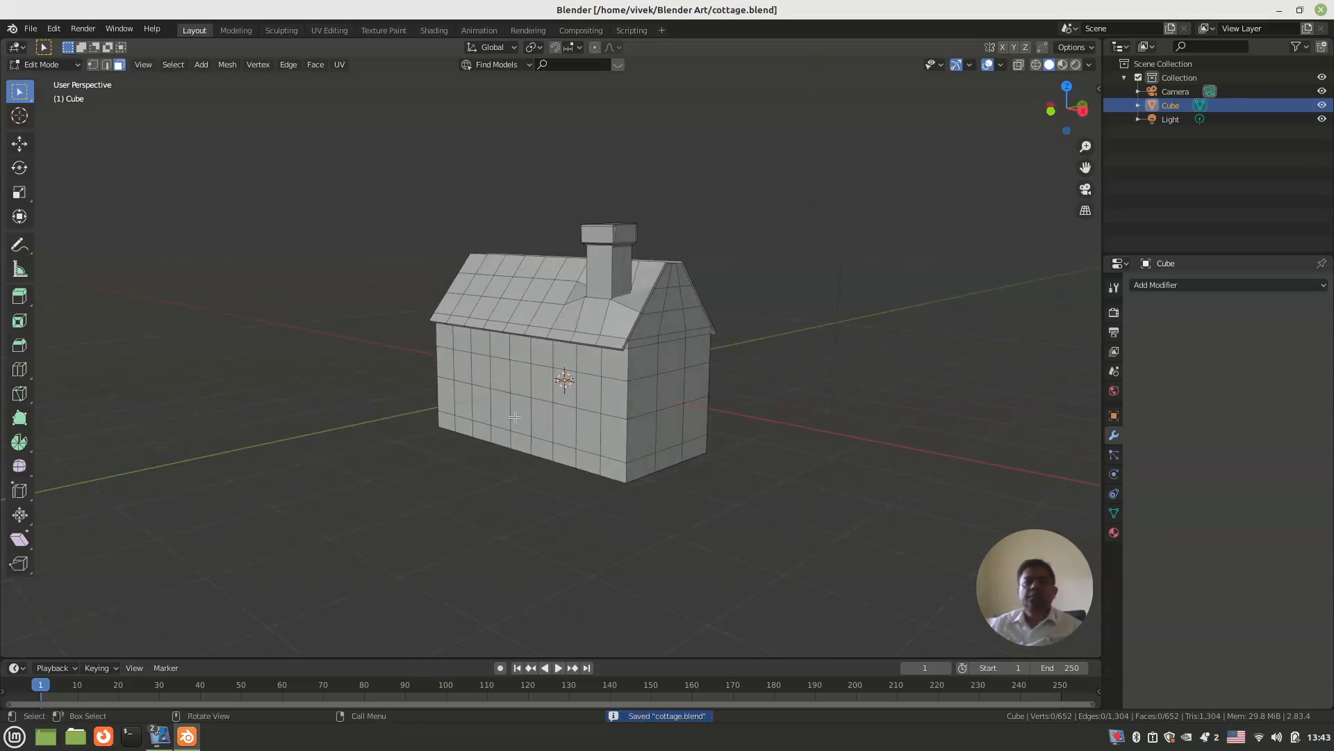
pyautogui.press('Tab')
pyautogui.press('Tab')
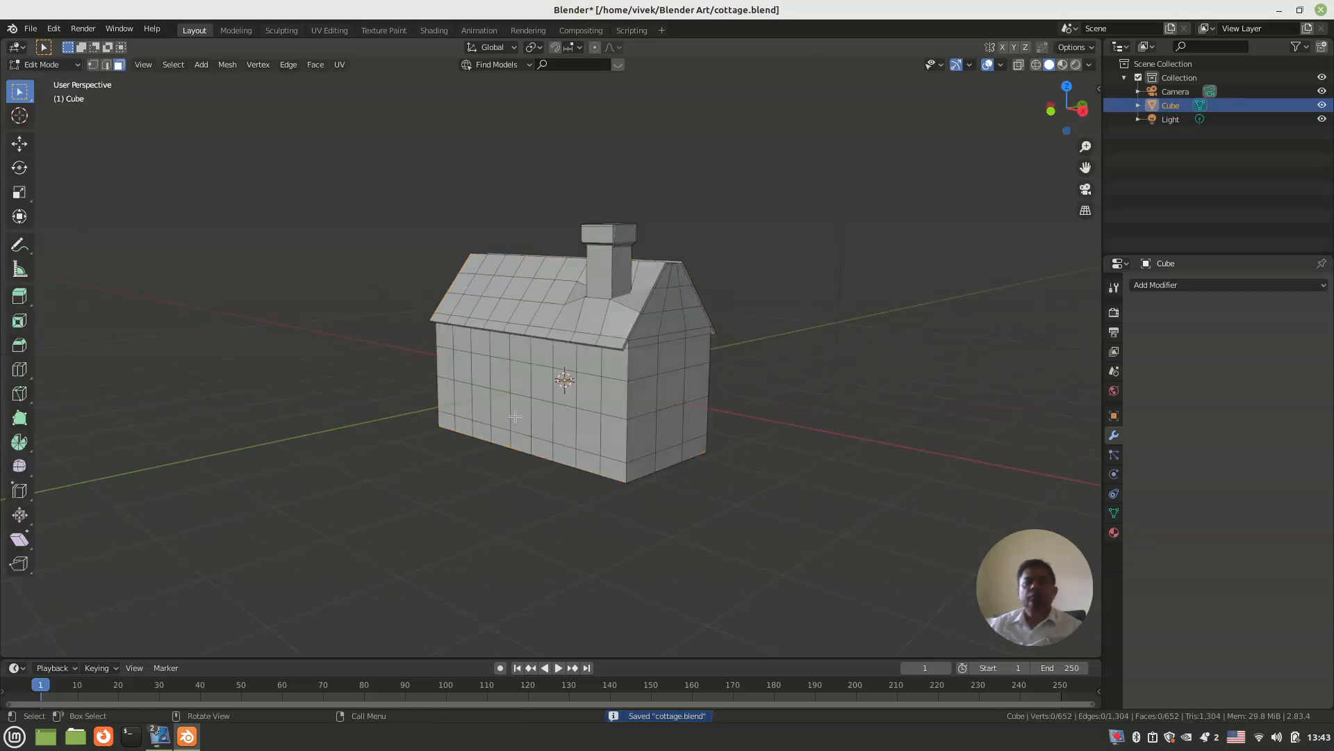
pyautogui.moveTo(515, 417)
pyautogui.mouseDown(button='middle')
pyautogui.moveTo(531, 418)
pyautogui.moveTo(499, 414)
pyautogui.moveTo(519, 417)
pyautogui.mouseUp(button='middle')
pyautogui.scroll(2, 502, 415)
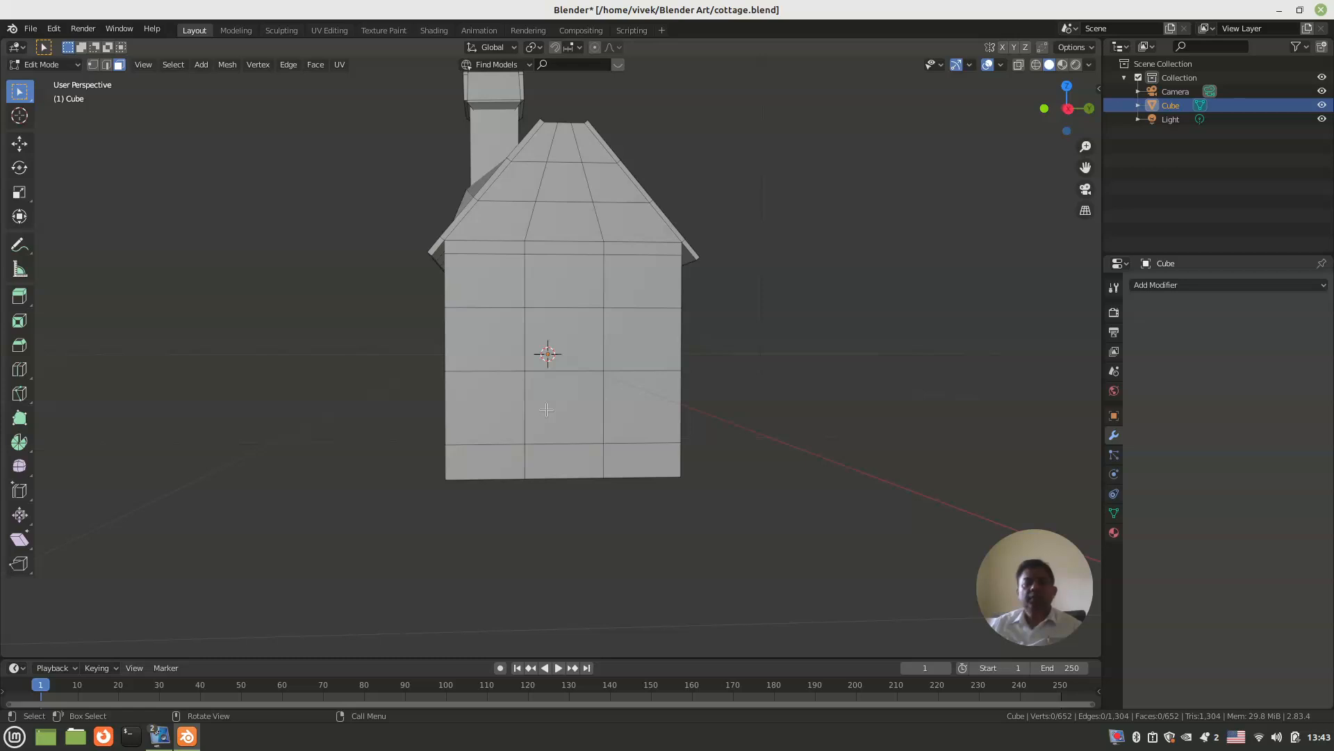
# Step: Duplicate the two centre faces of the gable wall, place the copy outside the wall, and separate it into its own object
pyautogui.click(547, 410)
pyautogui.keyDown('shift'); pyautogui.click(566, 354); pyautogui.keyUp('shift')
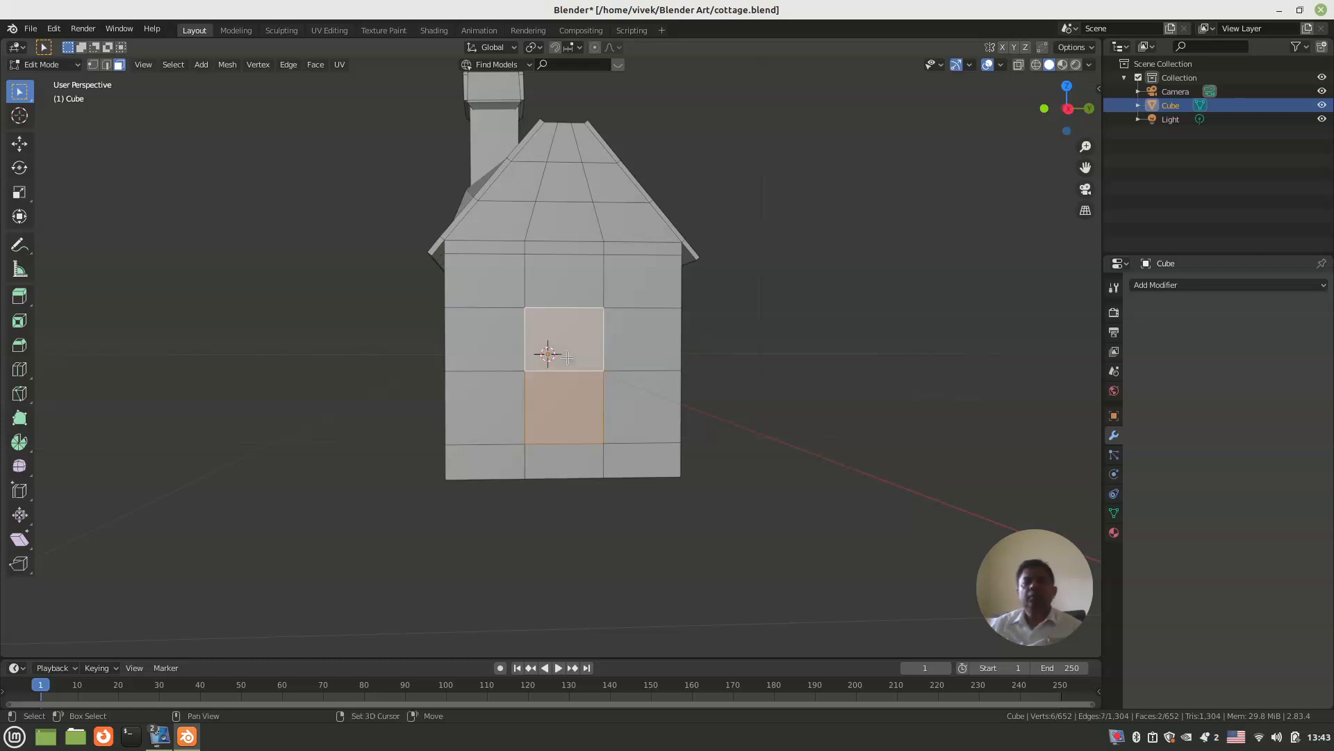
pyautogui.moveTo(568, 357); pyautogui.dragTo(680, 408, button='middle')
pyautogui.hotkey('shift', 'd')
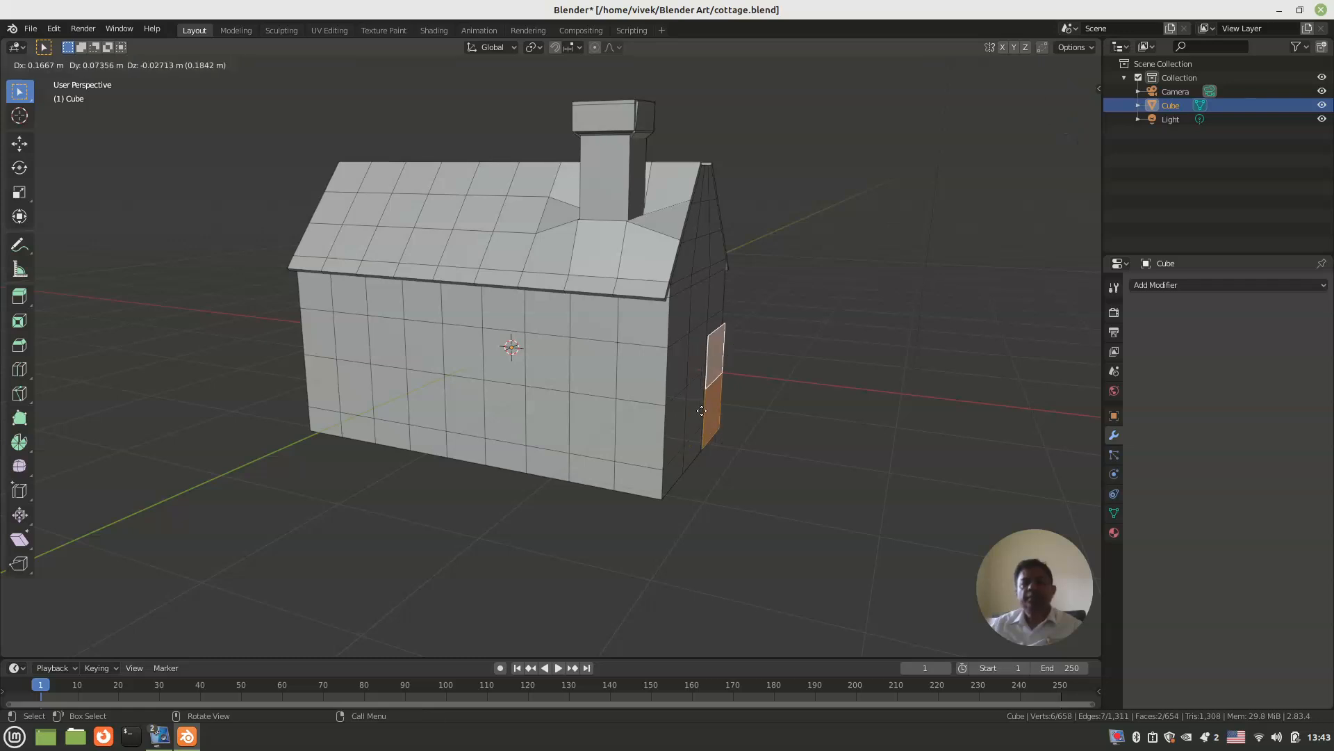
pyautogui.click(745, 419)
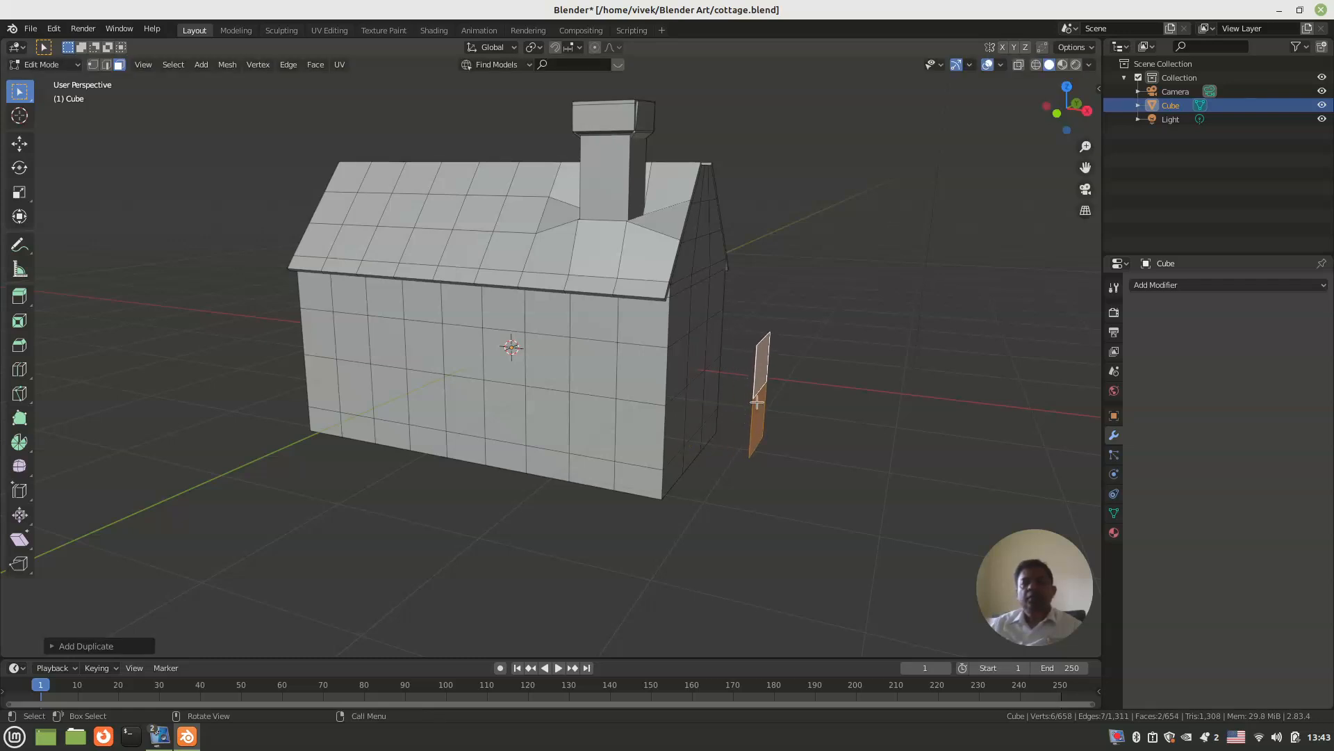
pyautogui.press('p')
pyautogui.click(756, 401)
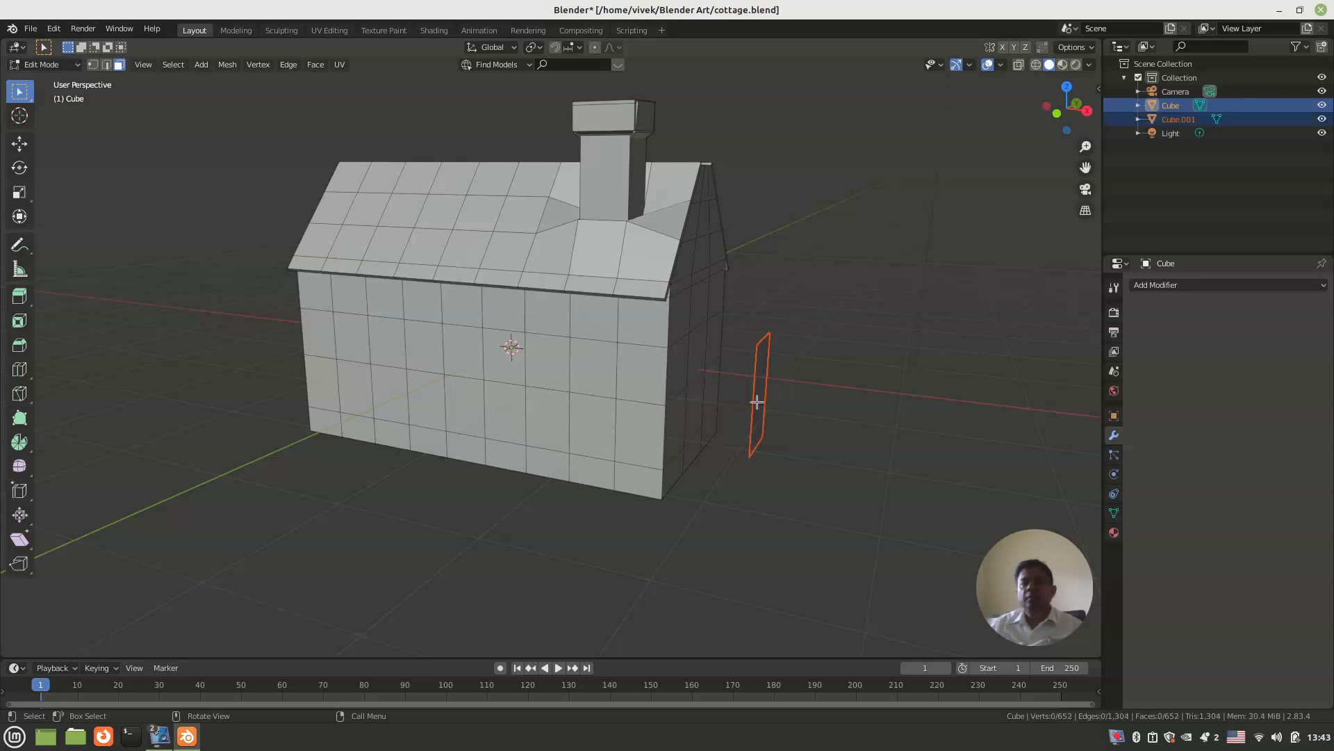
# Step: Add two evenly spaced vertical loop cuts across the separated door panel
pyautogui.press('Tab')
pyautogui.click(761, 392)
pyautogui.moveTo(761, 392); pyautogui.dragTo(547, 416, button='middle')
pyautogui.press('Tab')
pyautogui.hotkey('ctrl', 'r')
pyautogui.scroll(1, 547, 416)
pyautogui.click(547, 416)
pyautogui.rightClick(547, 415)
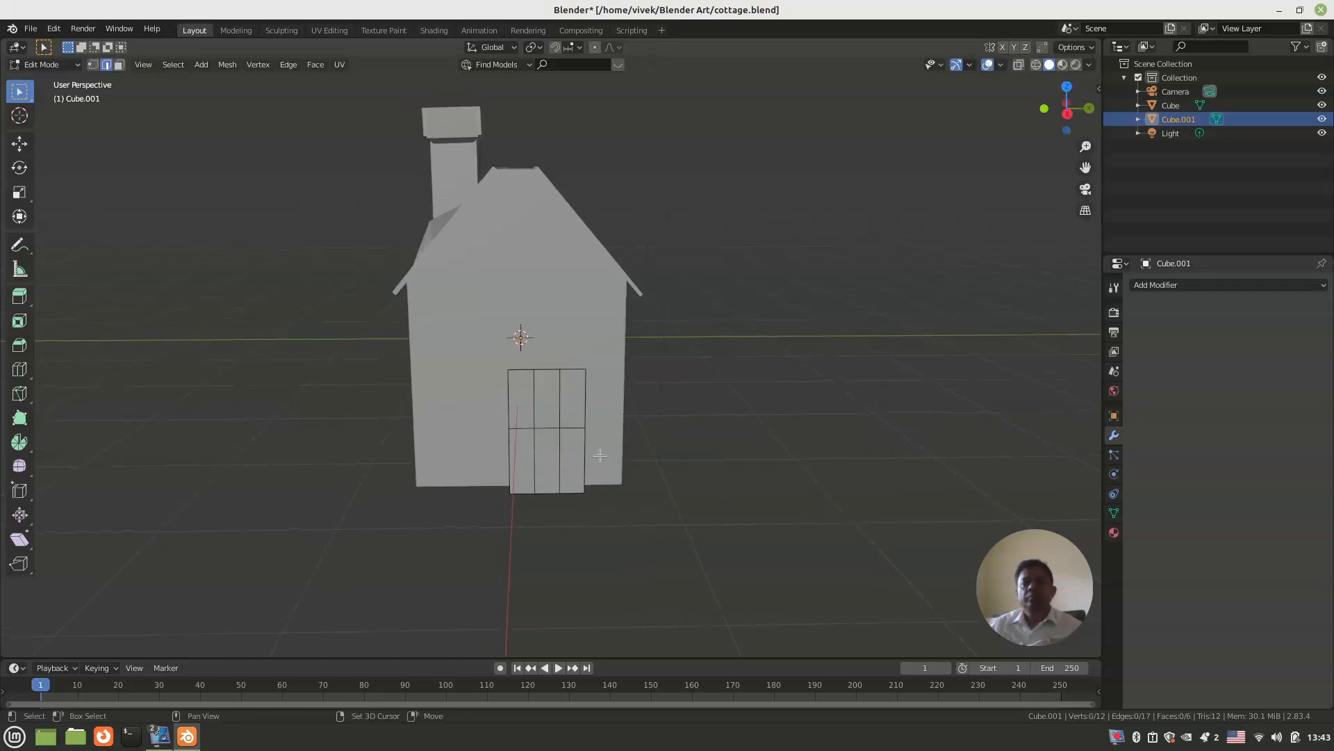
# Step: Raise the middle top edge of the door panel about 0.18 m along Z to form an arch
pyautogui.scroll(3, 546, 414)
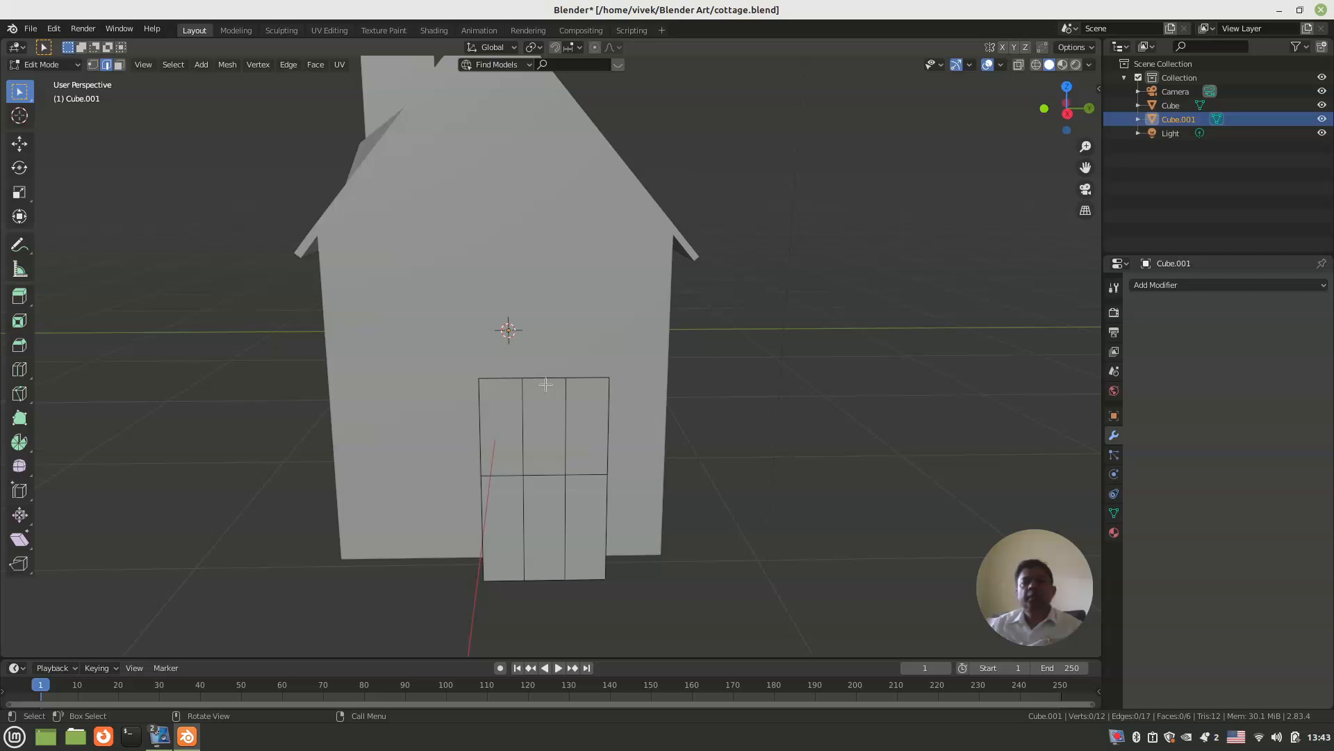
pyautogui.press('g')
pyautogui.press('z')
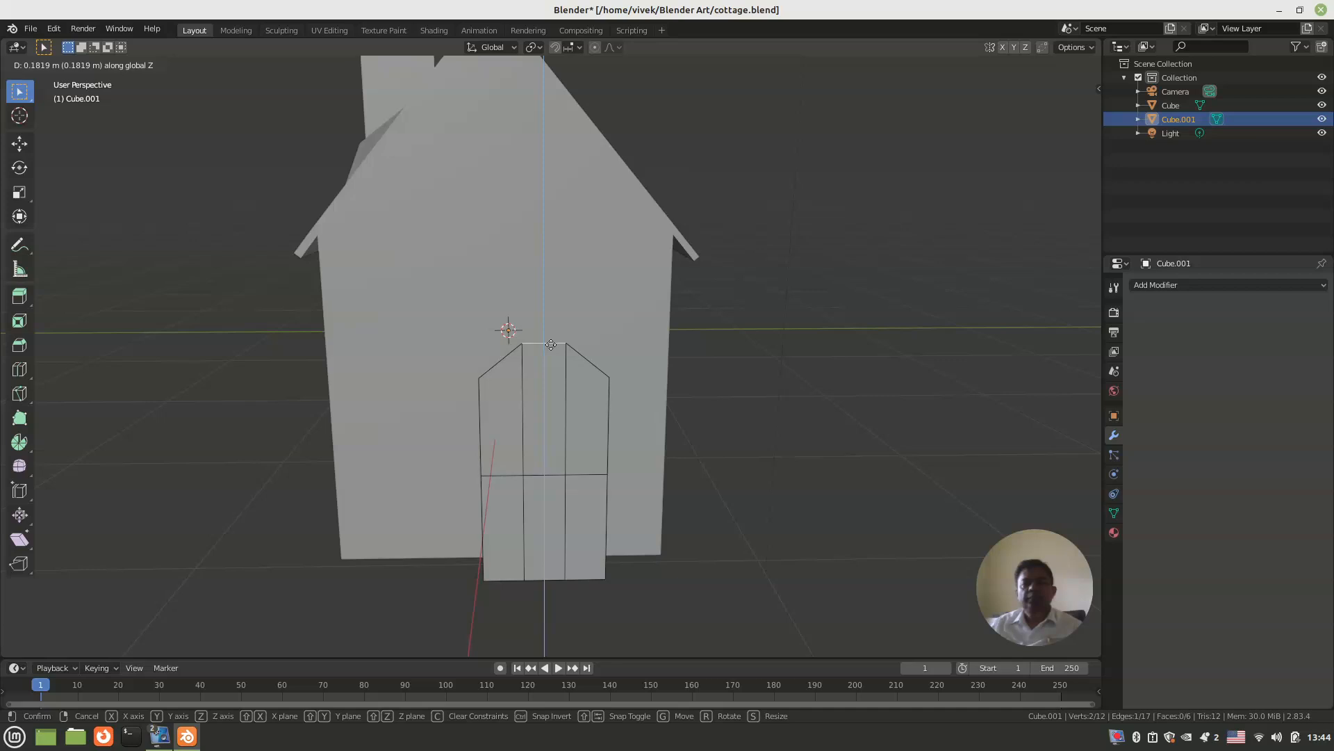
pyautogui.click(551, 344)
pyautogui.scroll(-3, 545, 379)
pyautogui.moveTo(538, 388); pyautogui.dragTo(581, 383, button='middle')
pyautogui.press('Tab')
pyautogui.press('Tab')
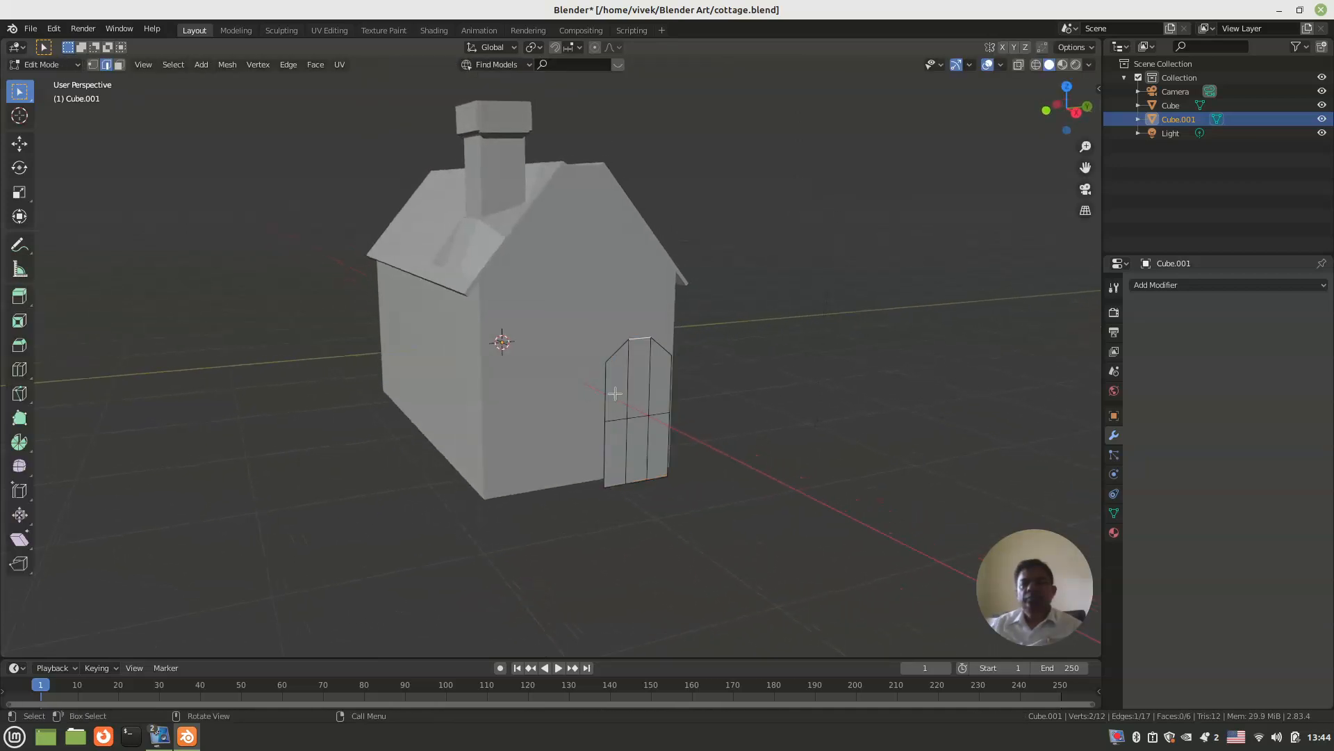
# Step: Extrude all six faces of the arched door panel about 0.33 m outward and clear the selection
pyautogui.press('3')
pyautogui.click(617, 379)
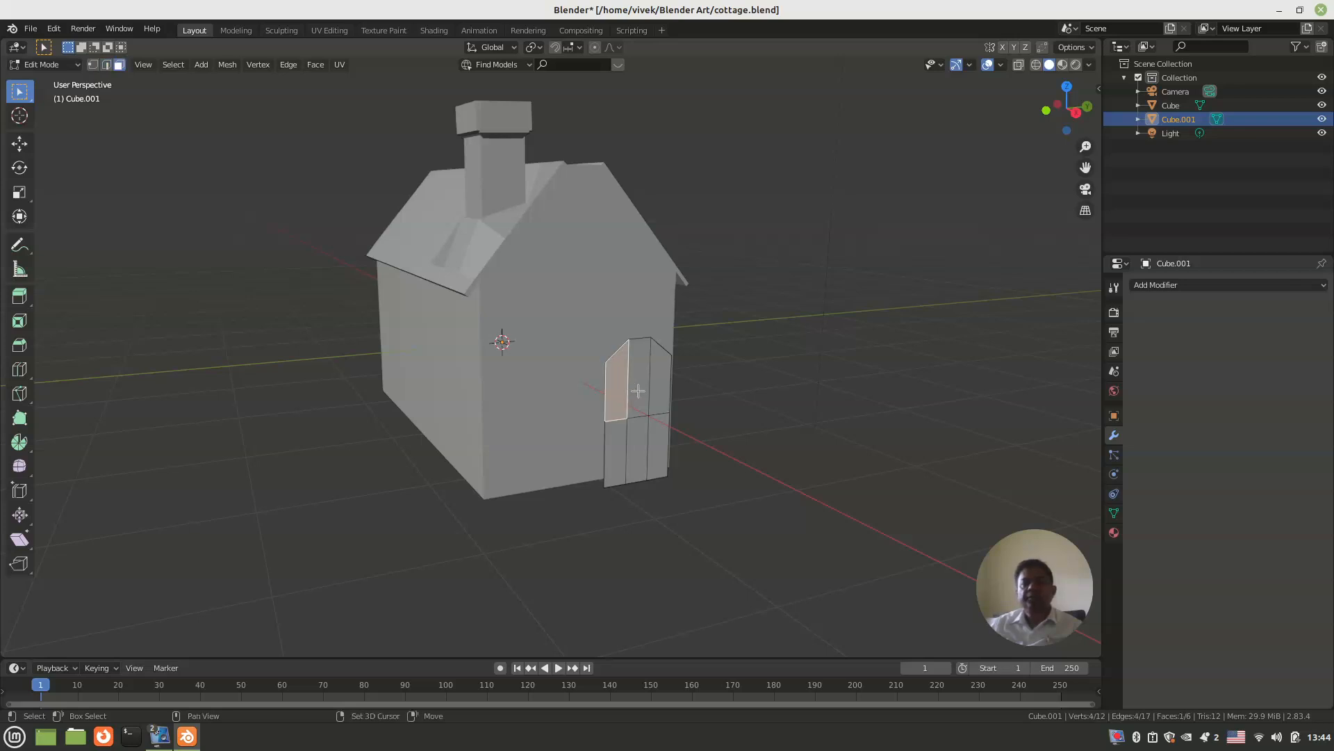
pyautogui.keyDown('shift'); pyautogui.click(639, 381); pyautogui.keyUp('shift')
pyautogui.keyDown('shift'); pyautogui.click(657, 389); pyautogui.keyUp('shift')
pyautogui.keyDown('shift'); pyautogui.click(622, 446); pyautogui.keyUp('shift')
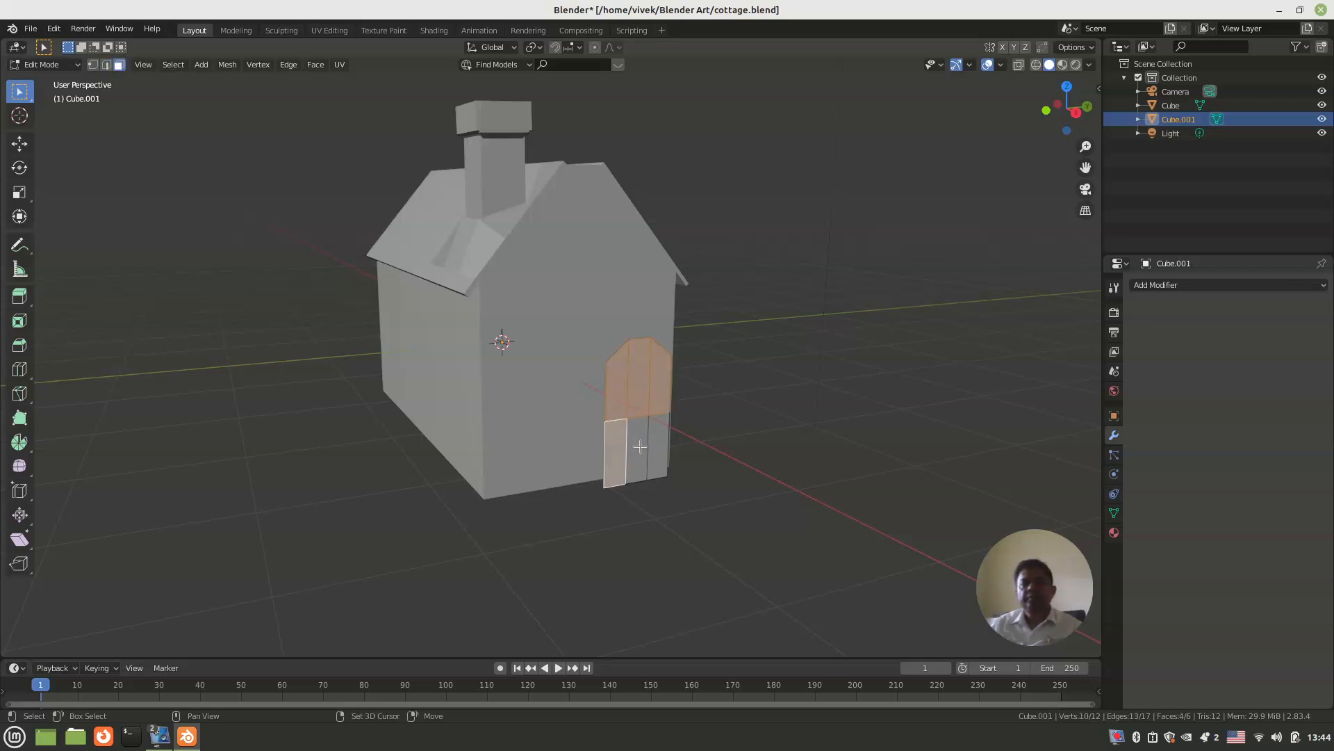
pyautogui.keyDown('shift'); pyautogui.click(636, 450); pyautogui.keyUp('shift')
pyautogui.keyDown('shift'); pyautogui.click(658, 447); pyautogui.keyUp('shift')
pyautogui.press('e')
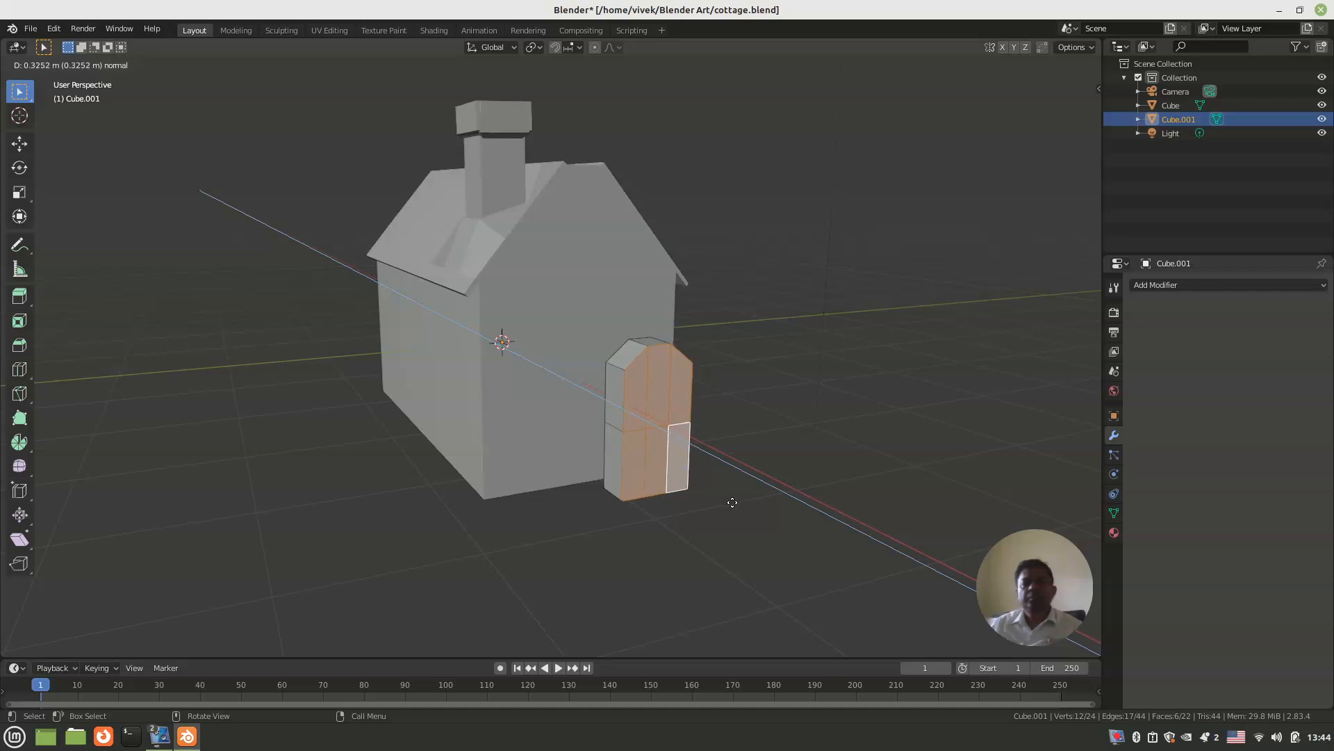
pyautogui.click(735, 504)
pyautogui.hotkey('alt', 'a')
pyautogui.moveTo(775, 440); pyautogui.dragTo(712, 450, button='middle')
pyautogui.scroll(2, 641, 419)
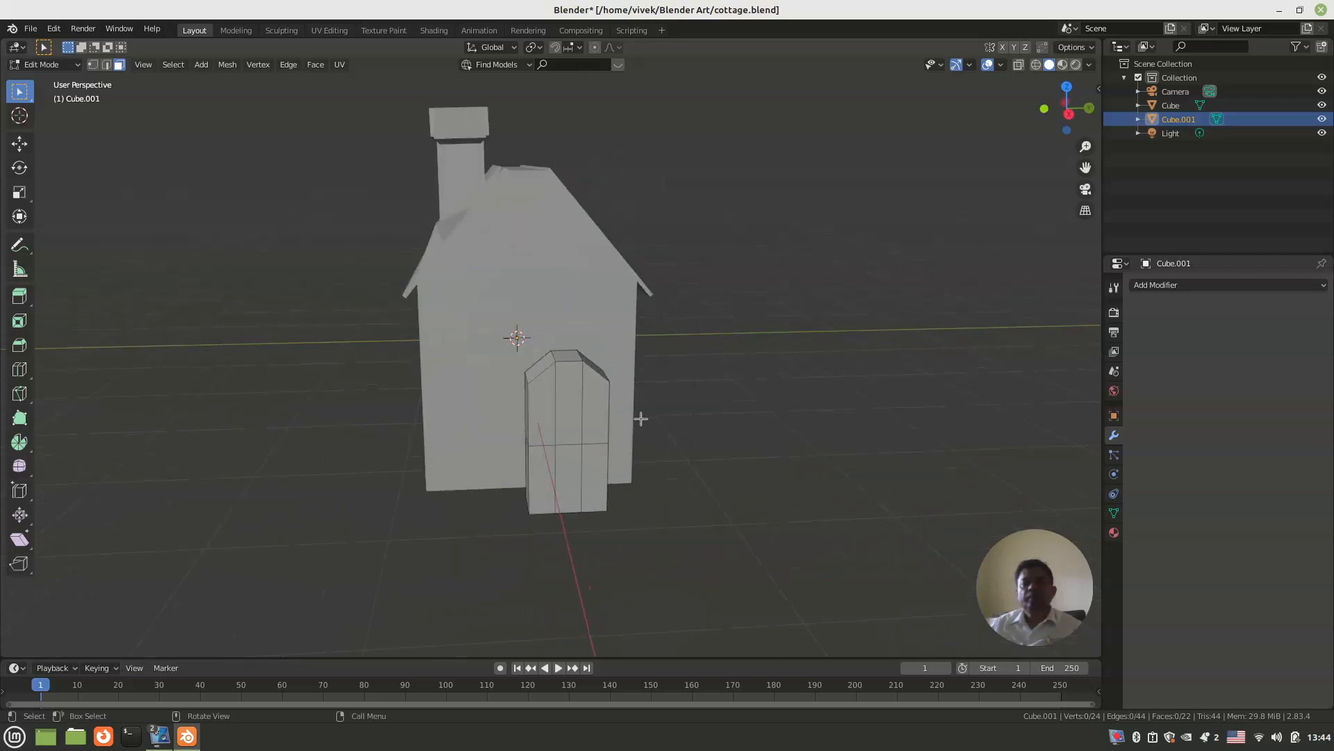
# Step: Try a Catmull-Clark Subdivision Surface modifier on the arched door block, then remove it
pyautogui.press('Tab')
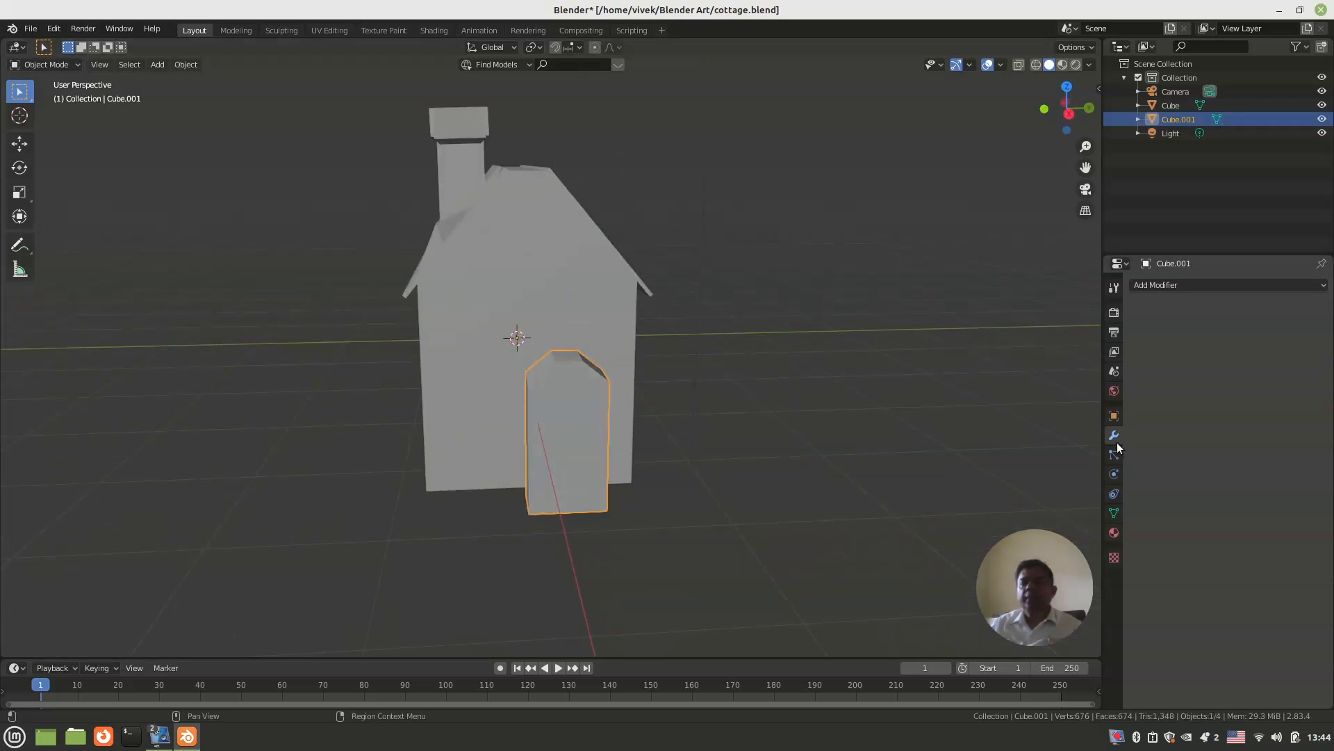
pyautogui.click(1203, 284)
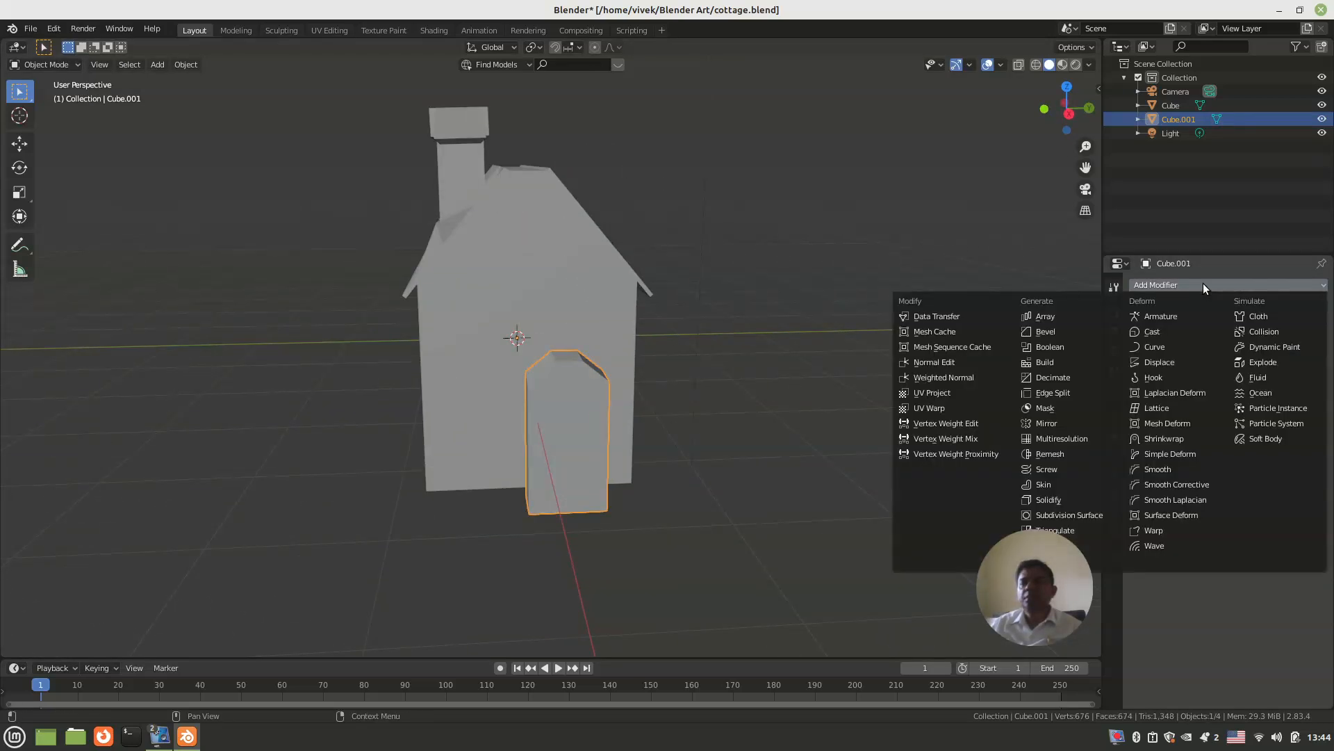
pyautogui.click(1078, 515)
pyautogui.moveTo(695, 441); pyautogui.dragTo(744, 433, button='middle')
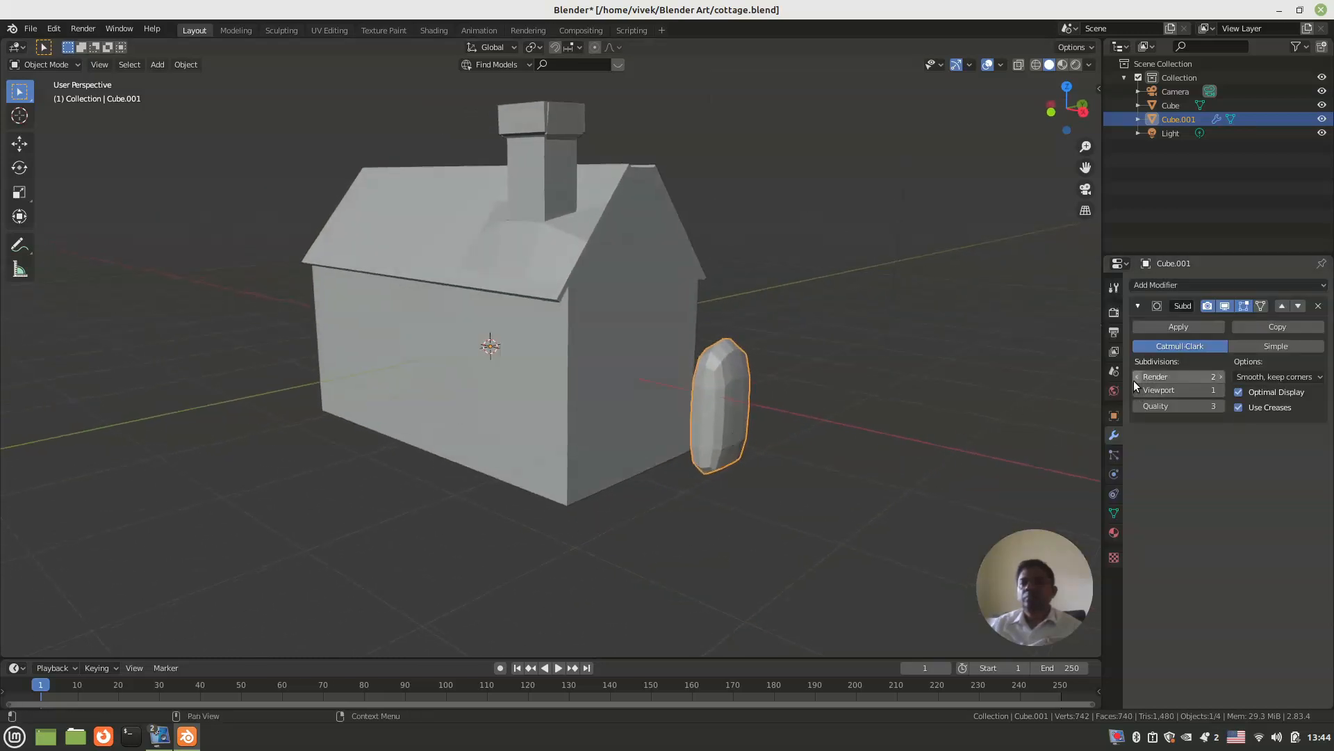
pyautogui.moveTo(740, 424); pyautogui.dragTo(695, 403, button='middle')
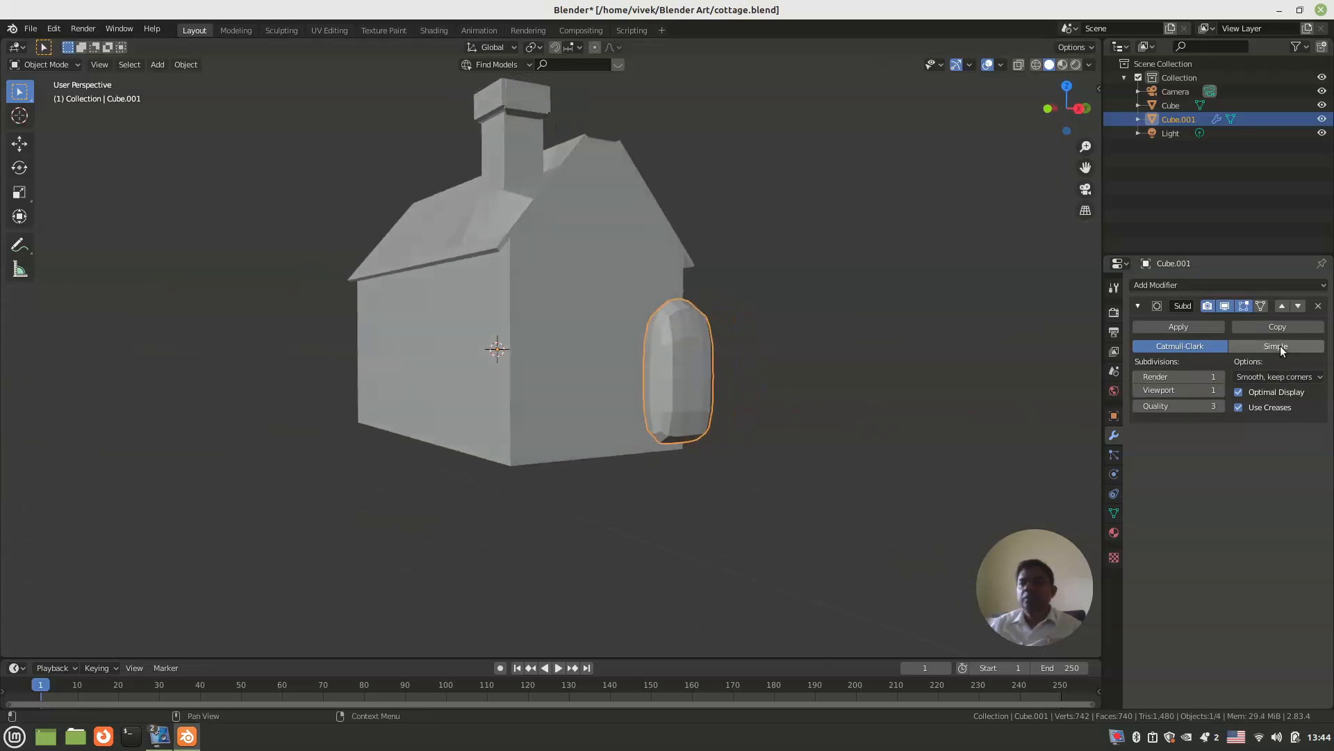
pyautogui.click(1319, 306)
# Step: Select the entire mesh of the arched door block and subdivide it
pyautogui.moveTo(748, 361); pyautogui.dragTo(610, 375, button='middle')
pyautogui.scroll(-3, 619, 362)
pyautogui.moveTo(603, 394); pyautogui.dragTo(606, 397, button='middle')
pyautogui.press('Tab')
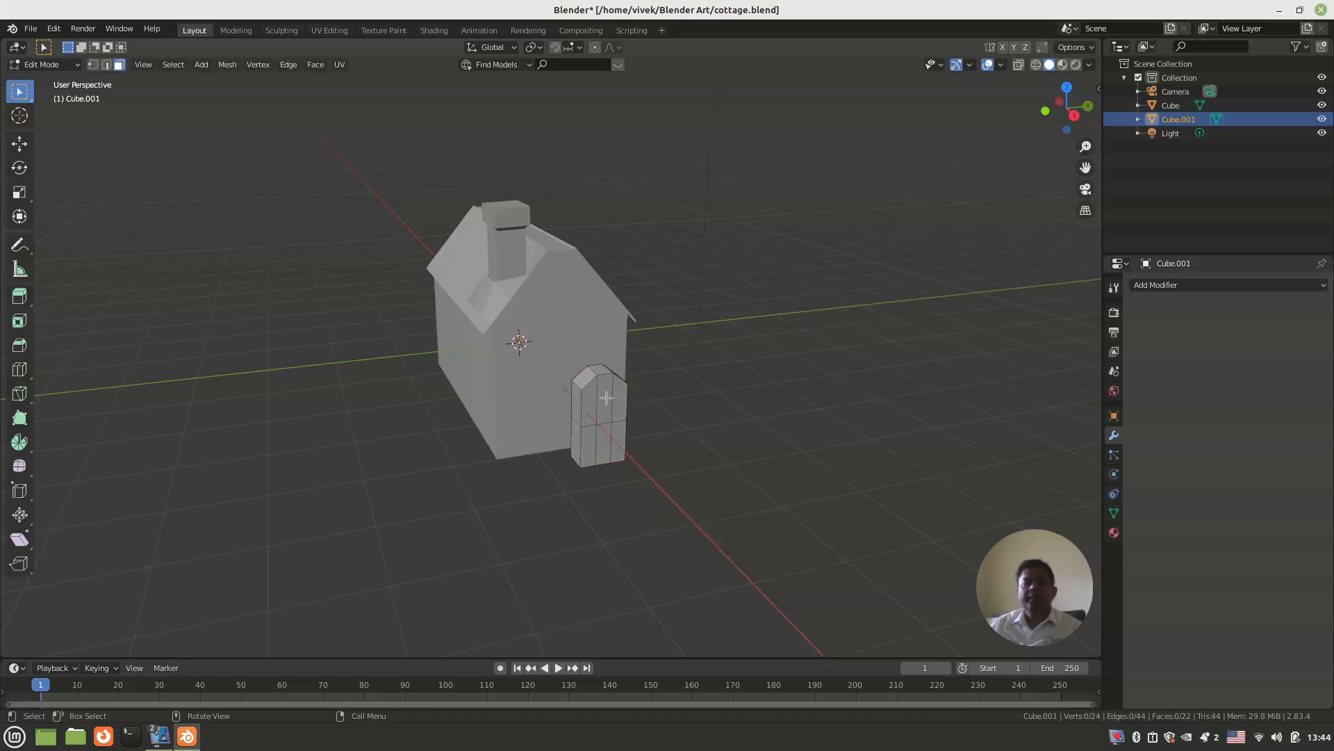
pyautogui.scroll(2, 606, 397)
pyautogui.keyDown('shift'); pyautogui.moveTo(606, 401); pyautogui.dragTo(580, 368, button='middle'); pyautogui.keyUp('shift')
pyautogui.press('a')
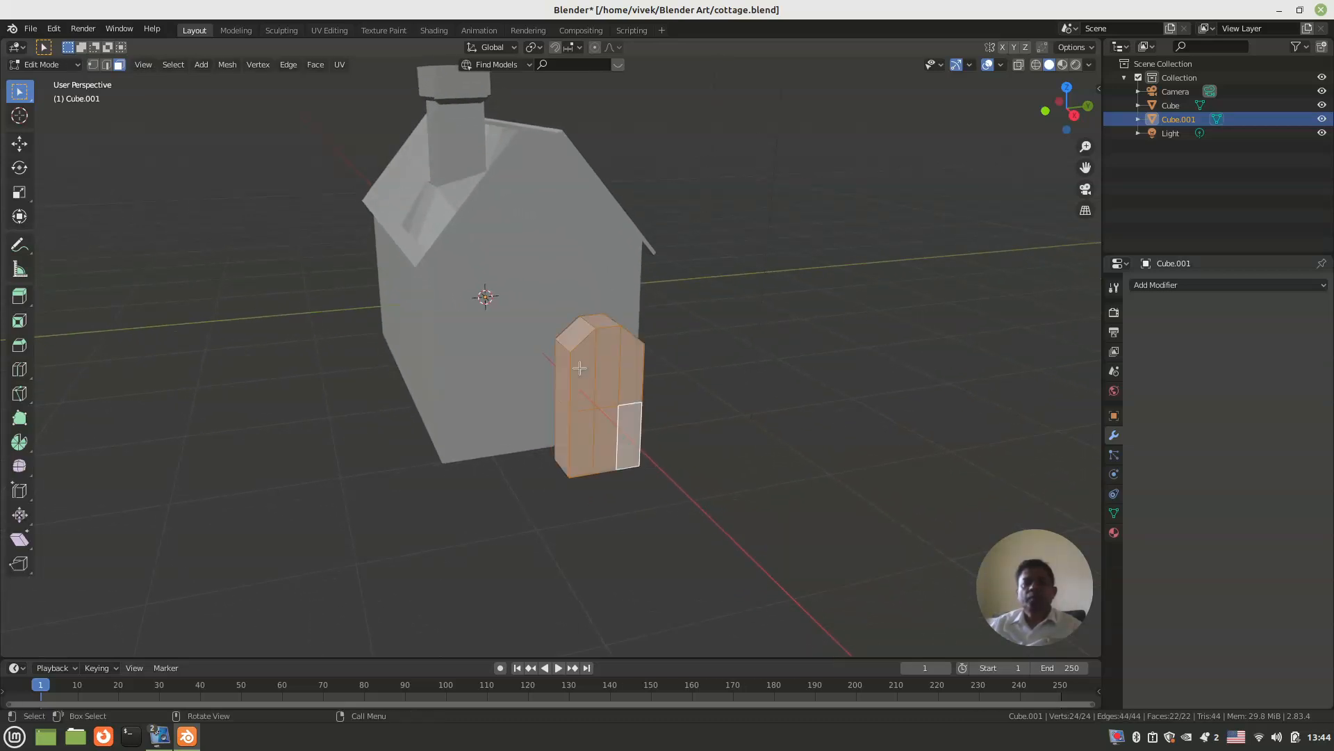
pyautogui.rightClick(580, 368)
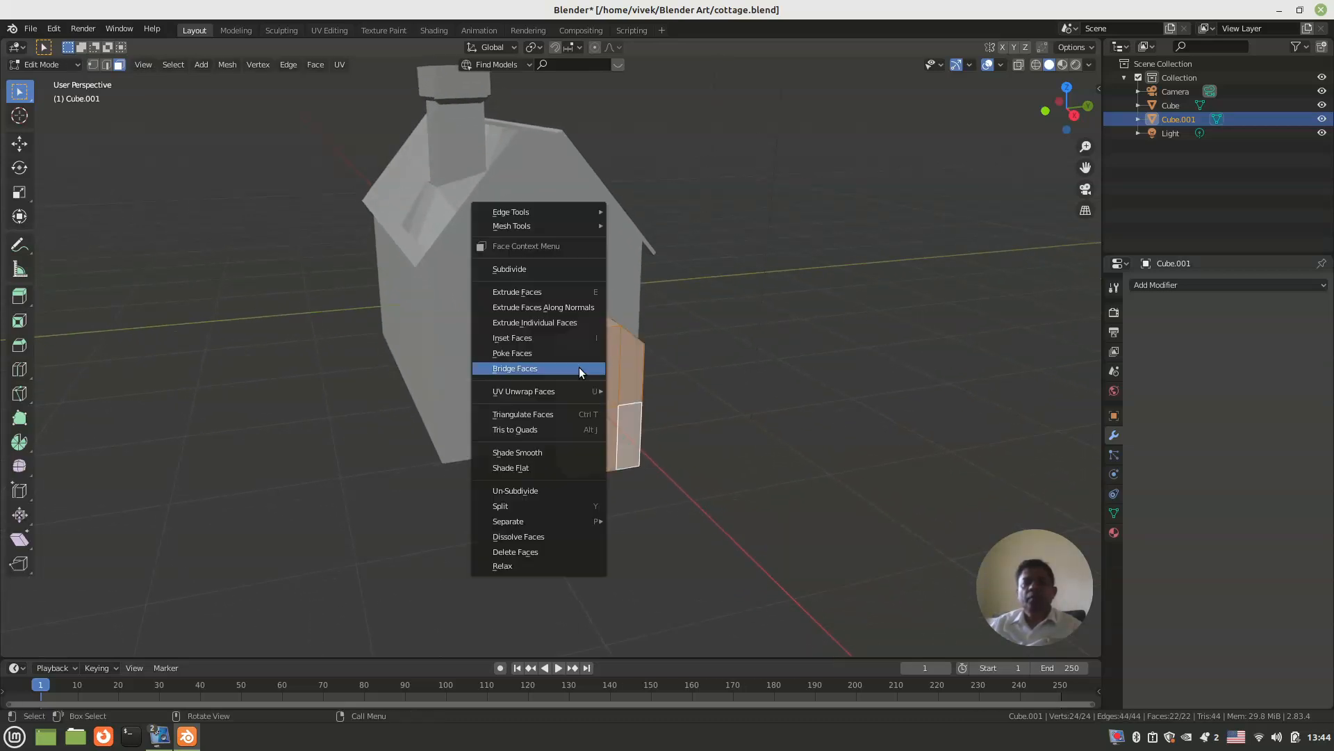
pyautogui.click(557, 270)
# Step: Add a Catmull-Clark Subdivision Surface modifier to the subdivided door block
pyautogui.press('Tab')
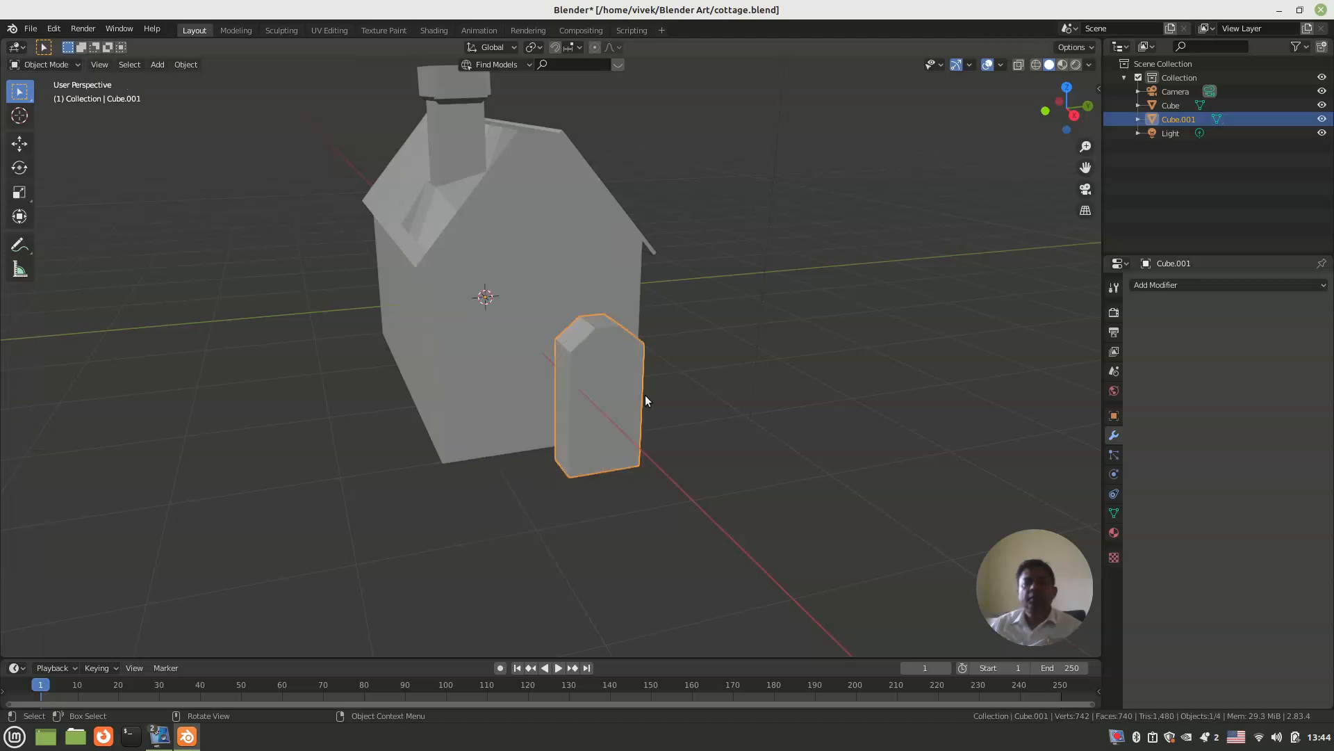
pyautogui.click(1199, 286)
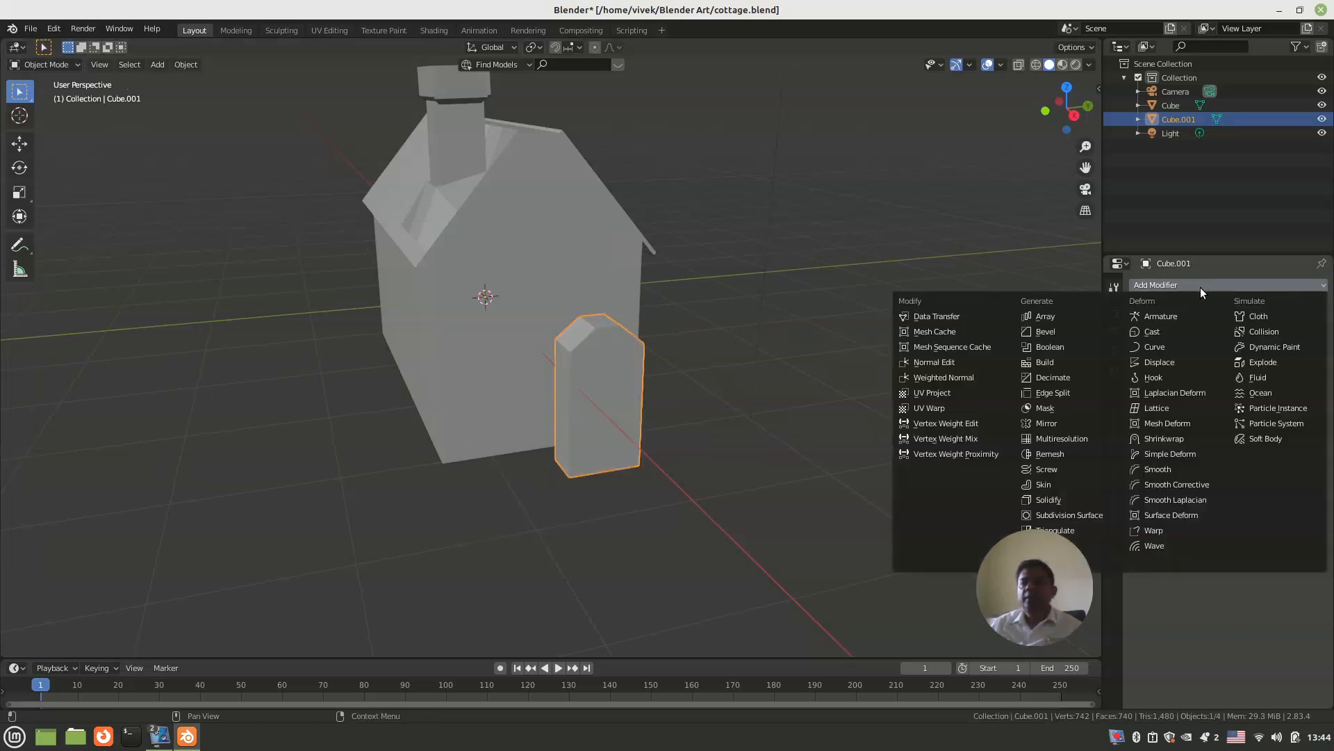
pyautogui.click(1074, 514)
pyautogui.moveTo(695, 424); pyautogui.dragTo(728, 419, button='middle')
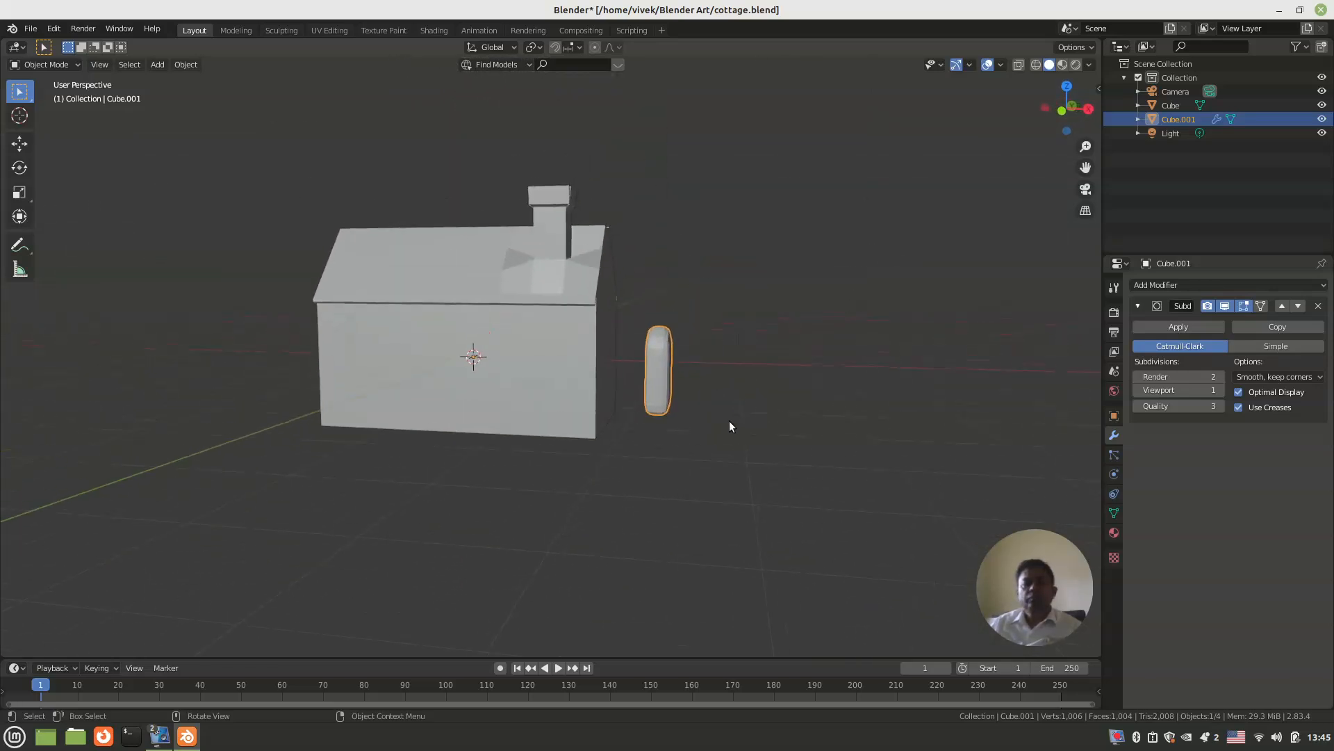
# Step: Apply the Subdivision Surface modifier and stretch the door block along the X axis
pyautogui.press('s')
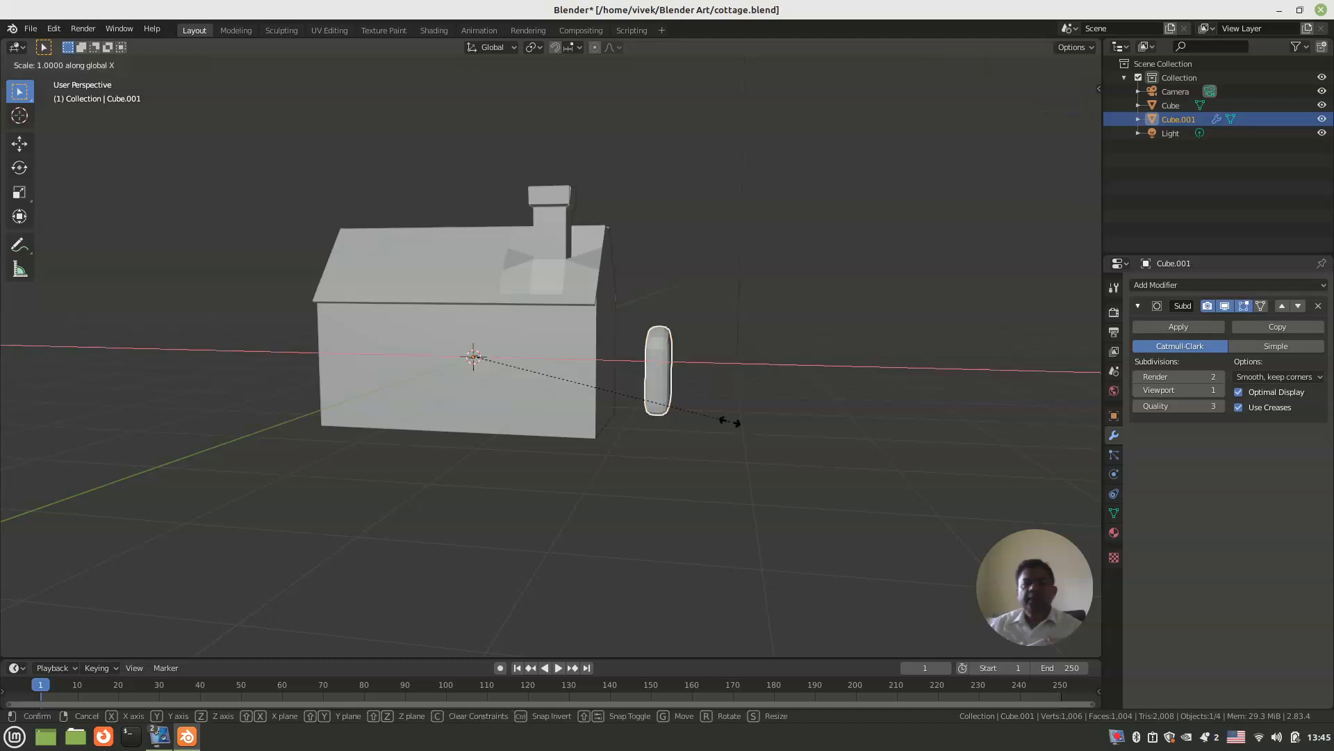
pyautogui.click(757, 421)
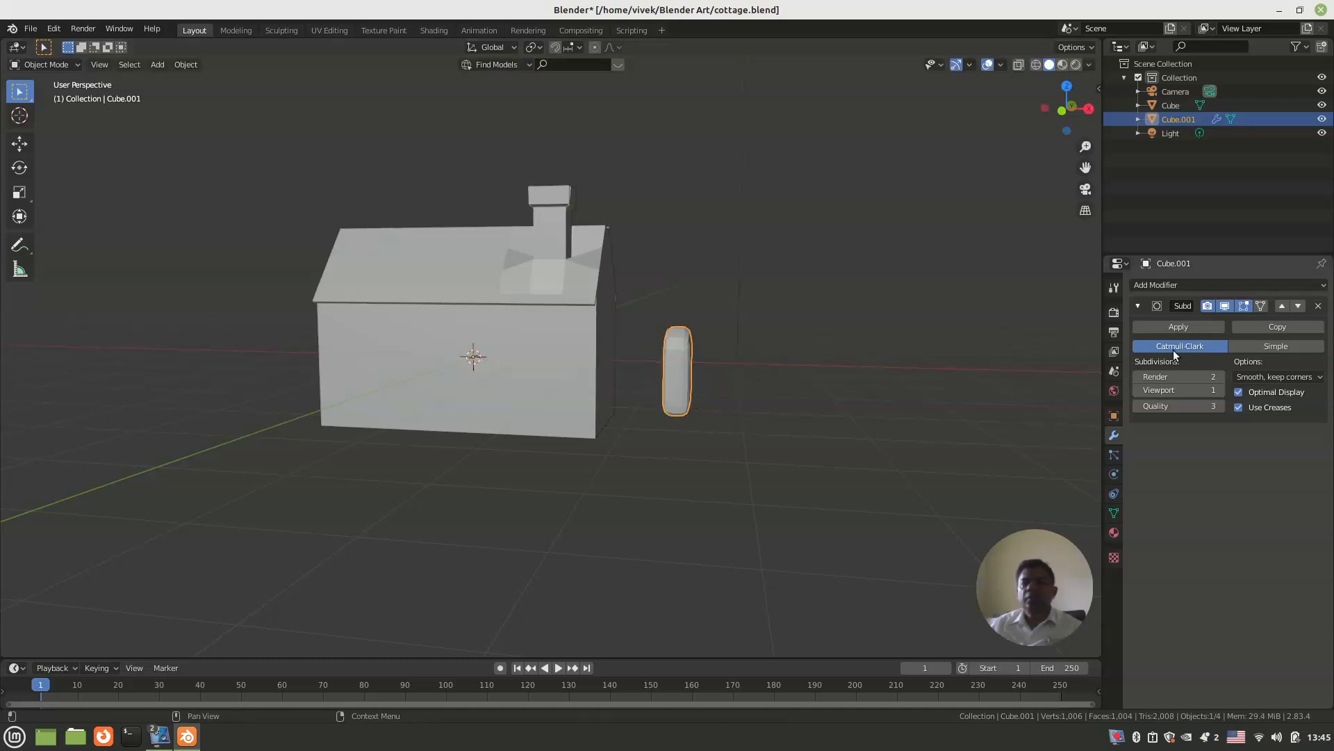
pyautogui.click(1178, 326)
pyautogui.press('s')
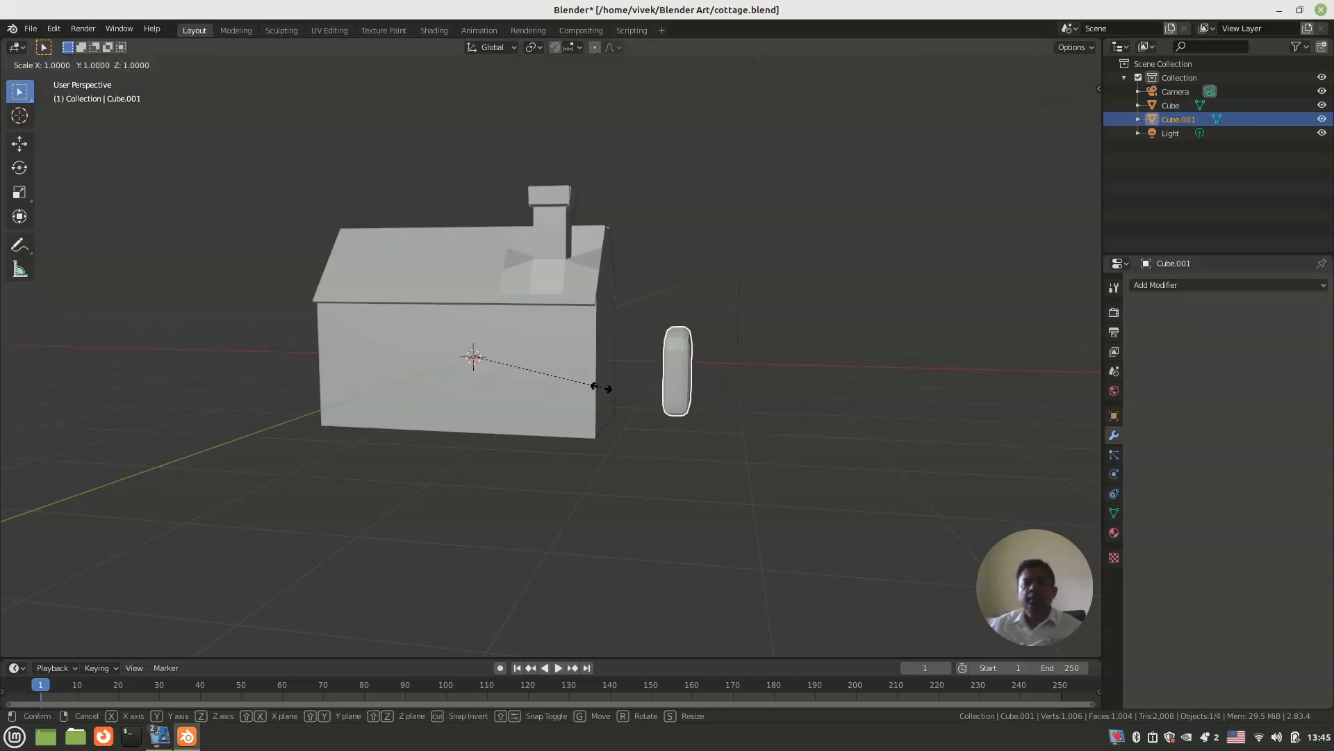
pyautogui.press('x')
pyautogui.click(686, 387)
pyautogui.moveTo(687, 387); pyautogui.dragTo(345, 391, button='middle')
# Step: In the front view, move the door block along X until it cuts into the cottage's gable wall
pyautogui.press('KP_1')
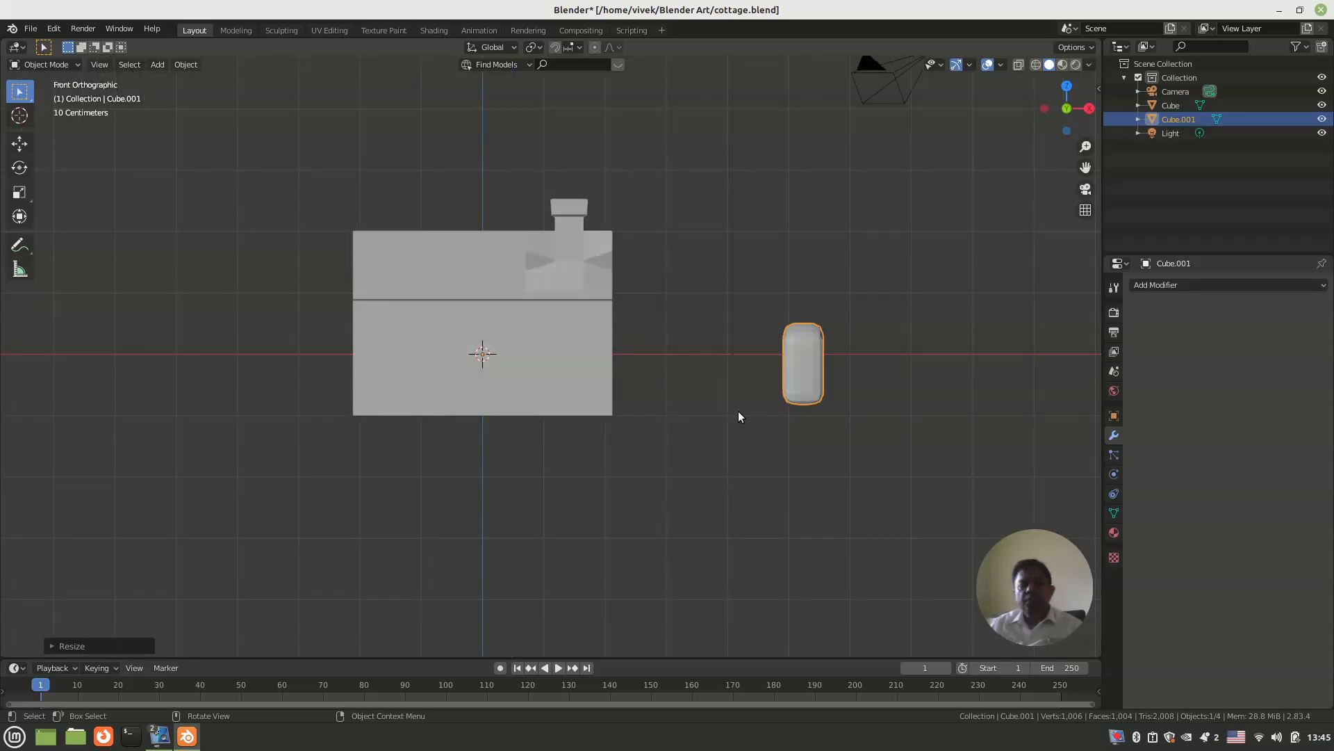
pyautogui.press('g')
pyautogui.press('x')
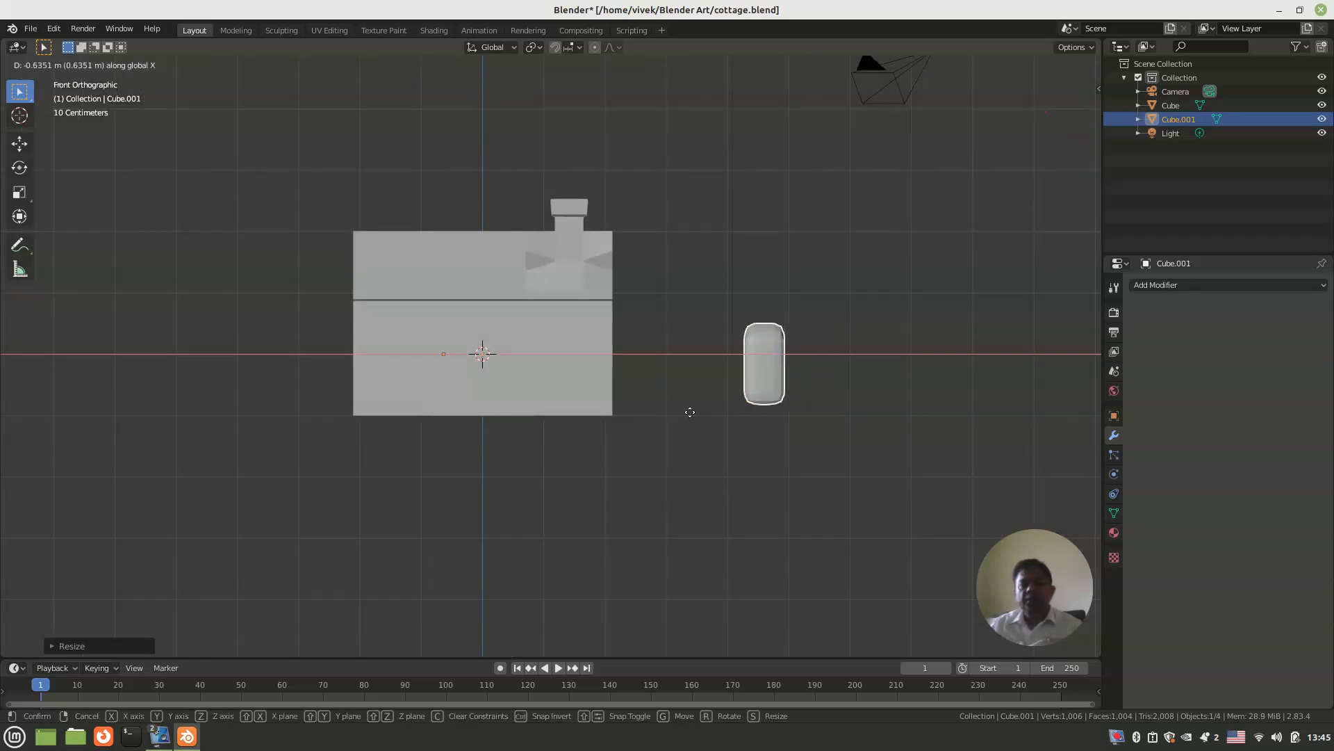
pyautogui.click(545, 412)
pyautogui.moveTo(545, 413); pyautogui.dragTo(488, 437, button='middle')
# Step: In the right view, centre the door block on the gable wall by moving it about -0.26 m along Y
pyautogui.press('KP_7')
pyautogui.press('KP_3')
pyautogui.scroll(4, 493, 419)
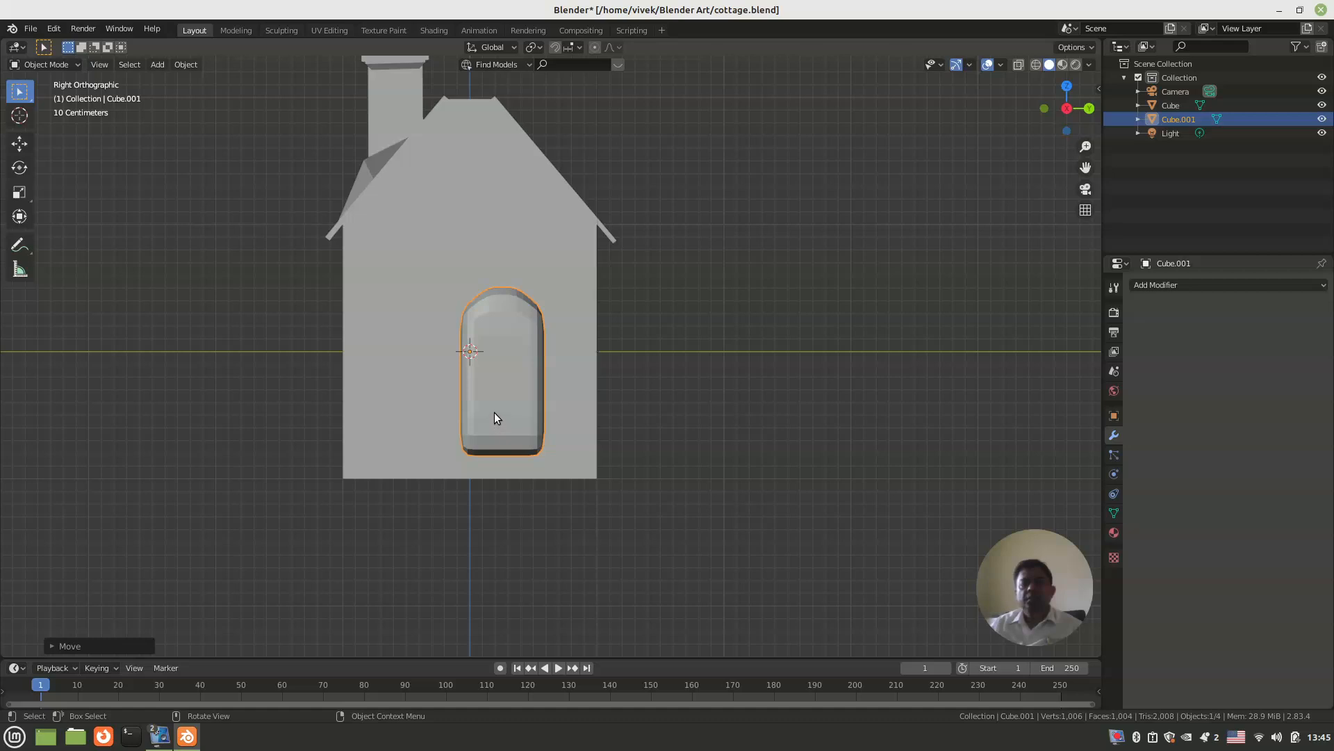
pyautogui.press('g')
pyautogui.press('y')
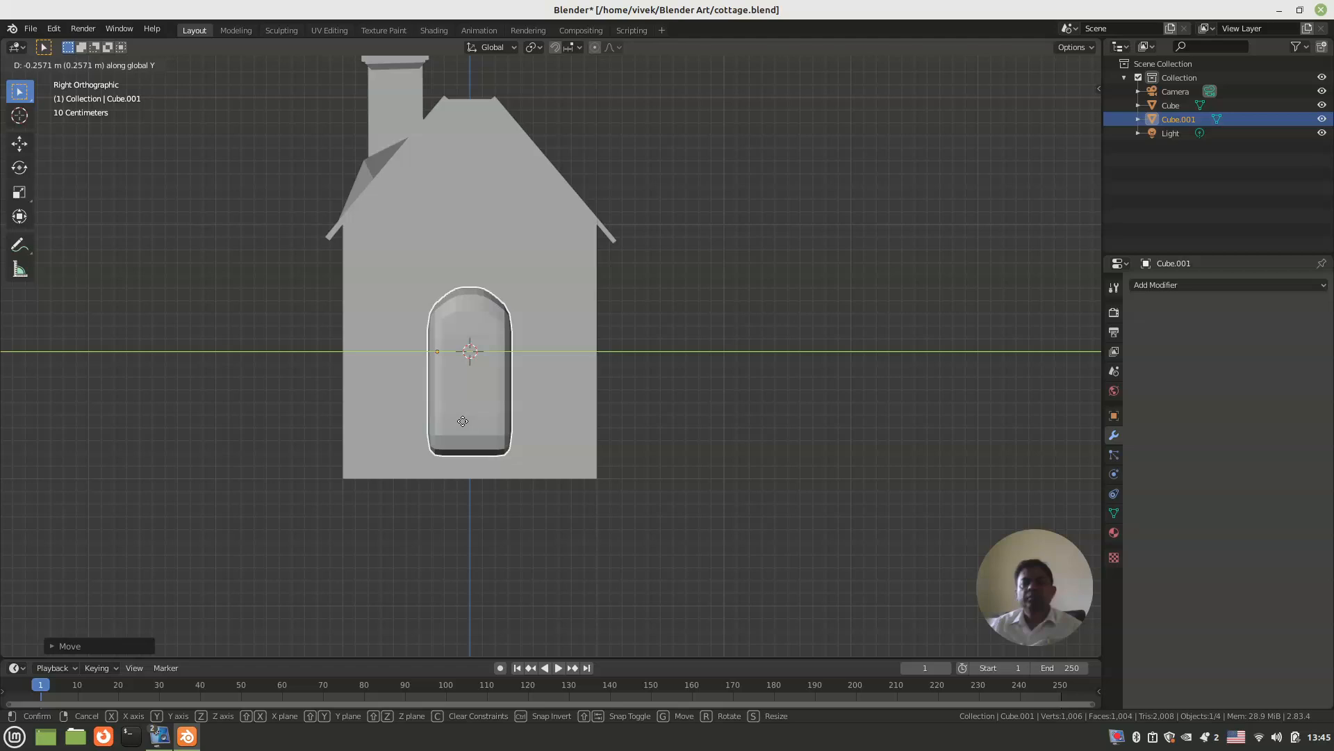
pyautogui.click(463, 421)
pyautogui.moveTo(419, 404); pyautogui.dragTo(483, 414, button='middle')
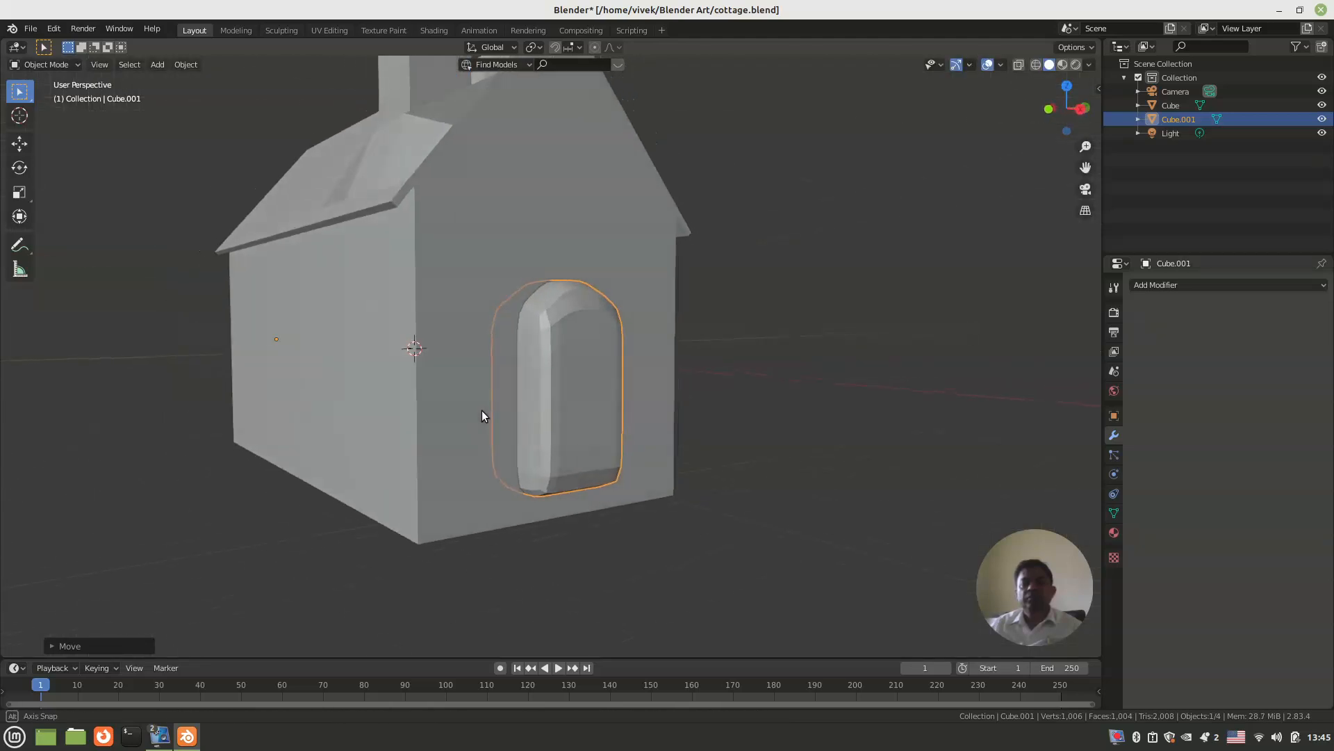
# Step: Rename the house object as COTTAGE and select the arched door block
pyautogui.click(434, 283)
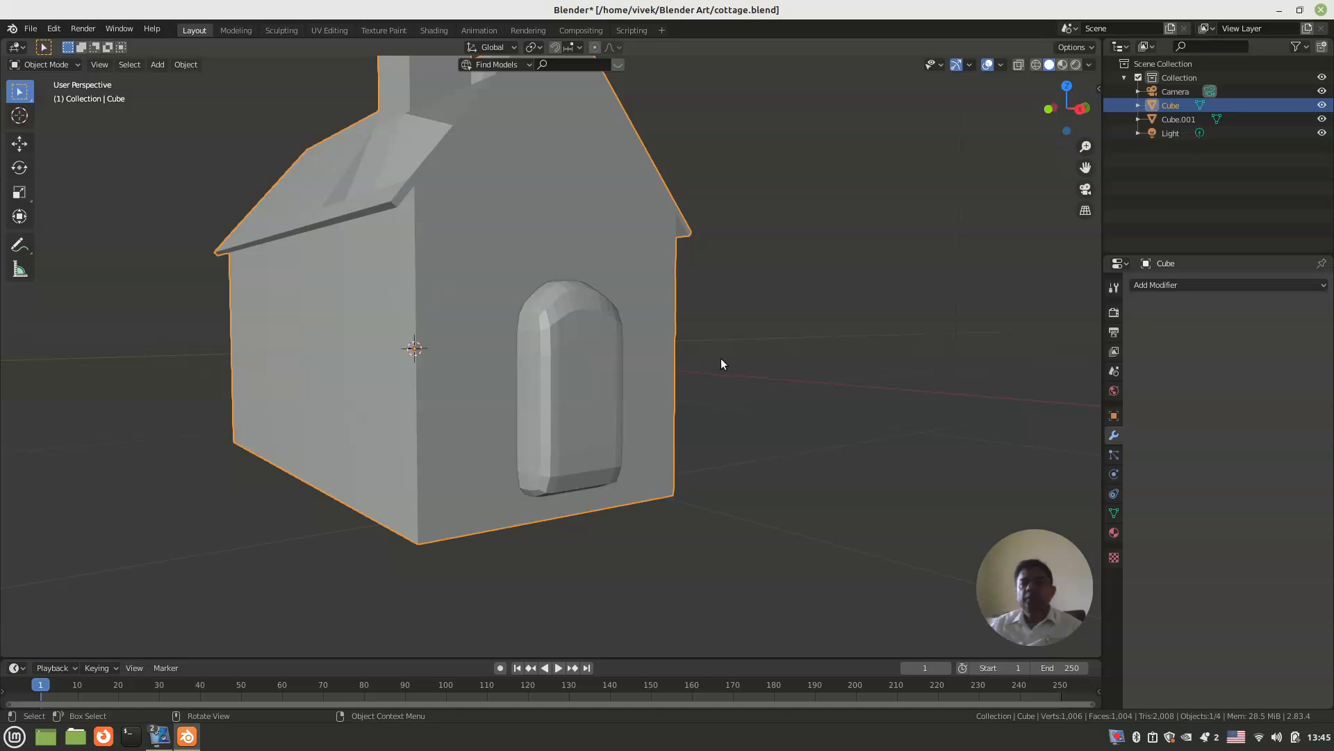
pyautogui.doubleClick(1168, 105)
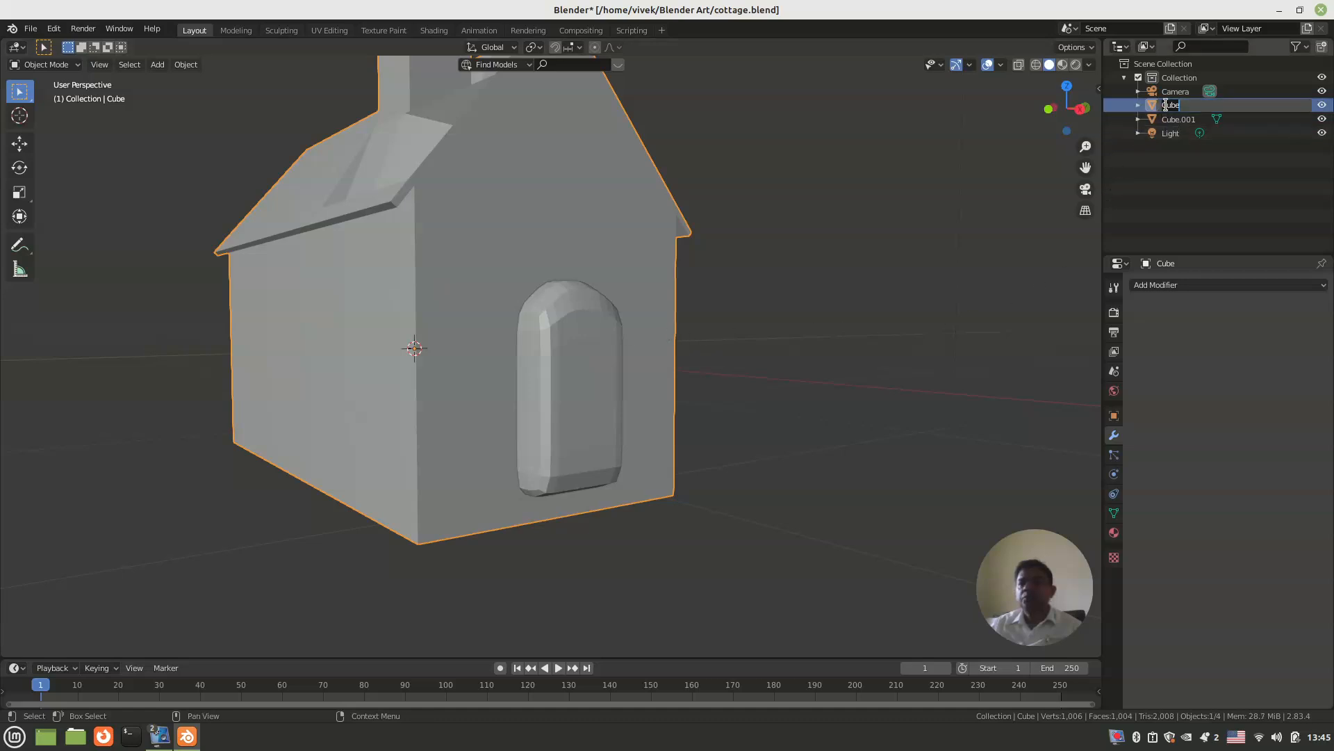
pyautogui.write('COTT')
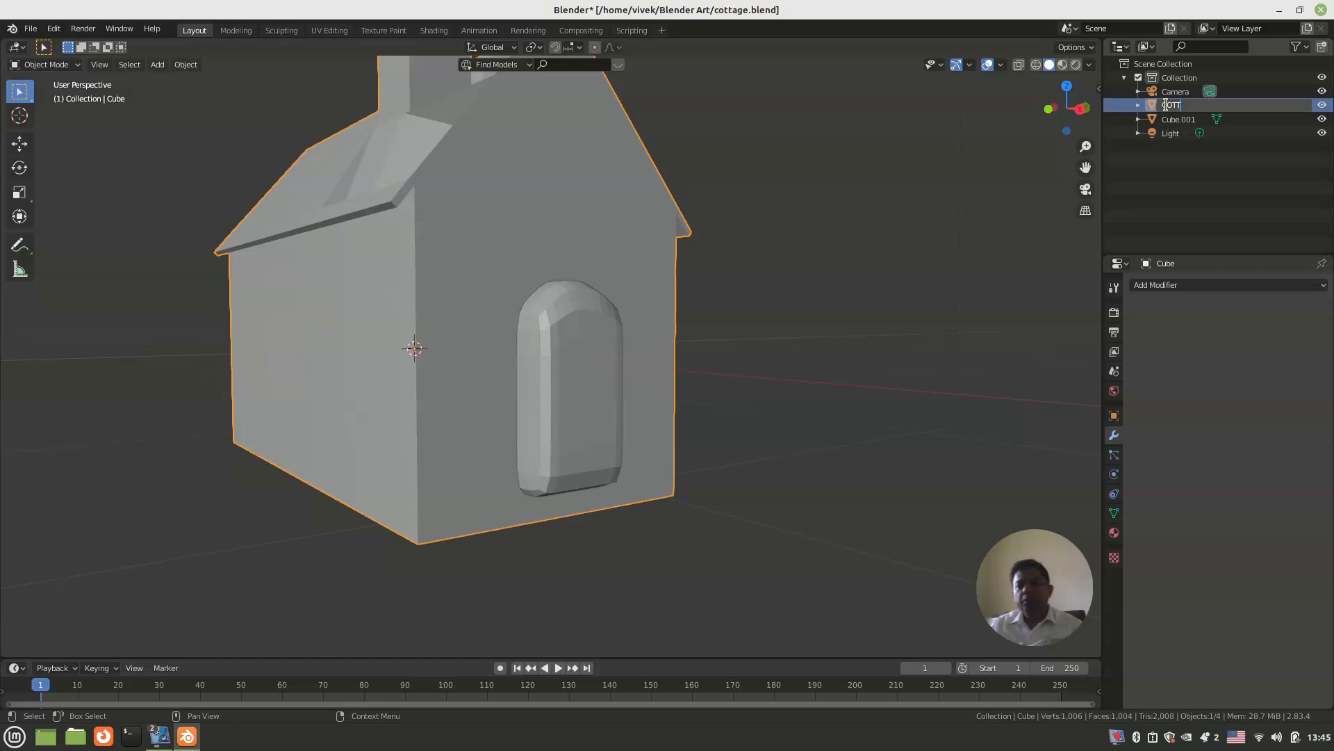
pyautogui.write('AGE')
pyautogui.press('Return')
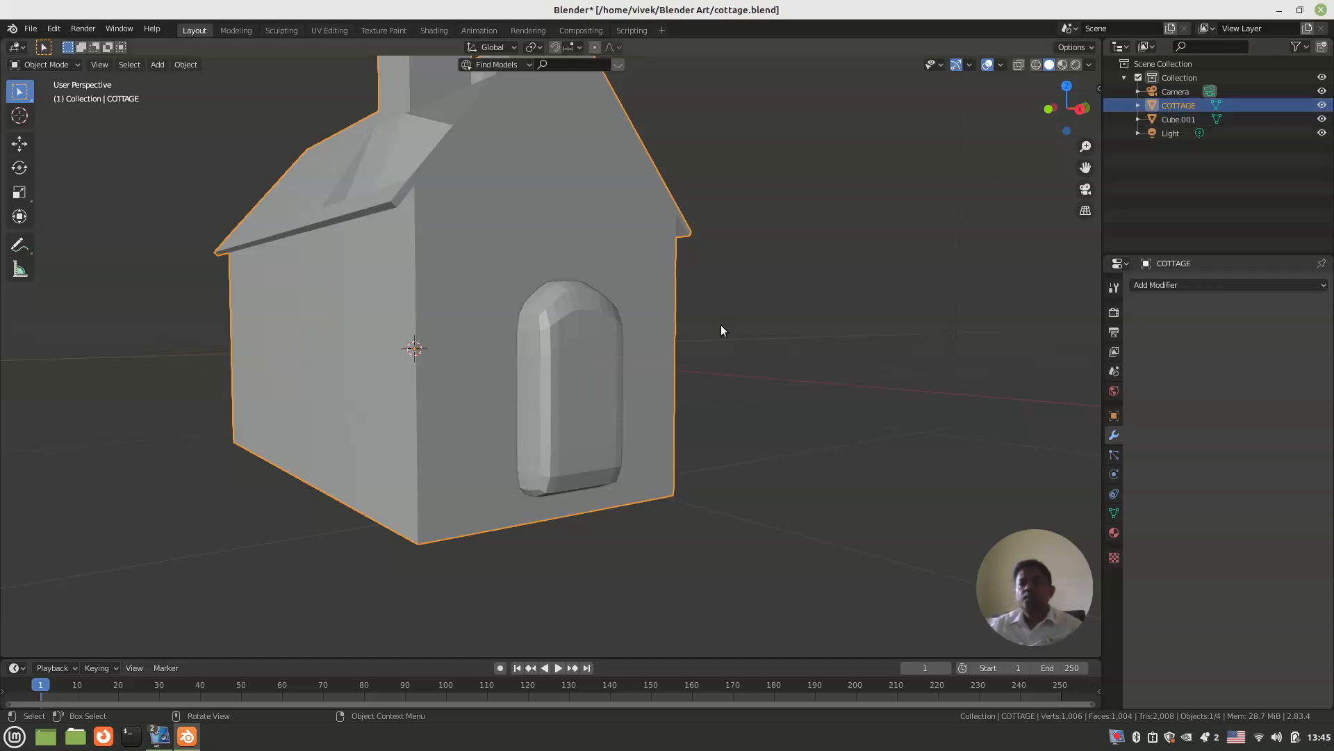
pyautogui.click(587, 388)
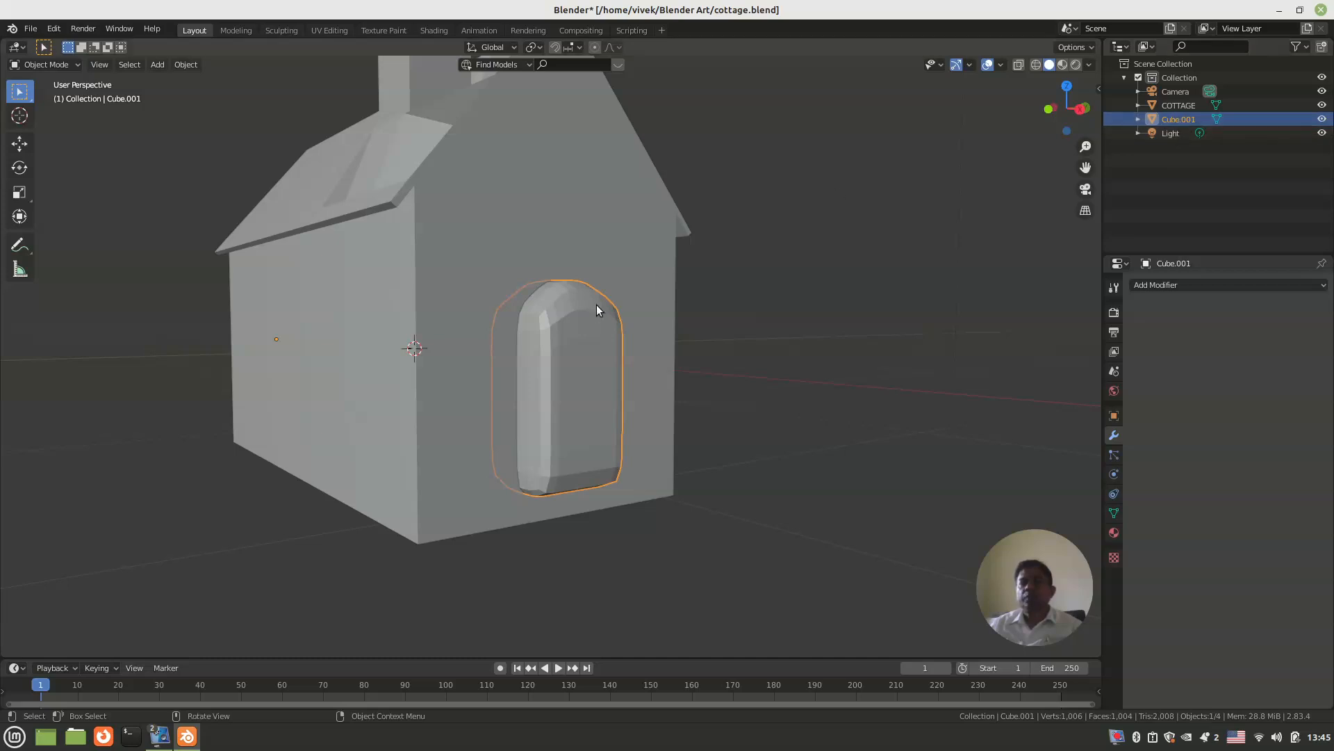
# Step: Cut the doorway in COTTAGE with a Boolean modifier set to Difference, using Cube.001 as the cutting object, and apply it
pyautogui.click(656, 266)
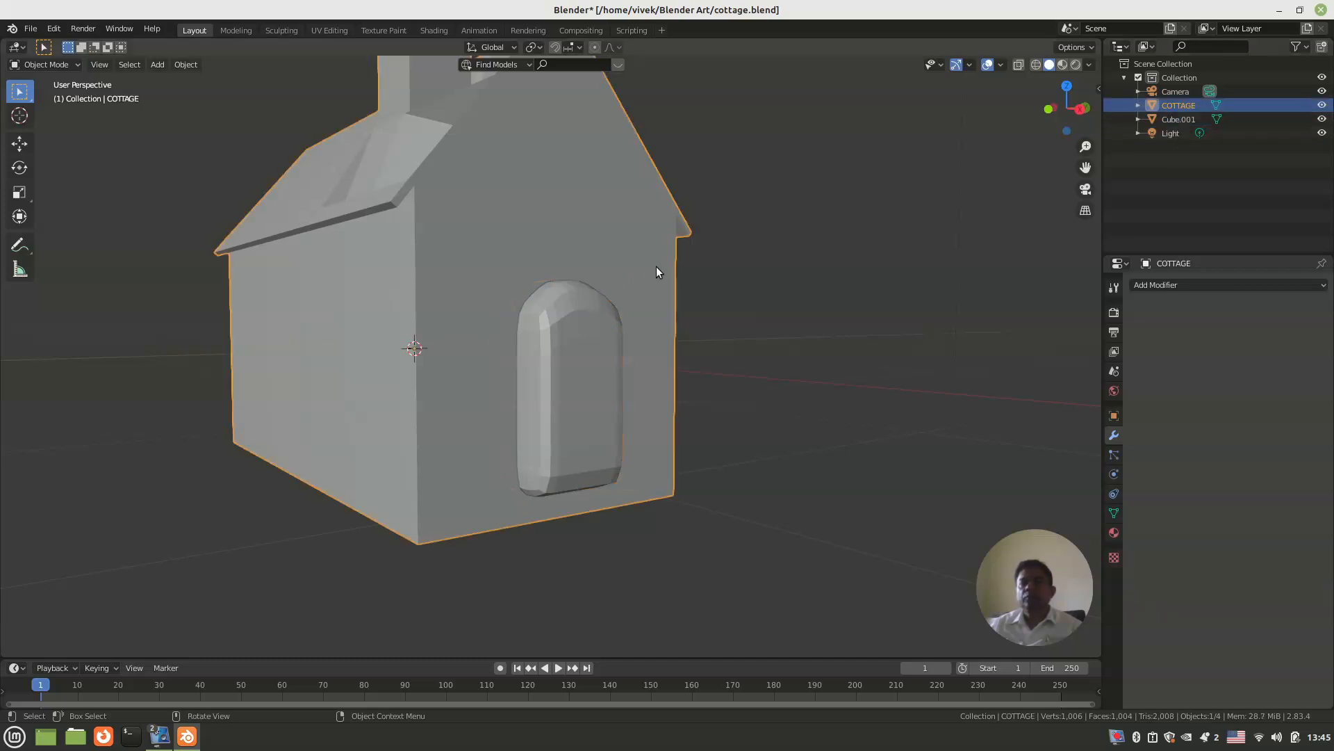
pyautogui.click(1237, 282)
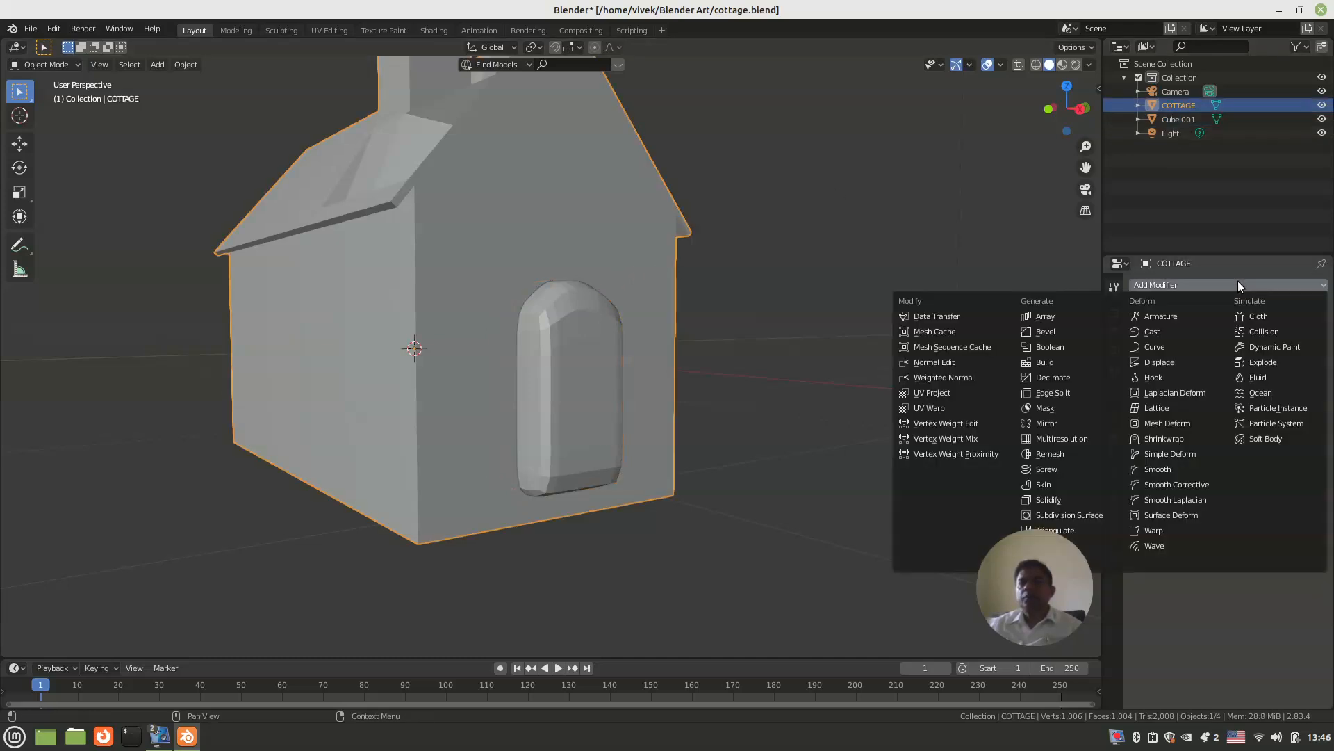
pyautogui.click(1073, 346)
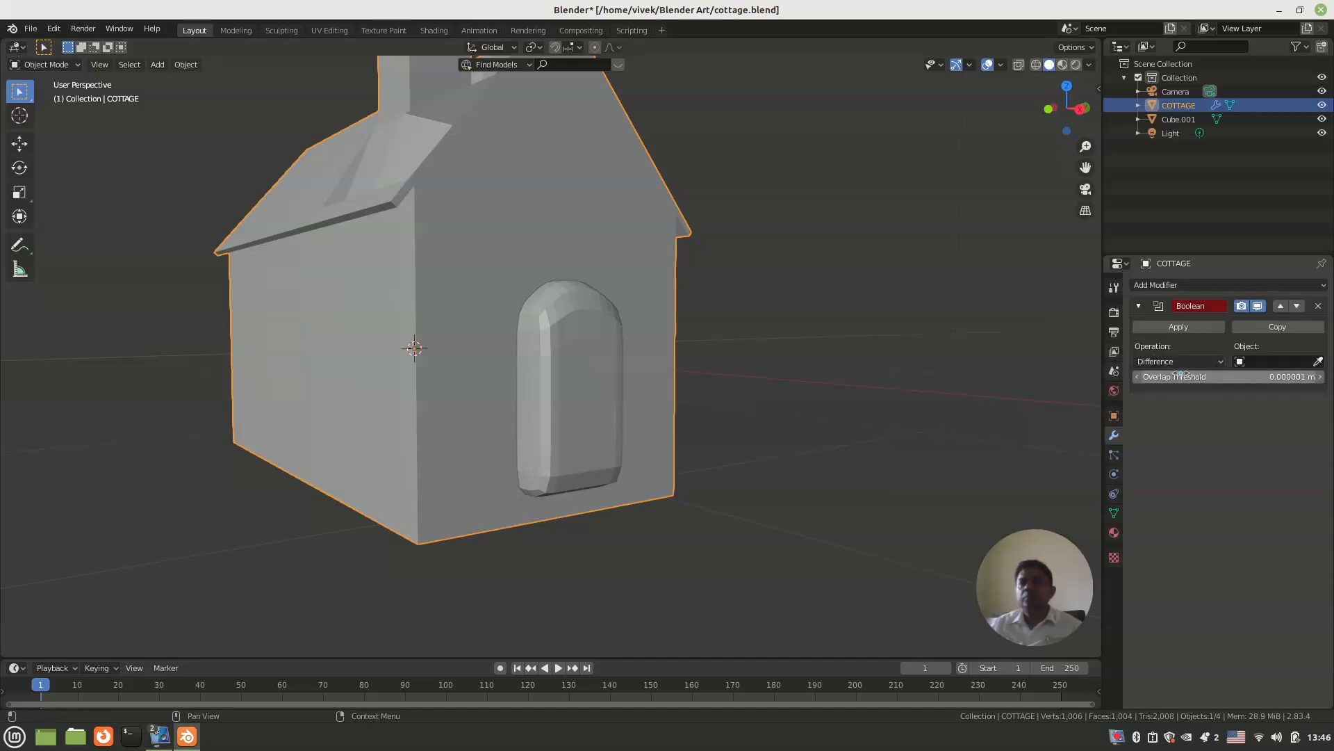
pyautogui.click(1262, 360)
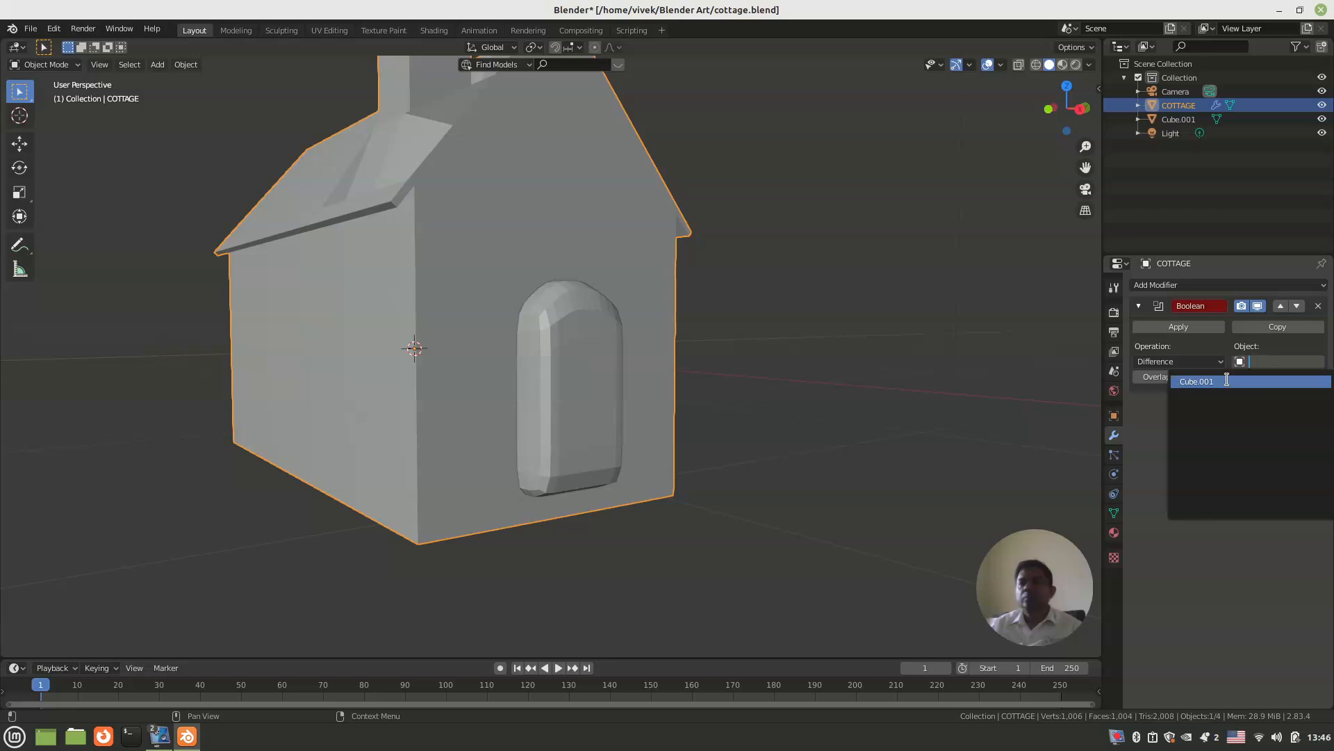
pyautogui.click(1196, 382)
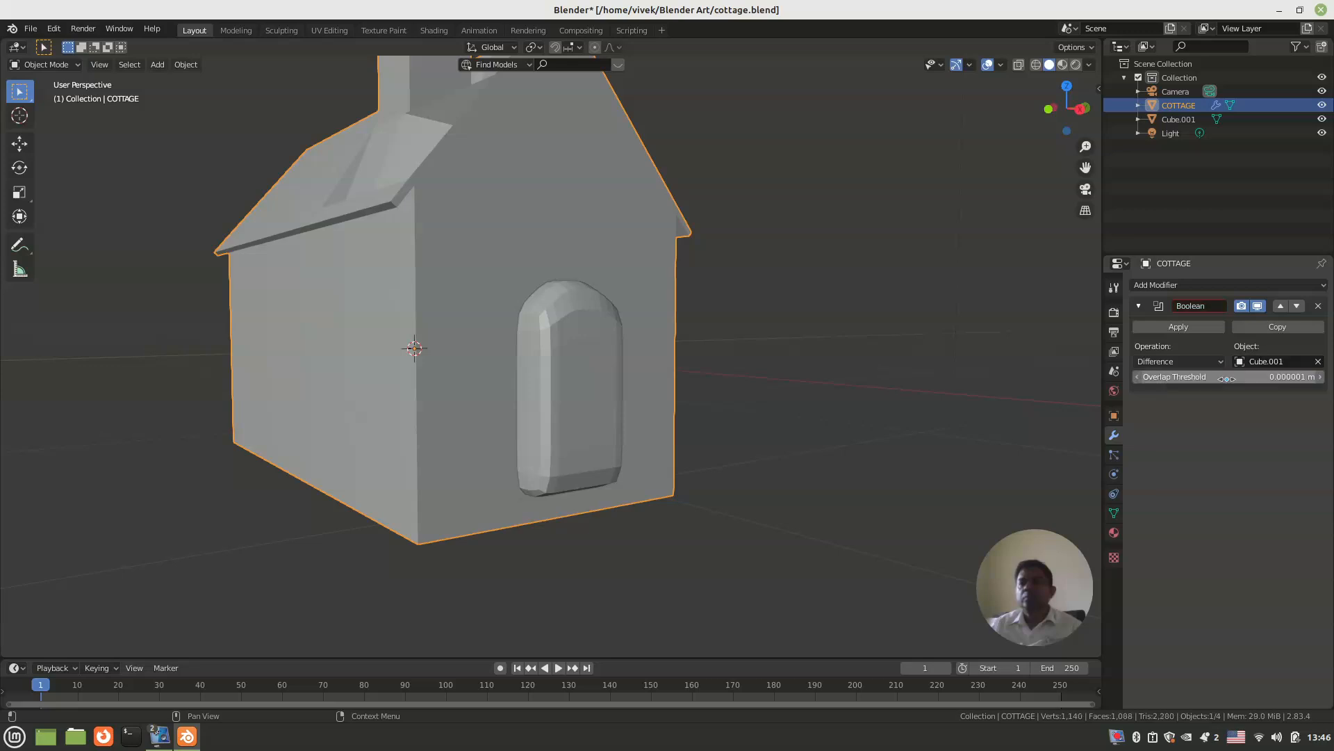
pyautogui.click(1169, 359)
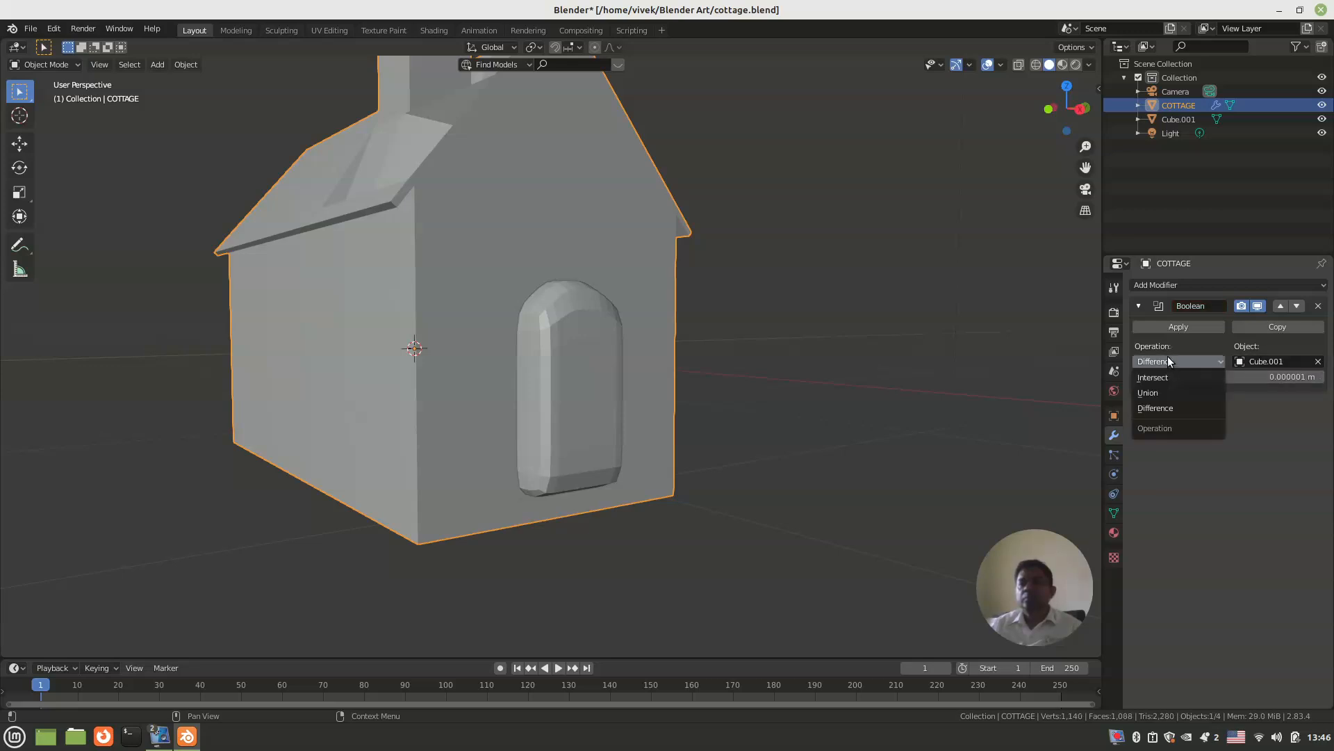
pyautogui.click(1165, 323)
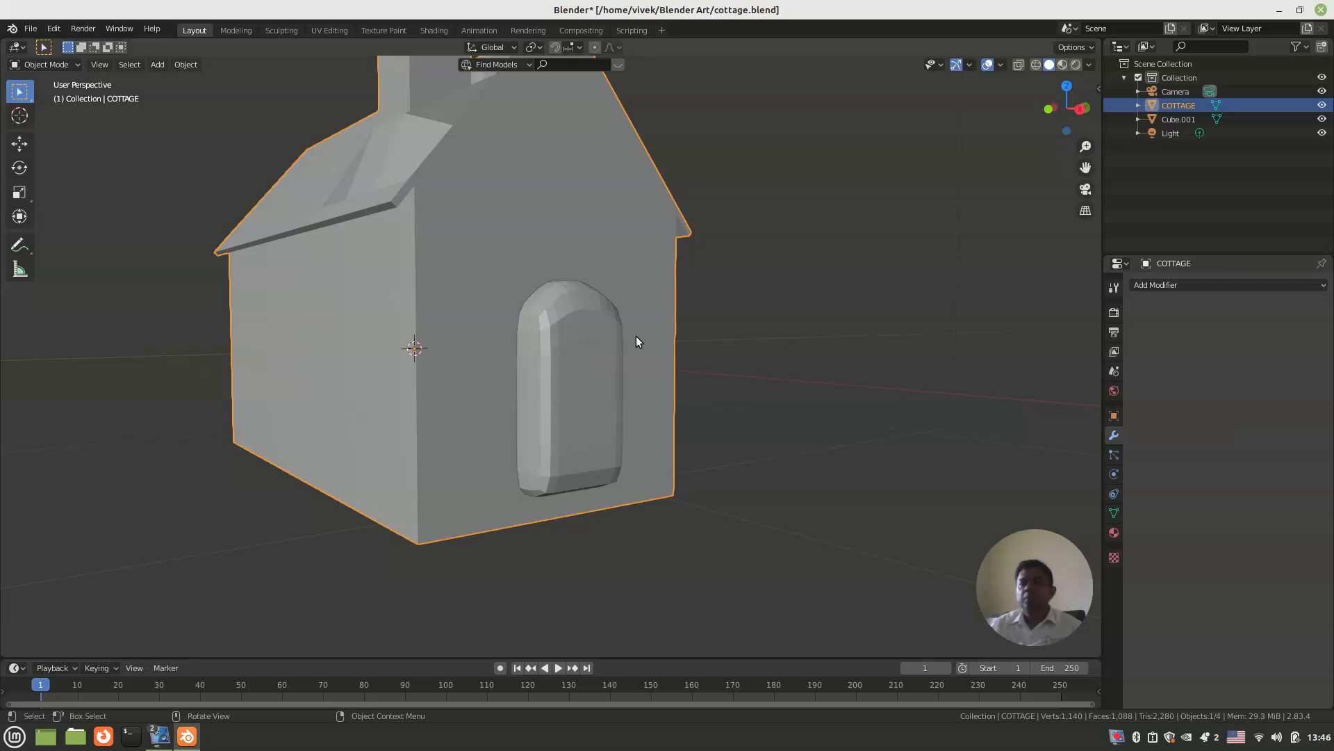
# Step: Move the arched block out of the doorway along X to stand in front of the gable, and save the file
pyautogui.click(550, 353)
pyautogui.moveTo(551, 352); pyautogui.dragTo(626, 365, button='middle')
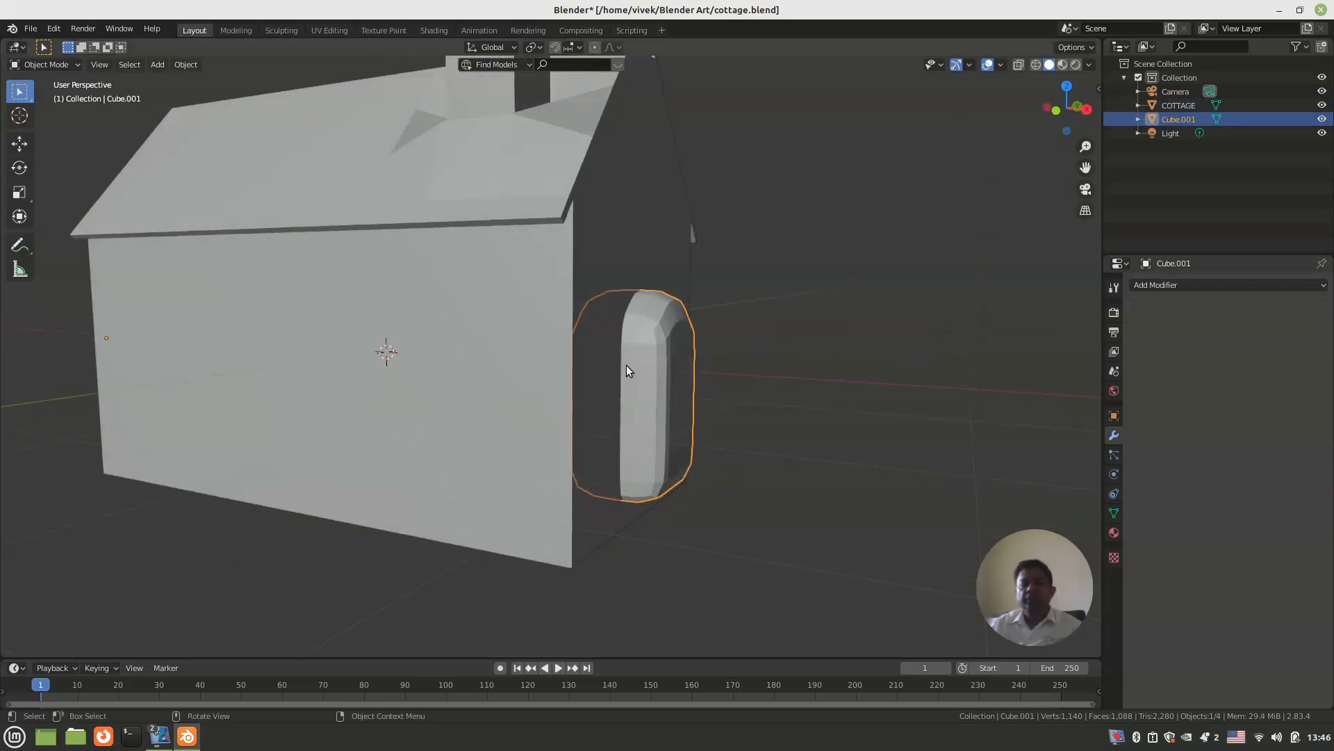
pyautogui.press('g')
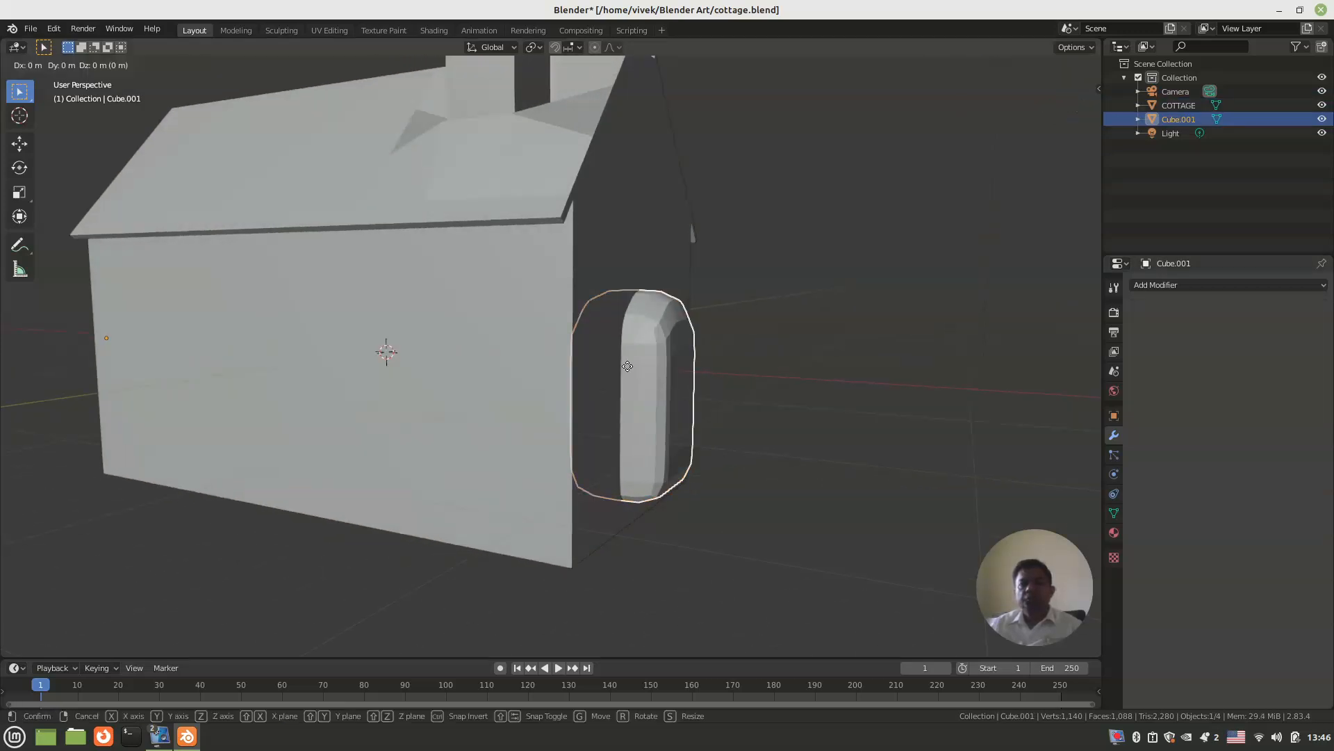
pyautogui.click(729, 389)
pyautogui.moveTo(729, 389); pyautogui.dragTo(420, 351, button='middle')
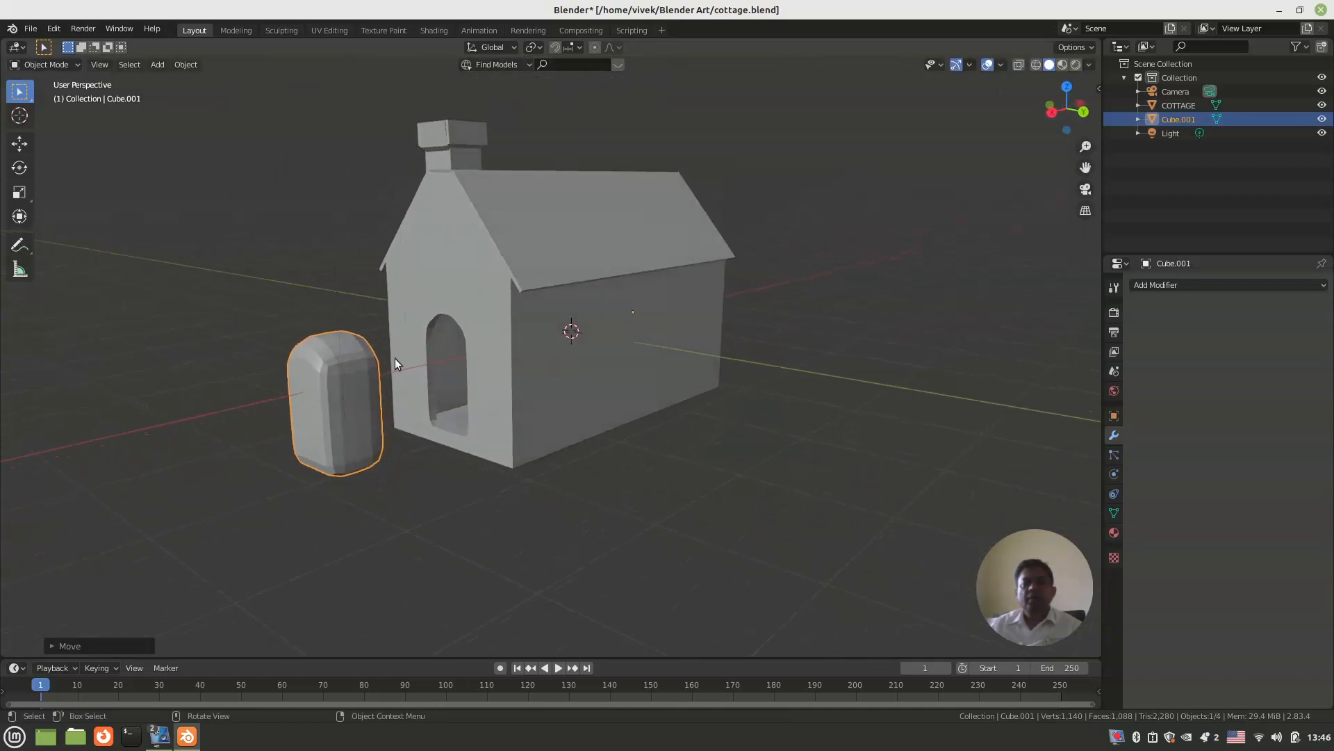
pyautogui.moveTo(338, 383); pyautogui.dragTo(426, 394, button='middle')
pyautogui.hotkey('ctrl', 's')
pyautogui.scroll(4, 426, 393)
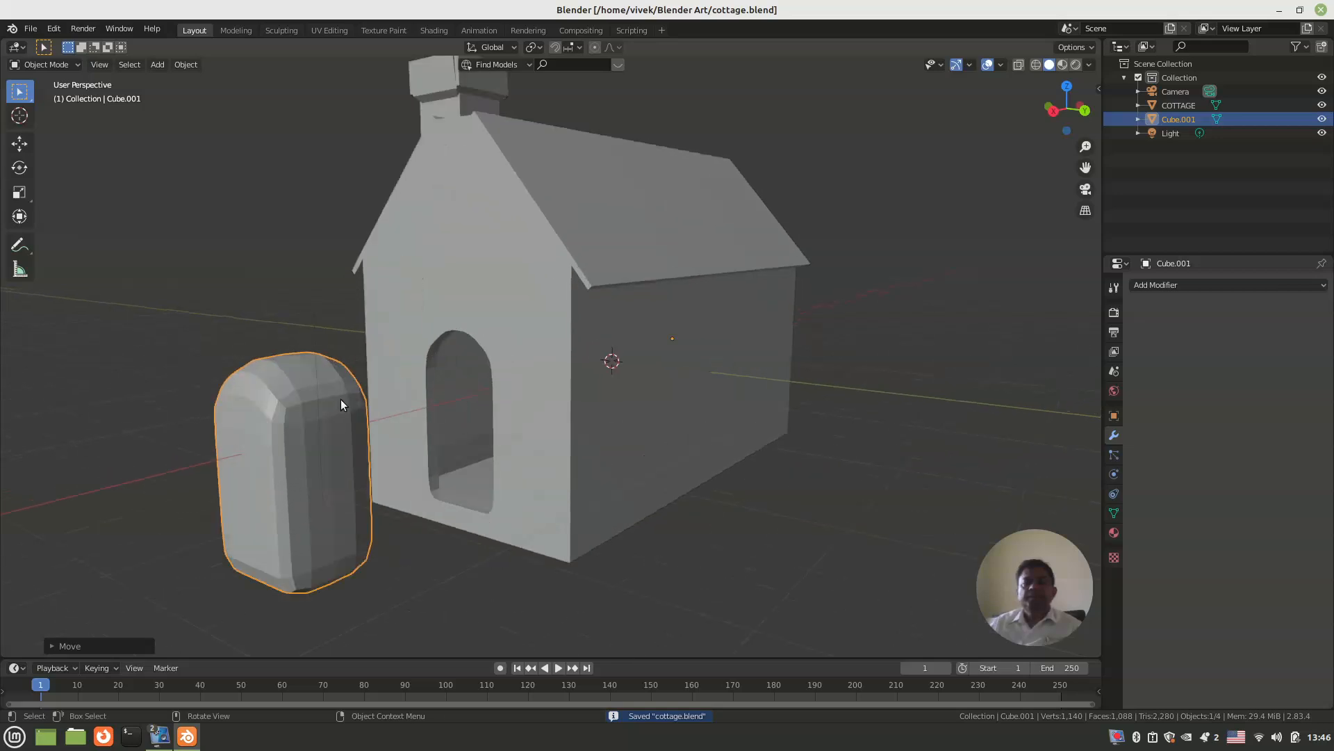
# Step: Try to rotate the arched block in the top view
pyautogui.click(329, 404)
pyautogui.scroll(-1, 330, 404)
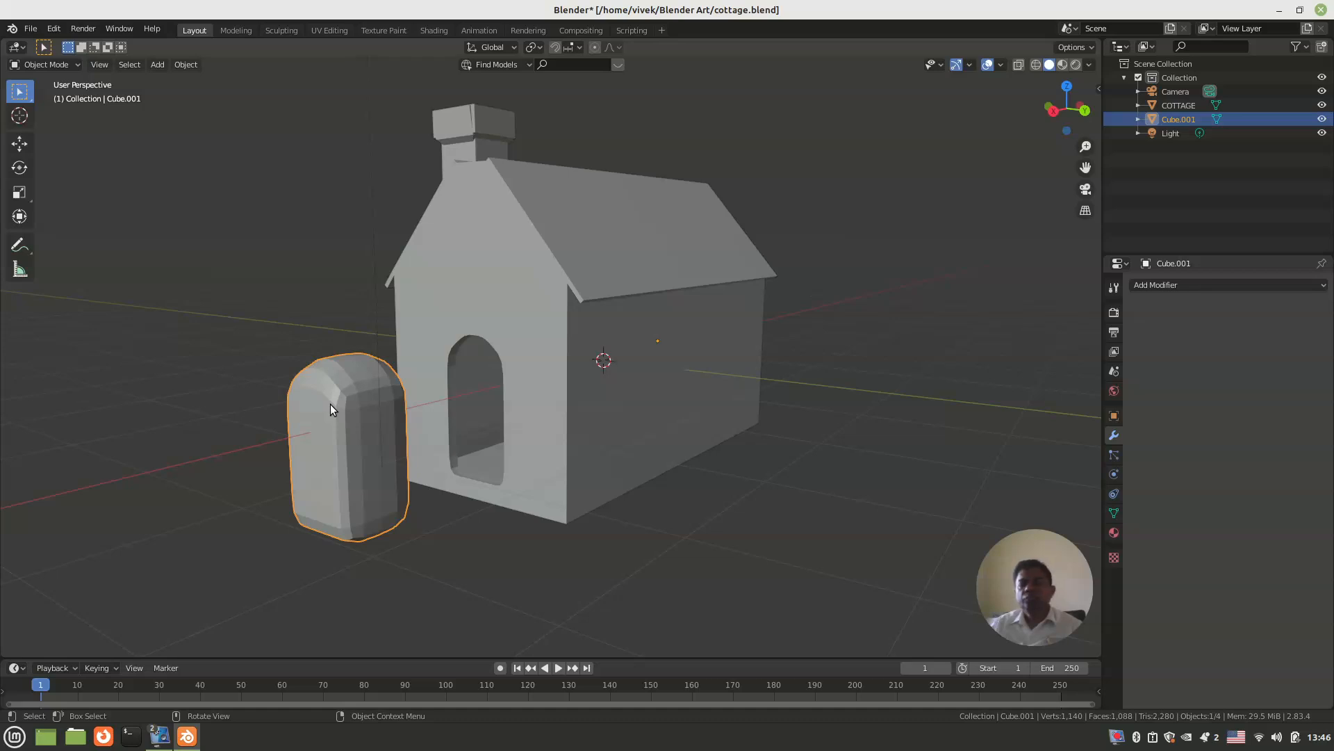
pyautogui.press('KP_7')
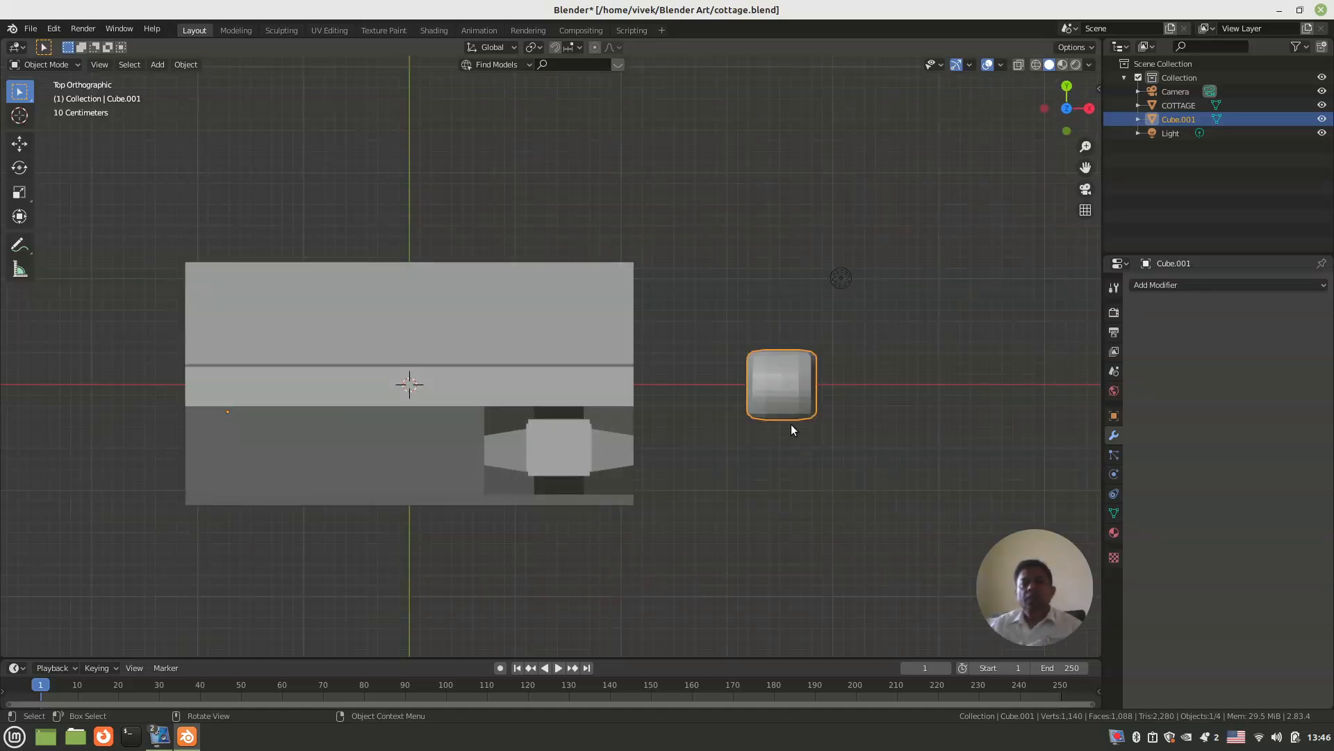
pyautogui.press('r')
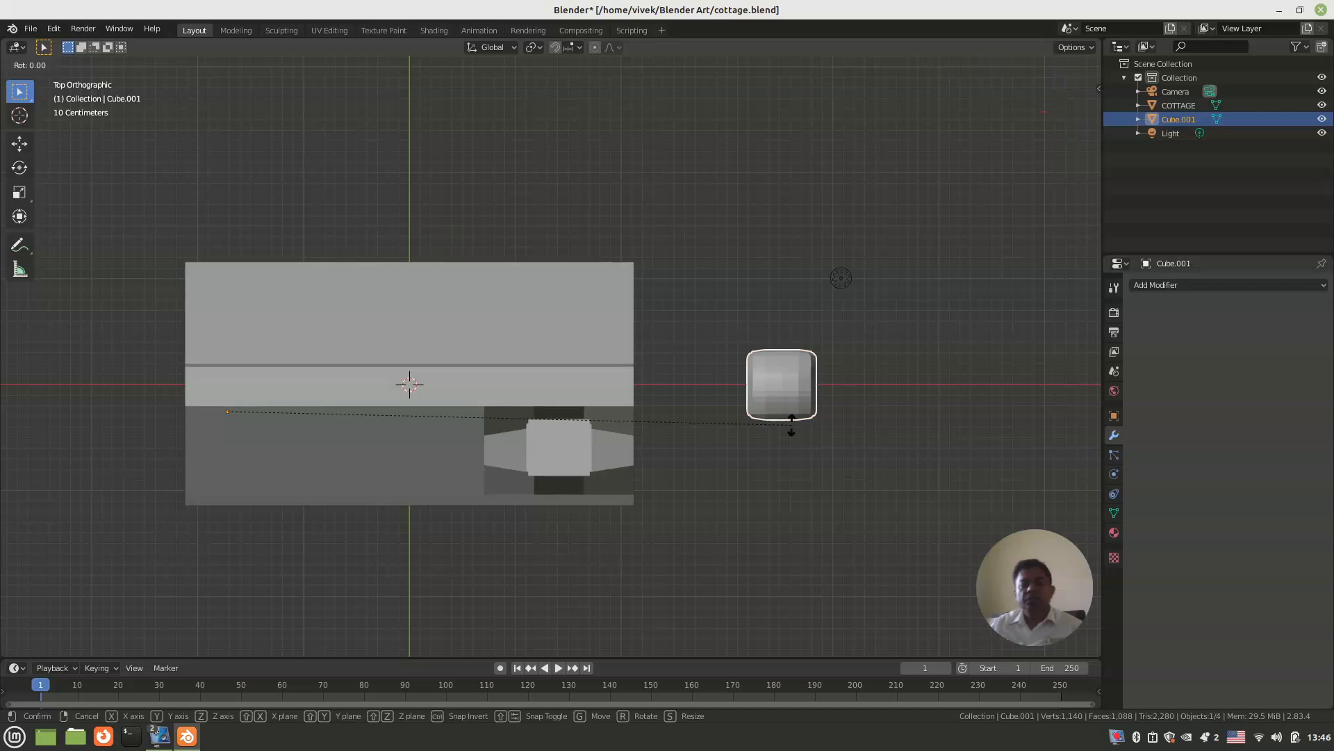
pyautogui.click(799, 419)
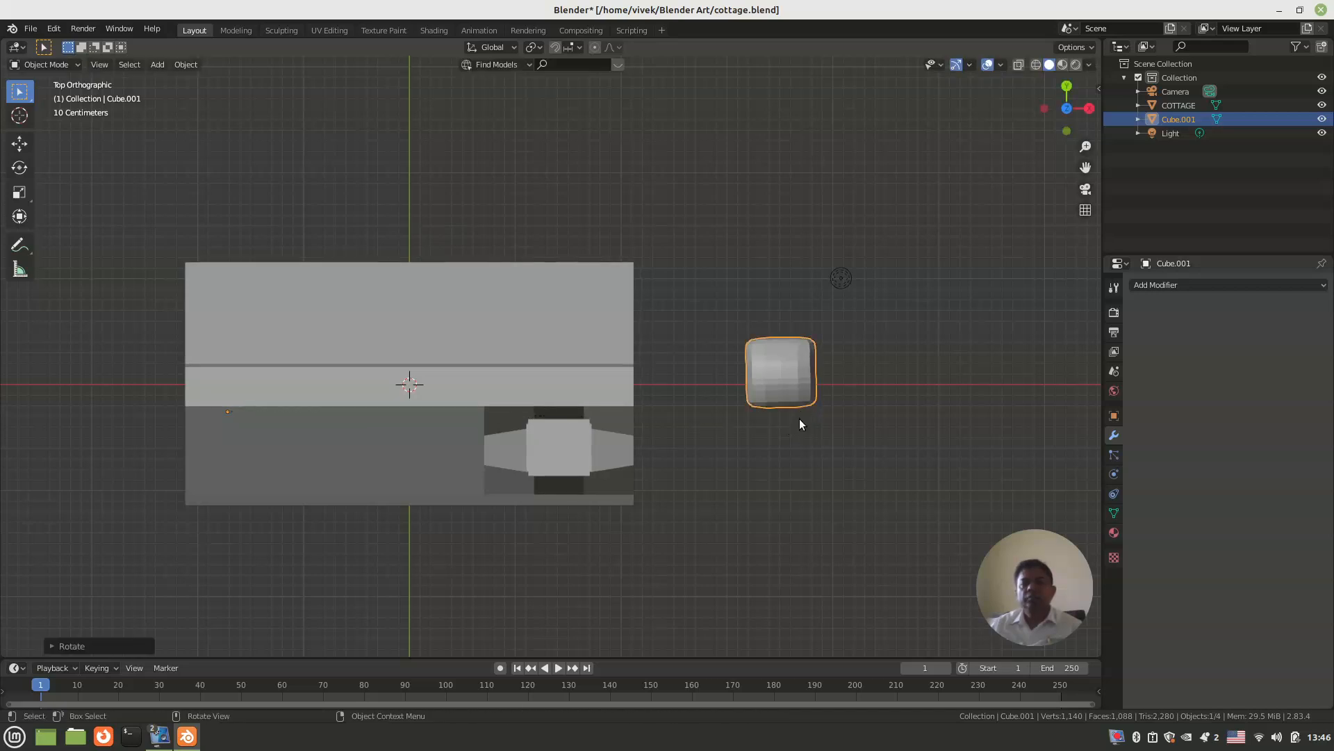
pyautogui.hotkey('ctrl', 'z')
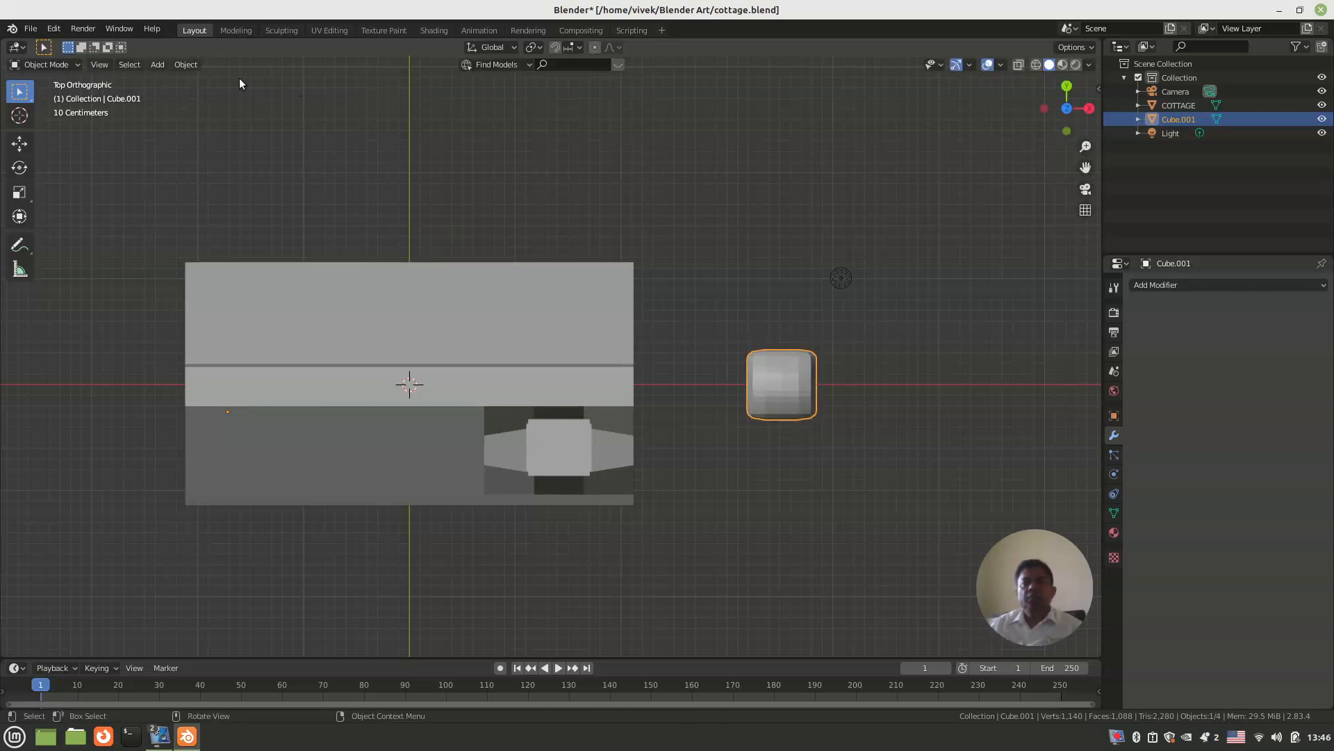
# Step: Set the arched block's origin to its geometry and turn the block in the top view to face the cottage's long wall
pyautogui.click(185, 64)
pyautogui.moveTo(266, 97)
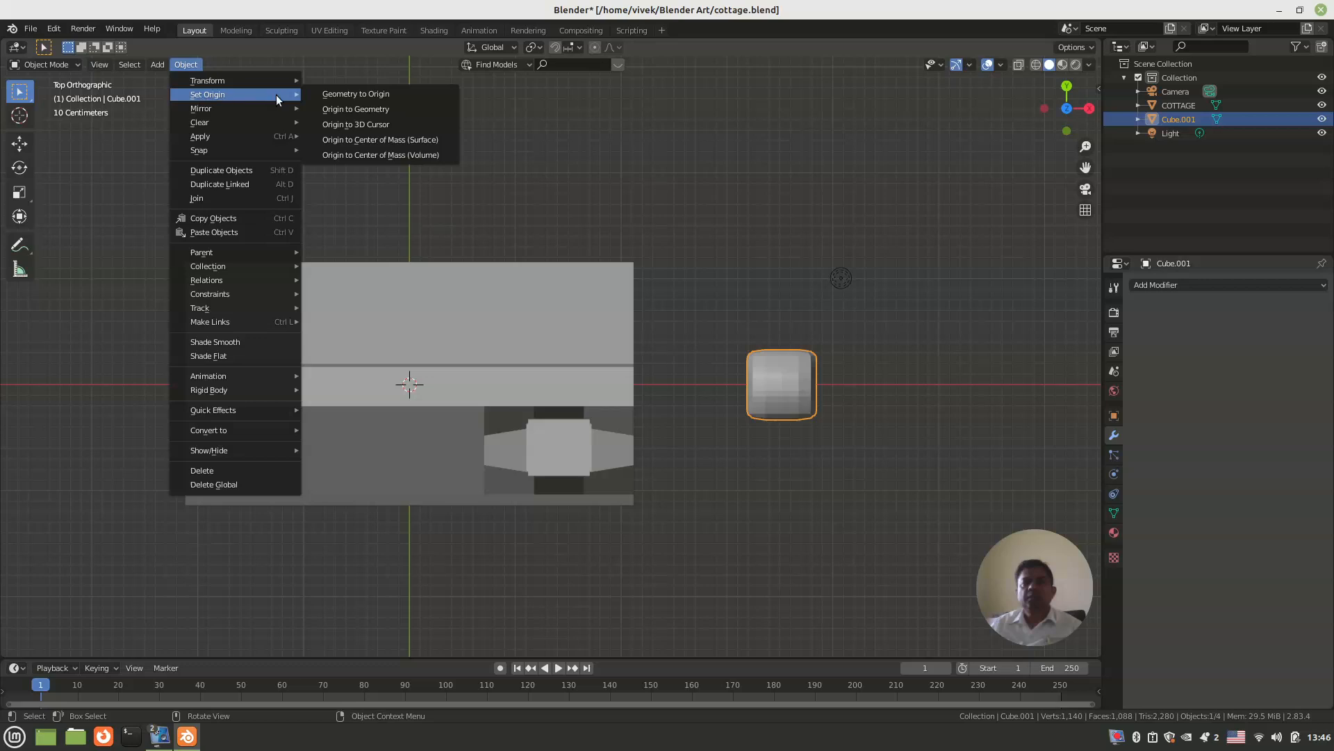
pyautogui.click(386, 110)
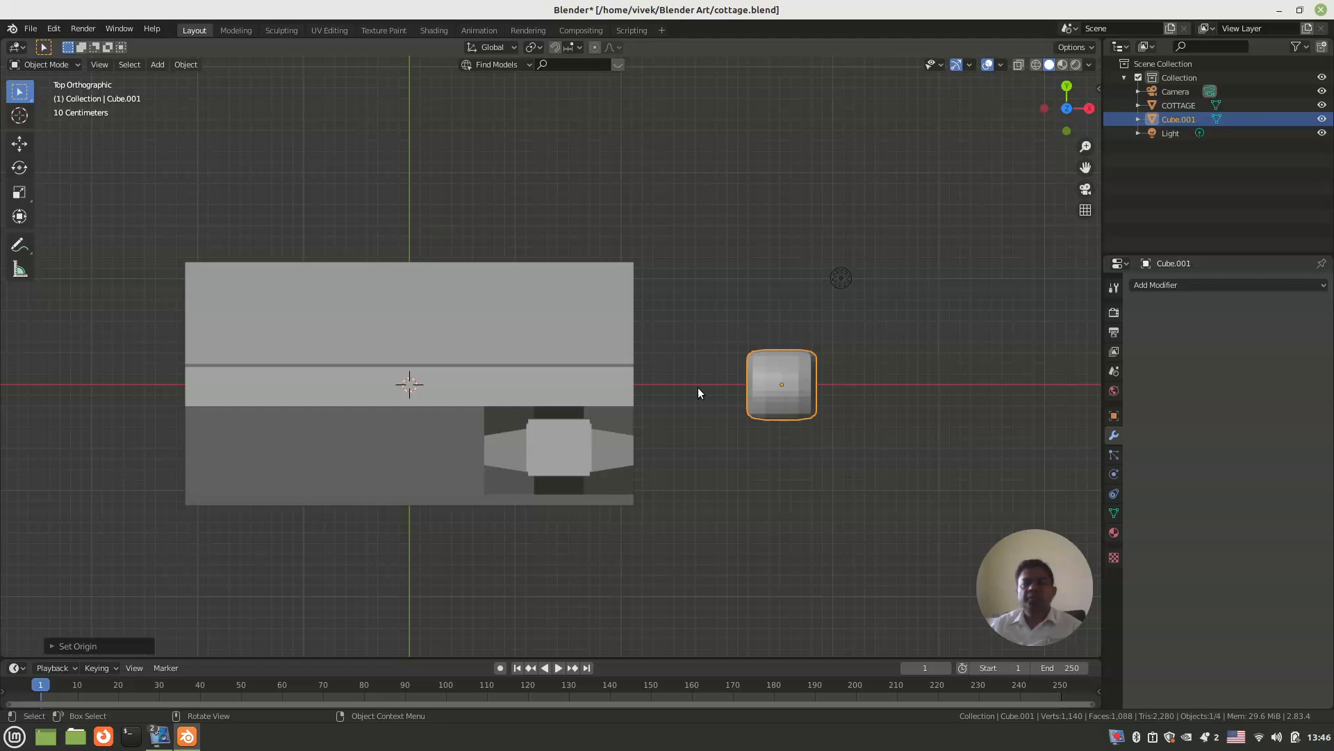
pyautogui.press('r')
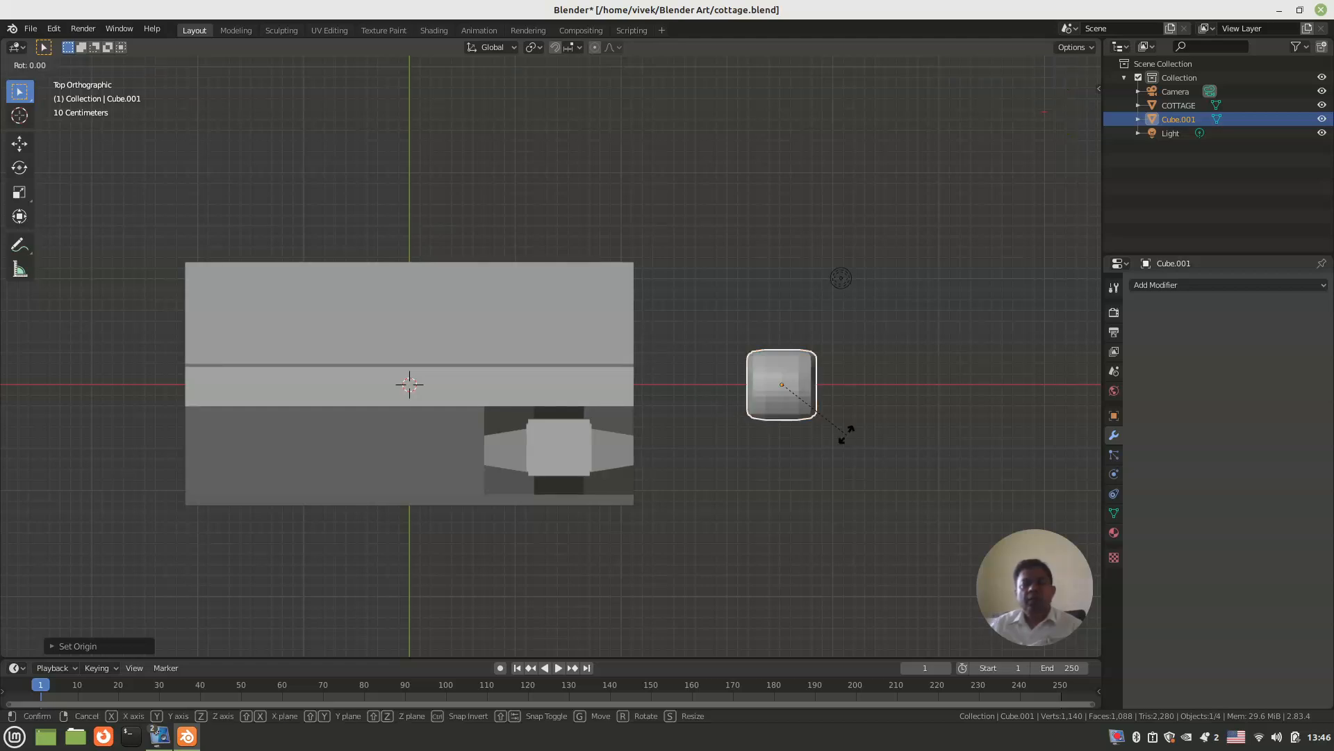
pyautogui.click(833, 321)
# Step: Move the block along X to the chimney end of the house, and along Y until it pokes through the back long wall
pyautogui.press('g')
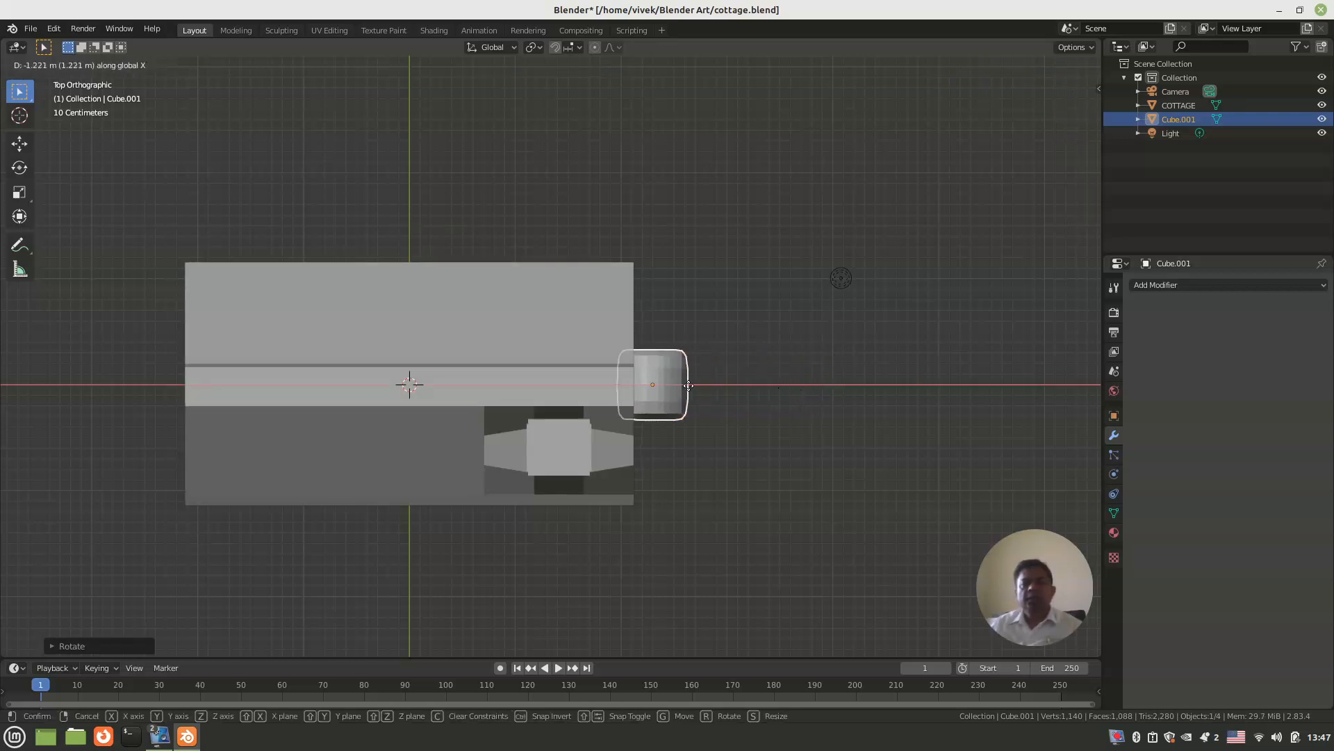
pyautogui.click(558, 383)
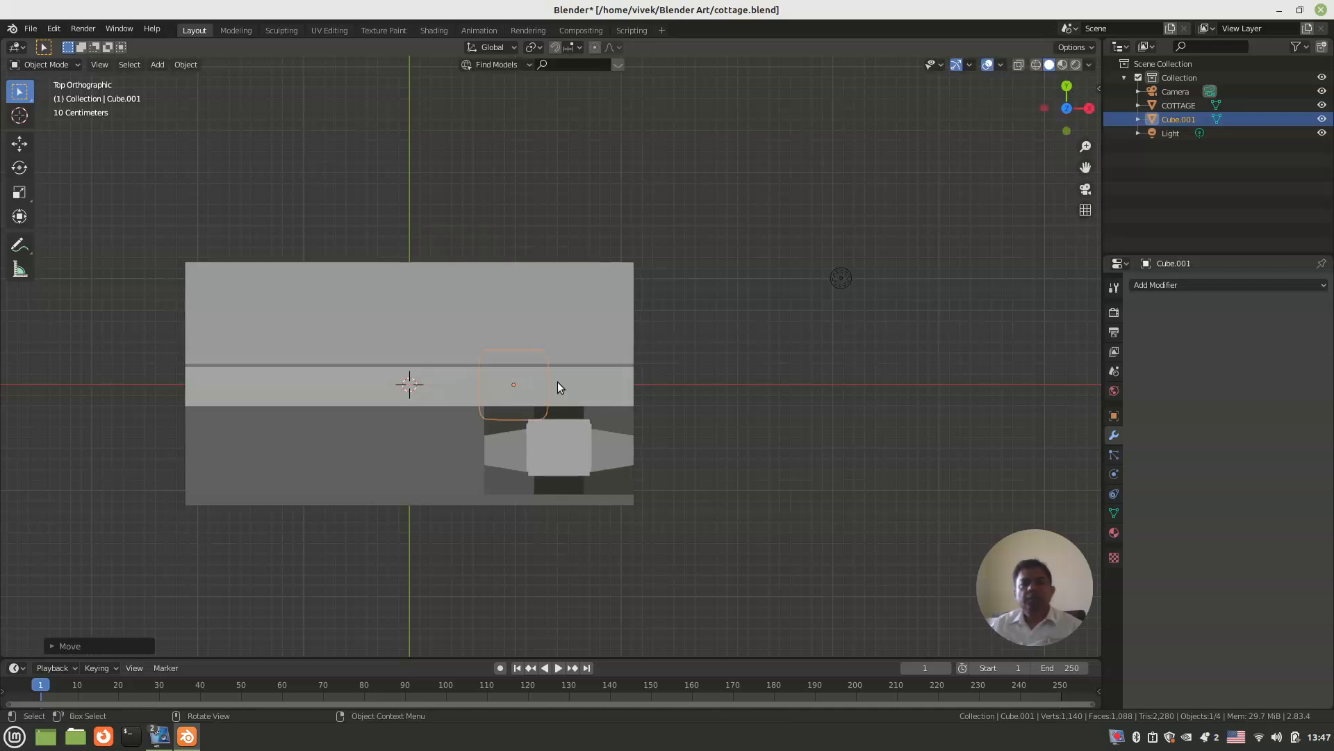
pyautogui.press('g')
pyautogui.press('y')
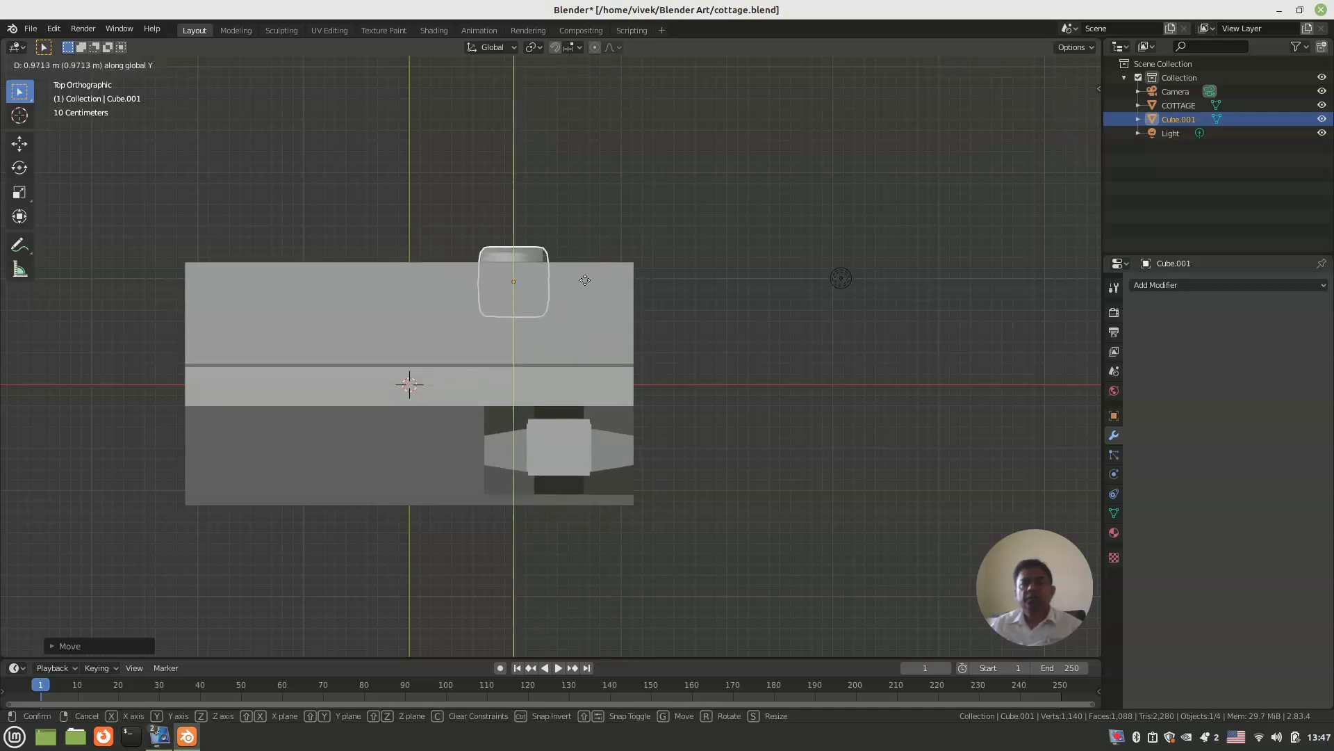
pyautogui.click(587, 264)
pyautogui.moveTo(587, 264); pyautogui.dragTo(519, 315, button='middle')
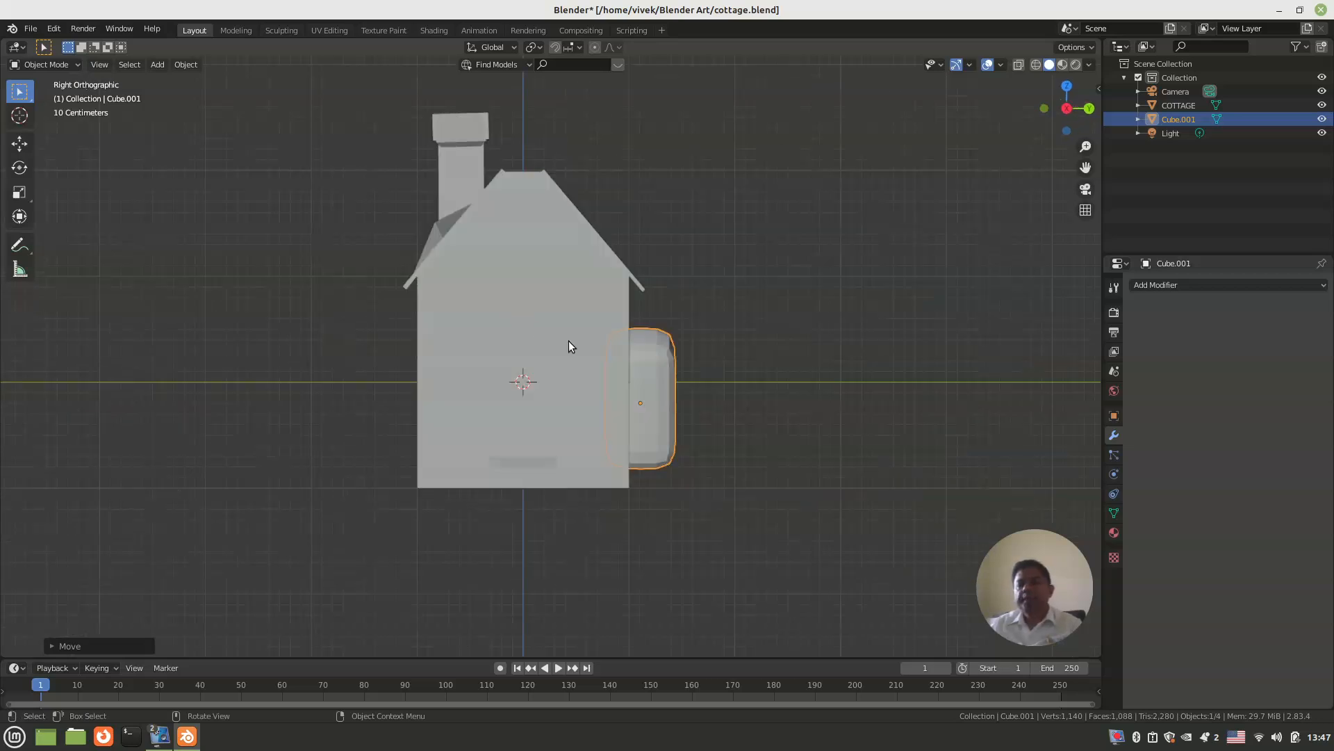
# Step: Scale the arched block down uniformly to window size on the back long wall
pyautogui.press('KP_1')
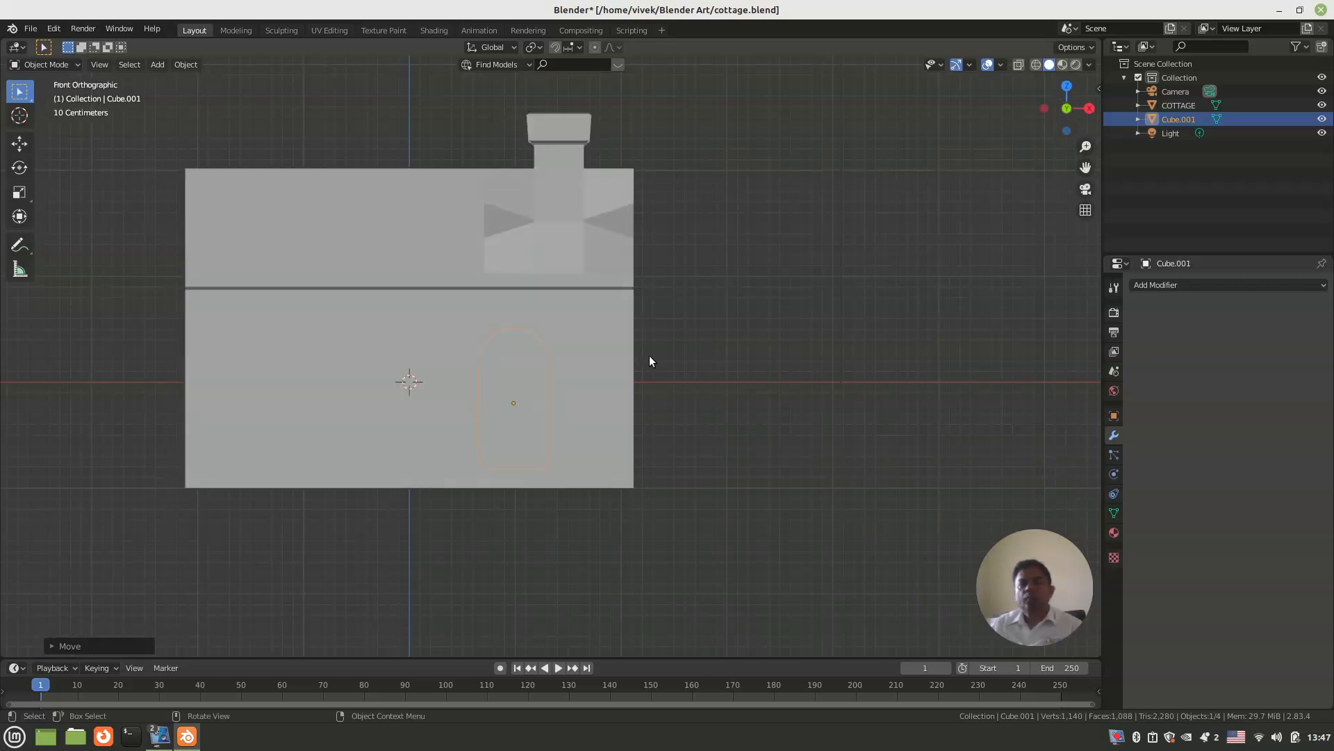
pyautogui.moveTo(742, 377); pyautogui.dragTo(448, 374, button='middle')
pyautogui.press('s')
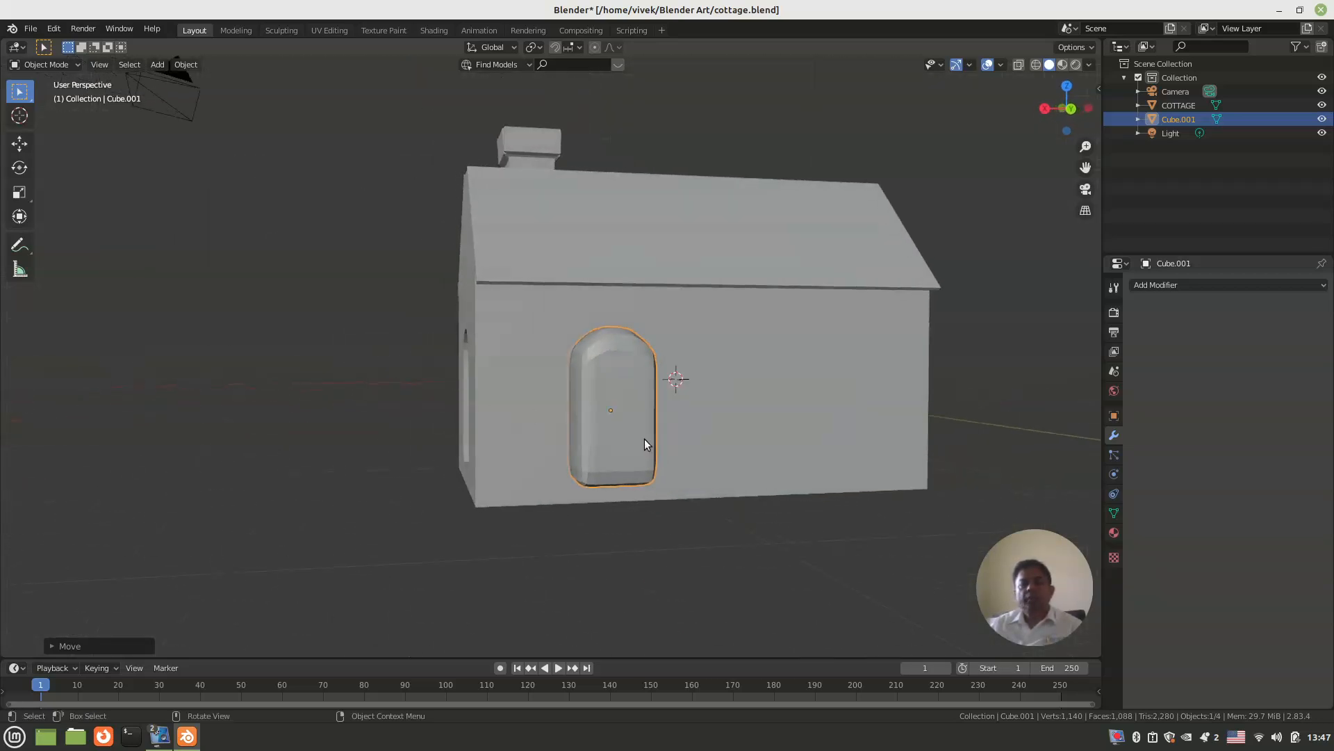
pyautogui.click(629, 431)
pyautogui.moveTo(611, 435); pyautogui.dragTo(603, 414, button='middle')
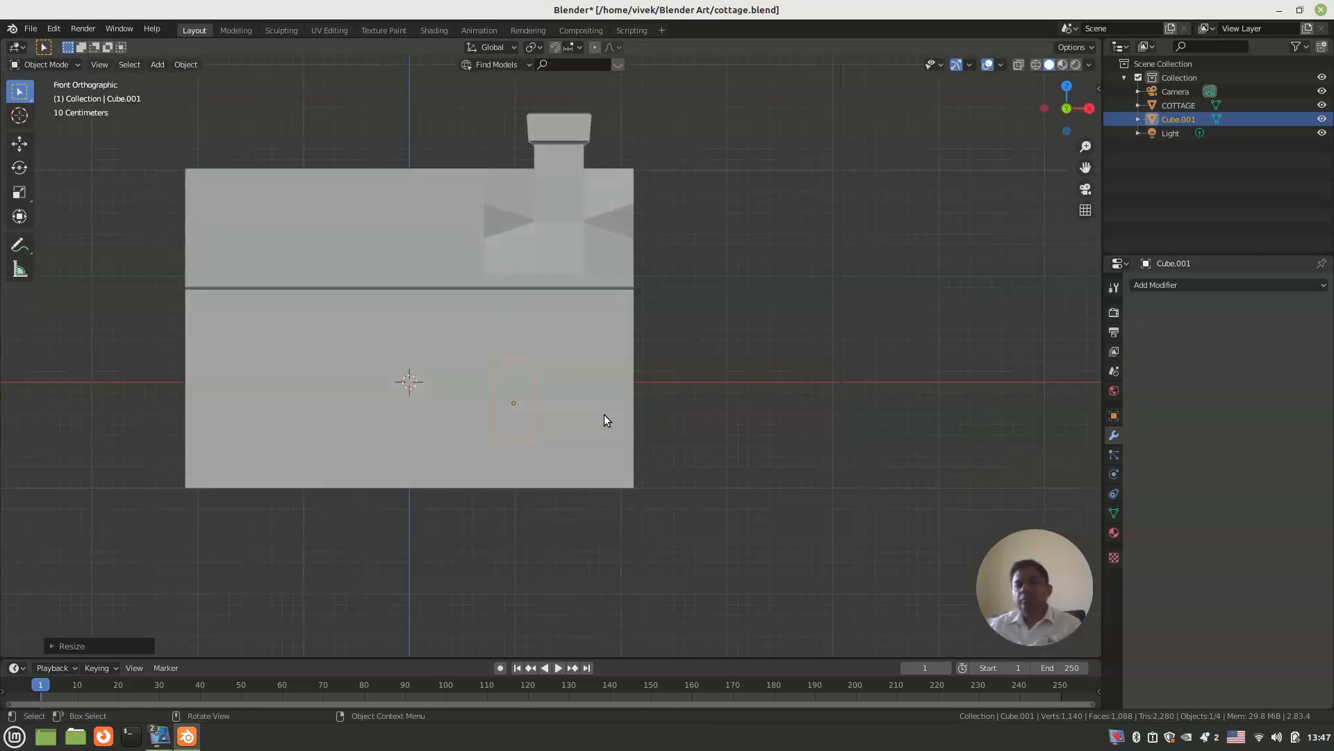
# Step: Move the window block slightly inward along Y so it cuts through the long wall
pyautogui.keyDown('alt'); pyautogui.moveTo(603, 415); pyautogui.dragTo(719, 407, button='middle'); pyautogui.keyUp('alt')
pyautogui.press('g')
pyautogui.press('y')
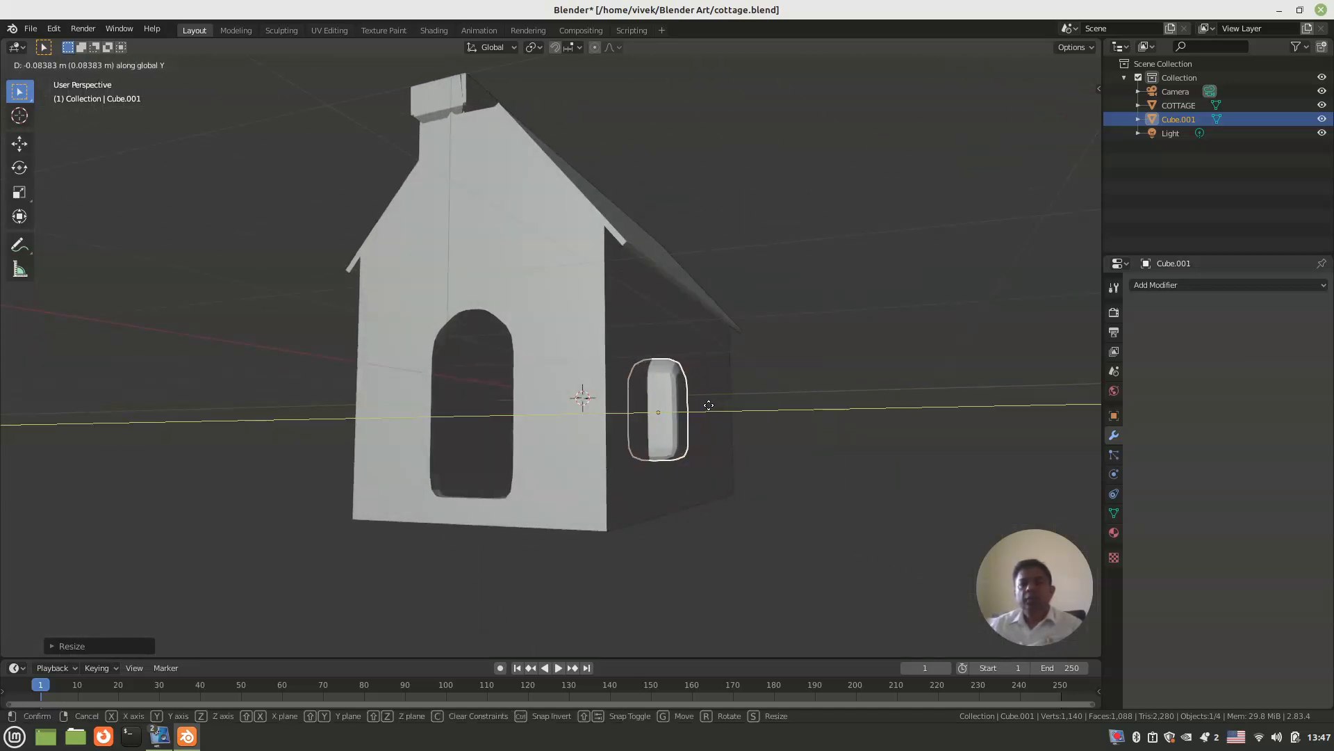
pyautogui.click(703, 405)
pyautogui.press('KP_3')
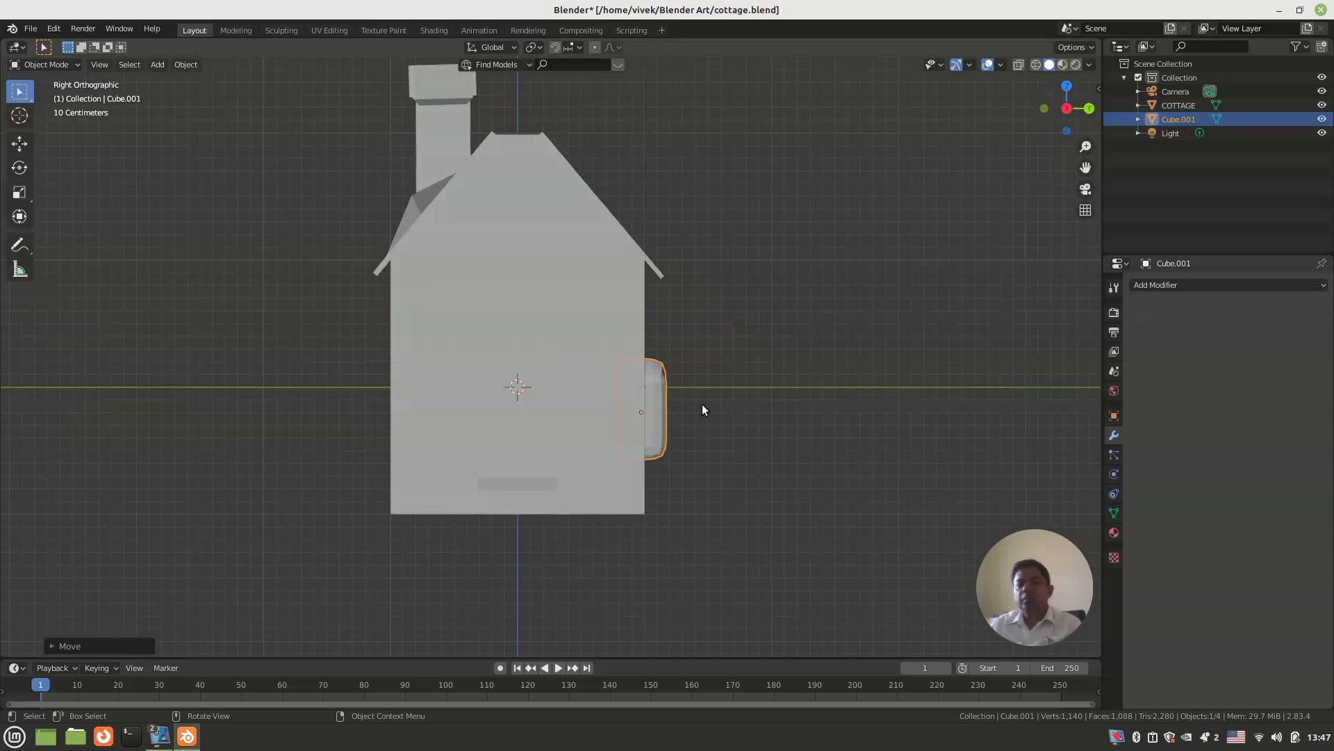
# Step: In the back view, raise the window block about 0.4 m along Z on the long wall
pyautogui.press('KP_1')
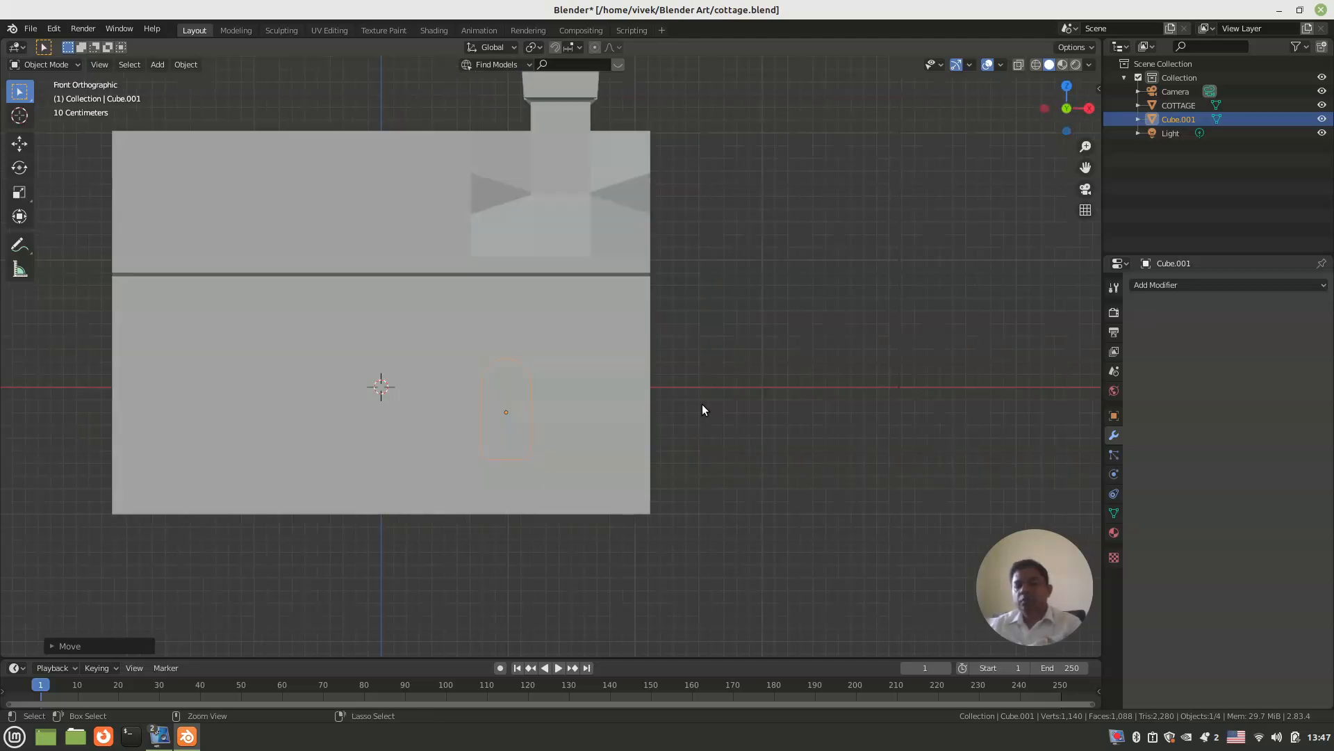
pyautogui.press('ctrl+KP_1')
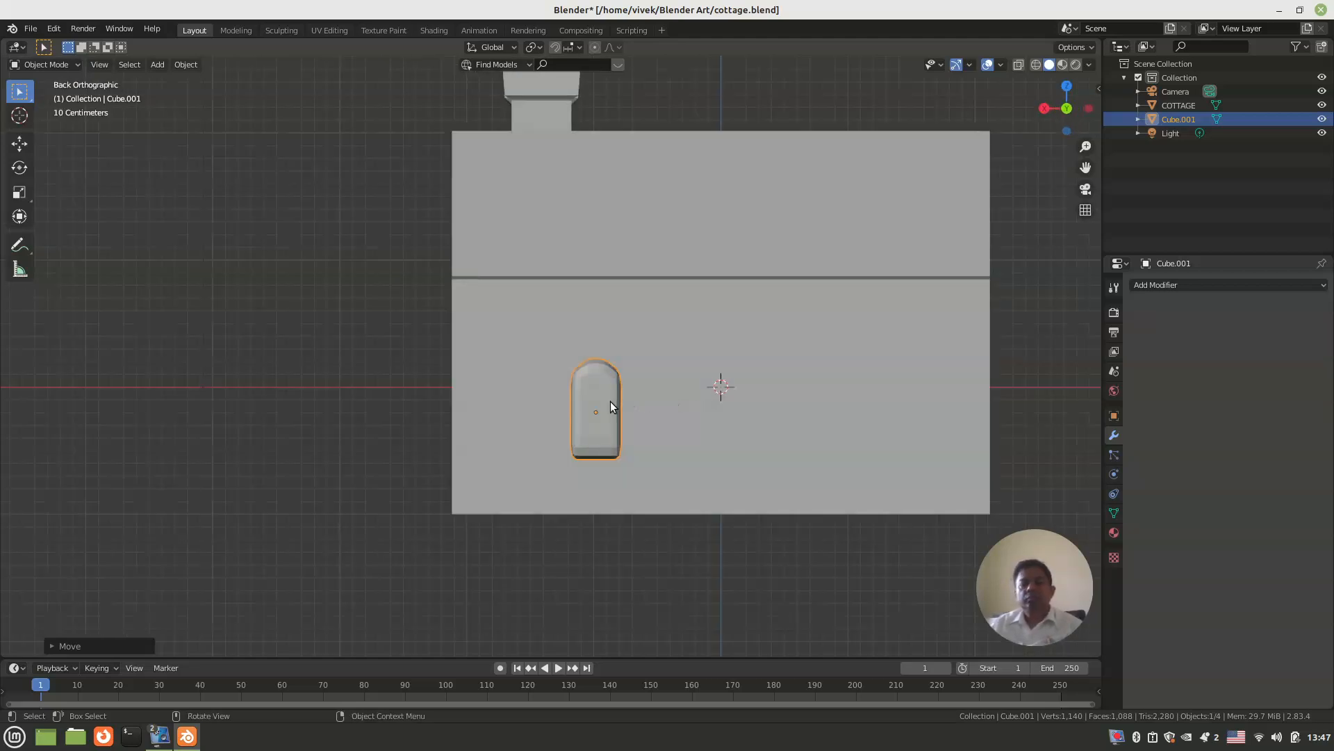
pyautogui.press('g')
pyautogui.press('z')
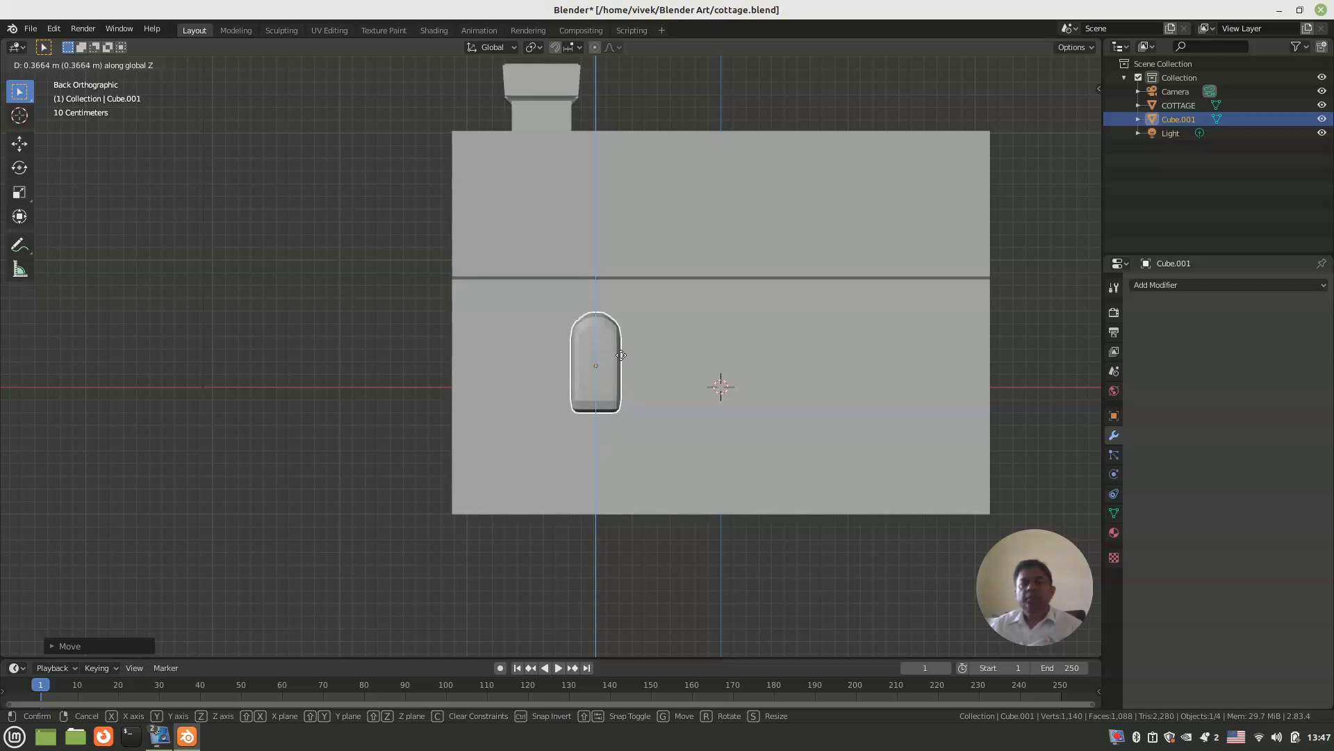
pyautogui.click(624, 344)
pyautogui.moveTo(624, 345); pyautogui.dragTo(599, 359, button='middle')
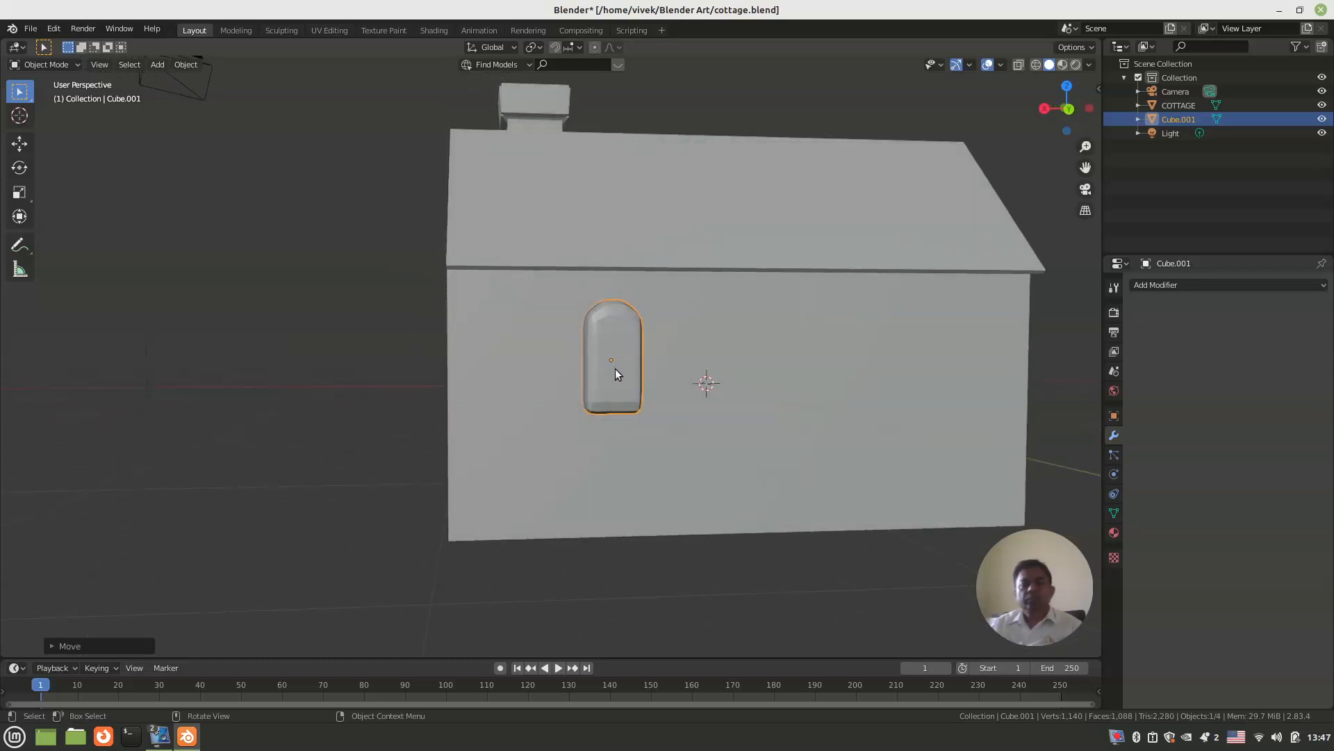
# Step: Enlarge the window block slightly and widen it along the X axis
pyautogui.press('s')
pyautogui.click(618, 369)
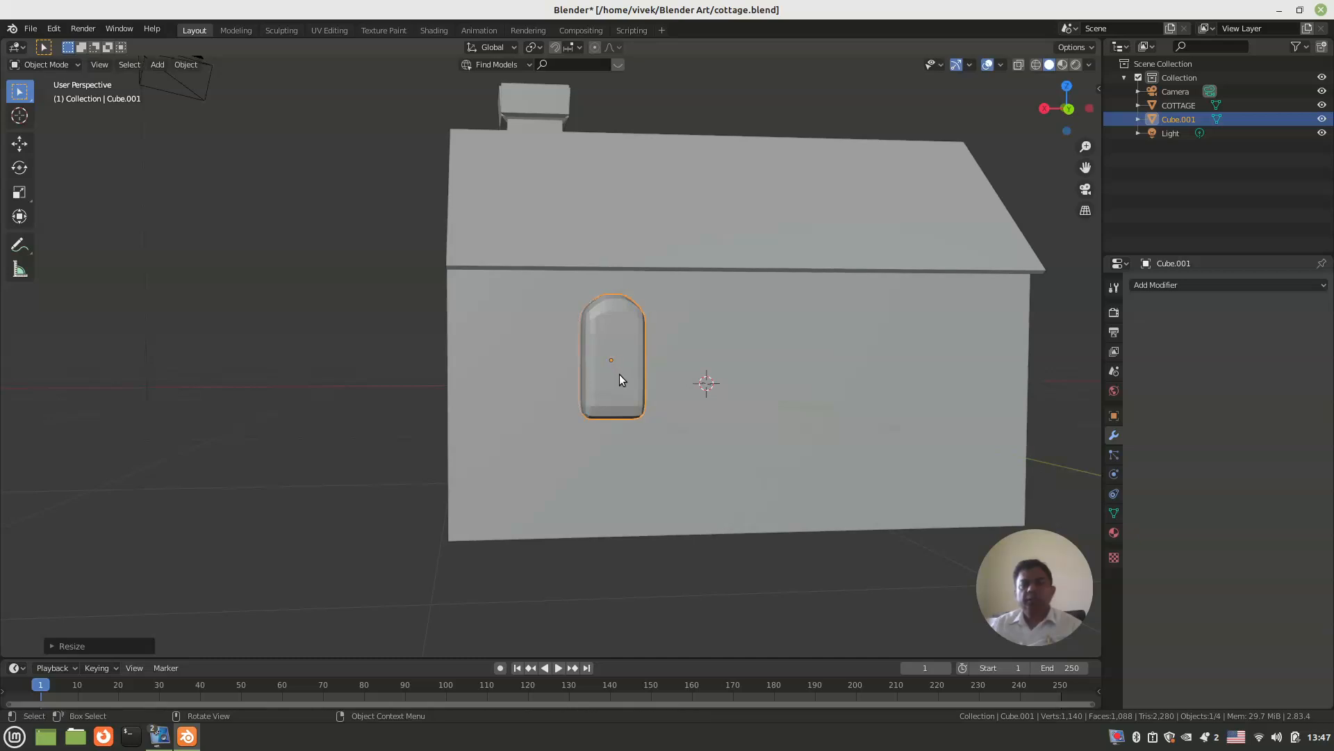
pyautogui.press('s')
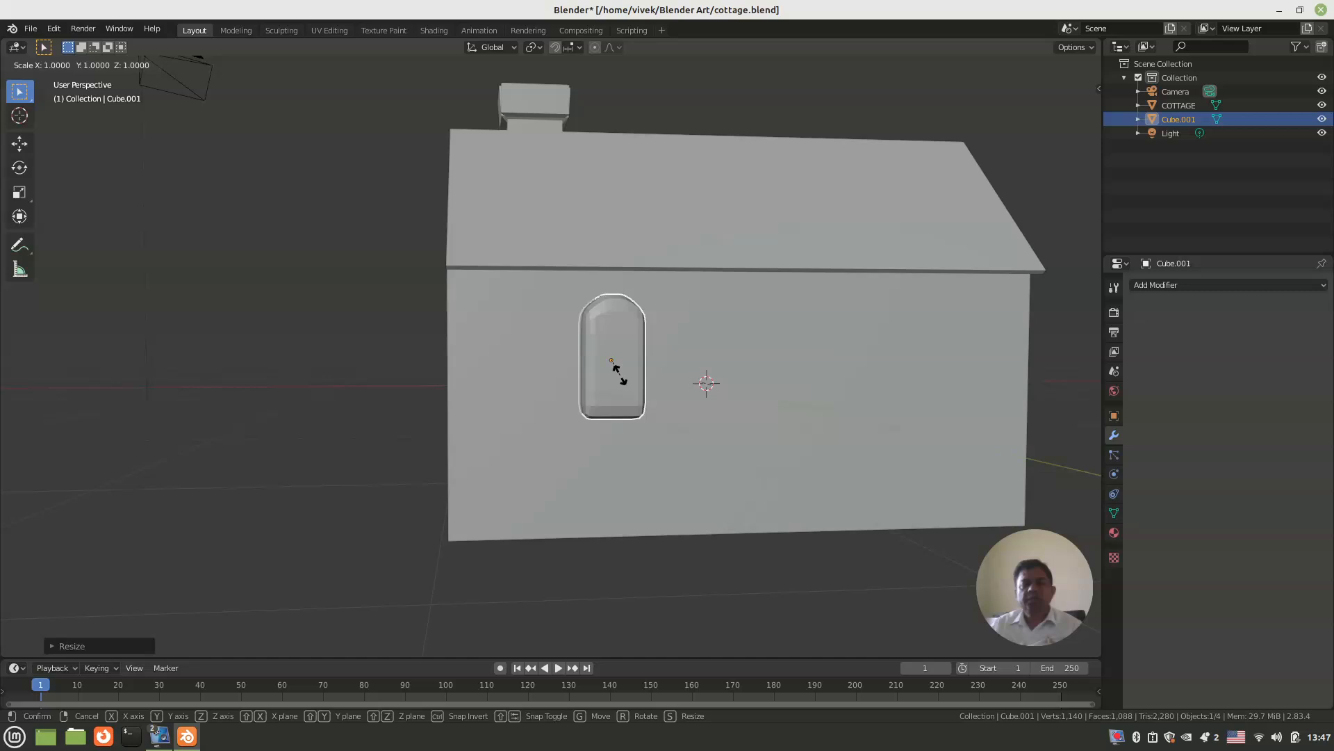
pyautogui.press('x')
pyautogui.click(625, 374)
pyautogui.moveTo(626, 374); pyautogui.dragTo(653, 398, button='middle')
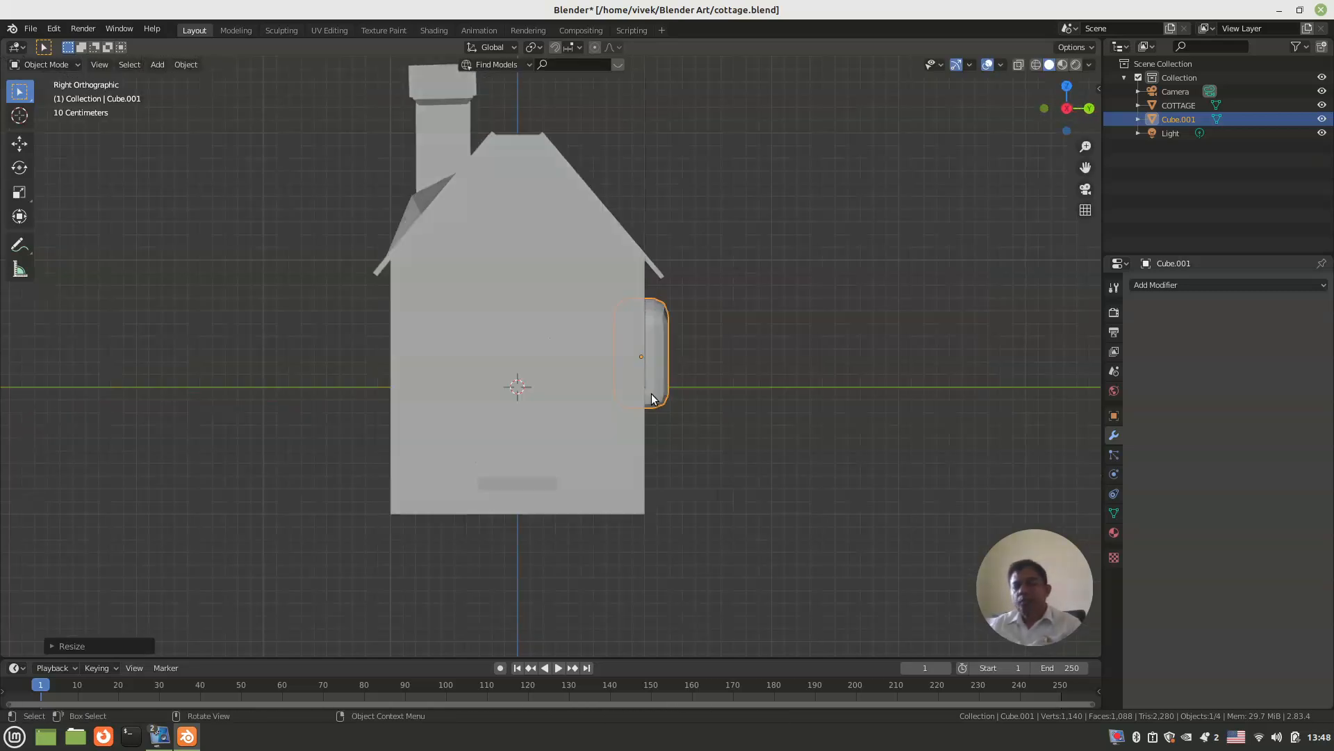
# Step: In the back view, move the window block along X toward the doorway end of the long wall
pyautogui.press('ctrl+KP_1')
pyautogui.scroll(3, 645, 390)
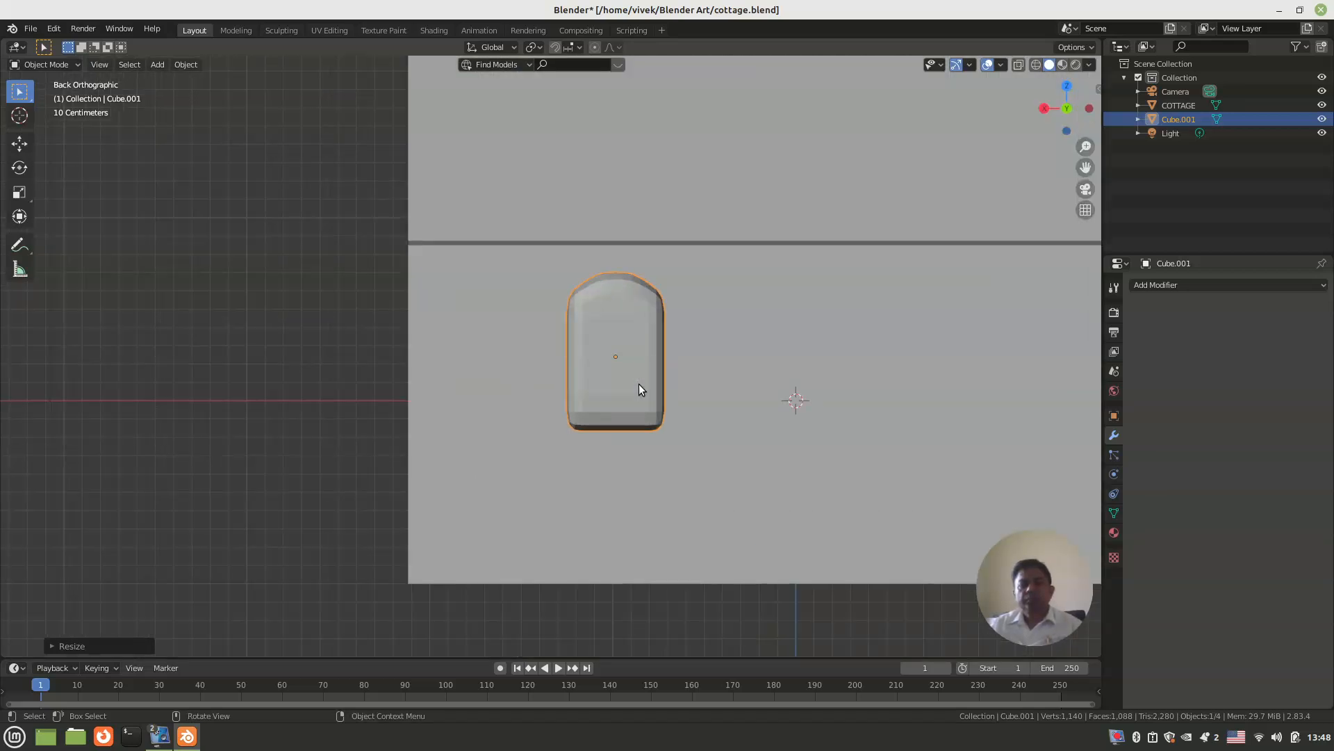
pyautogui.press('g')
pyautogui.press('x')
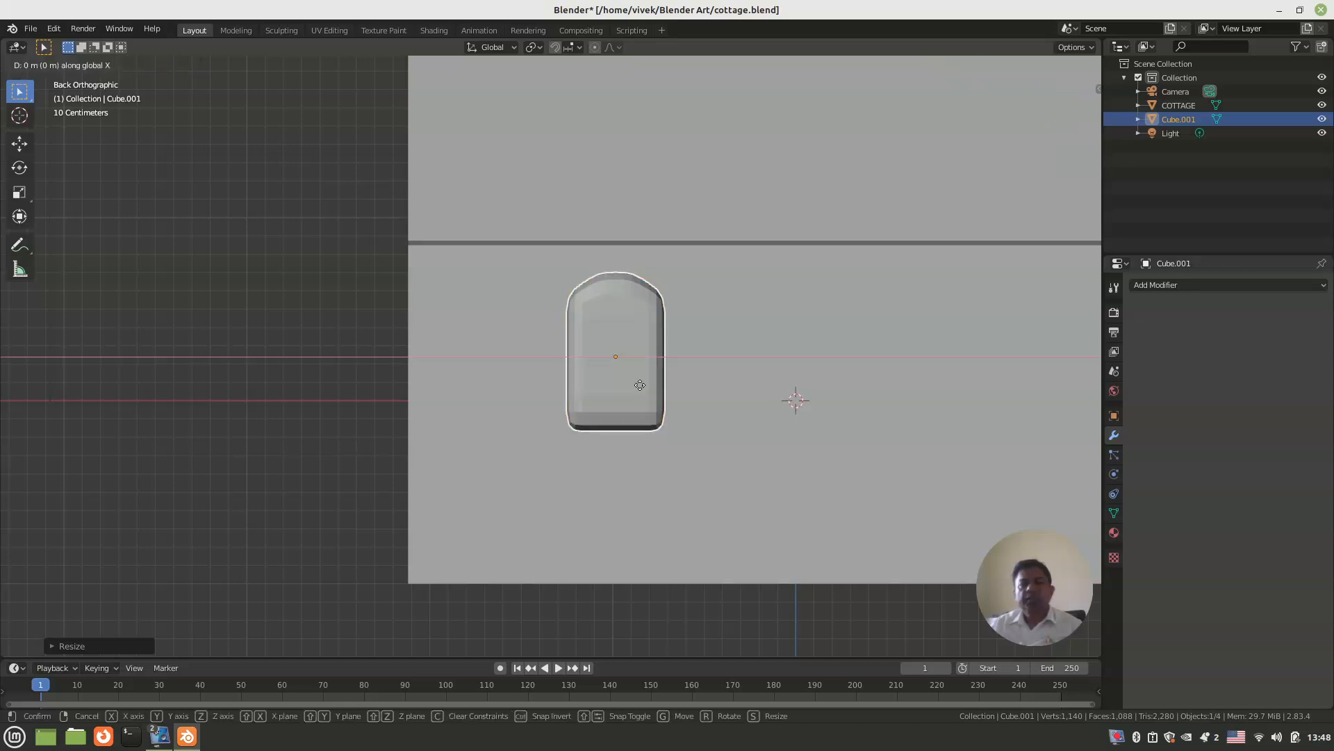
pyautogui.click(561, 387)
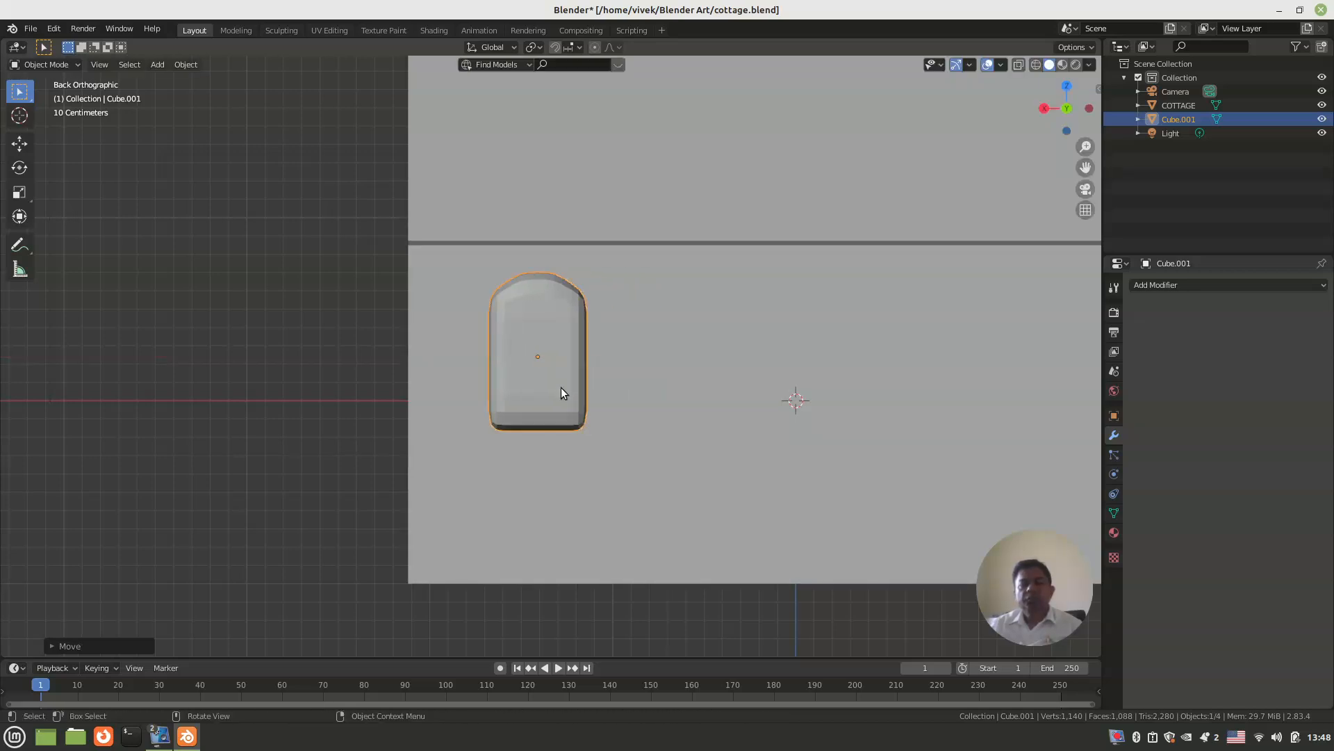
# Step: Duplicate the window block twice along X, spacing the three blocks about 1.2 m apart on the back long wall
pyautogui.hotkey('shift', 'd')
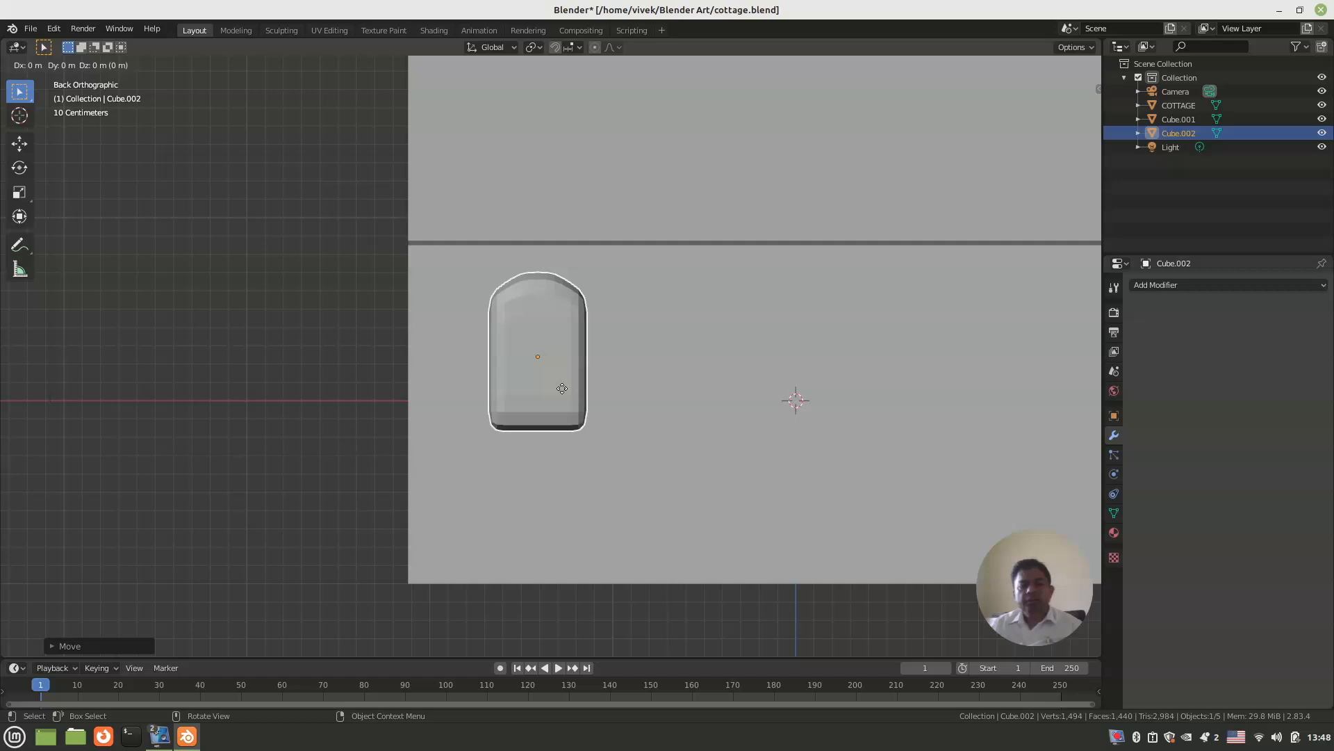
pyautogui.press('x')
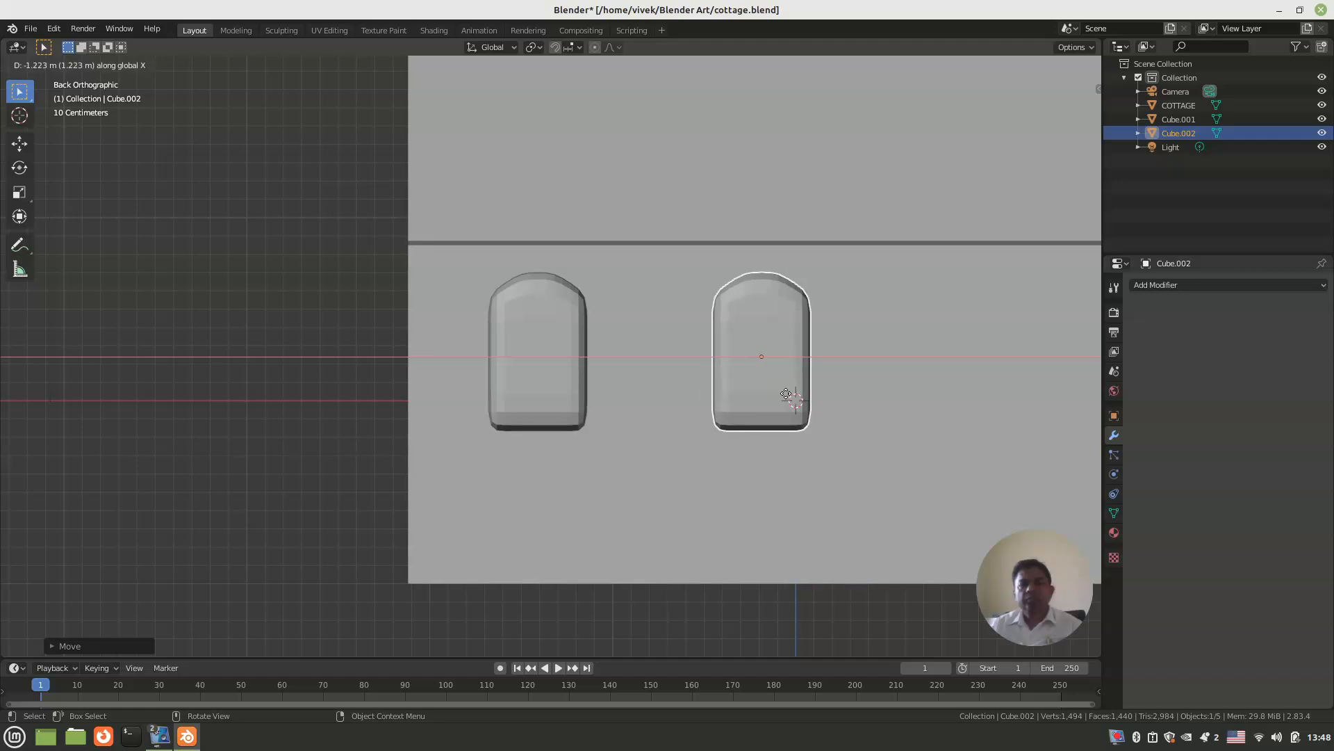
pyautogui.click(786, 394)
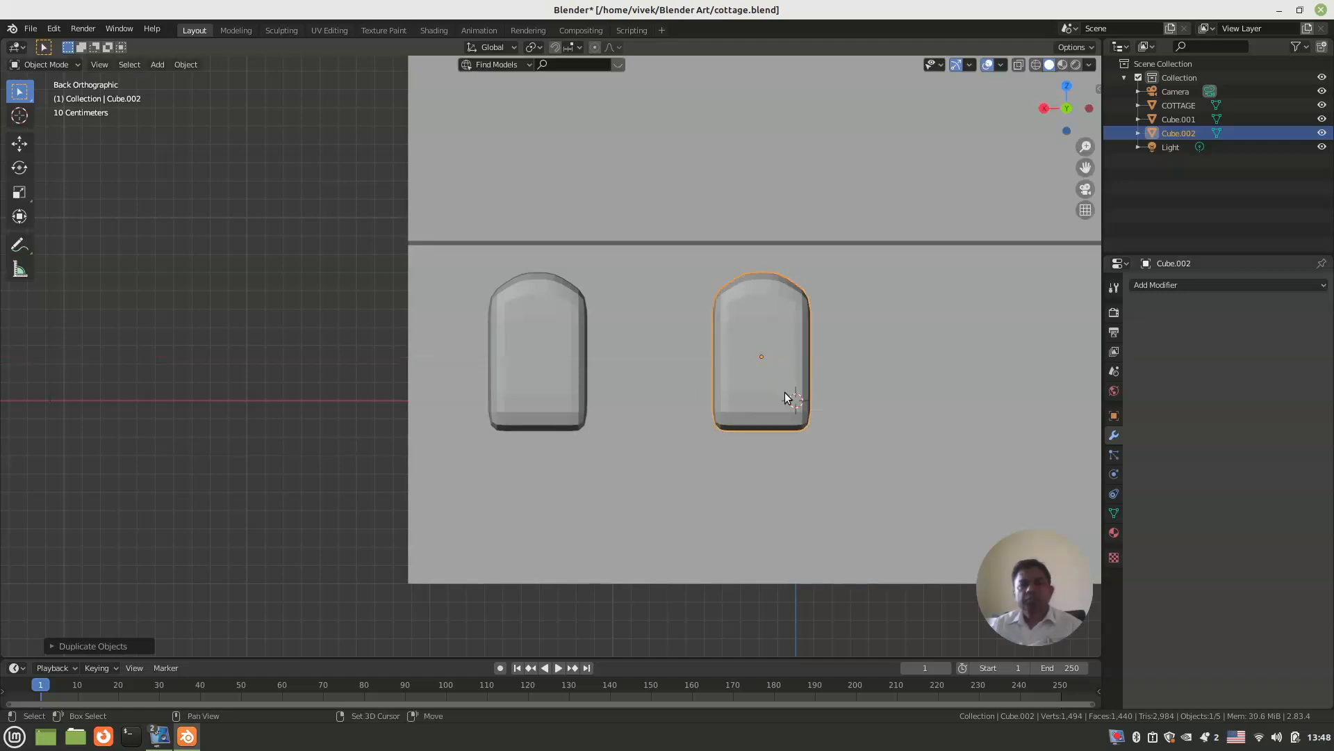
pyautogui.hotkey('shift', 'd')
pyautogui.press('x')
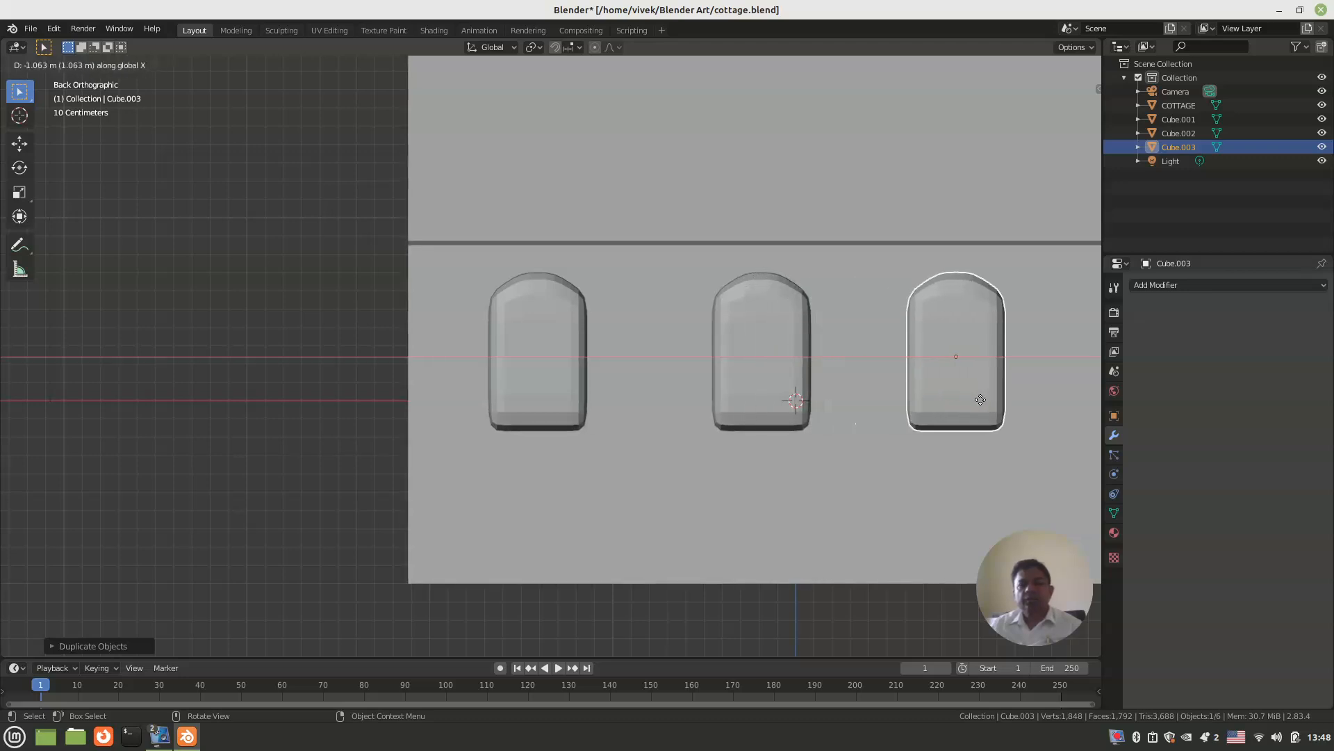
pyautogui.click(996, 399)
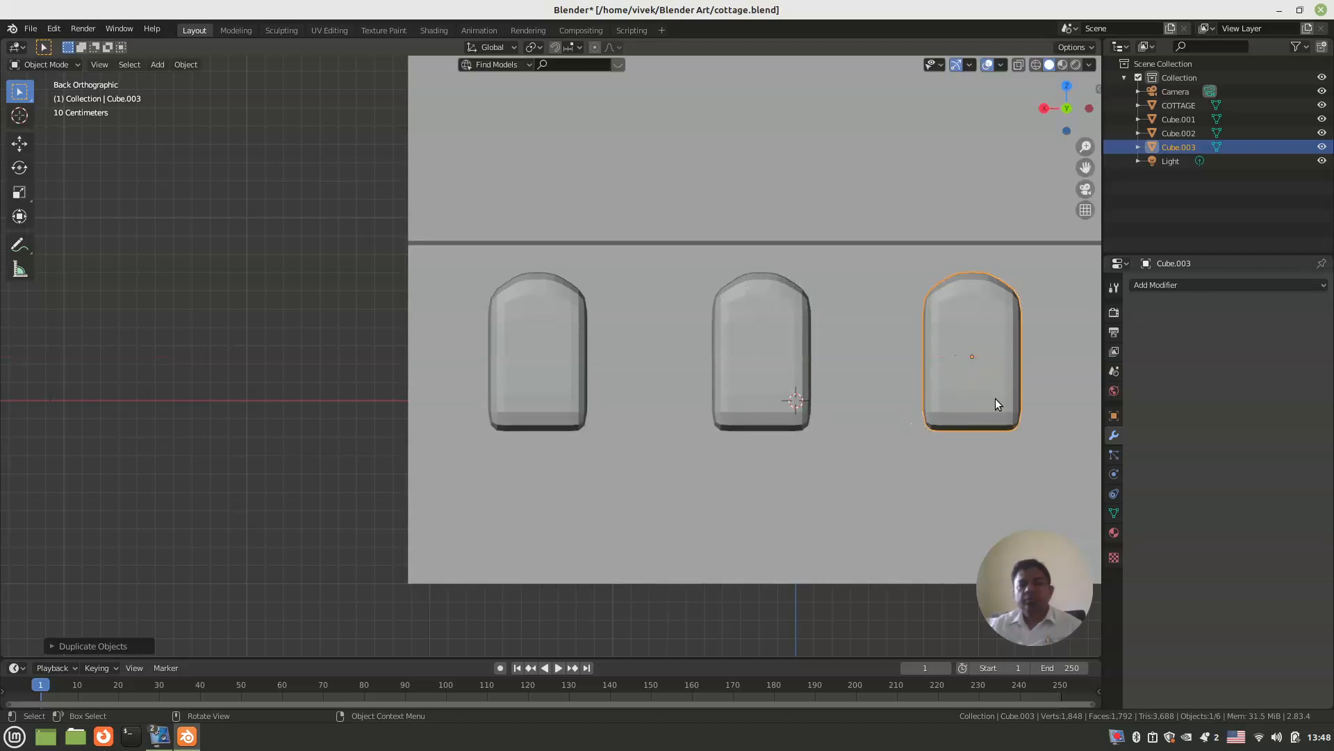
# Step: In the right view, duplicate the third window block about 2 m along Y onto the opposite long wall
pyautogui.scroll(-5, 995, 398)
pyautogui.moveTo(899, 376); pyautogui.dragTo(657, 393, button='middle')
pyautogui.scroll(-4, 747, 399)
pyautogui.press('KP_1')
pyautogui.press('KP_3')
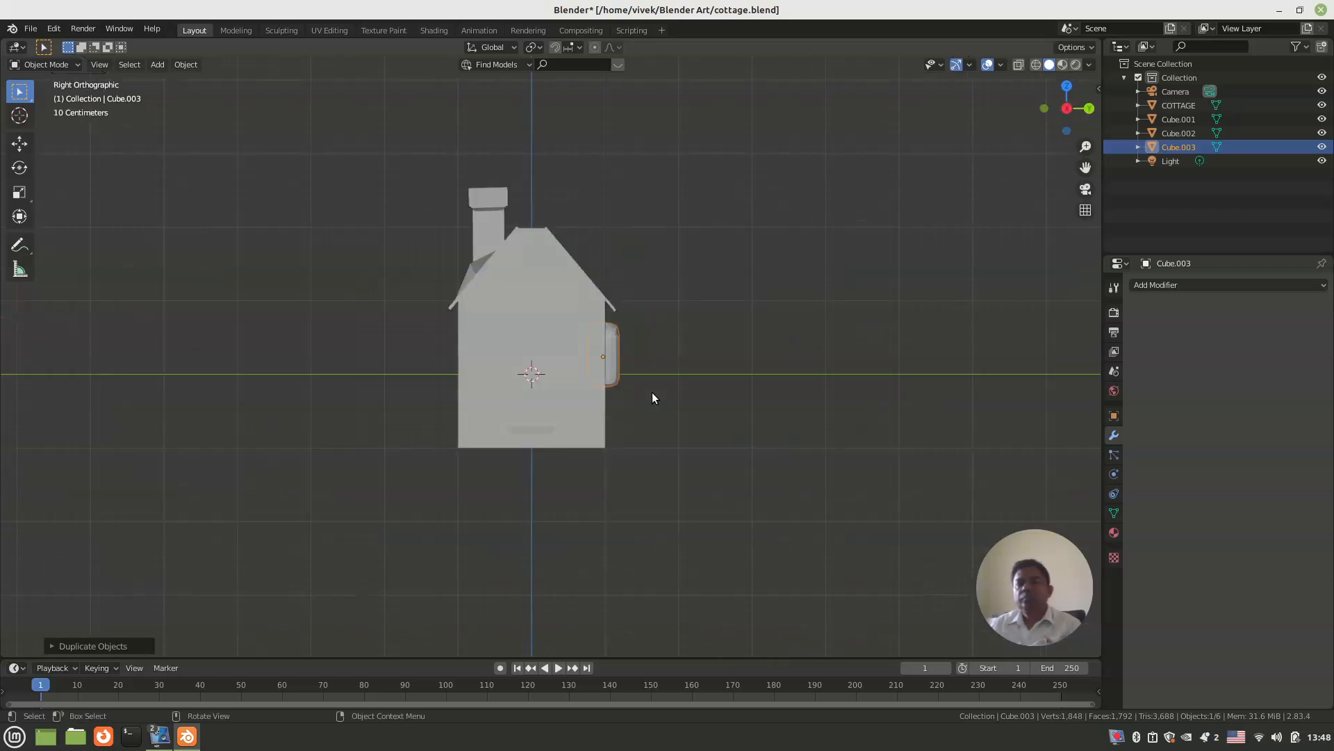
pyautogui.scroll(3, 652, 394)
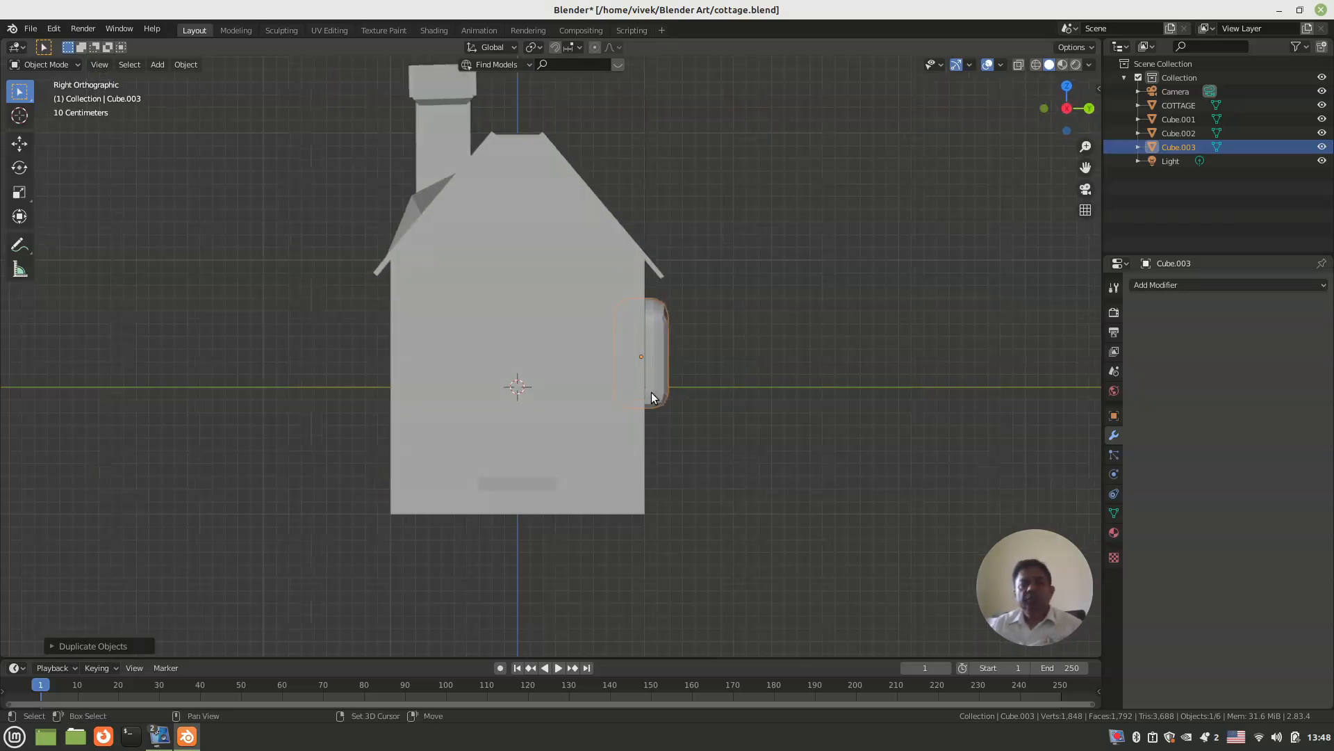
pyautogui.hotkey('shift', 'd')
pyautogui.press('y')
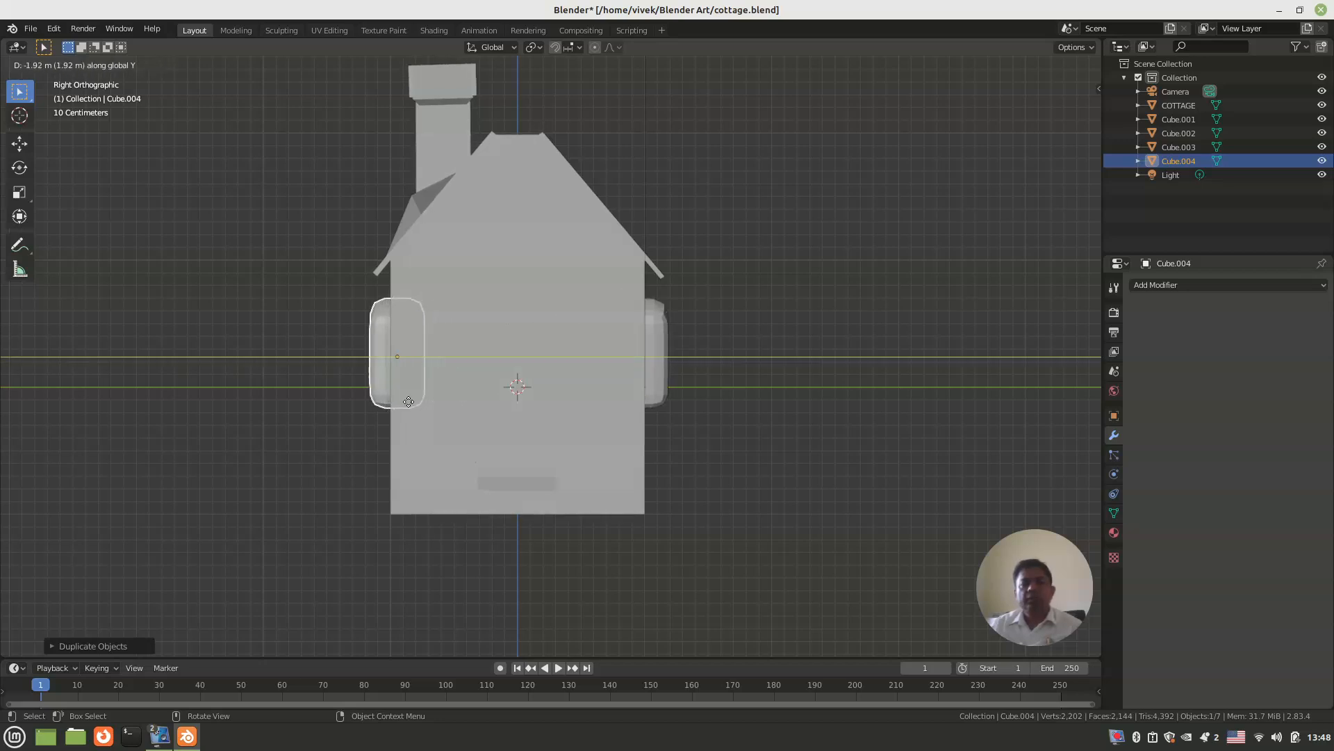
pyautogui.click(389, 399)
# Step: In the front view, duplicate the front wall's window block about 1.14 m along X toward the chimney
pyautogui.moveTo(349, 392); pyautogui.dragTo(524, 395, button='middle')
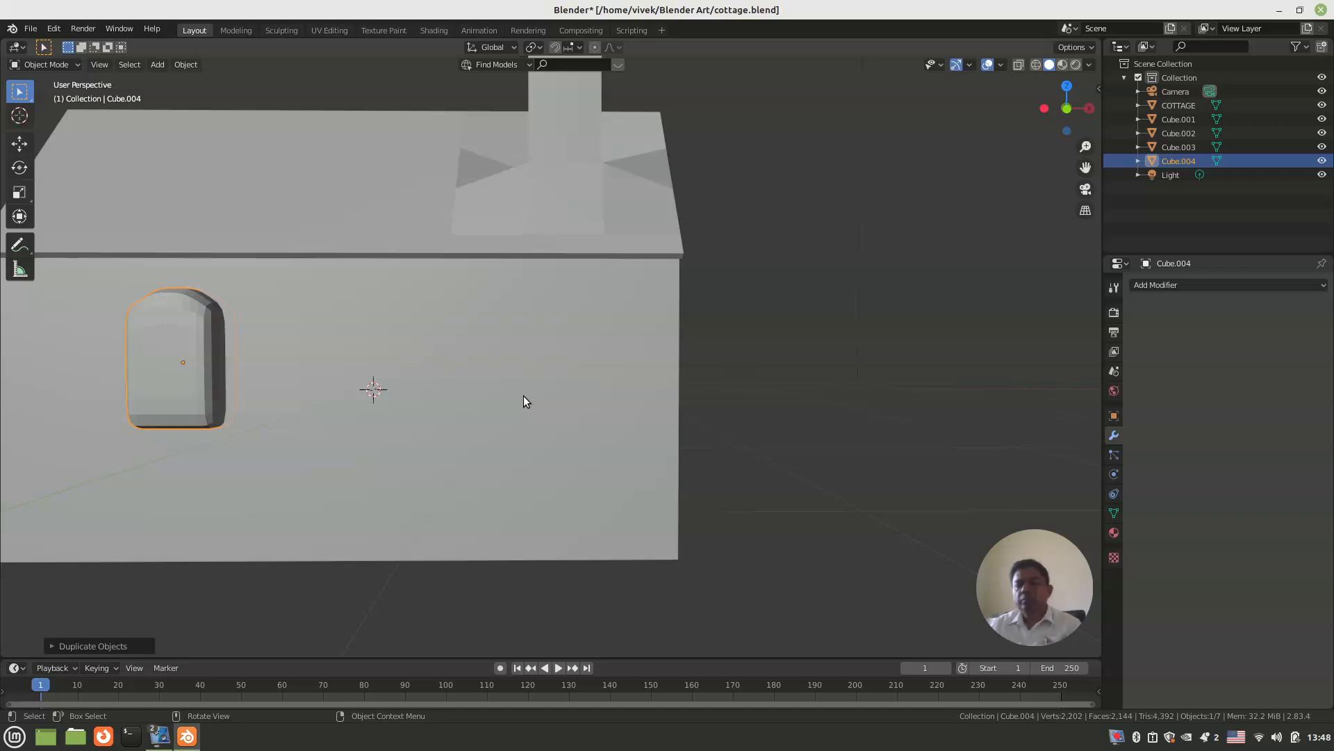
pyautogui.press('KP_1')
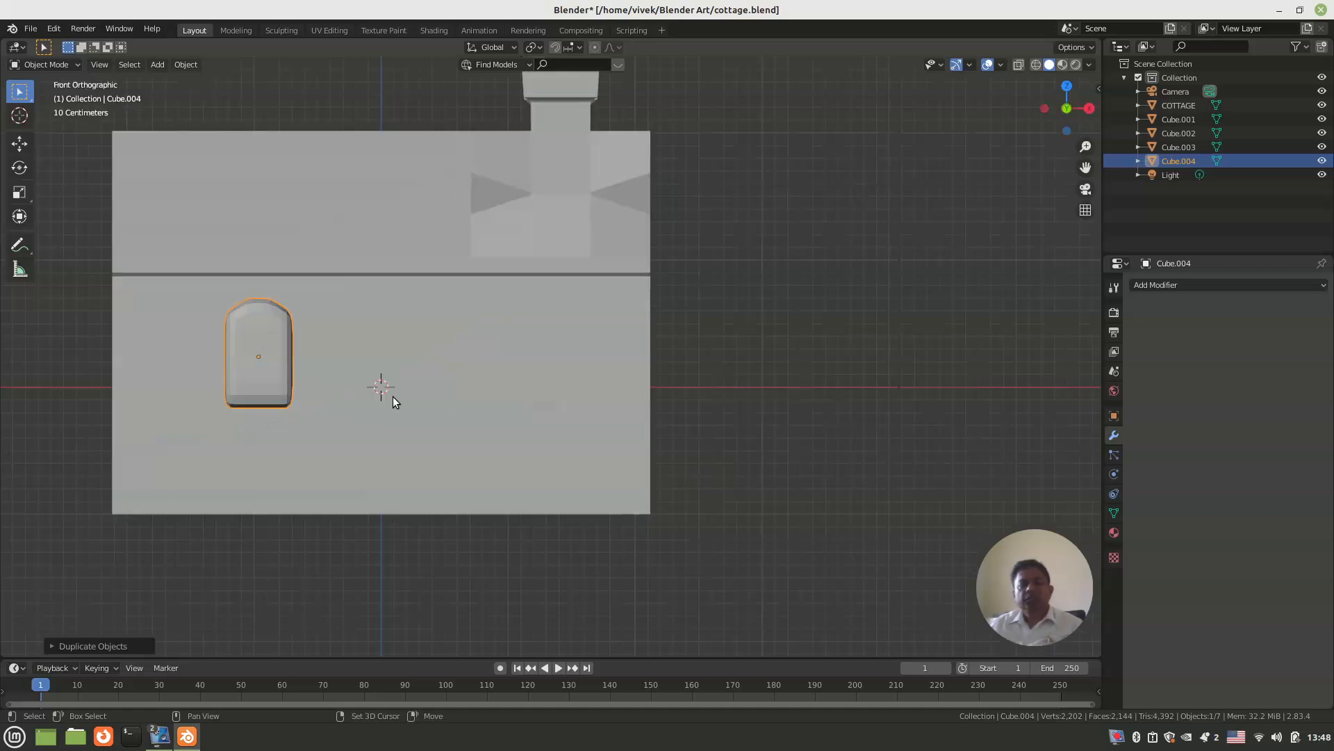
pyautogui.hotkey('shift', 'd')
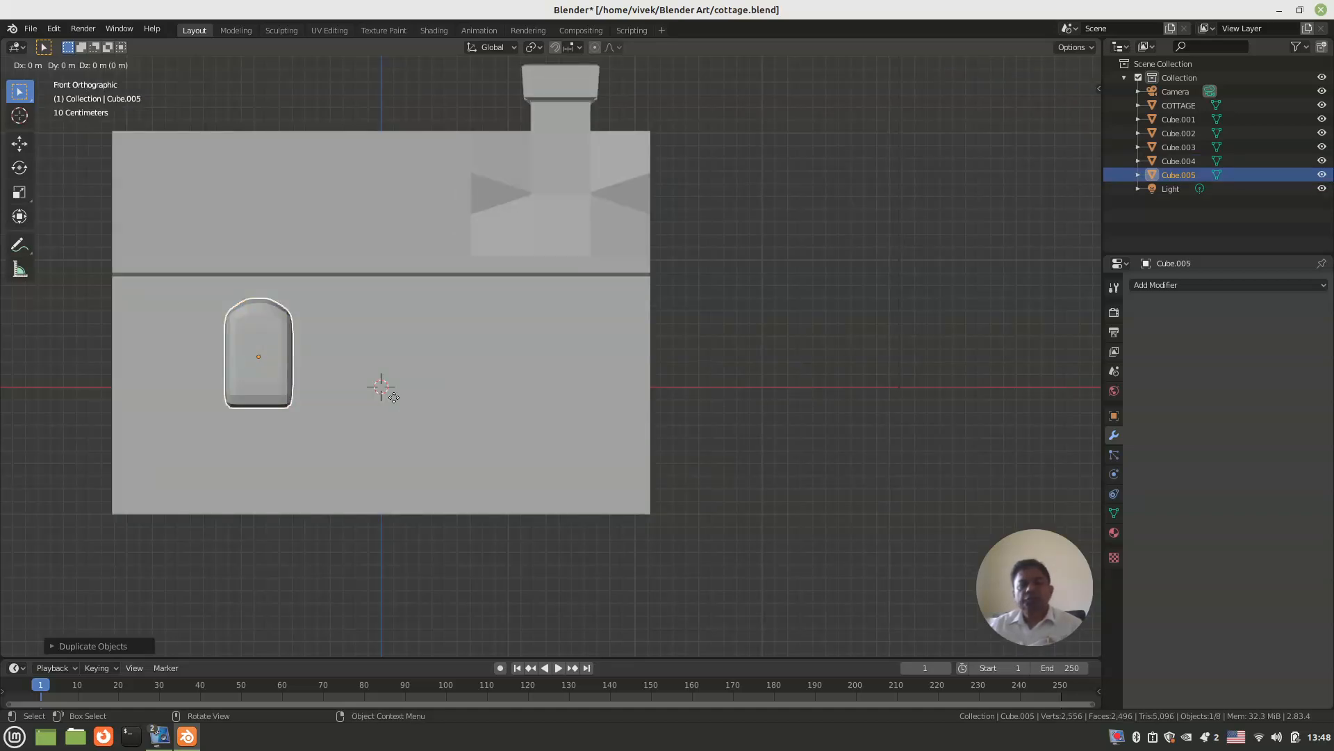
pyautogui.press('x')
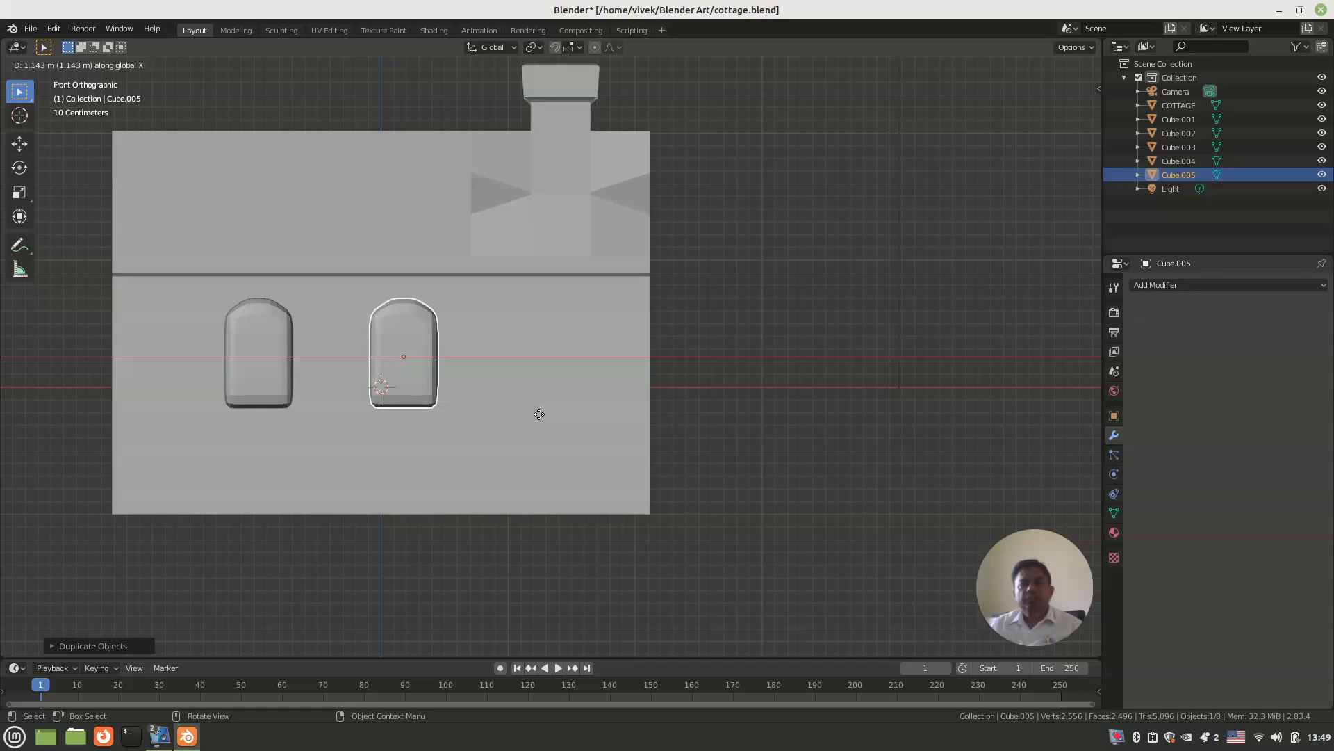
pyautogui.click(539, 415)
# Step: Add a Boolean modifier with the Difference operation to the COTTAGE object
pyautogui.scroll(-3, 538, 413)
pyautogui.moveTo(538, 412); pyautogui.dragTo(303, 423, button='middle')
pyautogui.scroll(1, 304, 425)
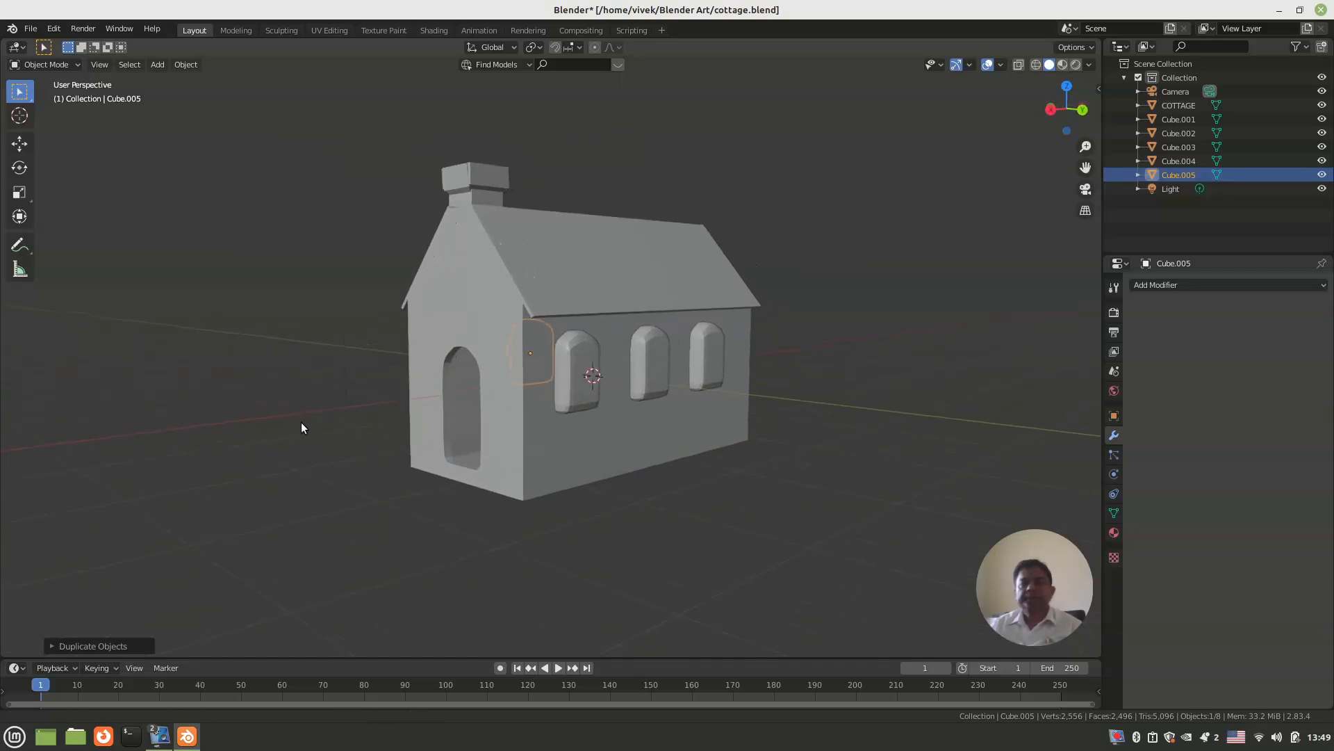
pyautogui.scroll(1, 363, 426)
pyautogui.click(544, 261)
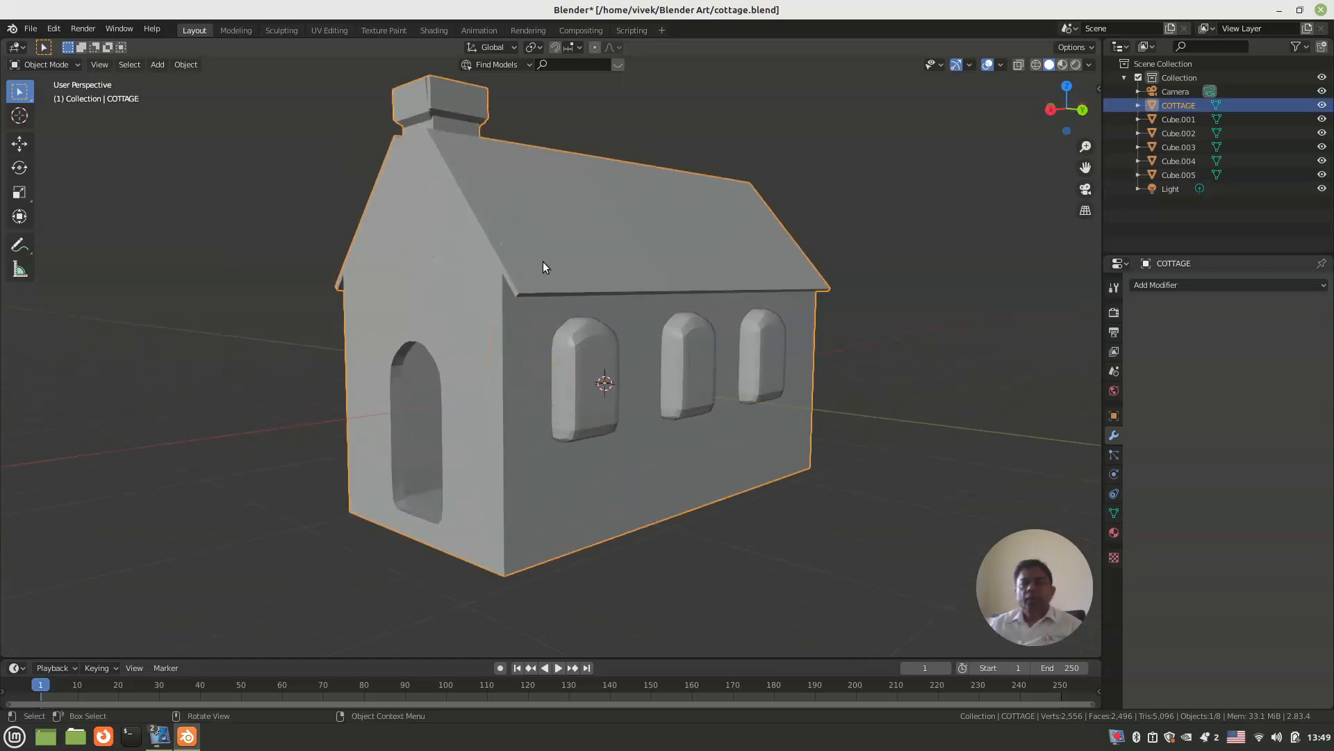
pyautogui.moveTo(253, 343); pyautogui.dragTo(403, 385, button='middle')
pyautogui.scroll(-4, 535, 351)
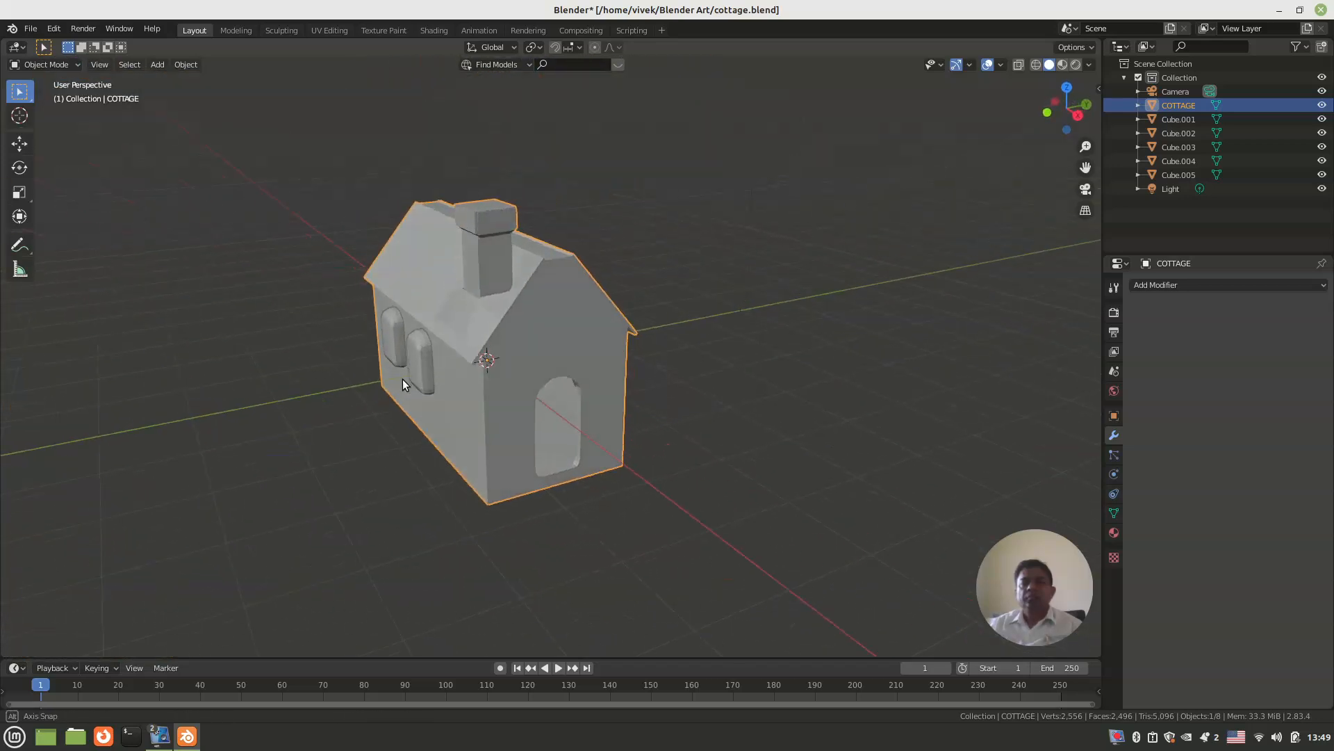
pyautogui.click(1162, 285)
pyautogui.click(1060, 345)
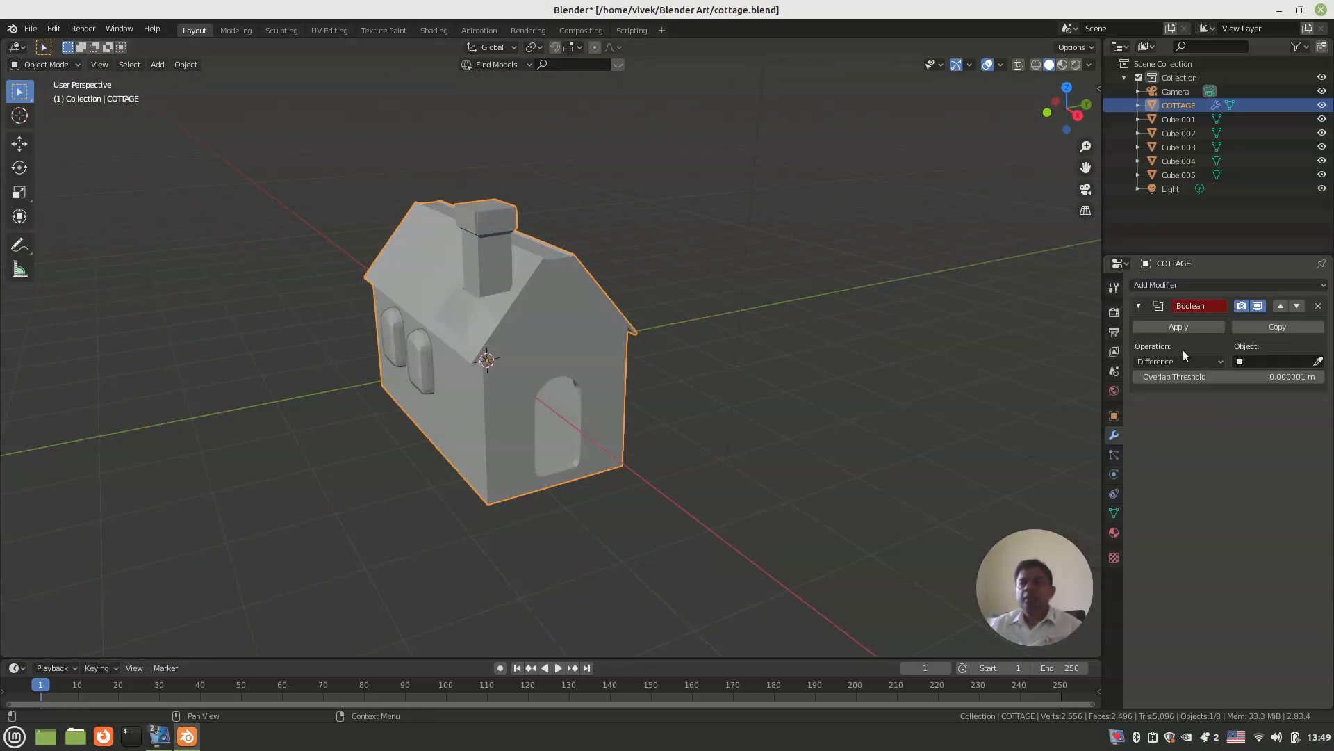
# Step: Apply the Boolean difference with Cube.001 as the cutter object, and delete that window block
pyautogui.click(1276, 360)
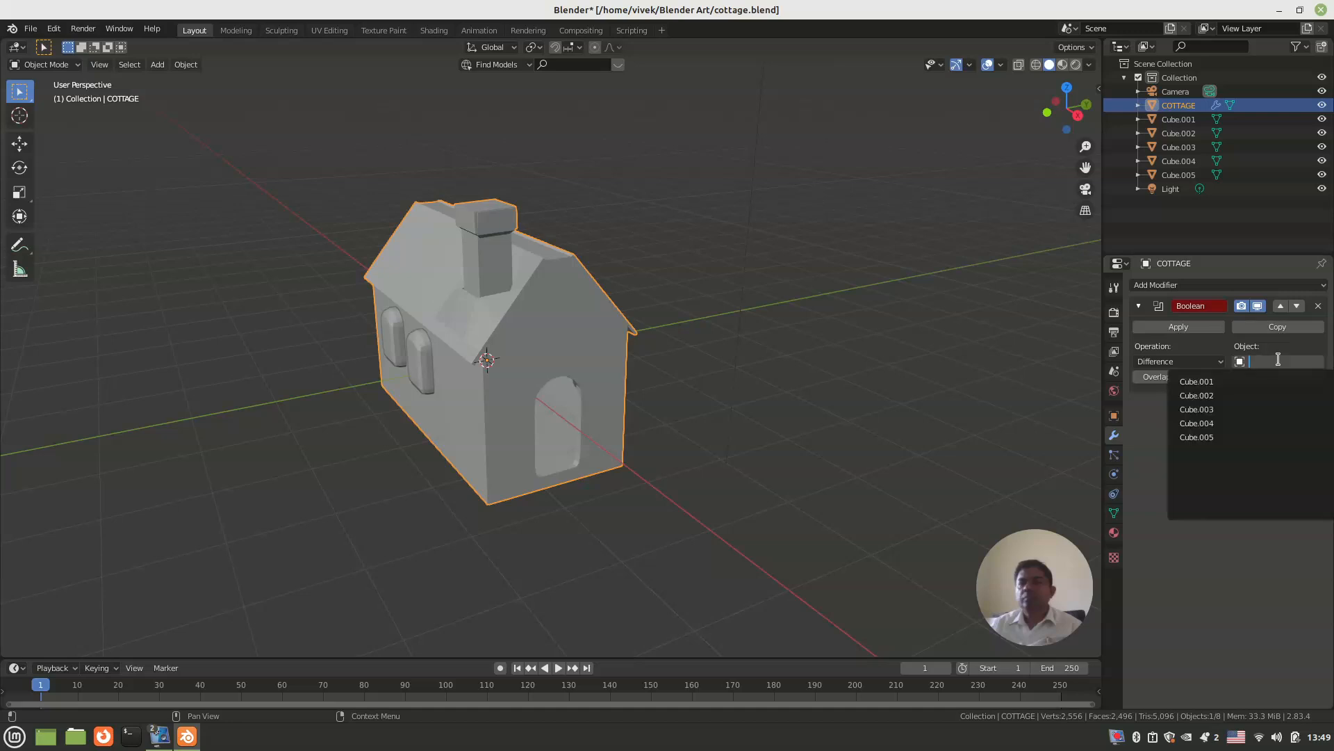
pyautogui.click(1229, 380)
pyautogui.moveTo(955, 370); pyautogui.dragTo(758, 364, button='middle')
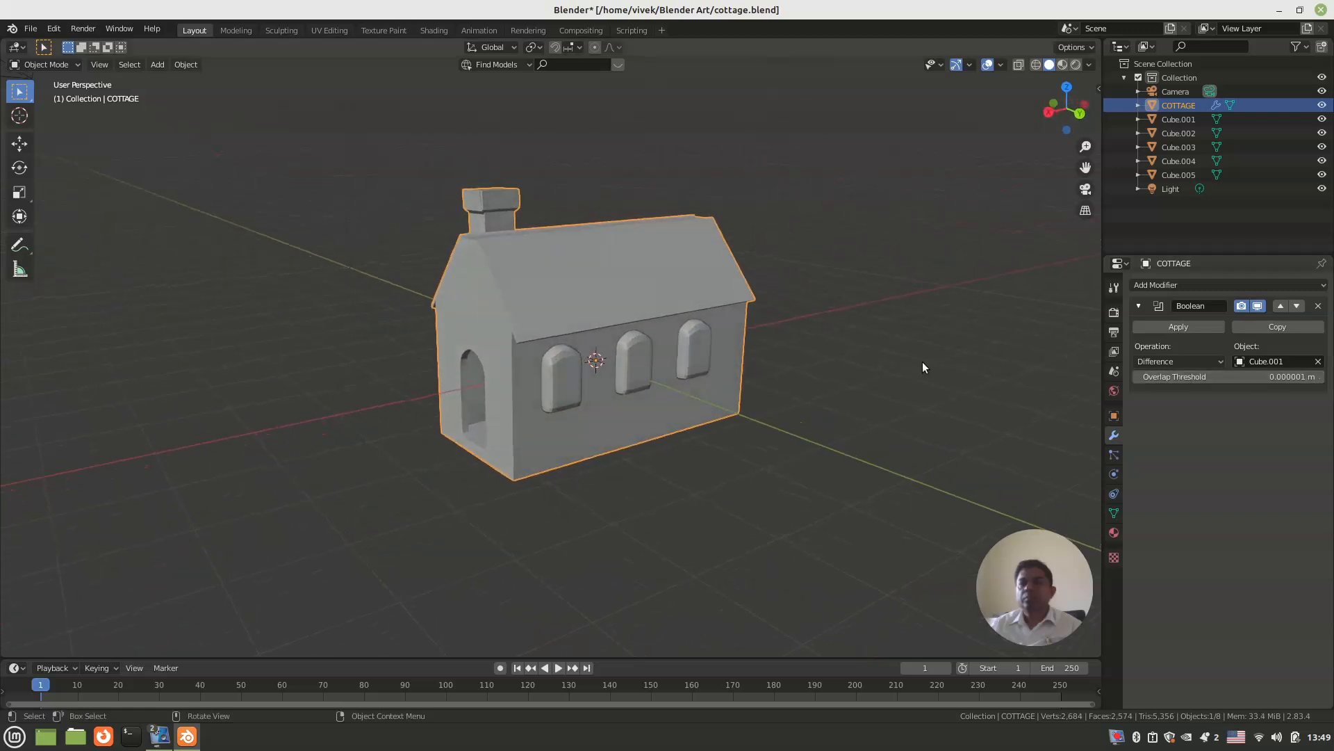
pyautogui.click(1177, 327)
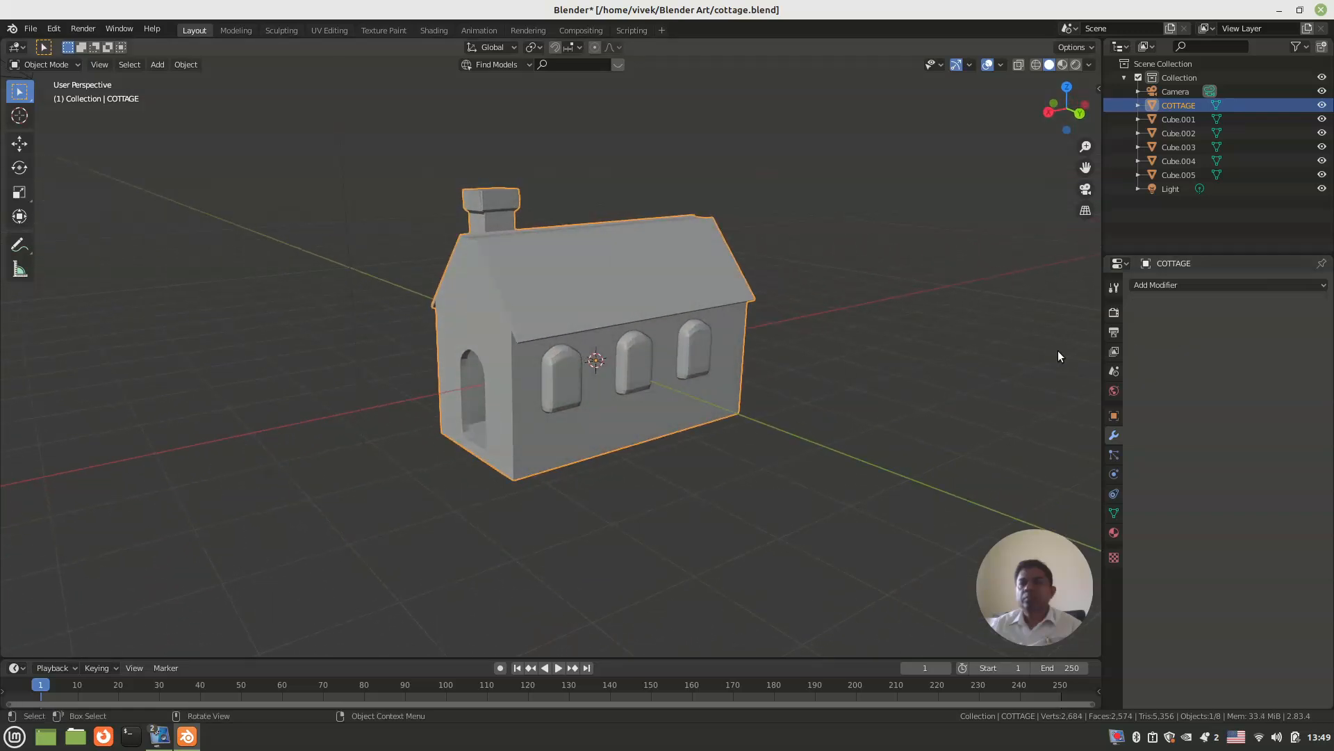
pyautogui.click(568, 377)
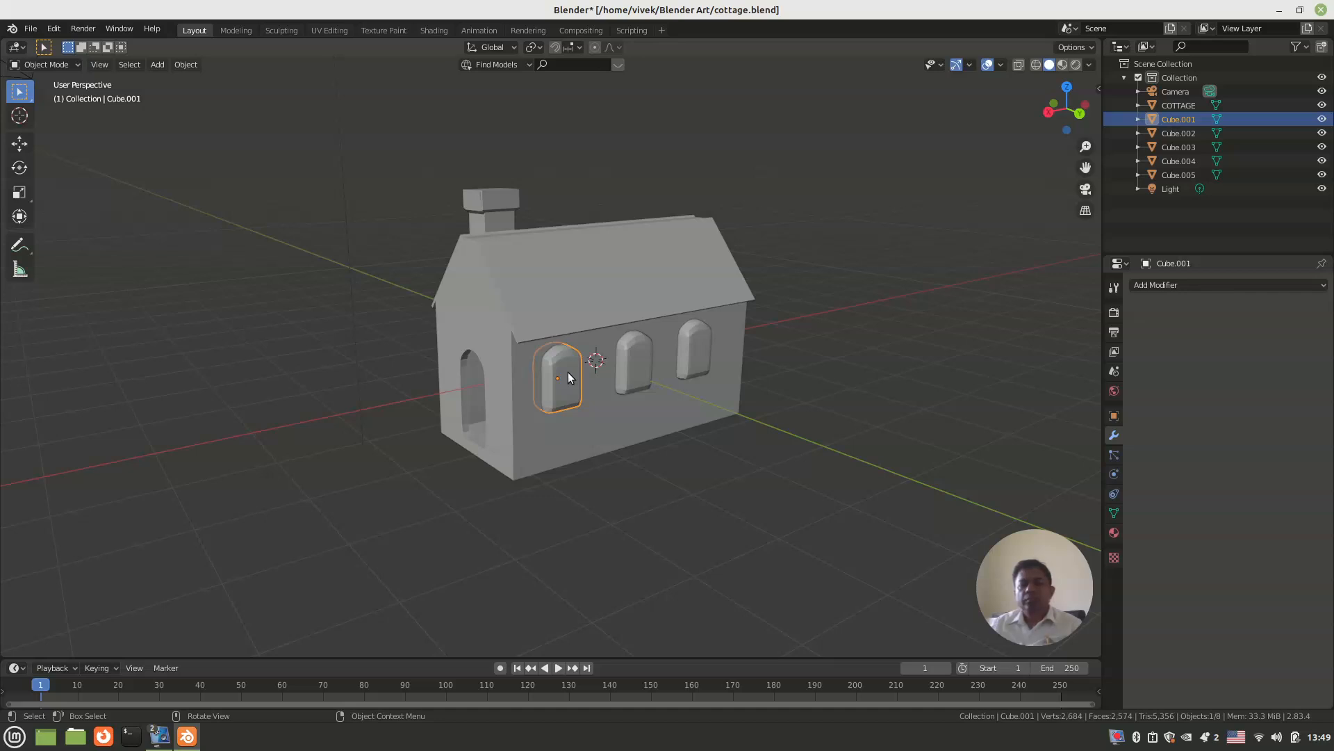
pyautogui.press('Delete')
# Step: Cut the middle back-wall window from the cottage with an applied Boolean difference using Cube.002, and delete the block
pyautogui.moveTo(568, 373); pyautogui.dragTo(611, 286, button='middle')
pyautogui.click(614, 283)
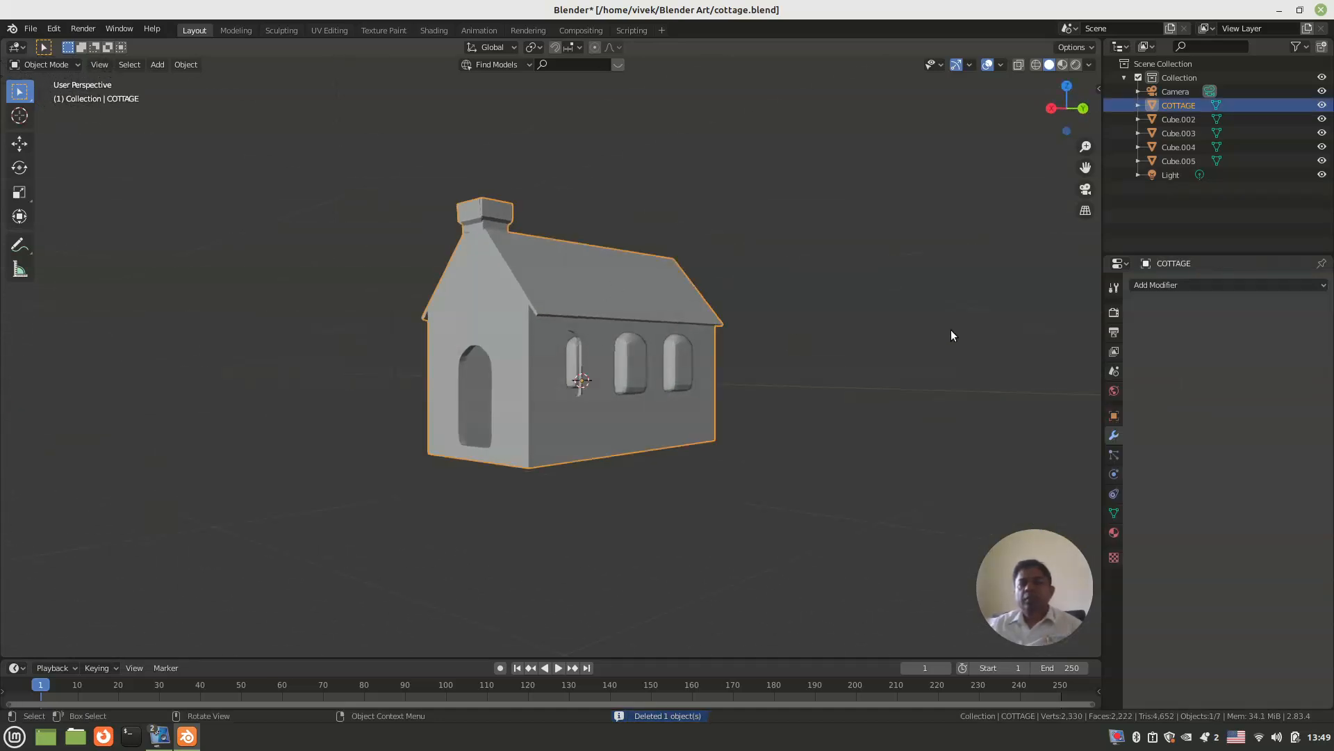
pyautogui.click(1177, 284)
pyautogui.click(1068, 348)
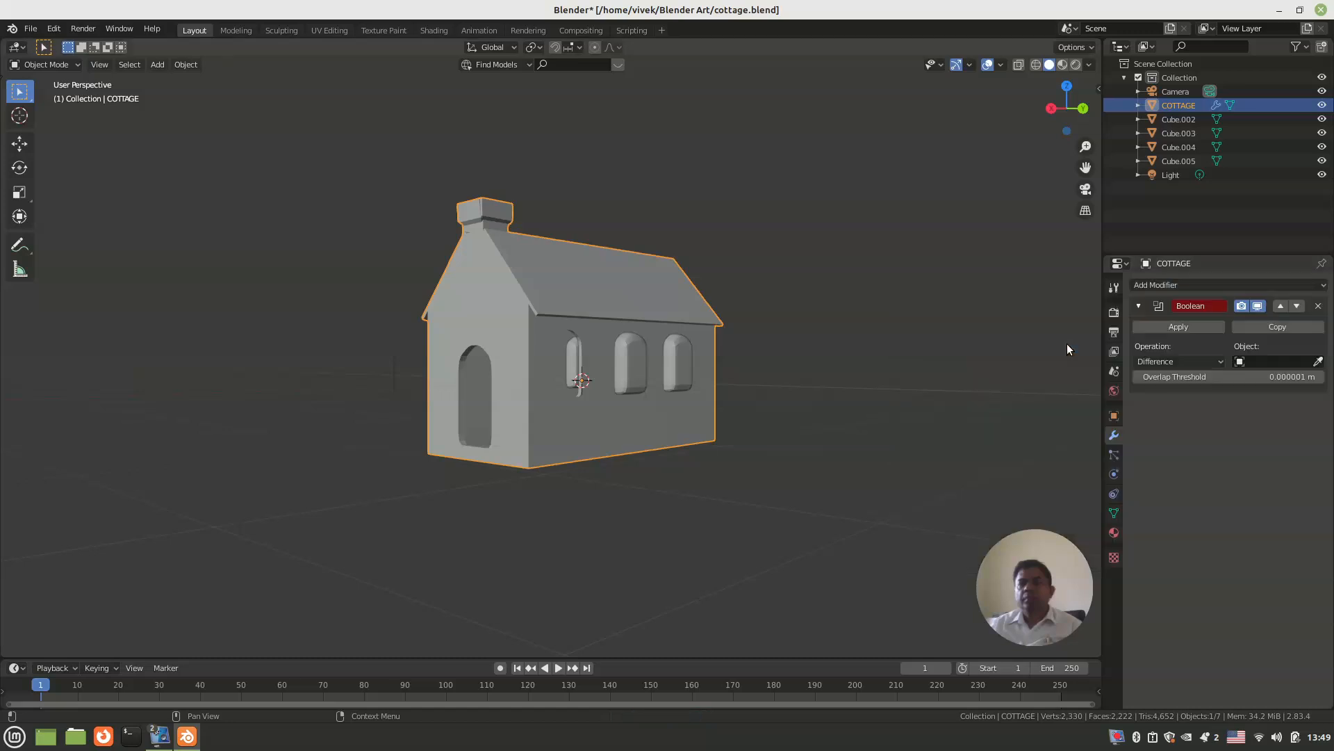
pyautogui.click(1251, 361)
pyautogui.click(1237, 380)
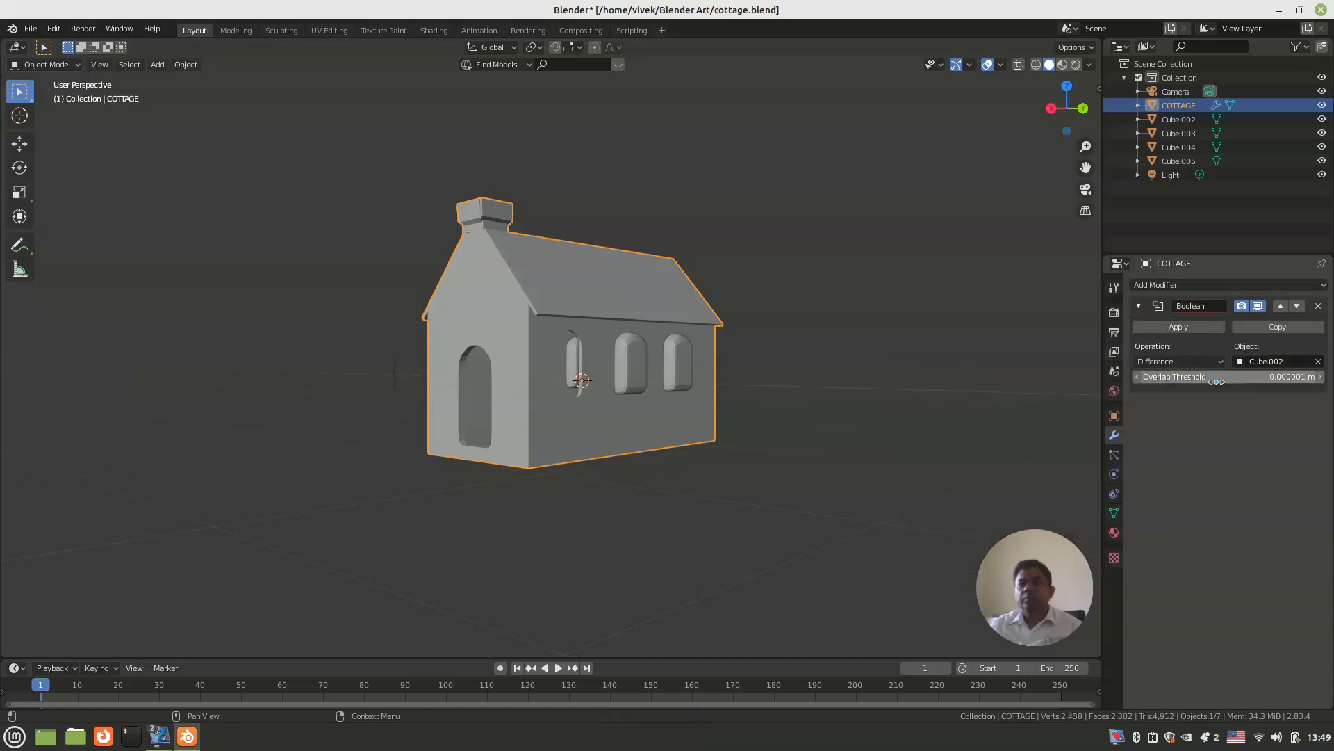
pyautogui.click(1168, 327)
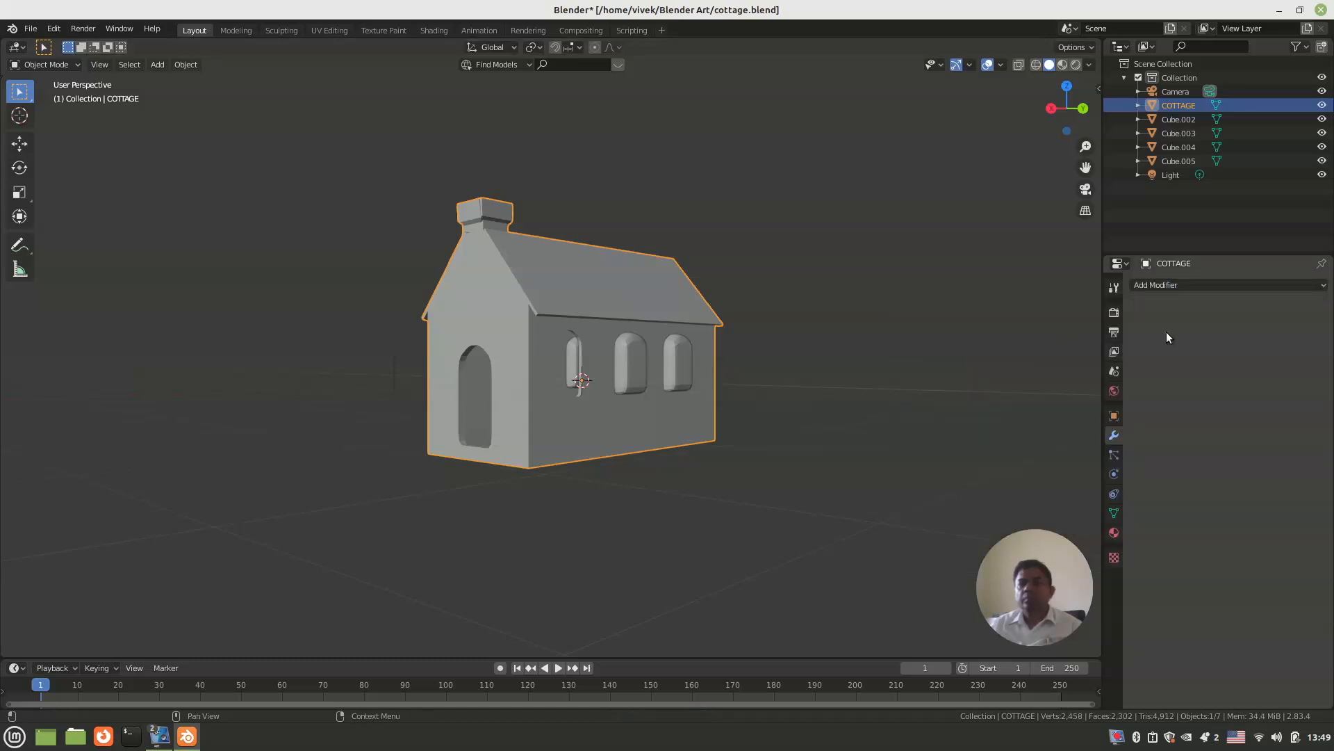
pyautogui.click(633, 378)
pyautogui.press('Delete')
# Step: Cut the third back-wall window from the cottage with an applied Boolean difference using Cube.003, and delete the block
pyautogui.moveTo(632, 379)
pyautogui.mouseDown(button='middle')
pyautogui.moveTo(661, 384)
pyautogui.moveTo(631, 390)
pyautogui.mouseUp(button='middle')
pyautogui.click(682, 314)
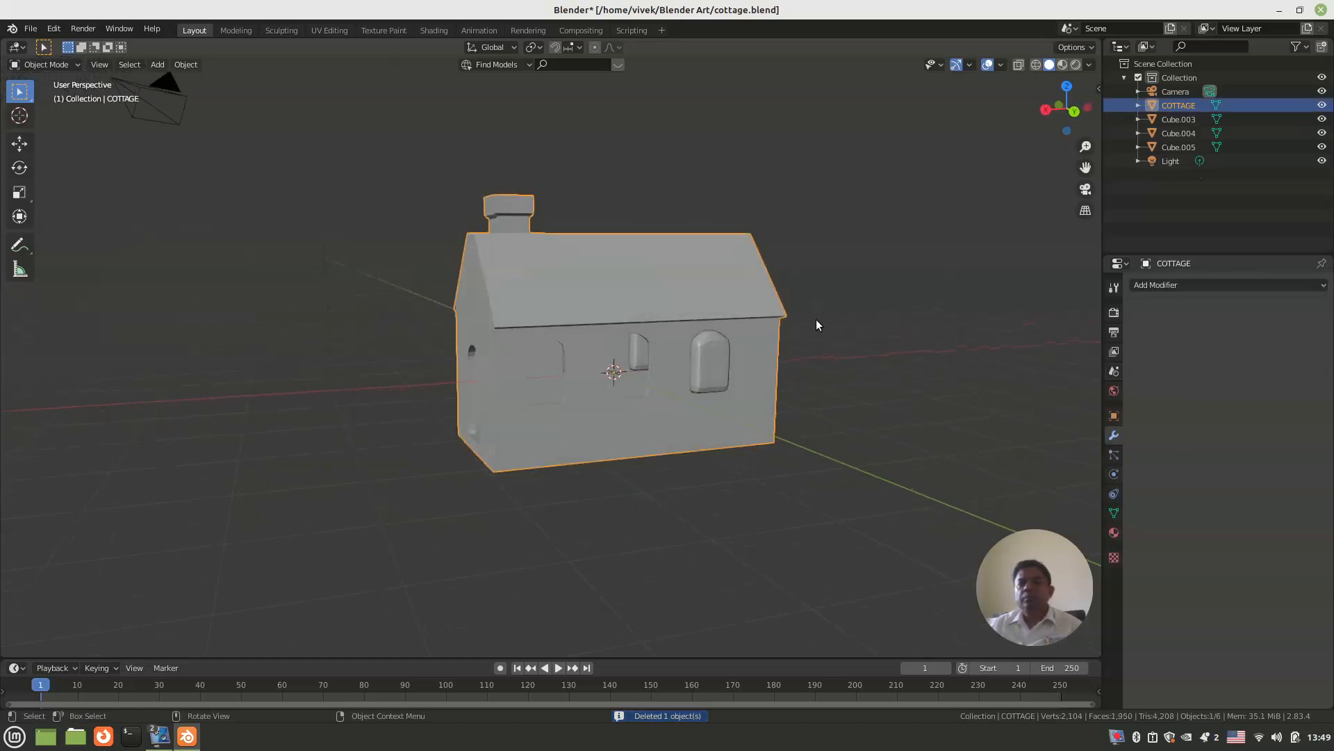
pyautogui.click(1168, 285)
pyautogui.click(1084, 346)
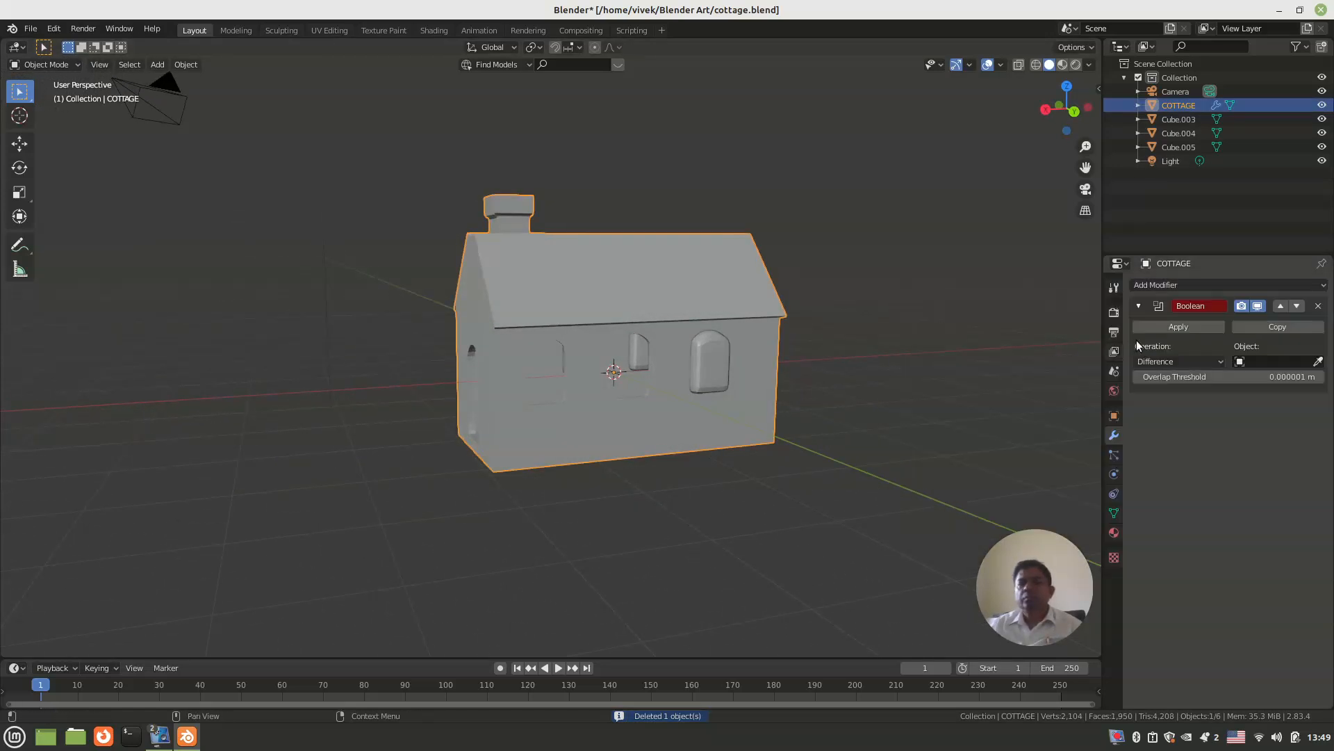
pyautogui.click(1261, 362)
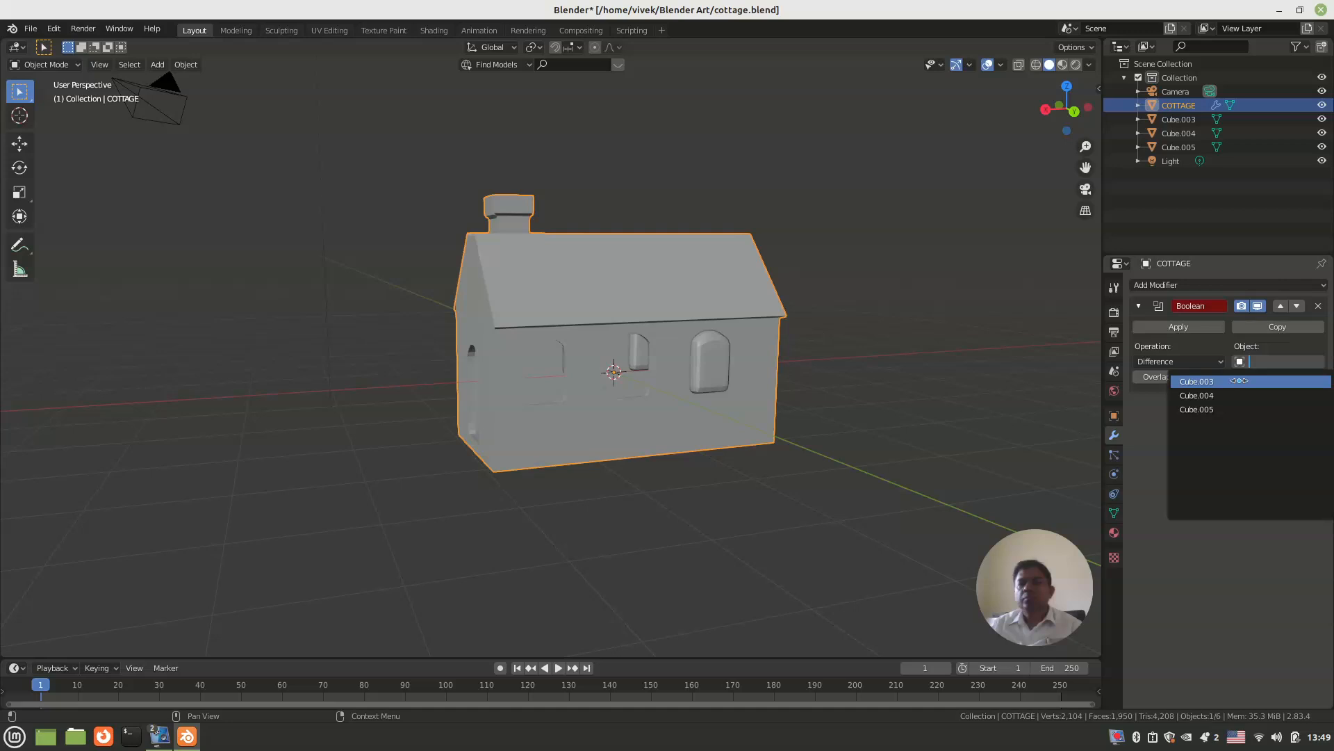
pyautogui.click(1195, 384)
pyautogui.click(1180, 327)
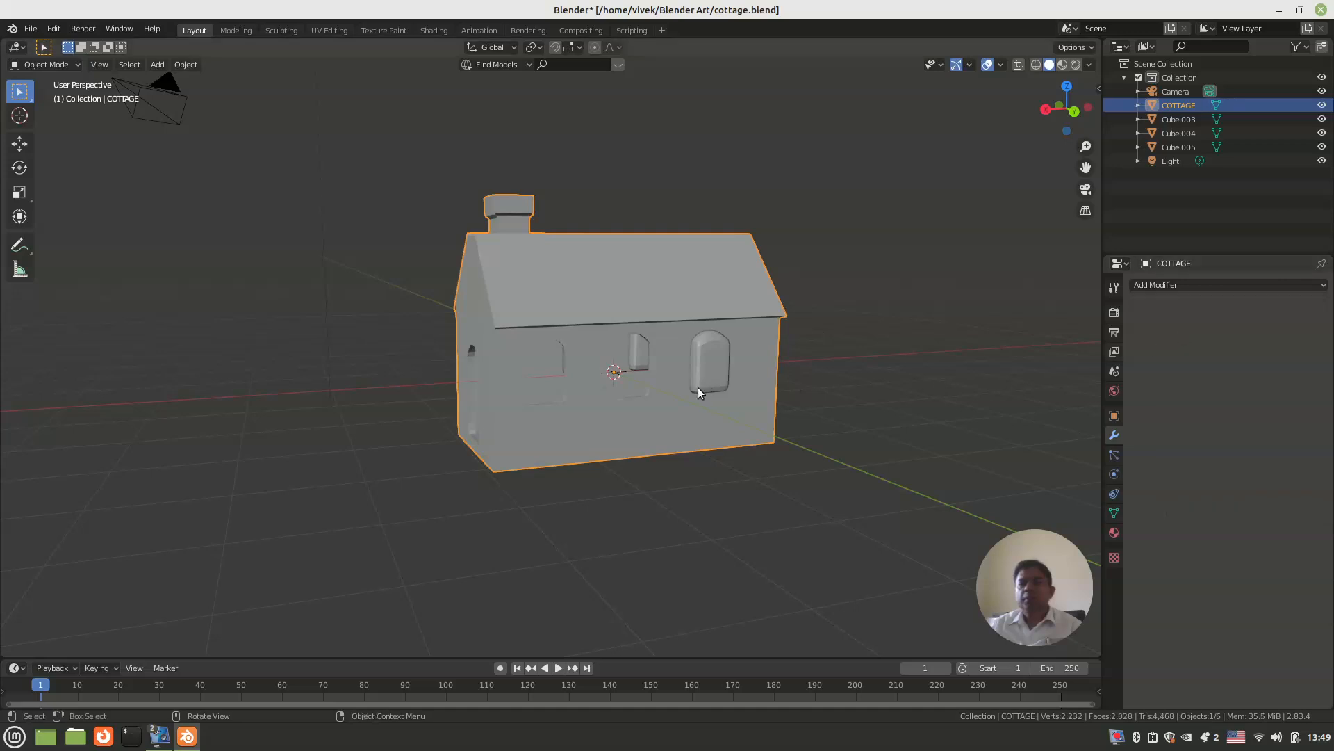
pyautogui.click(700, 387)
pyautogui.press('Delete')
# Step: Cut the first front-wall window from the cottage with an applied Boolean difference using Cube.004
pyautogui.moveTo(702, 385); pyautogui.dragTo(388, 386, button='middle')
pyautogui.click(388, 387)
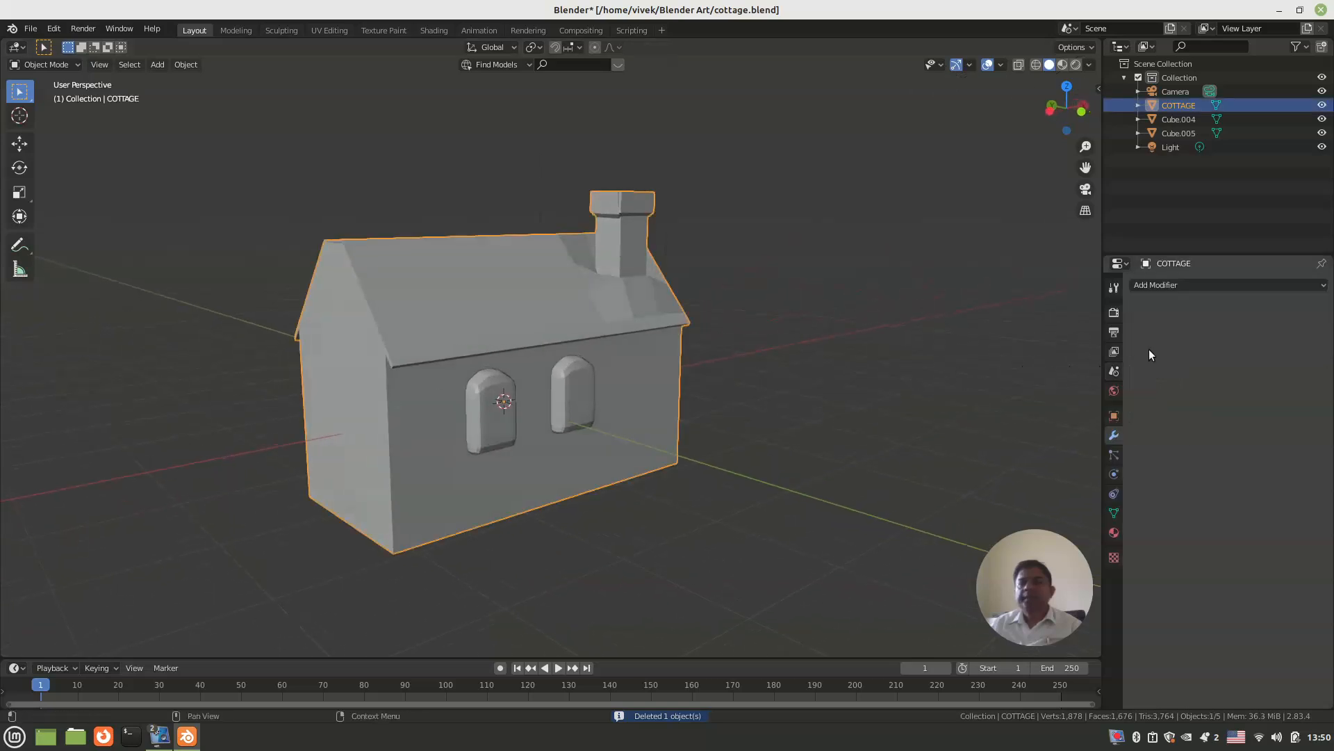
pyautogui.click(1188, 288)
pyautogui.click(1051, 346)
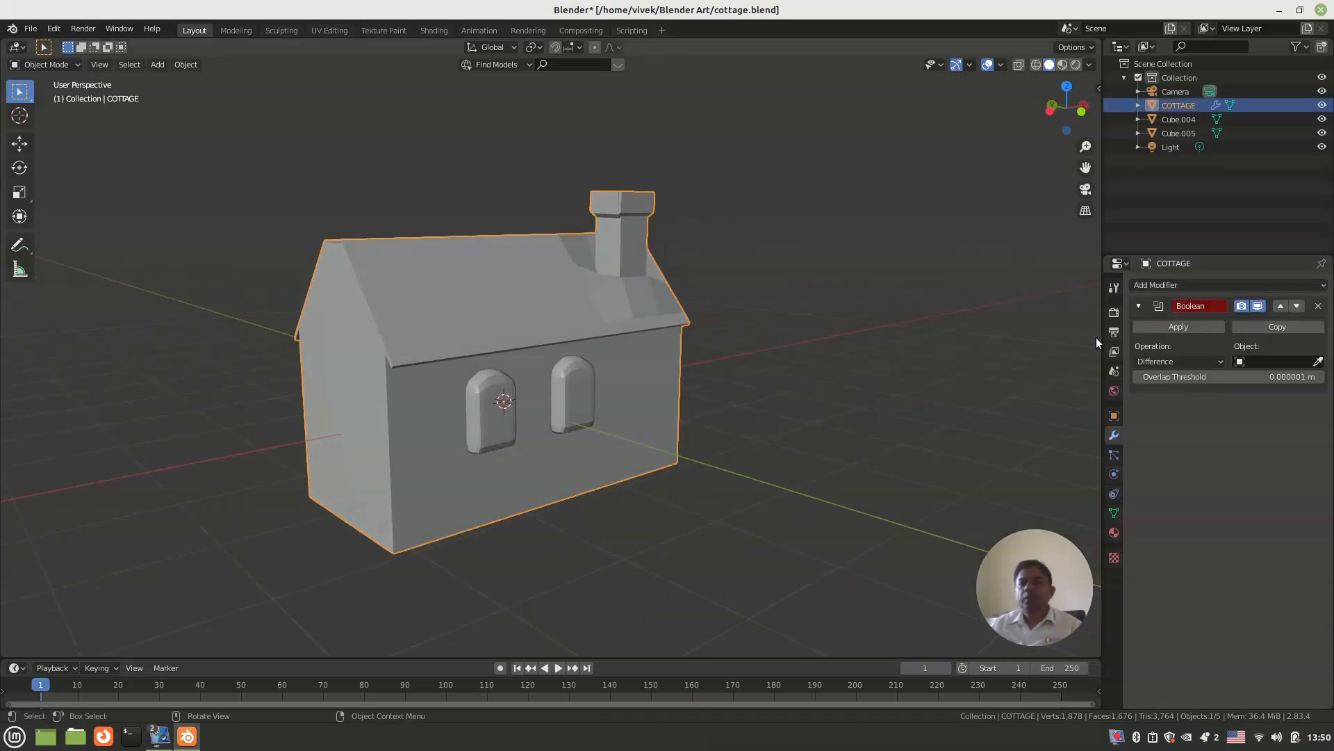
pyautogui.click(1254, 357)
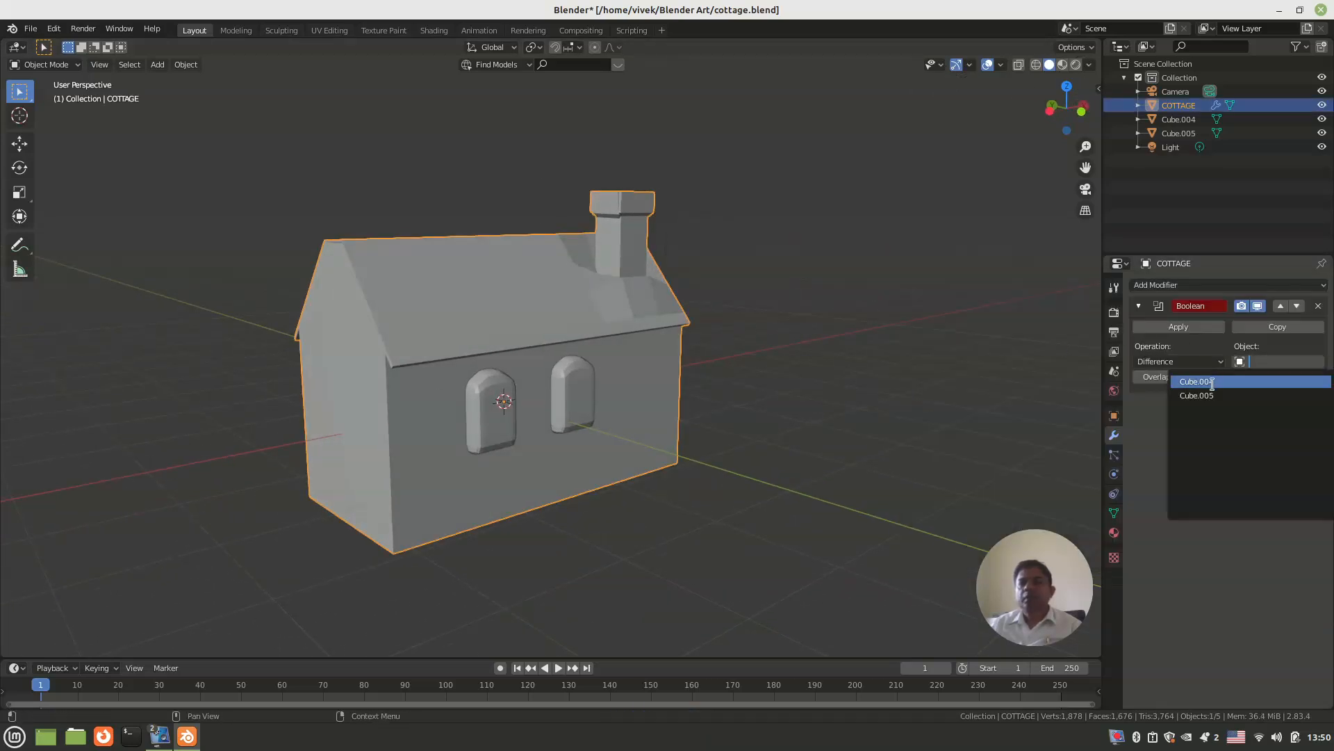
pyautogui.click(1213, 380)
pyautogui.click(1194, 327)
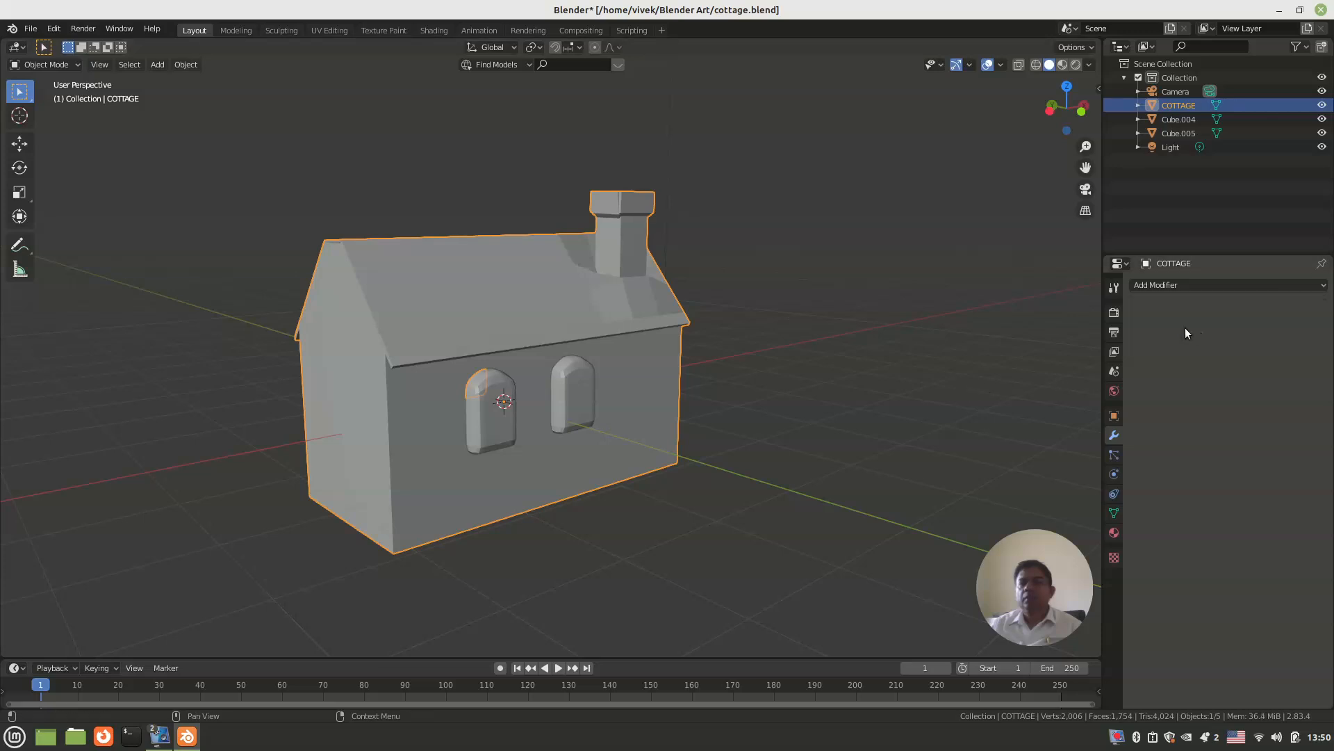
# Step: Delete the first front-wall window block and cut the second front-wall window with an applied Boolean difference using Cube.005
pyautogui.click(507, 413)
pyautogui.press('Delete')
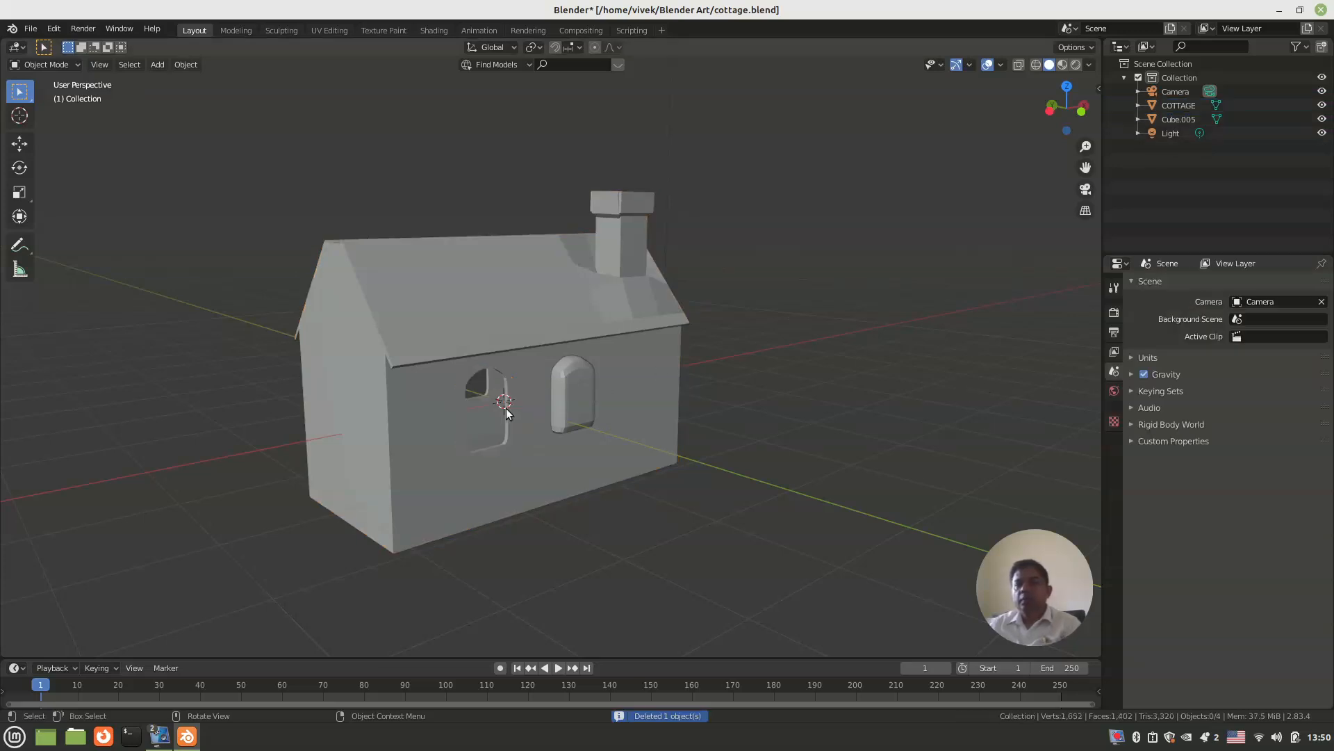
pyautogui.moveTo(595, 425); pyautogui.dragTo(632, 413, button='middle')
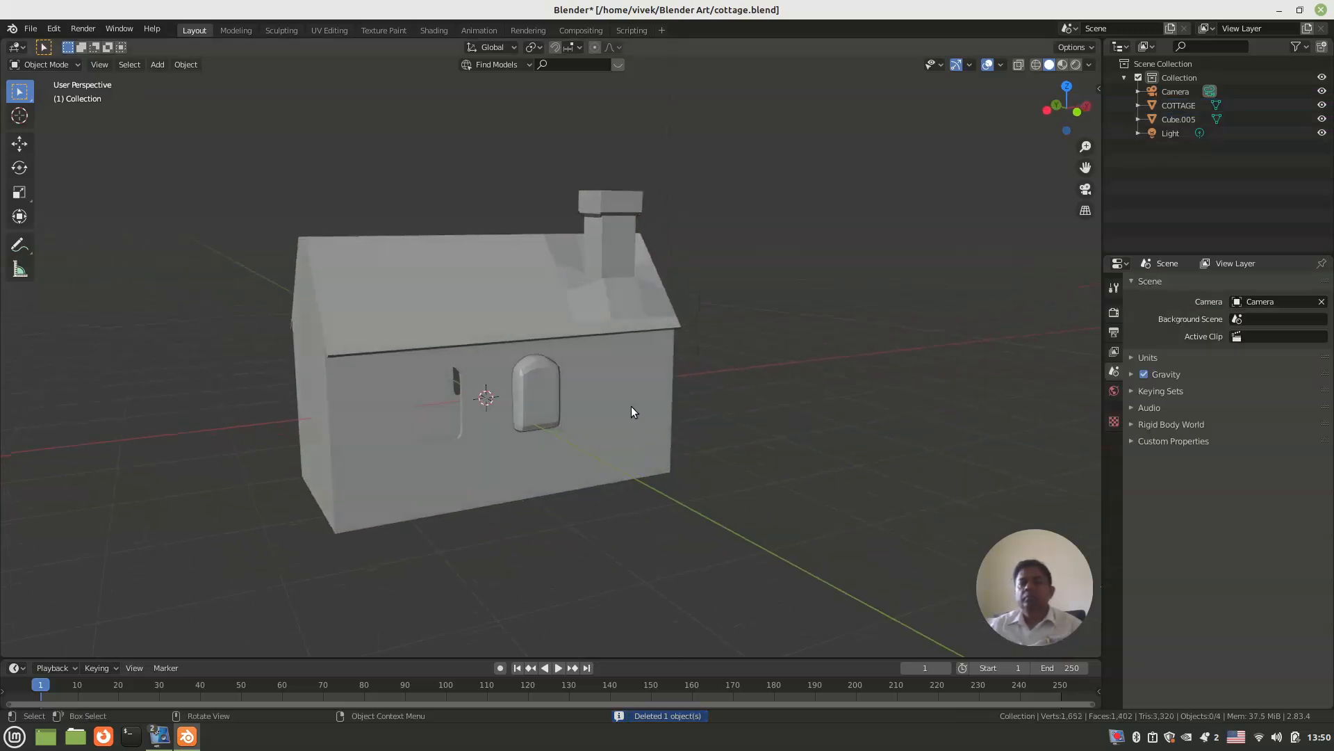
pyautogui.click(632, 412)
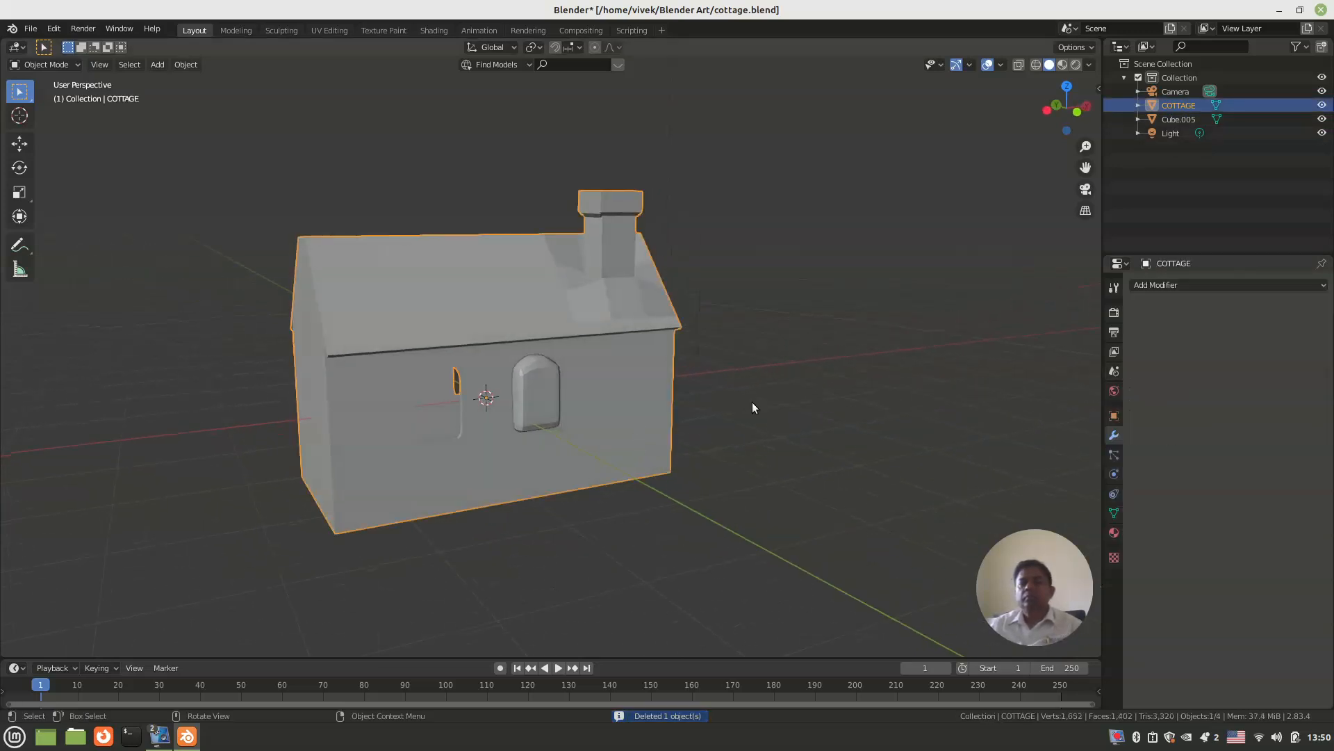
pyautogui.click(1169, 286)
pyautogui.click(1074, 346)
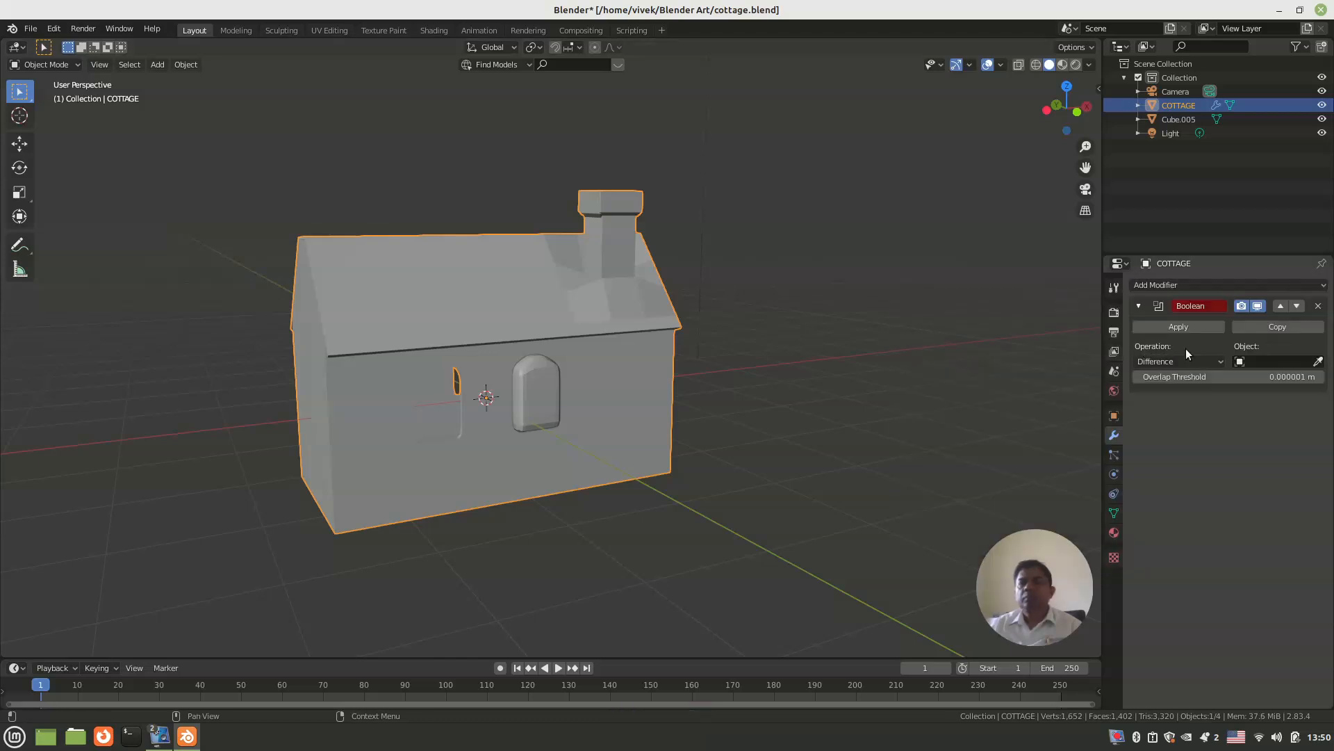
pyautogui.click(1262, 360)
pyautogui.click(1240, 381)
pyautogui.click(1176, 326)
# Step: Rotate the Cube.005 window block about 89° around the global Z axis in the top view
pyautogui.click(536, 384)
pyautogui.moveTo(543, 386); pyautogui.dragTo(569, 384, button='middle')
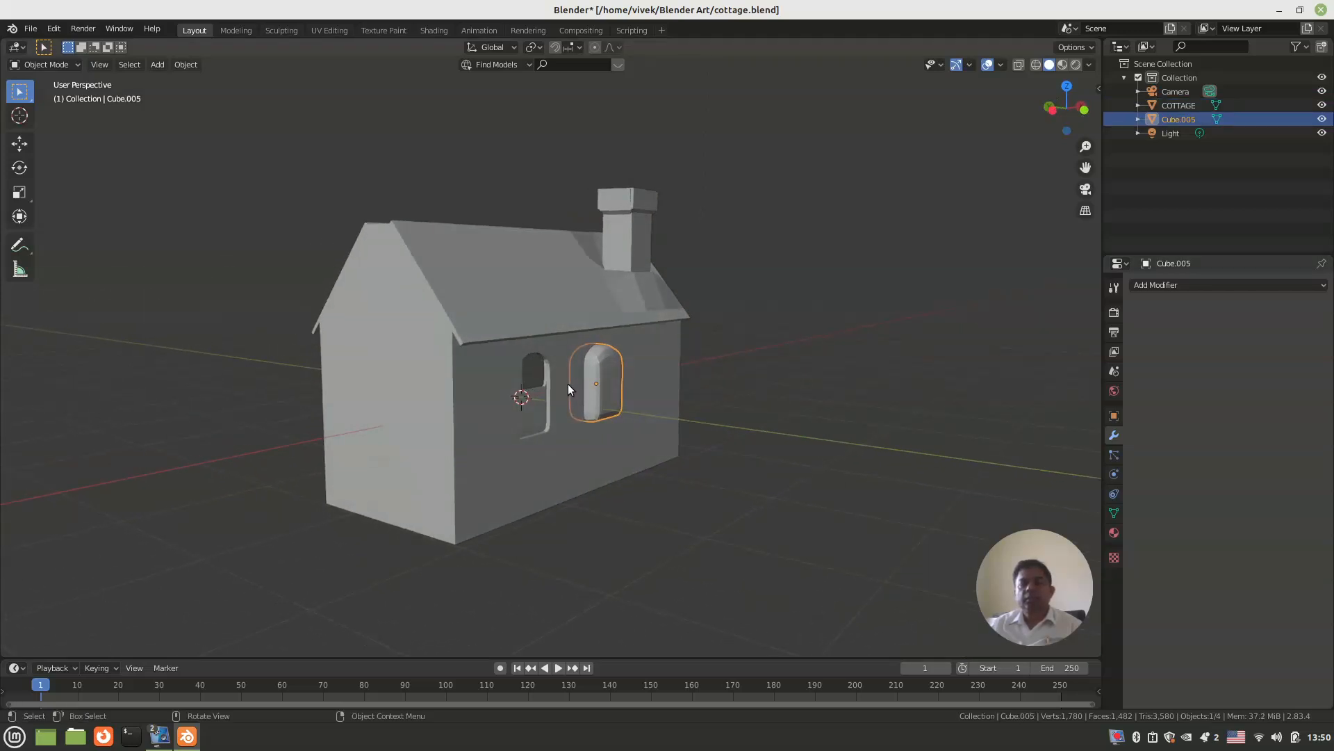
pyautogui.press('KP_7')
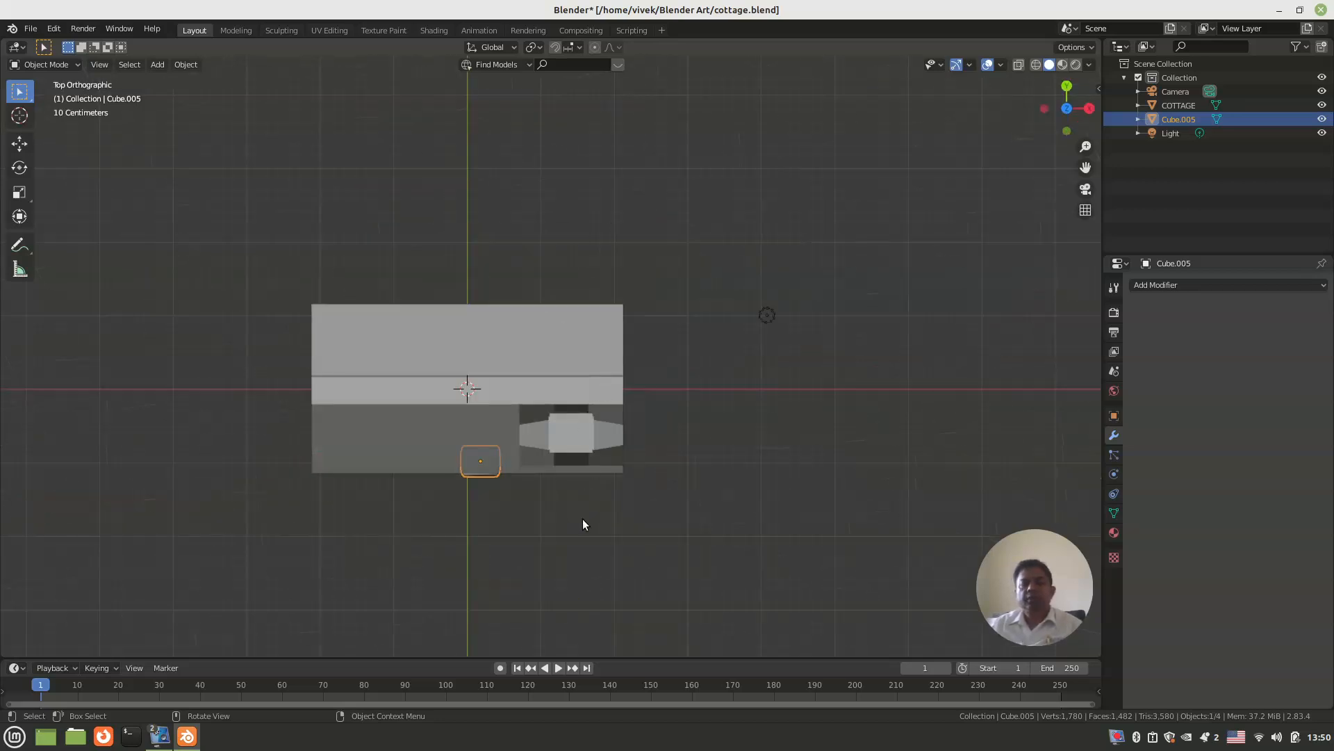
pyautogui.press('r')
pyautogui.press('z')
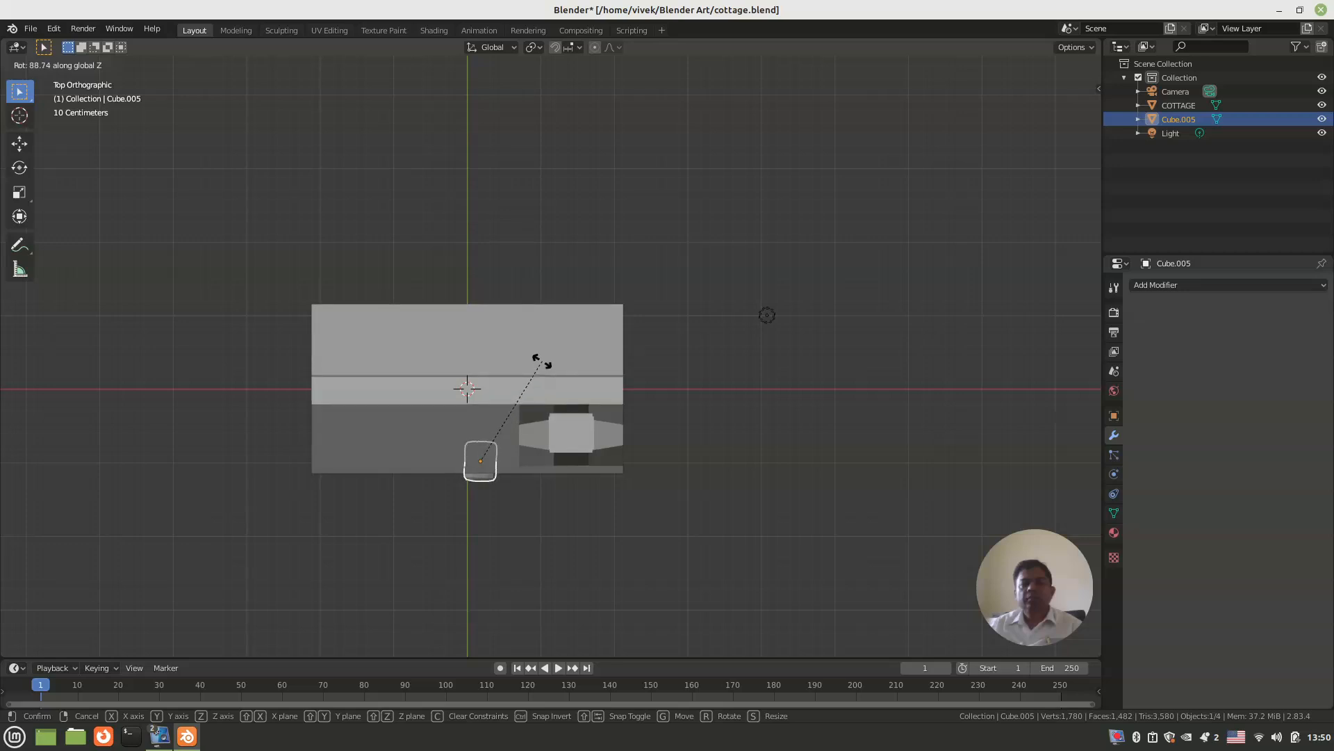
pyautogui.click(541, 358)
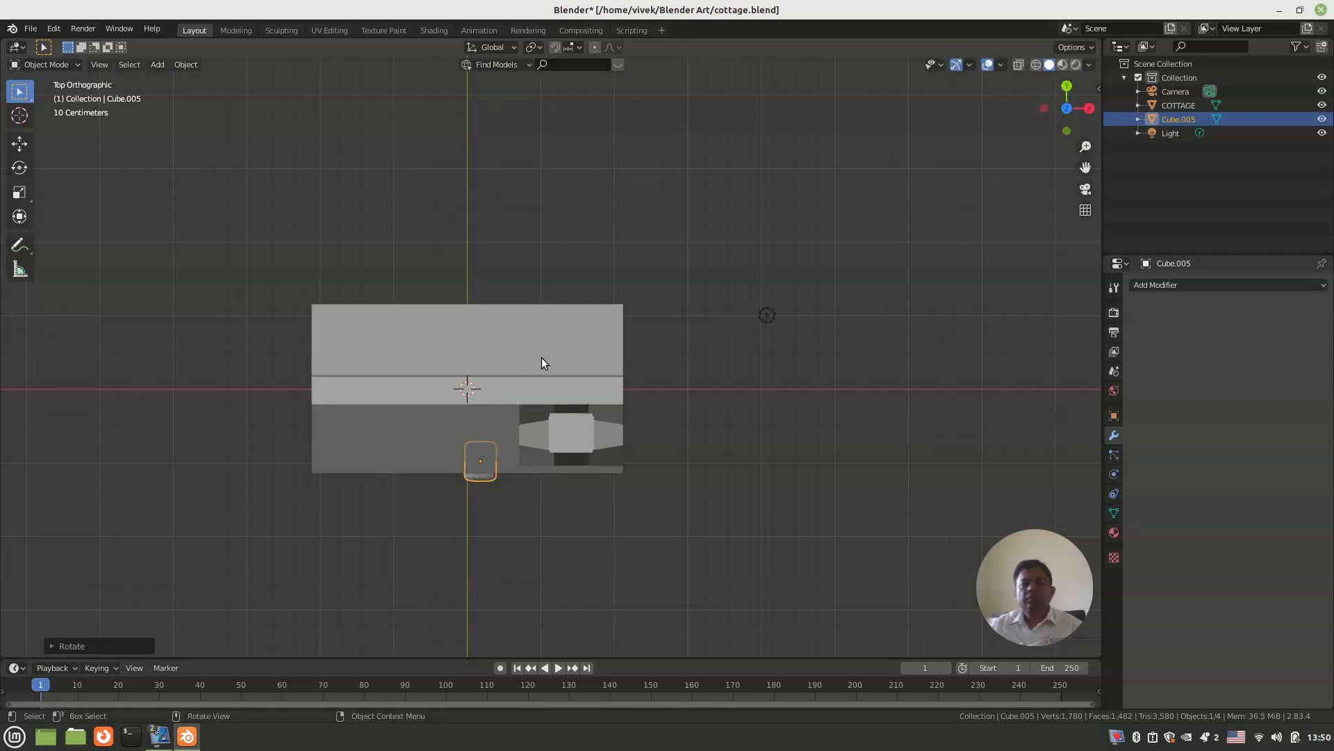
# Step: Move the window block about 2.2 m in negative X onto the doorless gable wall and along Y towards its middle
pyautogui.press('g')
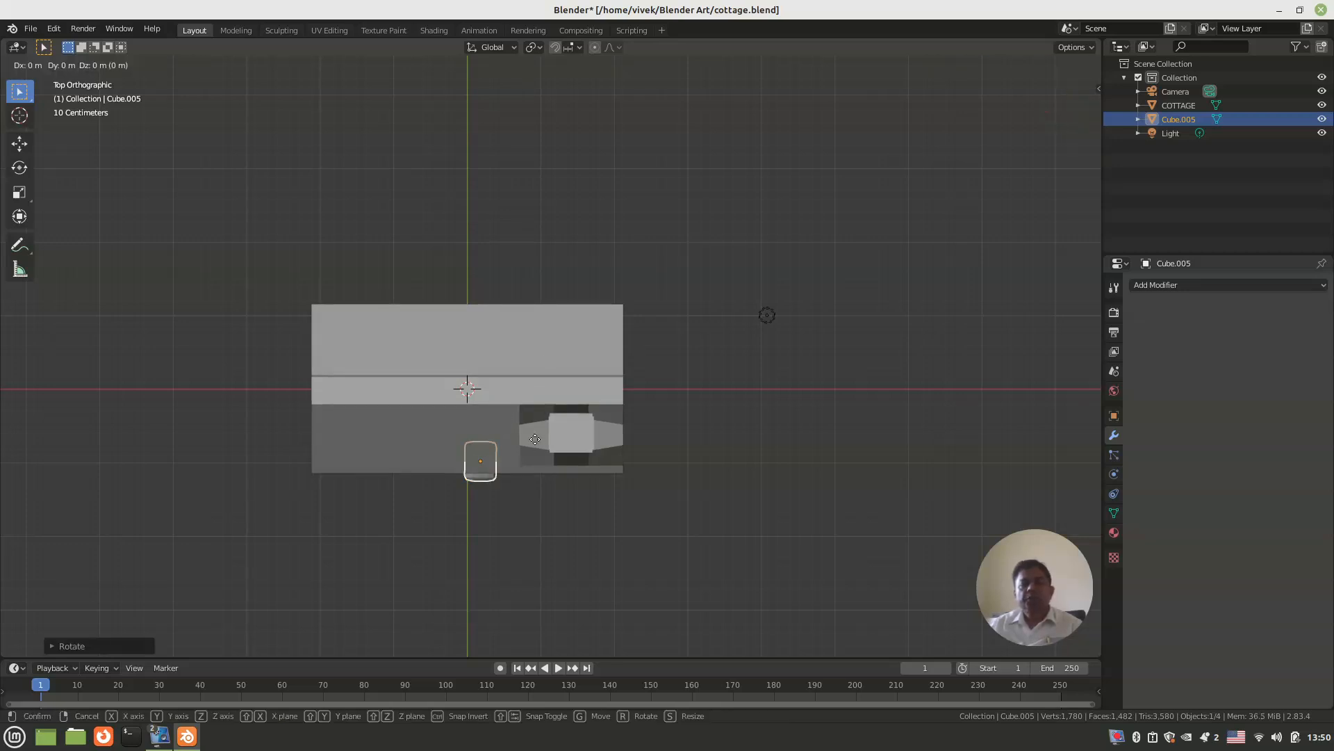
pyautogui.press('x')
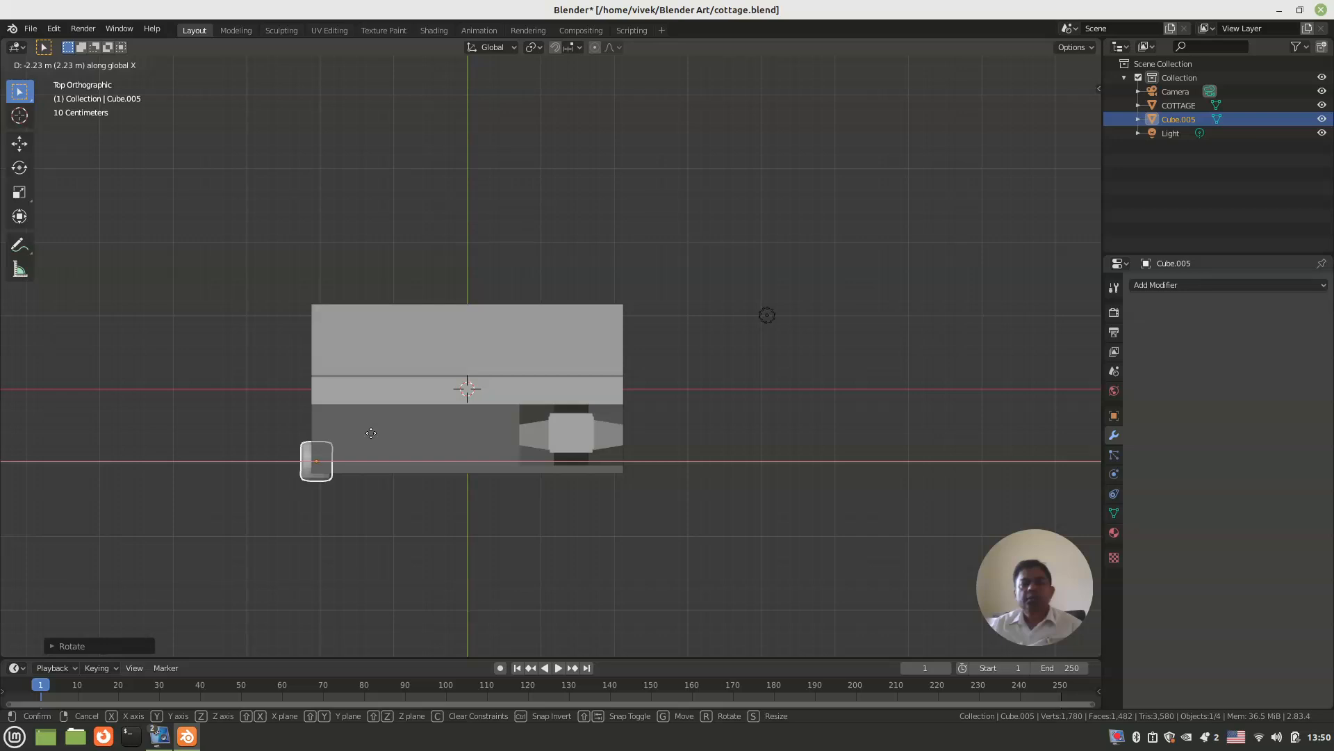
pyautogui.click(370, 433)
pyautogui.press('g')
pyautogui.press('y')
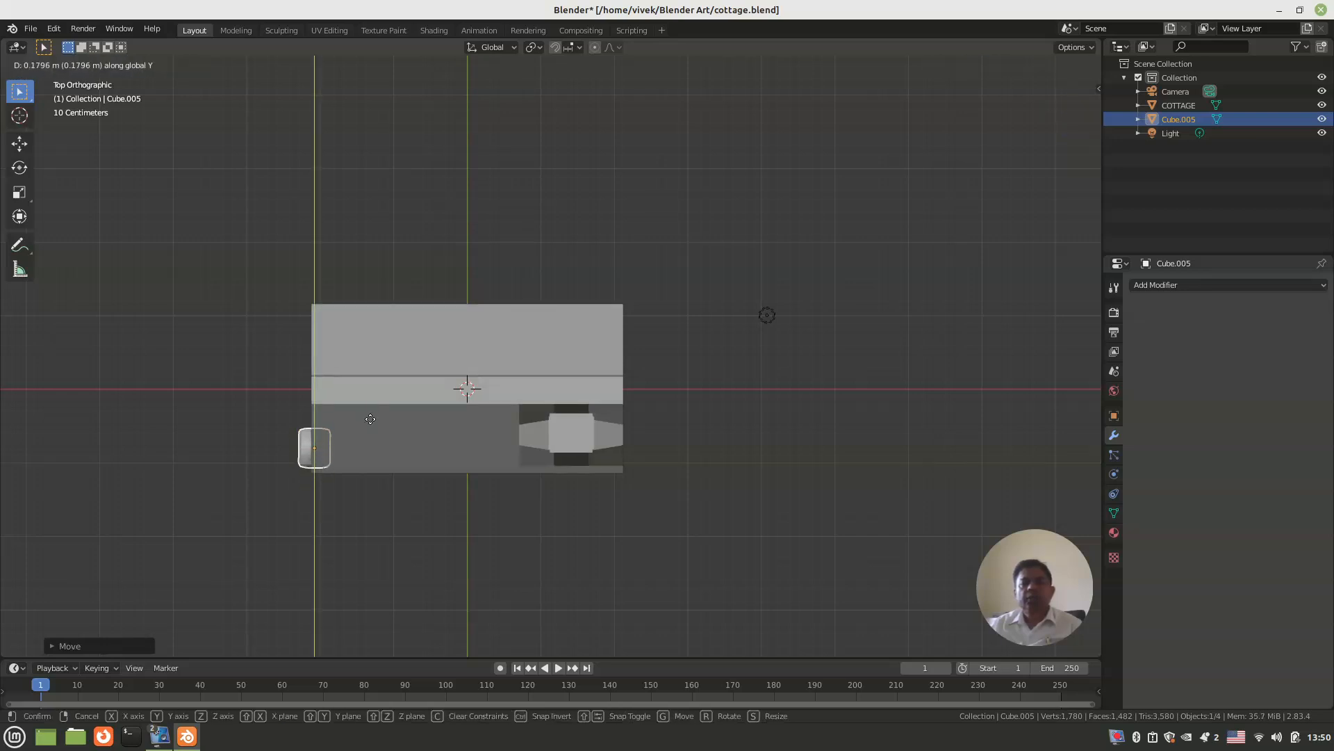
pyautogui.click(362, 393)
pyautogui.moveTo(363, 386); pyautogui.dragTo(520, 221, button='middle')
# Step: Centre the window block on the doorless gable wall by moving it about 0.09 m along Y in the left view
pyautogui.press('KP_1')
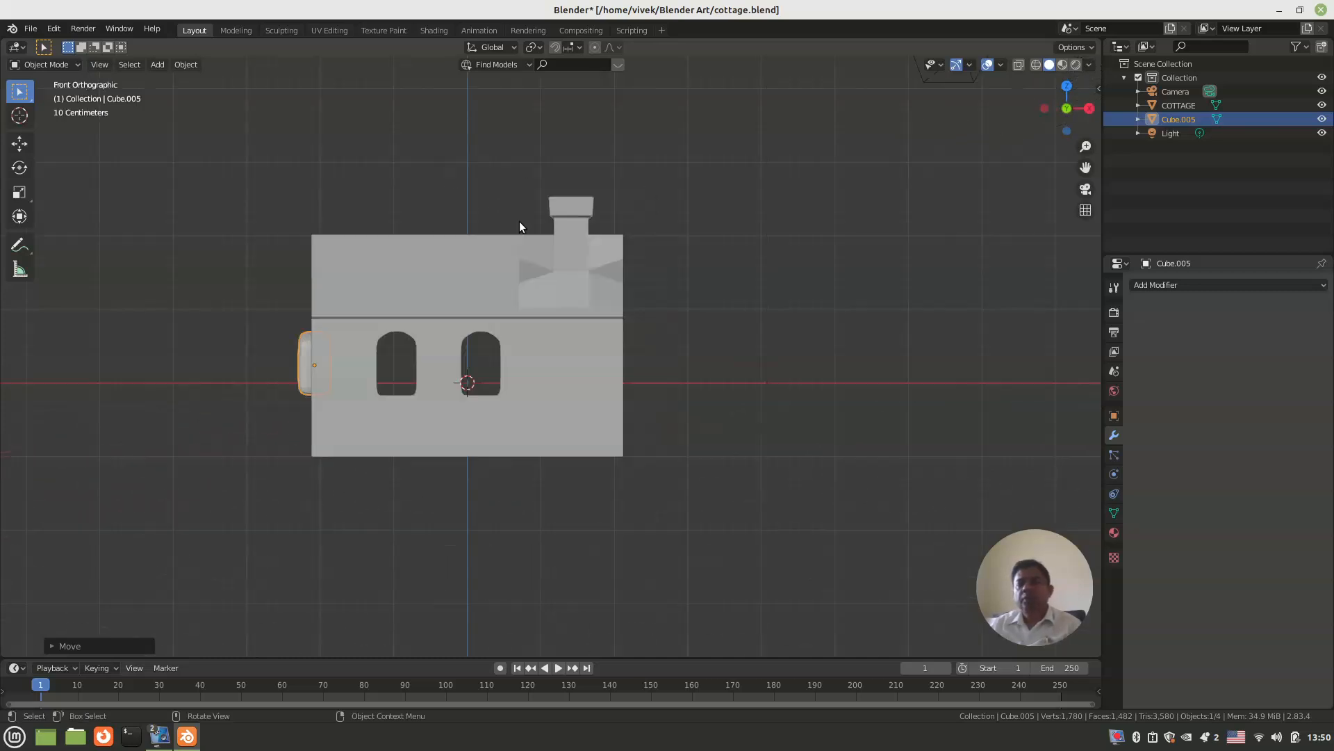
pyautogui.press('KP_3')
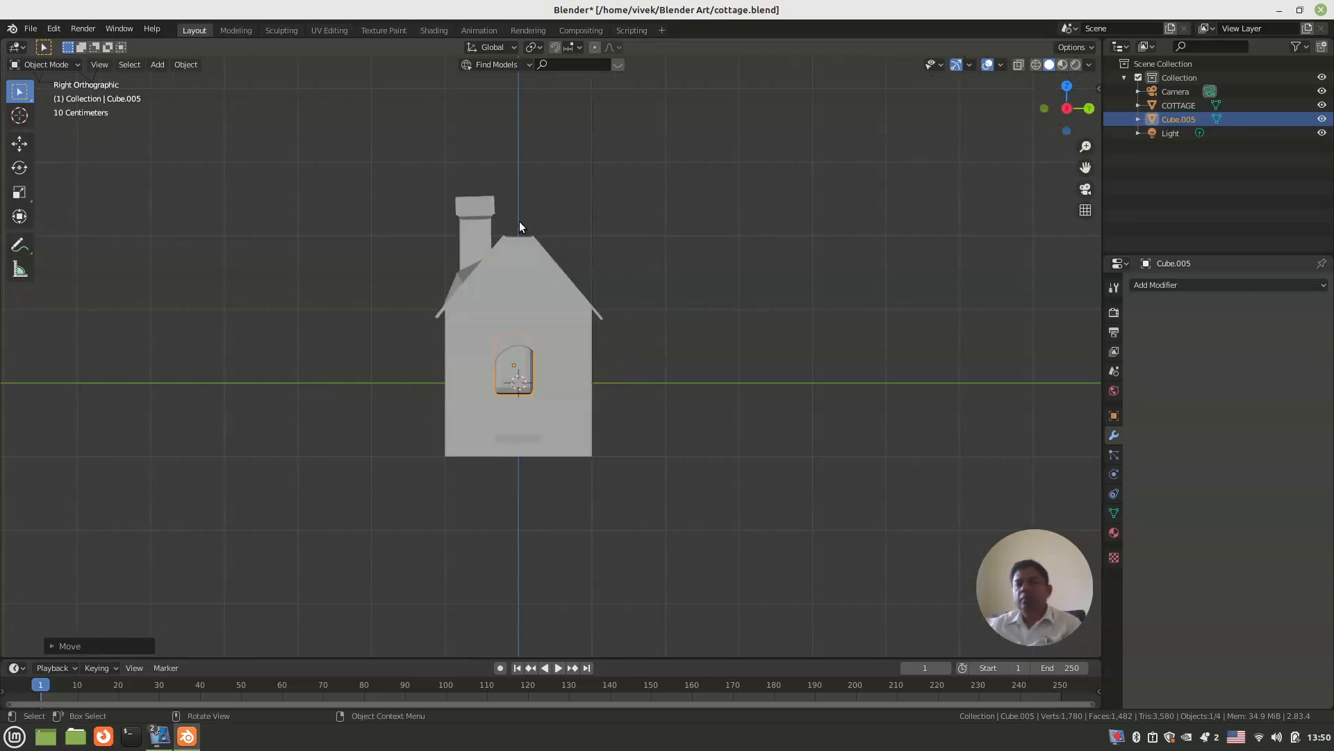
pyautogui.scroll(3, 545, 265)
pyautogui.moveTo(556, 295); pyautogui.dragTo(550, 300, button='middle')
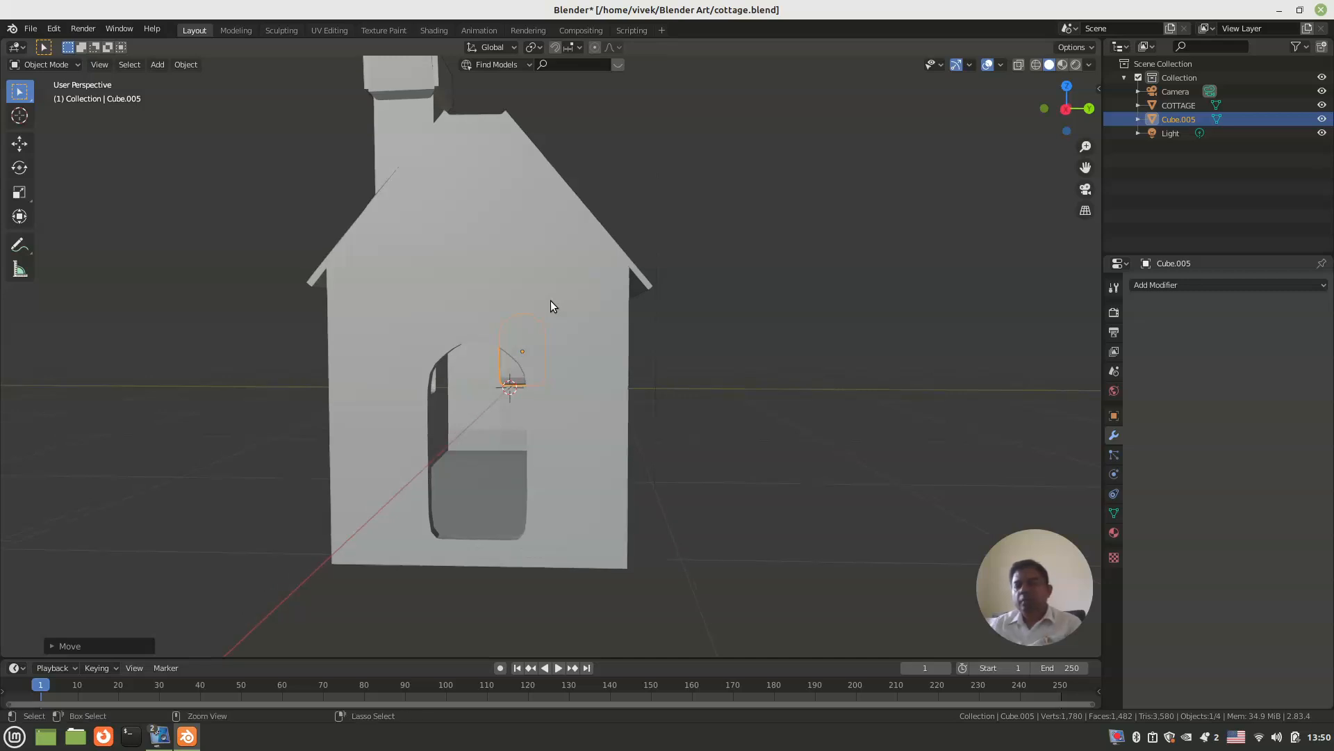
pyautogui.press('ctrl+KP_3')
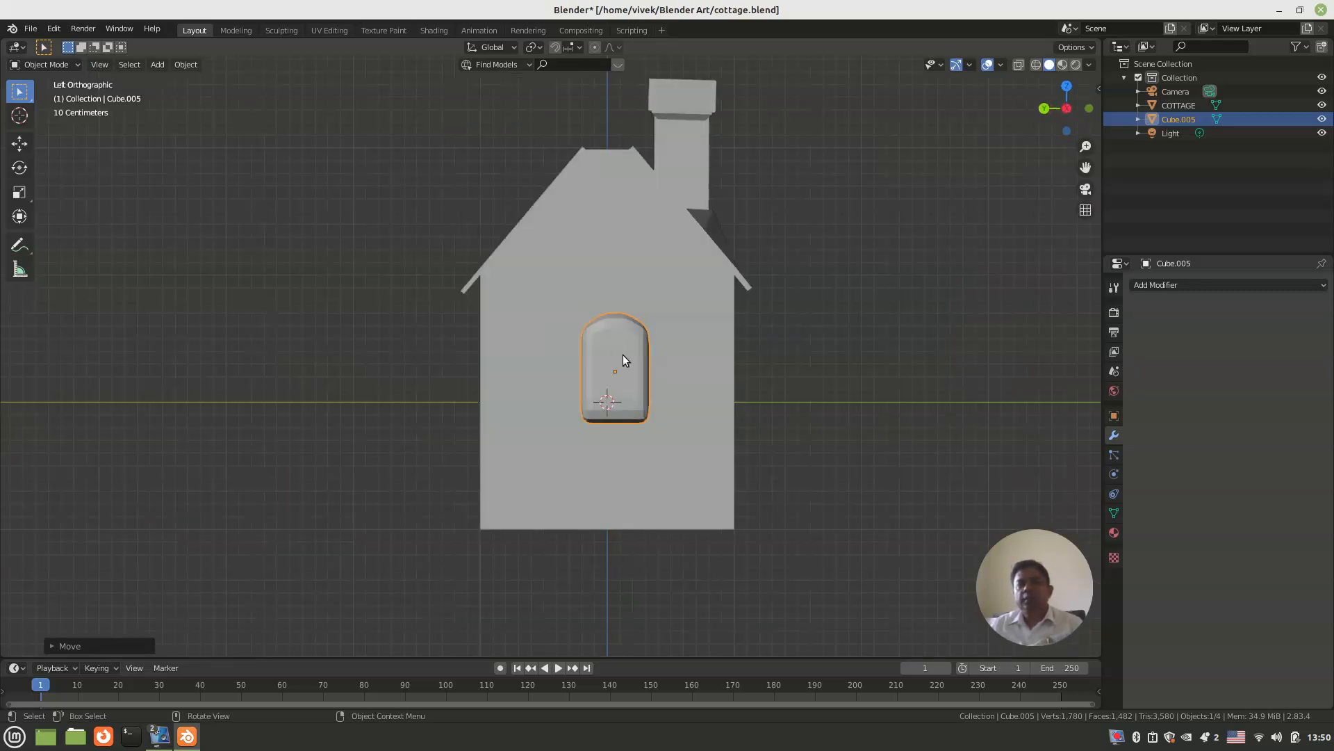
pyautogui.press('g')
pyautogui.press('y')
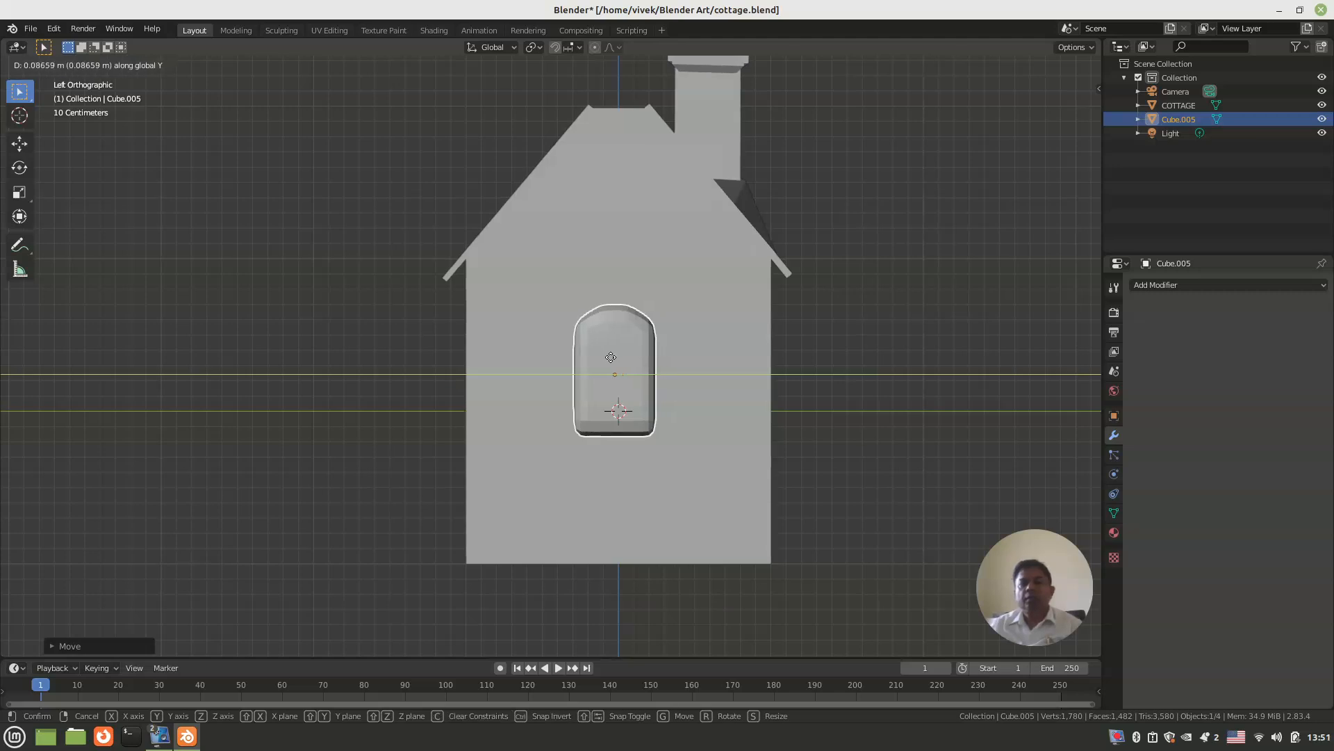
pyautogui.click(610, 356)
# Step: Cut the gable window from the cottage with an applied Boolean difference using Cube.005
pyautogui.click(726, 327)
pyautogui.scroll(5, 726, 327)
pyautogui.moveTo(725, 326); pyautogui.dragTo(340, 355, button='middle')
pyautogui.scroll(-5, 707, 351)
pyautogui.moveTo(592, 335); pyautogui.dragTo(1095, 325, button='middle')
pyautogui.click(1209, 287)
pyautogui.click(1087, 345)
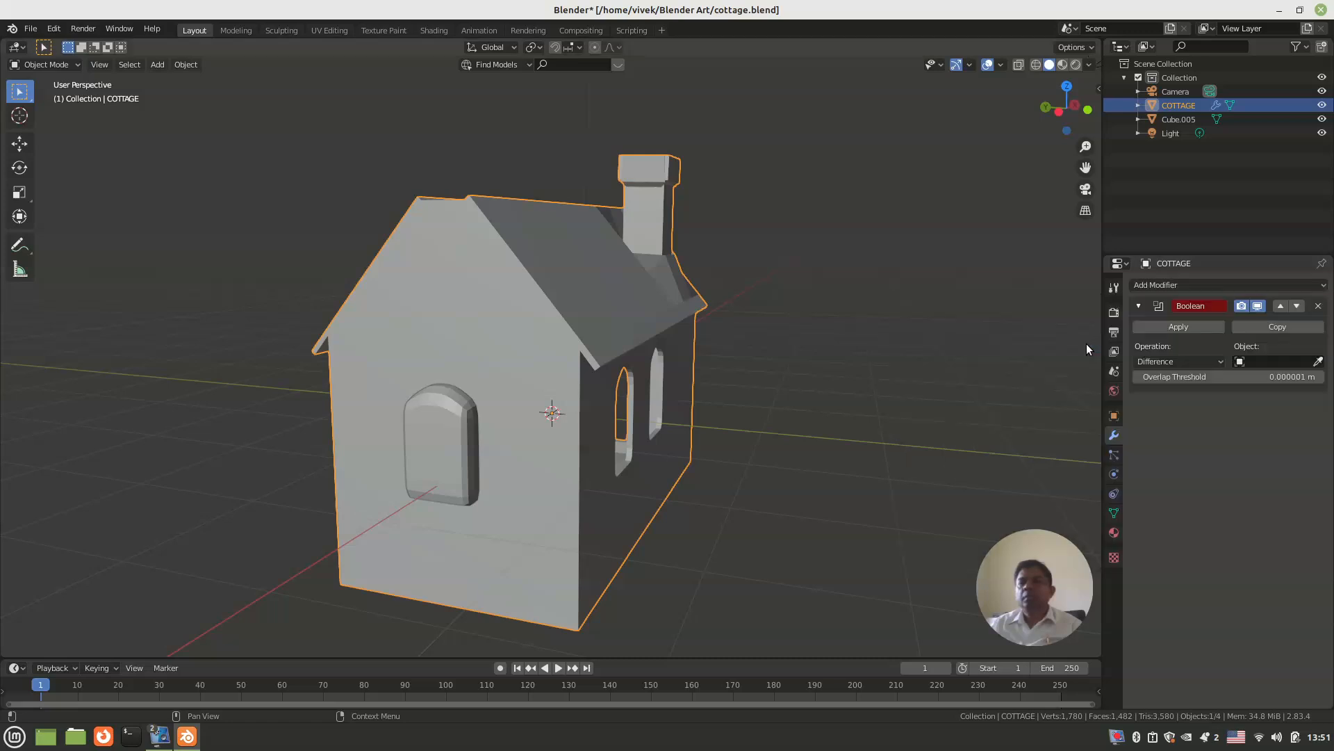
pyautogui.click(1272, 361)
pyautogui.click(1252, 377)
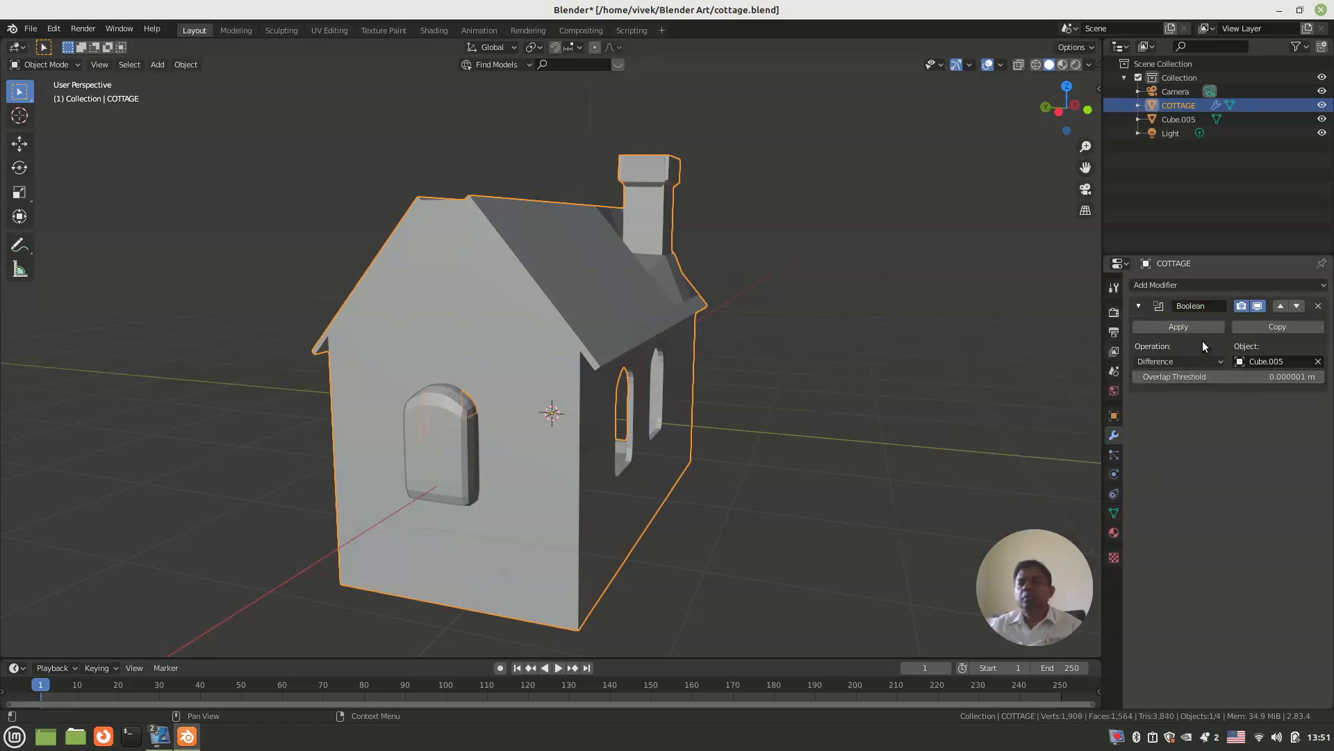
pyautogui.click(1201, 328)
# Step: Delete the Cube.005 window block and save the cottage file
pyautogui.click(449, 453)
pyautogui.moveTo(449, 453); pyautogui.dragTo(571, 437, button='middle')
pyautogui.press('Delete')
pyautogui.moveTo(571, 431); pyautogui.dragTo(543, 399, button='middle')
pyautogui.hotkey('ctrl', 's')
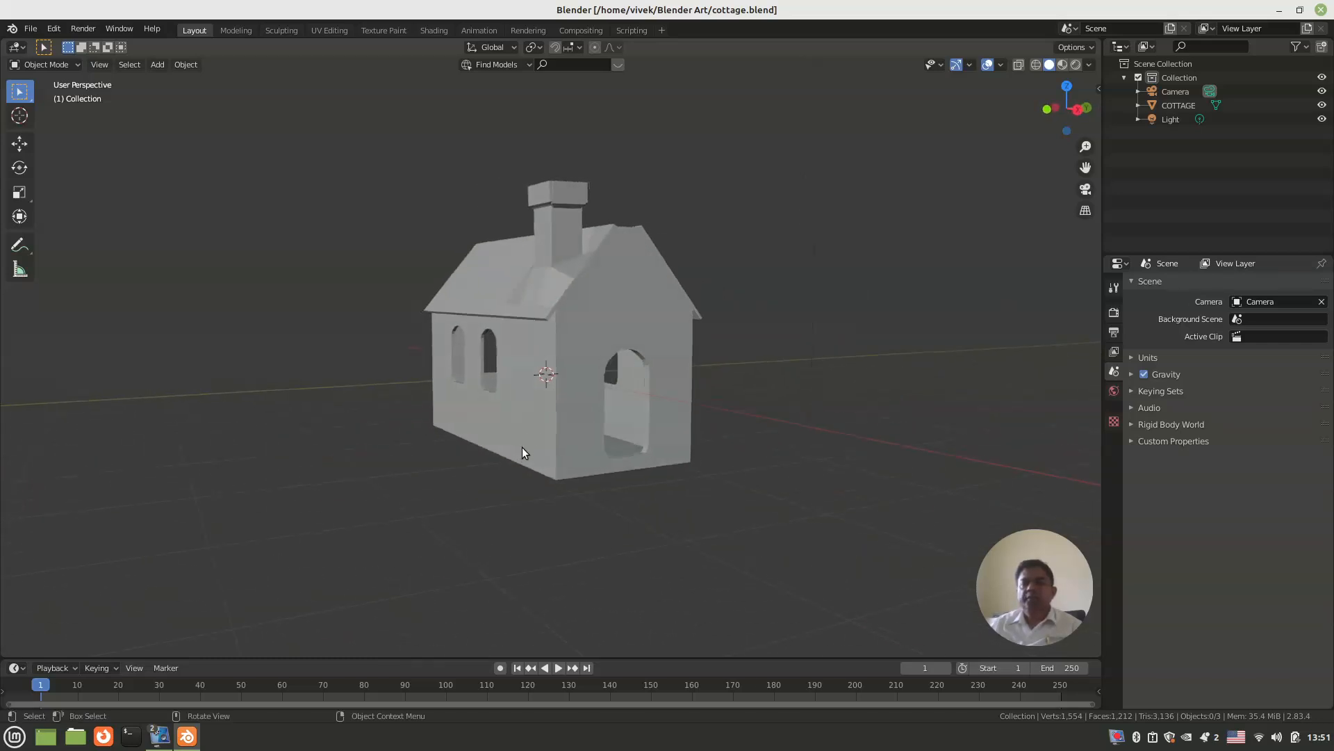
# Step: In Edit Mode, add a horizontal loop cut around the base of the cottage walls with an edge slide of about 0.23
pyautogui.click(521, 451)
pyautogui.press('Tab')
pyautogui.moveTo(524, 454); pyautogui.dragTo(495, 587, button='middle')
pyautogui.click(537, 426)
pyautogui.scroll(3, 503, 393)
pyautogui.hotkey('ctrl', 'r')
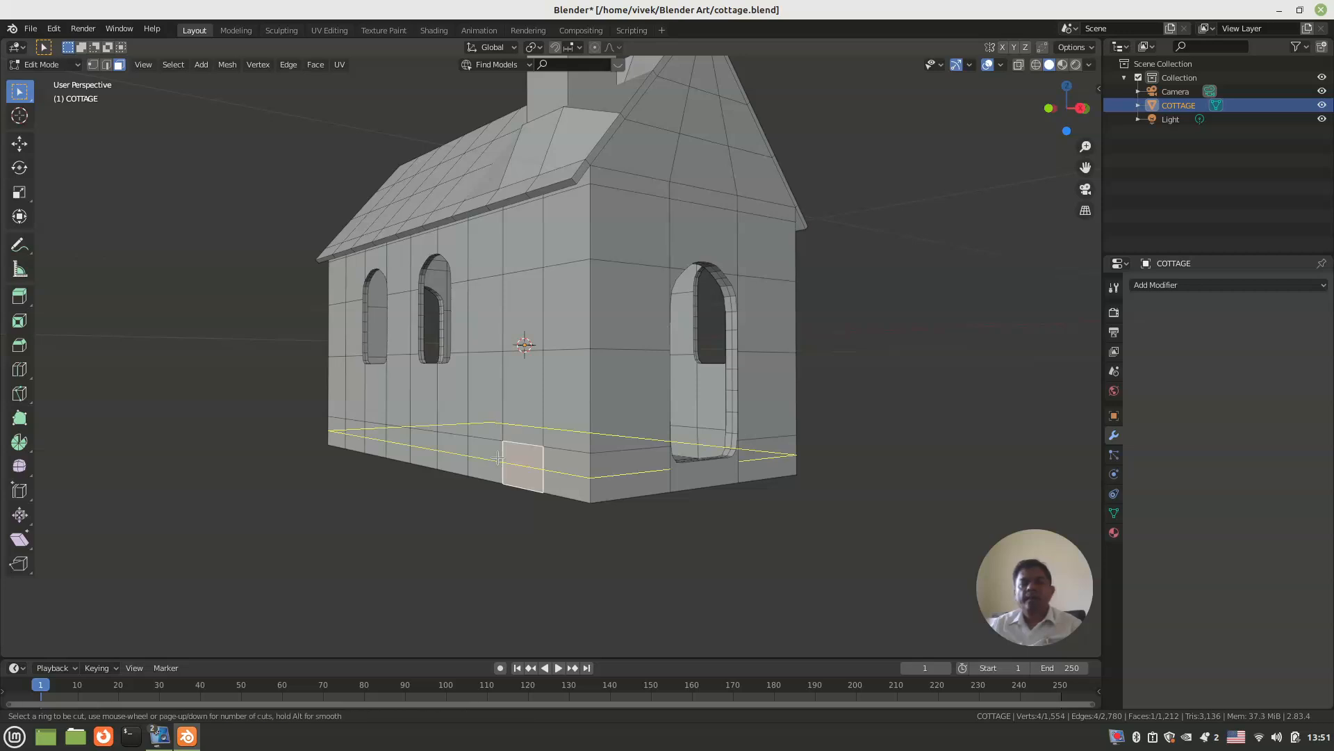
pyautogui.click(498, 458)
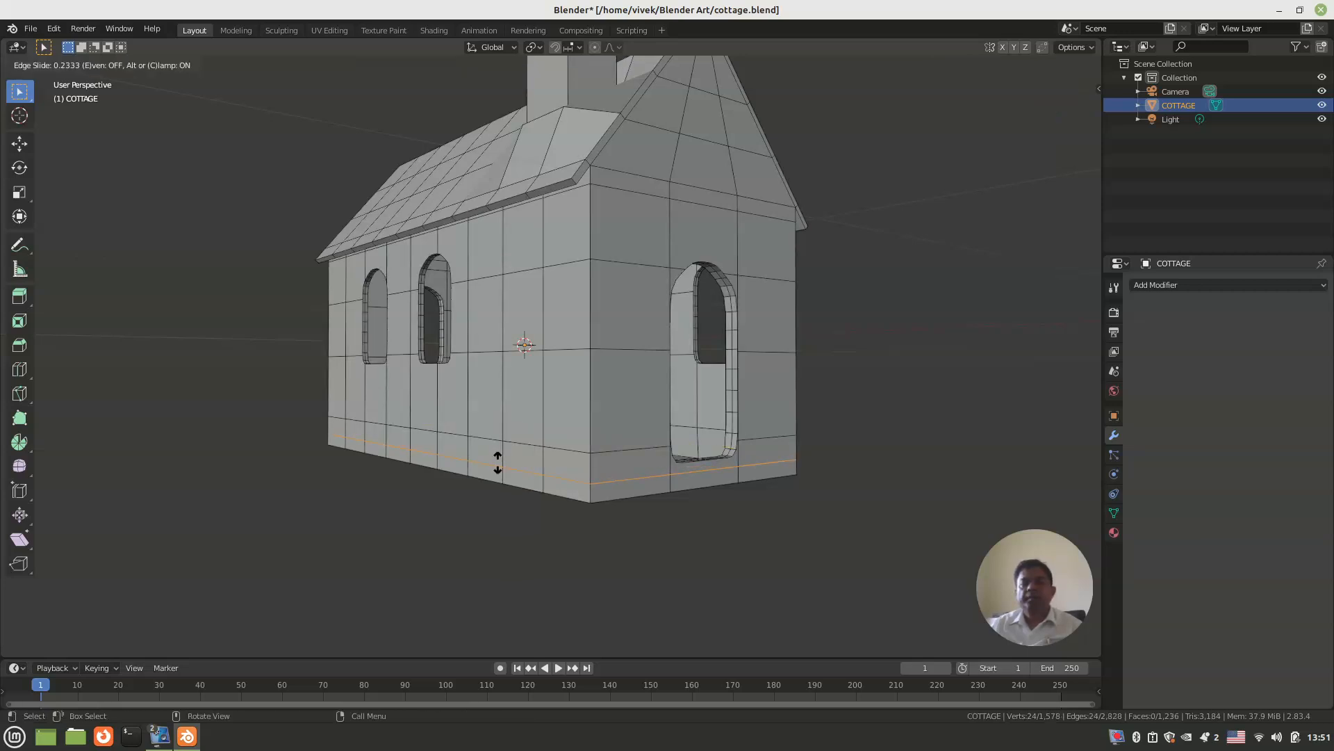
pyautogui.click(498, 463)
pyautogui.click(498, 462)
# Step: Extrude the three bottom faces below the doorway outward by about 0.2 m to form a step
pyautogui.moveTo(496, 464); pyautogui.dragTo(585, 410, button='middle')
pyautogui.press('3')
pyautogui.click(585, 404)
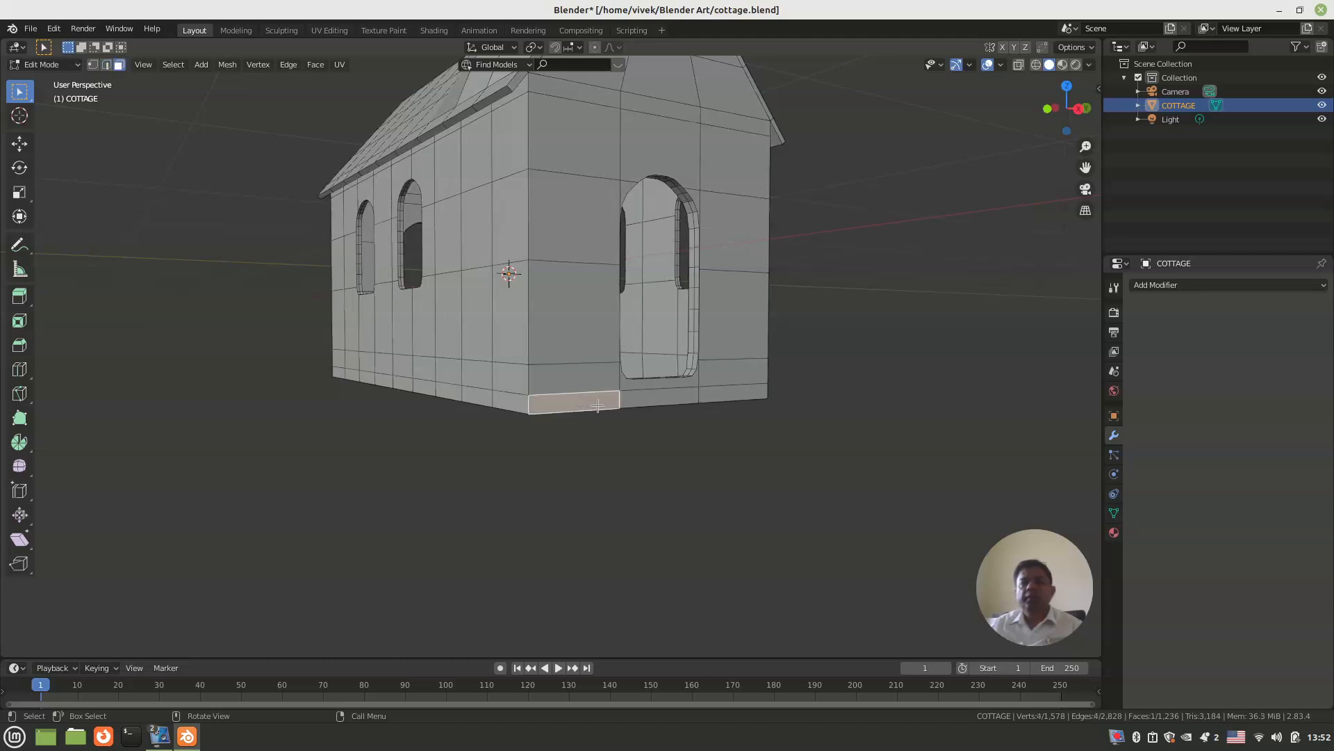
pyautogui.keyDown('shift'); pyautogui.click(666, 399); pyautogui.keyUp('shift')
pyautogui.keyDown('shift'); pyautogui.click(716, 398); pyautogui.keyUp('shift')
pyautogui.moveTo(716, 398)
pyautogui.mouseDown(button='middle')
pyautogui.moveTo(756, 433)
pyautogui.moveTo(706, 387)
pyautogui.moveTo(693, 407)
pyautogui.mouseUp(button='middle')
pyautogui.press('e')
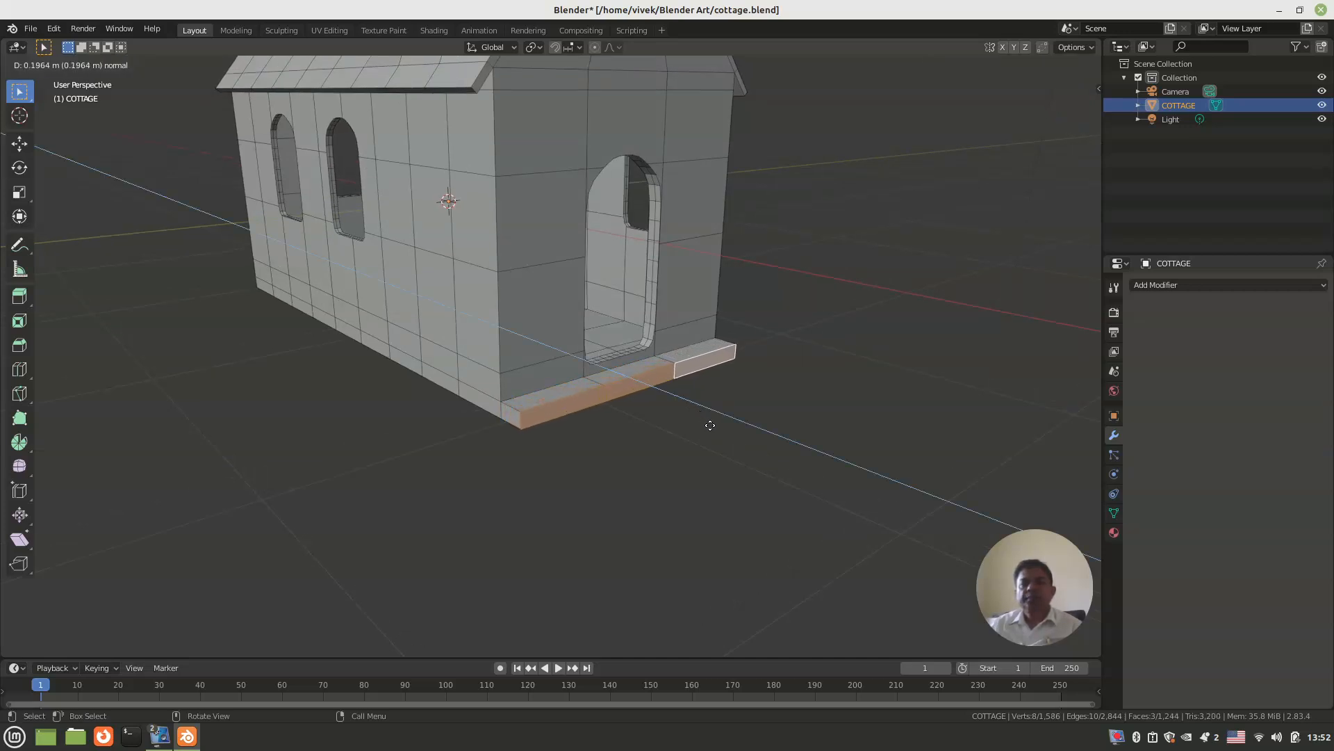
pyautogui.click(710, 425)
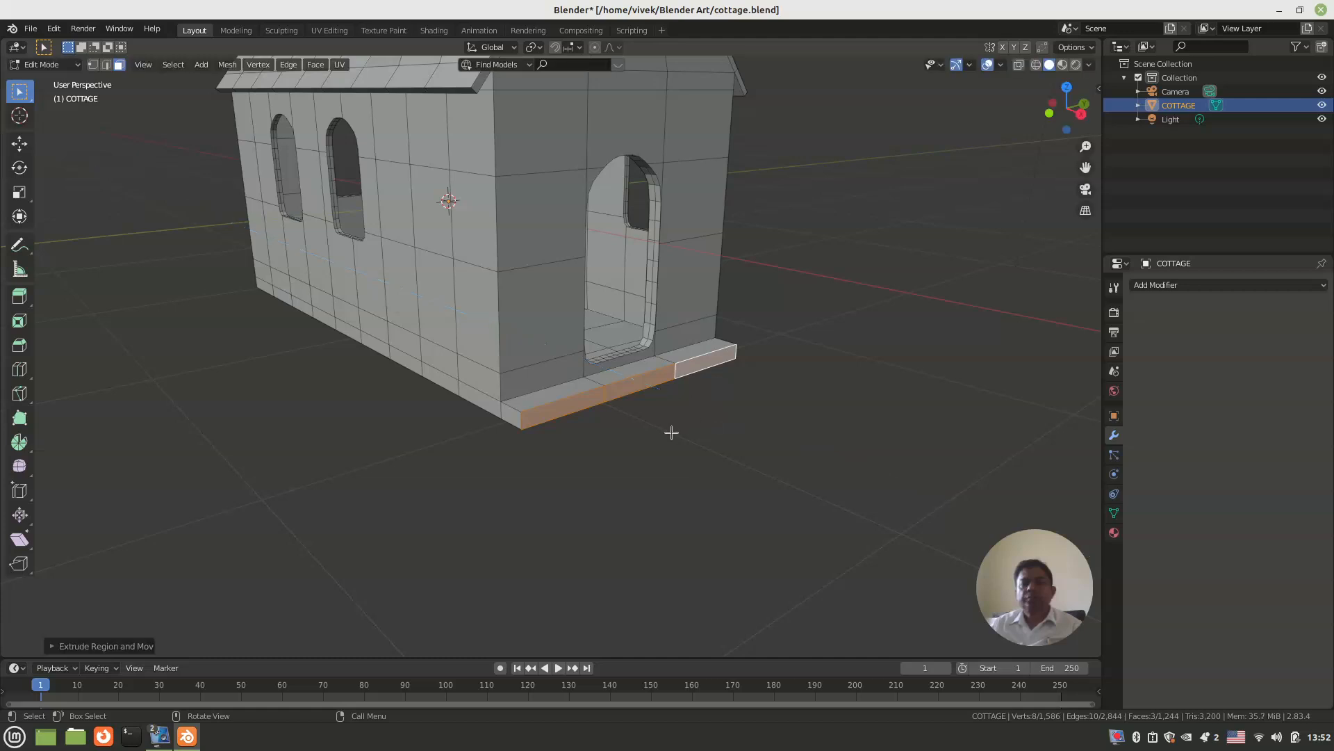
# Step: Add a centred horizontal loop cut through the extruded doorway step and the base strip
pyautogui.scroll(6, 673, 428)
pyautogui.moveTo(584, 409); pyautogui.dragTo(605, 379, button='middle')
pyautogui.scroll(2, 617, 423)
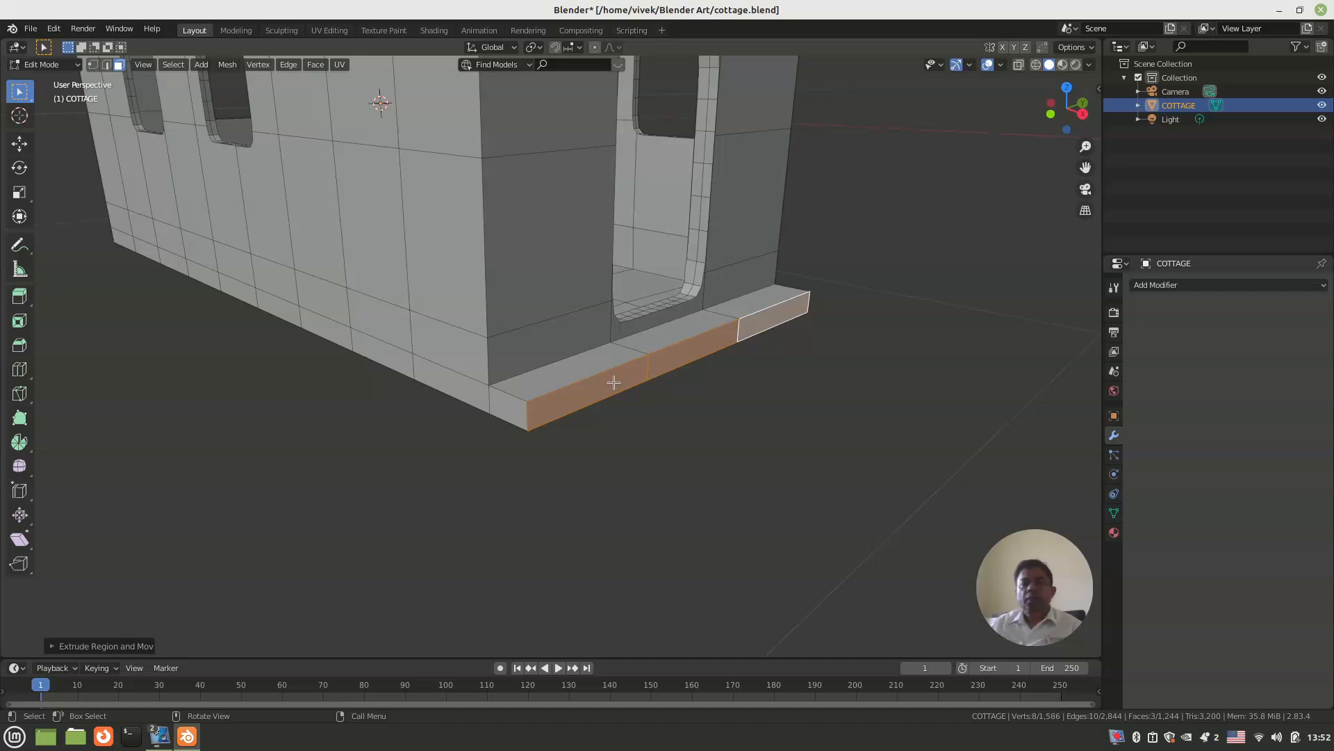
pyautogui.hotkey('ctrl', 'r')
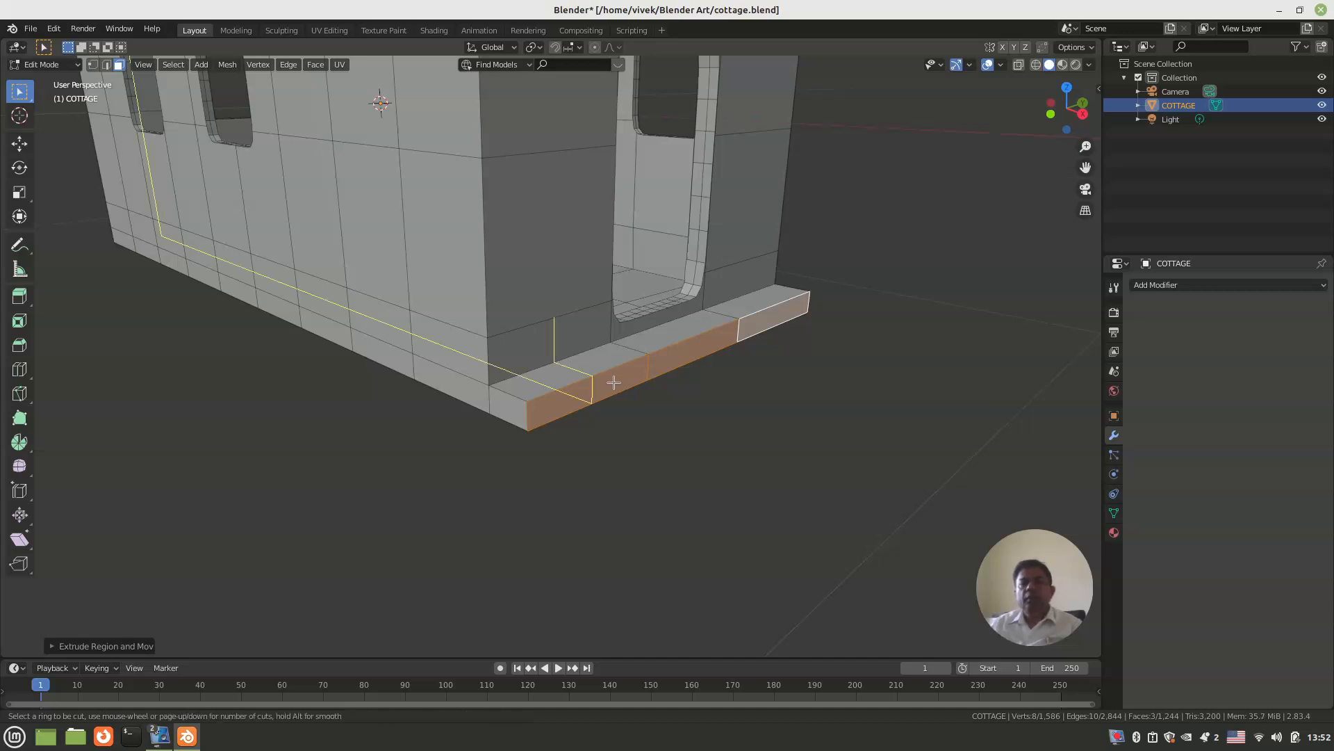
pyautogui.click(528, 419)
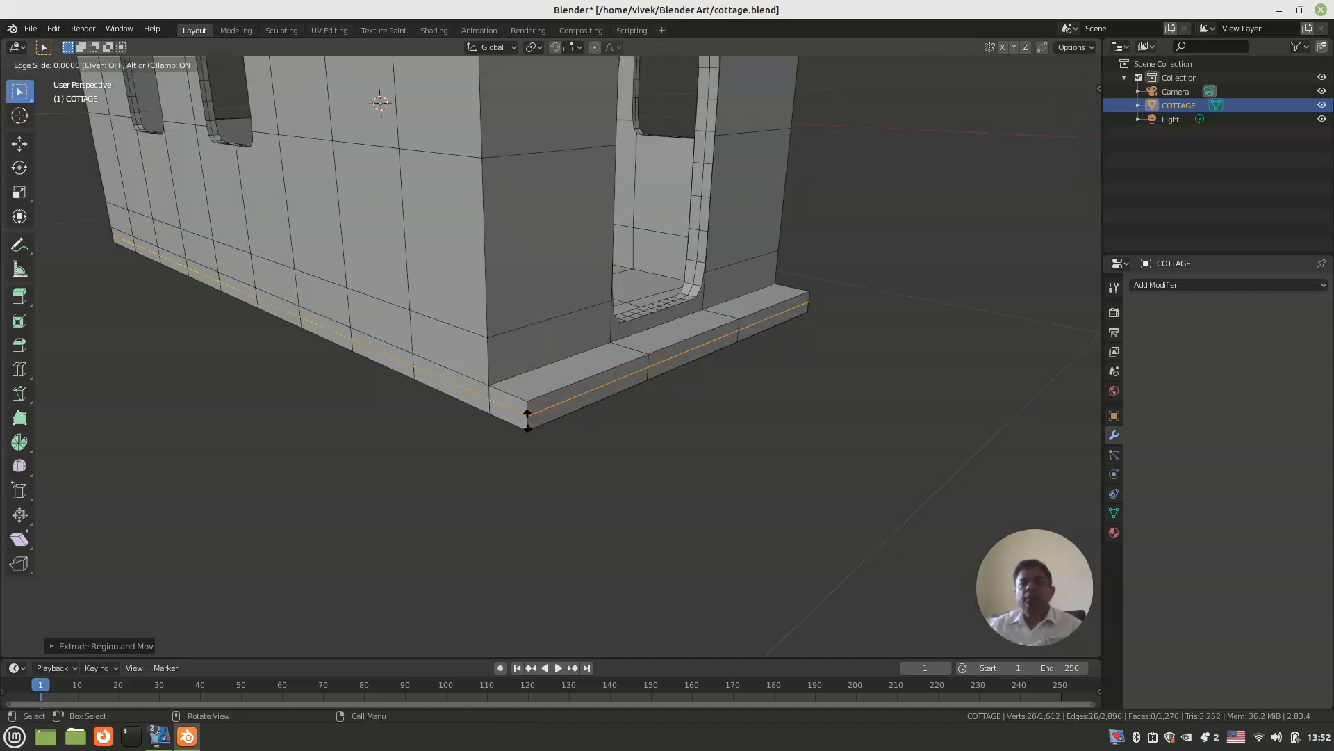
pyautogui.rightClick(528, 419)
pyautogui.click(554, 439)
# Step: Extrude the three lower front faces of the doorway step outward by about 0.3 m to form a second step
pyautogui.press('3')
pyautogui.click(678, 361)
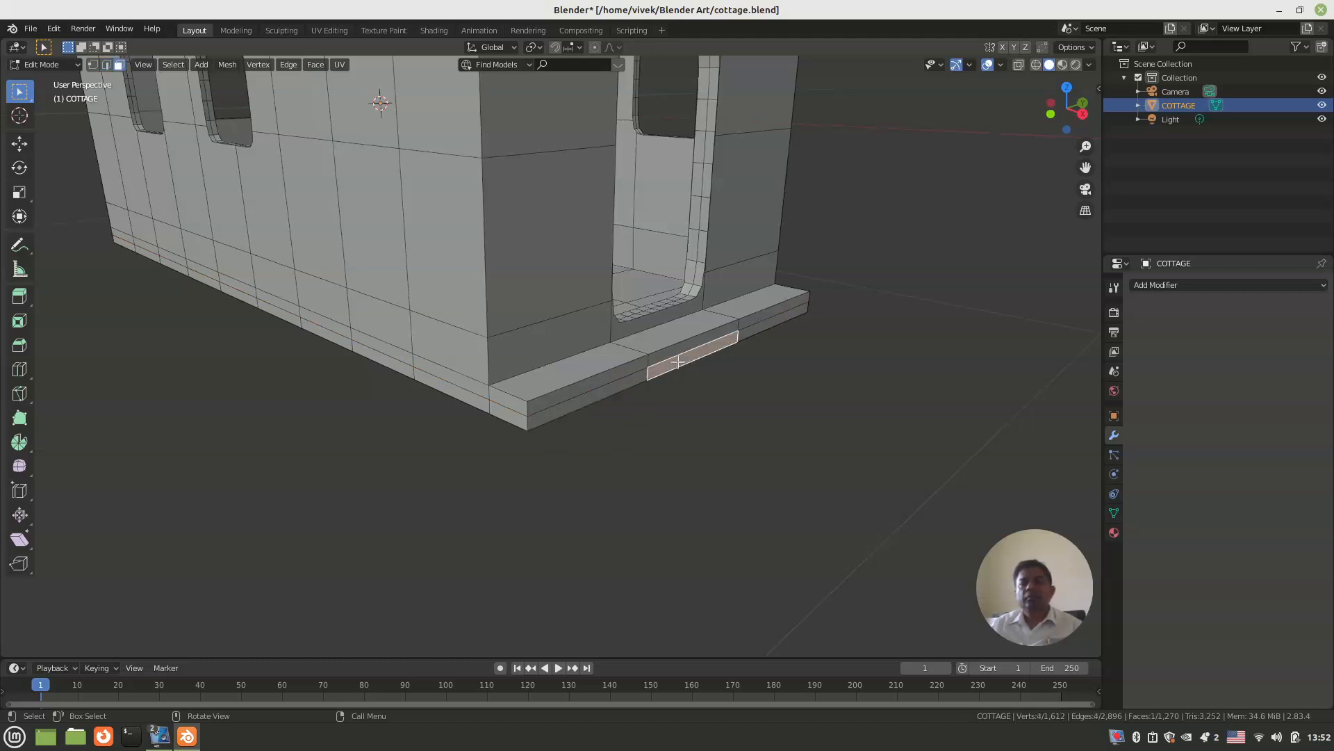
pyautogui.keyDown('shift'); pyautogui.click(603, 391); pyautogui.keyUp('shift')
pyautogui.keyDown('shift'); pyautogui.click(759, 328); pyautogui.keyUp('shift')
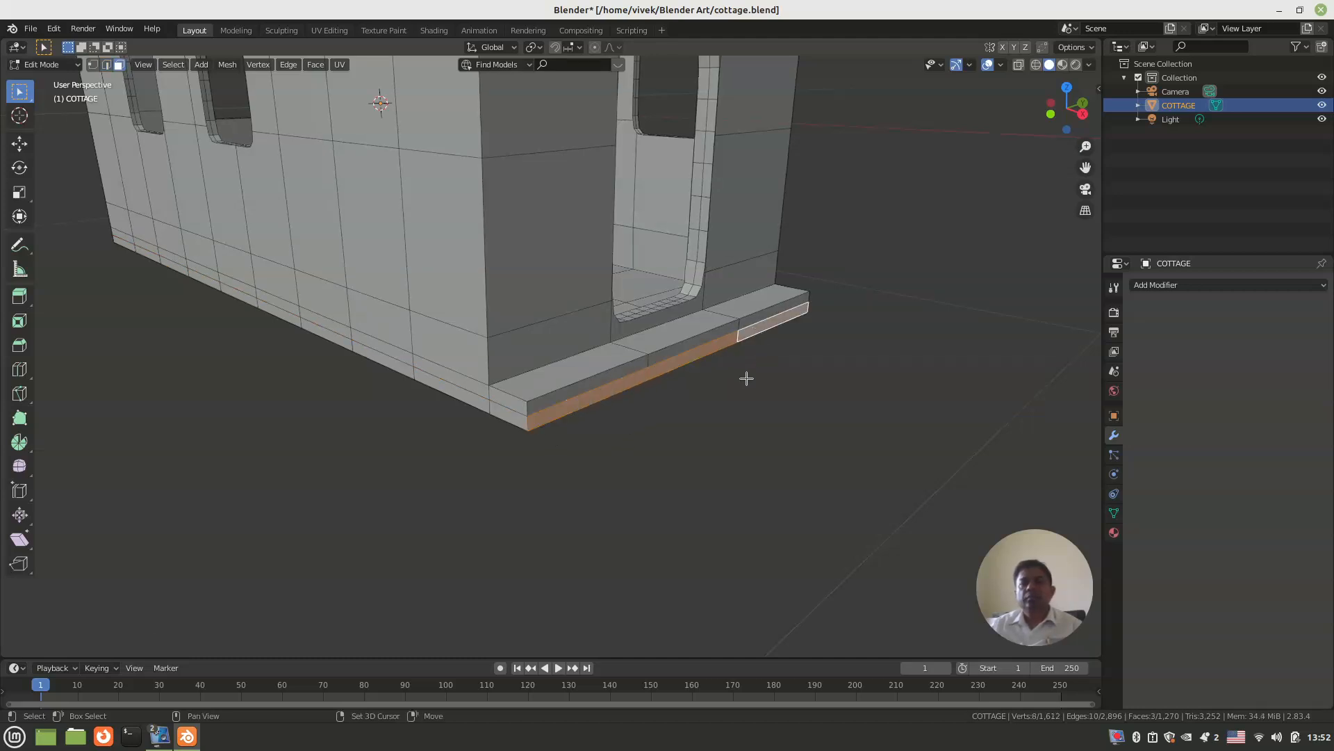
pyautogui.press('e')
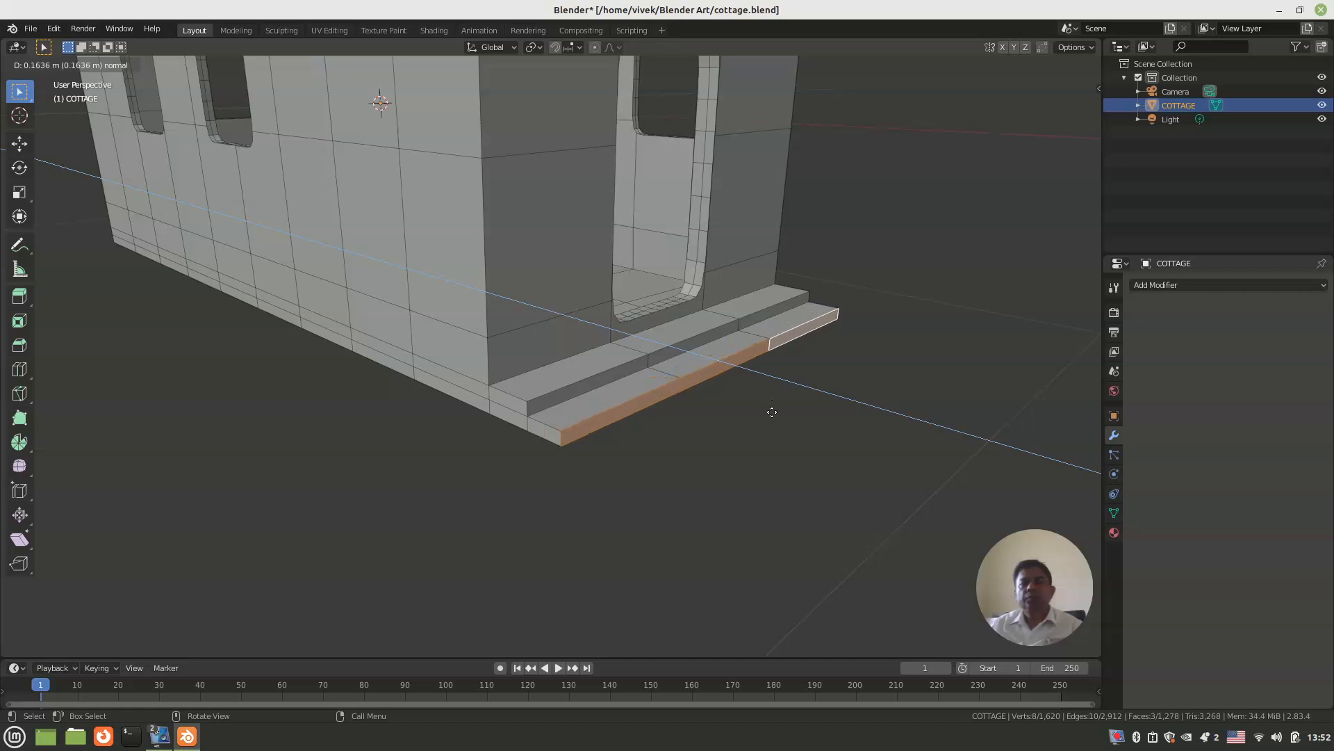
pyautogui.click(804, 435)
pyautogui.moveTo(804, 435); pyautogui.dragTo(719, 451, button='middle')
pyautogui.click(551, 500)
# Step: Extrude the eleven bottom base-strip faces along the chimney-side wall, including the step ends, outward by about 0.5 m
pyautogui.moveTo(552, 500); pyautogui.dragTo(528, 411, button='middle')
pyautogui.scroll(2, 527, 412)
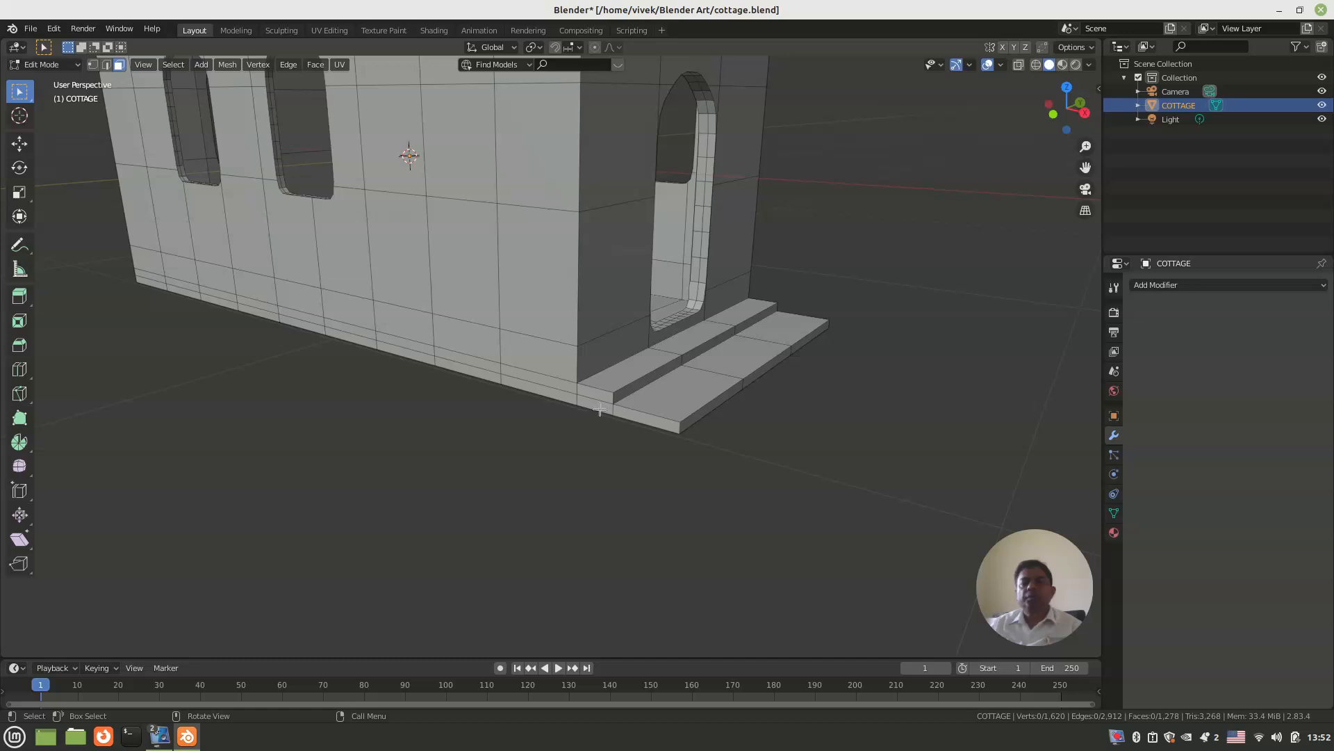
pyautogui.click(620, 411)
pyautogui.keyDown('shift'); pyautogui.click(598, 411); pyautogui.keyUp('shift')
pyautogui.keyDown('shift'); pyautogui.click(510, 390); pyautogui.keyUp('shift')
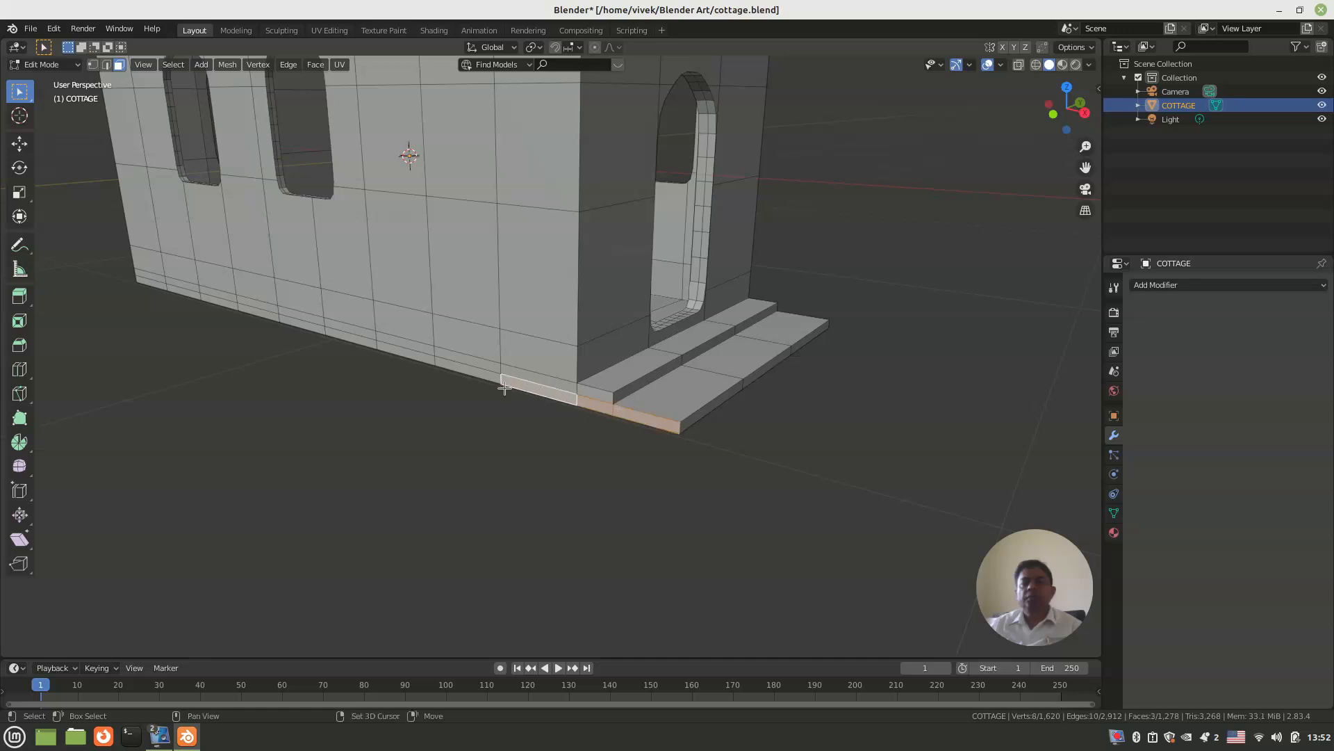
pyautogui.keyDown('shift'); pyautogui.click(474, 372); pyautogui.keyUp('shift')
pyautogui.keyDown('shift'); pyautogui.click(404, 354); pyautogui.keyUp('shift')
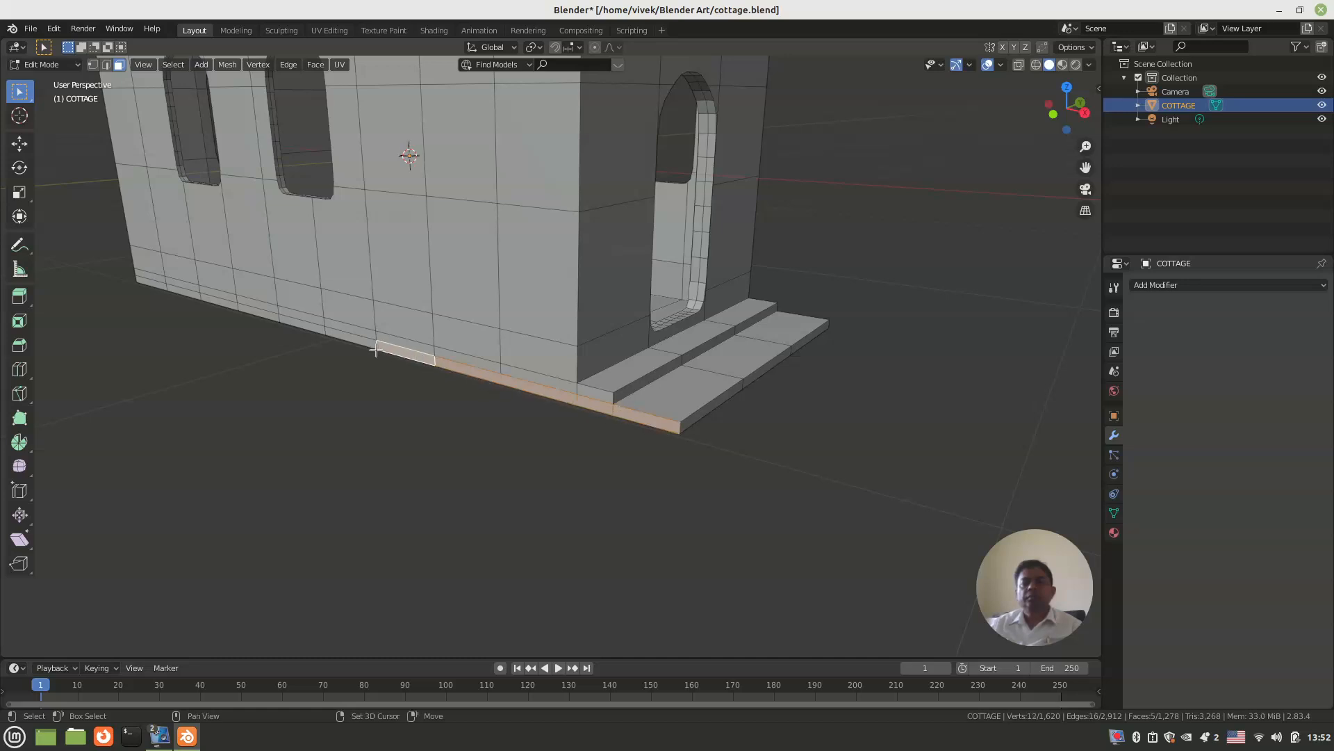
pyautogui.keyDown('shift'); pyautogui.click(363, 340); pyautogui.keyUp('shift')
pyautogui.keyDown('shift'); pyautogui.click(290, 321); pyautogui.keyUp('shift')
pyautogui.keyDown('shift'); pyautogui.click(251, 313); pyautogui.keyUp('shift')
pyautogui.scroll(-5, 306, 354)
pyautogui.moveTo(307, 355); pyautogui.dragTo(507, 390, button='middle')
pyautogui.scroll(6, 507, 391)
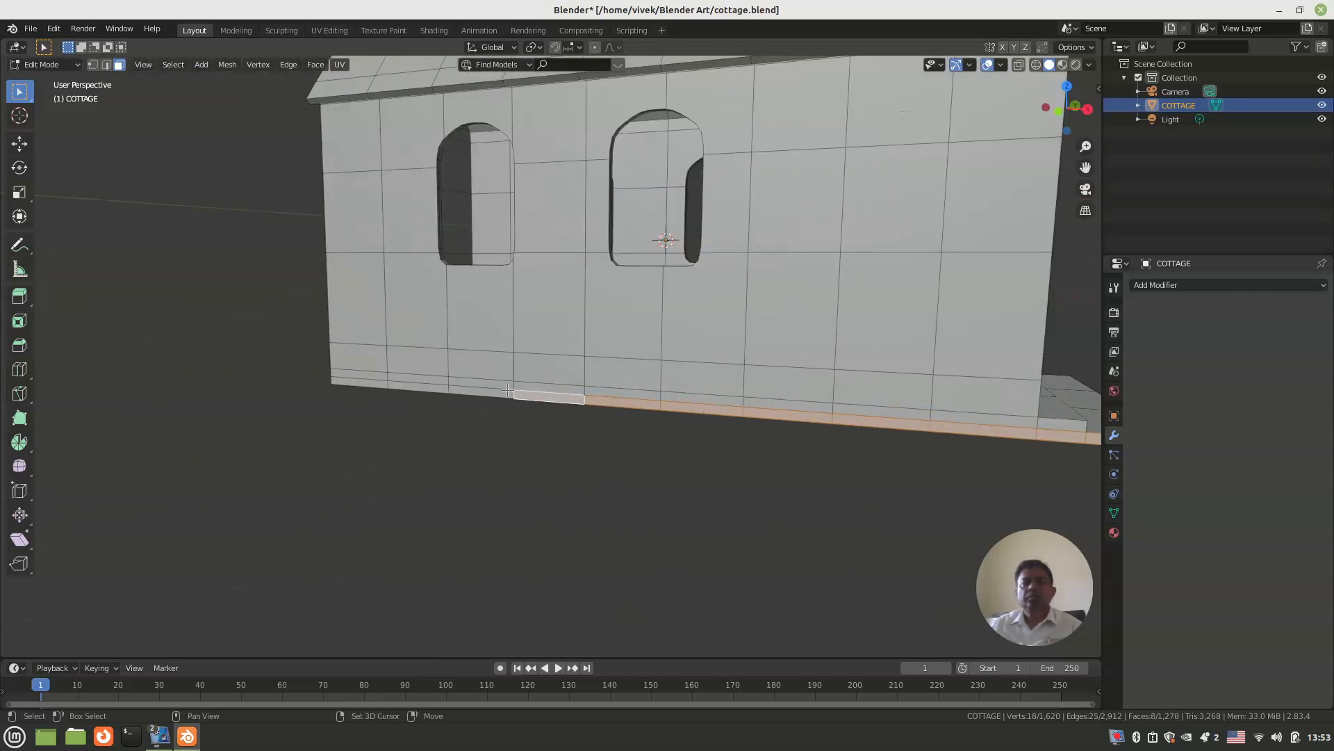
pyautogui.keyDown('shift'); pyautogui.click(505, 392); pyautogui.keyUp('shift')
pyautogui.keyDown('shift'); pyautogui.click(395, 388); pyautogui.keyUp('shift')
pyautogui.keyDown('shift'); pyautogui.click(367, 379); pyautogui.keyUp('shift')
pyautogui.scroll(-5, 378, 390)
pyautogui.moveTo(379, 390); pyautogui.dragTo(340, 384, button='middle')
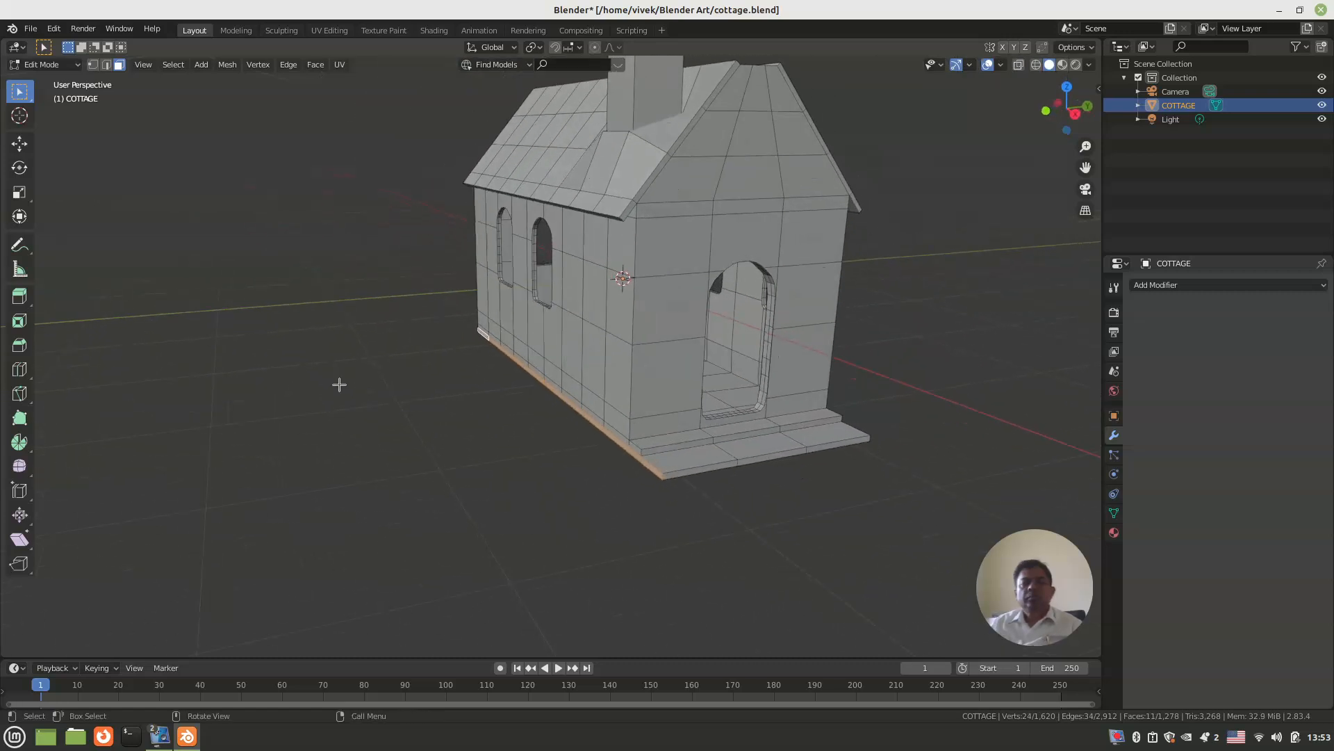
pyautogui.press('e')
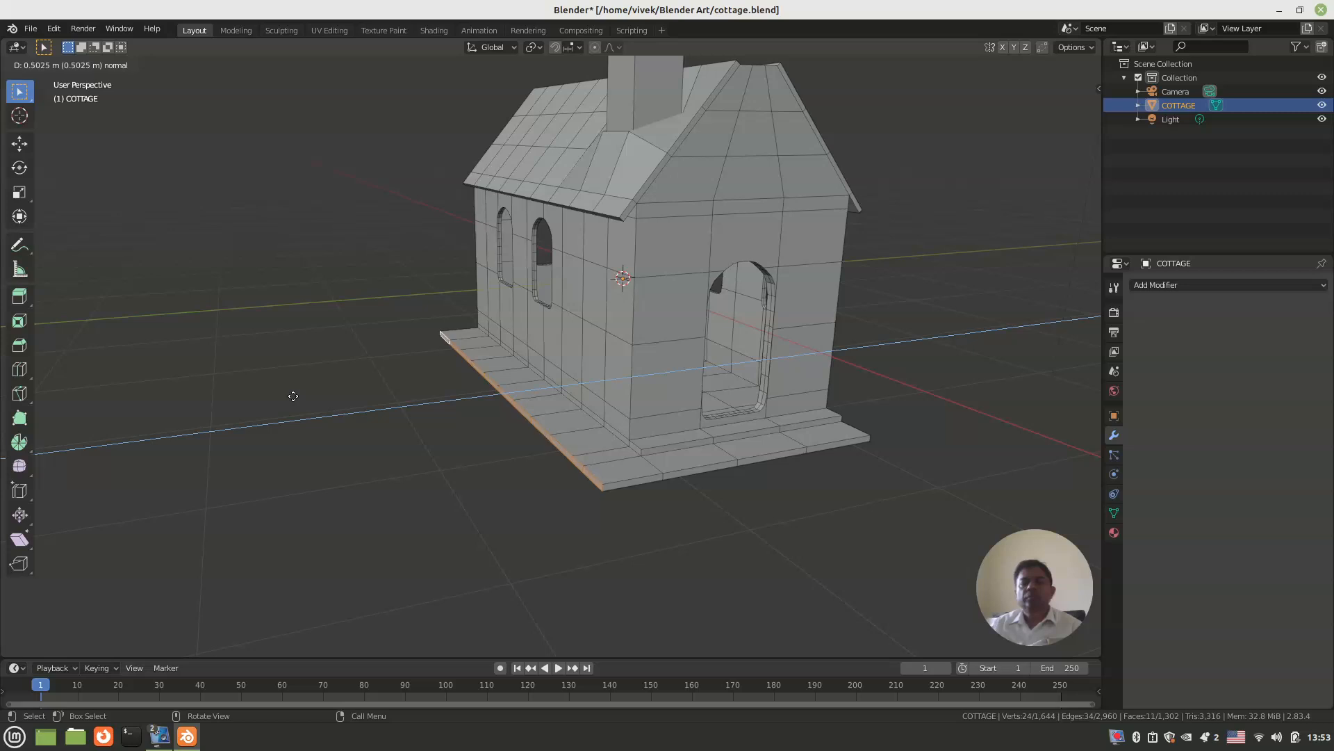
pyautogui.click(293, 395)
# Step: Extrude the four bottom base faces along the back wall, including the side ledge's end face, outward by about 0.44 m
pyautogui.moveTo(293, 396); pyautogui.dragTo(606, 351, button='middle')
pyautogui.scroll(4, 606, 351)
pyautogui.click(571, 375)
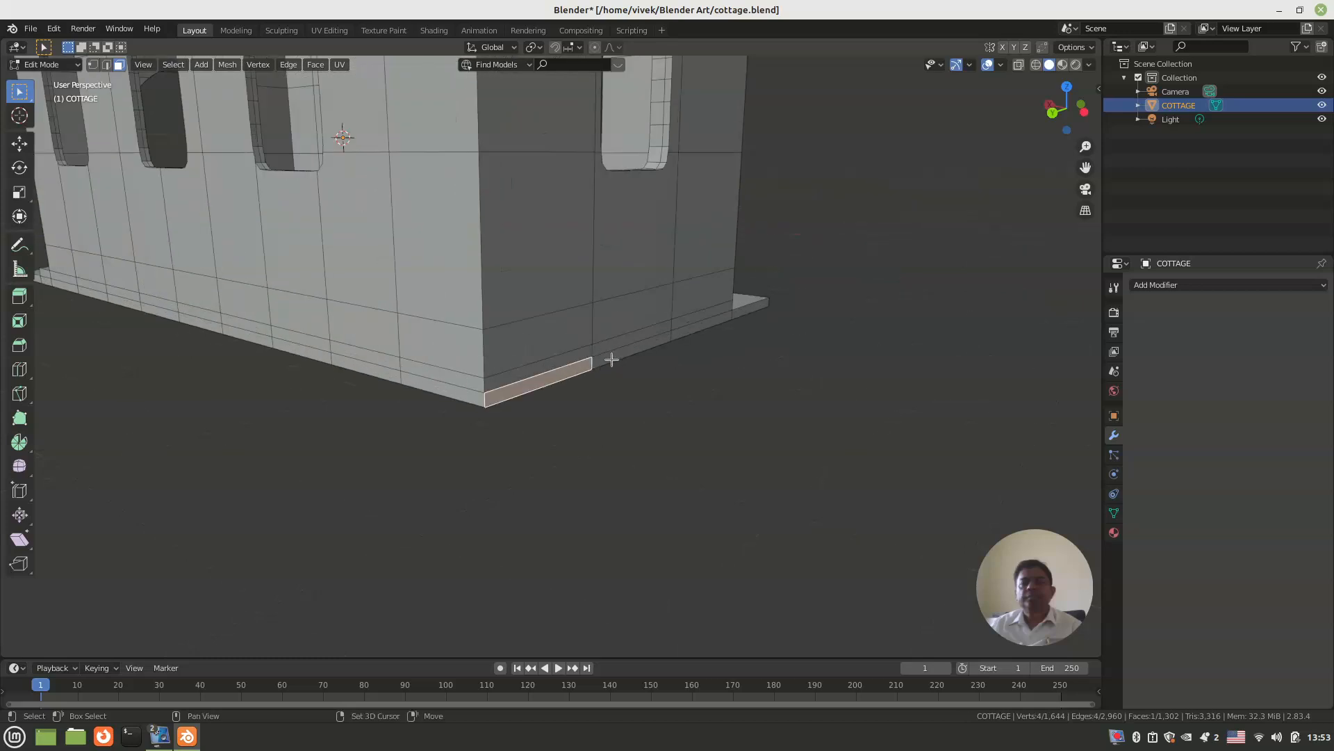
pyautogui.keyDown('shift'); pyautogui.click(666, 344); pyautogui.keyUp('shift')
pyautogui.keyDown('shift'); pyautogui.click(702, 327); pyautogui.keyUp('shift')
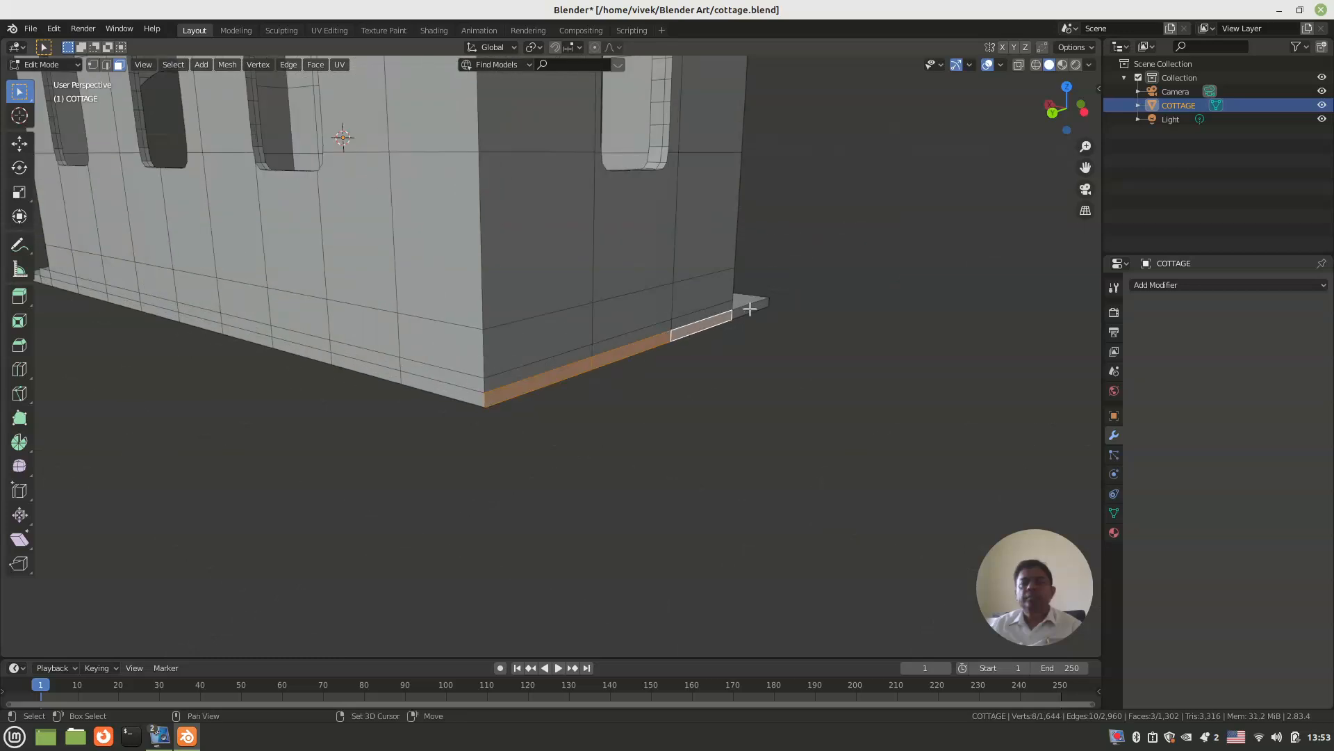
pyautogui.keyDown('shift'); pyautogui.click(749, 309); pyautogui.keyUp('shift')
pyautogui.scroll(-3, 750, 309)
pyautogui.moveTo(750, 318); pyautogui.dragTo(551, 342, button='middle')
pyautogui.scroll(3, 635, 391)
pyautogui.moveTo(635, 392); pyautogui.dragTo(566, 409, button='middle')
pyautogui.press('e')
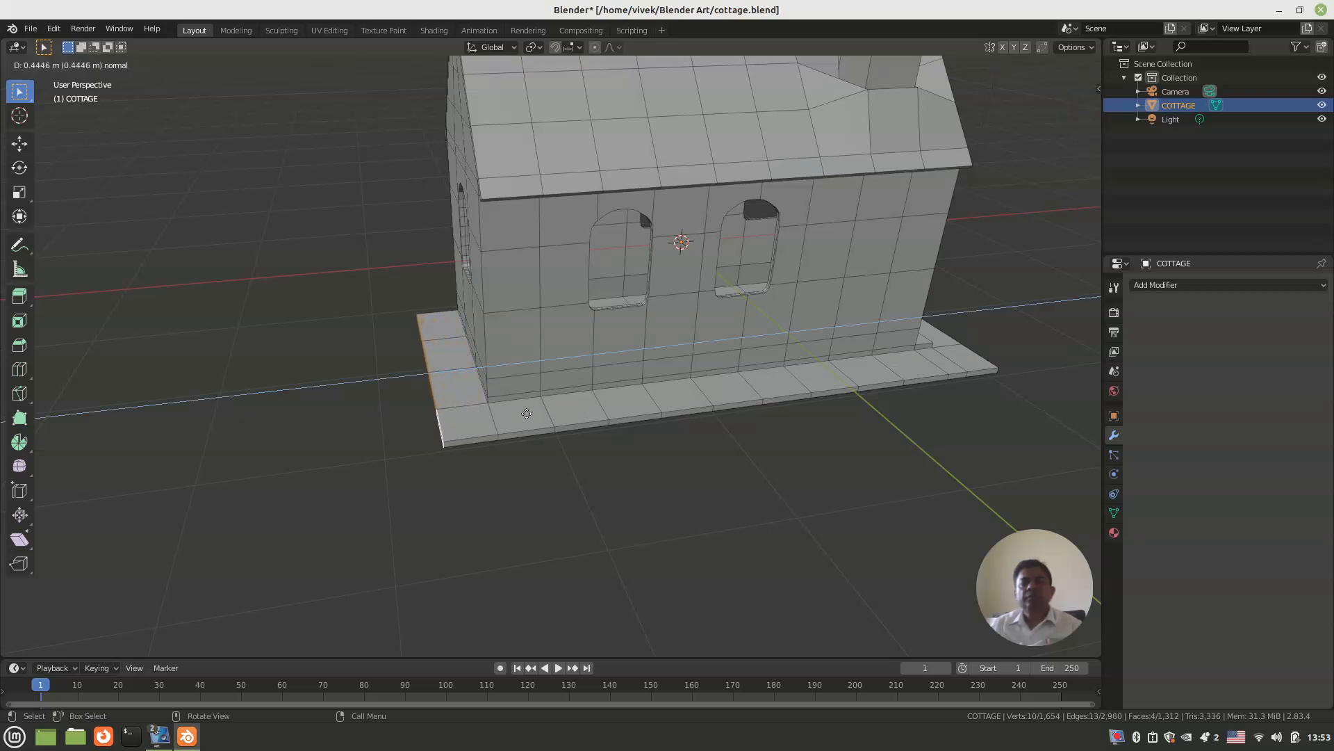
pyautogui.click(527, 414)
# Step: Extrude the twelve bottom base faces along the three-window wall, including the ledge and step ends, outward by about 0.46 m
pyautogui.scroll(-2, 527, 413)
pyautogui.moveTo(527, 413); pyautogui.dragTo(719, 381, button='middle')
pyautogui.scroll(4, 719, 382)
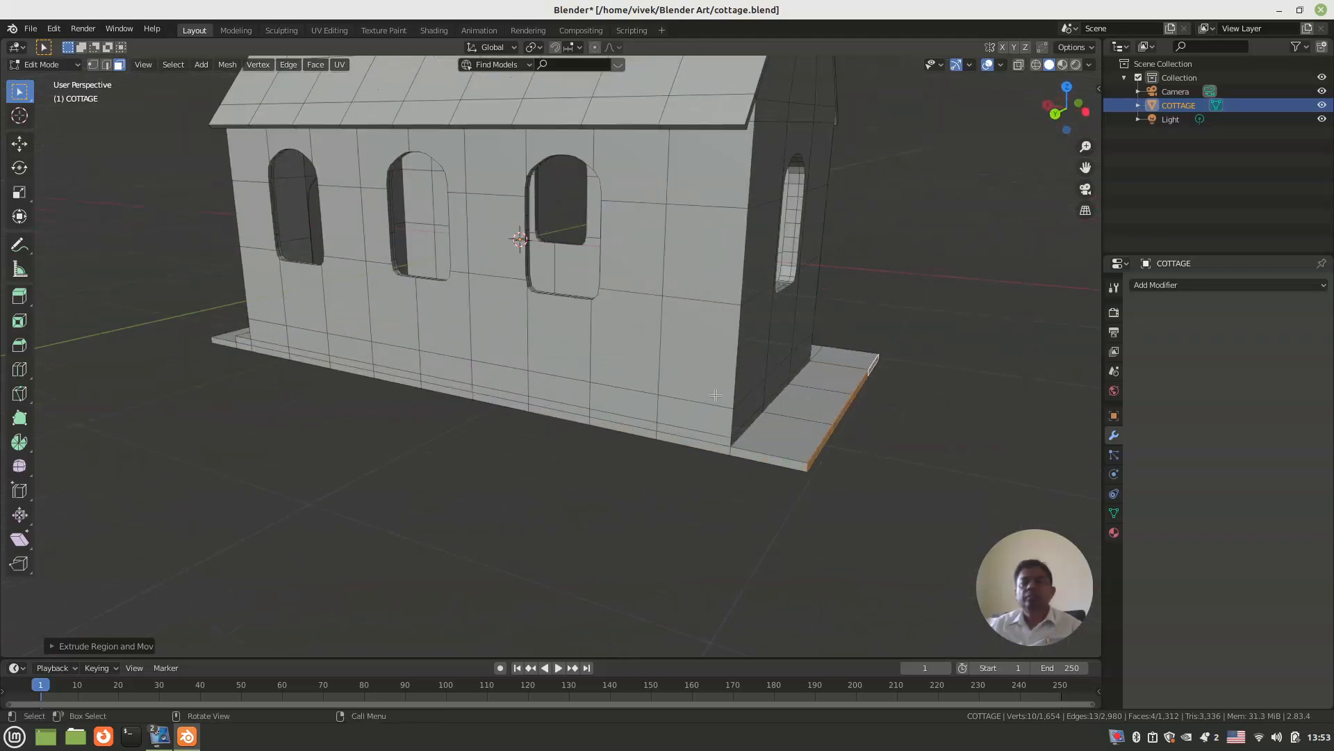
pyautogui.moveTo(556, 390); pyautogui.dragTo(752, 405, button='middle')
pyautogui.click(787, 389)
pyautogui.keyDown('shift'); pyautogui.click(727, 384); pyautogui.keyUp('shift')
pyautogui.keyDown('shift'); pyautogui.click(608, 382); pyautogui.keyUp('shift')
pyautogui.keyDown('shift'); pyautogui.click(577, 382); pyautogui.keyUp('shift')
pyautogui.keyDown('shift'); pyautogui.click(496, 378); pyautogui.keyUp('shift')
pyautogui.keyDown('shift'); pyautogui.click(459, 376); pyautogui.keyUp('shift')
pyautogui.keyDown('shift'); pyautogui.click(389, 373); pyautogui.keyUp('shift')
pyautogui.keyDown('shift'); pyautogui.click(344, 372); pyautogui.keyUp('shift')
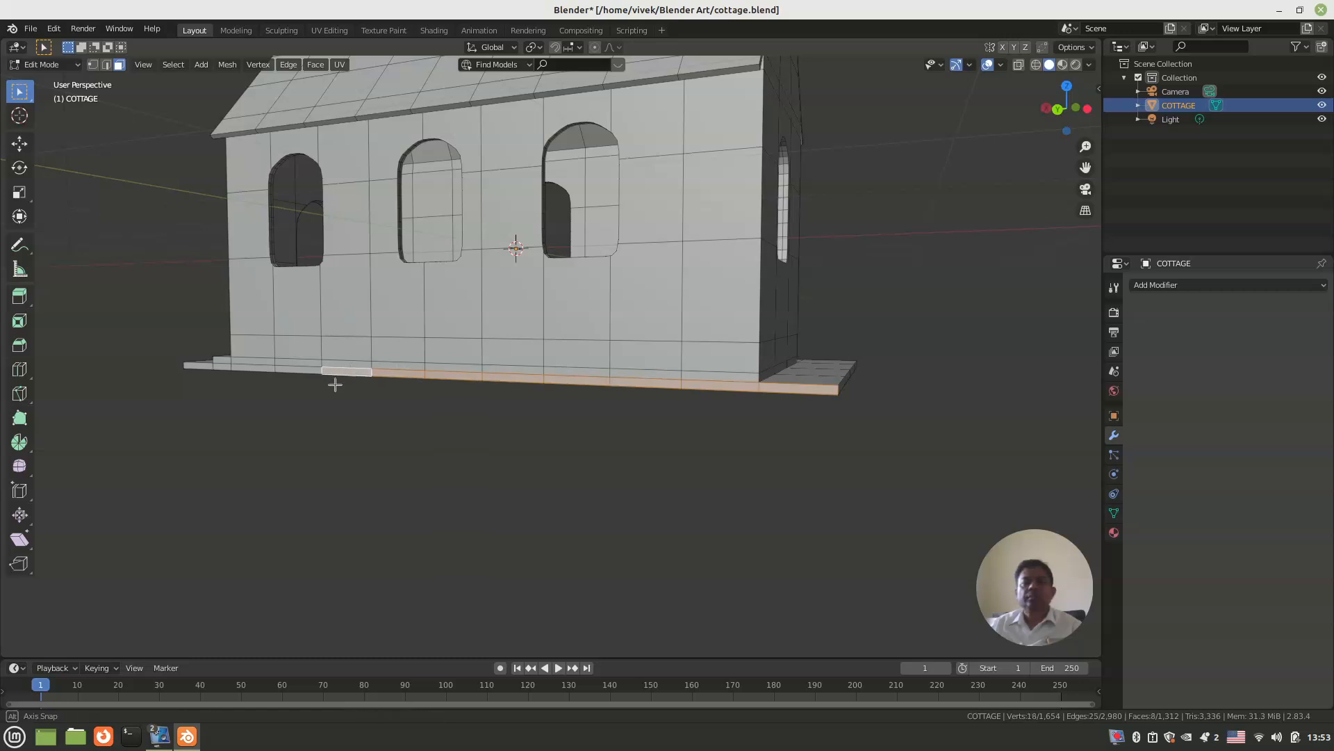
pyautogui.scroll(5, 335, 383)
pyautogui.keyDown('shift'); pyautogui.click(383, 383); pyautogui.keyUp('shift')
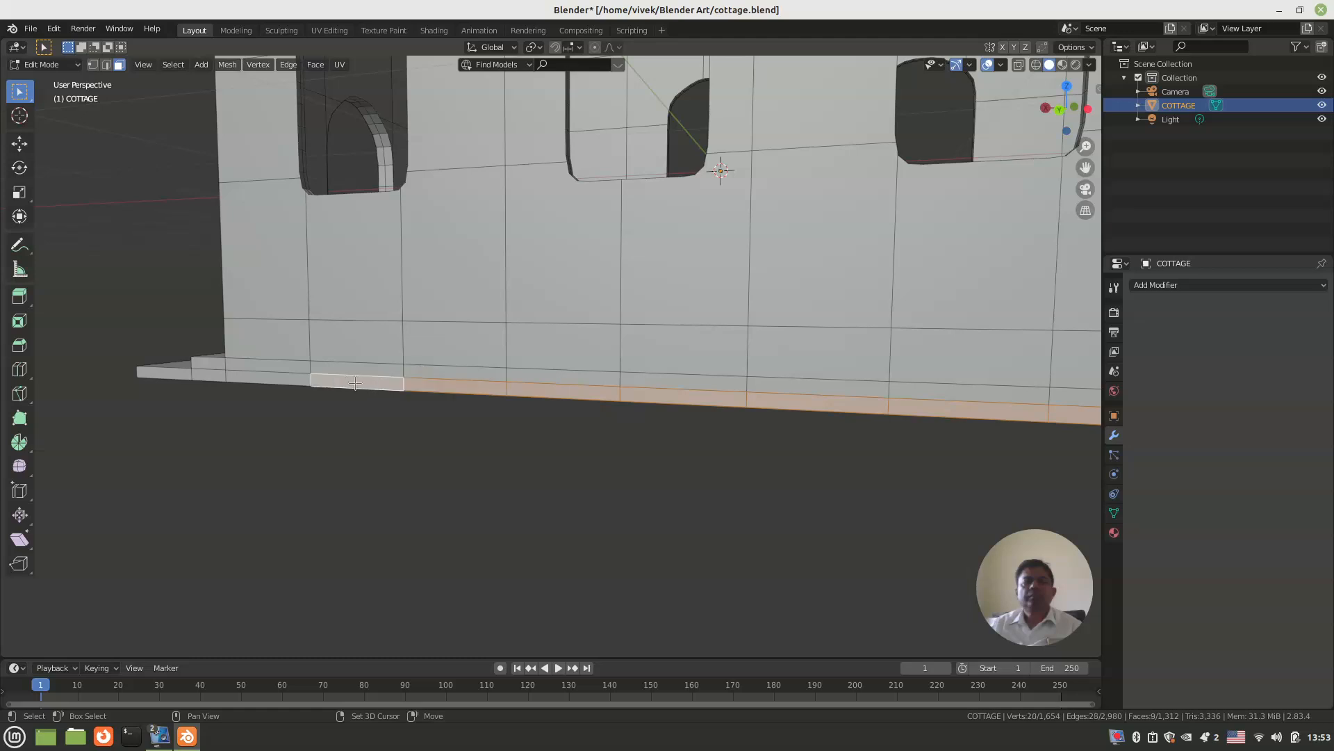
pyautogui.keyDown('shift'); pyautogui.click(282, 380); pyautogui.keyUp('shift')
pyautogui.keyDown('shift'); pyautogui.click(203, 374); pyautogui.keyUp('shift')
pyautogui.keyDown('shift'); pyautogui.click(174, 373); pyautogui.keyUp('shift')
pyautogui.scroll(-5, 209, 379)
pyautogui.moveTo(295, 382); pyautogui.dragTo(250, 414, button='middle')
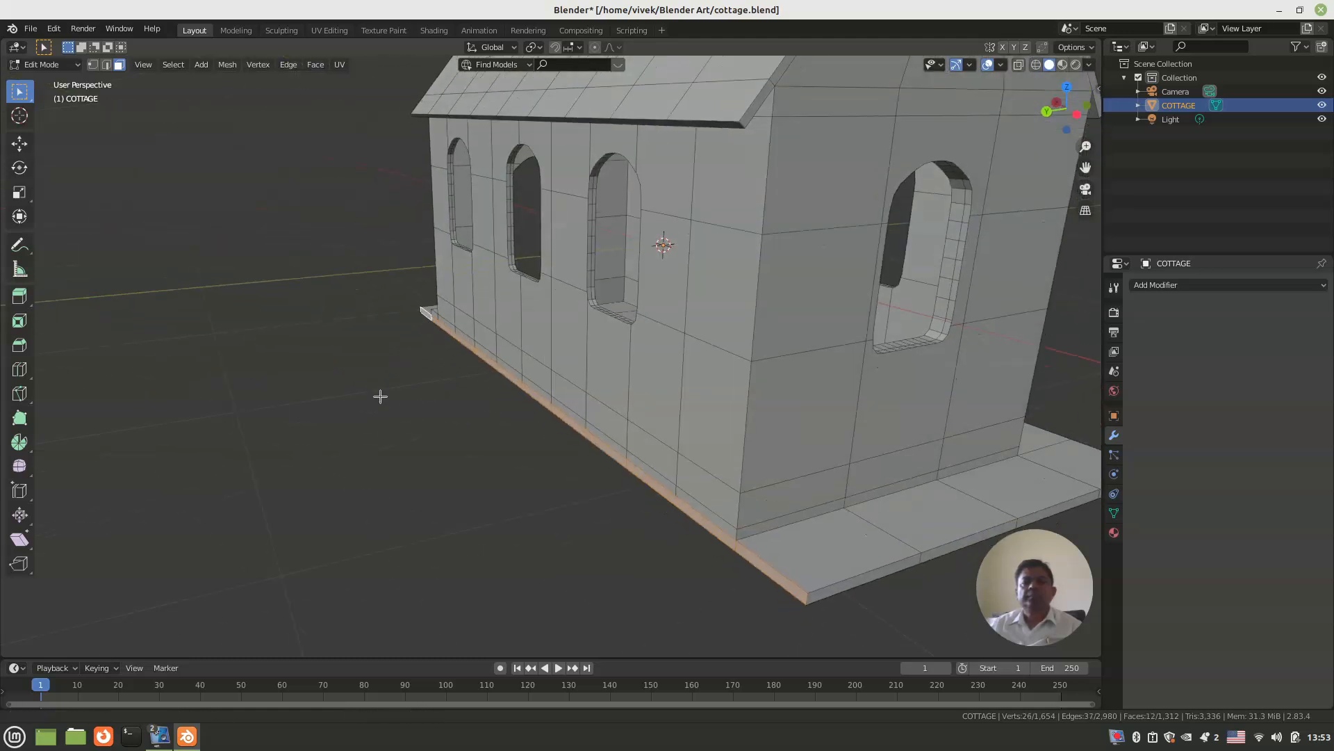
pyautogui.scroll(-4, 393, 395)
pyautogui.moveTo(421, 380); pyautogui.dragTo(400, 408, button='middle')
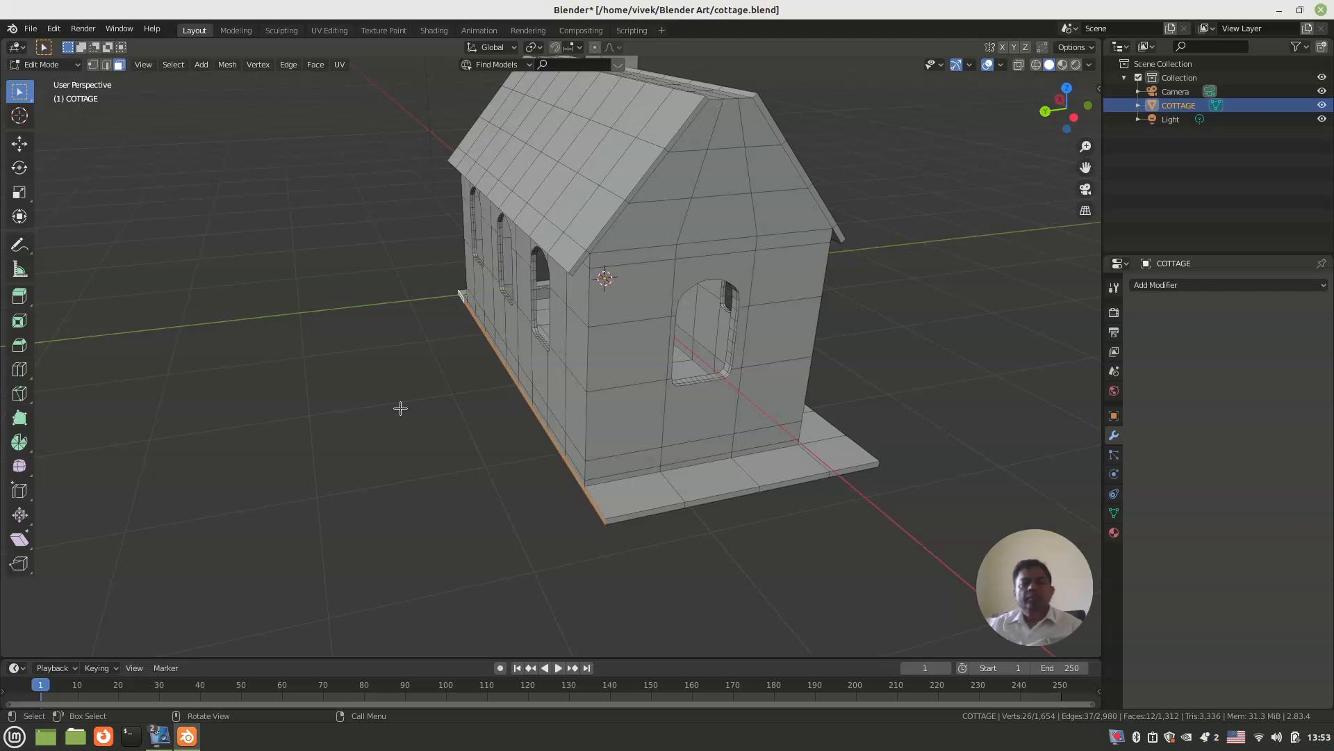
pyautogui.press('e')
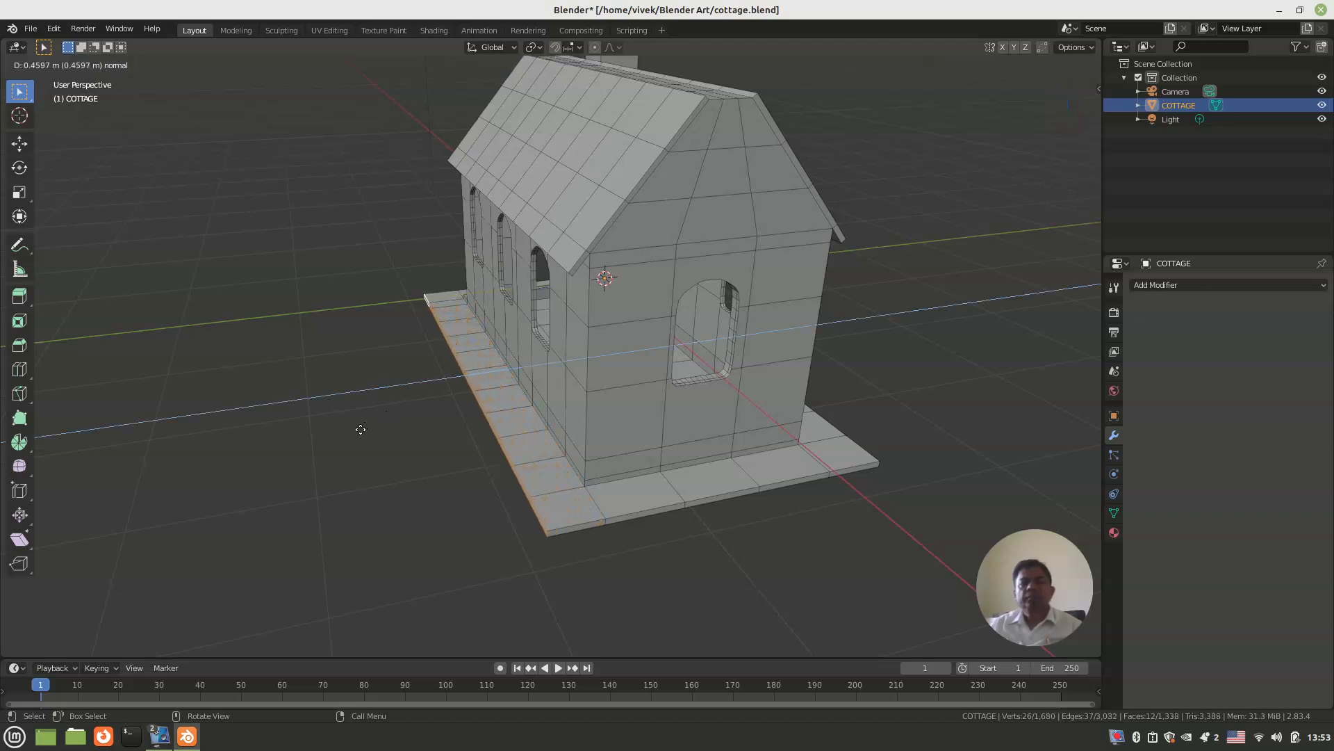
pyautogui.click(358, 431)
# Step: Clear the face selection and save the cottage file
pyautogui.moveTo(377, 458); pyautogui.dragTo(310, 431, button='middle')
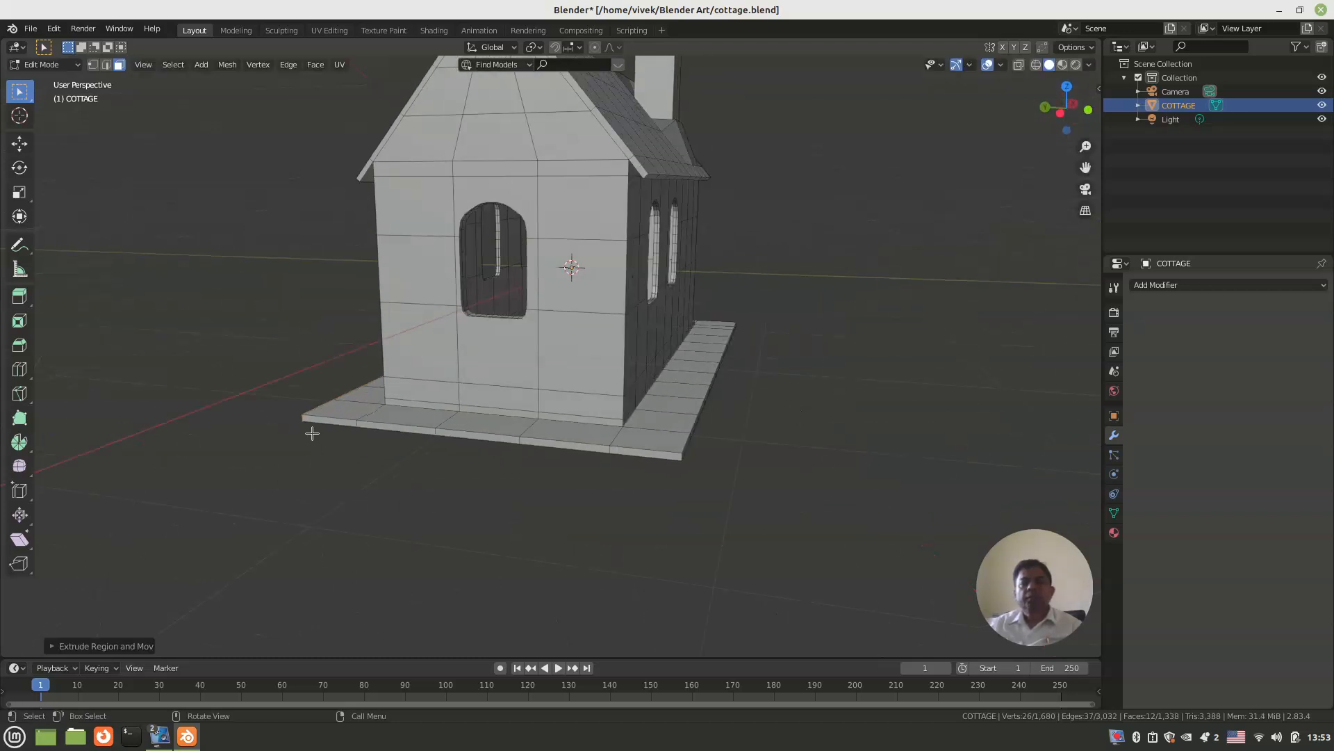
pyautogui.scroll(-4, 294, 438)
pyautogui.click(441, 423)
pyautogui.moveTo(452, 423); pyautogui.dragTo(647, 379, button='middle')
pyautogui.scroll(5, 688, 389)
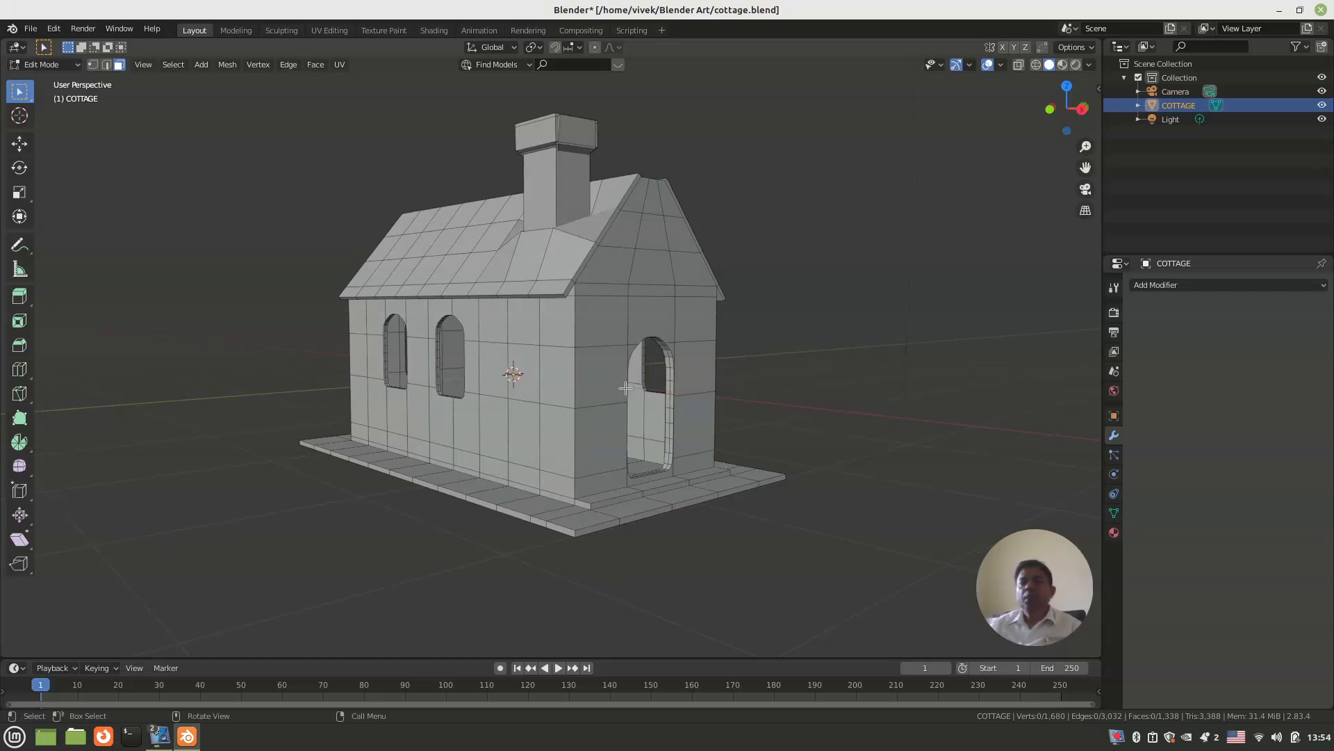
pyautogui.moveTo(577, 381); pyautogui.dragTo(557, 383, button='middle')
pyautogui.hotkey('ctrl', 's')
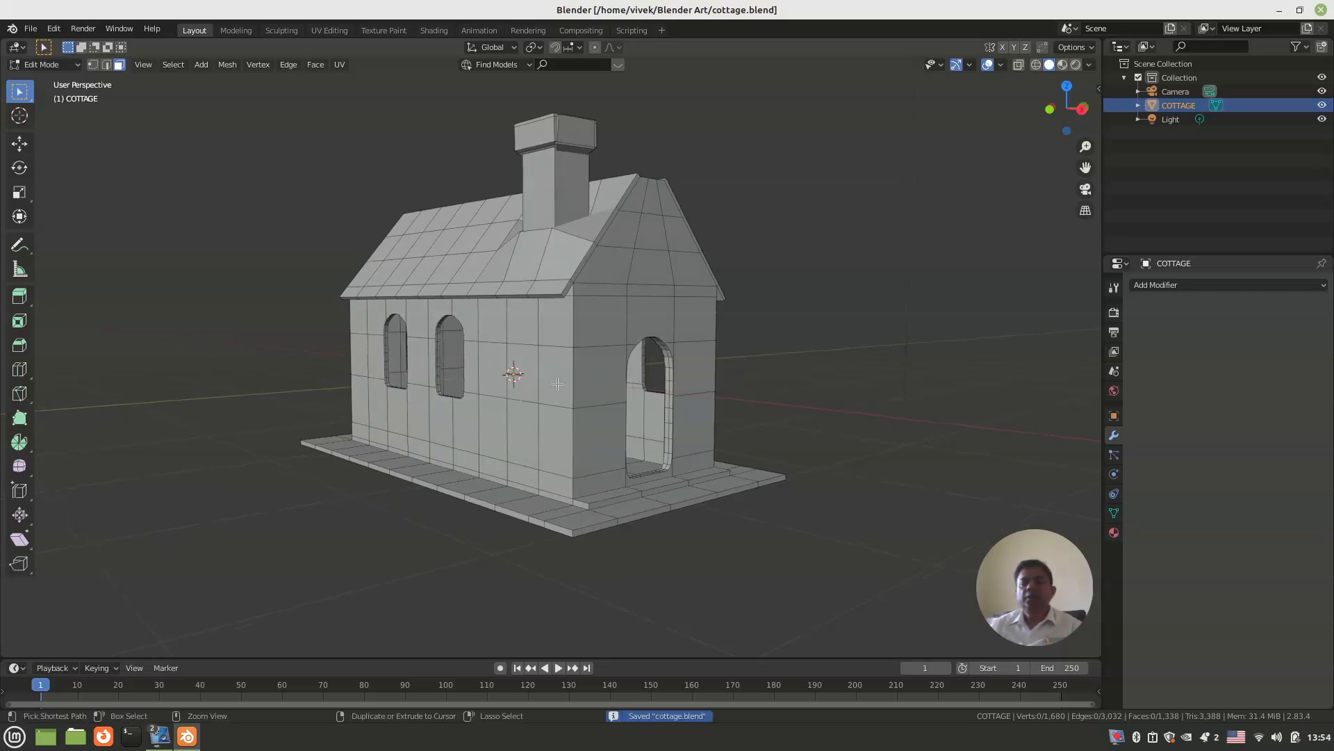
# Step: Show the Extreme PBR 2.0 tools and select the roof faces on the chimney-side slope with circle select
pyautogui.moveTo(616, 395); pyautogui.dragTo(584, 397, button='middle')
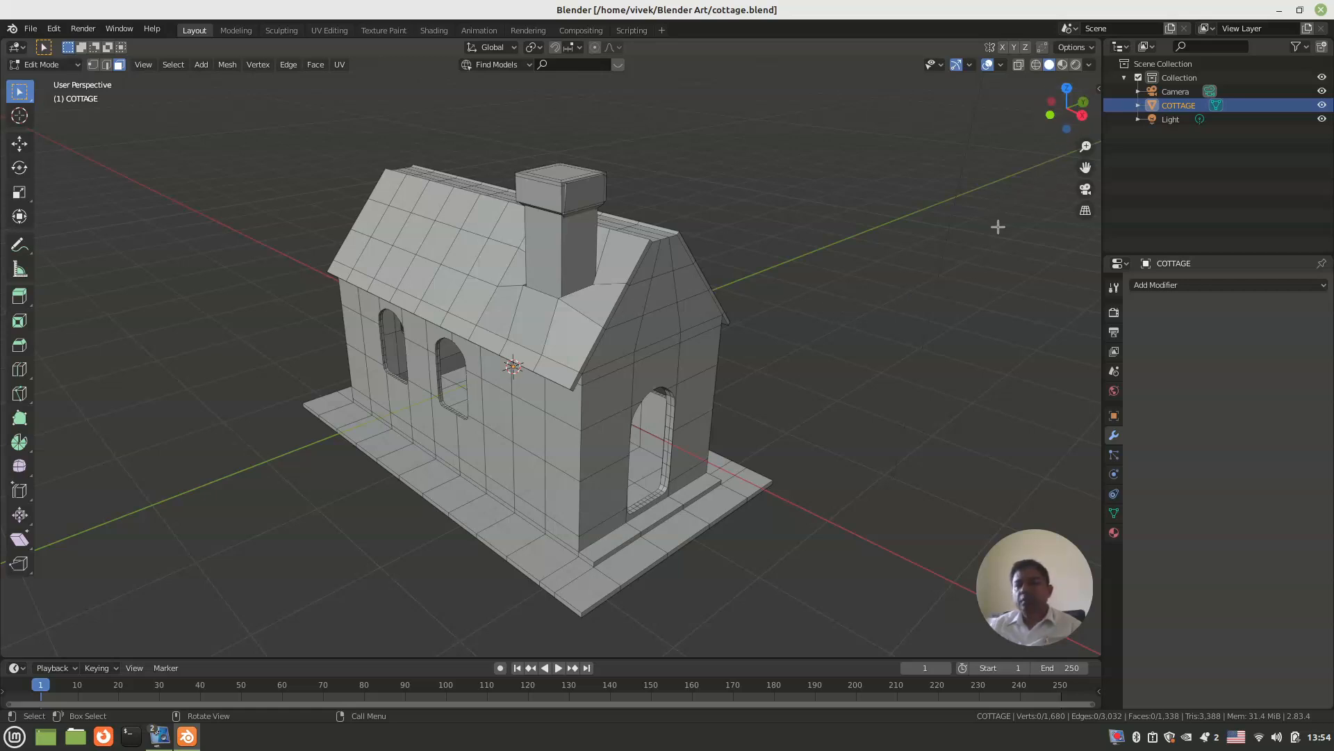
pyautogui.press('n')
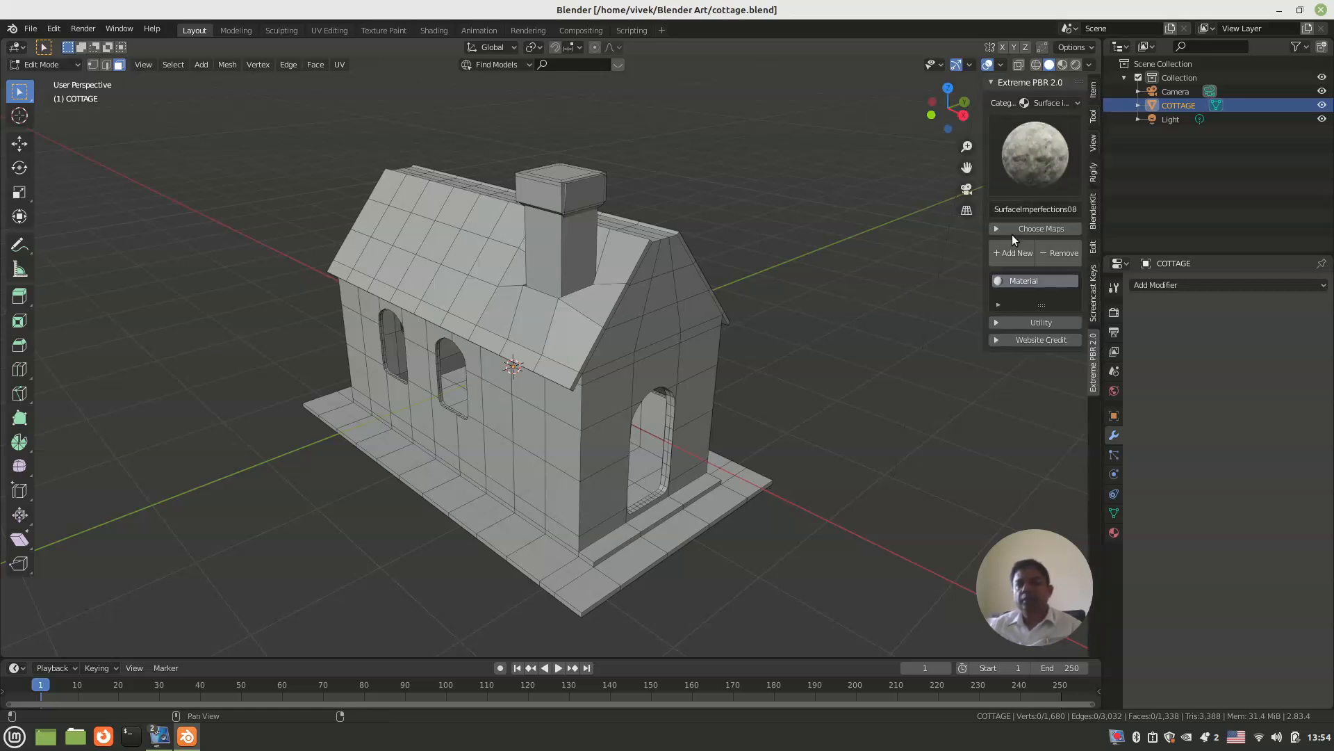
pyautogui.moveTo(529, 323); pyautogui.dragTo(637, 337, button='middle')
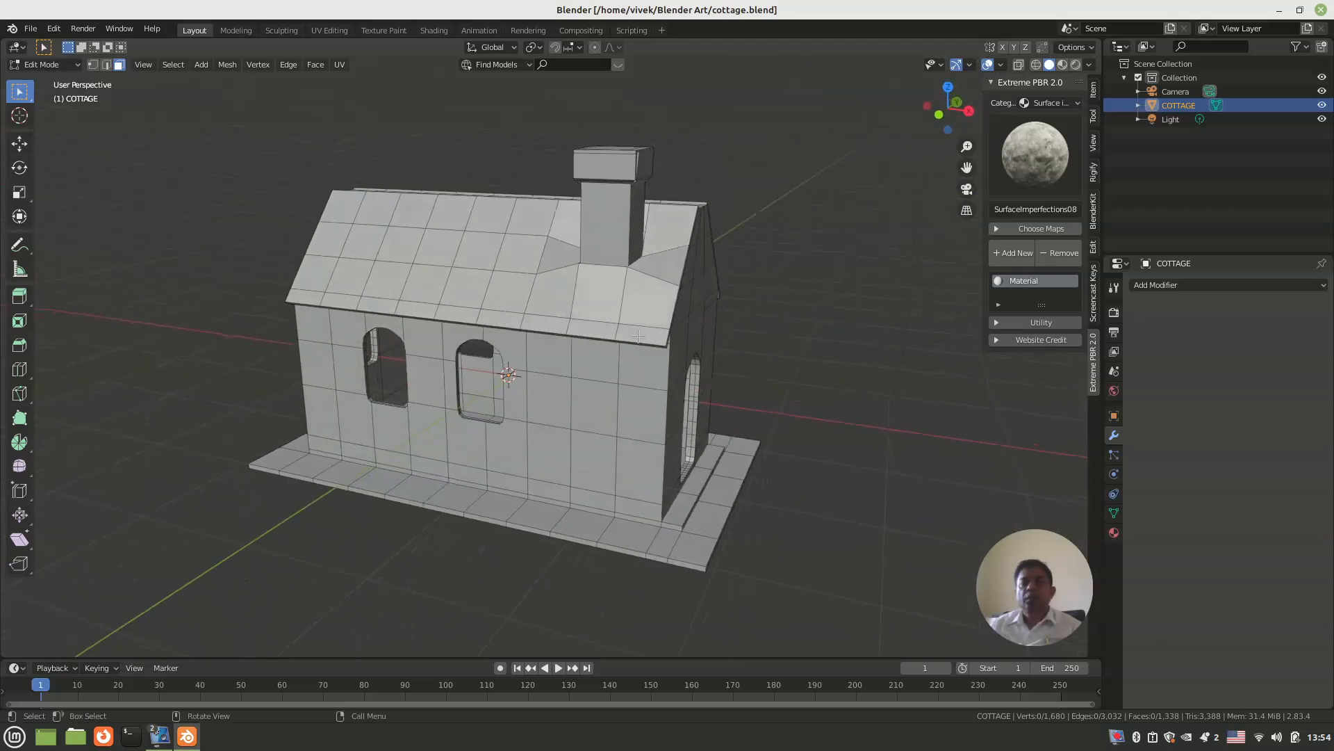
pyautogui.click(638, 337)
pyautogui.keyDown('shift'); pyautogui.click(637, 307); pyautogui.keyUp('shift')
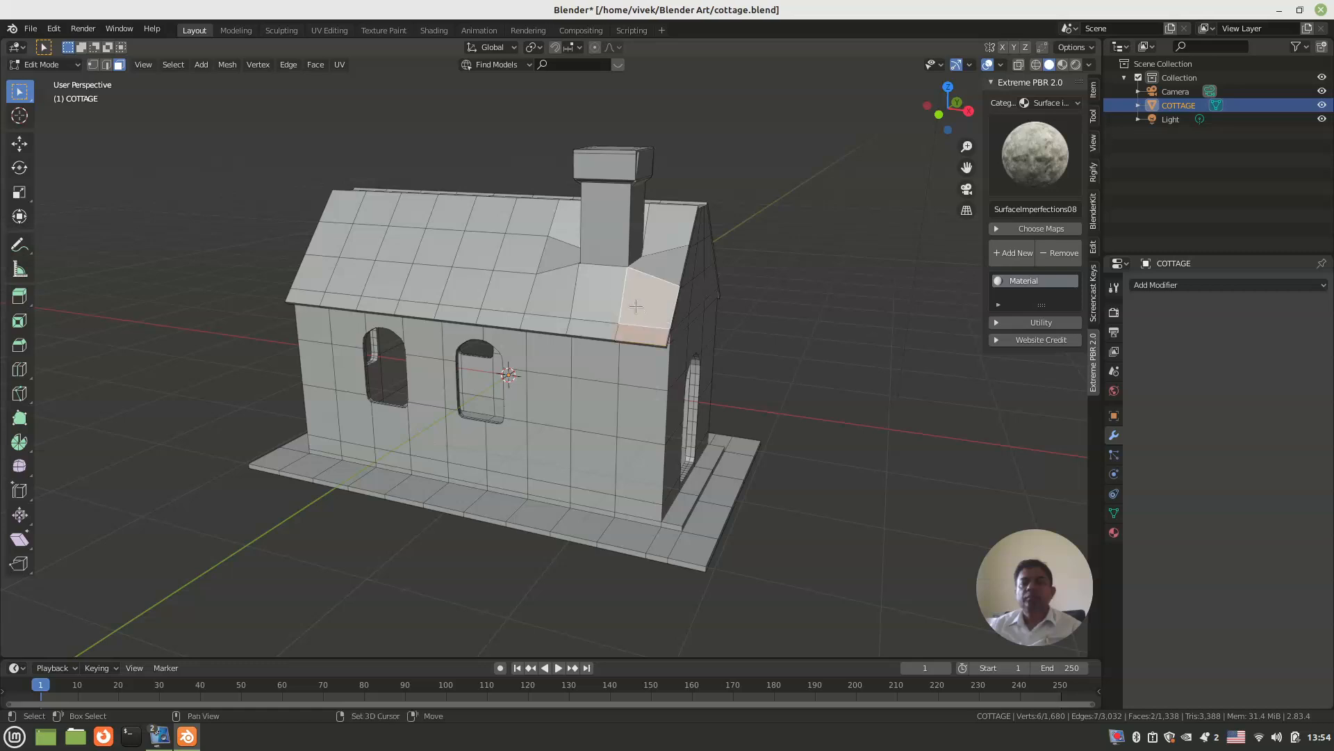
pyautogui.press('c')
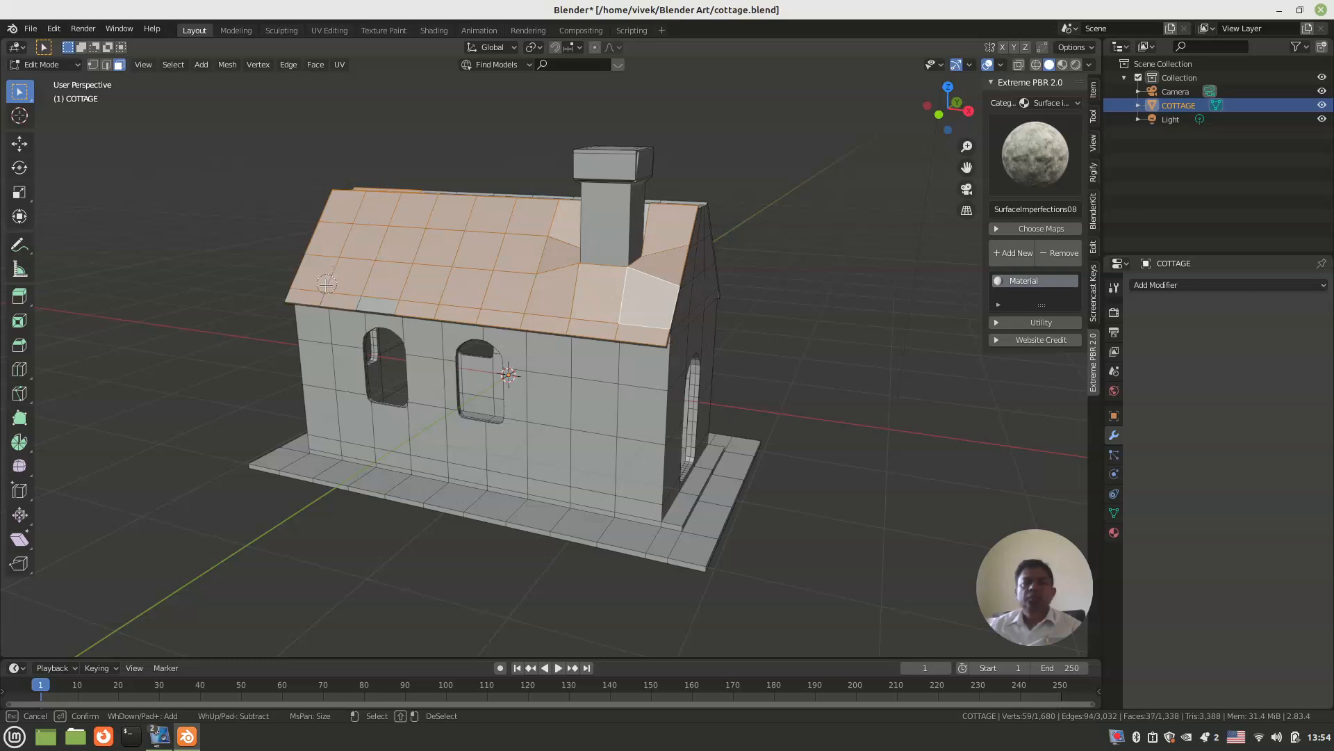
pyautogui.moveTo(769, 319)
pyautogui.mouseDown(button='middle')
pyautogui.moveTo(625, 385)
pyautogui.moveTo(554, 399)
pyautogui.moveTo(531, 403)
pyautogui.moveTo(525, 365)
pyautogui.mouseUp(button='middle')
pyautogui.press('c')
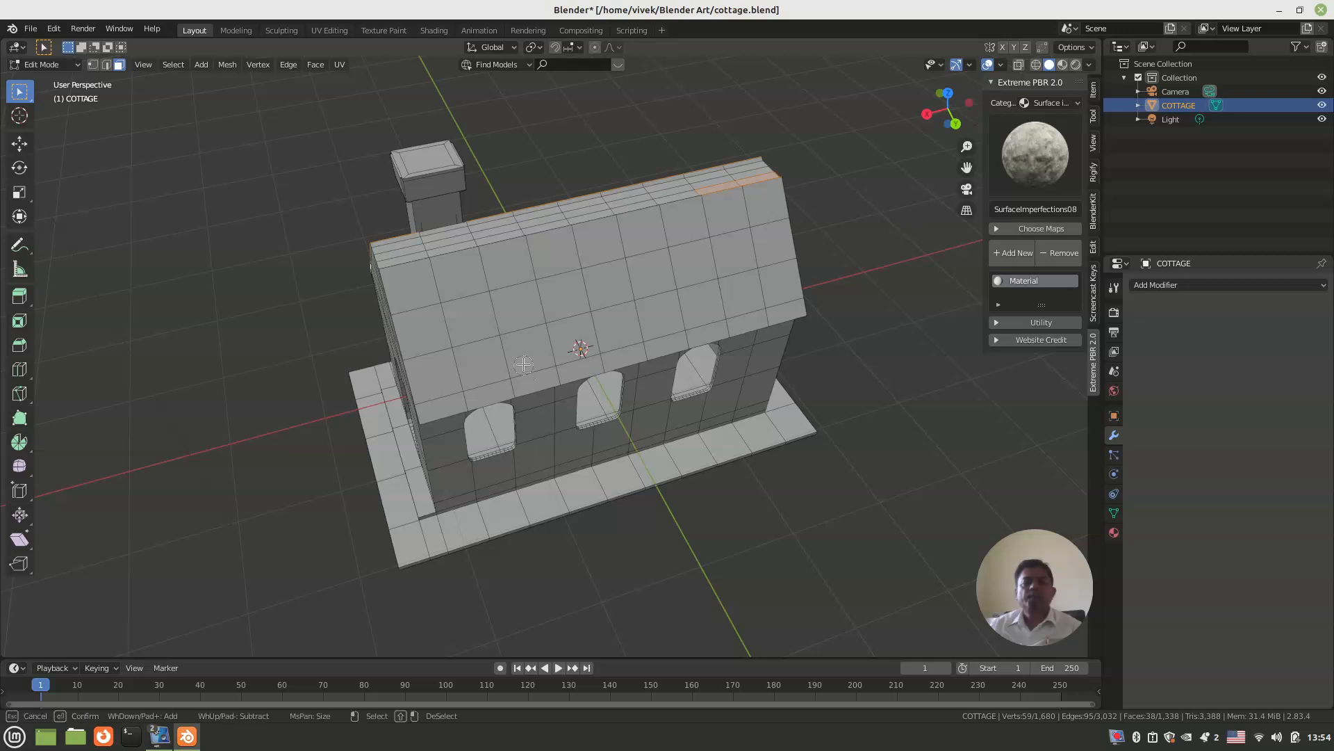
pyautogui.moveTo(521, 349); pyautogui.dragTo(522, 331)
pyautogui.moveTo(563, 243); pyautogui.dragTo(729, 183)
pyautogui.moveTo(579, 221); pyautogui.dragTo(457, 238)
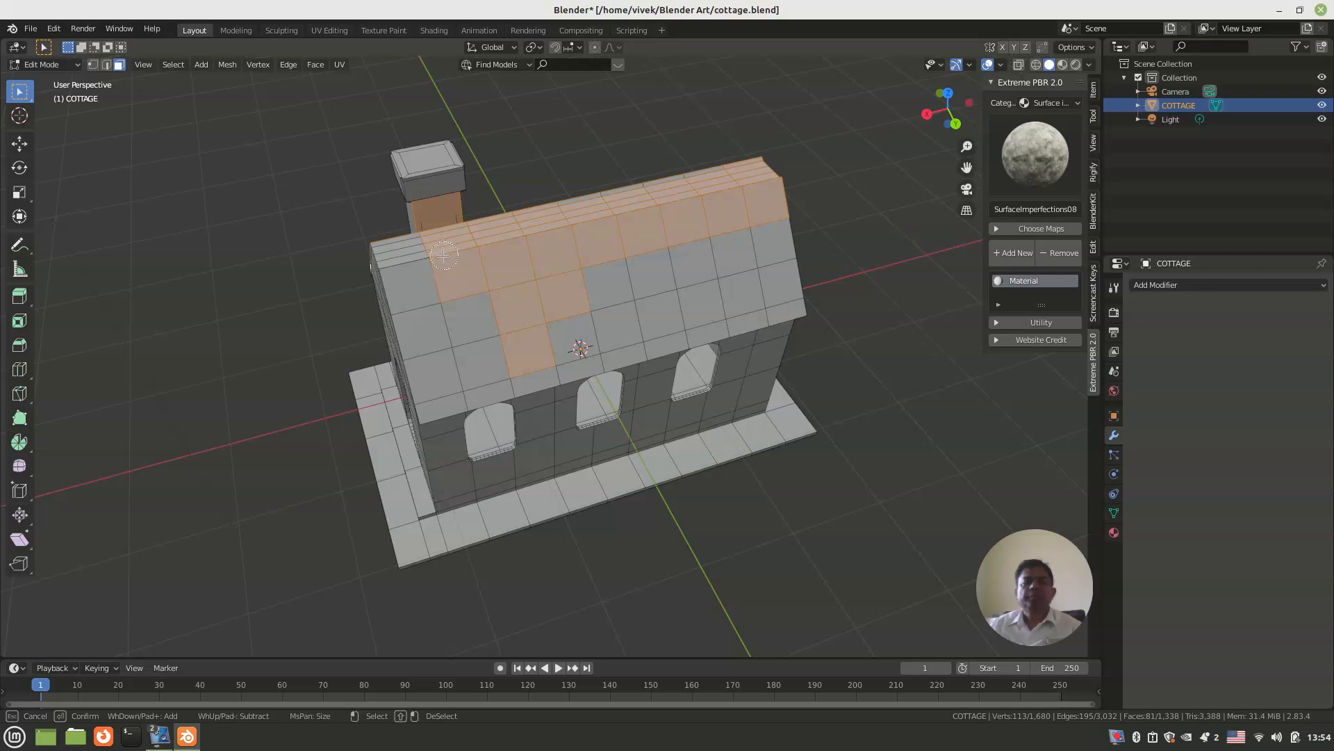
pyautogui.press('Escape')
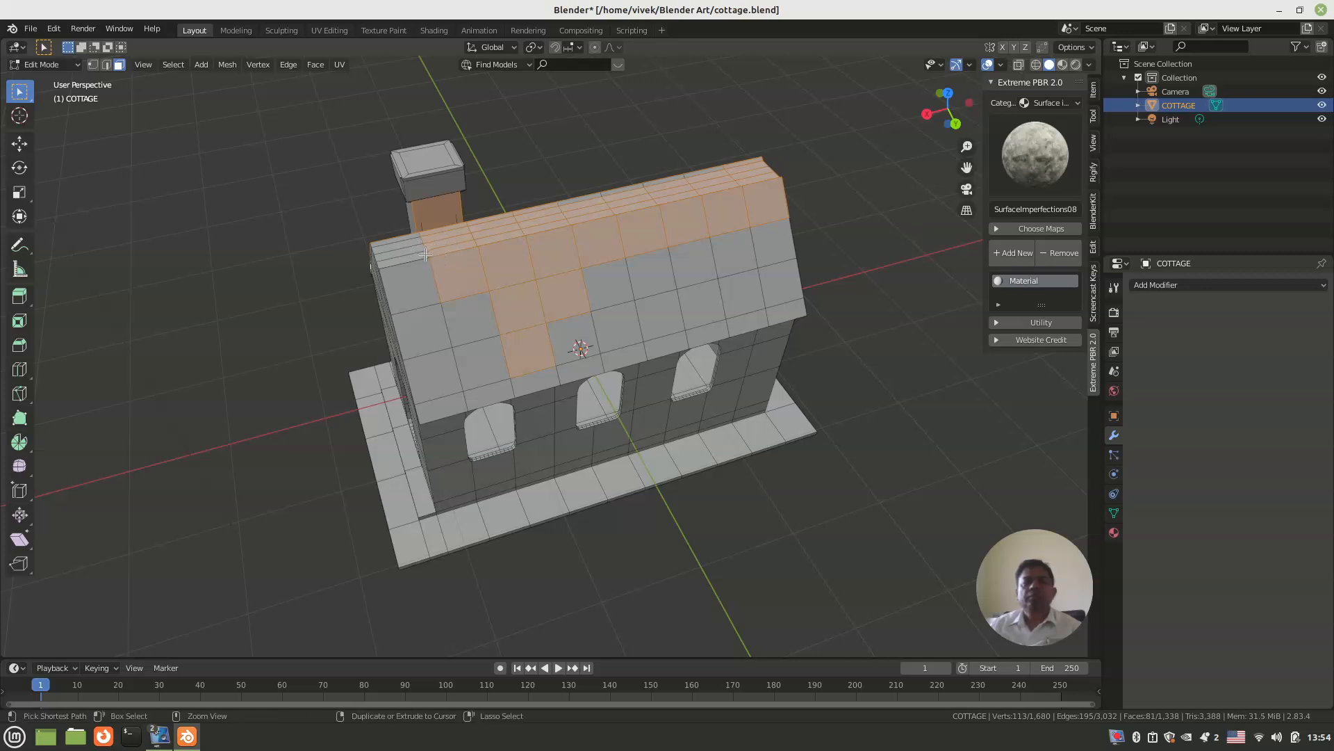
pyautogui.hotkey('ctrl', 'z')
# Step: Add all faces of the opposite roof slope, above the three windows, to the selection with circle select
pyautogui.press('c')
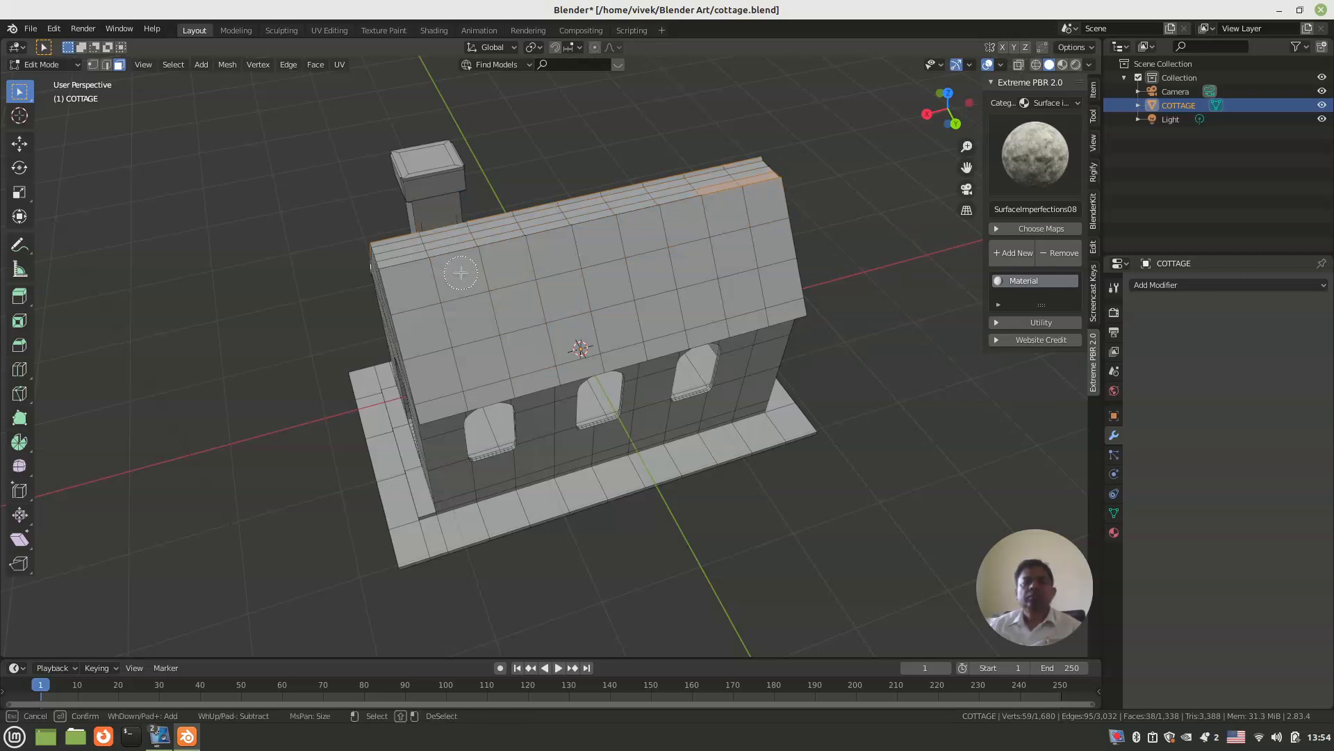
pyautogui.moveTo(461, 272)
pyautogui.mouseDown()
pyautogui.moveTo(567, 289)
pyautogui.moveTo(709, 240)
pyautogui.moveTo(761, 274)
pyautogui.moveTo(745, 217)
pyautogui.mouseUp()
pyautogui.moveTo(748, 287)
pyautogui.mouseDown()
pyautogui.moveTo(514, 362)
pyautogui.moveTo(417, 292)
pyautogui.moveTo(459, 375)
pyautogui.moveTo(564, 362)
pyautogui.moveTo(640, 332)
pyautogui.moveTo(673, 346)
pyautogui.moveTo(703, 324)
pyautogui.mouseUp()
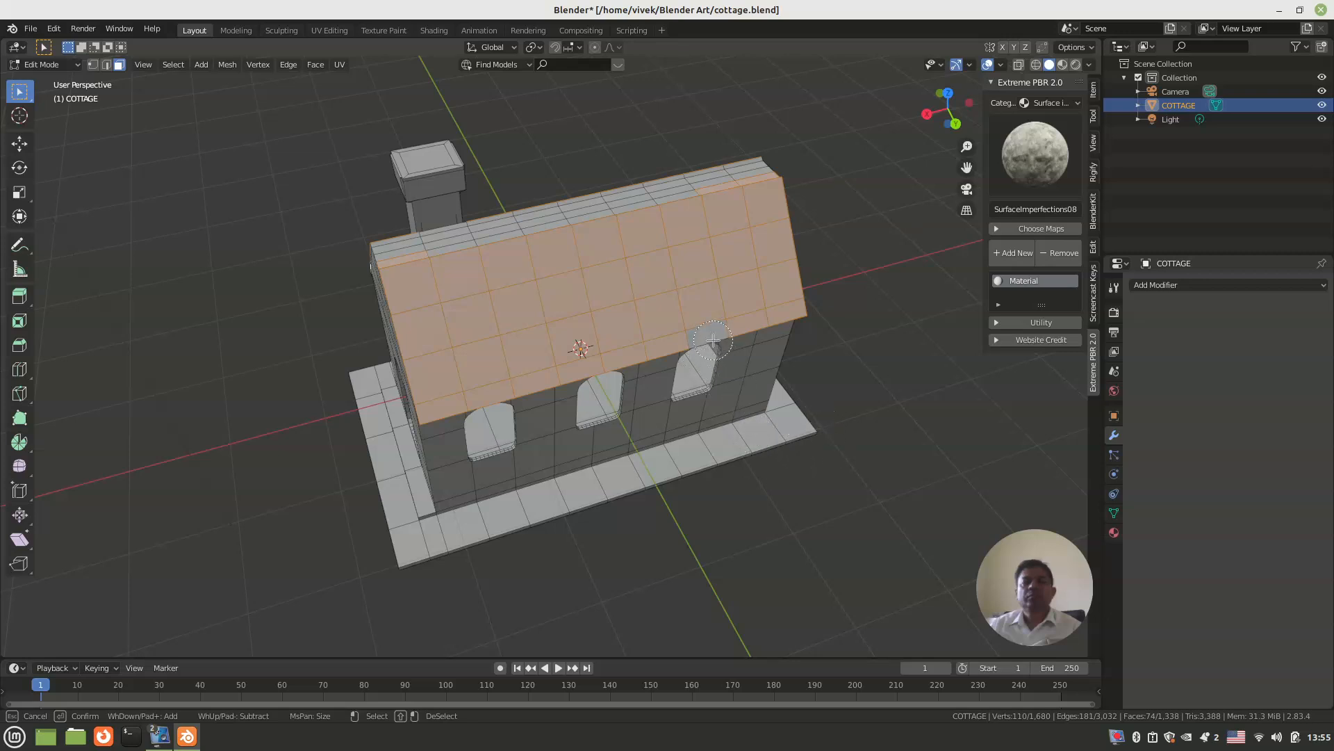
pyautogui.rightClick(776, 435)
# Step: Add the narrow faces along the roof ridge to the selection, including the missed ones beside the chimney
pyautogui.moveTo(775, 435)
pyautogui.mouseDown(button='middle')
pyautogui.moveTo(897, 411)
pyautogui.moveTo(882, 447)
pyautogui.moveTo(733, 393)
pyautogui.moveTo(672, 390)
pyautogui.mouseUp(button='middle')
pyautogui.press('c')
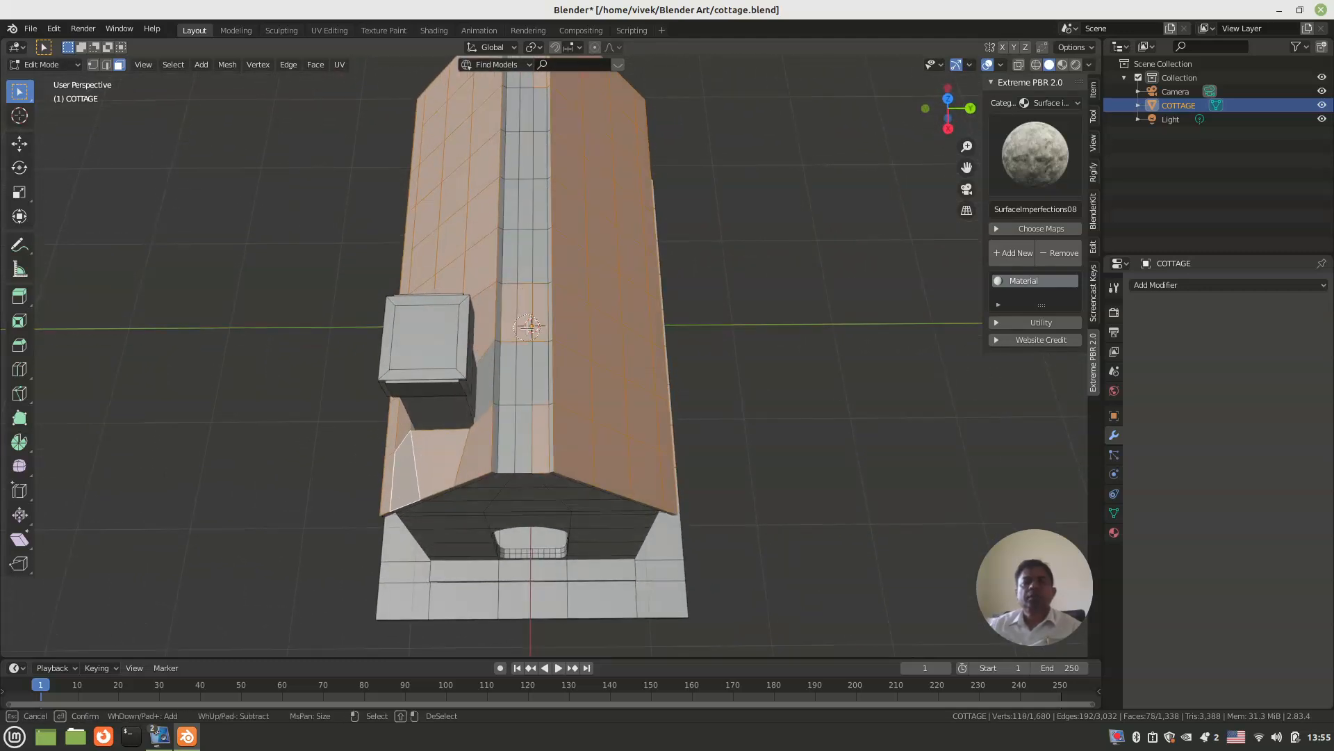
pyautogui.moveTo(520, 294)
pyautogui.mouseDown()
pyautogui.moveTo(525, 96)
pyautogui.moveTo(550, 148)
pyautogui.mouseUp()
pyautogui.press('Escape')
pyautogui.keyDown('shift'); pyautogui.click(490, 379); pyautogui.keyUp('shift')
pyautogui.keyDown('shift'); pyautogui.click(499, 371); pyautogui.keyUp('shift')
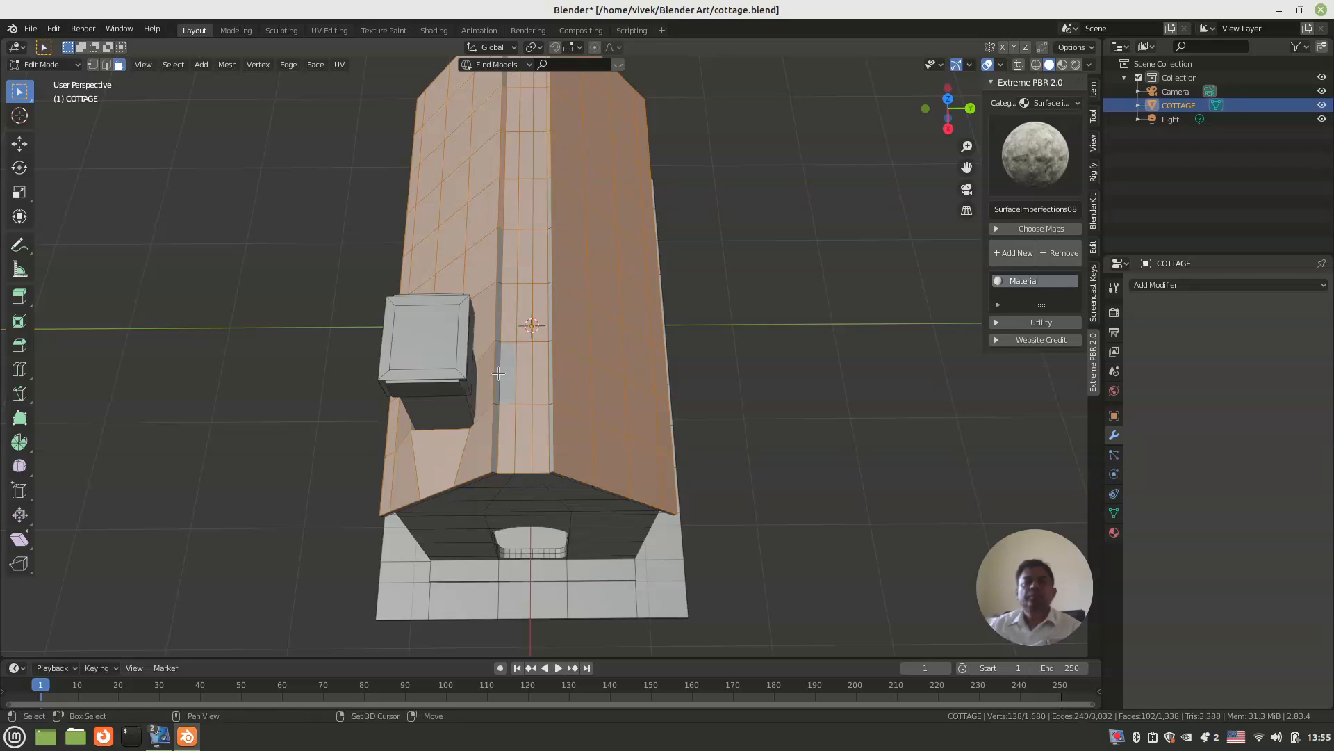
pyautogui.keyDown('shift'); pyautogui.click(502, 372); pyautogui.keyUp('shift')
pyautogui.keyDown('shift'); pyautogui.click(496, 370); pyautogui.keyUp('shift')
# Step: Add the remaining unselected ridge faces at the back gable and beside the chimney to complete the roof selection
pyautogui.moveTo(497, 369); pyautogui.dragTo(816, 349, button='middle')
pyautogui.keyDown('shift'); pyautogui.click(599, 324); pyautogui.keyUp('shift')
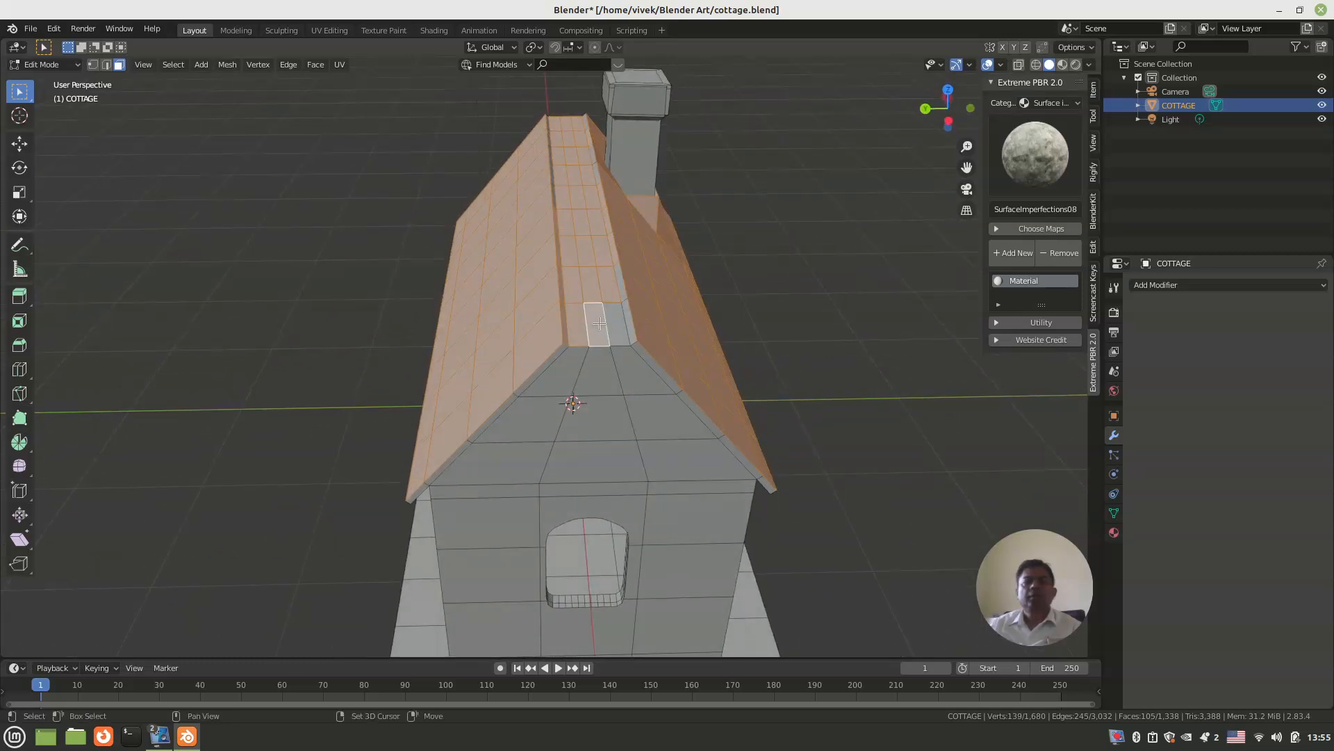
pyautogui.keyDown('shift'); pyautogui.click(620, 324); pyautogui.keyUp('shift')
pyautogui.keyDown('shift'); pyautogui.click(623, 301); pyautogui.keyUp('shift')
pyautogui.keyDown('shift'); pyautogui.click(624, 305); pyautogui.keyUp('shift')
pyautogui.moveTo(624, 306); pyautogui.dragTo(790, 365, button='middle')
pyautogui.scroll(3, 617, 307)
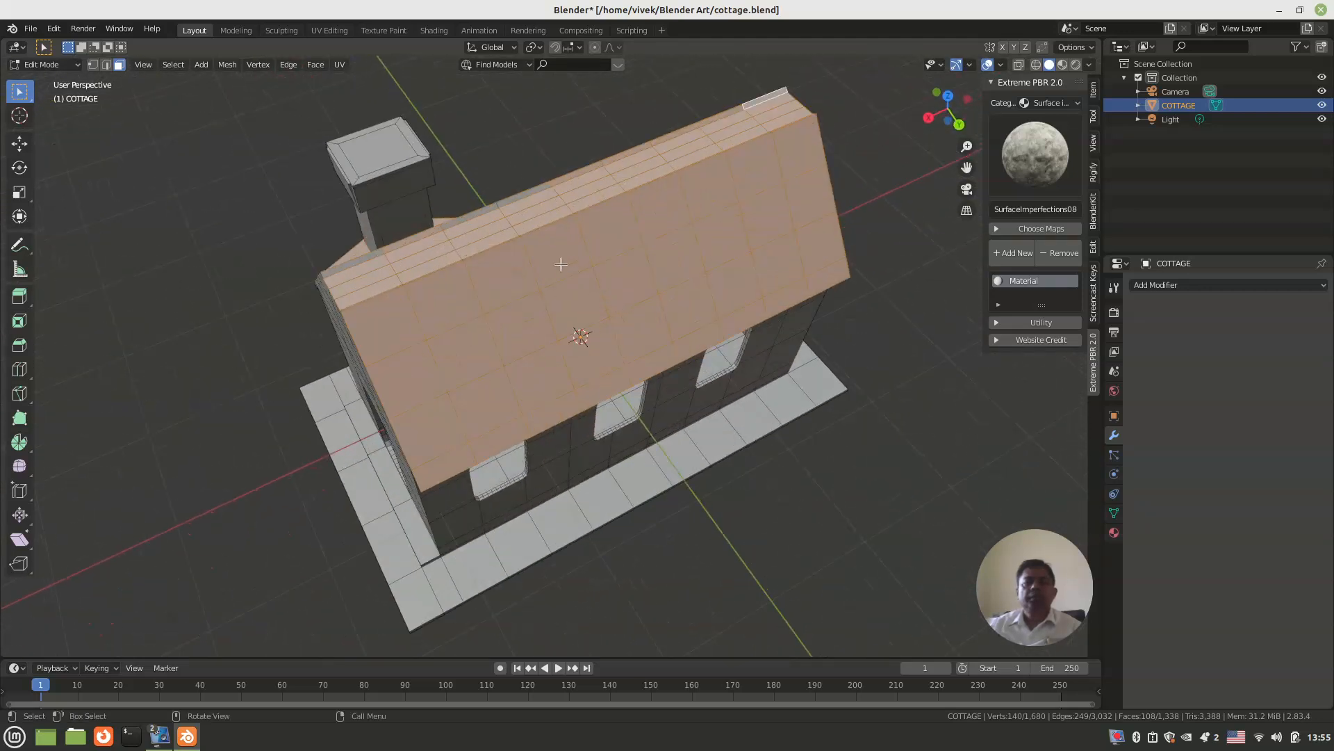
pyautogui.keyDown('shift'); pyautogui.click(511, 199); pyautogui.keyUp('shift')
pyautogui.keyDown('shift'); pyautogui.click(469, 216); pyautogui.keyUp('shift')
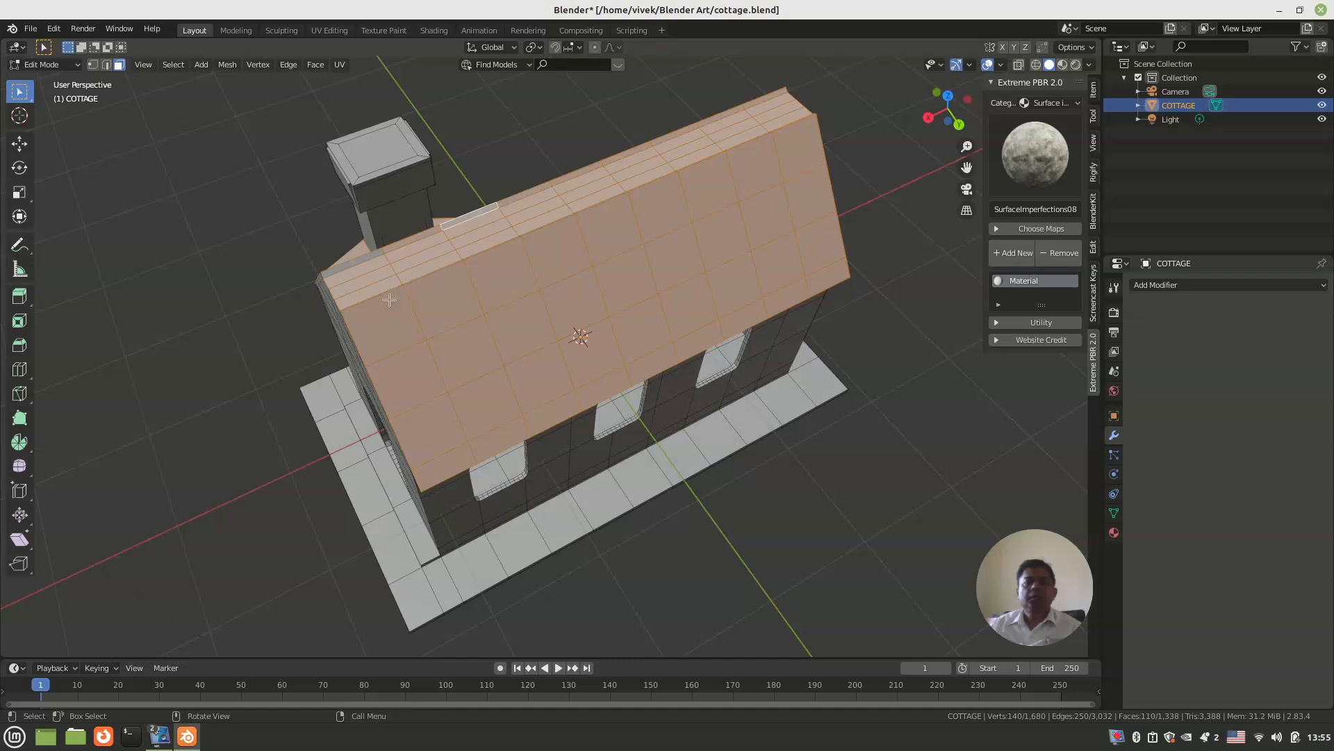
pyautogui.keyDown('shift'); pyautogui.click(355, 262); pyautogui.keyUp('shift')
# Step: Switch to the UV Editing workspace and unwrap the selected roof faces with Smart UV Project at a 66 angle limit
pyautogui.moveTo(355, 262); pyautogui.dragTo(540, 237, button='middle')
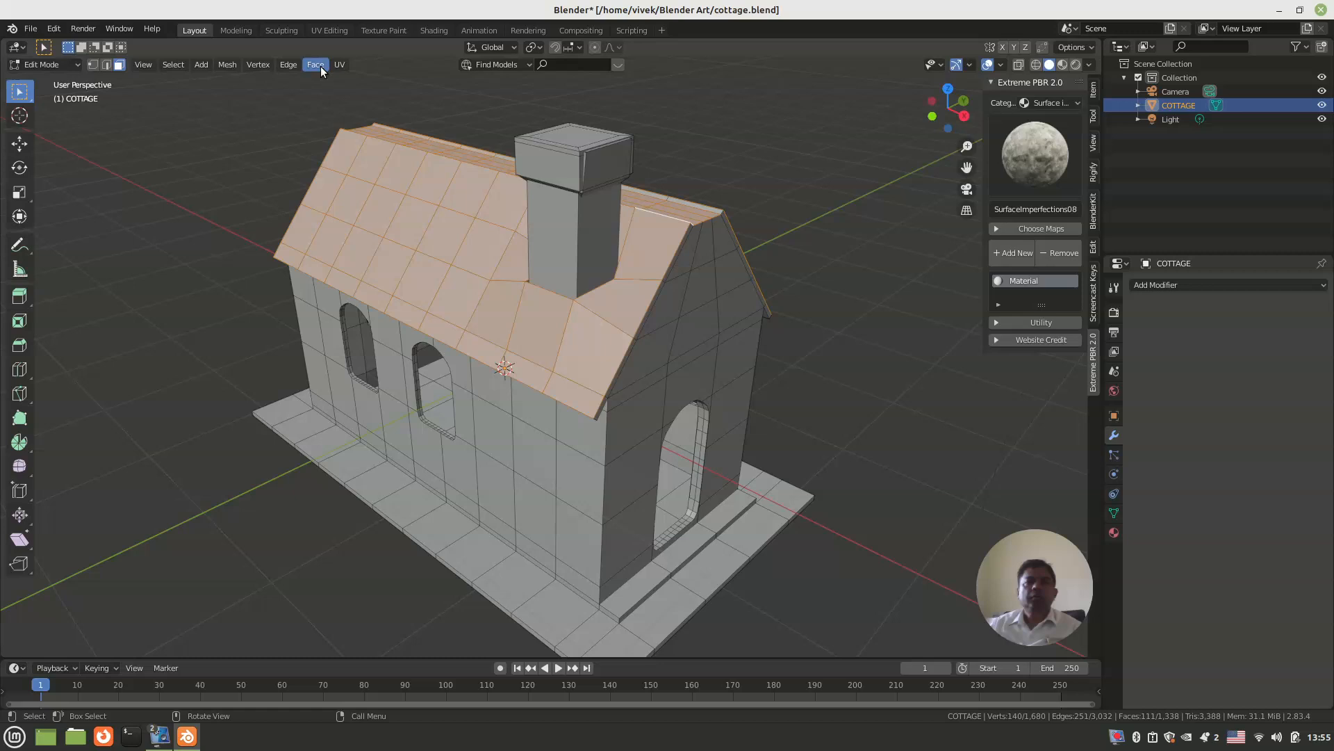
pyautogui.click(322, 29)
pyautogui.moveTo(785, 366); pyautogui.dragTo(791, 384, button='middle')
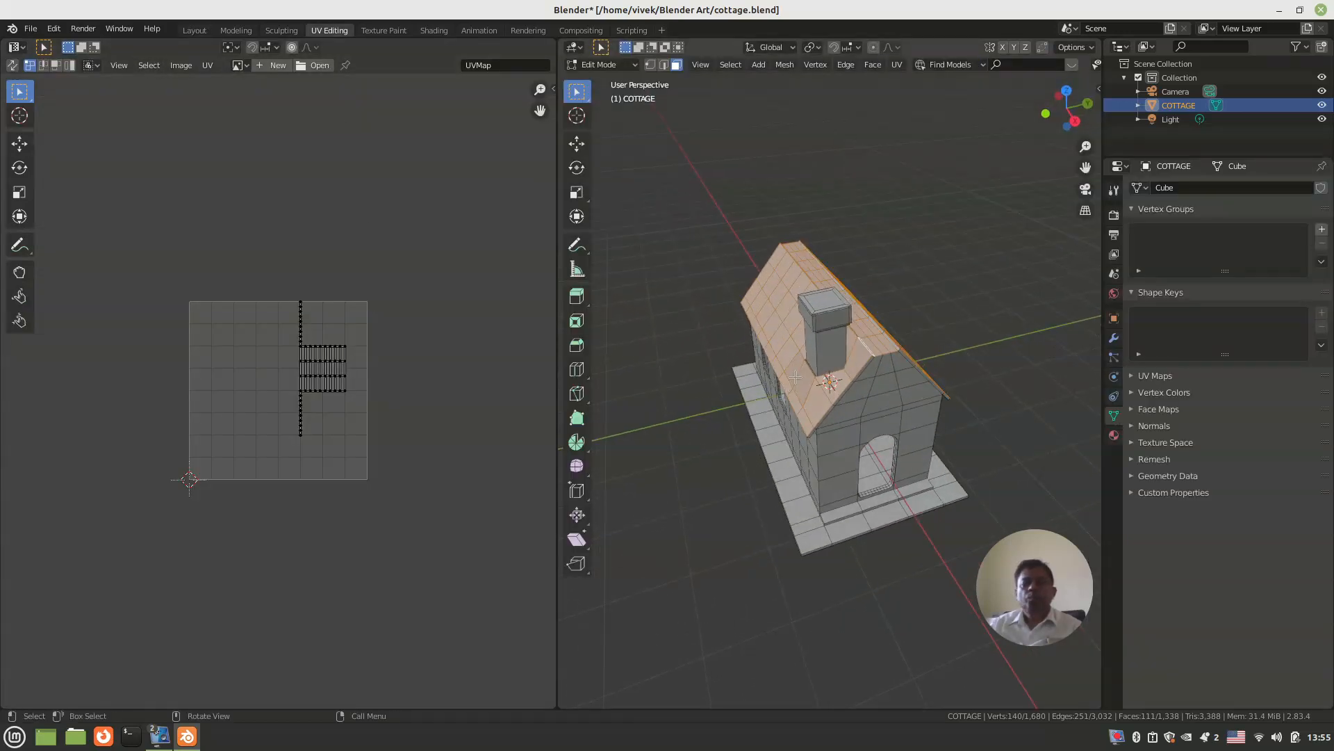
pyautogui.press('u')
pyautogui.click(775, 394)
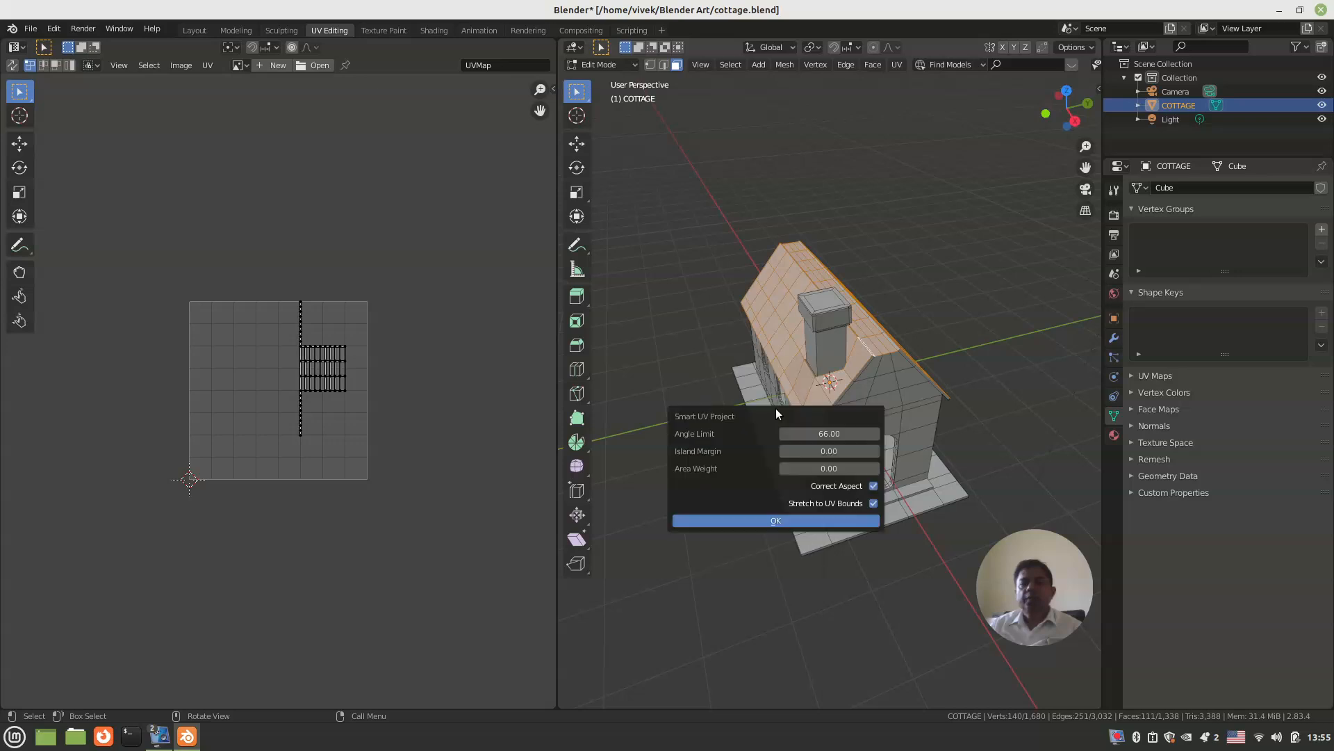
pyautogui.click(770, 519)
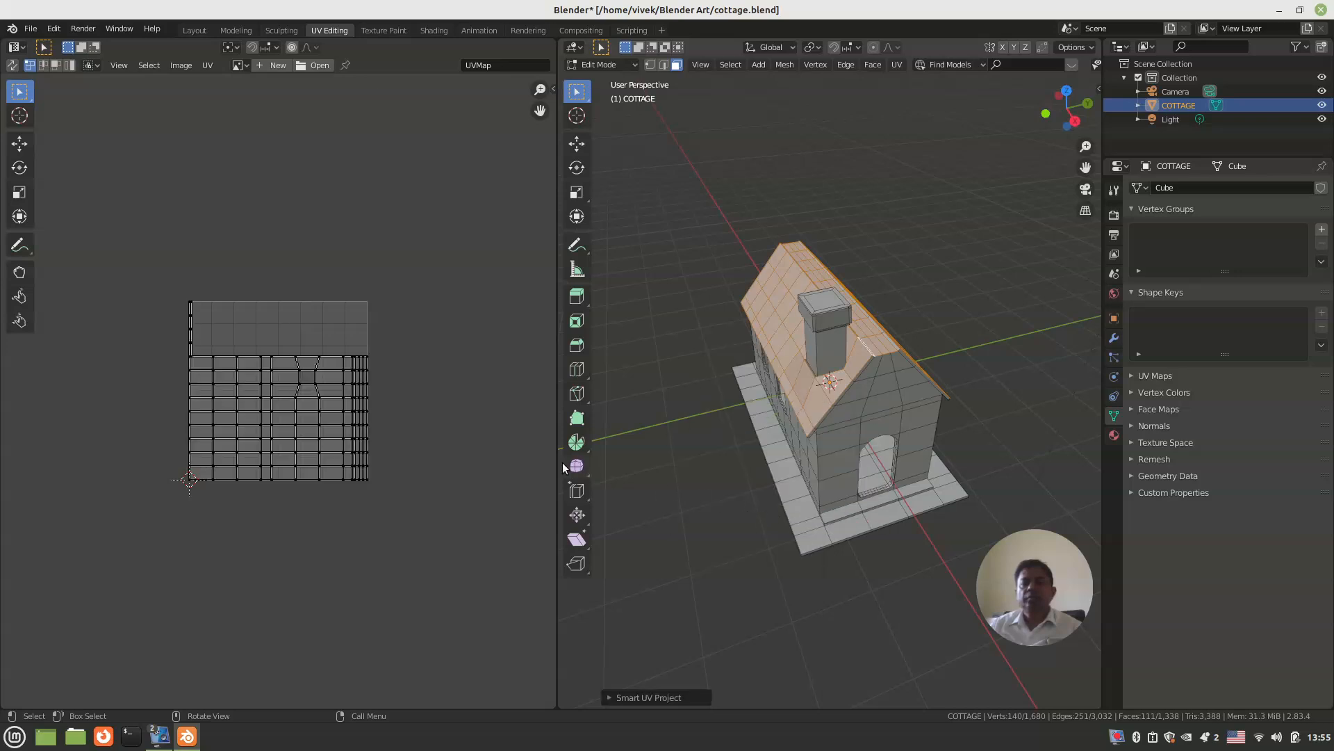
pyautogui.scroll(2, 455, 393)
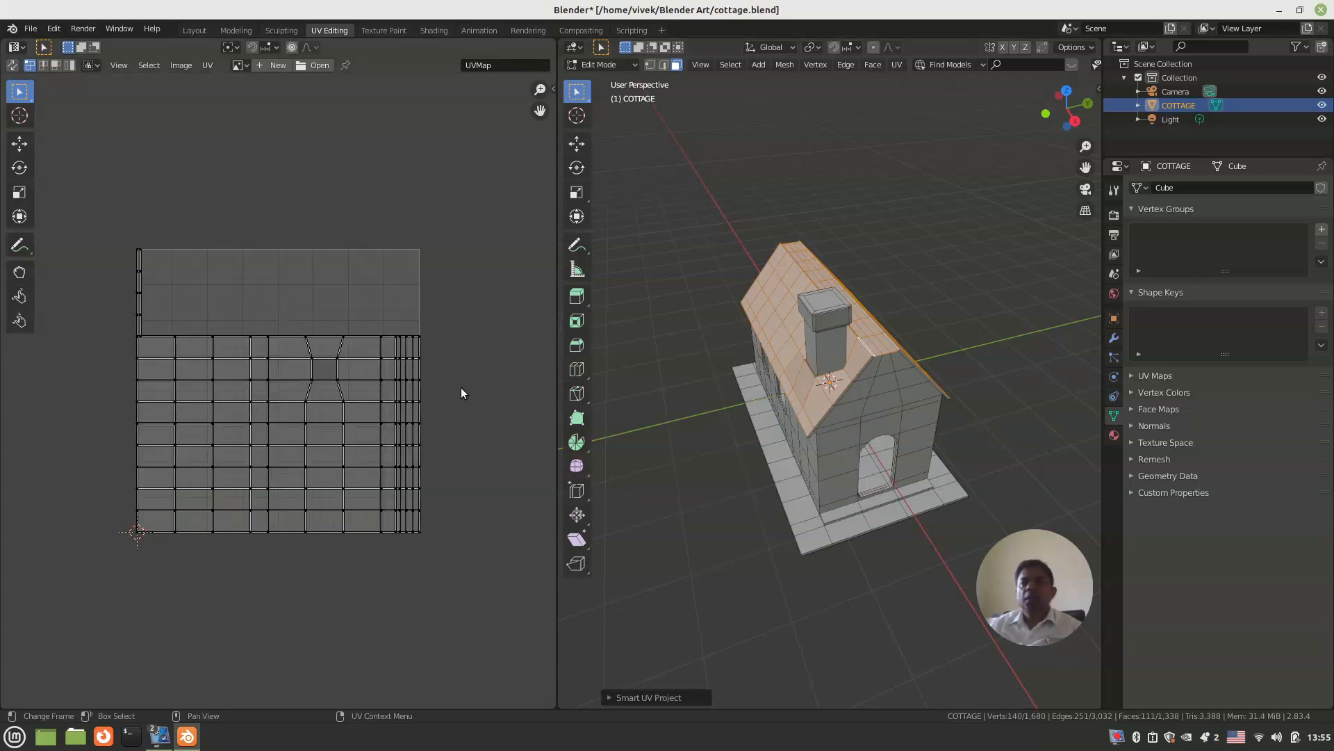
# Step: Show the Extreme PBR 2.0 tools in the UV Editing workspace and open the material category choices
pyautogui.click(1100, 94)
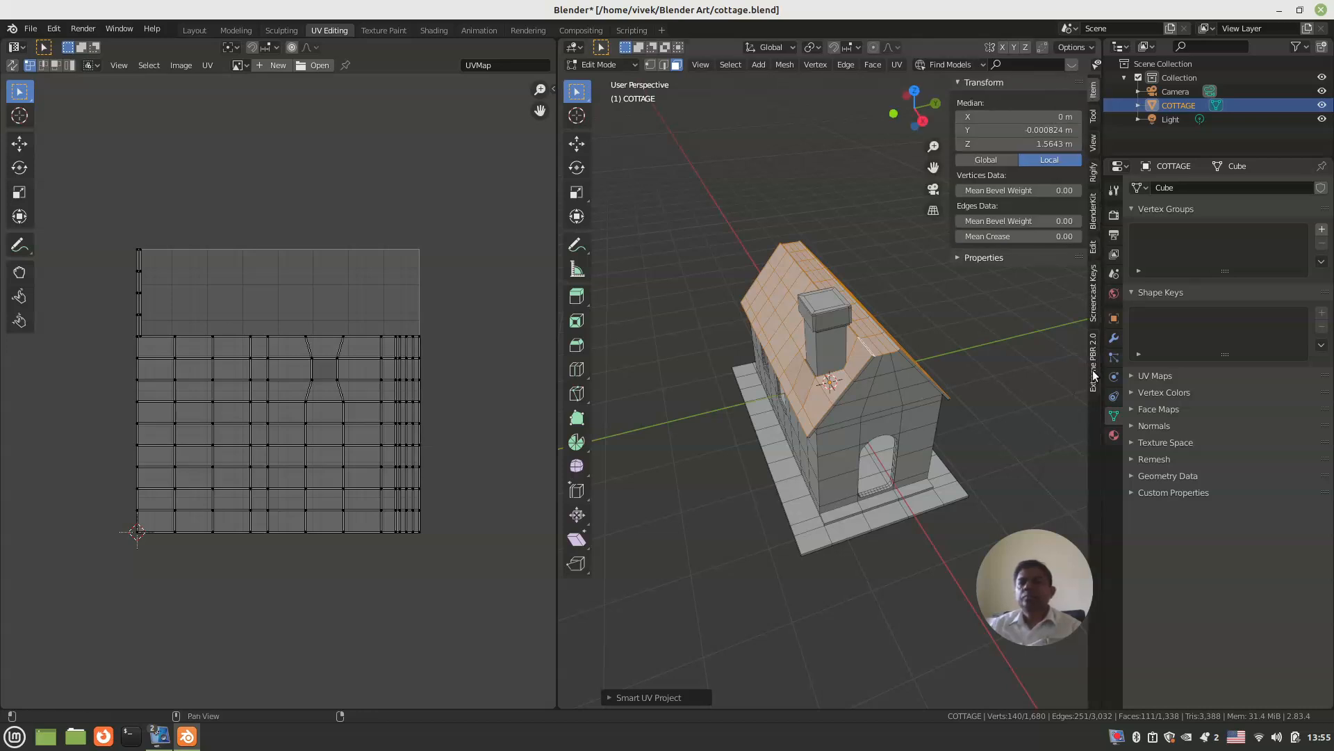
pyautogui.click(1094, 358)
pyautogui.click(992, 103)
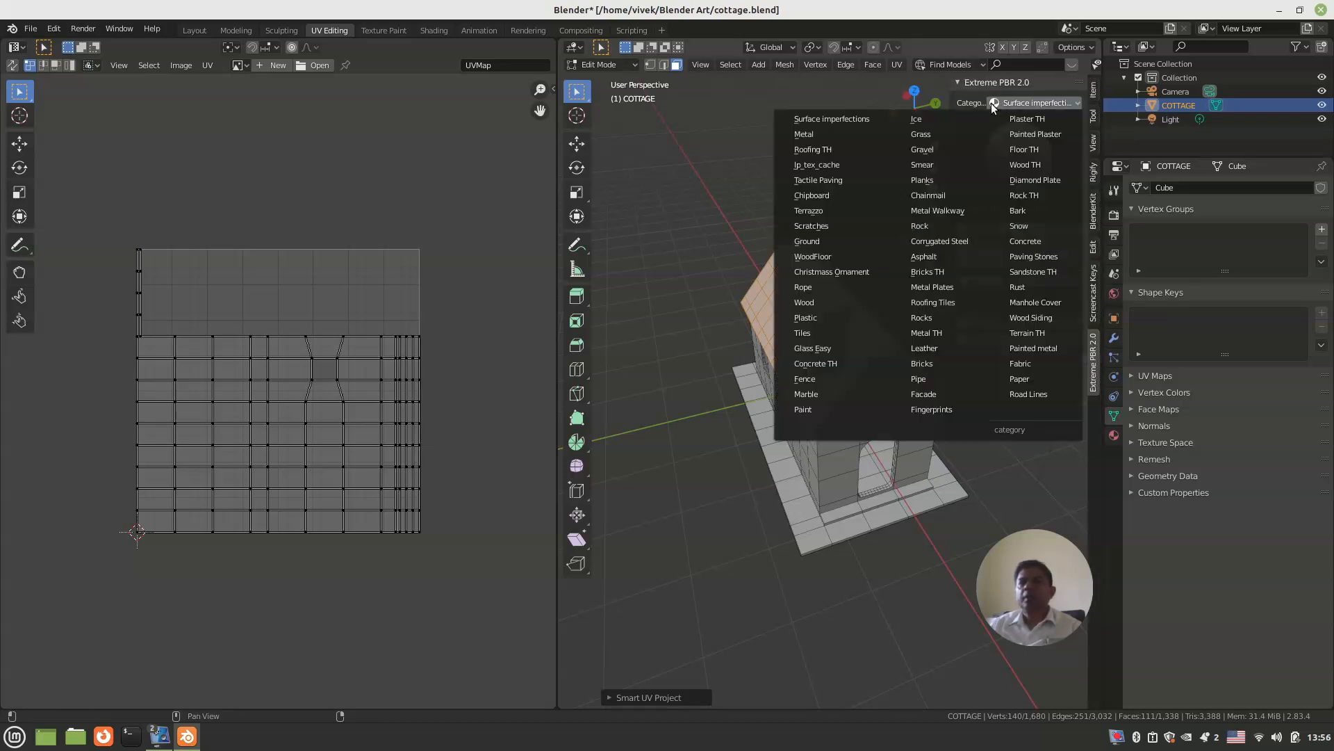
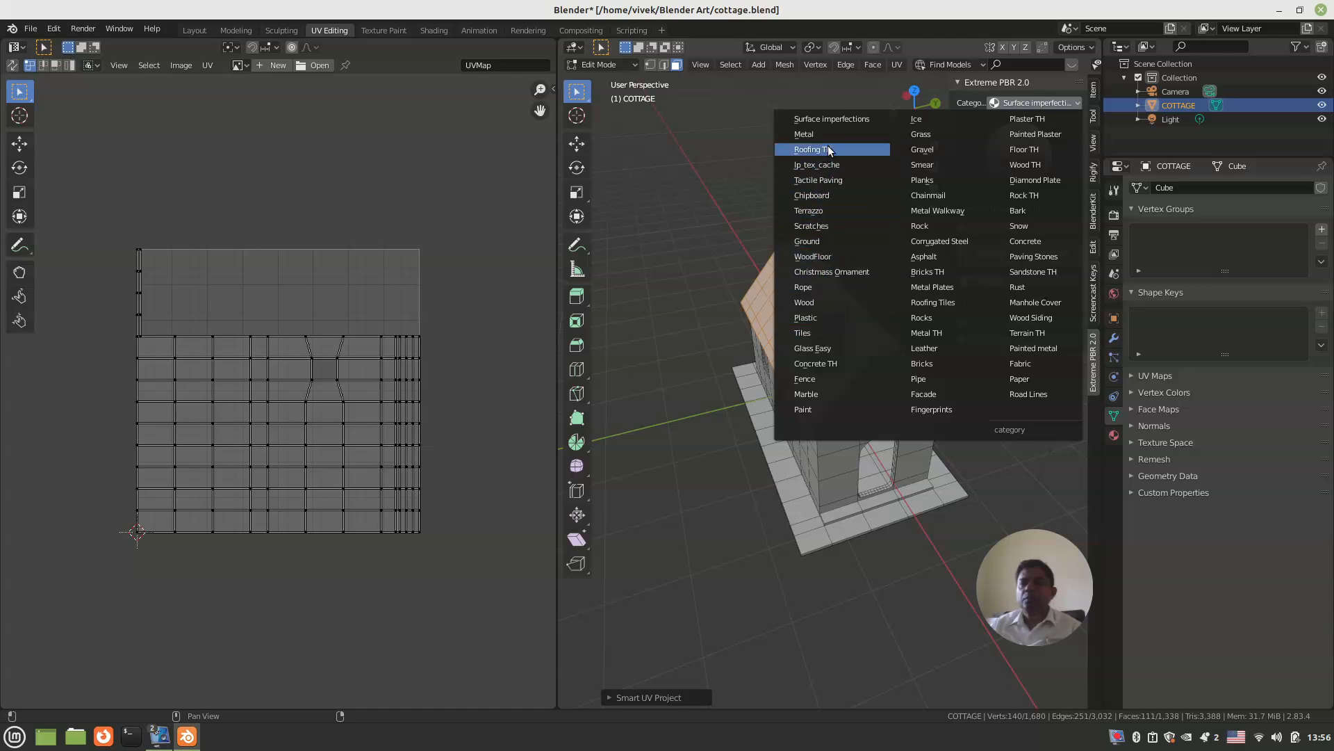
# Step: Add the roof_tiles_14 material from the Roofing TH category and assign it to the selected roof faces
pyautogui.click(828, 148)
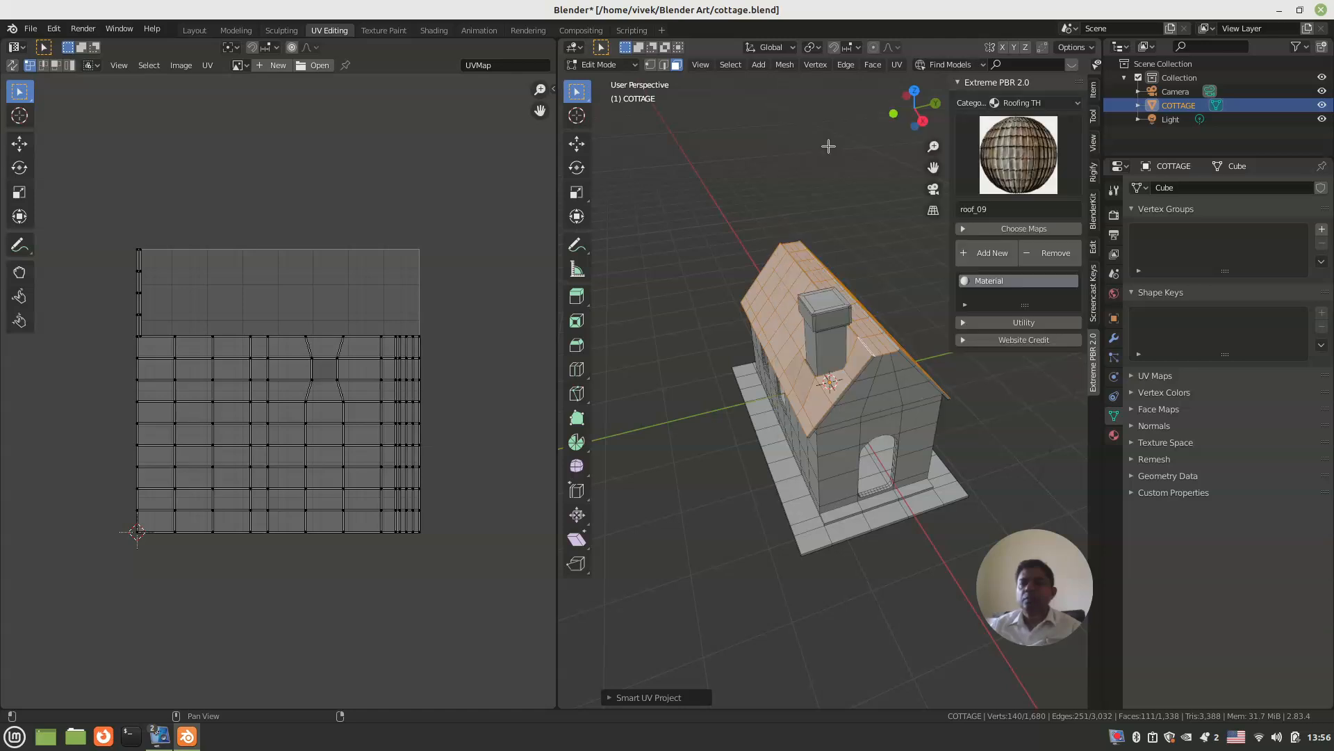
pyautogui.click(1021, 156)
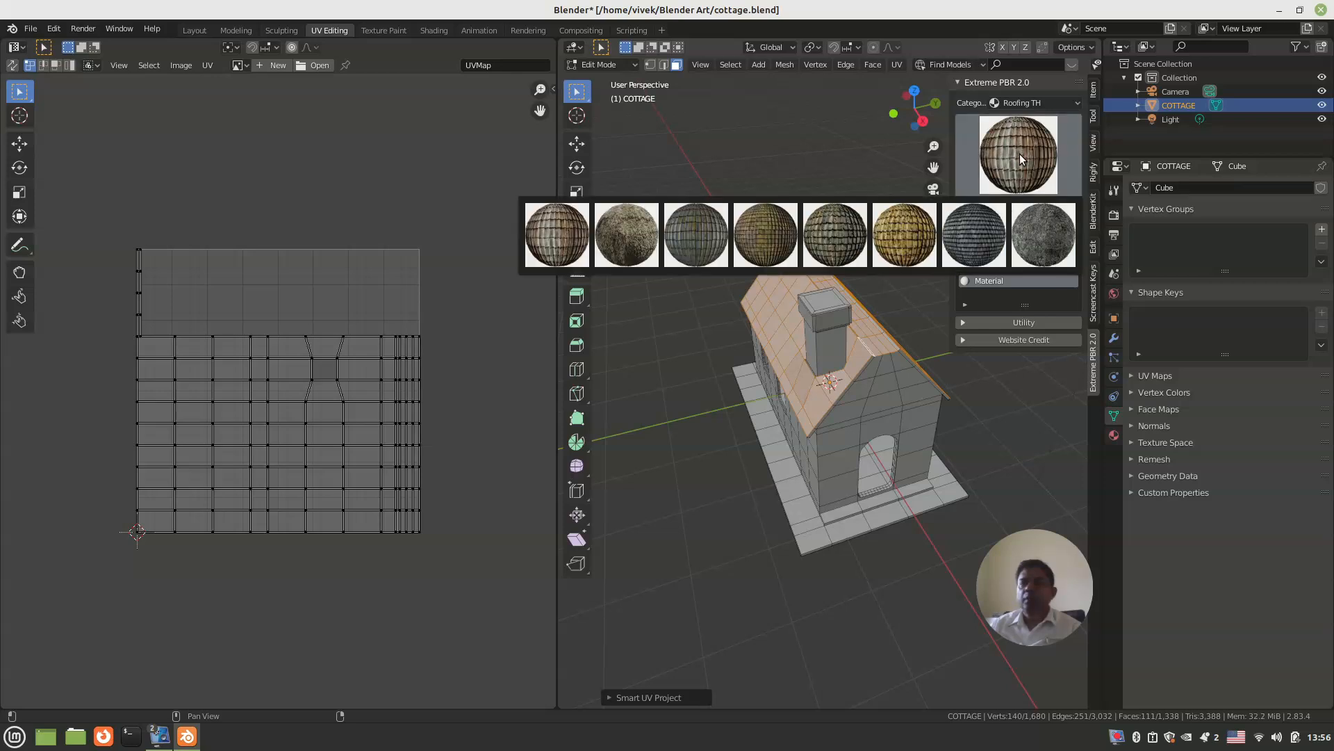
pyautogui.click(771, 238)
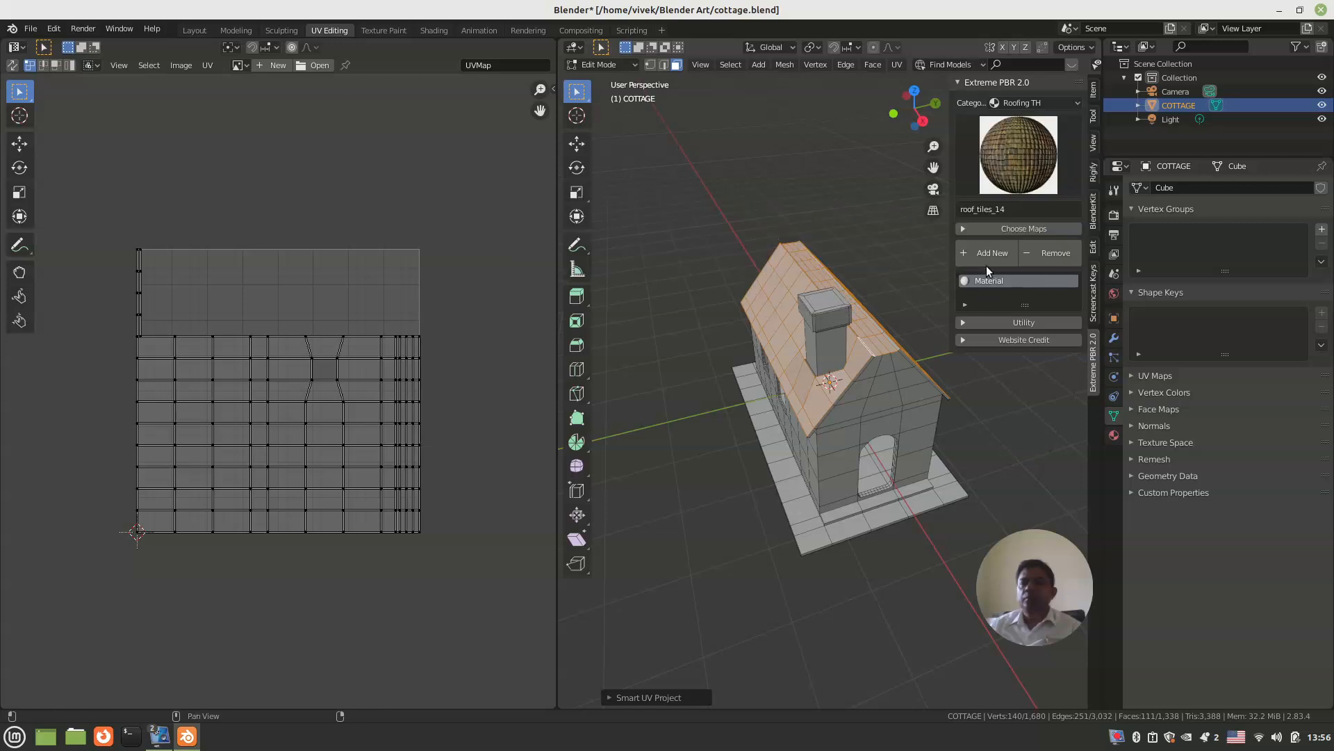
pyautogui.click(1114, 435)
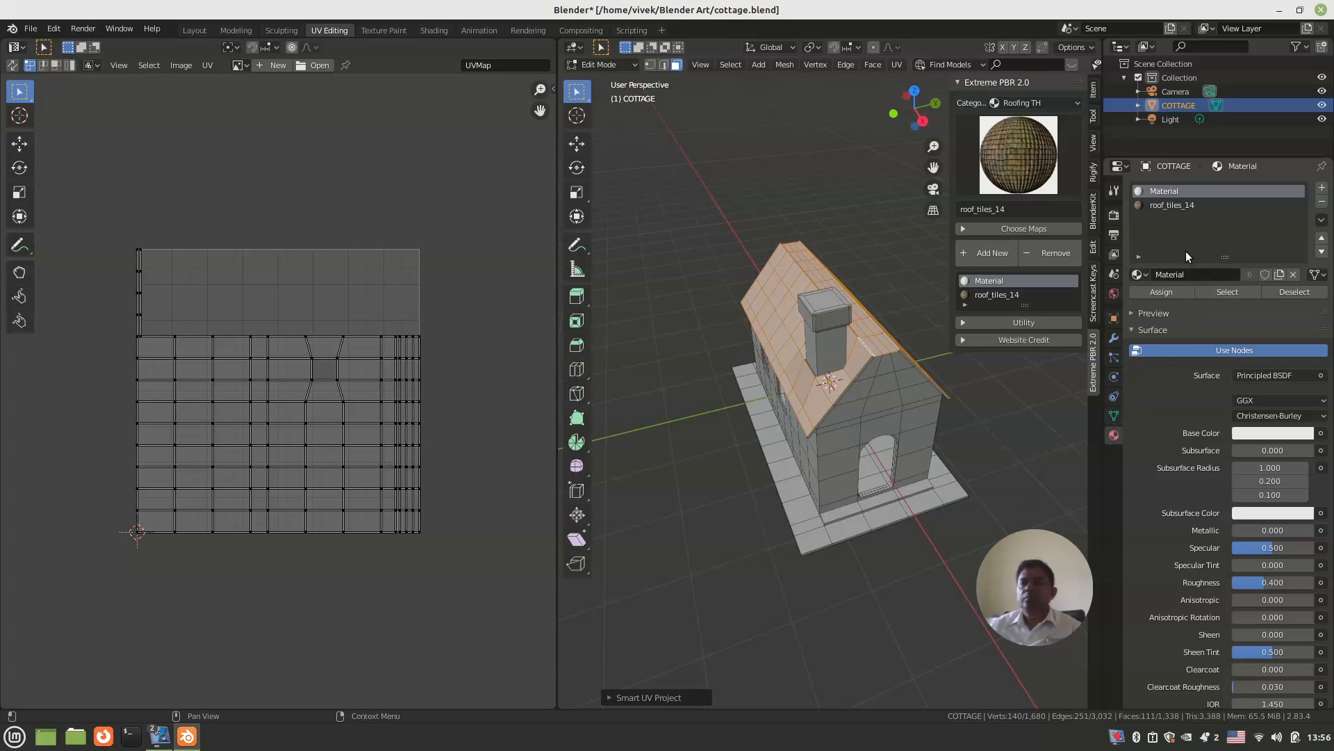
pyautogui.click(1162, 205)
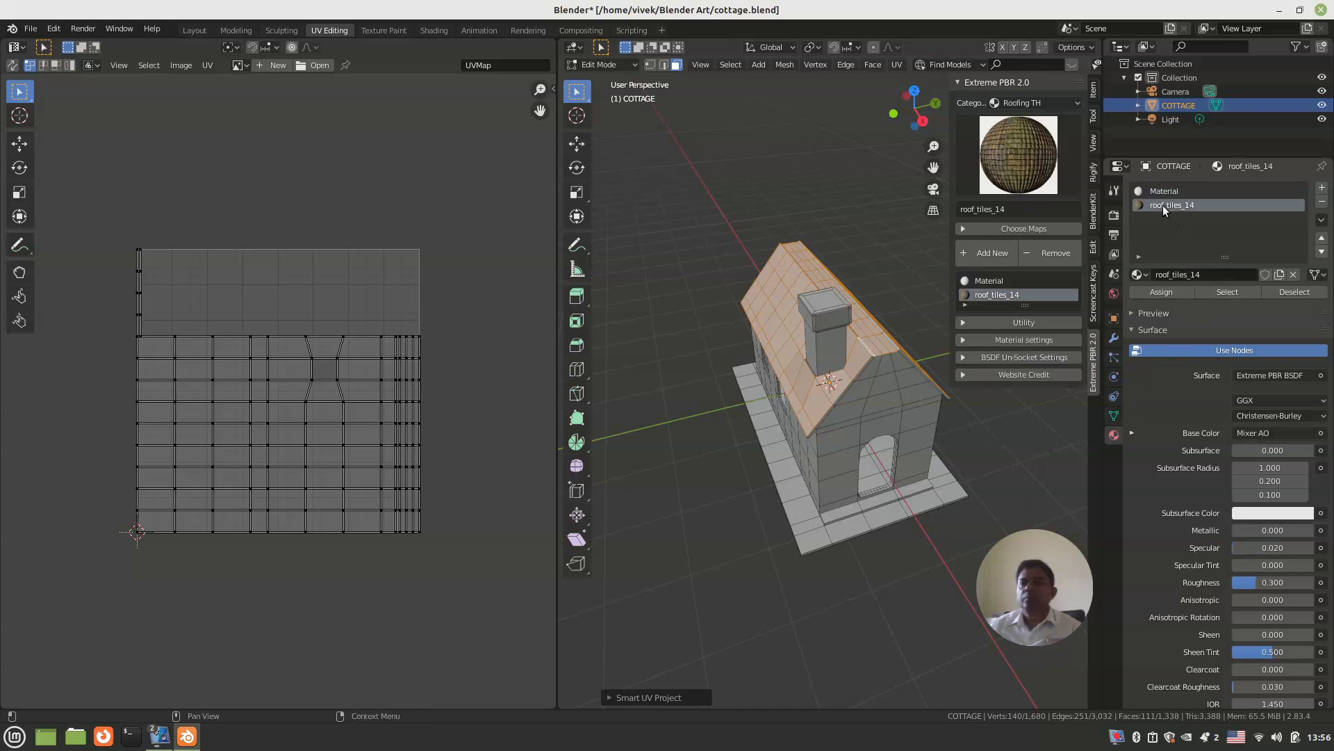
pyautogui.click(1158, 295)
# Step: Return to Object Mode, switch the viewport to rendered shading and examine the tile texture on the roof
pyautogui.scroll(-2, 737, 393)
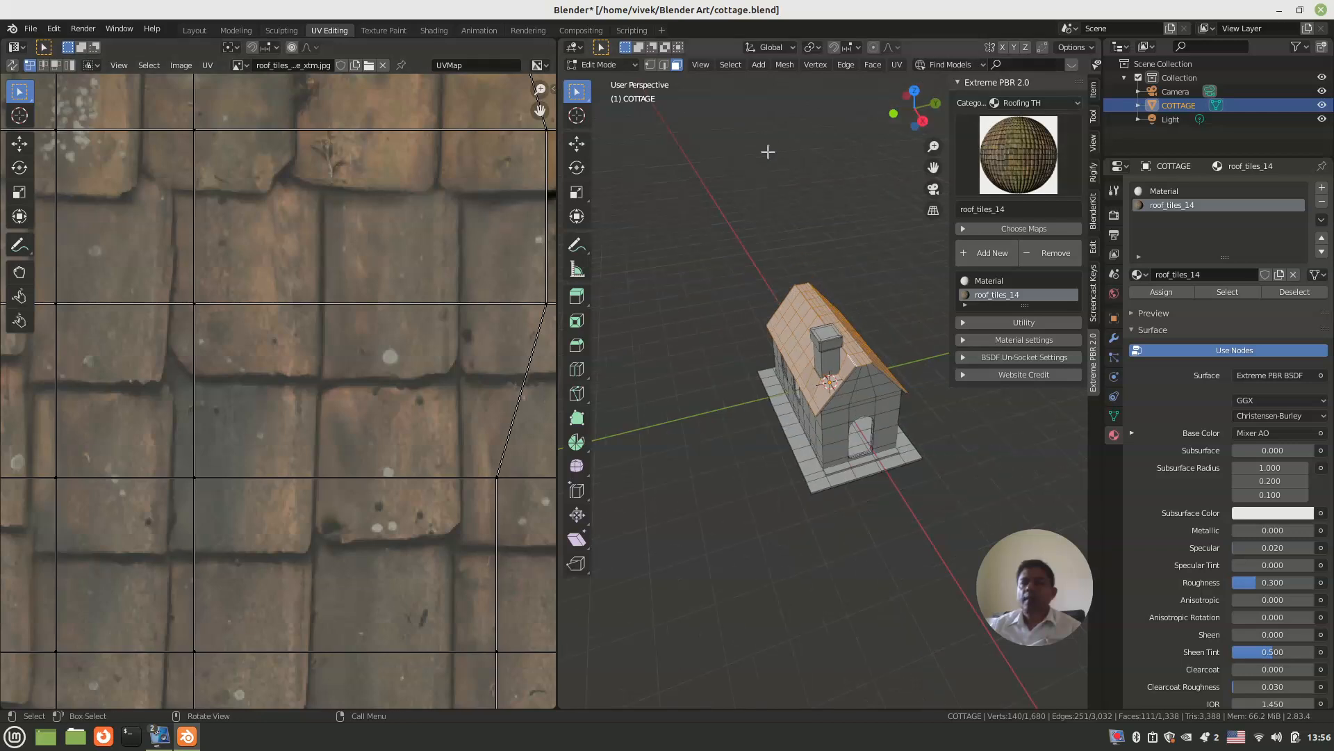
pyautogui.click(616, 64)
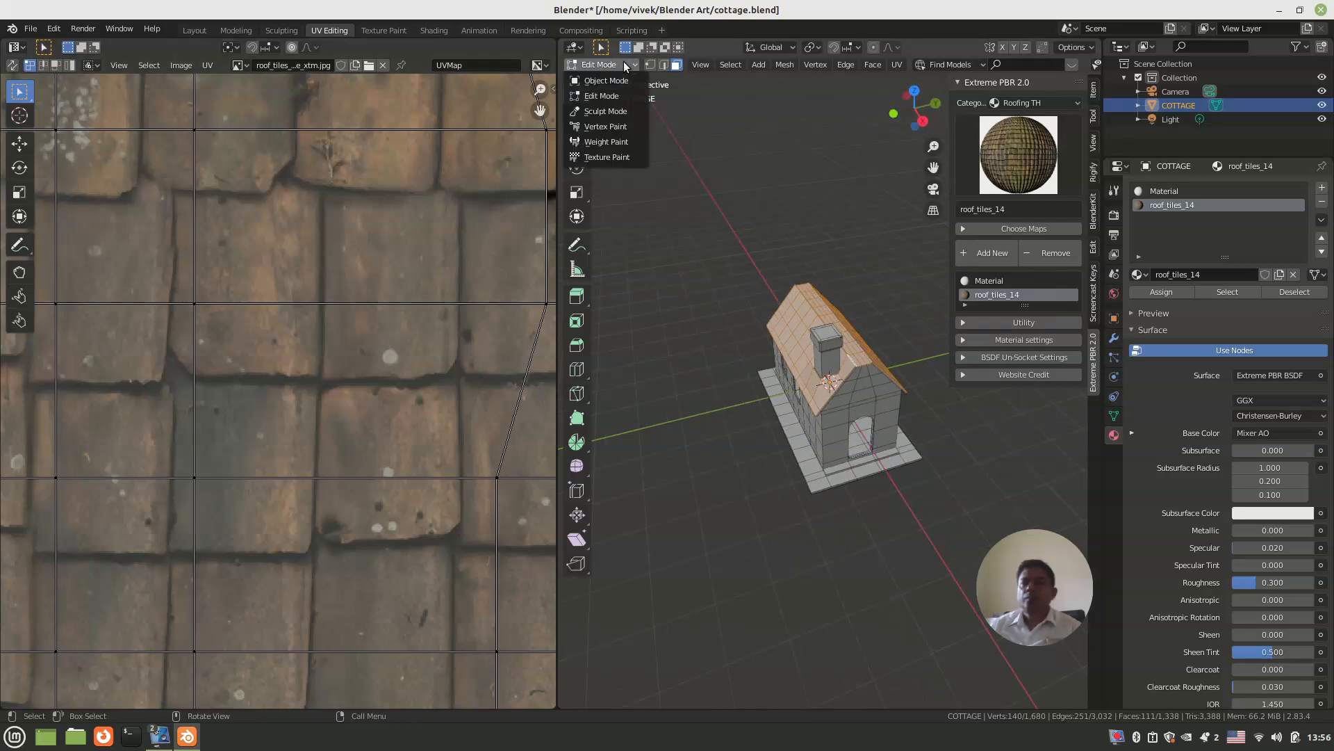
pyautogui.click(621, 82)
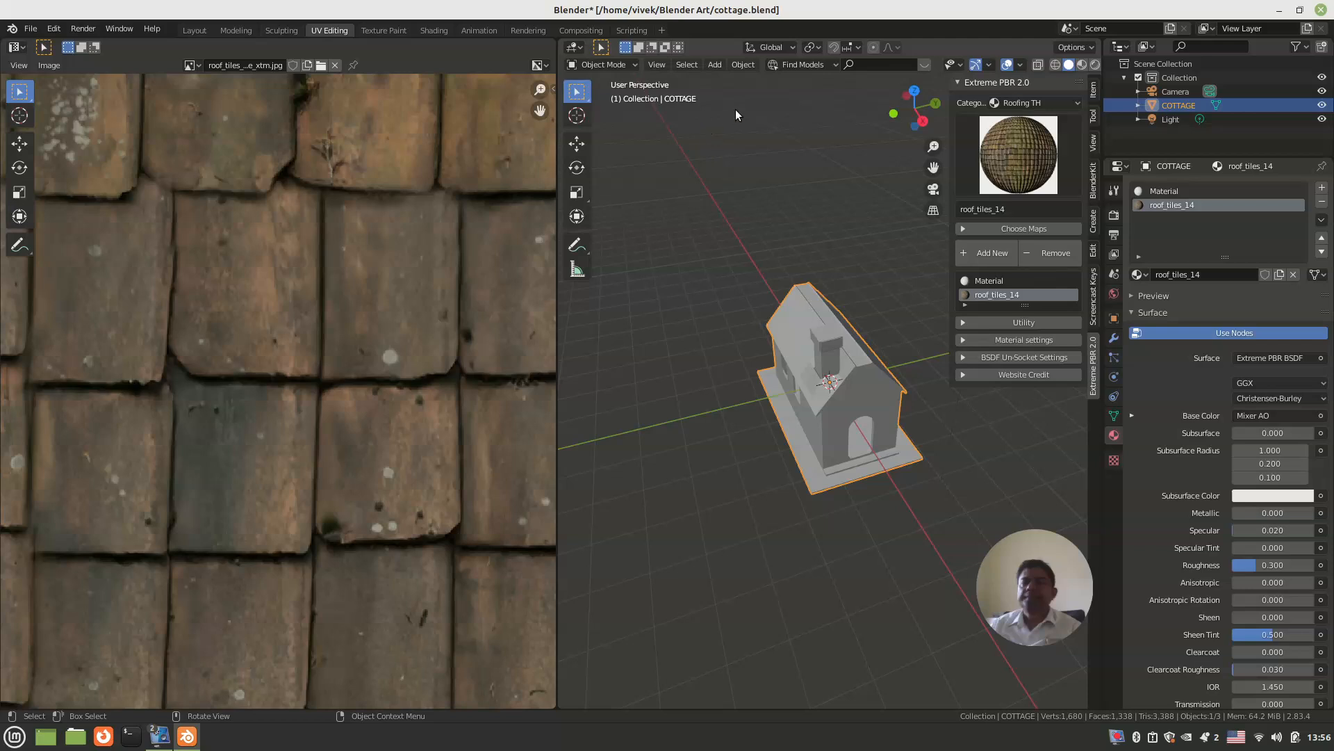
pyautogui.click(1095, 64)
pyautogui.moveTo(869, 292)
pyautogui.mouseDown(button='middle')
pyautogui.moveTo(762, 337)
pyautogui.moveTo(687, 344)
pyautogui.moveTo(711, 326)
pyautogui.moveTo(698, 319)
pyautogui.mouseUp(button='middle')
pyautogui.scroll(3, 727, 338)
pyautogui.scroll(-6, 379, 323)
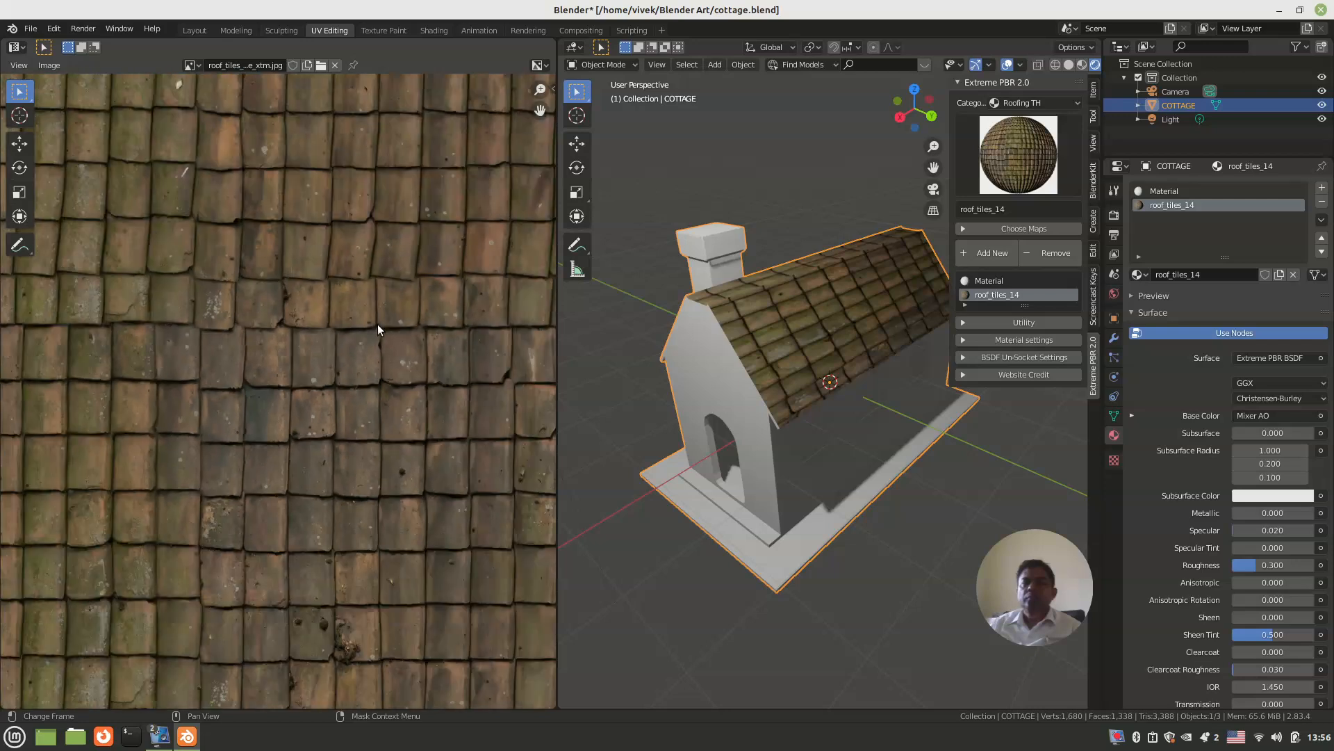
pyautogui.scroll(1, 356, 330)
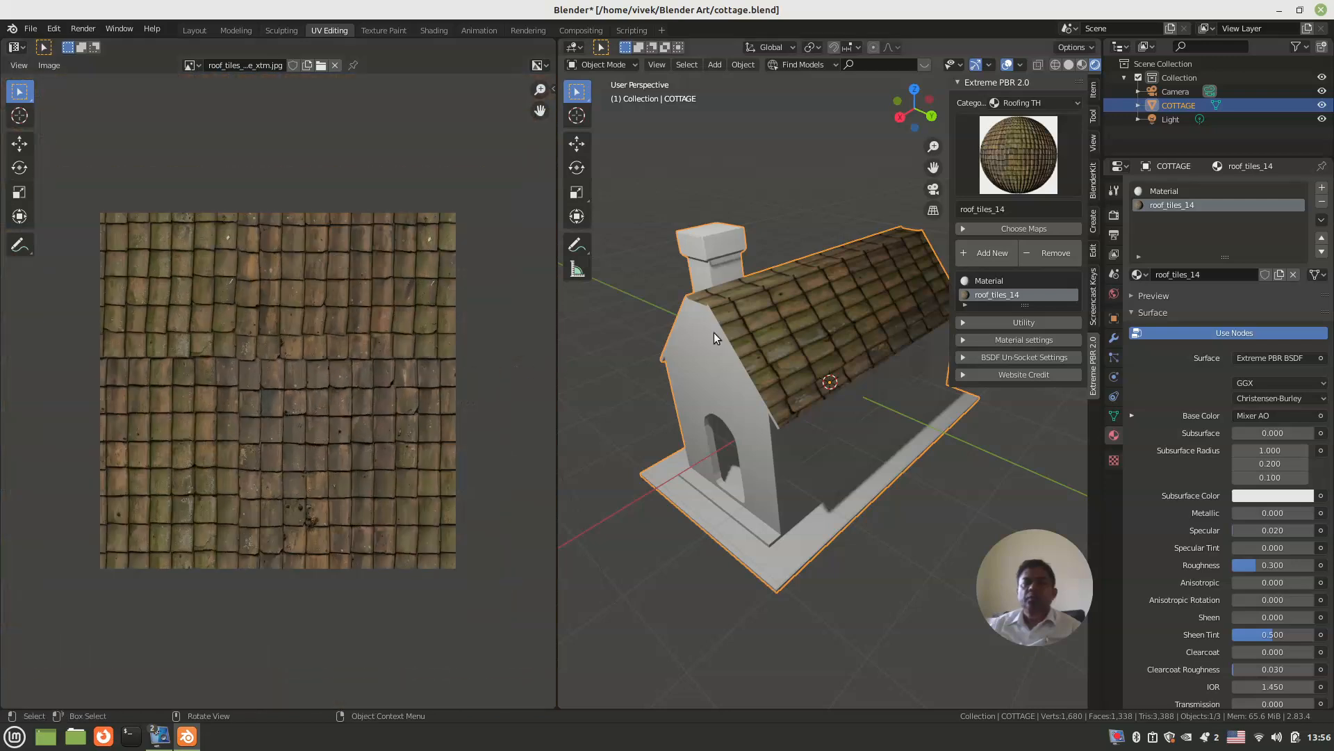
# Step: Go back to Edit Mode and scale all the roof UVs up by about 1.8 to make the tiles smaller
pyautogui.press('Tab')
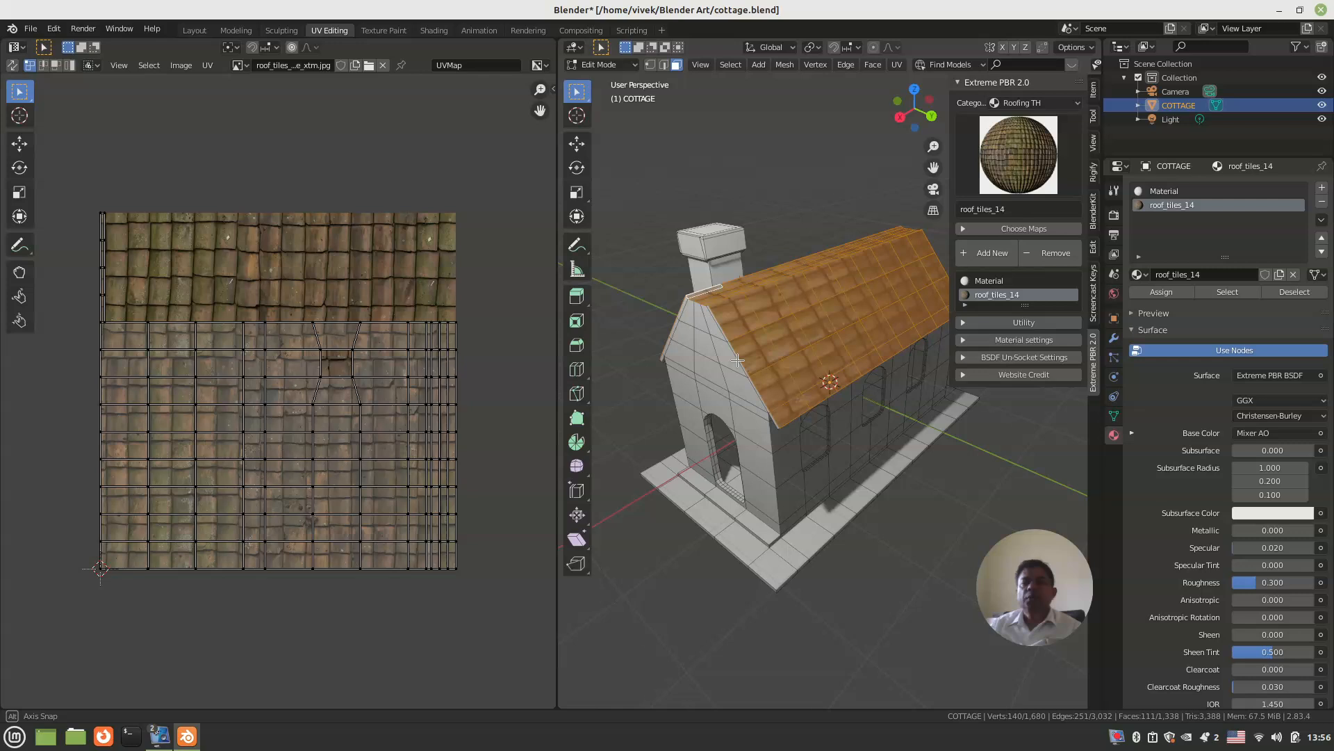
pyautogui.scroll(5, 723, 369)
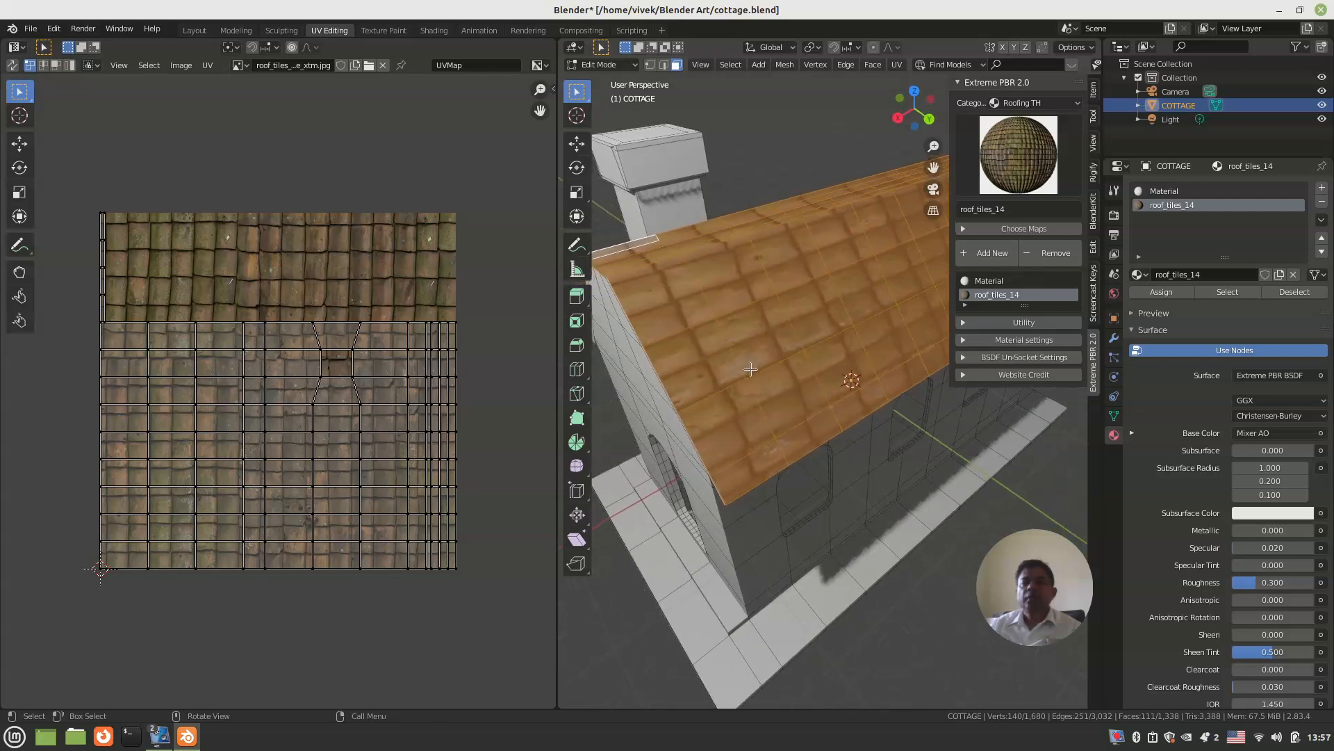
pyautogui.press('a')
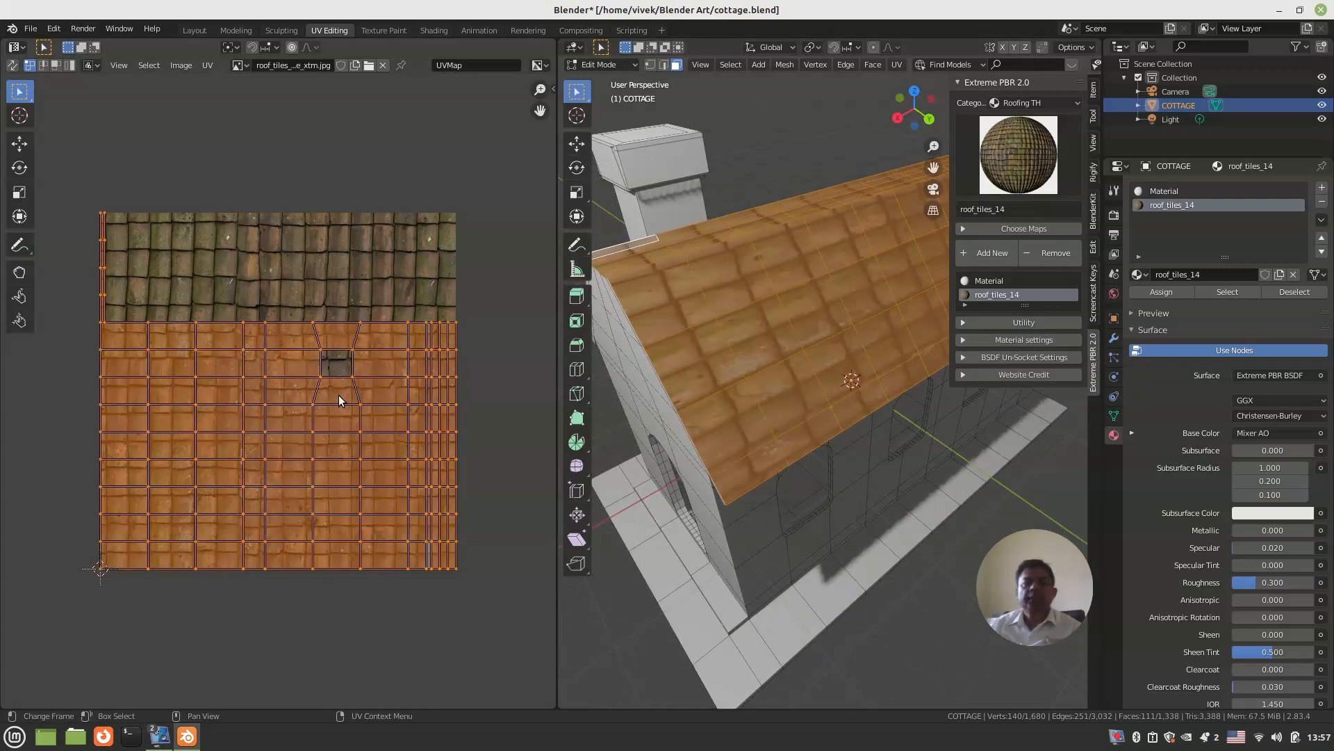
pyautogui.press('s')
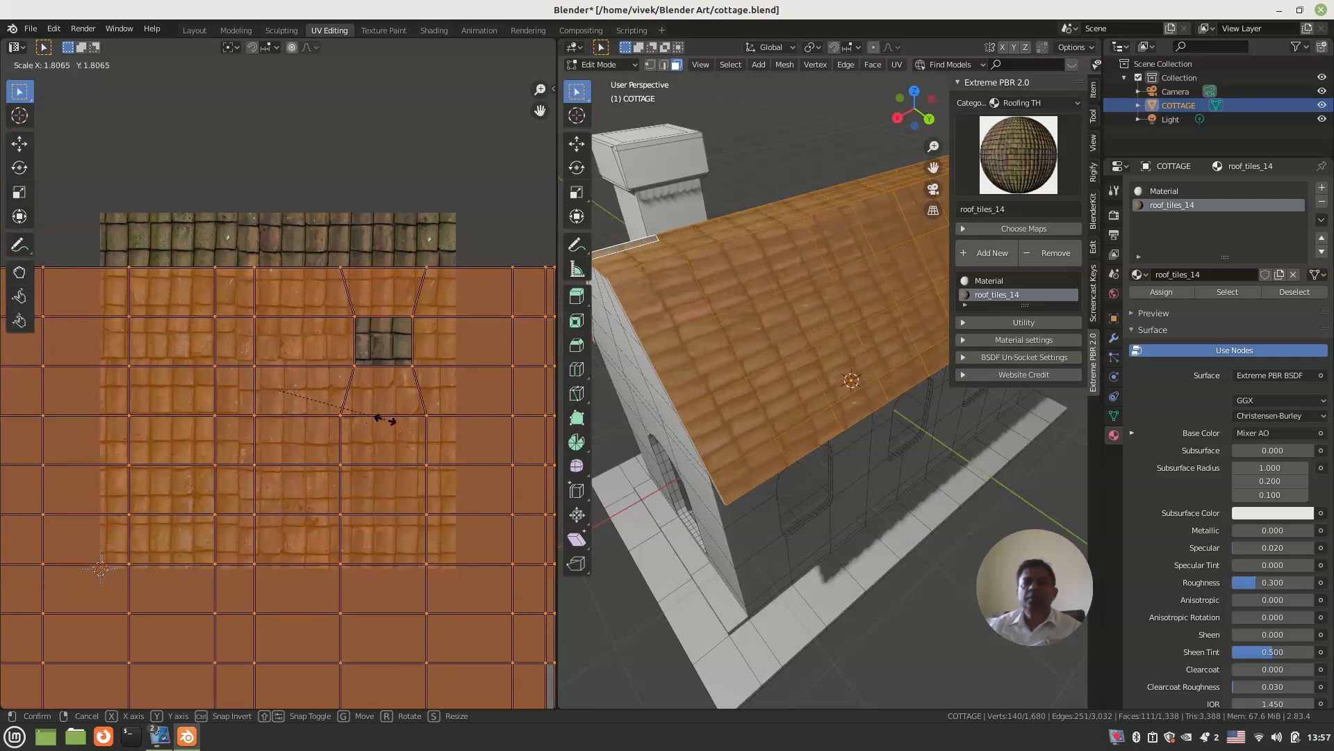
pyautogui.click(388, 423)
pyautogui.moveTo(799, 389); pyautogui.dragTo(803, 360, button='middle')
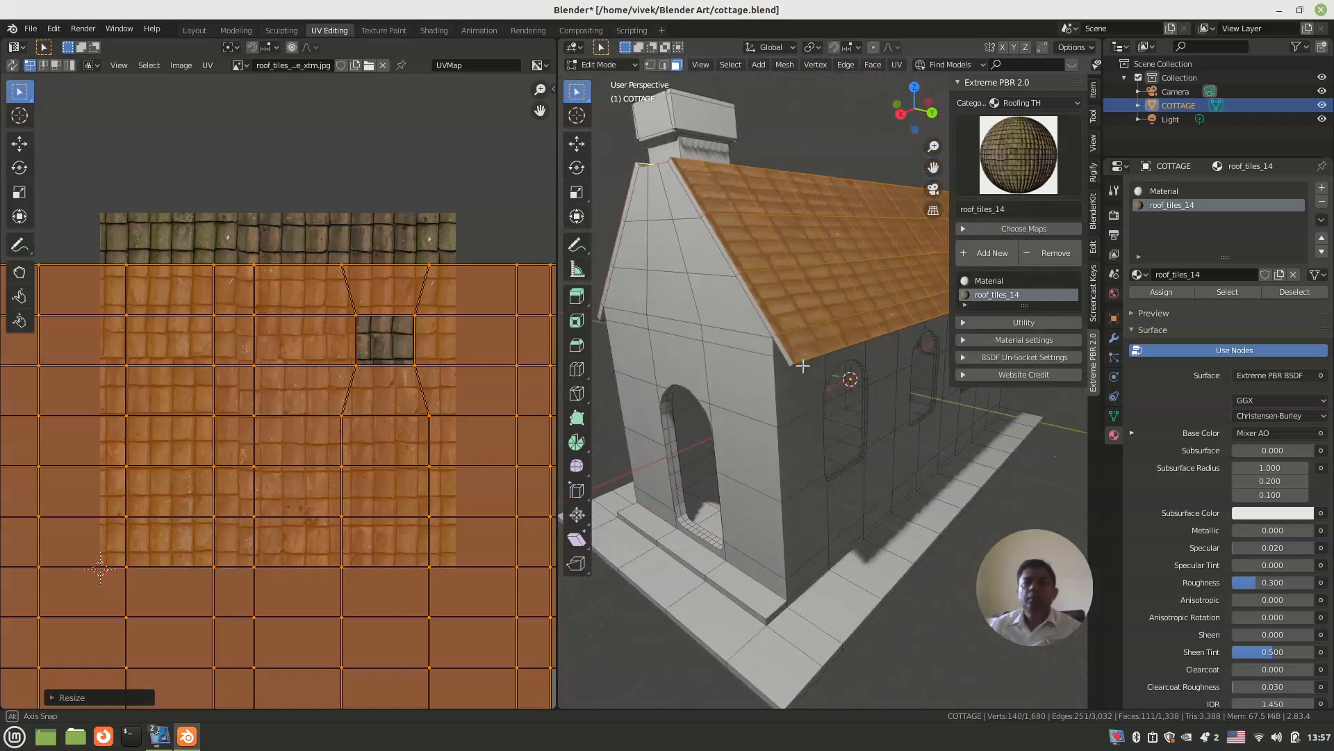
# Step: Deselect all faces of the cottage and save the file
pyautogui.scroll(-3, 754, 437)
pyautogui.click(649, 514)
pyautogui.moveTo(697, 460)
pyautogui.mouseDown(button='middle')
pyautogui.moveTo(857, 468)
pyautogui.moveTo(839, 501)
pyautogui.moveTo(632, 454)
pyautogui.moveTo(676, 450)
pyautogui.mouseUp(button='middle')
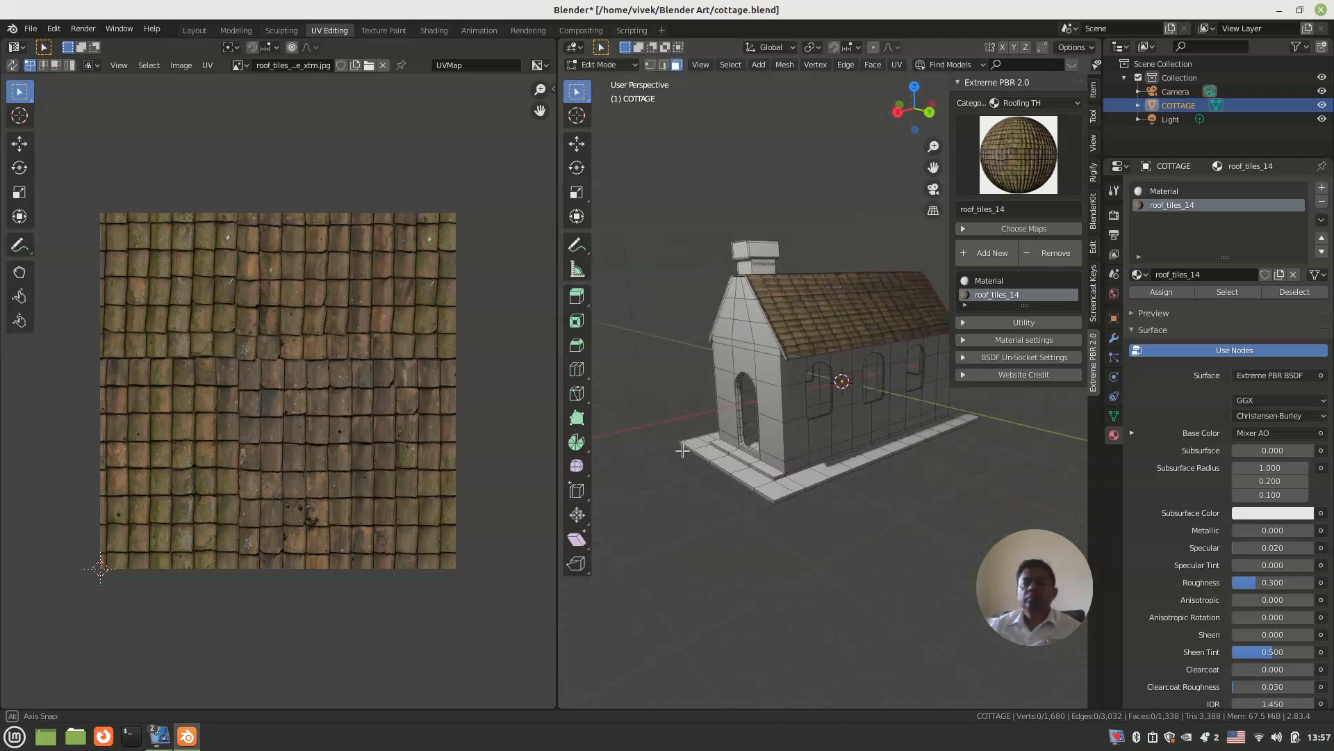
pyautogui.hotkey('ctrl', 's')
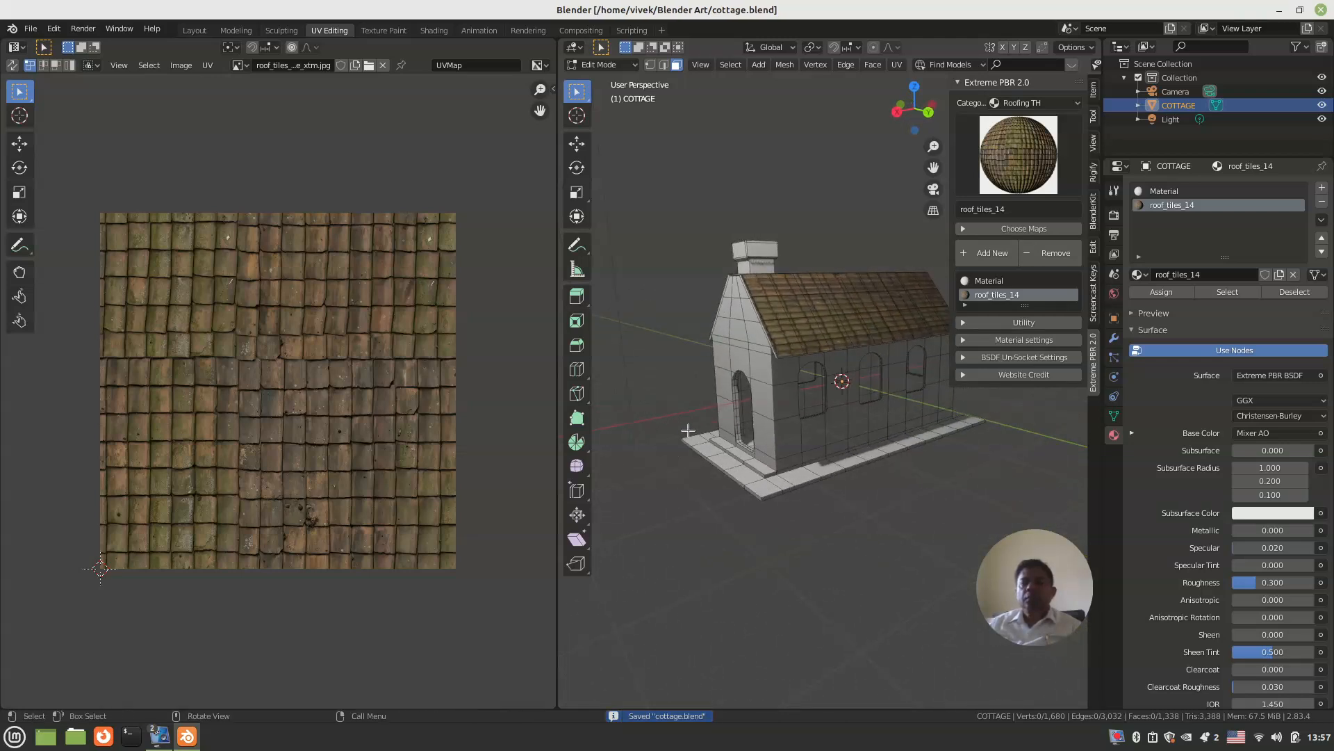
# Step: Select the faces that use the roof_tiles_14 material and invert the selection to all the other cottage faces
pyautogui.moveTo(675, 449); pyautogui.dragTo(994, 334, button='middle')
pyautogui.scroll(4, 709, 473)
pyautogui.scroll(-5, 745, 452)
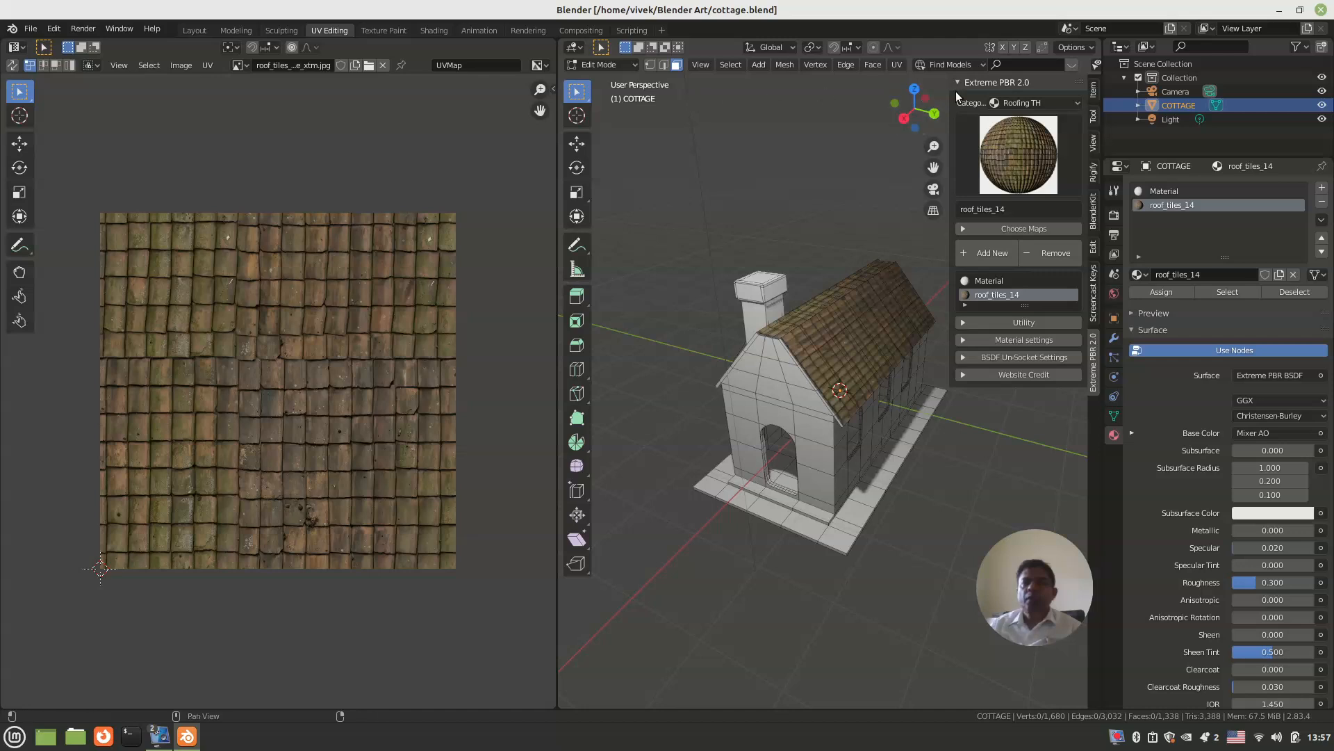
pyautogui.moveTo(726, 320); pyautogui.dragTo(840, 337, button='middle')
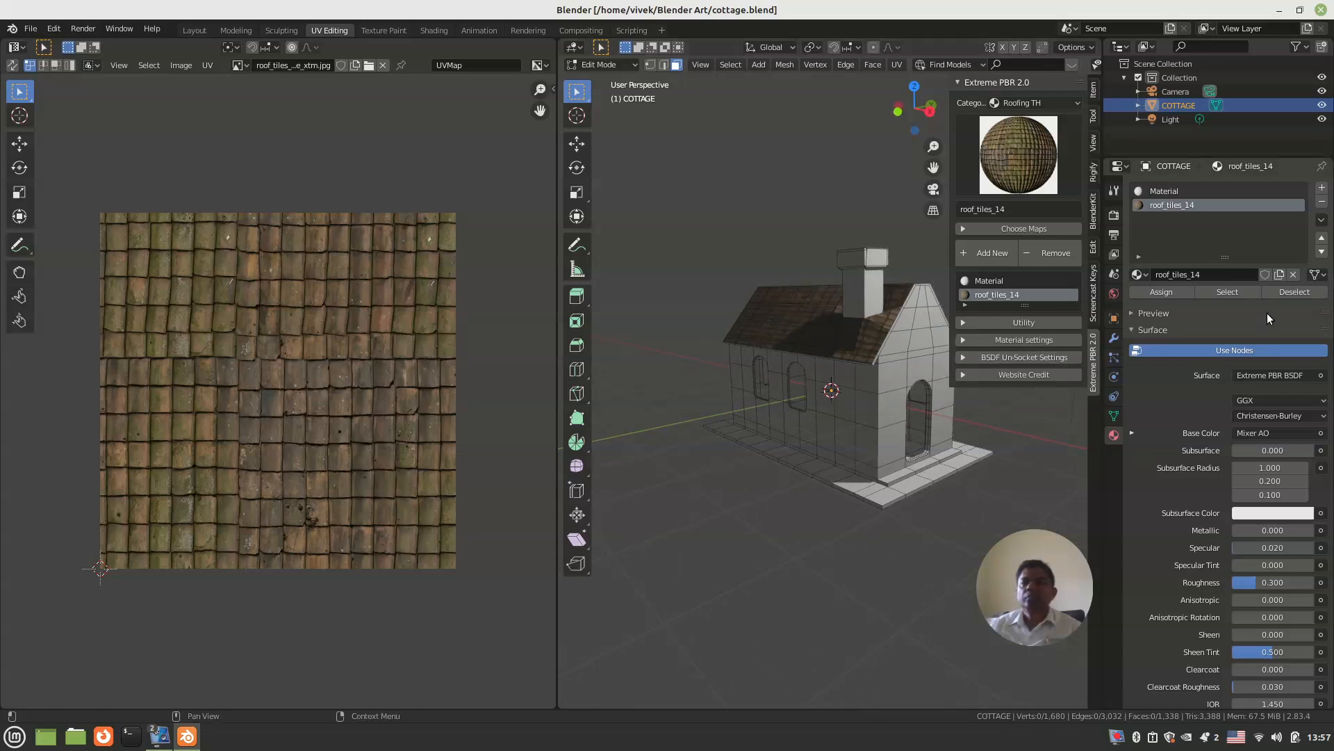
pyautogui.click(1244, 290)
pyautogui.moveTo(897, 413); pyautogui.dragTo(757, 414, button='middle')
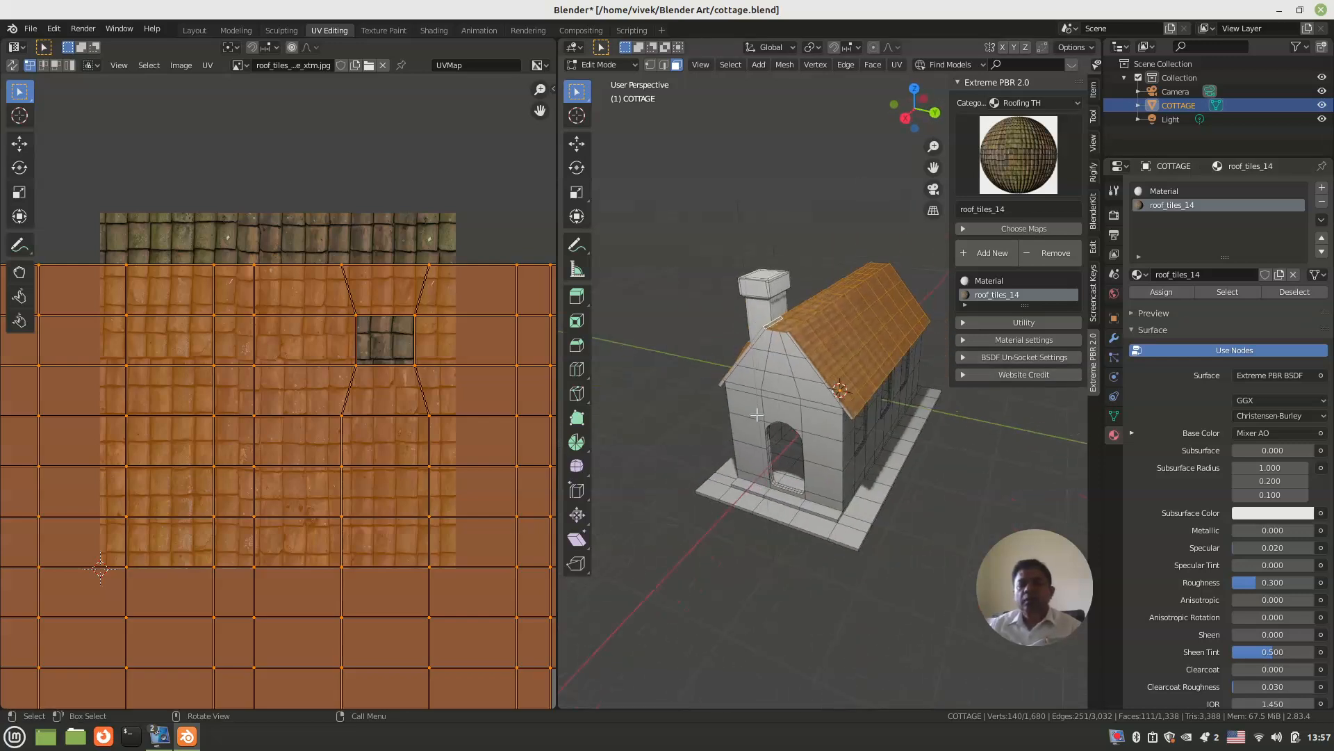
pyautogui.hotkey('ctrl', 'i')
pyautogui.moveTo(756, 414)
pyautogui.mouseDown(button='middle')
pyautogui.moveTo(759, 433)
pyautogui.moveTo(750, 412)
pyautogui.mouseUp(button='middle')
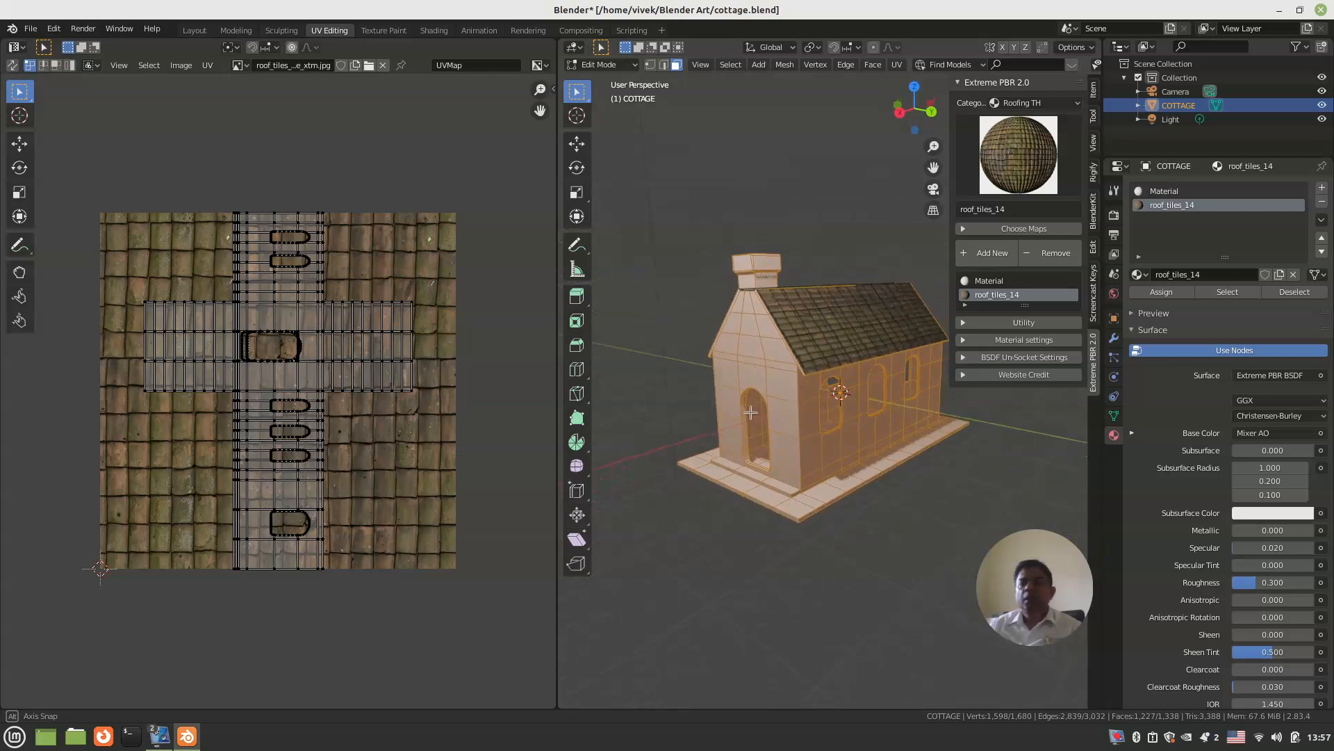
# Step: Add the Bricks22 material from the Bricks category and assign it to the selected non-roof faces
pyautogui.click(994, 103)
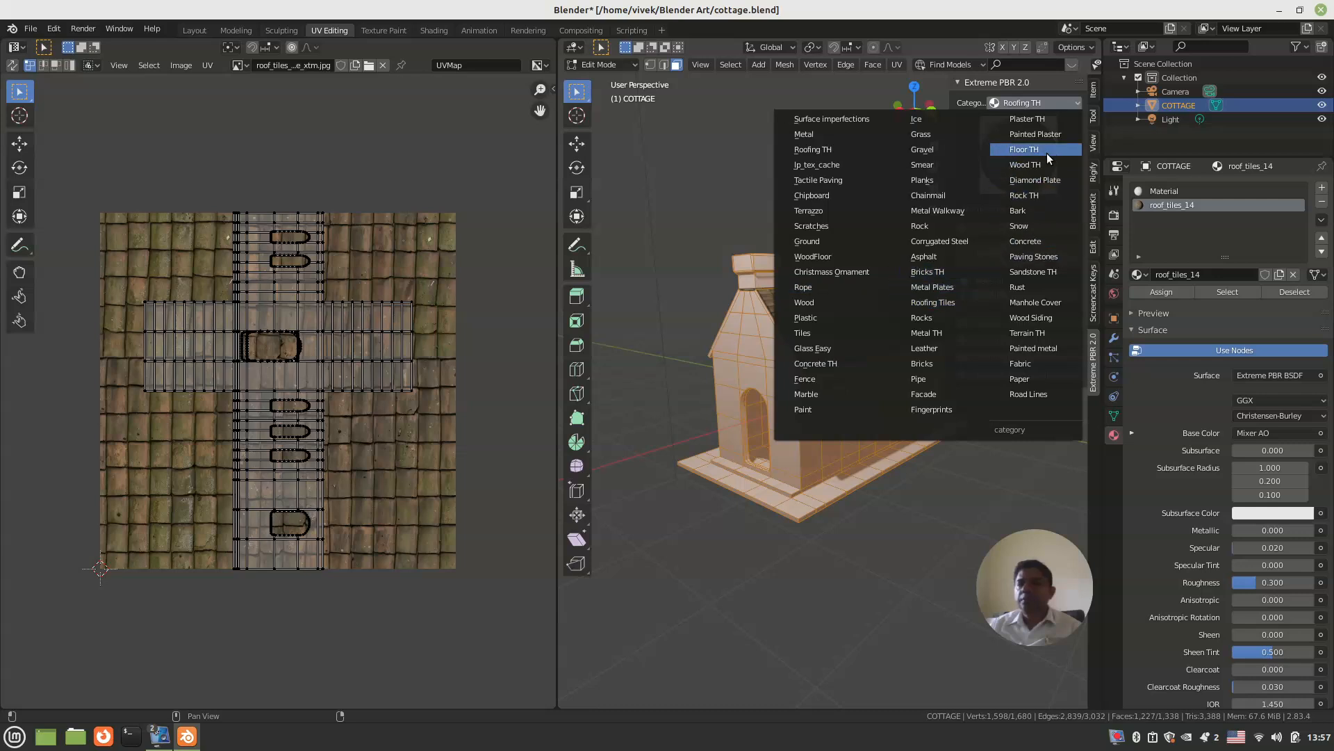
pyautogui.click(920, 366)
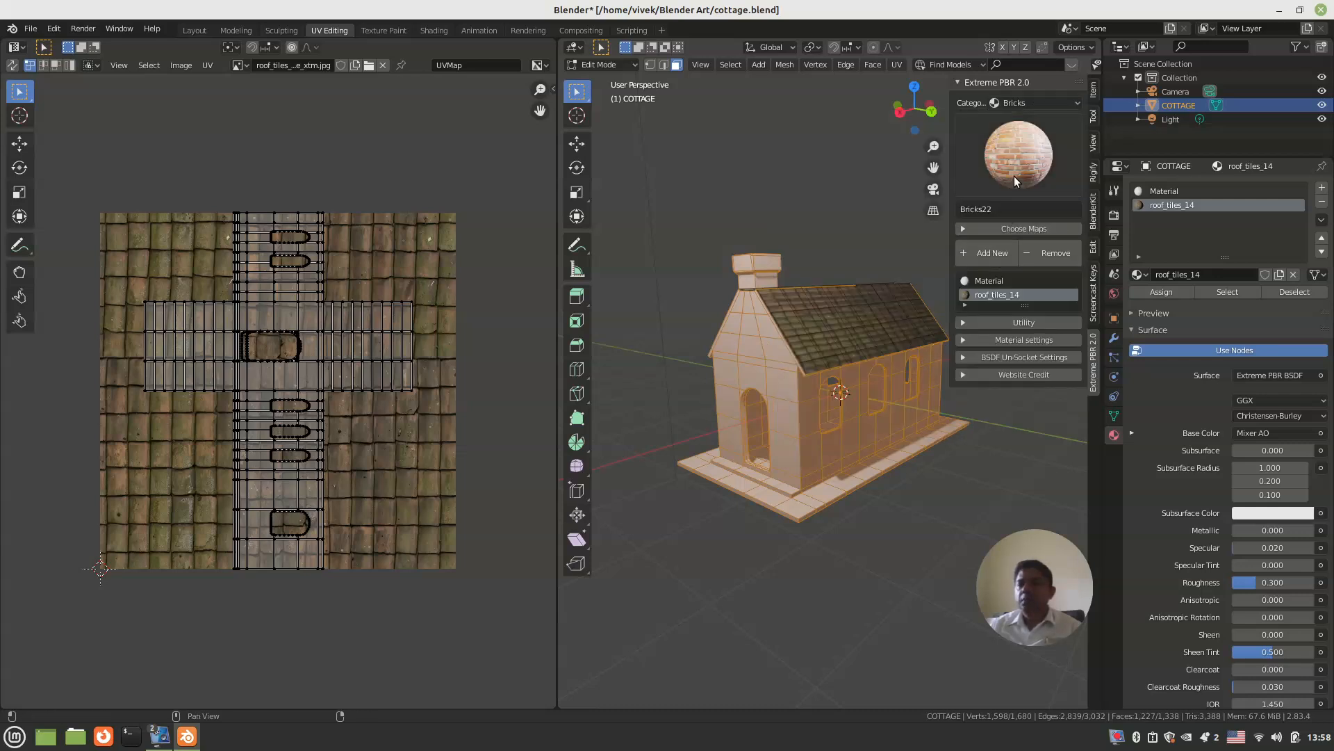
pyautogui.click(991, 255)
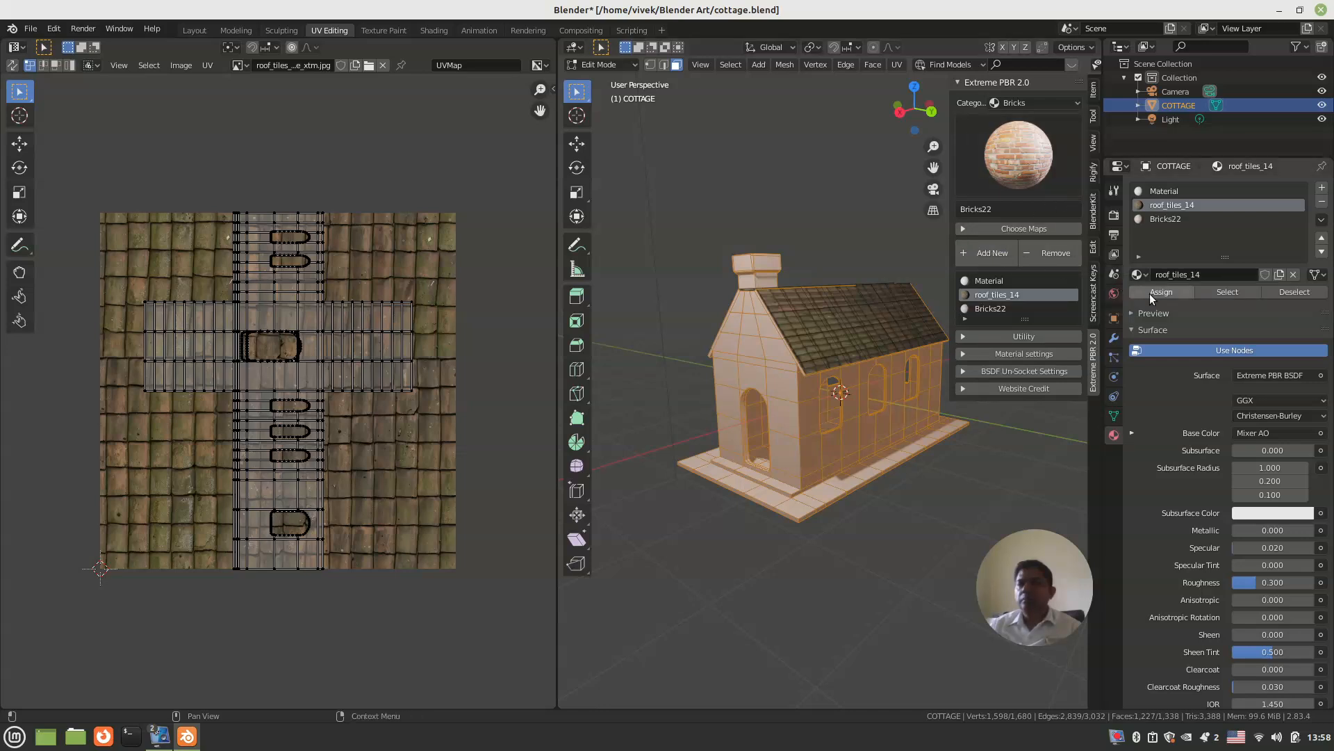
pyautogui.click(1167, 220)
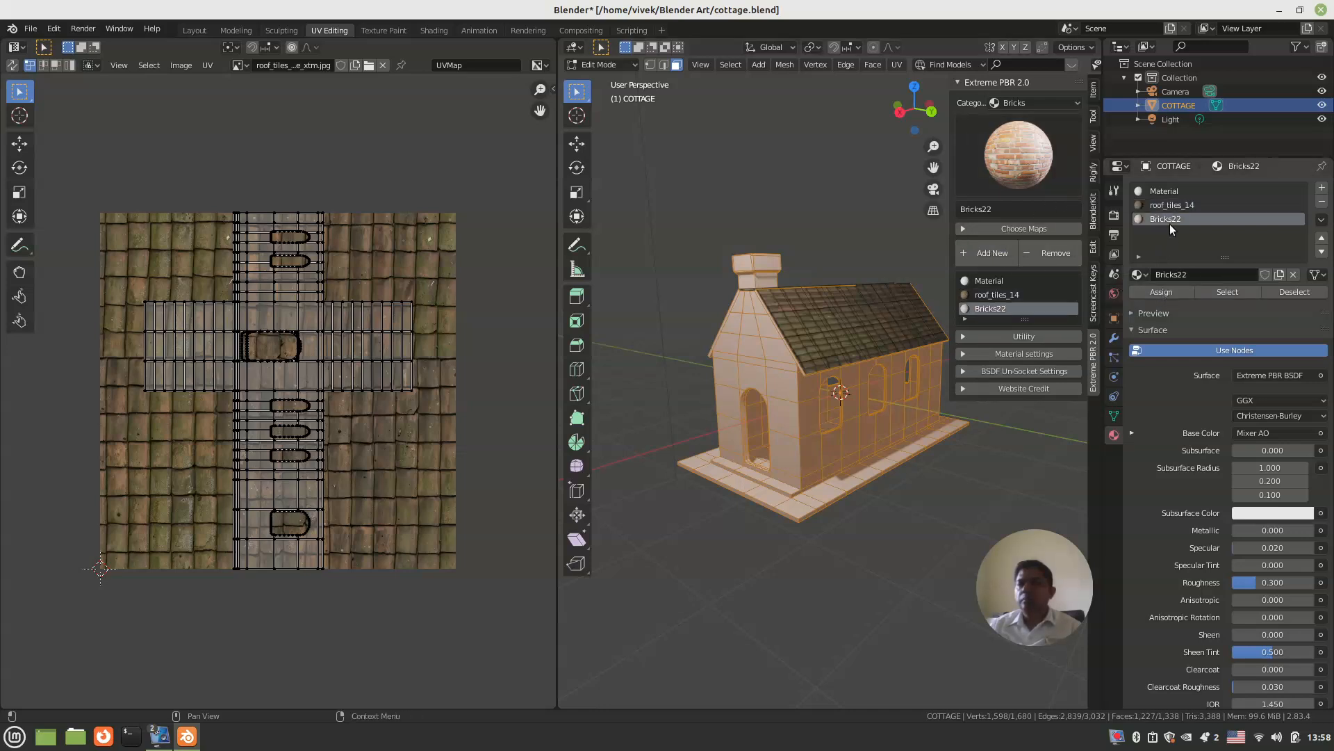
pyautogui.click(1160, 293)
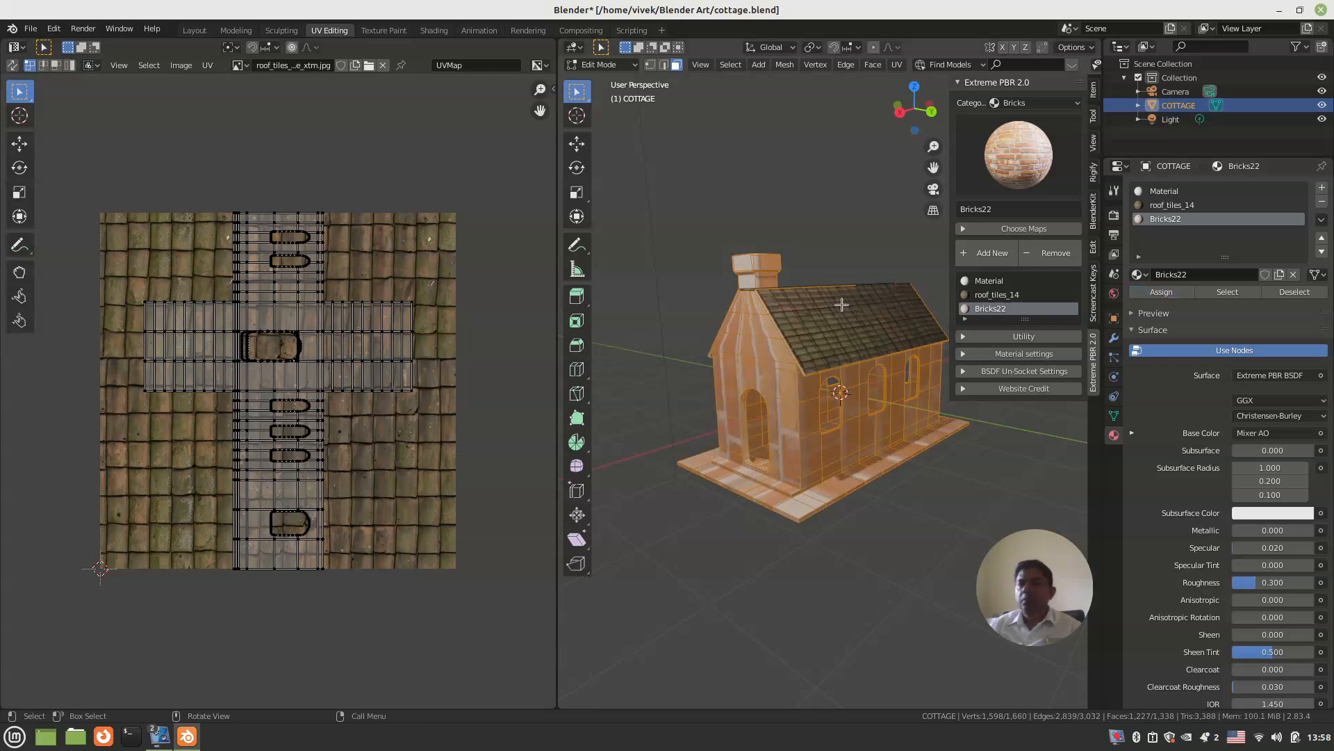
# Step: Unwrap the selected brick faces with Smart UV Project
pyautogui.scroll(2, 753, 412)
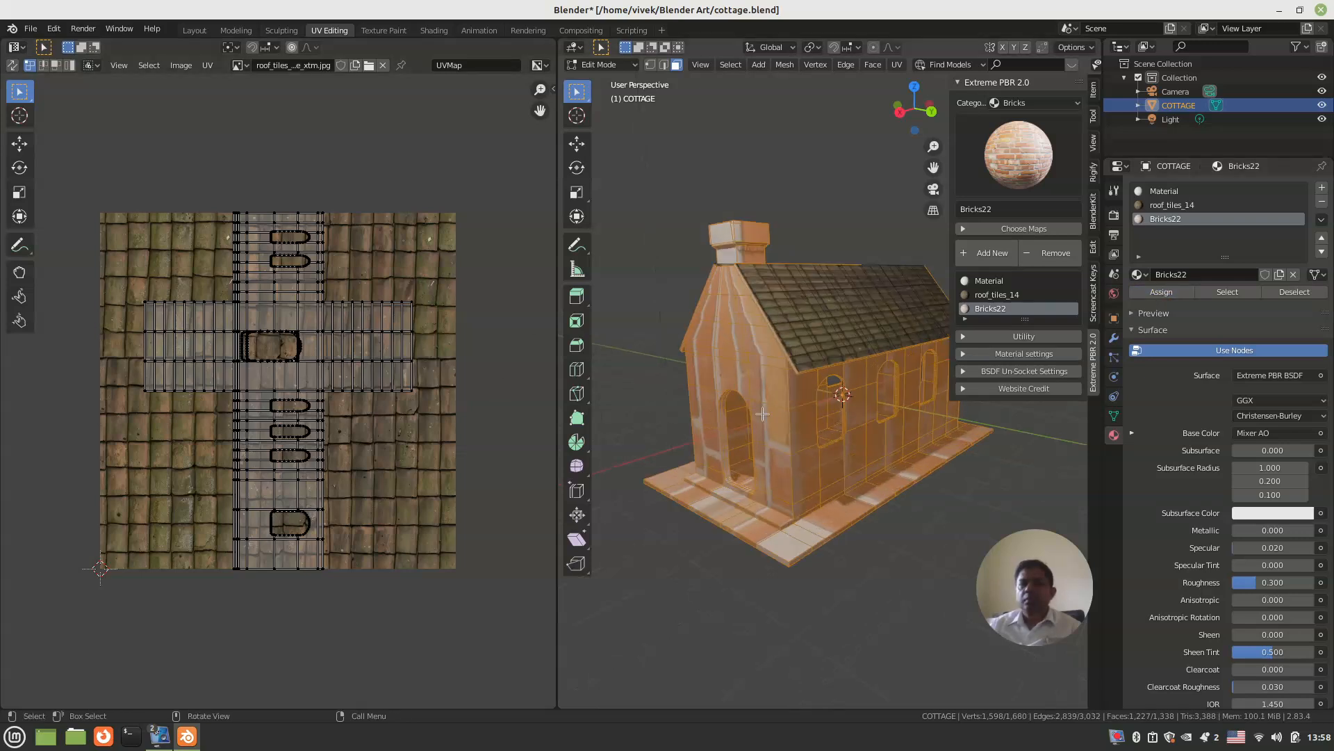
pyautogui.press('u')
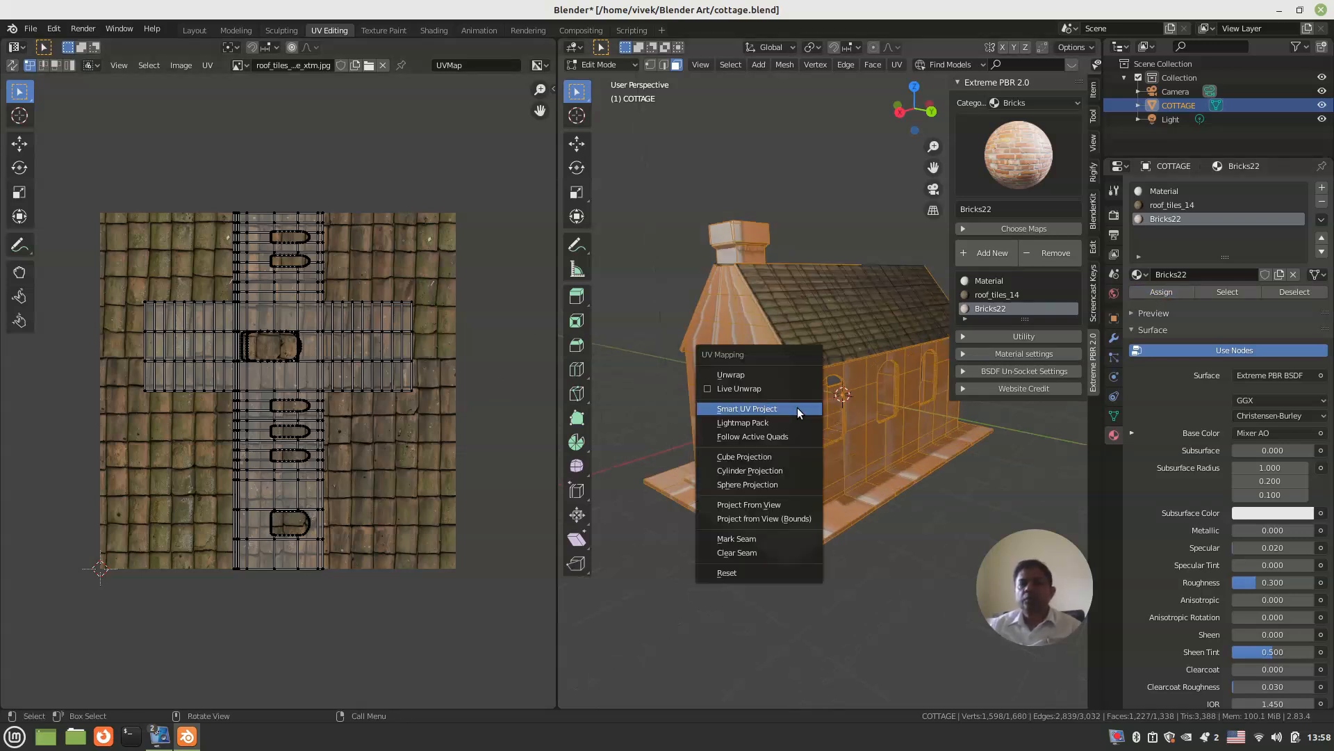
pyautogui.click(798, 407)
pyautogui.click(805, 520)
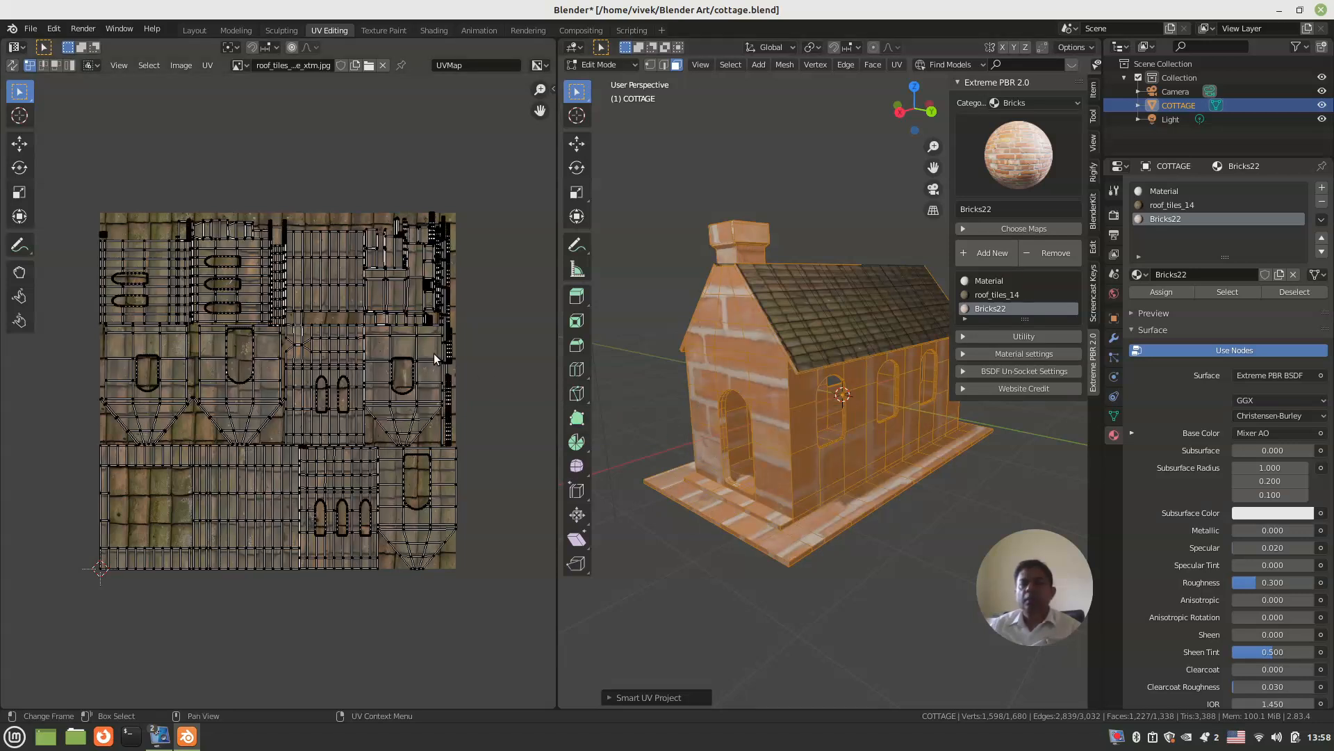
# Step: Scale all the brick UVs up uniformly by about 5.3 so the bricks get smaller
pyautogui.press('a')
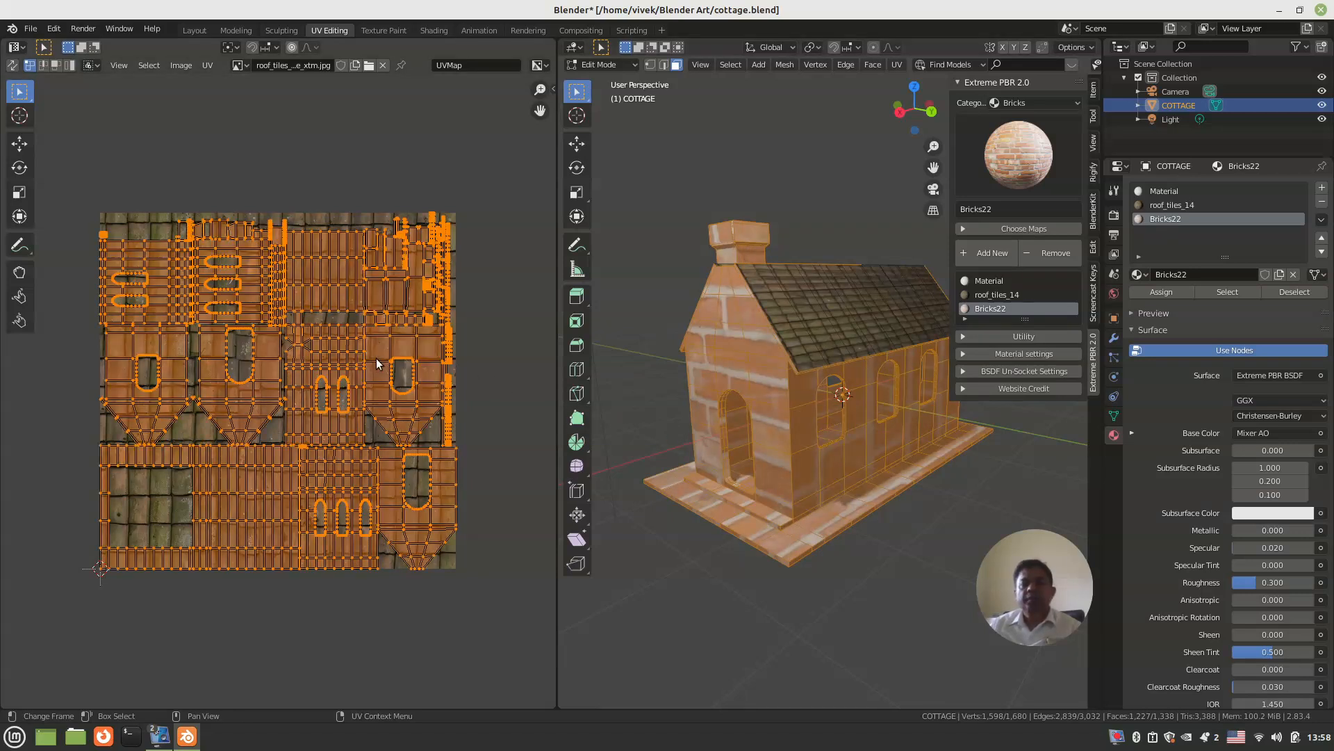
pyautogui.press('s')
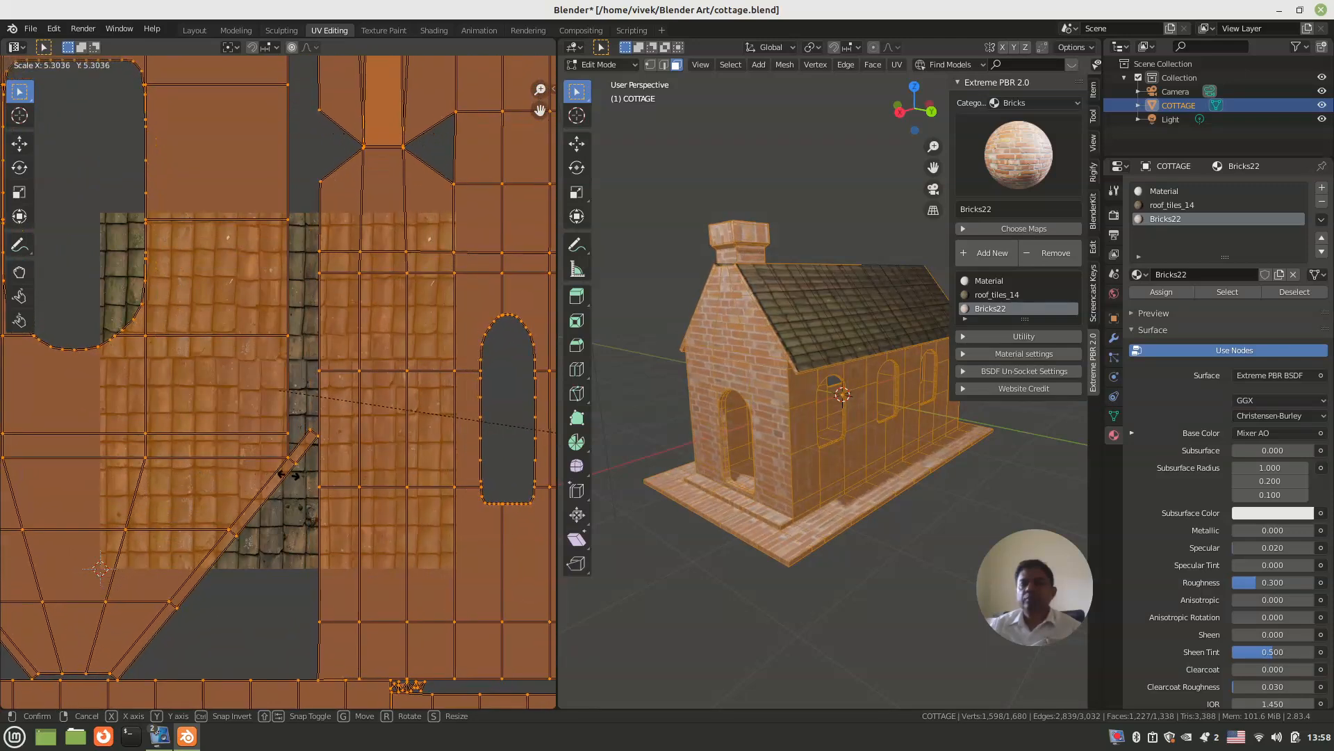
pyautogui.click(320, 477)
# Step: Scale the brick UVs along X by about 1.4 to shorten the bricks, judging them on the front gable
pyautogui.moveTo(820, 445); pyautogui.dragTo(753, 417, button='middle')
pyautogui.scroll(3, 734, 416)
pyautogui.press('s')
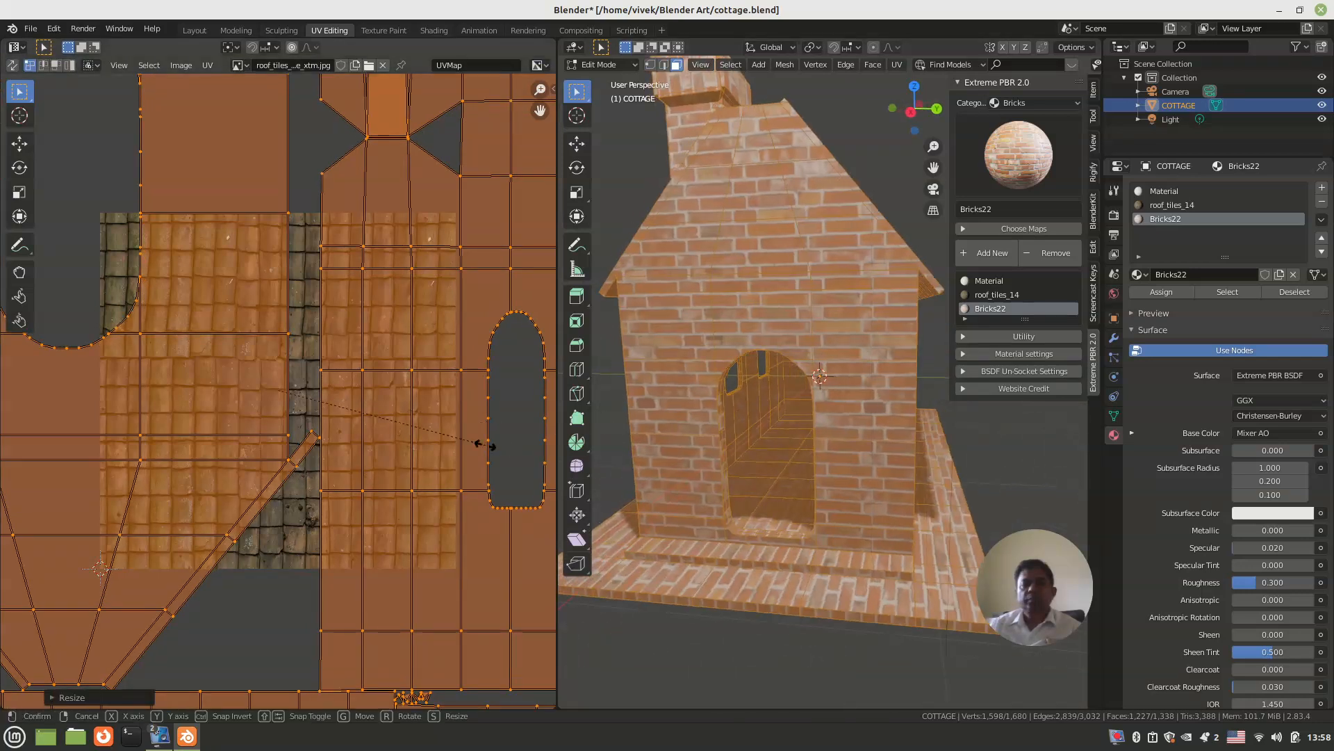
pyautogui.press('x')
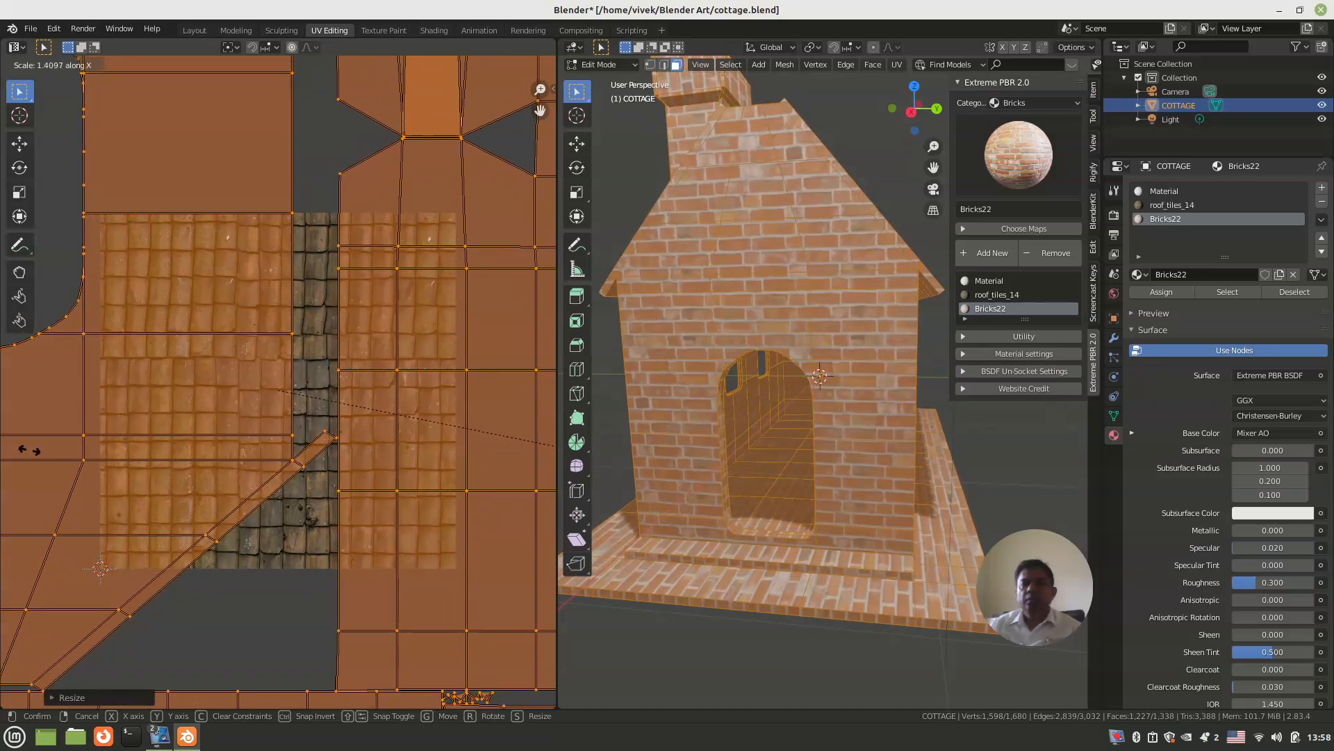
pyautogui.click(27, 449)
pyautogui.scroll(-2, 28, 449)
pyautogui.moveTo(757, 438); pyautogui.dragTo(637, 408, button='middle')
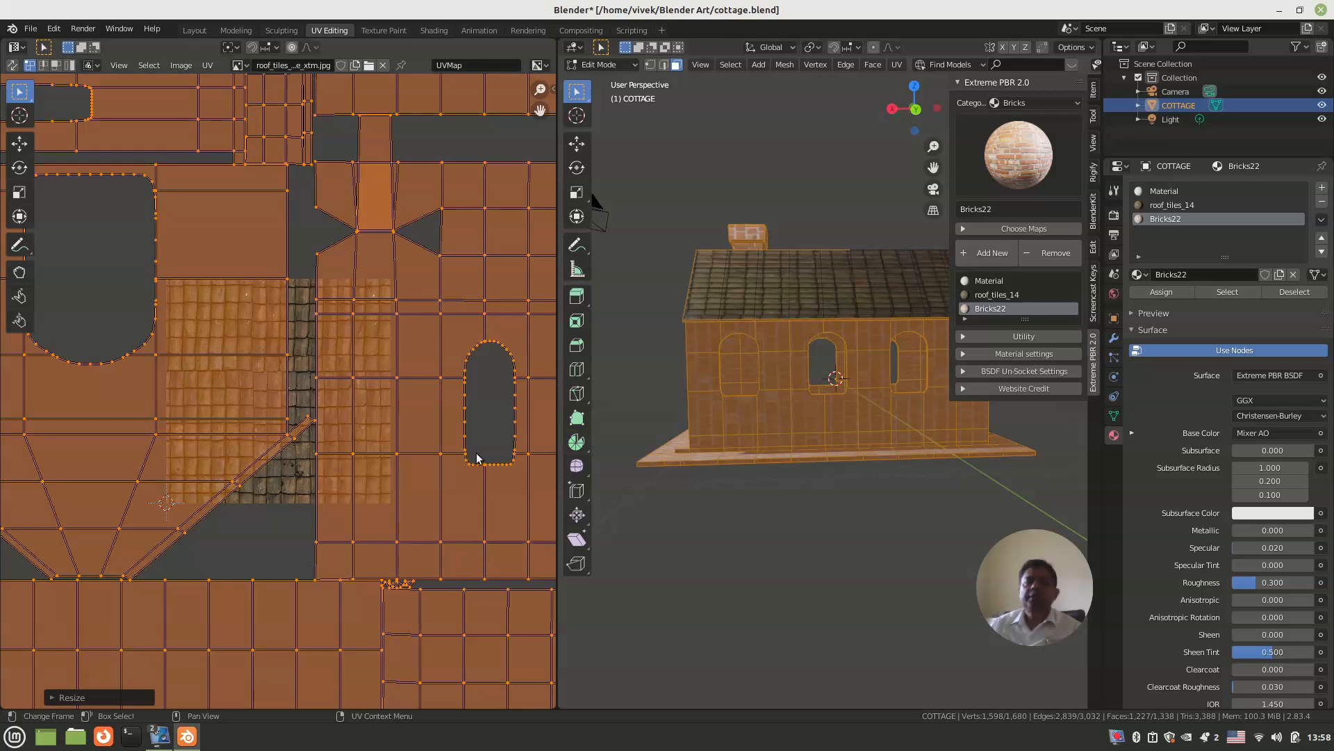
pyautogui.scroll(-2, 688, 410)
pyautogui.scroll(-5, 423, 398)
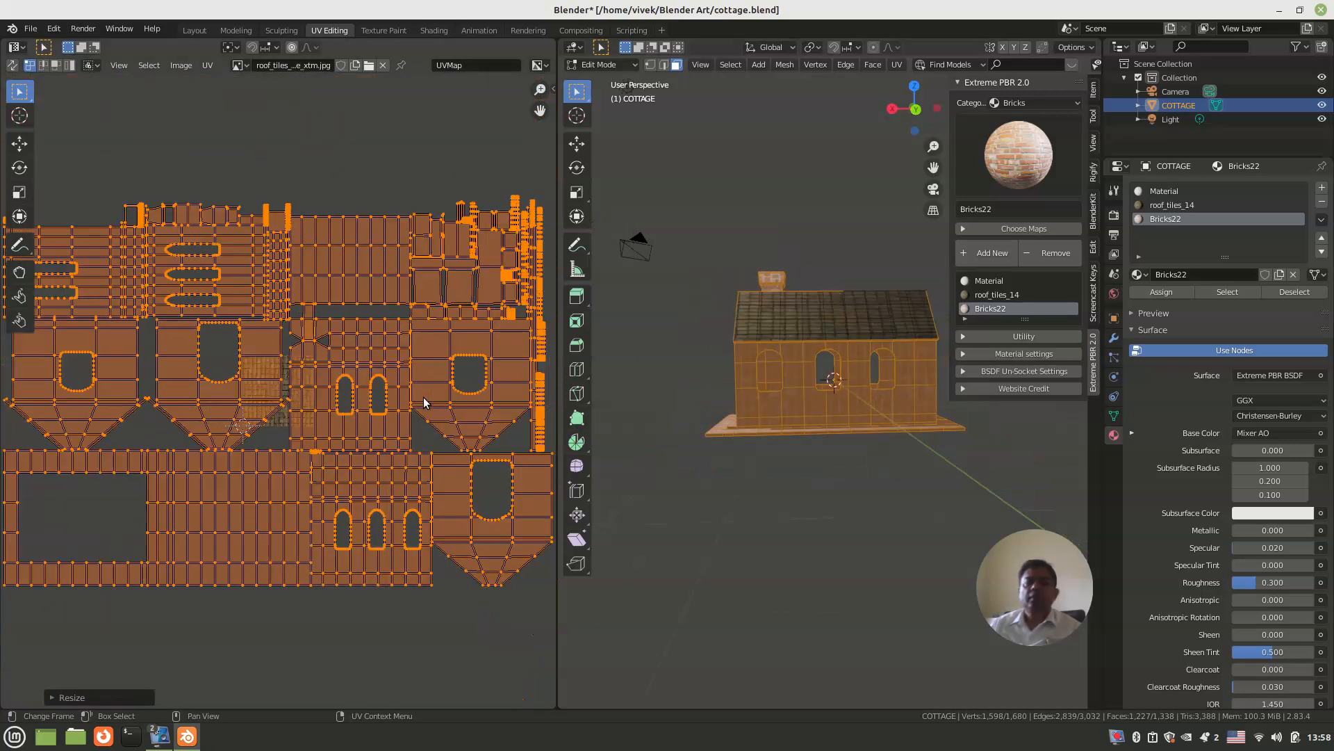
# Step: Save the cottage file, enlarge the 3D viewport beside the UV editor and hide its sidebar
pyautogui.moveTo(777, 429); pyautogui.dragTo(672, 453, button='middle')
pyautogui.scroll(6, 800, 430)
pyautogui.scroll(-6, 795, 444)
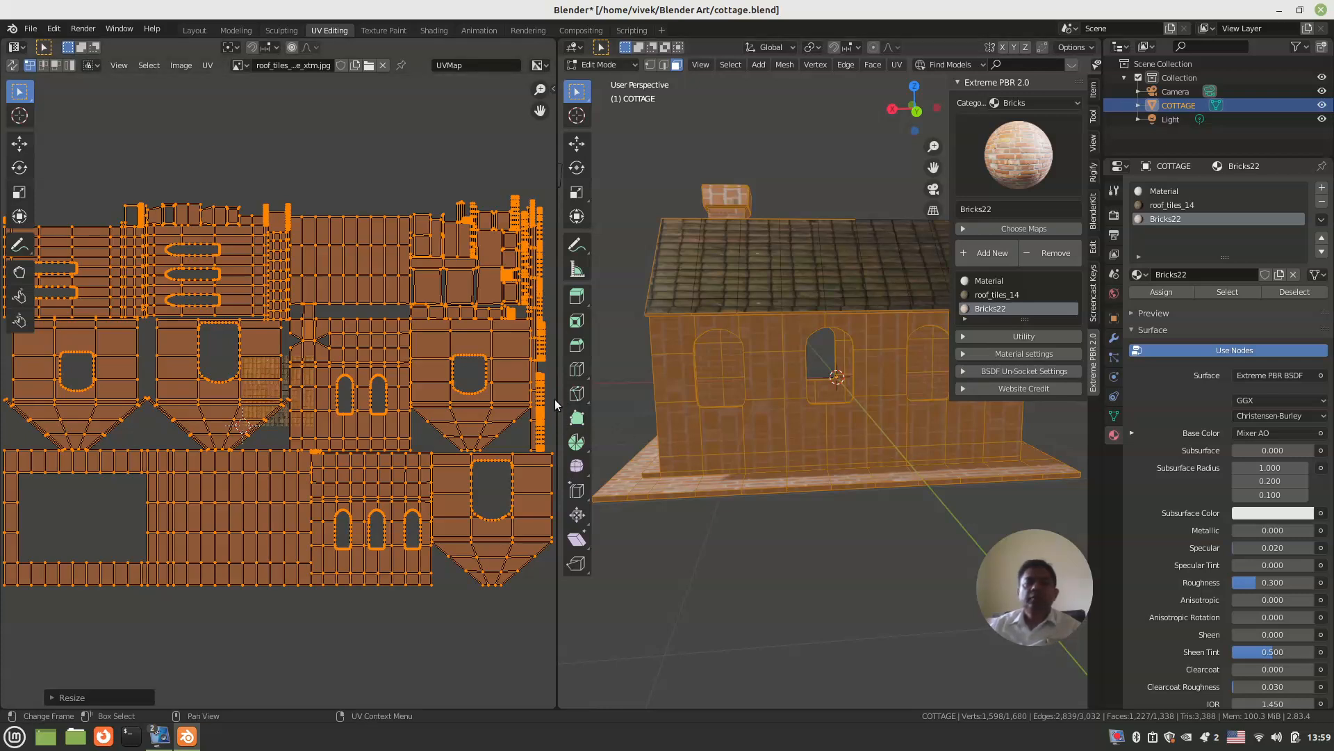
pyautogui.hotkey('ctrl', 's')
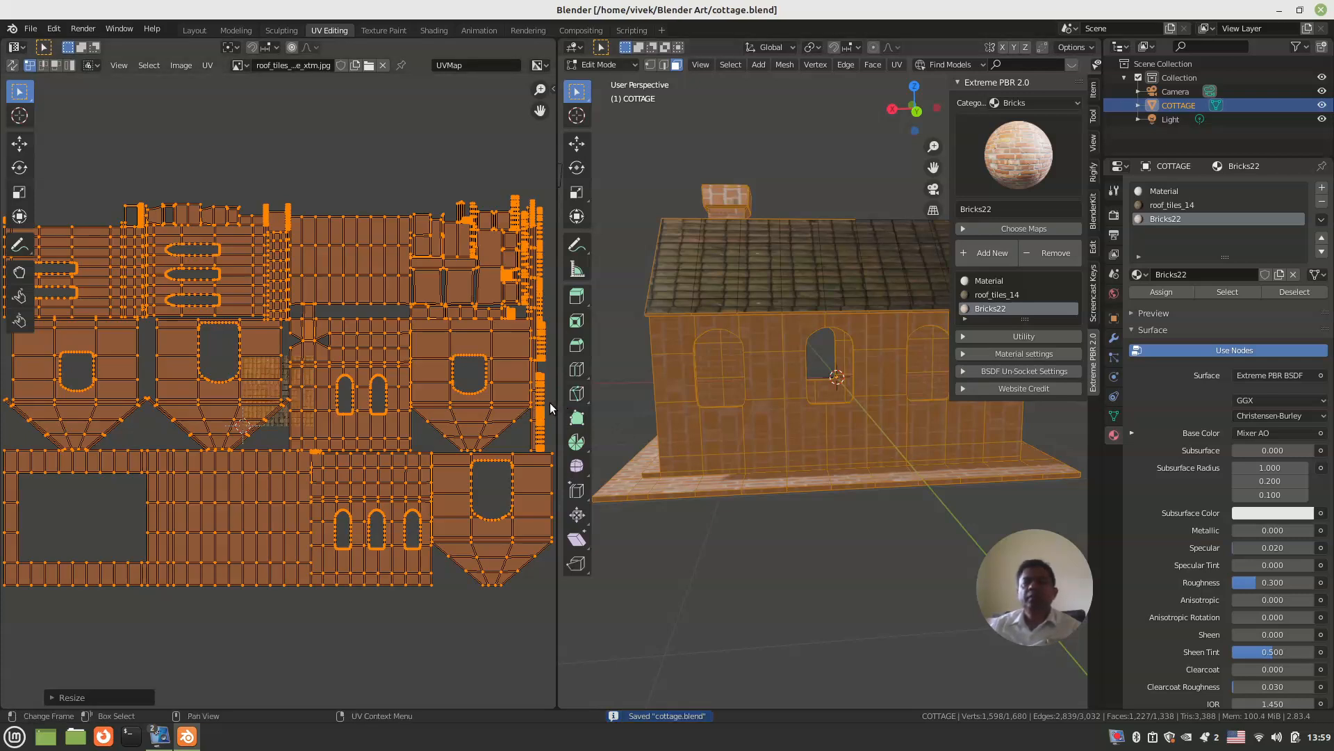
pyautogui.moveTo(557, 403); pyautogui.dragTo(203, 408)
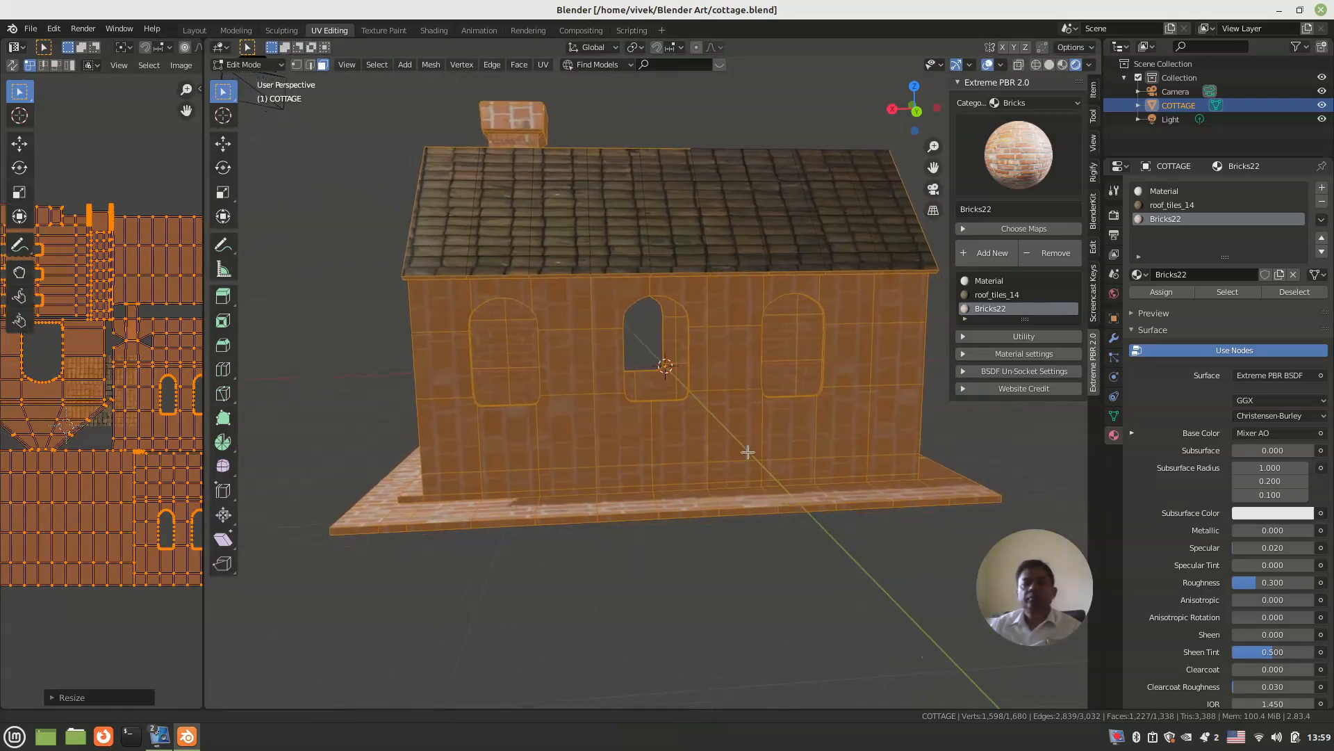
pyautogui.press('n')
pyautogui.scroll(1, 710, 450)
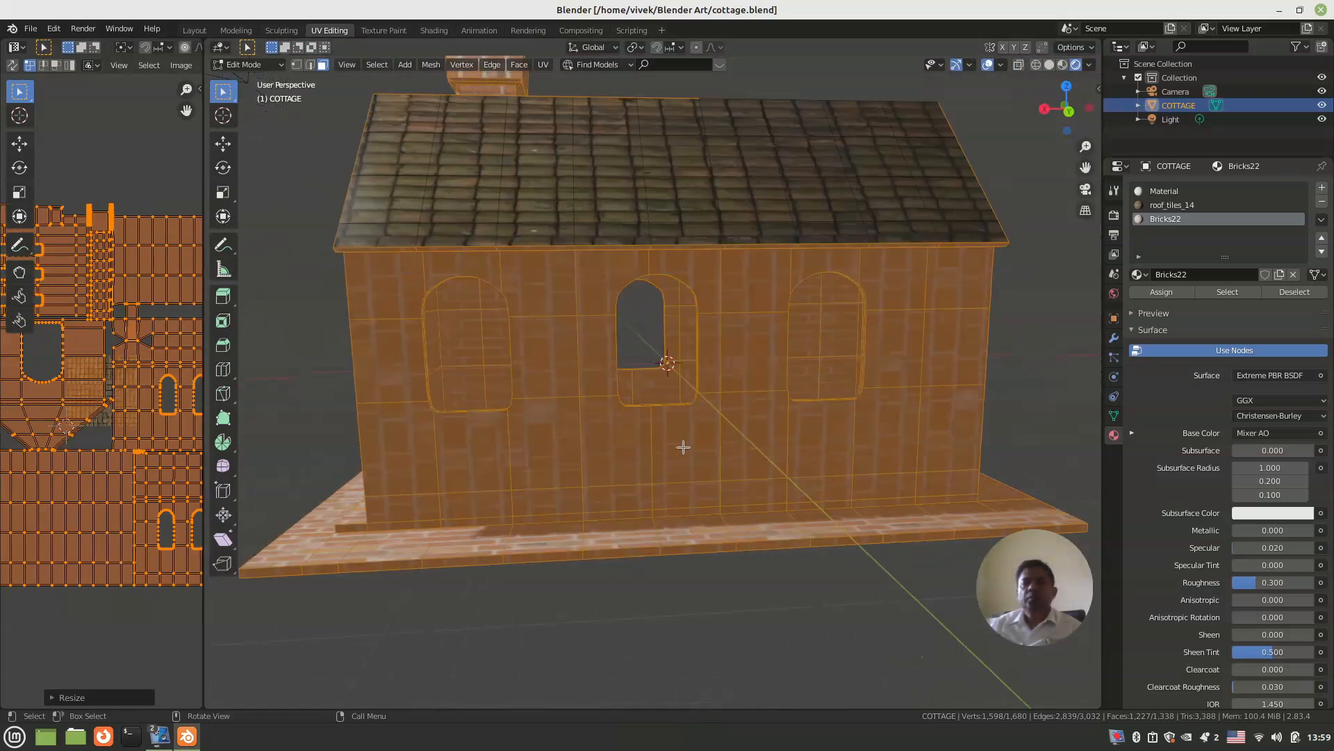
# Step: Select the faces around the middle window of the three-window side wall, using solid shading to see them clearly
pyautogui.click(683, 447)
pyautogui.keyDown('shift'); pyautogui.click(632, 438); pyautogui.keyUp('shift')
pyautogui.moveTo(632, 438); pyautogui.dragTo(587, 388, button='middle')
pyautogui.keyDown('shift'); pyautogui.click(554, 330); pyautogui.keyUp('shift')
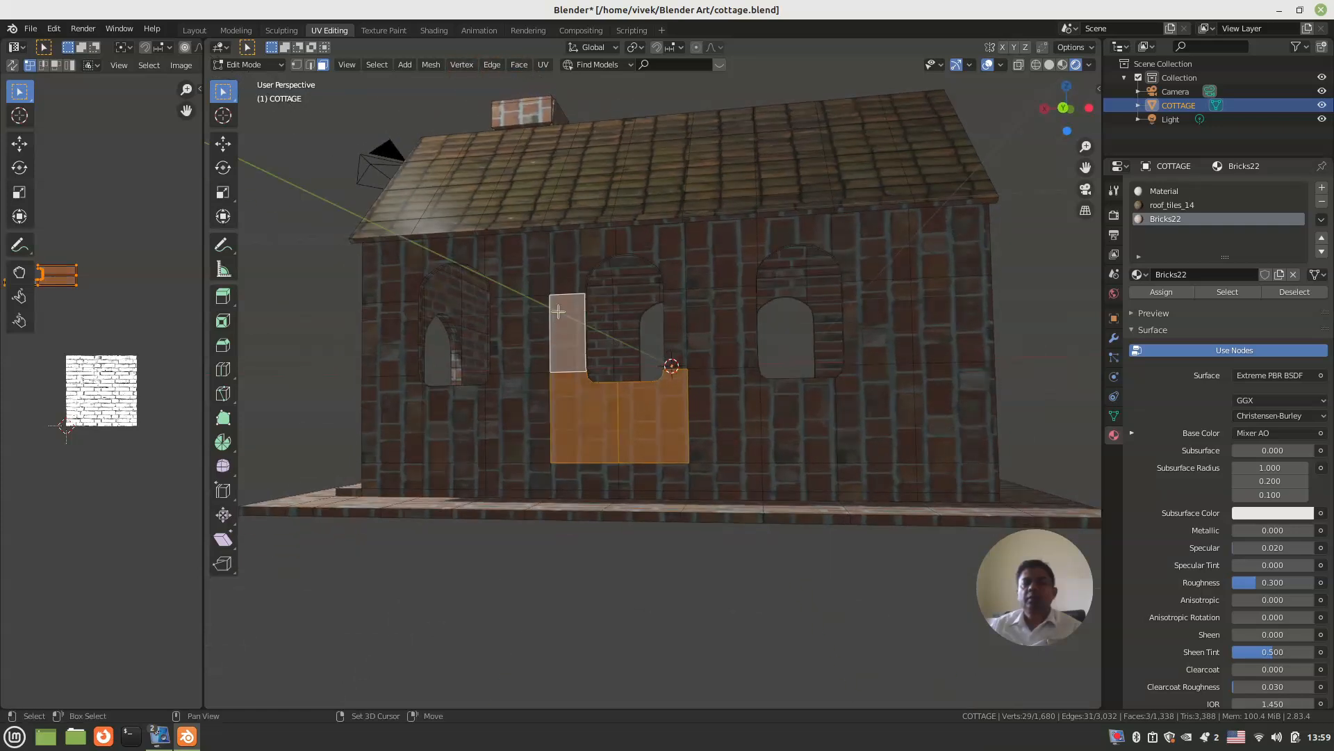
pyautogui.keyDown('shift'); pyautogui.click(567, 278); pyautogui.keyUp('shift')
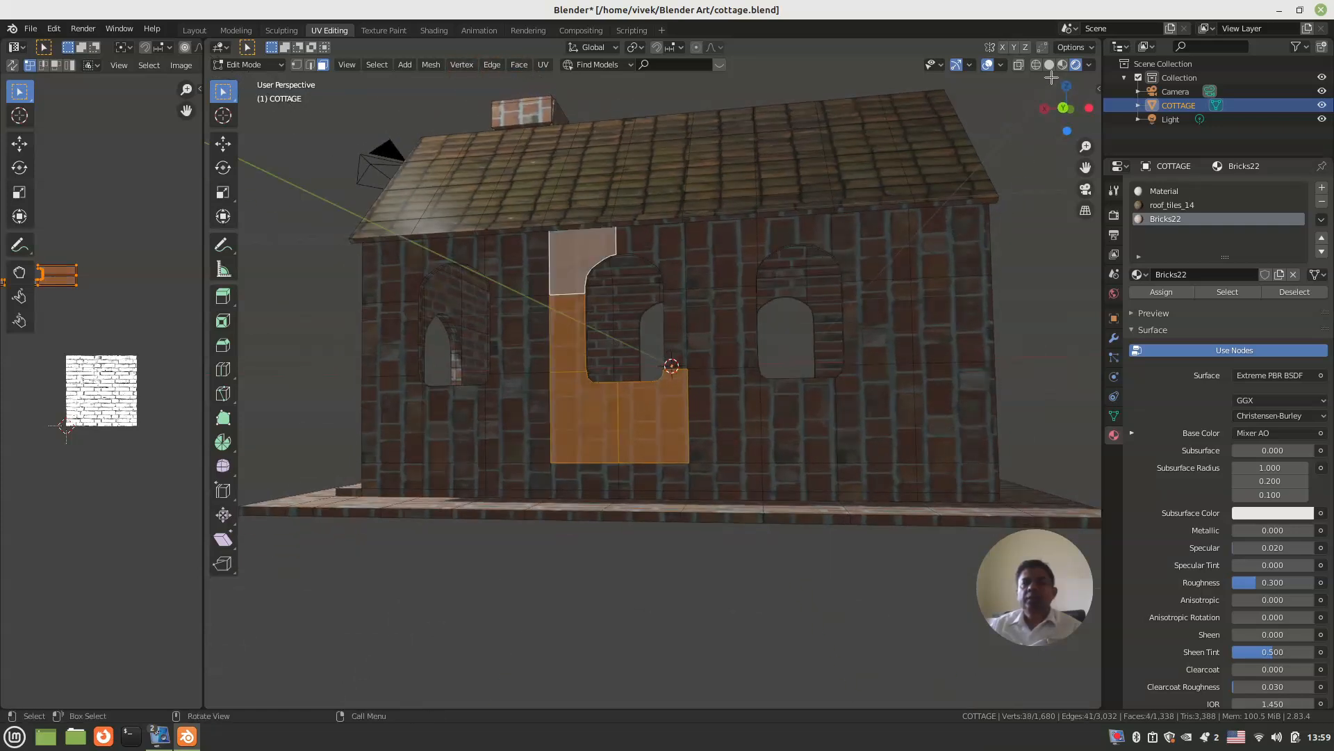
pyautogui.click(1049, 65)
pyautogui.keyDown('shift'); pyautogui.click(651, 270); pyautogui.keyUp('shift')
# Step: Add the wall faces around the right-hand window and out to the right corner, including the base row, to the selection
pyautogui.keyDown('shift'); pyautogui.click(724, 255); pyautogui.keyUp('shift')
pyautogui.keyDown('shift'); pyautogui.click(727, 304); pyautogui.keyUp('shift')
pyautogui.keyDown('shift'); pyautogui.click(726, 417); pyautogui.keyUp('shift')
pyautogui.keyDown('shift'); pyautogui.click(730, 472); pyautogui.keyUp('shift')
pyautogui.keyDown('shift'); pyautogui.click(792, 477); pyautogui.keyUp('shift')
pyautogui.keyDown('shift'); pyautogui.click(799, 417); pyautogui.keyUp('shift')
pyautogui.keyDown('shift'); pyautogui.click(876, 414); pyautogui.keyUp('shift')
pyautogui.keyDown('shift'); pyautogui.click(956, 411); pyautogui.keyUp('shift')
pyautogui.keyDown('ctrl'); pyautogui.click(874, 253); pyautogui.keyUp('ctrl')
pyautogui.keyDown('shift'); pyautogui.click(816, 231); pyautogui.keyUp('shift')
pyautogui.keyDown('shift'); pyautogui.click(943, 255); pyautogui.keyUp('shift')
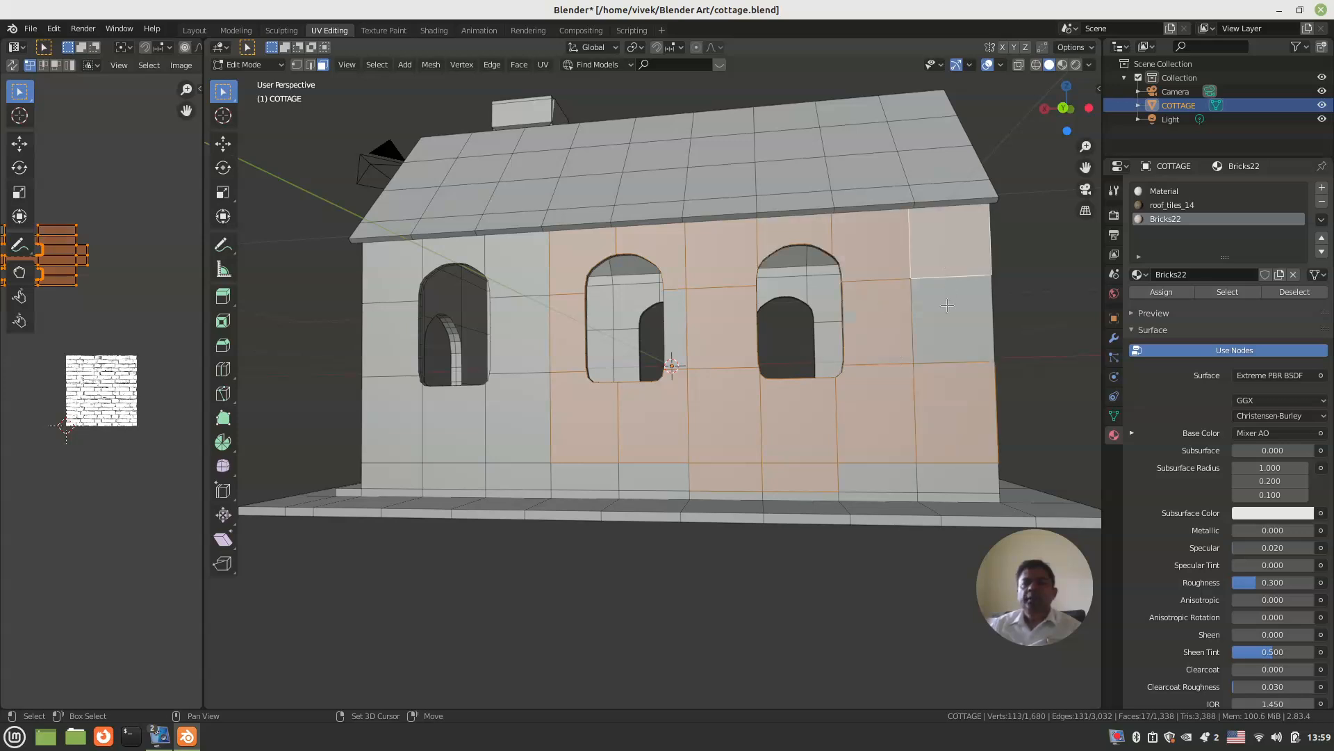
pyautogui.keyDown('shift'); pyautogui.click(951, 319); pyautogui.keyUp('shift')
pyautogui.keyDown('shift'); pyautogui.click(949, 469); pyautogui.keyUp('shift')
pyautogui.keyDown('shift'); pyautogui.click(876, 478); pyautogui.keyUp('shift')
# Step: Add the remaining base-row faces and all faces around the left-hand window to complete the three-window wall selection
pyautogui.moveTo(876, 478); pyautogui.dragTo(661, 491, button='middle')
pyautogui.keyDown('shift'); pyautogui.click(680, 494); pyautogui.keyUp('shift')
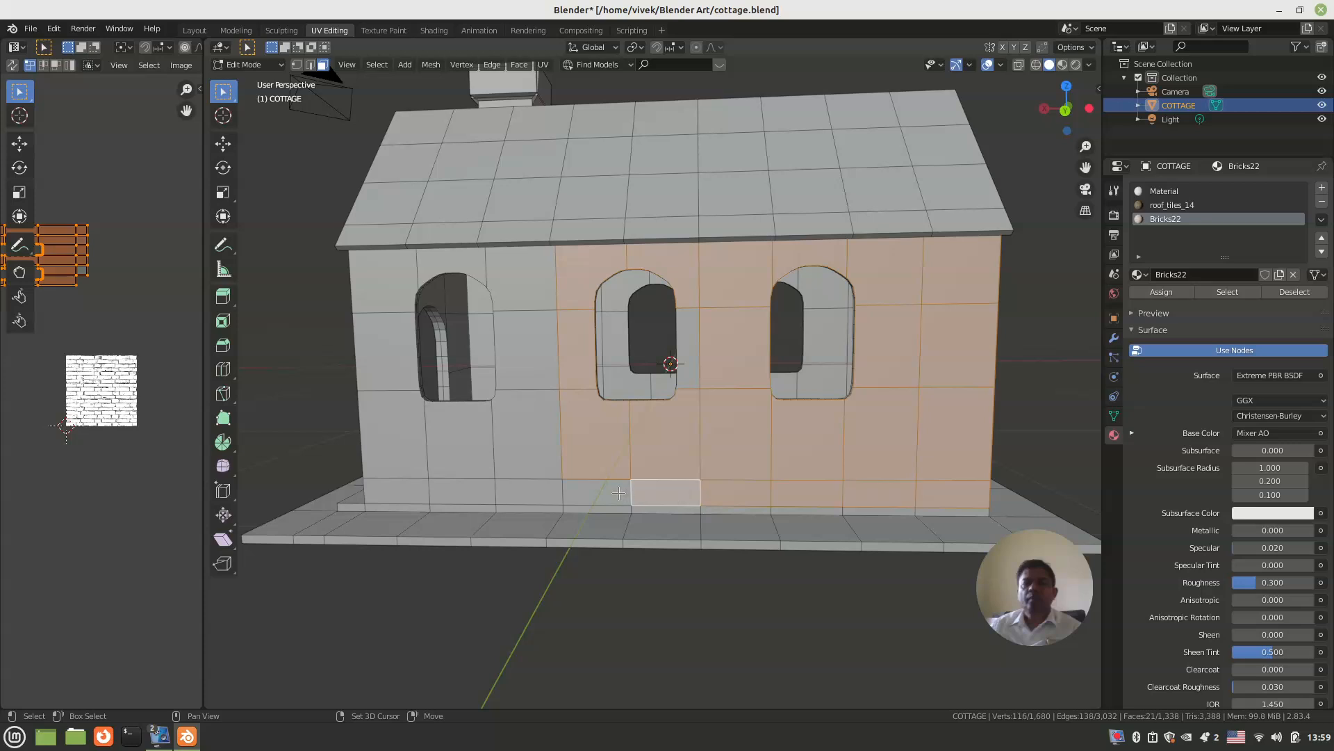
pyautogui.keyDown('shift'); pyautogui.click(615, 494); pyautogui.keyUp('shift')
pyautogui.keyDown('shift'); pyautogui.click(548, 489); pyautogui.keyUp('shift')
pyautogui.keyDown('shift'); pyautogui.click(529, 424); pyautogui.keyUp('shift')
pyautogui.keyDown('shift'); pyautogui.click(529, 374); pyautogui.keyUp('shift')
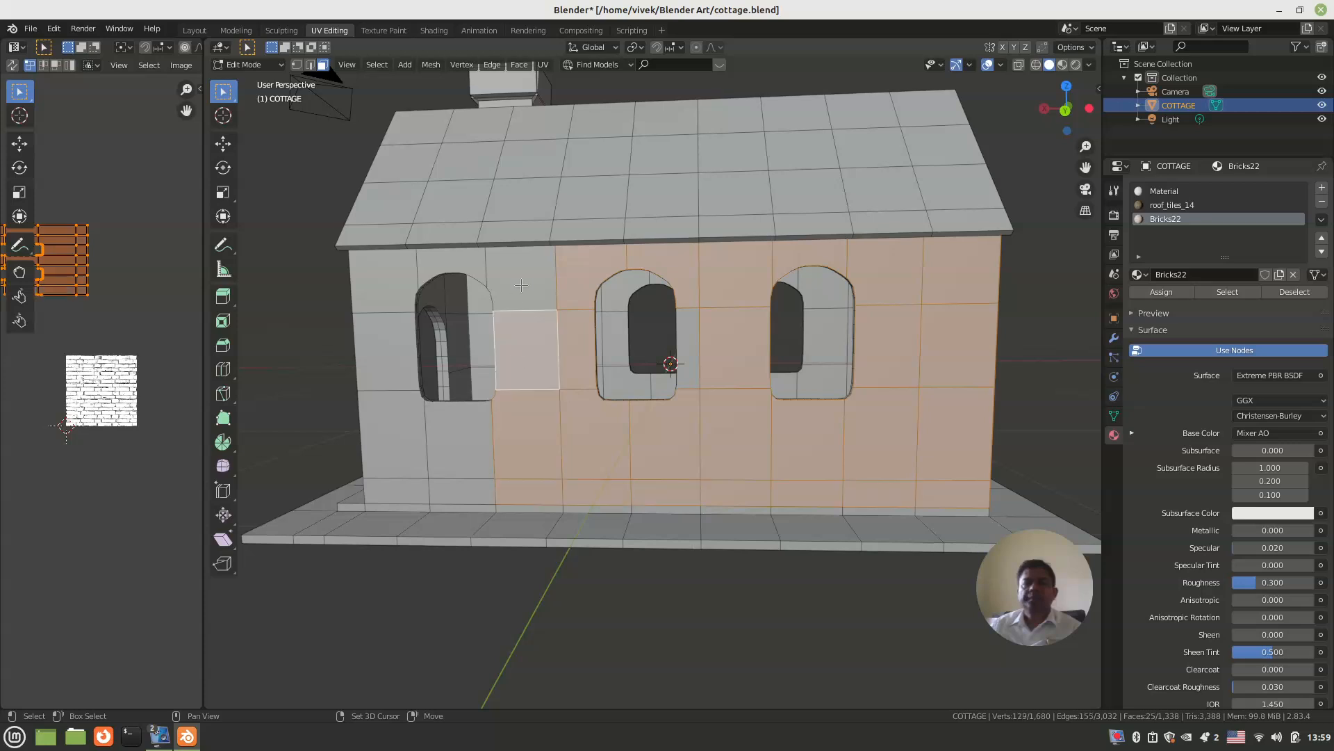
pyautogui.keyDown('shift'); pyautogui.click(522, 285); pyautogui.keyUp('shift')
pyautogui.keyDown('shift'); pyautogui.click(448, 270); pyautogui.keyUp('shift')
pyautogui.keyDown('shift'); pyautogui.click(402, 267); pyautogui.keyUp('shift')
pyautogui.keyDown('shift'); pyautogui.click(391, 331); pyautogui.keyUp('shift')
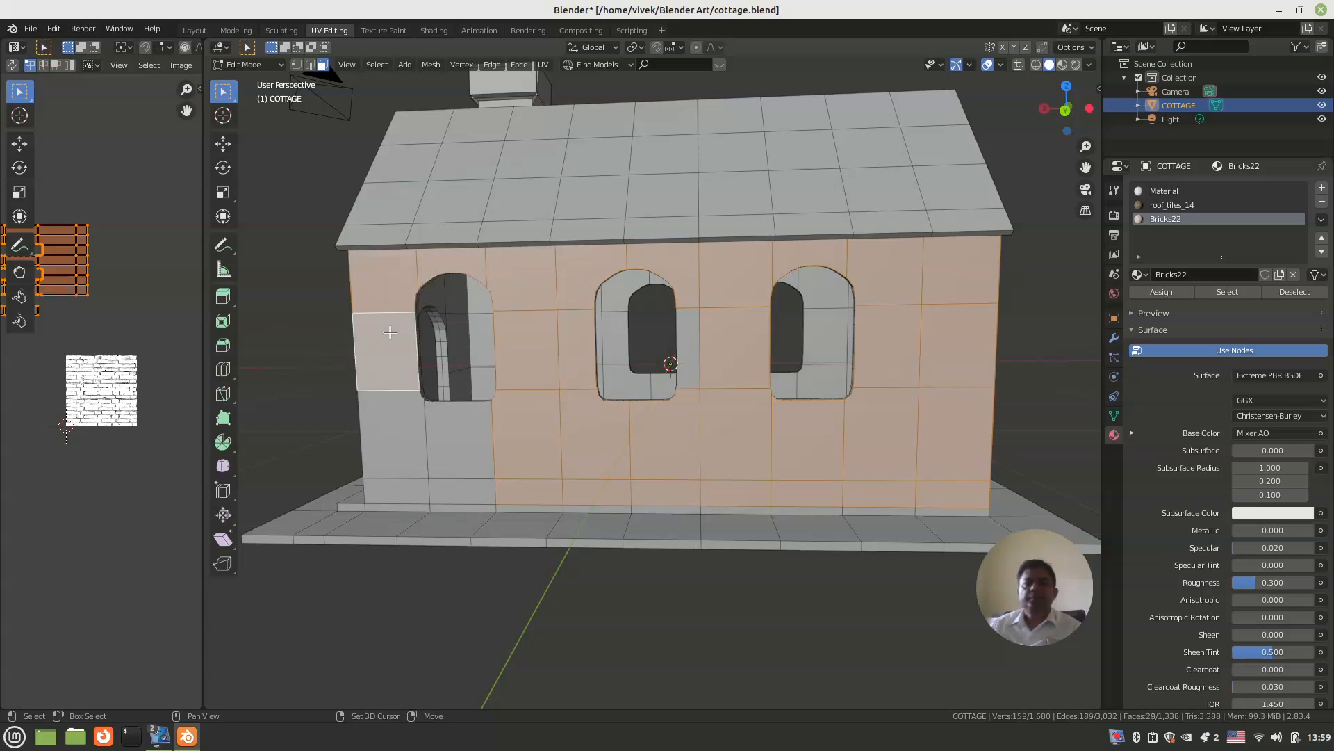
pyautogui.keyDown('shift'); pyautogui.click(393, 437); pyautogui.keyUp('shift')
pyautogui.keyDown('shift'); pyautogui.click(460, 444); pyautogui.keyUp('shift')
pyautogui.keyDown('shift'); pyautogui.click(464, 489); pyautogui.keyUp('shift')
pyautogui.keyDown('shift'); pyautogui.click(422, 493); pyautogui.keyUp('shift')
pyautogui.scroll(-2, 417, 490)
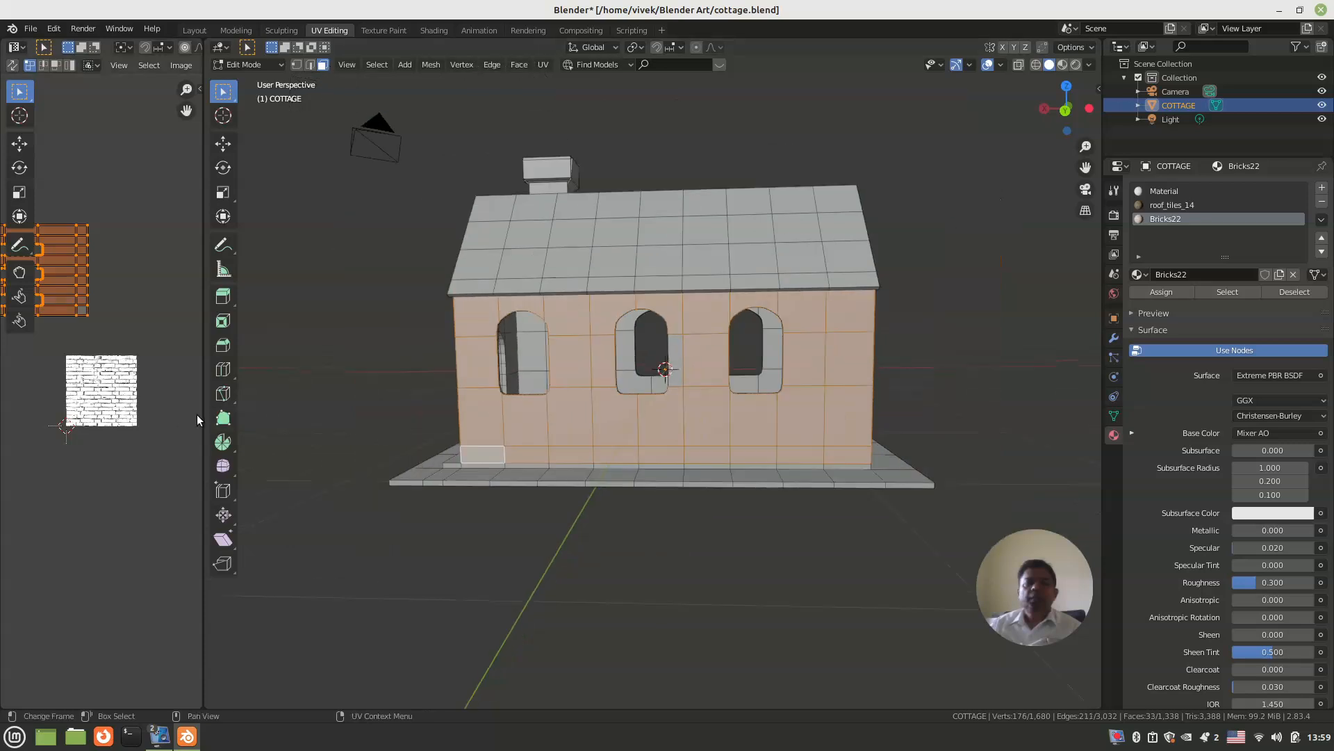
# Step: Show the material preview, widen the UV editor, and rotate the selected wall's UVs about 90° so the brick courses run horizontally
pyautogui.click(1062, 65)
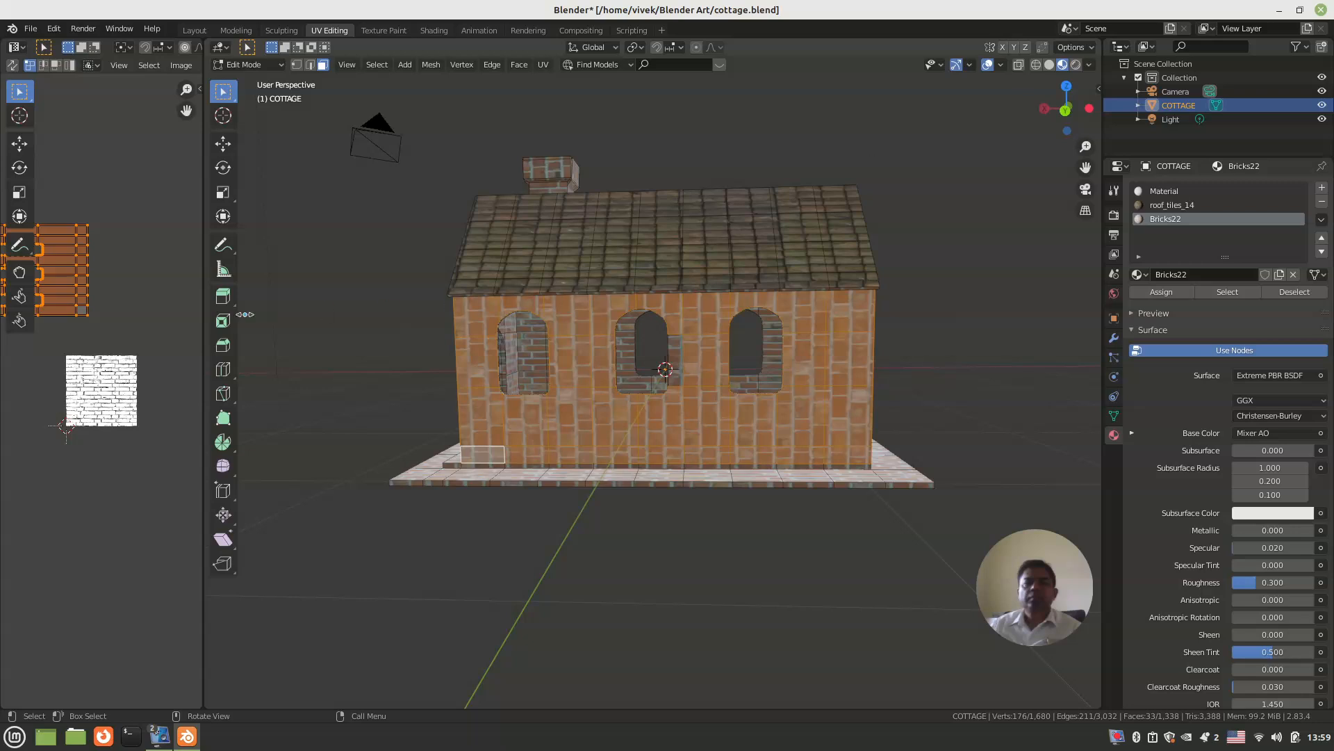
pyautogui.moveTo(203, 327); pyautogui.dragTo(472, 334)
pyautogui.moveTo(265, 371); pyautogui.dragTo(299, 398, button='middle')
pyautogui.scroll(1, 299, 398)
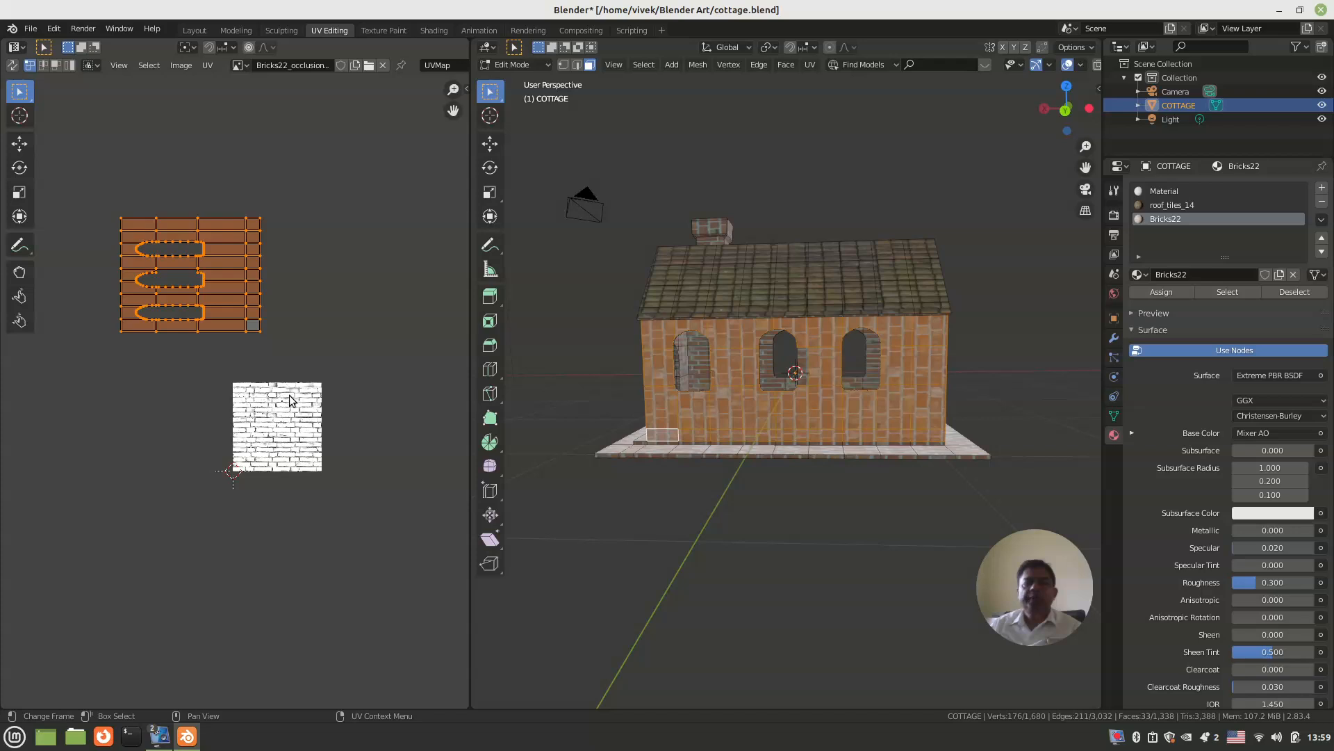
pyautogui.press('r')
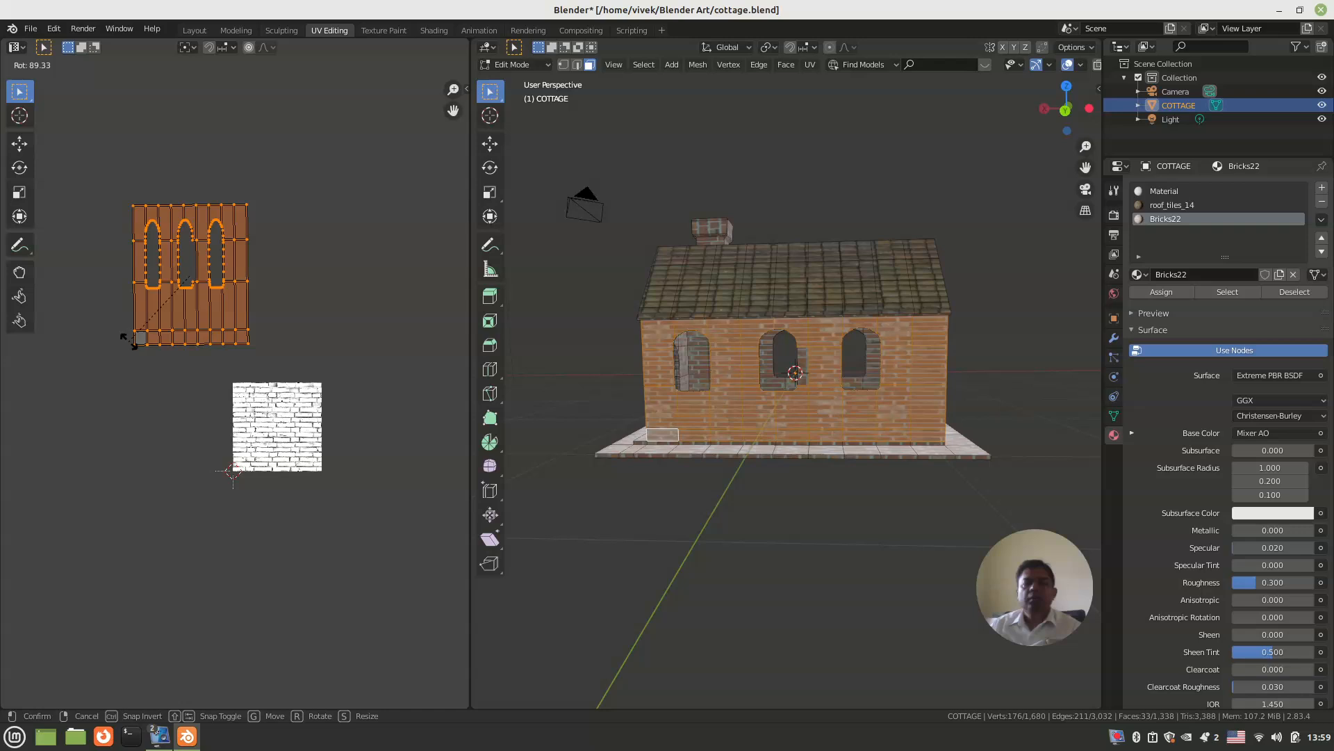
pyautogui.click(128, 340)
# Step: Scale the selected wall's UVs along X by about 3.96 to correct the stretched bricks
pyautogui.moveTo(345, 359); pyautogui.dragTo(440, 390, button='middle')
pyautogui.scroll(4, 745, 369)
pyautogui.moveTo(745, 369); pyautogui.dragTo(750, 369, button='middle')
pyautogui.press('s')
pyautogui.press('x')
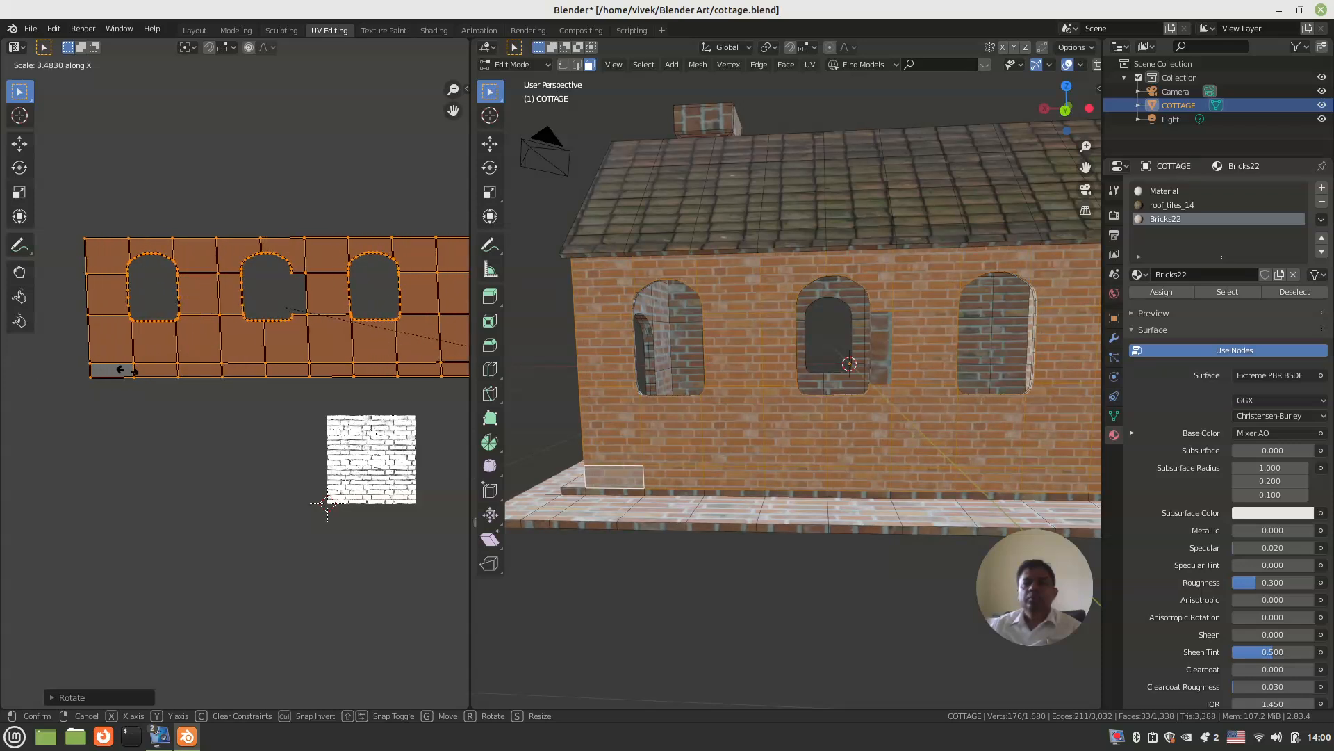
pyautogui.click(171, 371)
# Step: Scale the wall's UVs down uniformly twice, the second time by about 0.95, matching the gable's brick size, and save the file
pyautogui.moveTo(799, 403); pyautogui.dragTo(677, 406, button='middle')
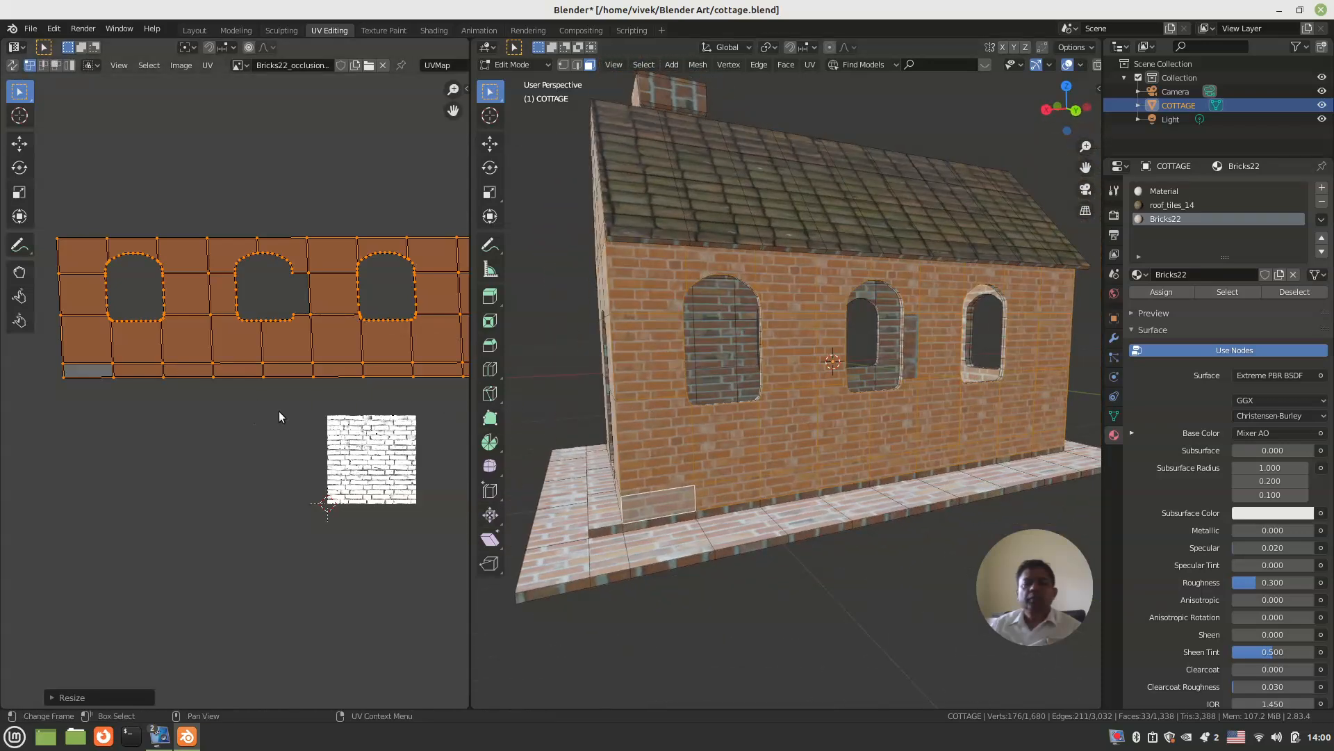
pyautogui.press('s')
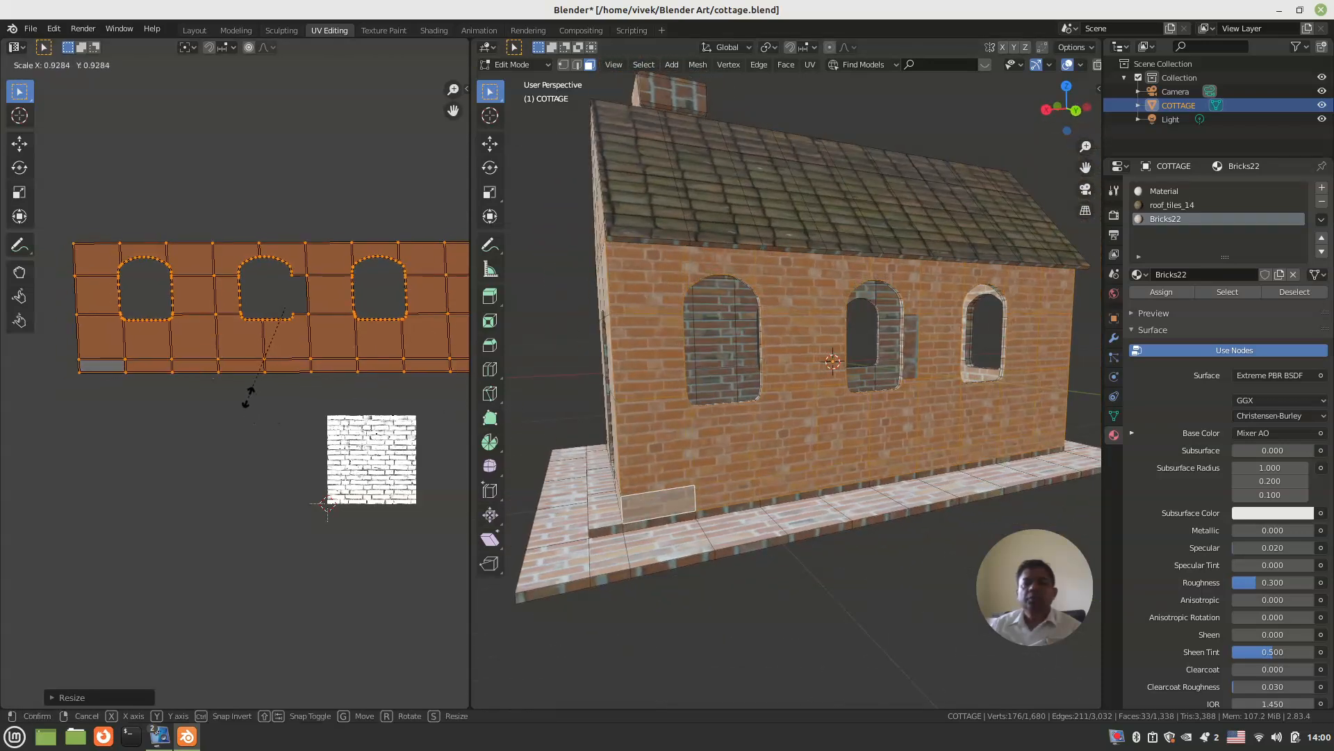
pyautogui.click(285, 384)
pyautogui.moveTo(521, 404); pyautogui.dragTo(582, 404, button='middle')
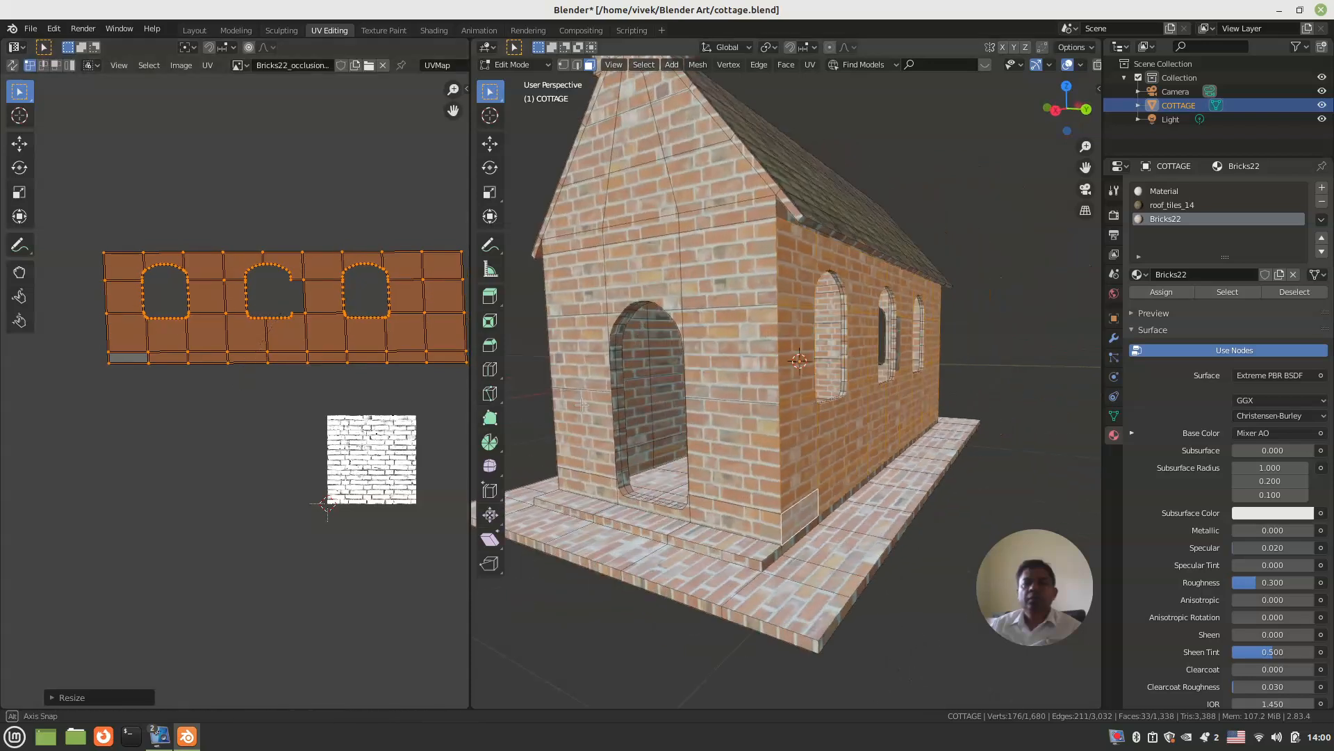
pyautogui.press('s')
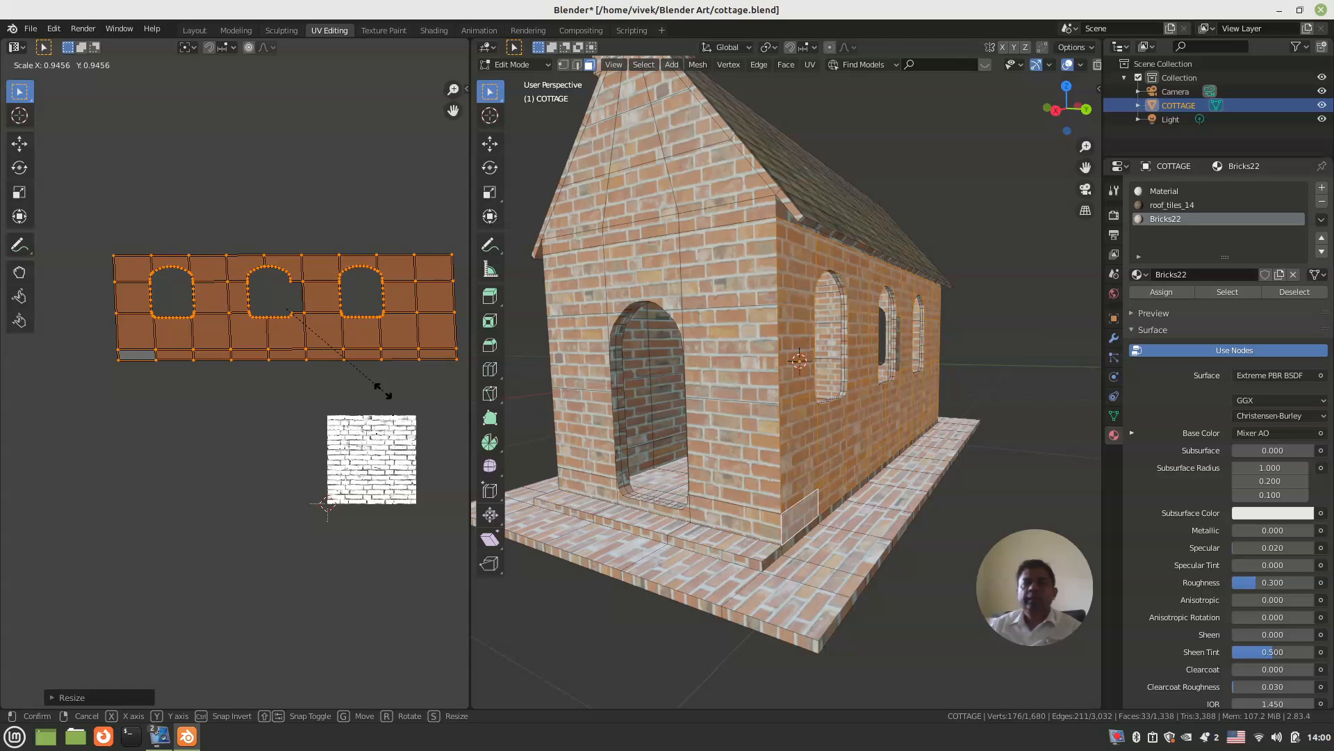
pyautogui.click(383, 391)
pyautogui.moveTo(785, 452); pyautogui.dragTo(921, 458, button='middle')
pyautogui.hotkey('ctrl', 's')
# Step: Switch to solid shading and return to Edit Mode to work on the opposite, chimney-side wall
pyautogui.scroll(-3, 764, 448)
pyautogui.moveTo(657, 426); pyautogui.dragTo(688, 397, button='middle')
pyautogui.click(646, 398)
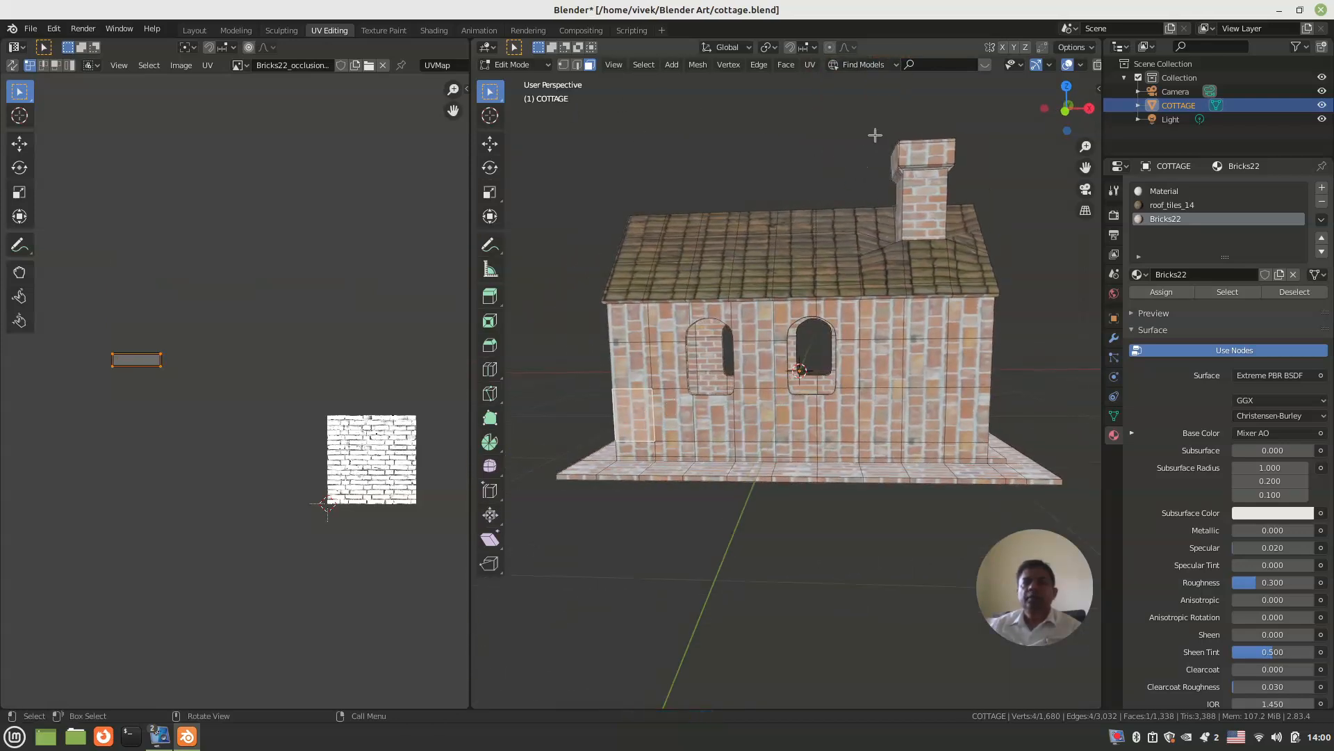
pyautogui.moveTo(777, 301); pyautogui.dragTo(777, 304, button='middle')
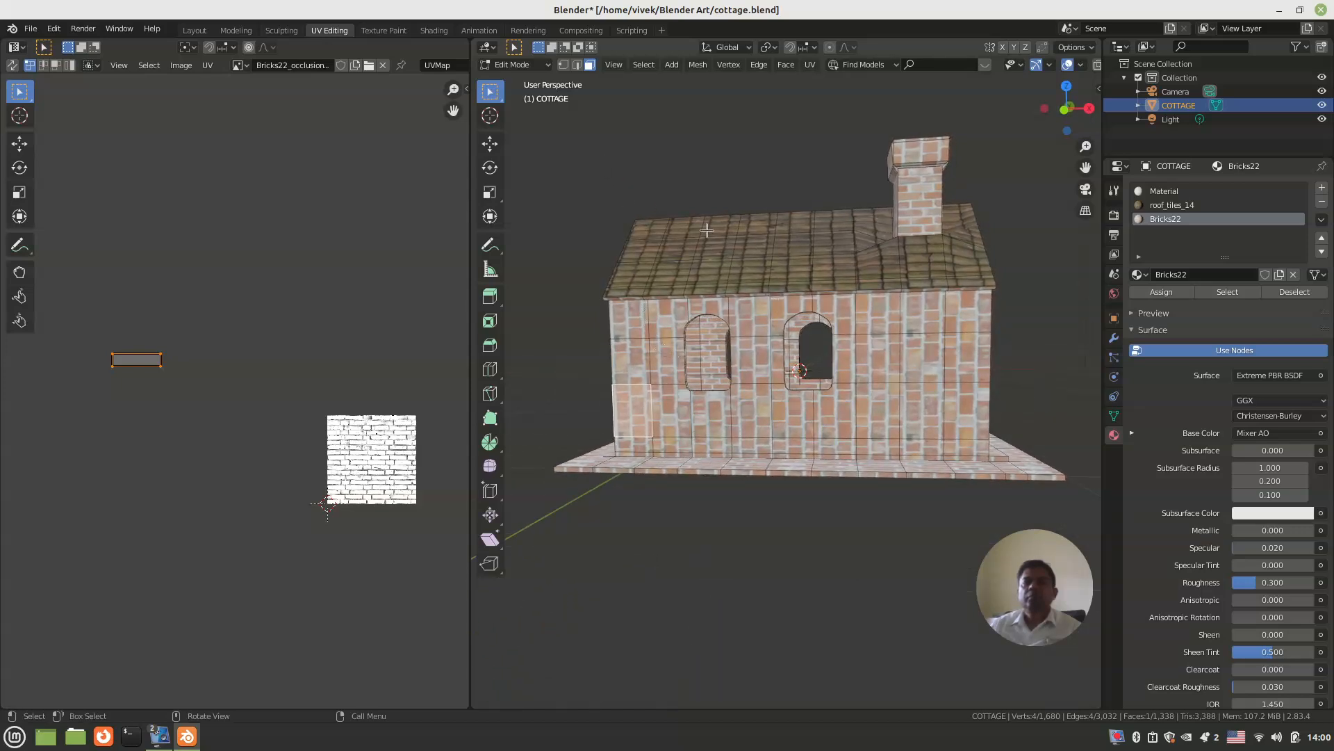
pyautogui.click(532, 69)
pyautogui.click(532, 69)
pyautogui.click(532, 69)
pyautogui.click(519, 82)
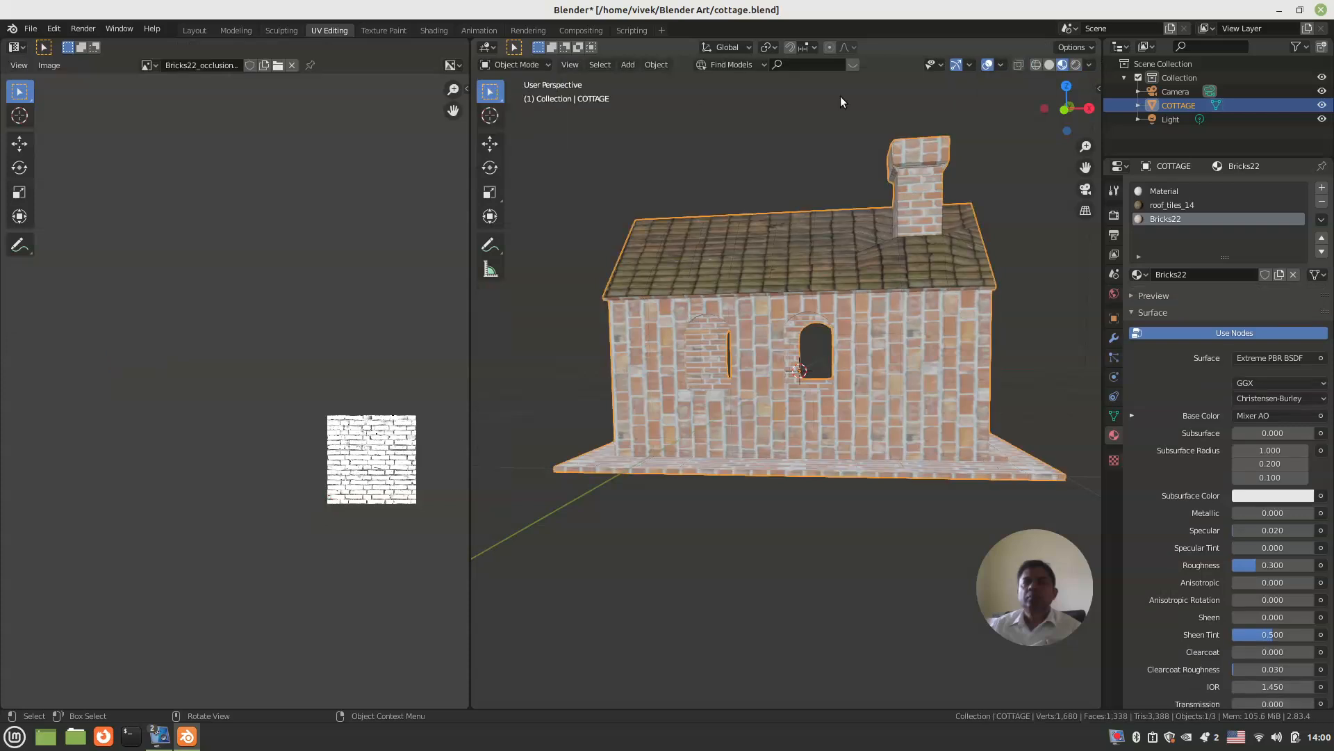
pyautogui.click(1050, 64)
pyautogui.press('Tab')
# Step: Select the chimney-side wall's faces from its left corner to the first window, including the base row
pyautogui.click(621, 323)
pyautogui.keyDown('shift'); pyautogui.click(668, 318); pyautogui.keyUp('shift')
pyautogui.keyDown('shift'); pyautogui.click(668, 360); pyautogui.keyUp('shift')
pyautogui.keyDown('shift'); pyautogui.click(637, 363); pyautogui.keyUp('shift')
pyautogui.keyDown('shift'); pyautogui.click(632, 410); pyautogui.keyUp('shift')
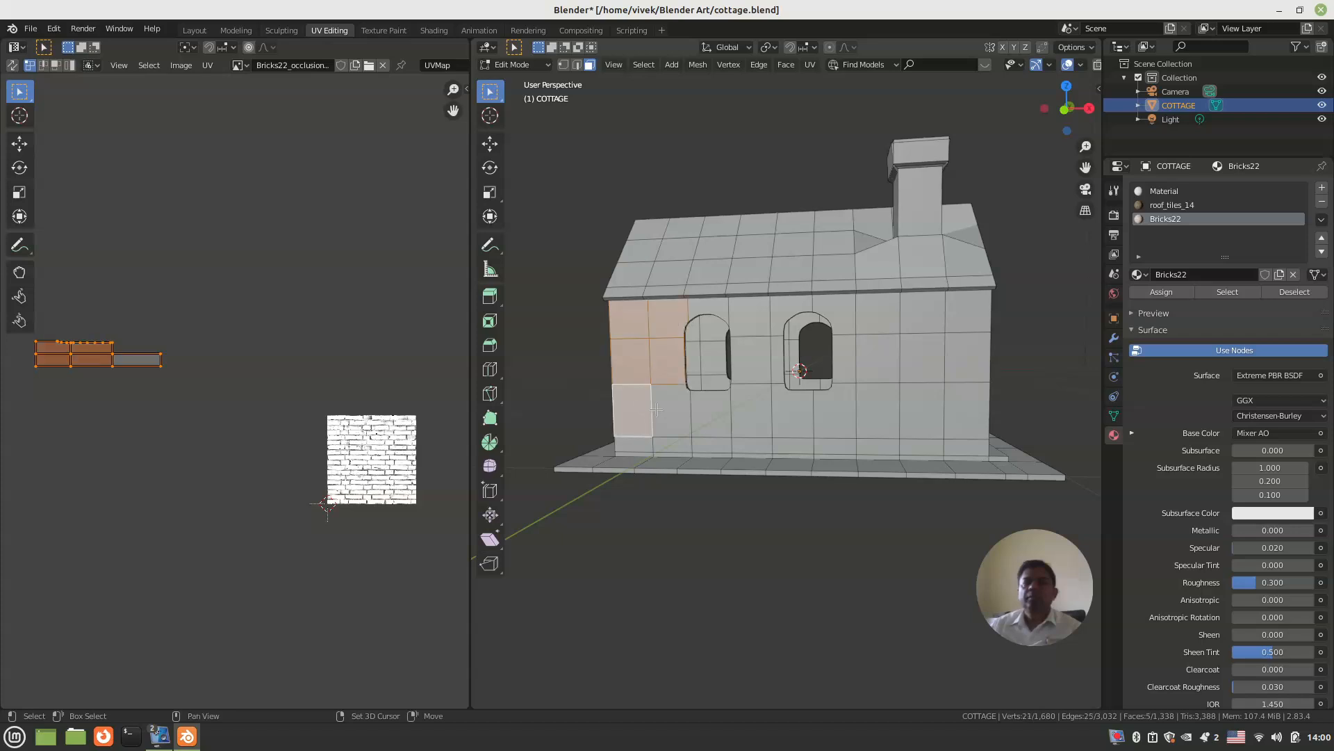
pyautogui.keyDown('shift'); pyautogui.click(683, 419); pyautogui.keyUp('shift')
pyautogui.keyDown('shift'); pyautogui.click(704, 443); pyautogui.keyUp('shift')
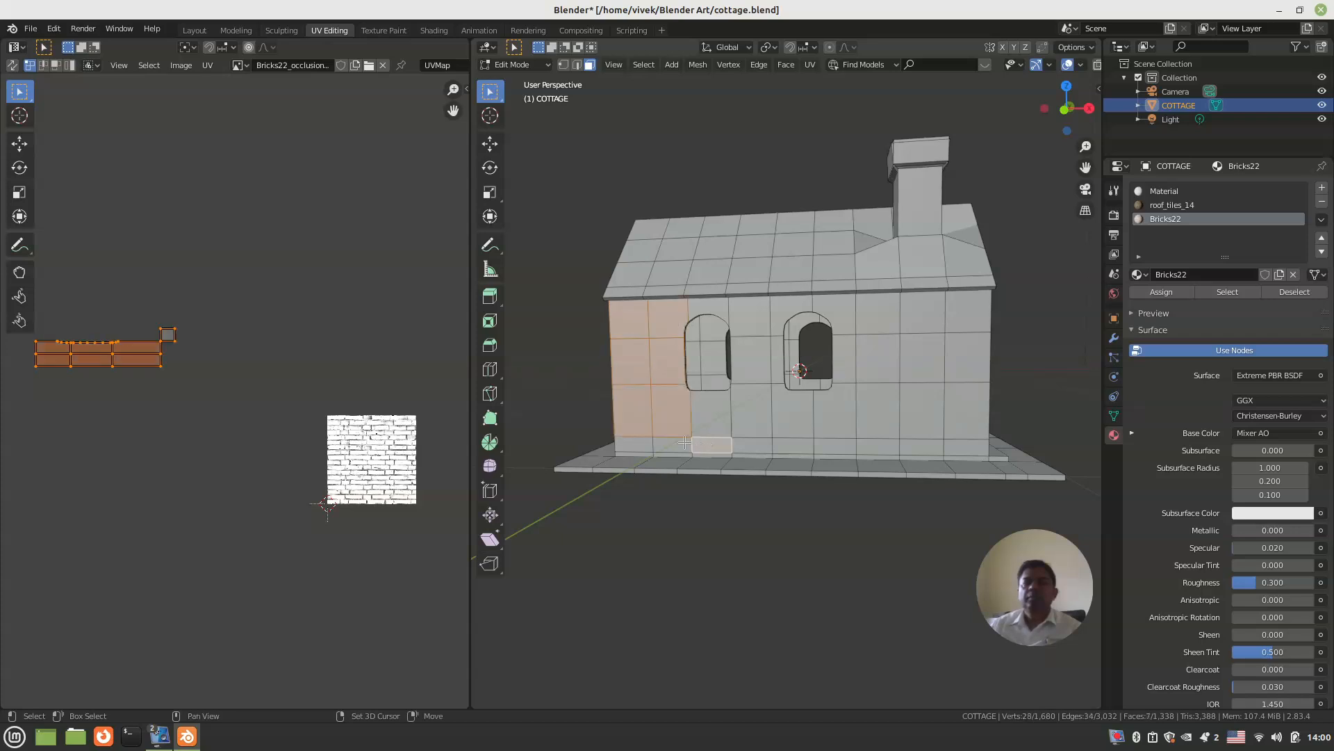
pyautogui.keyDown('shift'); pyautogui.click(671, 445); pyautogui.keyUp('shift')
pyautogui.keyDown('shift'); pyautogui.click(632, 445); pyautogui.keyUp('shift')
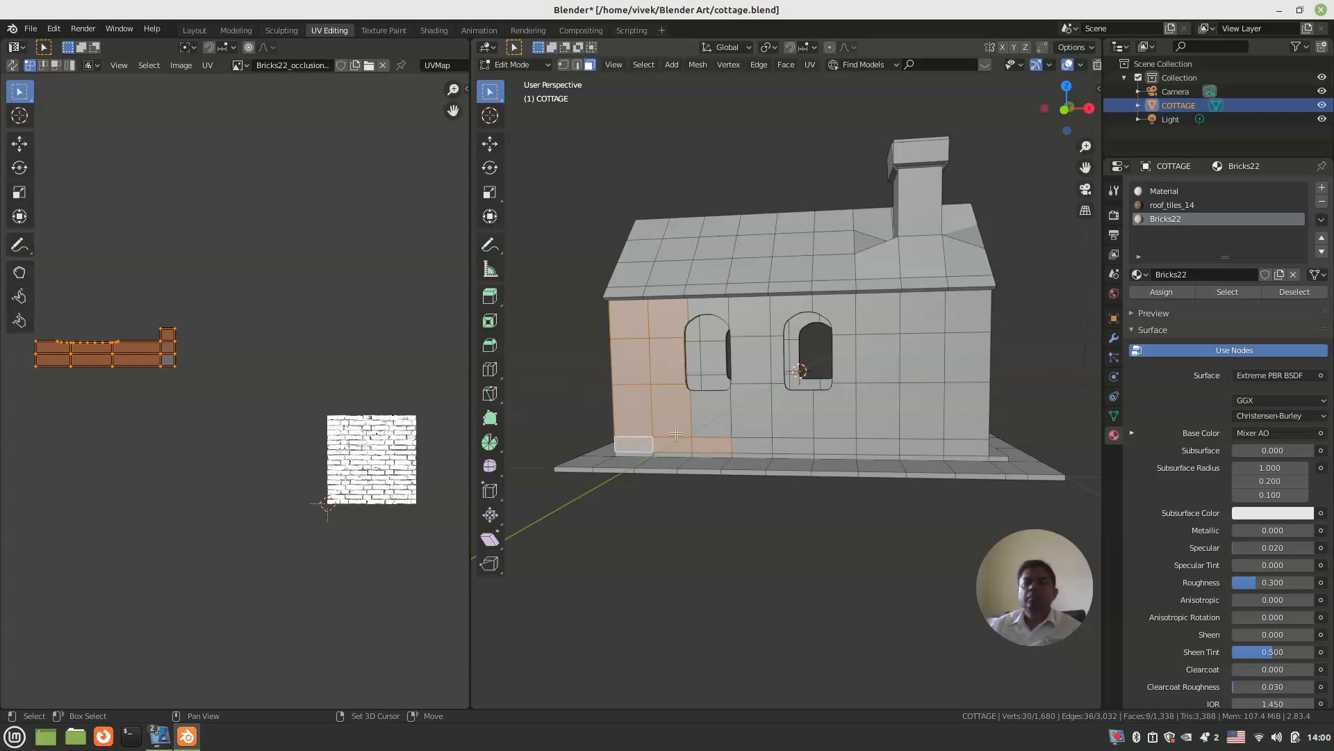
# Step: Add the faces above, below and beside both arched windows of the chimney-side wall to the selection
pyautogui.keyDown('shift'); pyautogui.click(720, 418); pyautogui.keyUp('shift')
pyautogui.keyDown('shift'); pyautogui.click(716, 303); pyautogui.keyUp('shift')
pyautogui.keyDown('shift'); pyautogui.click(746, 313); pyautogui.keyUp('shift')
pyautogui.keyDown('shift'); pyautogui.click(753, 366); pyautogui.keyUp('shift')
pyautogui.keyDown('shift'); pyautogui.click(758, 409); pyautogui.keyUp('shift')
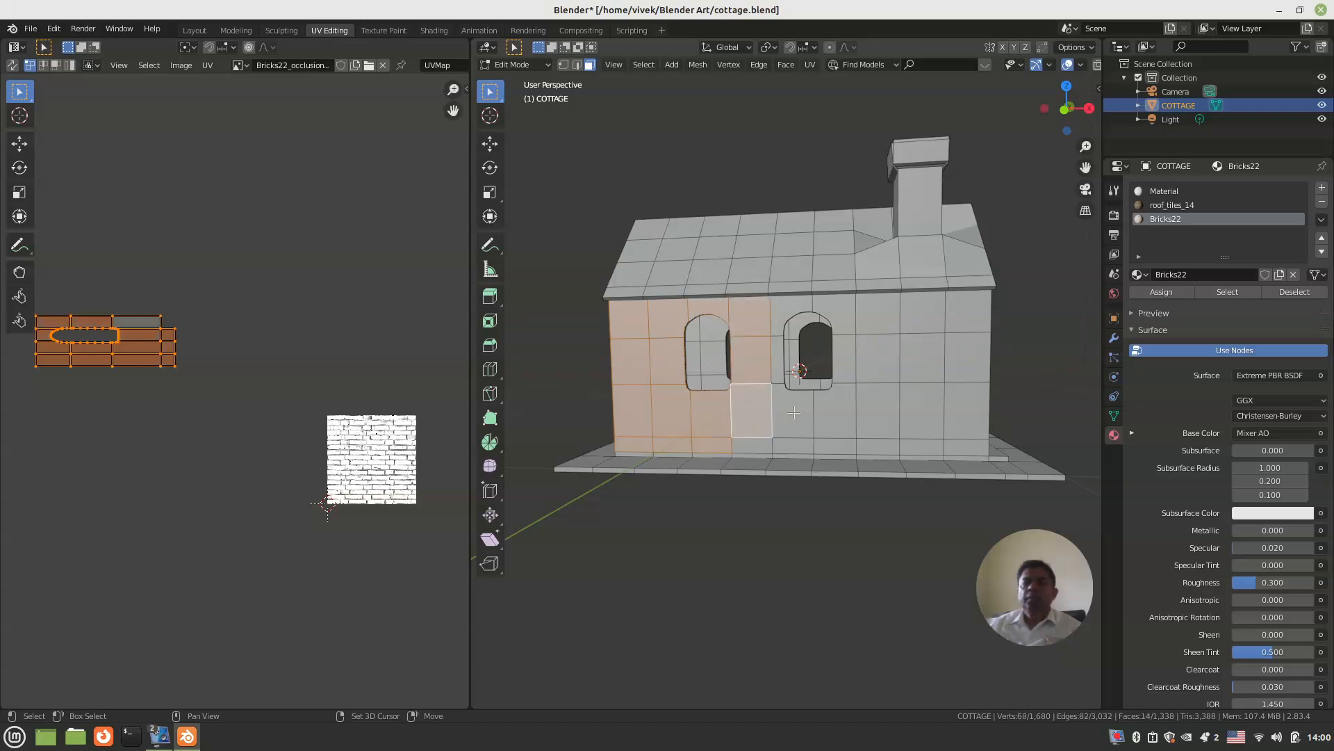
pyautogui.keyDown('shift'); pyautogui.click(796, 414); pyautogui.keyUp('shift')
pyautogui.keyDown('shift'); pyautogui.click(765, 443); pyautogui.keyUp('shift')
pyautogui.keyDown('shift'); pyautogui.click(783, 445); pyautogui.keyUp('shift')
pyautogui.keyDown('shift'); pyautogui.click(781, 362); pyautogui.keyUp('shift')
pyautogui.keyDown('shift'); pyautogui.click(802, 304); pyautogui.keyUp('shift')
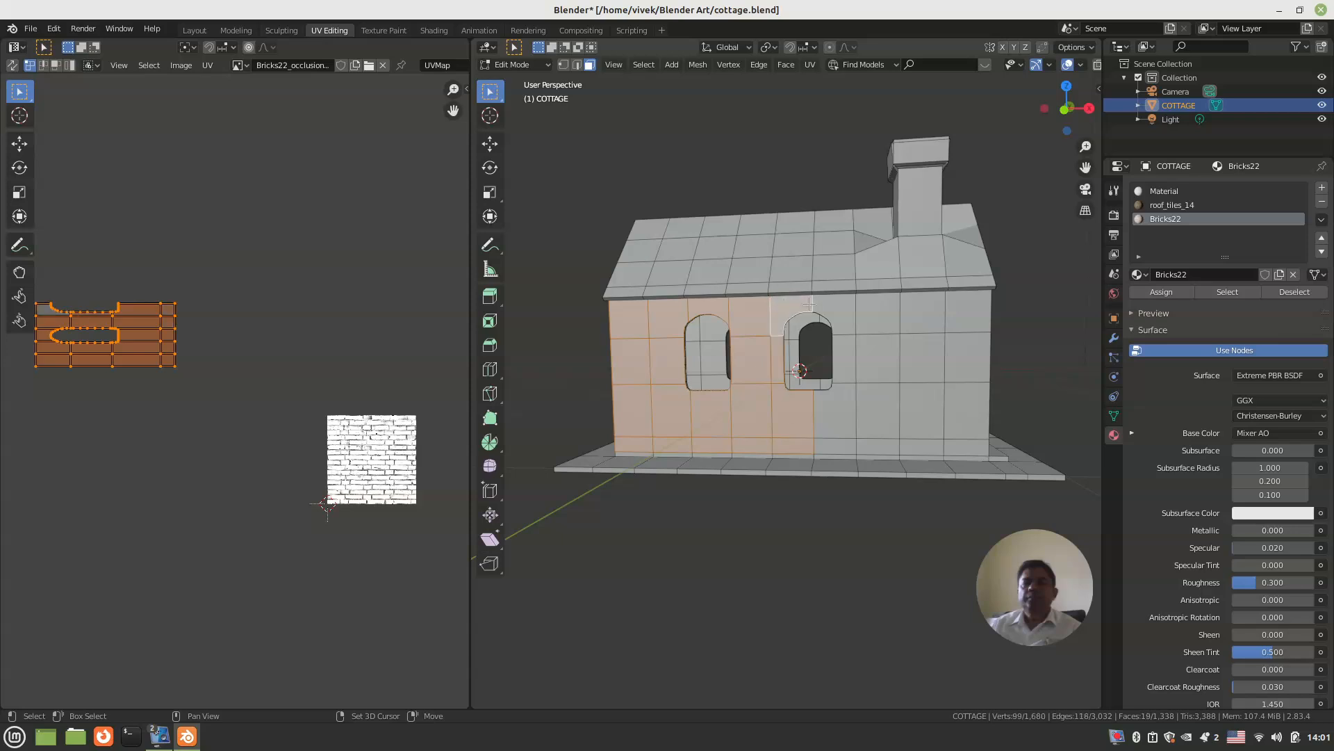
pyautogui.keyDown('shift'); pyautogui.click(831, 303); pyautogui.keyUp('shift')
pyautogui.keyDown('shift'); pyautogui.click(843, 352); pyautogui.keyUp('shift')
pyautogui.keyDown('shift'); pyautogui.click(841, 423); pyautogui.keyUp('shift')
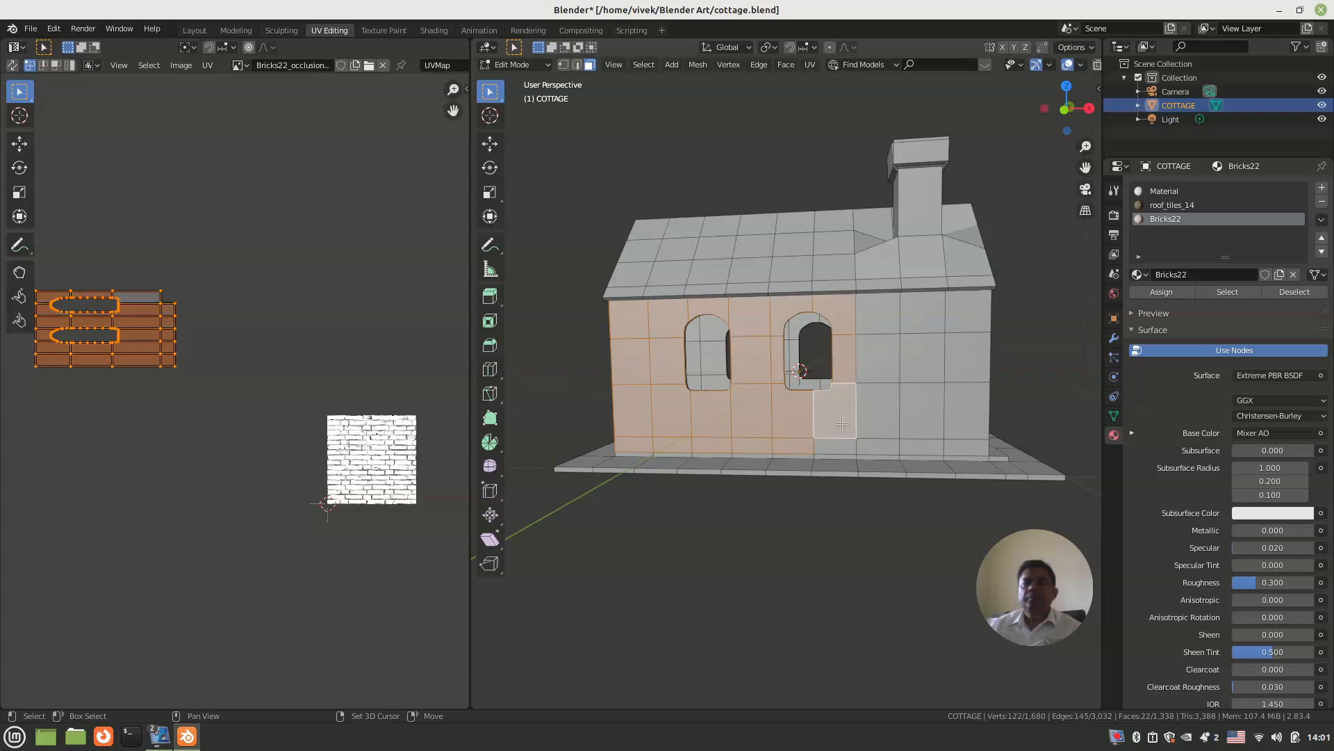
# Step: Add the windowless right part of the chimney-side wall and its remaining base-row faces to the selection
pyautogui.keyDown('shift'); pyautogui.click(879, 414); pyautogui.keyUp('shift')
pyautogui.keyDown('shift'); pyautogui.click(879, 355); pyautogui.keyUp('shift')
pyautogui.keyDown('shift'); pyautogui.click(877, 314); pyautogui.keyUp('shift')
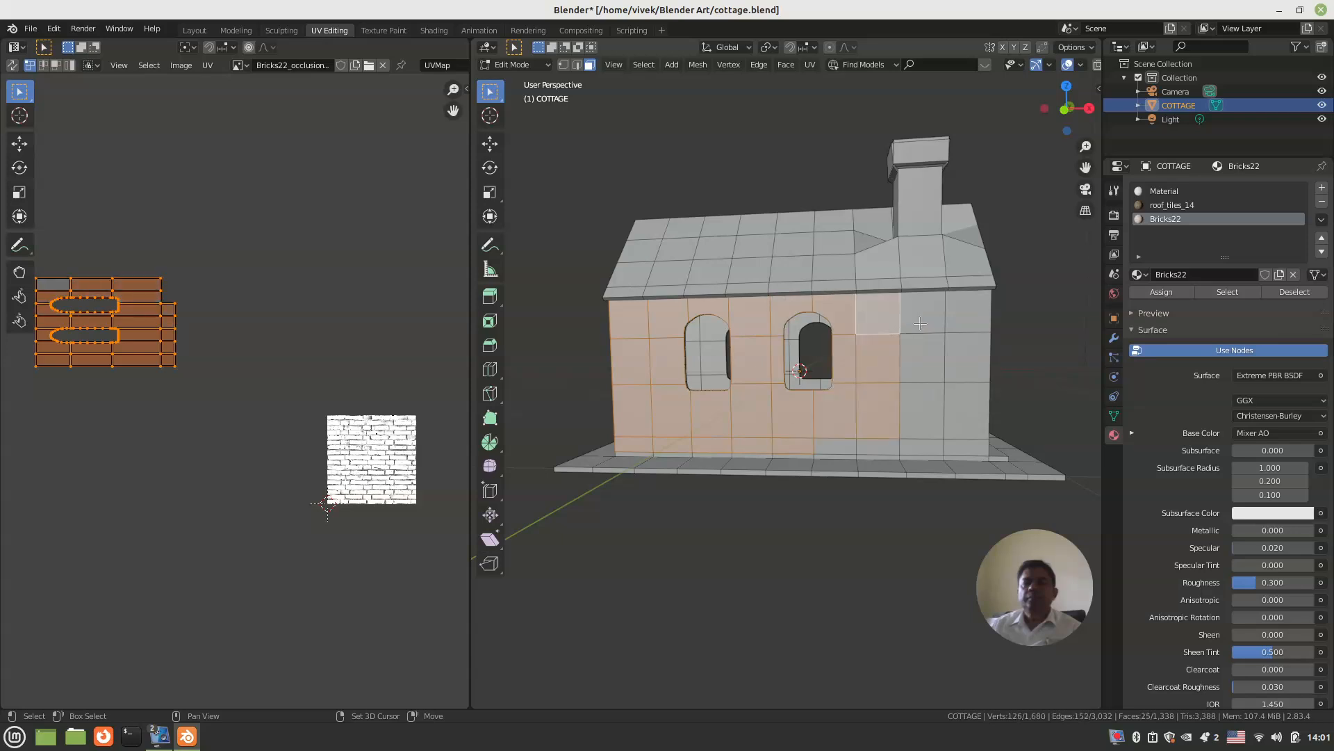
pyautogui.keyDown('shift'); pyautogui.click(924, 316); pyautogui.keyUp('shift')
pyautogui.keyDown('shift'); pyautogui.click(964, 316); pyautogui.keyUp('shift')
pyautogui.keyDown('shift'); pyautogui.click(963, 358); pyautogui.keyUp('shift')
pyautogui.keyDown('shift'); pyautogui.click(925, 360); pyautogui.keyUp('shift')
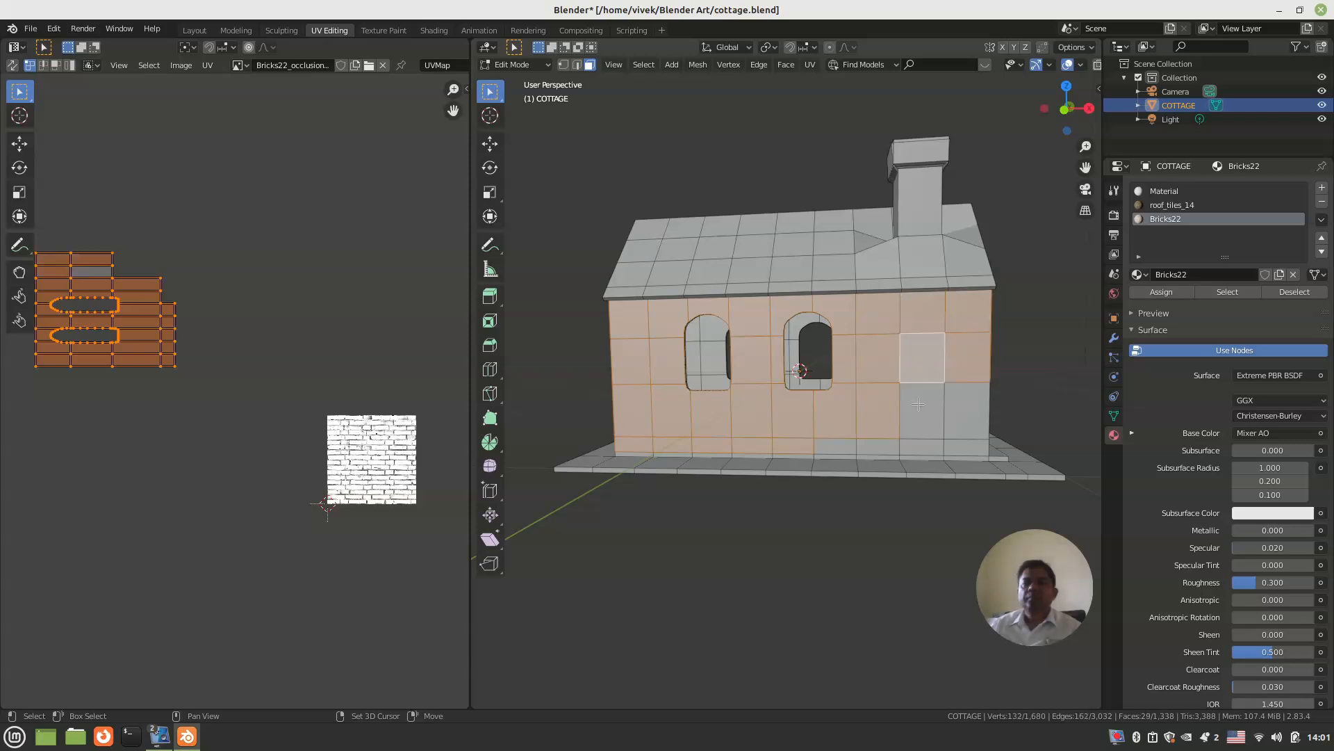
pyautogui.keyDown('shift'); pyautogui.click(925, 412); pyautogui.keyUp('shift')
pyautogui.keyDown('shift'); pyautogui.click(966, 412); pyautogui.keyUp('shift')
pyautogui.keyDown('shift'); pyautogui.click(968, 446); pyautogui.keyUp('shift')
pyautogui.keyDown('shift'); pyautogui.click(927, 446); pyautogui.keyUp('shift')
pyautogui.keyDown('shift'); pyautogui.click(886, 446); pyautogui.keyUp('shift')
pyautogui.keyDown('shift'); pyautogui.click(834, 446); pyautogui.keyUp('shift')
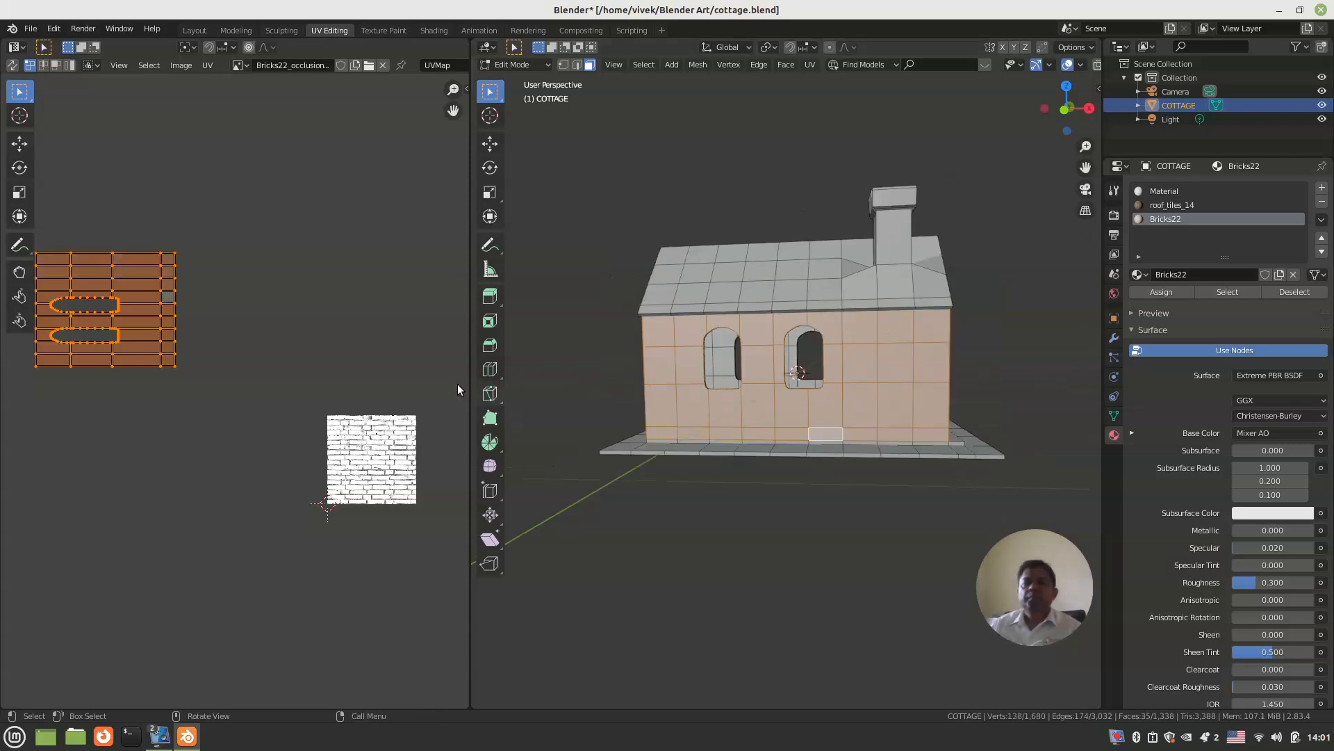
# Step: Switch the viewport back to material preview and re-enter Edit Mode with the chimney-side wall faces selected
pyautogui.moveTo(711, 408); pyautogui.dragTo(728, 414, button='middle')
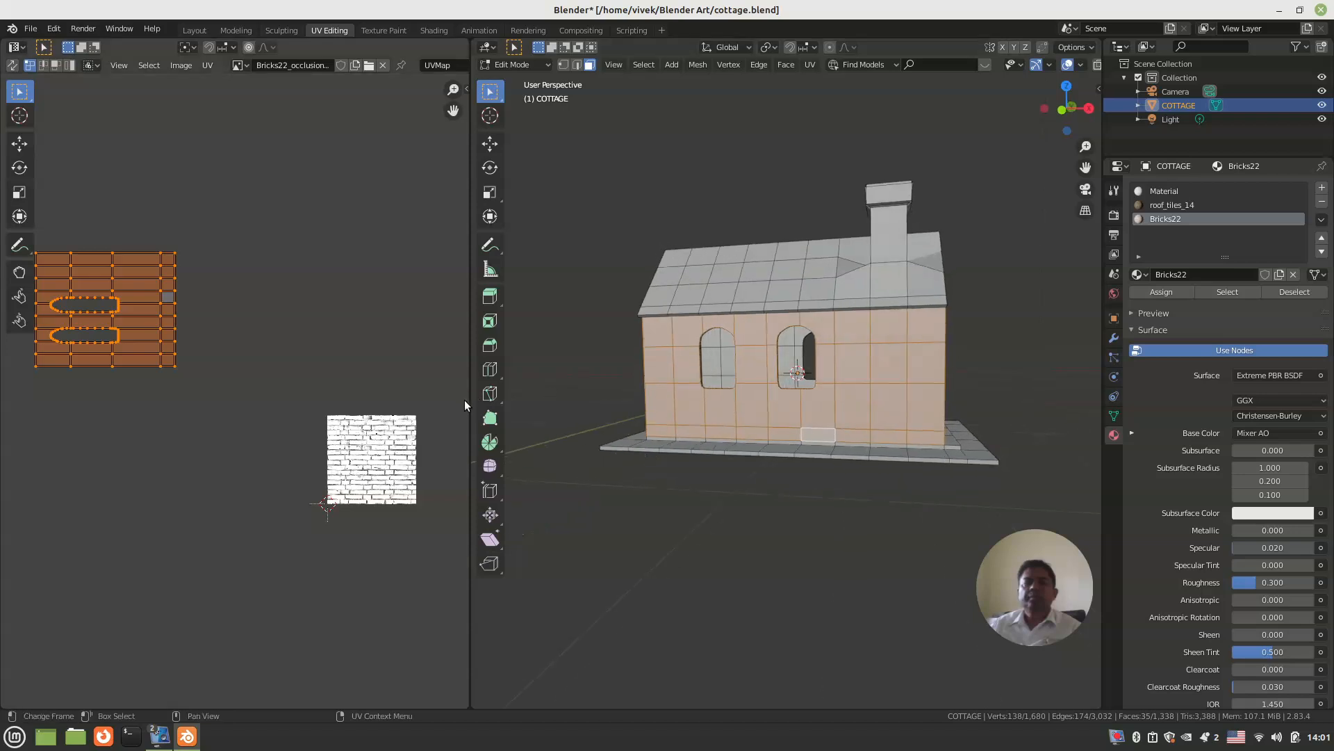
pyautogui.click(536, 66)
pyautogui.click(529, 85)
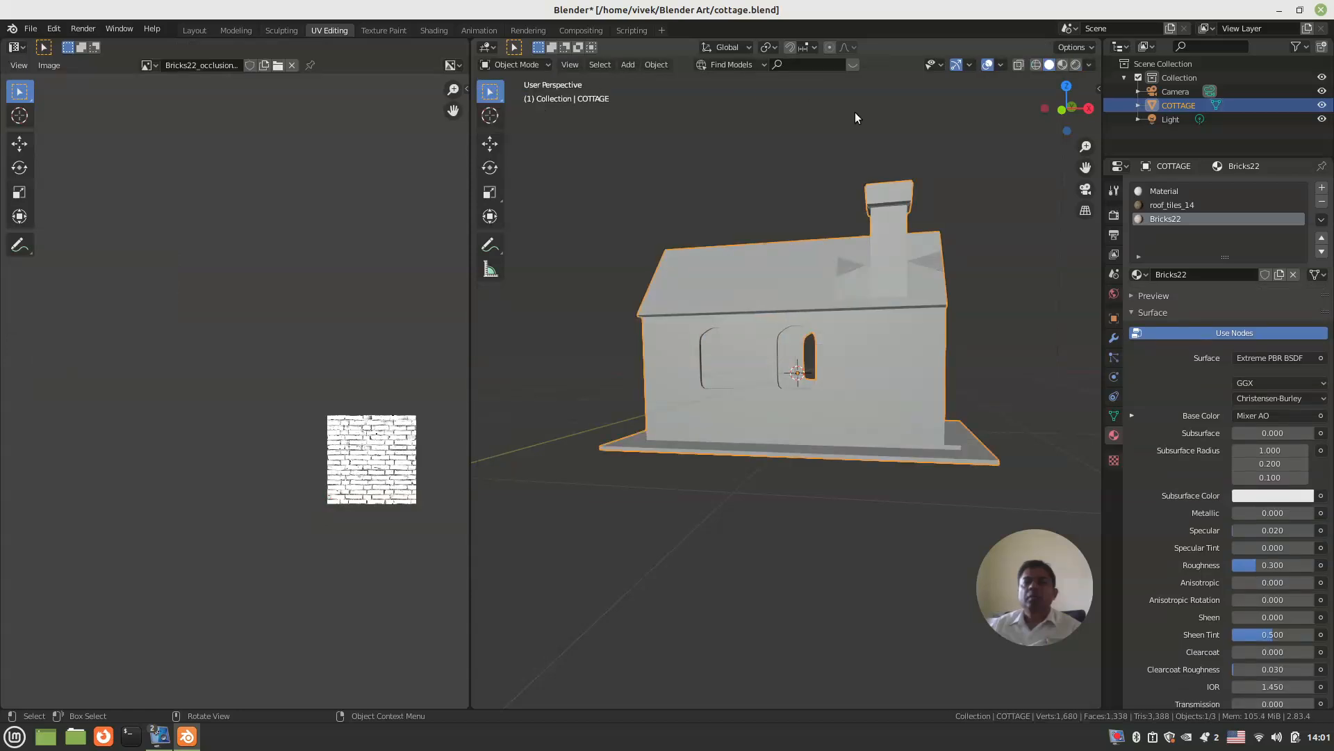
pyautogui.click(1063, 64)
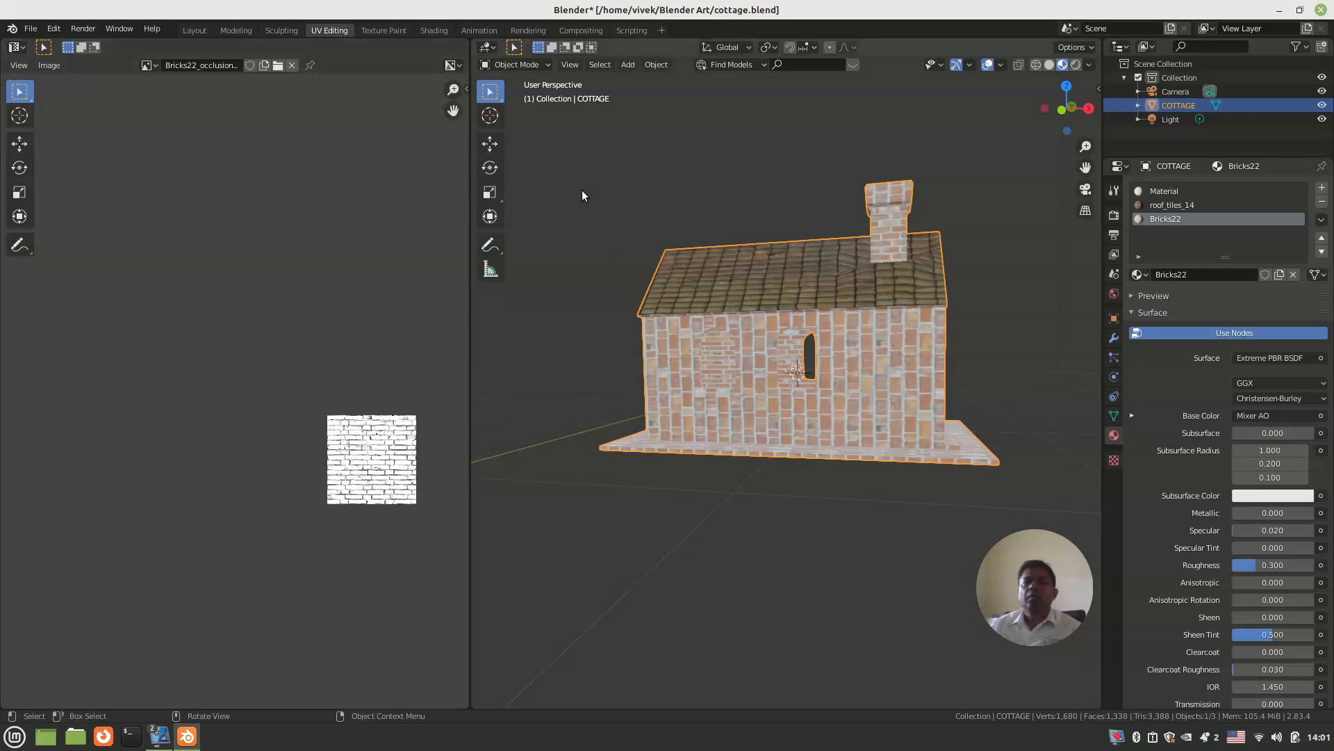
pyautogui.press('Tab')
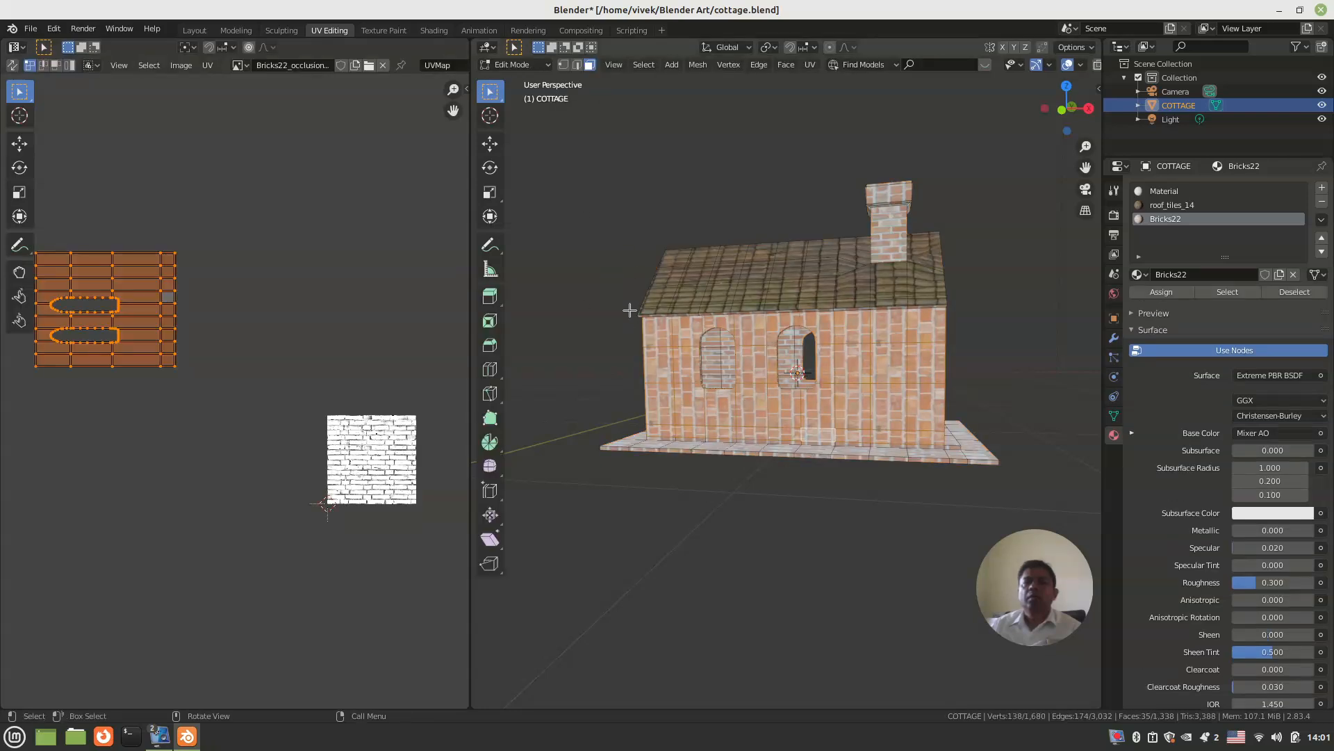
# Step: Rotate the chimney-side wall's UV island a quarter turn so its brick rows run horizontally
pyautogui.moveTo(675, 386); pyautogui.dragTo(618, 397, button='middle')
pyautogui.moveTo(242, 380); pyautogui.dragTo(285, 373, button='middle')
pyautogui.moveTo(741, 379); pyautogui.dragTo(551, 381, button='middle')
pyautogui.moveTo(262, 373)
pyautogui.mouseDown(button='middle')
pyautogui.moveTo(237, 367)
pyautogui.moveTo(274, 381)
pyautogui.mouseUp(button='middle')
pyautogui.press('r')
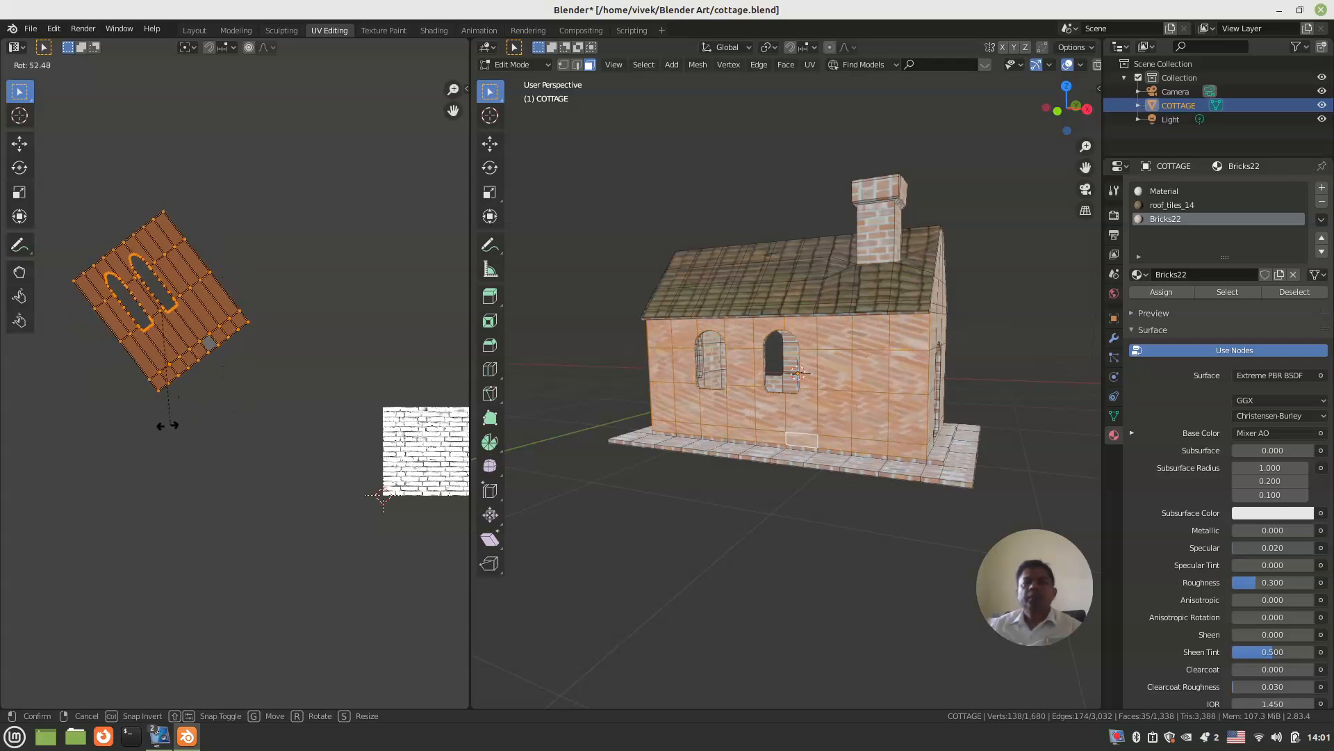
pyautogui.click(93, 404)
# Step: Stretch the chimney-side wall's UV island along X to roughly three times its width or more, correcting the brick proportions
pyautogui.scroll(2, 772, 388)
pyautogui.keyDown('shift'); pyautogui.moveTo(772, 388); pyautogui.dragTo(836, 378, button='middle'); pyautogui.keyUp('shift')
pyautogui.press('s')
pyautogui.press('x')
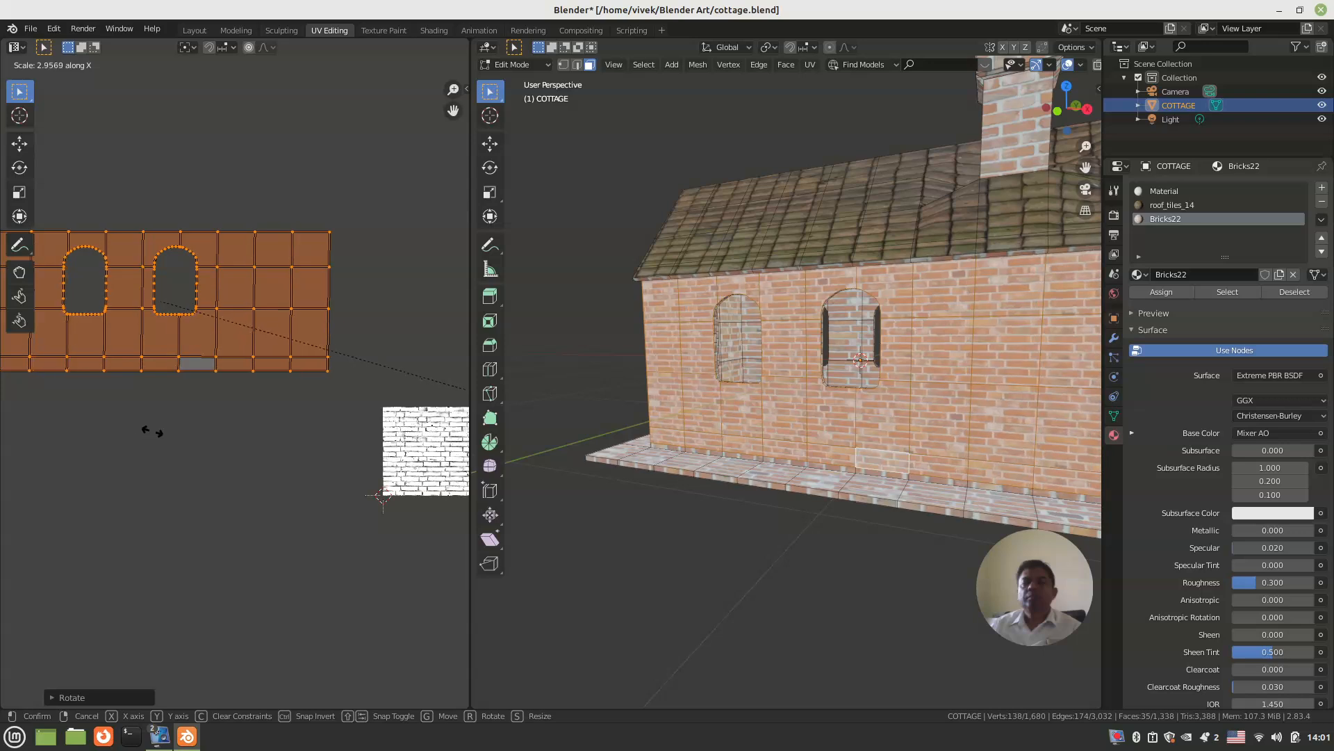
pyautogui.click(312, 432)
# Step: Scale the chimney-side wall's UV island uniformly to about 0.86 to match the brick size of the adjoining gable wall
pyautogui.moveTo(598, 428); pyautogui.dragTo(635, 415, button='middle')
pyautogui.scroll(2, 754, 409)
pyautogui.keyDown('shift'); pyautogui.moveTo(756, 406); pyautogui.dragTo(725, 404, button='middle'); pyautogui.keyUp('shift')
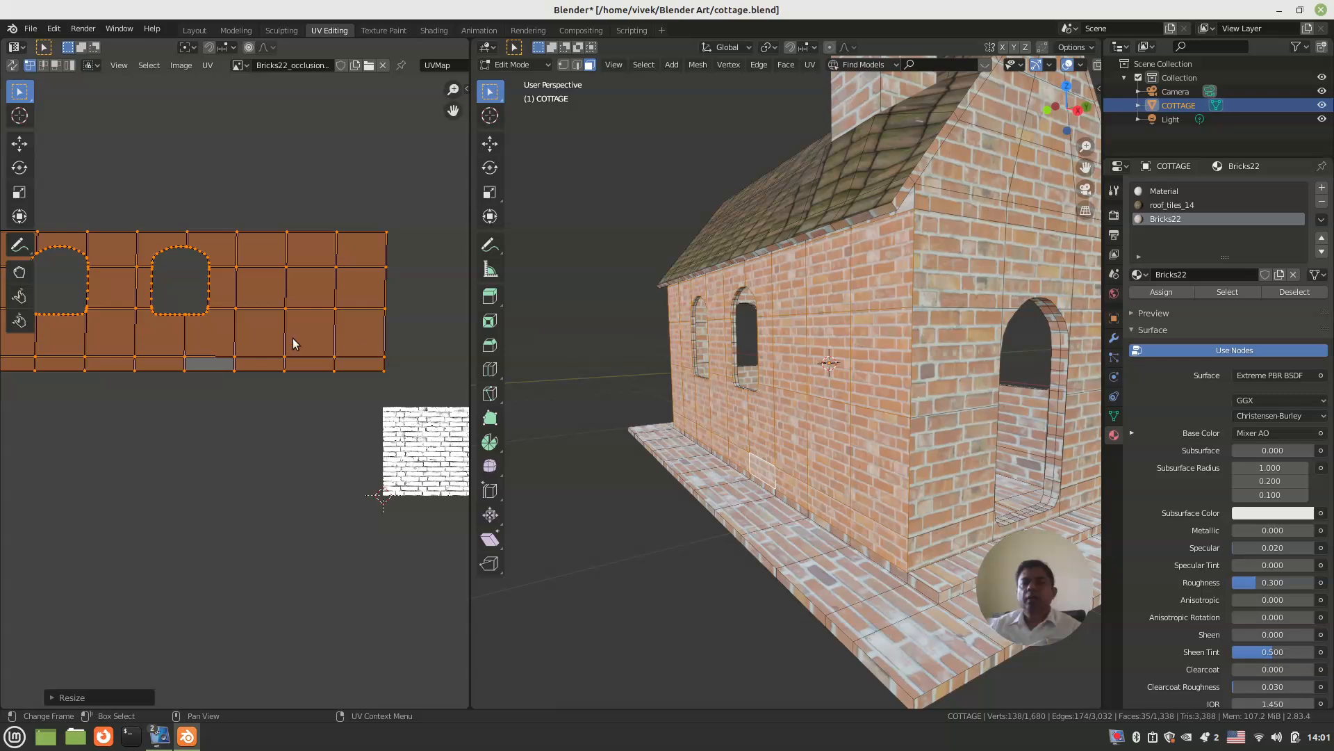
pyautogui.press('s')
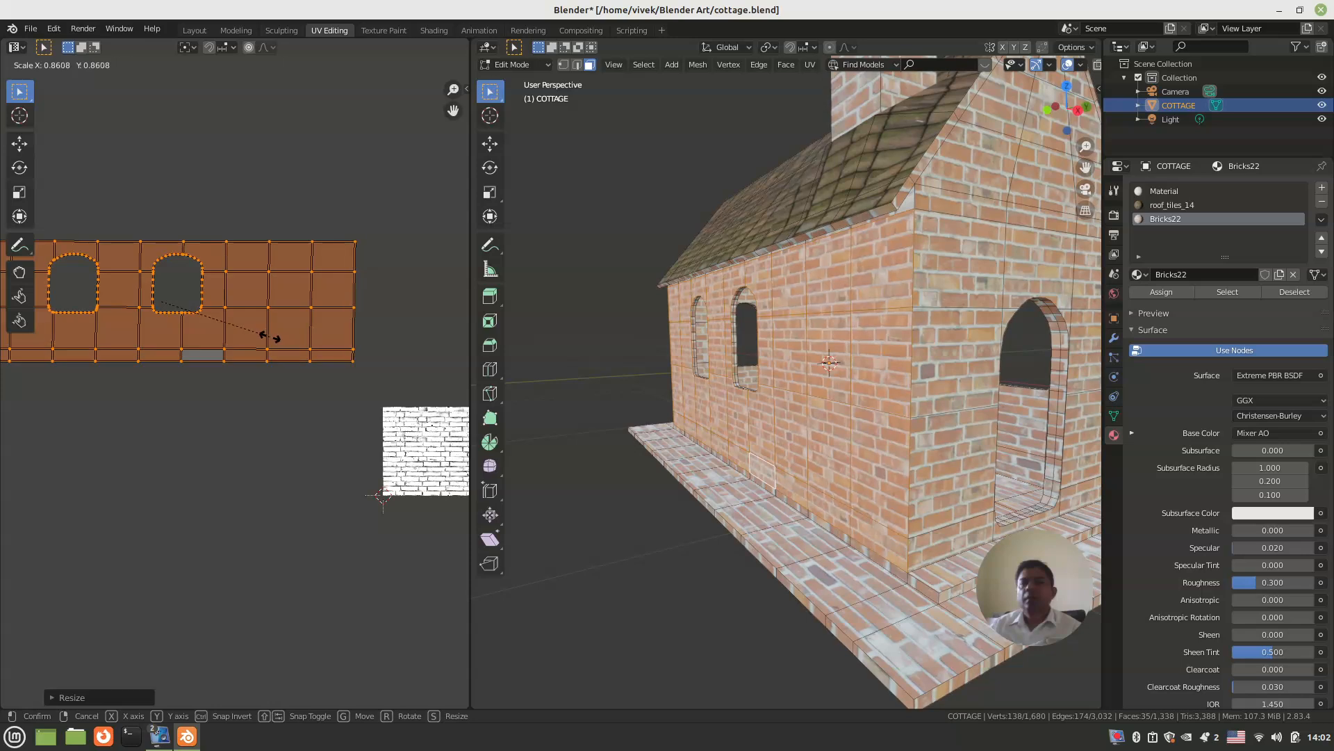
pyautogui.click(271, 337)
# Step: Leave Edit Mode, deselect the cottage and switch the viewport to rendered shading
pyautogui.scroll(-2, 610, 357)
pyautogui.moveTo(611, 357); pyautogui.dragTo(948, 372, button='middle')
pyautogui.hotkey('ctrl', 's')
pyautogui.moveTo(778, 398); pyautogui.dragTo(829, 334, button='middle')
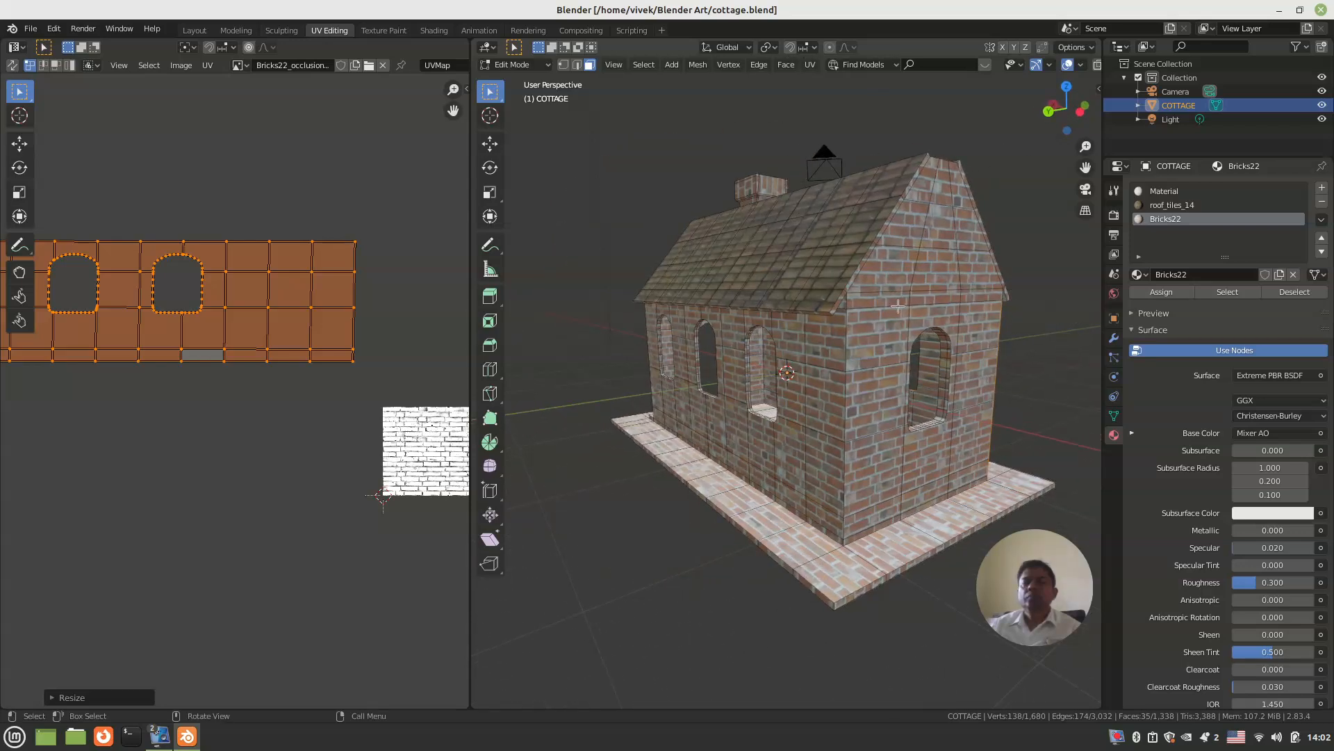
pyautogui.press('Tab')
pyautogui.click(651, 383)
pyautogui.moveTo(650, 384); pyautogui.dragTo(949, 386, button='middle')
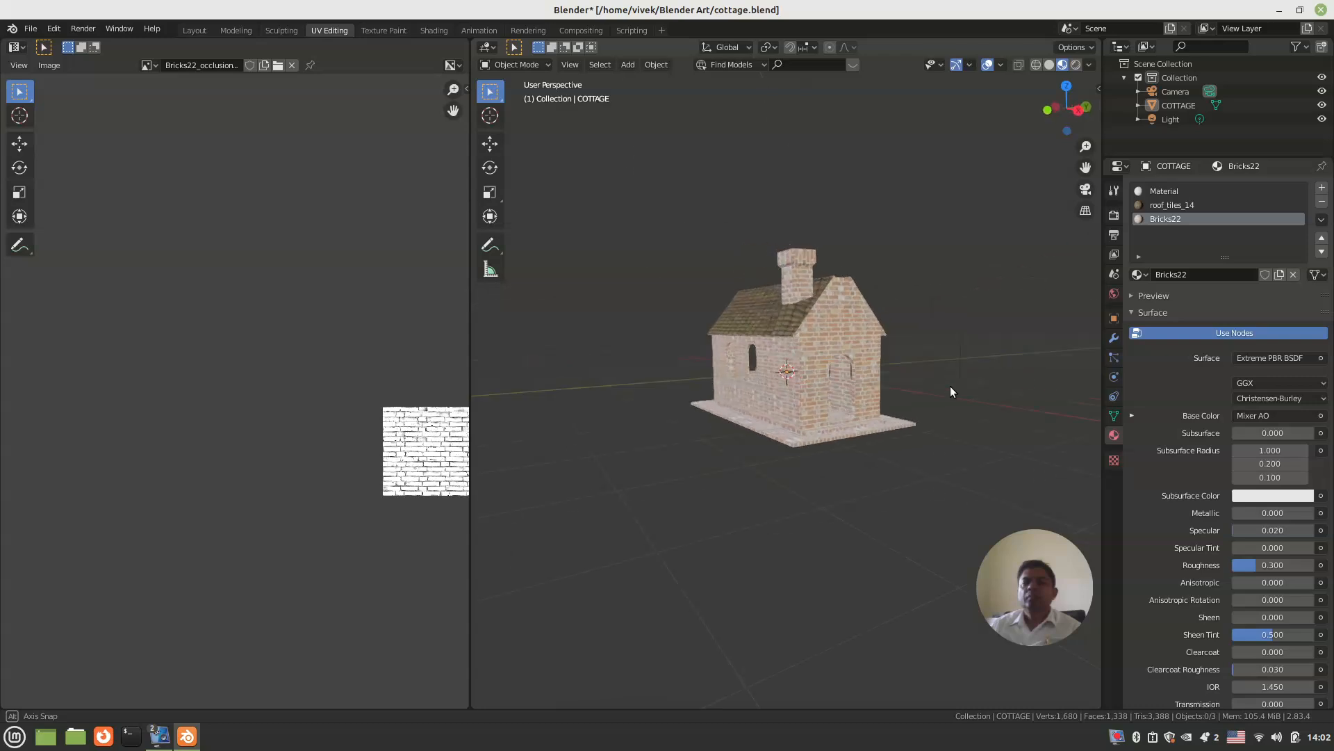
pyautogui.click(1076, 64)
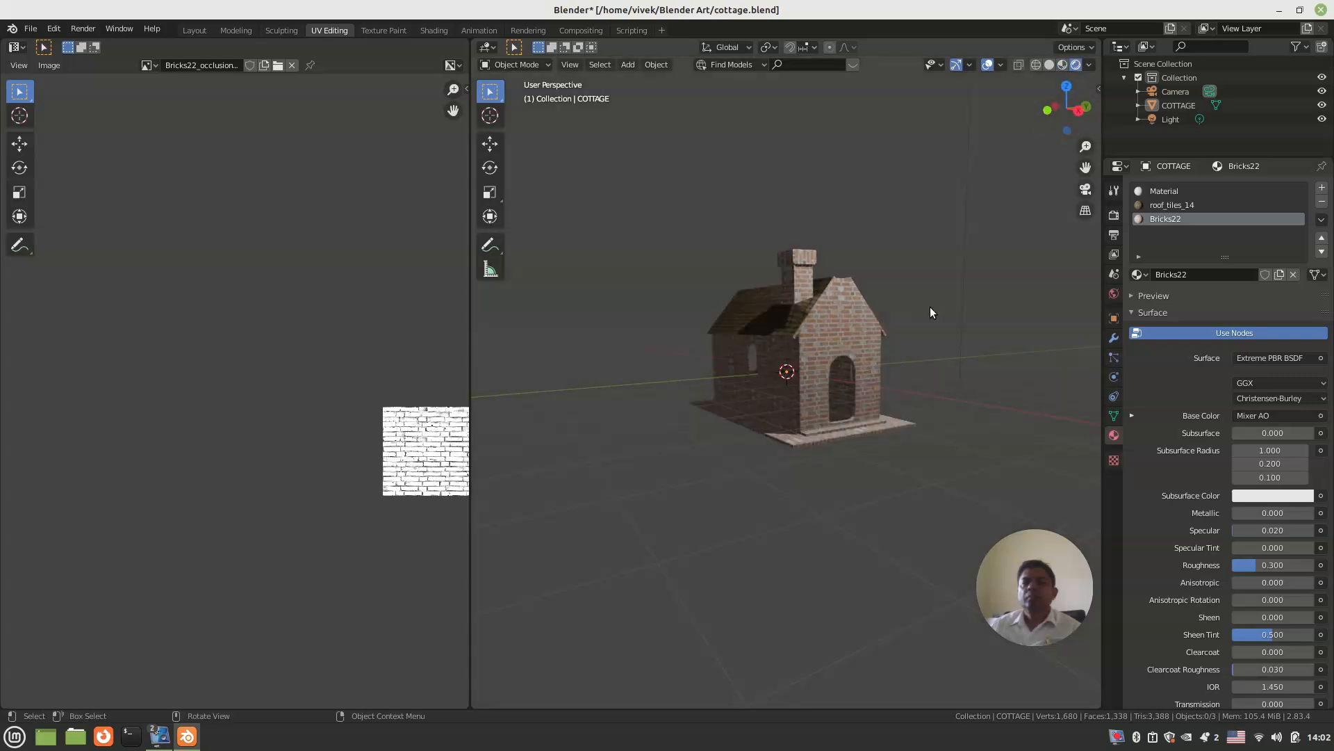
# Step: In Edit Mode, extrude the chimney's top face in place and scale it inward to about 0.8 to form a rim
pyautogui.scroll(3, 845, 405)
pyautogui.moveTo(844, 404)
pyautogui.keyDown('shift'); pyautogui.mouseDown(button='middle')
pyautogui.moveTo(818, 428)
pyautogui.moveTo(692, 442)
pyautogui.moveTo(800, 453)
pyautogui.moveTo(661, 461)
pyautogui.moveTo(671, 488)
pyautogui.moveTo(791, 472)
pyautogui.moveTo(854, 484)
pyautogui.moveTo(844, 453)
pyautogui.mouseUp(button='middle'); pyautogui.keyUp('shift')
pyautogui.scroll(3, 840, 428)
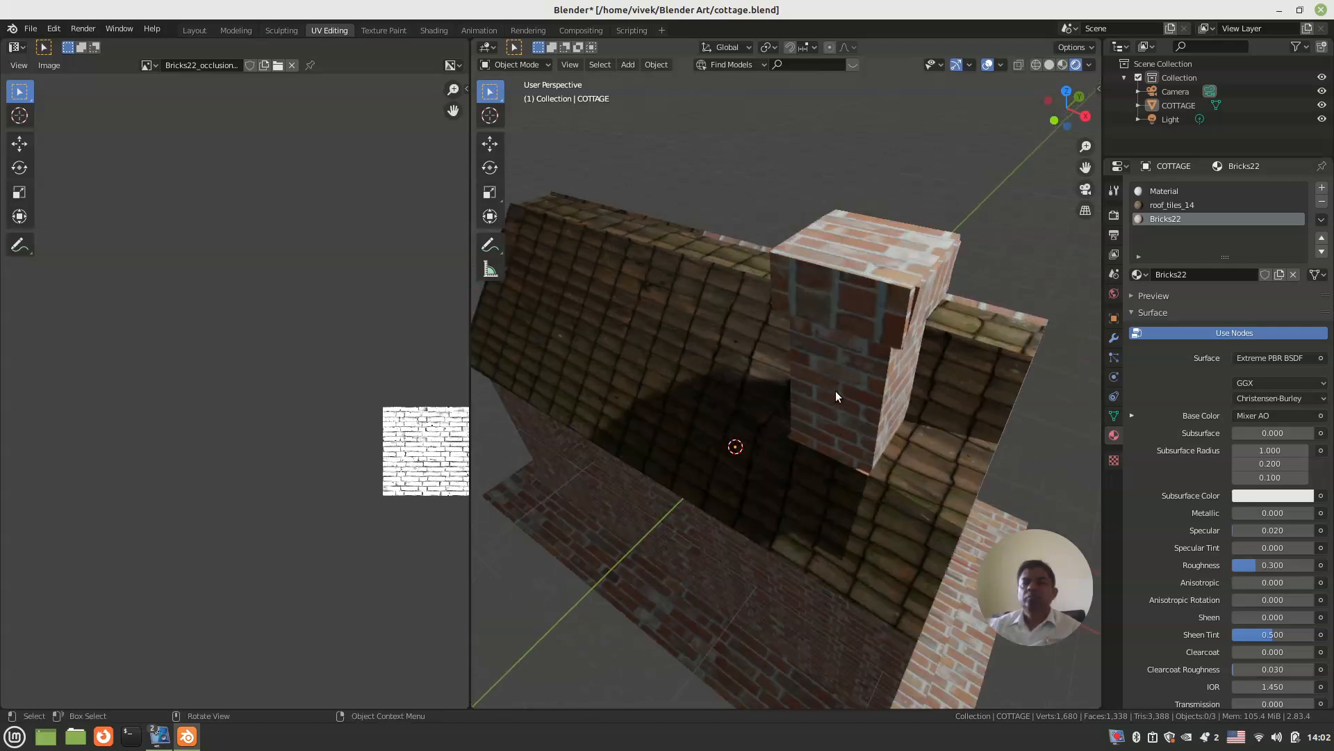
pyautogui.press('Tab')
pyautogui.click(866, 254)
pyautogui.moveTo(855, 305)
pyautogui.mouseDown(button='middle')
pyautogui.moveTo(855, 273)
pyautogui.moveTo(856, 303)
pyautogui.mouseUp(button='middle')
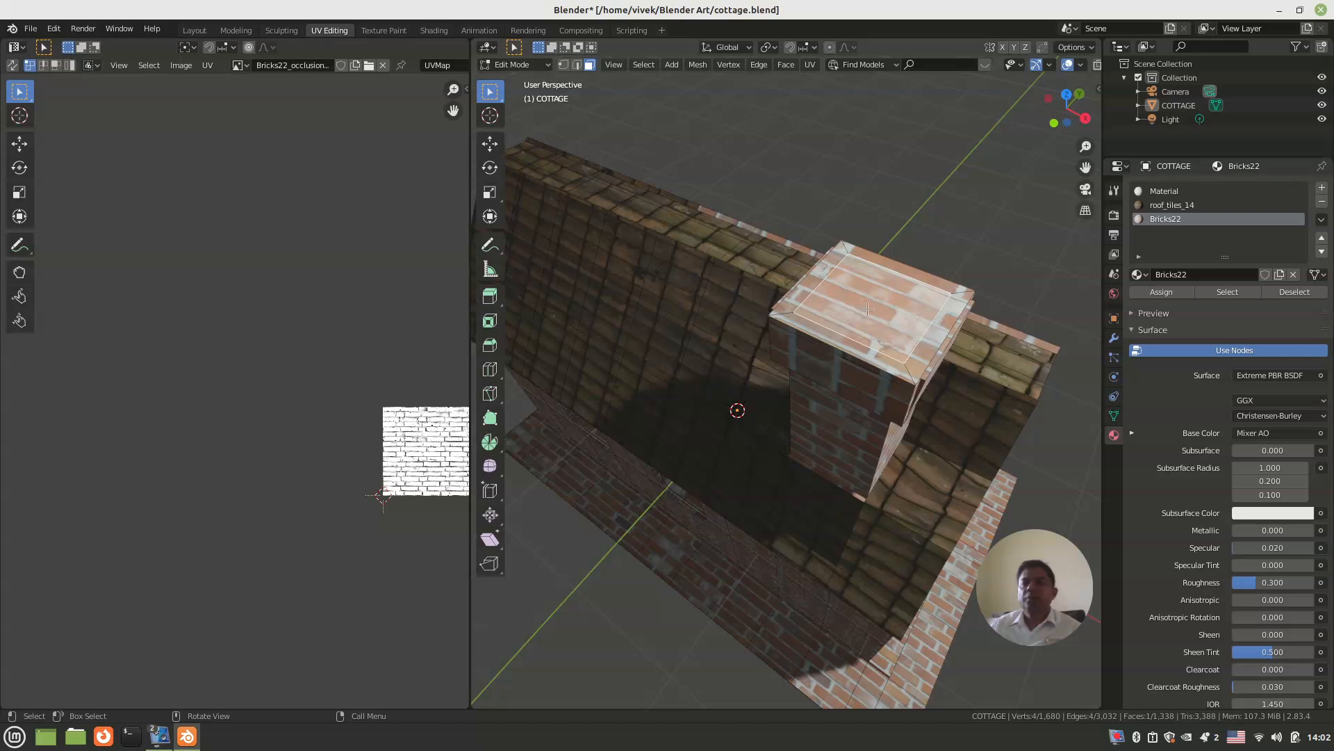
pyautogui.press('e')
pyautogui.rightClick(897, 319)
pyautogui.press('s')
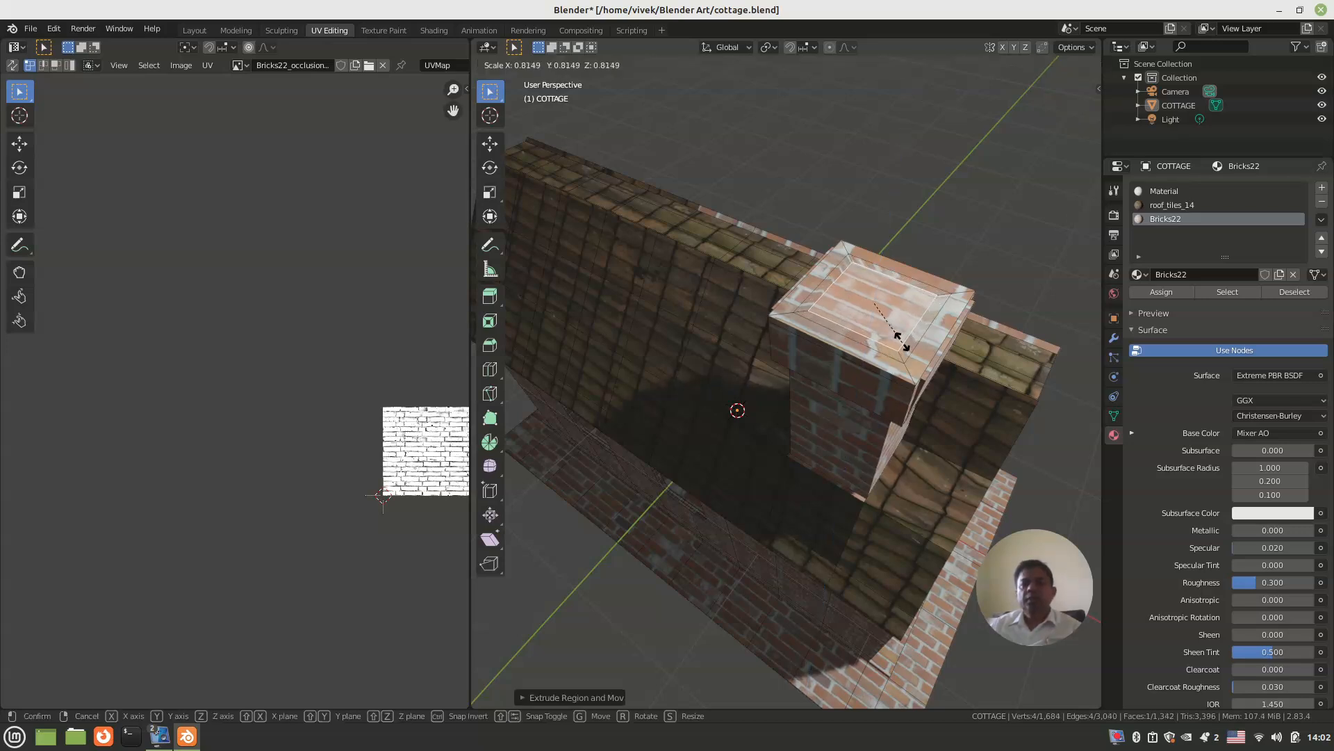
pyautogui.click(896, 334)
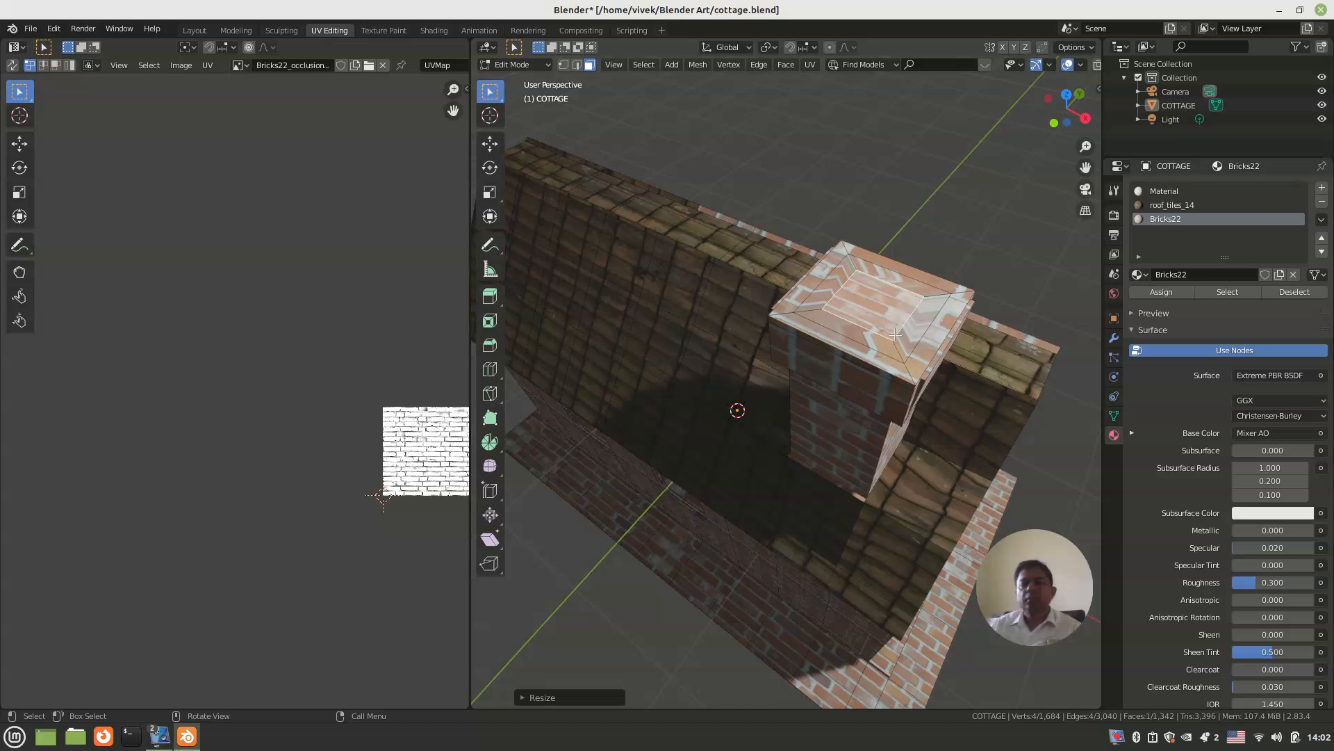
# Step: Extrude the inner chimney-top face and lower it about 0.066 m along Z to recess the opening
pyautogui.press('e')
pyautogui.rightClick(895, 334)
pyautogui.press('g')
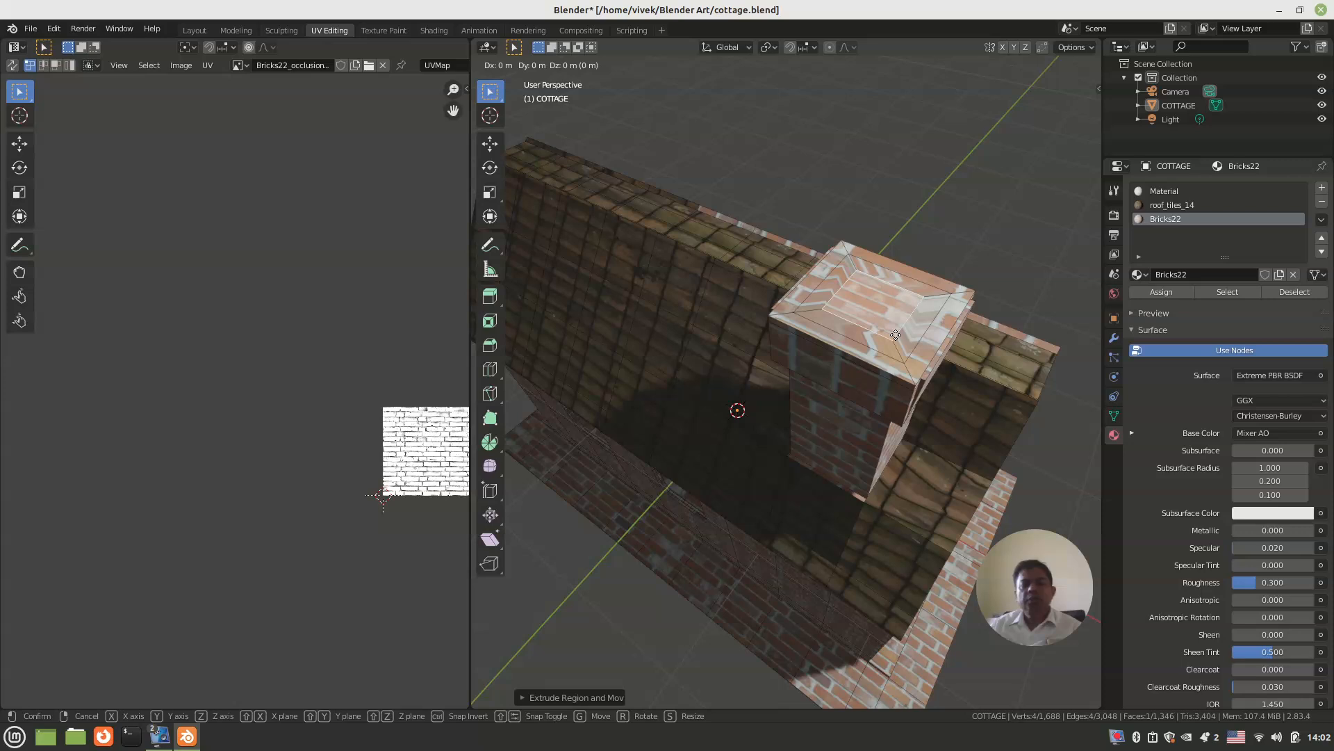
pyautogui.press('z')
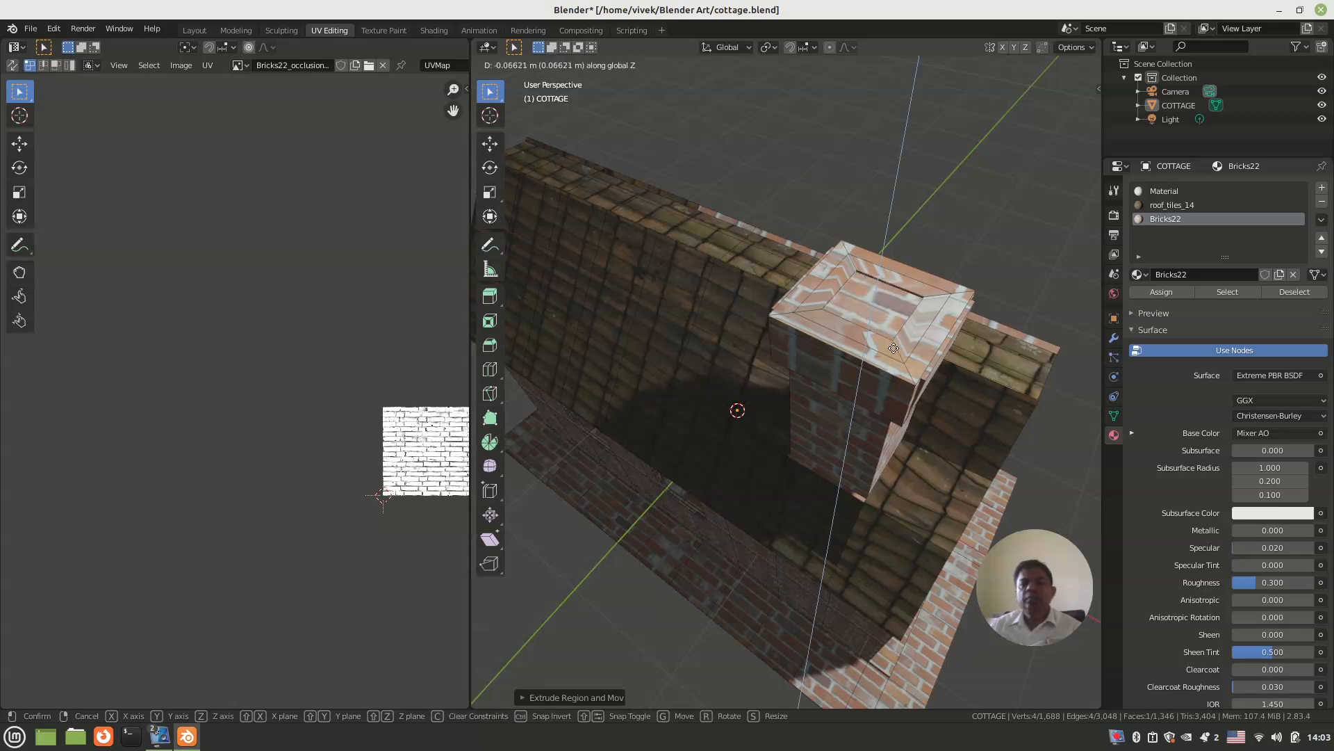
pyautogui.click(894, 347)
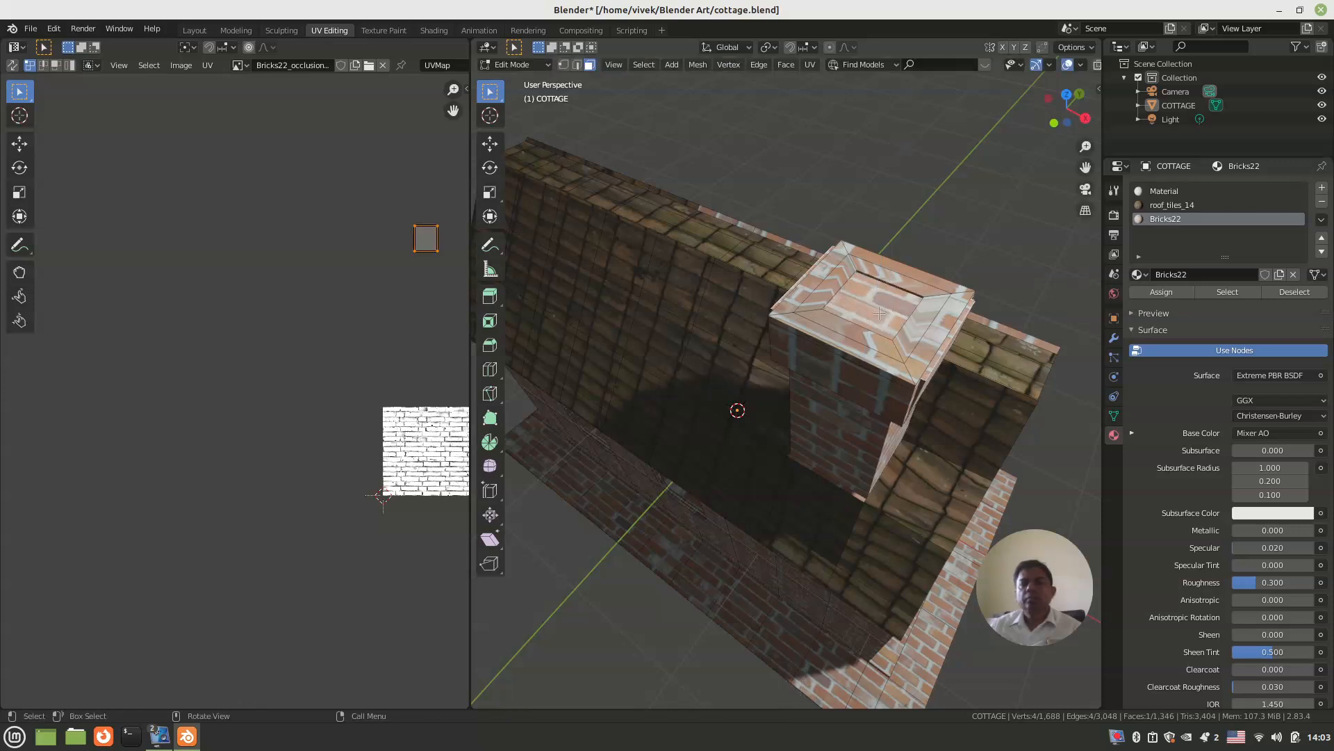
# Step: Delete the recessed face inside the chimney top and the faces stacked beneath it to open the flue
pyautogui.press('x')
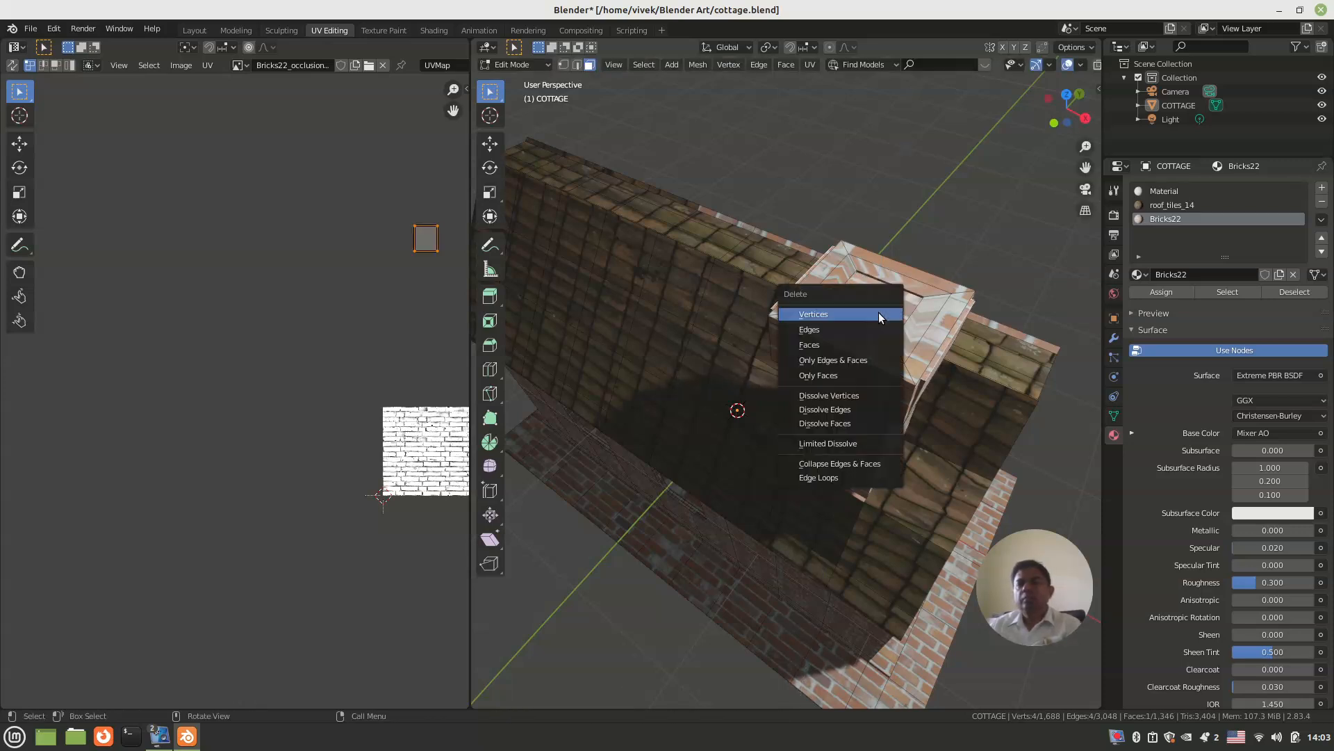
pyautogui.click(874, 344)
pyautogui.moveTo(875, 344)
pyautogui.mouseDown(button='middle')
pyautogui.moveTo(914, 370)
pyautogui.moveTo(894, 358)
pyautogui.mouseUp(button='middle')
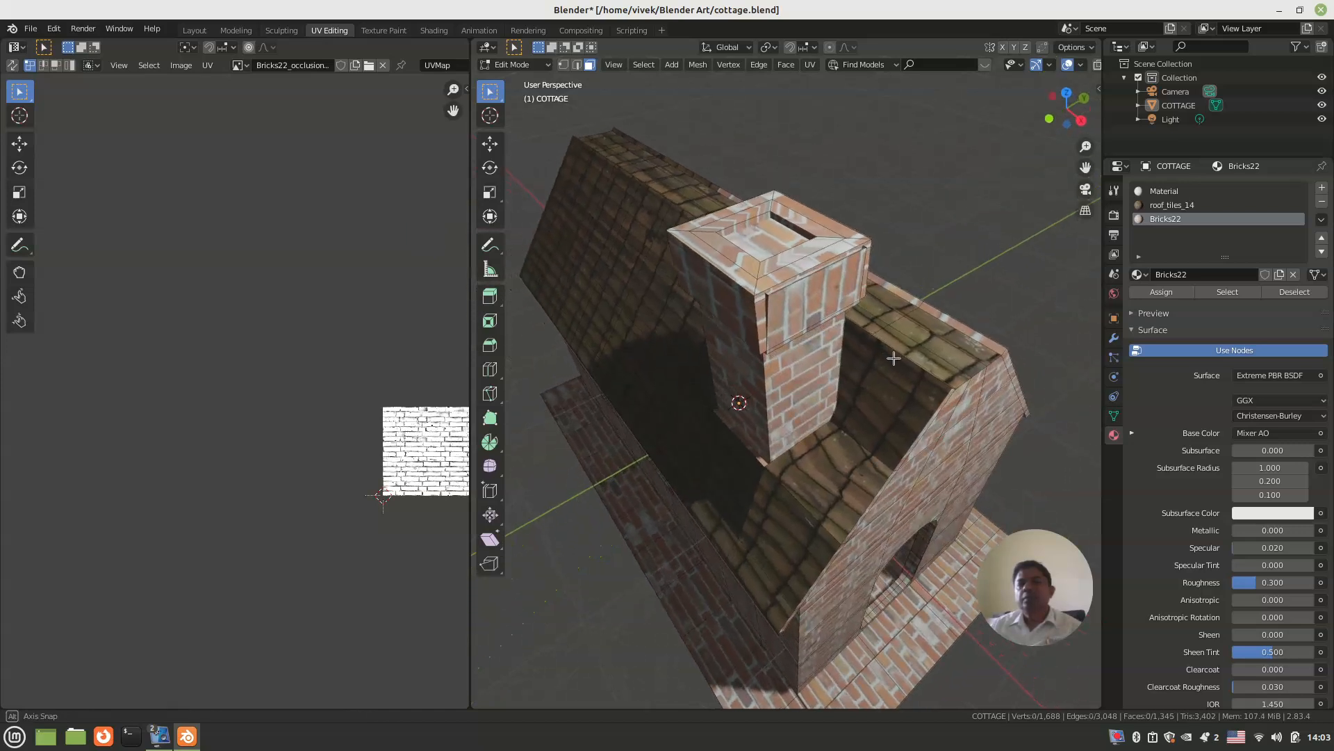
pyautogui.press('x')
pyautogui.click(748, 237)
pyautogui.moveTo(799, 298); pyautogui.dragTo(820, 336, button='middle')
pyautogui.click(816, 436)
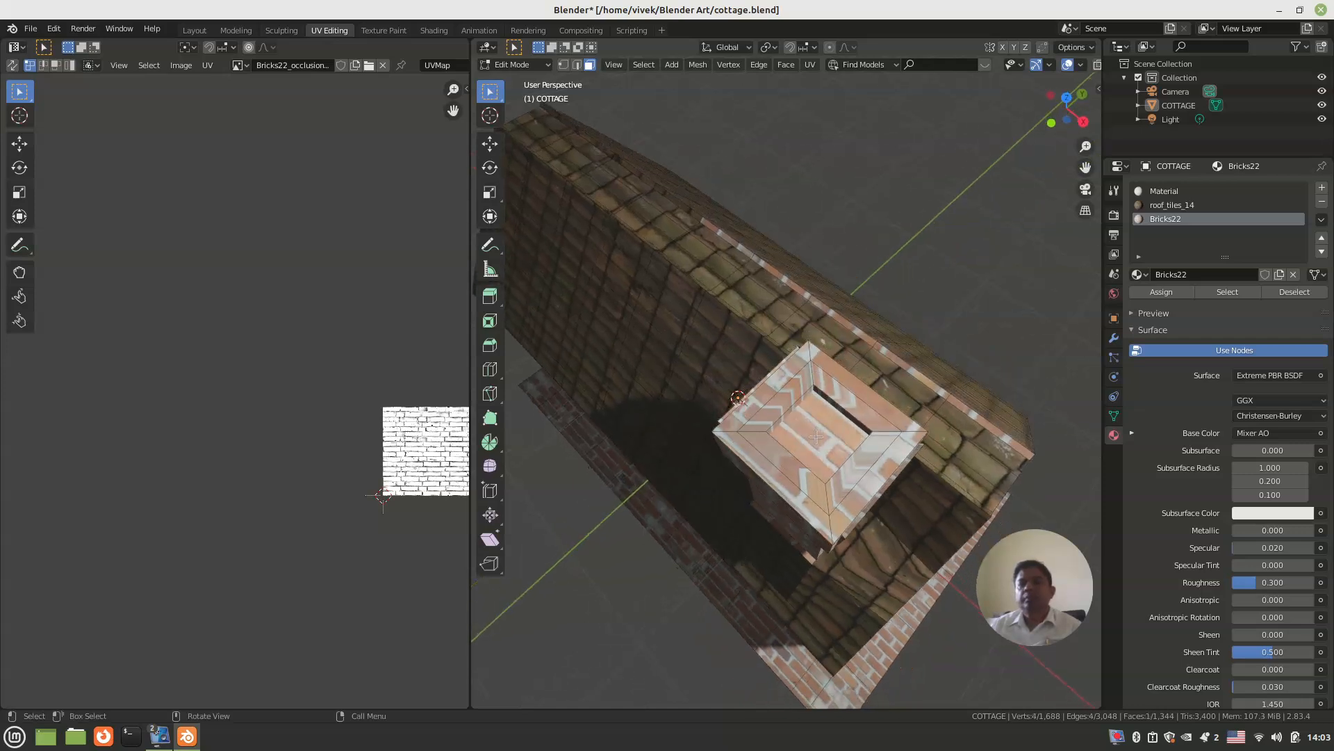
pyautogui.press('x')
pyautogui.click(815, 436)
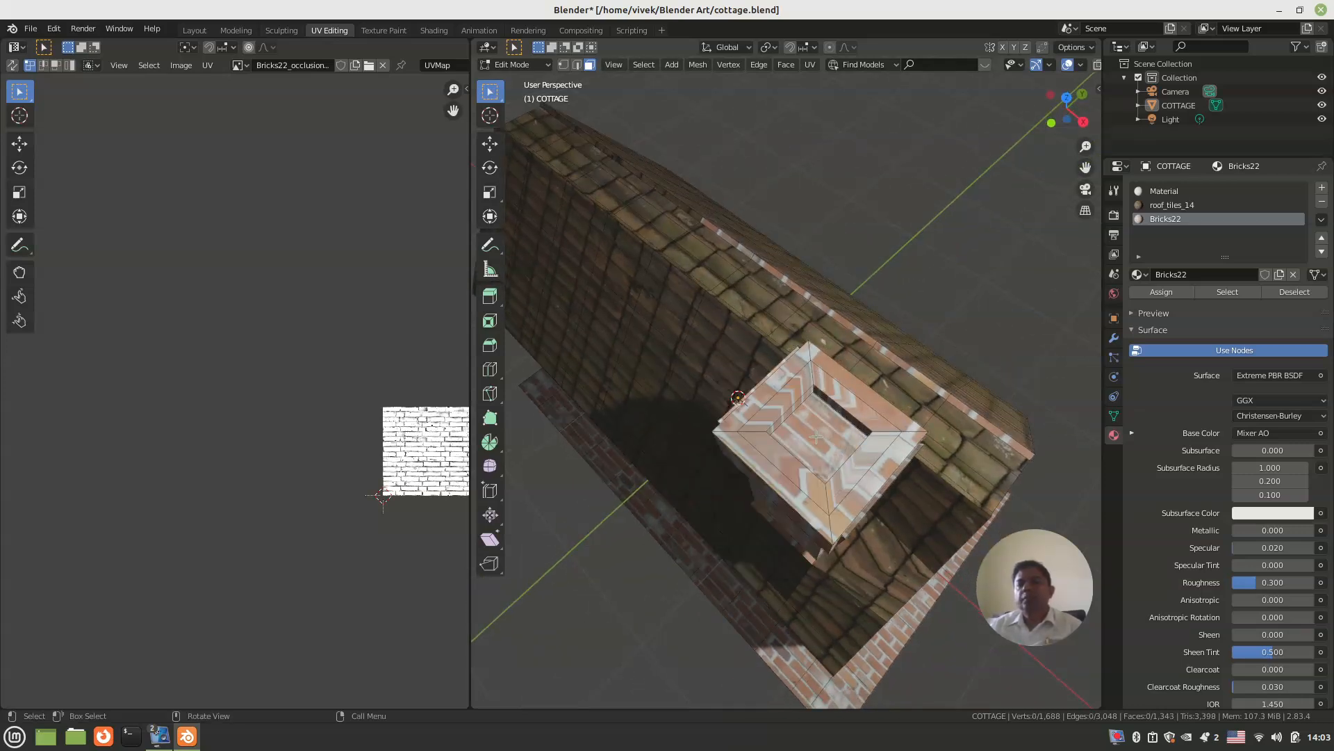
pyautogui.press('x')
pyautogui.click(815, 435)
# Step: Return to Object Mode and switch the viewport to solid shading with the base ledge in view
pyautogui.scroll(-4, 815, 436)
pyautogui.moveTo(815, 436); pyautogui.dragTo(794, 348, button='middle')
pyautogui.scroll(3, 814, 367)
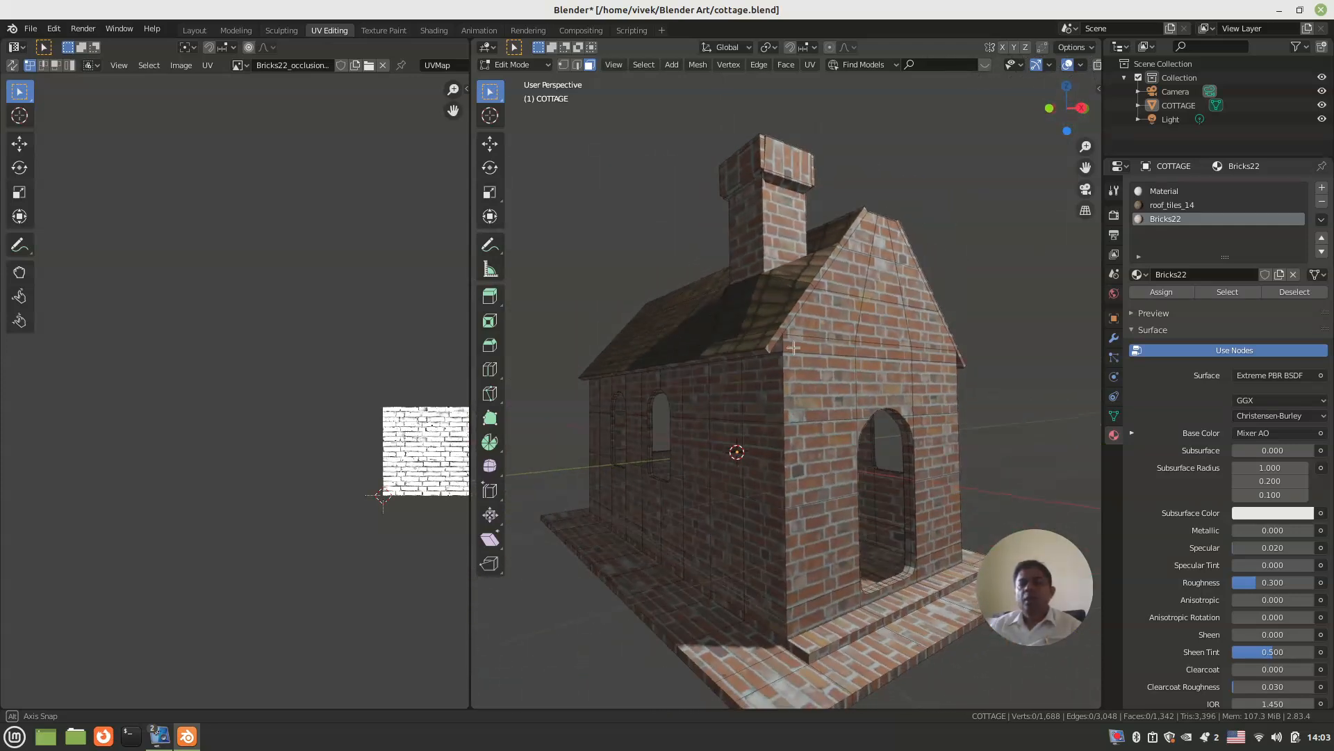
pyautogui.click(725, 634)
pyautogui.moveTo(725, 634); pyautogui.dragTo(808, 425, button='middle')
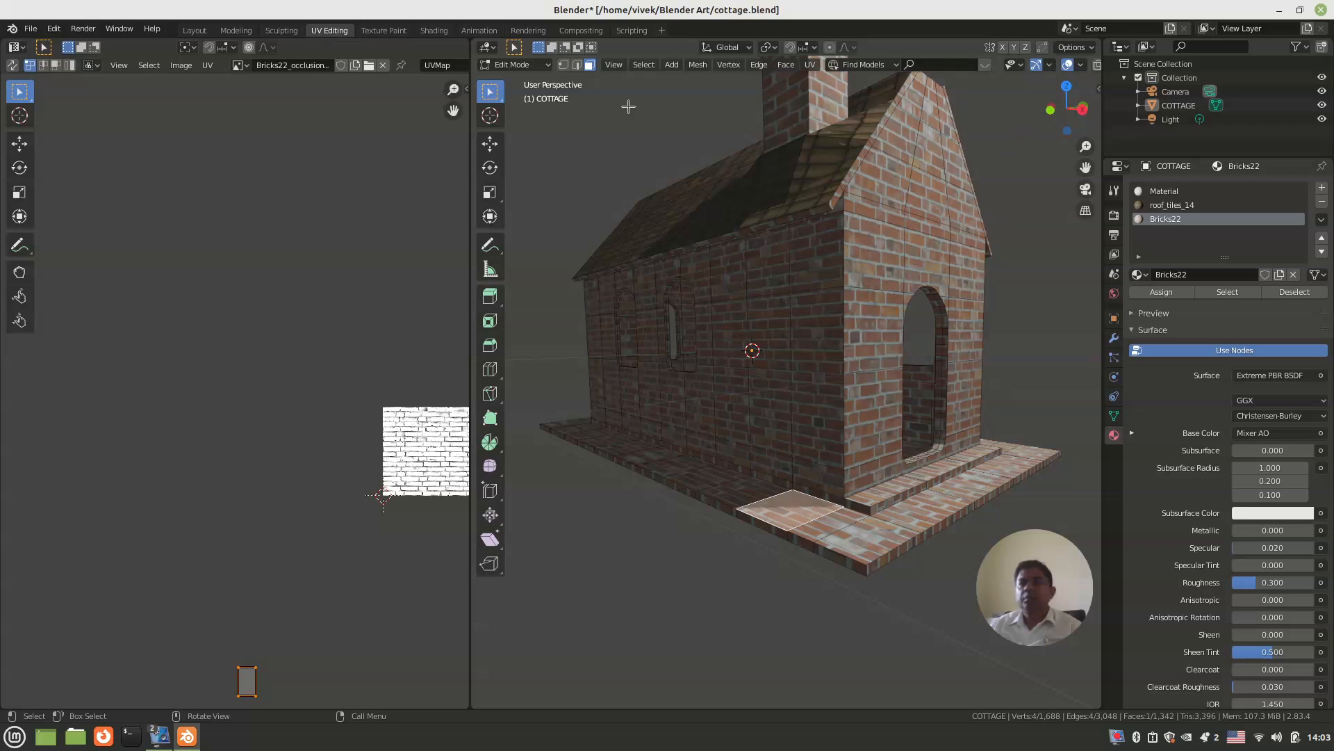
pyautogui.click(527, 68)
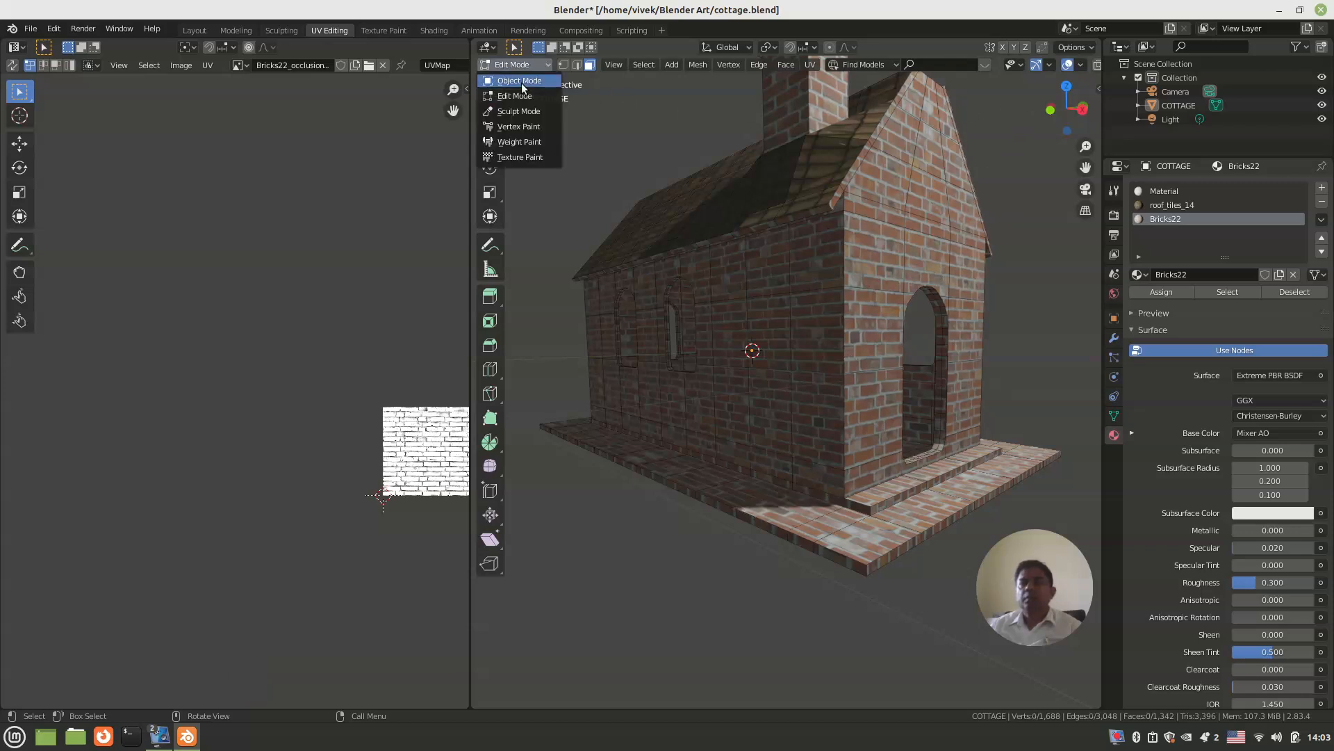
pyautogui.click(521, 82)
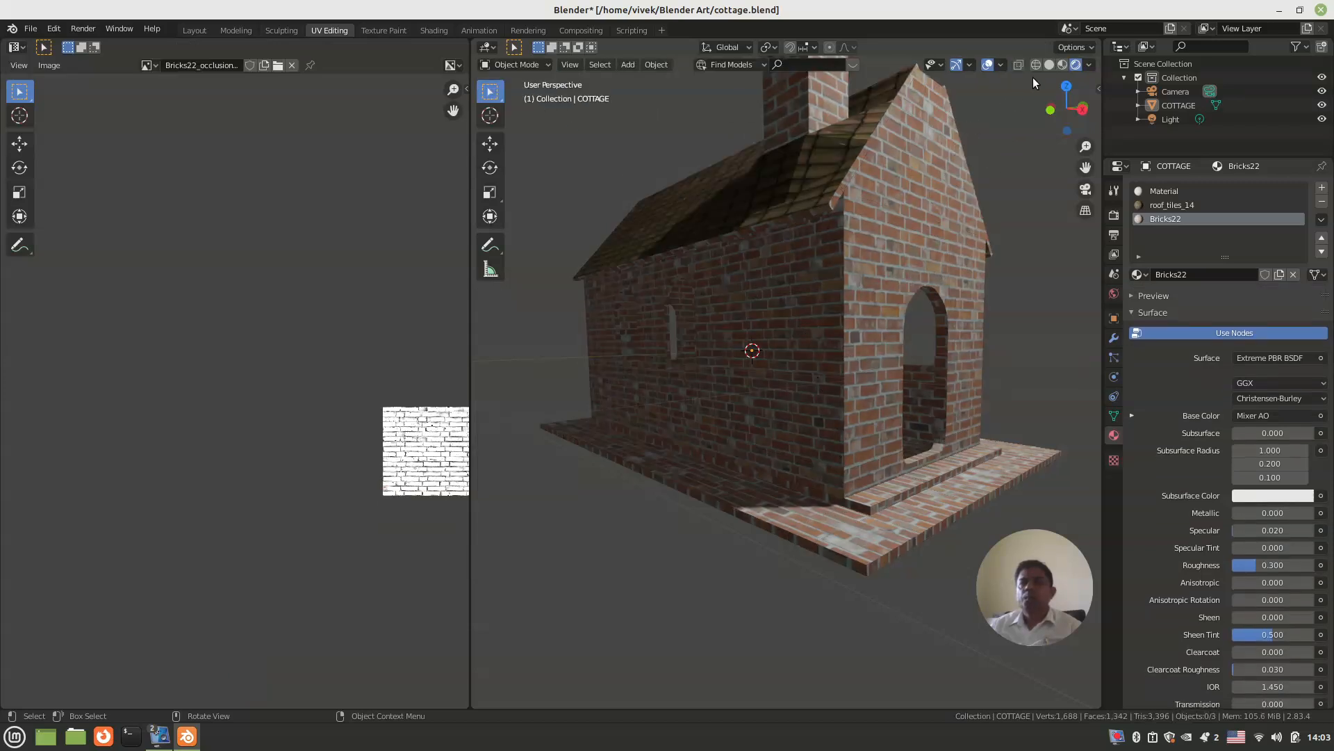
pyautogui.click(1048, 63)
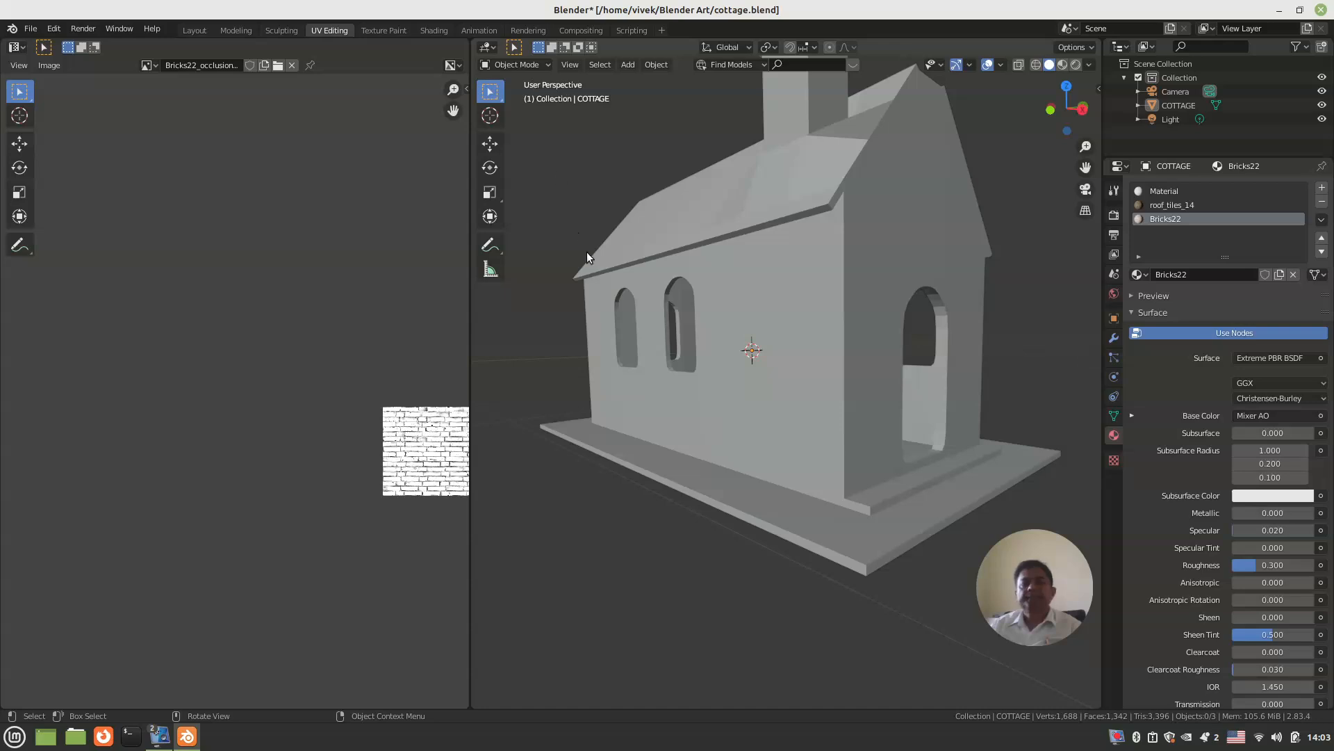
# Step: In Edit Mode, select the base ledge's top faces around the corner beside the entrance, including part of the entrance step
pyautogui.press('Tab')
pyautogui.keyDown('shift'); pyautogui.click(733, 494); pyautogui.keyUp('shift')
pyautogui.keyDown('shift'); pyautogui.click(775, 506); pyautogui.keyUp('shift')
pyautogui.keyDown('shift'); pyautogui.click(821, 518); pyautogui.keyUp('shift')
pyautogui.keyDown('shift'); pyautogui.click(868, 532); pyautogui.keyUp('shift')
pyautogui.keyDown('shift'); pyautogui.click(866, 496); pyautogui.keyUp('shift')
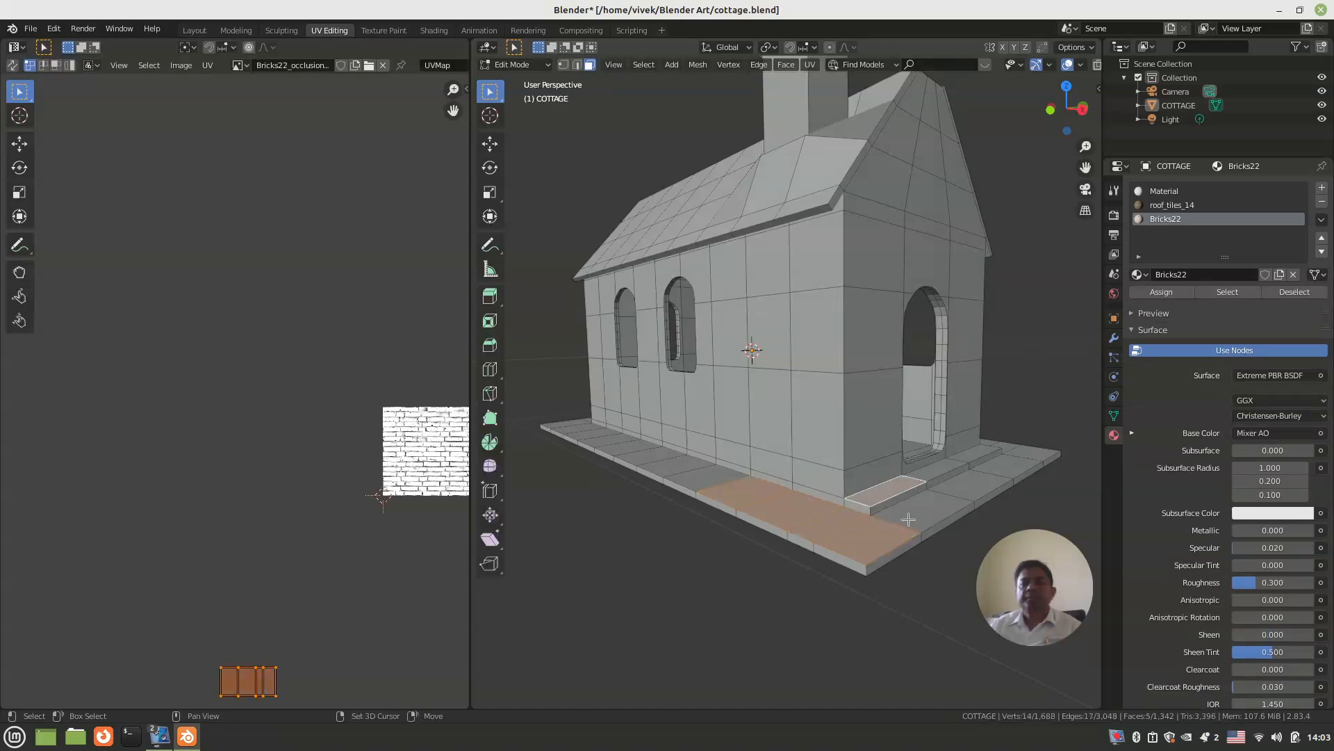
pyautogui.keyDown('shift'); pyautogui.click(914, 513); pyautogui.keyUp('shift')
# Step: Add the remaining top faces of the base ledge along the chimney-side wall to the selection, up to the rear corner
pyautogui.moveTo(787, 519); pyautogui.dragTo(817, 520, button='middle')
pyautogui.keyDown('shift'); pyautogui.click(818, 520); pyautogui.keyUp('shift')
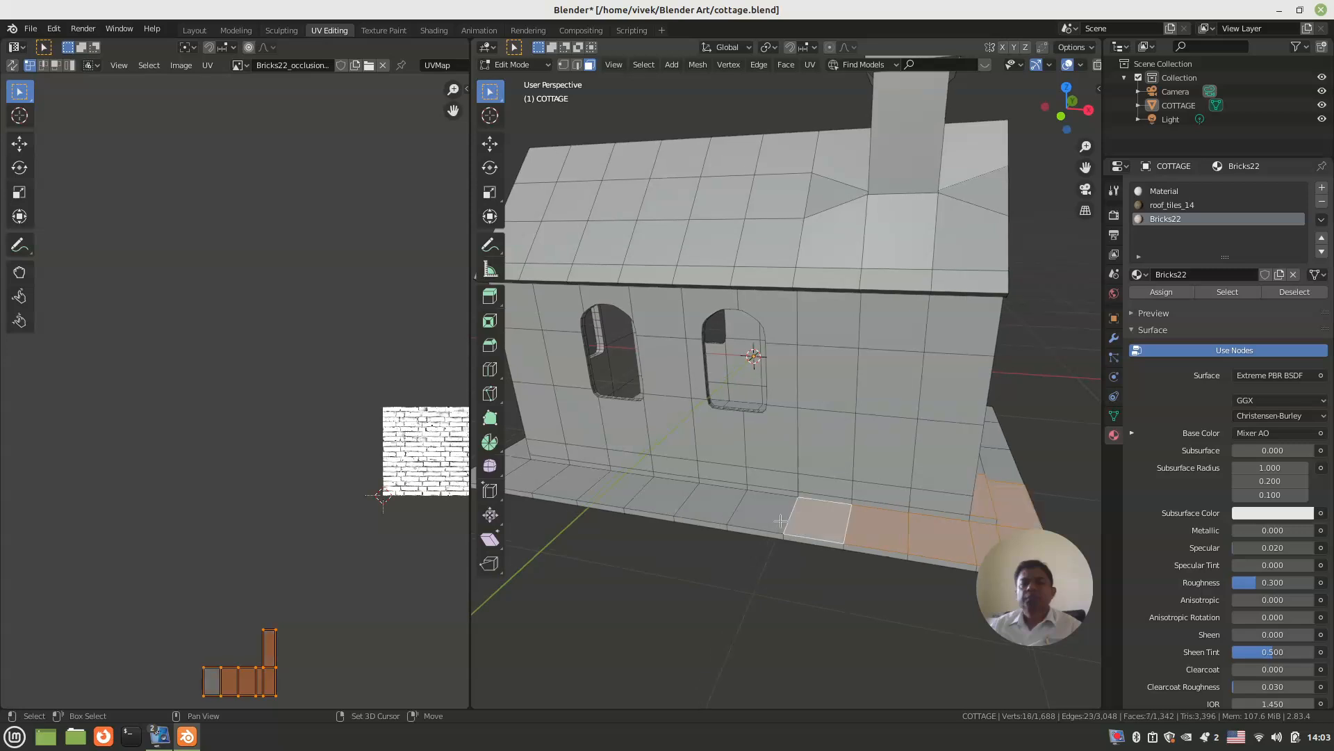
pyautogui.keyDown('shift'); pyautogui.click(770, 512); pyautogui.keyUp('shift')
pyautogui.keyDown('shift'); pyautogui.click(709, 503); pyautogui.keyUp('shift')
pyautogui.keyDown('shift'); pyautogui.click(680, 498); pyautogui.keyUp('shift')
pyautogui.moveTo(687, 518); pyautogui.dragTo(737, 489, button='middle')
pyautogui.keyDown('shift'); pyautogui.click(705, 480); pyautogui.keyUp('shift')
pyautogui.keyDown('shift'); pyautogui.click(651, 475); pyautogui.keyUp('shift')
pyautogui.keyDown('shift'); pyautogui.click(627, 470); pyautogui.keyUp('shift')
pyautogui.keyDown('shift'); pyautogui.click(578, 459); pyautogui.keyUp('shift')
# Step: Add the base ledge's top faces along the rear gable wall to the selection
pyautogui.moveTo(577, 459); pyautogui.dragTo(805, 479, button='middle')
pyautogui.keyDown('shift'); pyautogui.click(813, 509); pyautogui.keyUp('shift')
pyautogui.keyDown('shift'); pyautogui.click(756, 492); pyautogui.keyUp('shift')
pyautogui.keyDown('shift'); pyautogui.click(711, 477); pyautogui.keyUp('shift')
pyautogui.keyDown('shift'); pyautogui.click(668, 459); pyautogui.keyUp('shift')
# Step: Add the base ledge's top faces along the three-window long wall to the selection, up to the entrance-side corner
pyautogui.moveTo(667, 458); pyautogui.dragTo(834, 466, button='middle')
pyautogui.keyDown('shift'); pyautogui.click(802, 478); pyautogui.keyUp('shift')
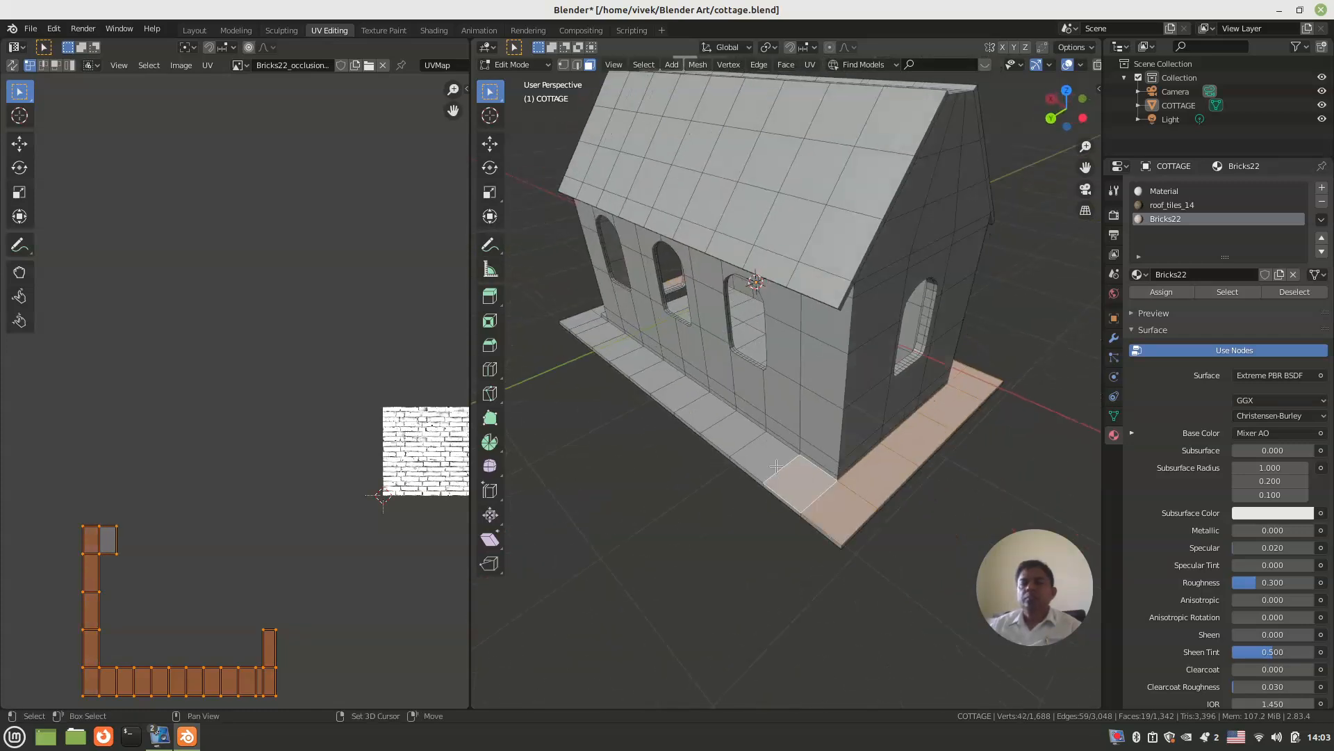
pyautogui.keyDown('shift'); pyautogui.click(755, 458); pyautogui.keyUp('shift')
pyautogui.keyDown('shift'); pyautogui.click(740, 436); pyautogui.keyUp('shift')
pyautogui.moveTo(739, 436); pyautogui.dragTo(829, 467, button='middle')
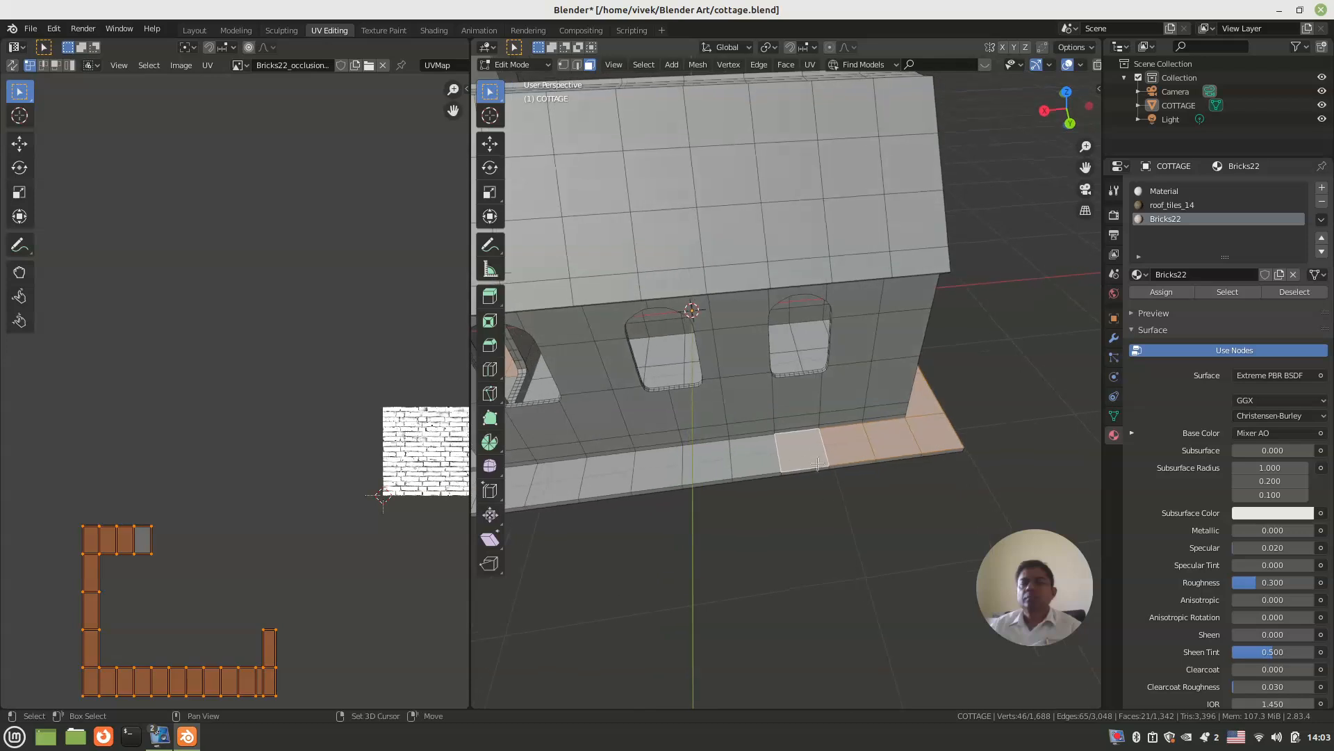
pyautogui.keyDown('shift'); pyautogui.click(755, 457); pyautogui.keyUp('shift')
pyautogui.keyDown('shift'); pyautogui.click(709, 464); pyautogui.keyUp('shift')
pyautogui.keyDown('shift'); pyautogui.click(661, 473); pyautogui.keyUp('shift')
pyautogui.keyDown('shift'); pyautogui.click(613, 482); pyautogui.keyUp('shift')
pyautogui.moveTo(613, 482); pyautogui.dragTo(879, 401, button='middle')
pyautogui.keyDown('shift'); pyautogui.click(816, 401); pyautogui.keyUp('shift')
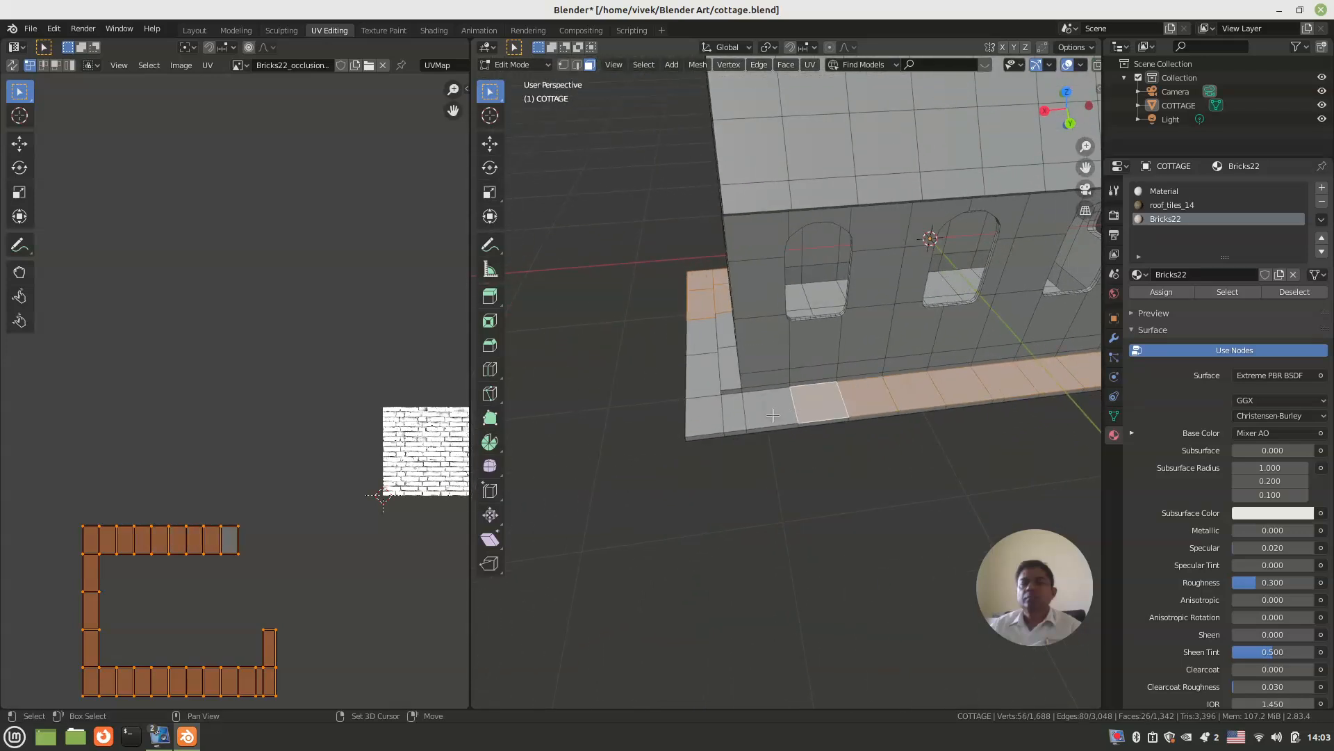
pyautogui.keyDown('shift'); pyautogui.click(766, 407); pyautogui.keyUp('shift')
pyautogui.keyDown('shift'); pyautogui.click(734, 410); pyautogui.keyUp('shift')
pyautogui.keyDown('shift'); pyautogui.click(703, 416); pyautogui.keyUp('shift')
# Step: Add the remaining ledge top faces at the entrance end and the faces of the doorway step to the selection
pyautogui.keyDown('shift'); pyautogui.click(700, 373); pyautogui.keyUp('shift')
pyautogui.moveTo(700, 374); pyautogui.dragTo(811, 368, button='middle')
pyautogui.keyDown('shift'); pyautogui.click(697, 394); pyautogui.keyUp('shift')
pyautogui.keyDown('shift'); pyautogui.click(705, 370); pyautogui.keyUp('shift')
pyautogui.keyDown('shift'); pyautogui.click(750, 376); pyautogui.keyUp('shift')
pyautogui.scroll(4, 811, 368)
pyautogui.keyDown('shift'); pyautogui.click(706, 345); pyautogui.keyUp('shift')
pyautogui.keyDown('shift'); pyautogui.click(963, 337); pyautogui.keyUp('shift')
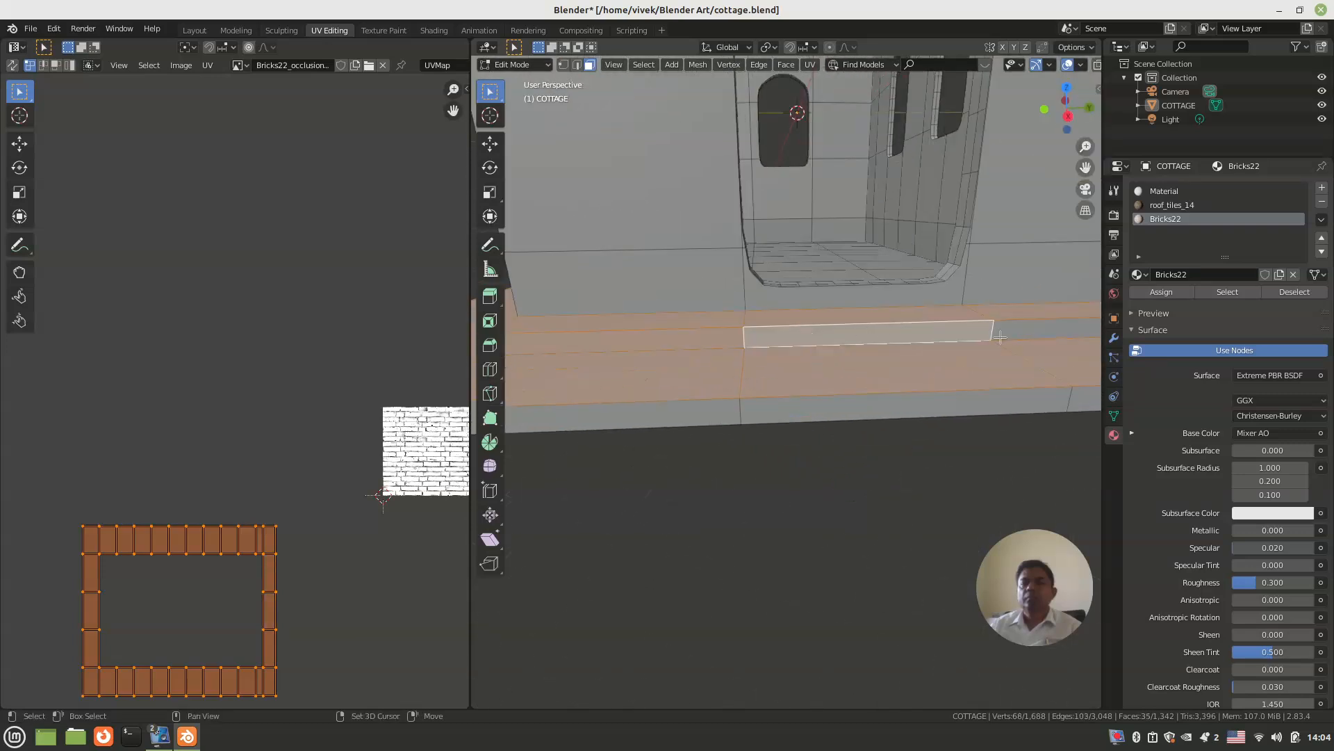
pyautogui.keyDown('shift'); pyautogui.click(1028, 325); pyautogui.keyUp('shift')
# Step: Open the Extreme PBR library's Tiles category and choose the Tiles18 material for the selected ledge faces
pyautogui.scroll(-4, 1028, 325)
pyautogui.moveTo(1028, 326); pyautogui.dragTo(777, 435, button='middle')
pyautogui.scroll(4, 795, 372)
pyautogui.scroll(-5, 795, 371)
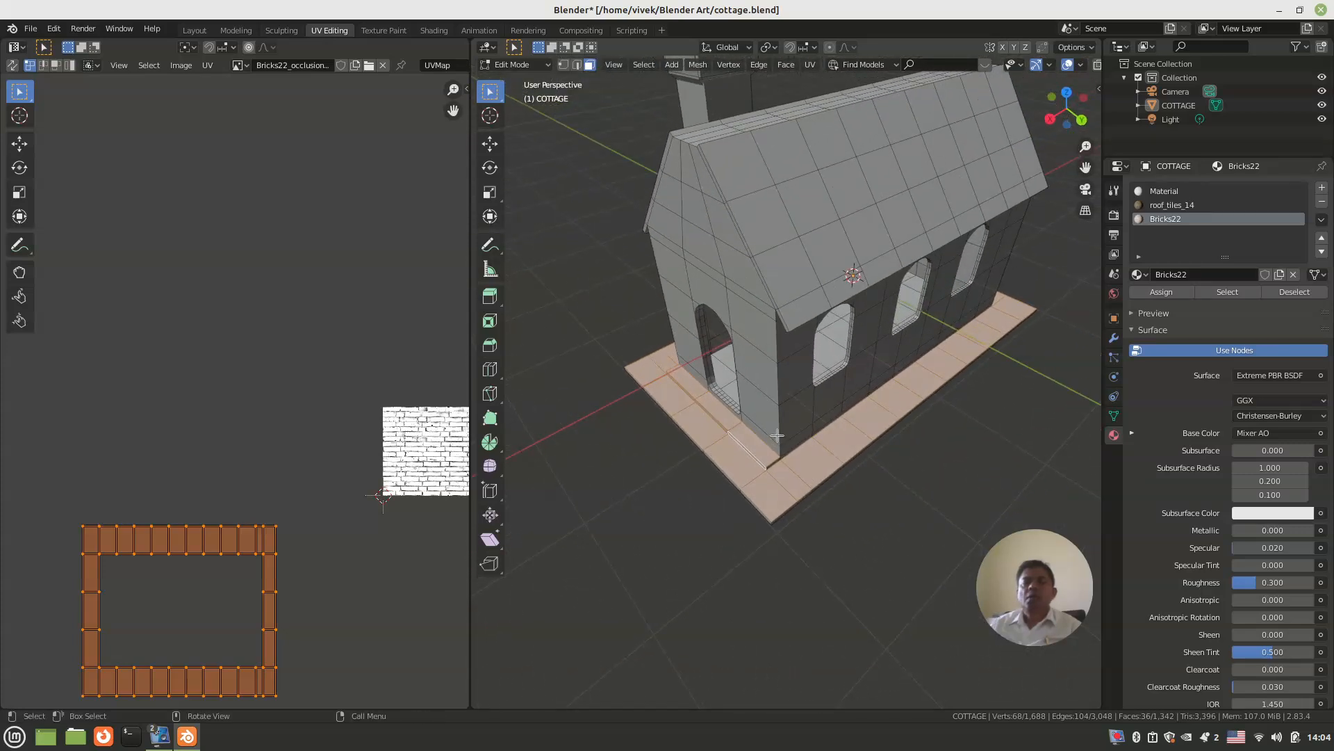
pyautogui.moveTo(943, 204); pyautogui.dragTo(906, 282, button='middle')
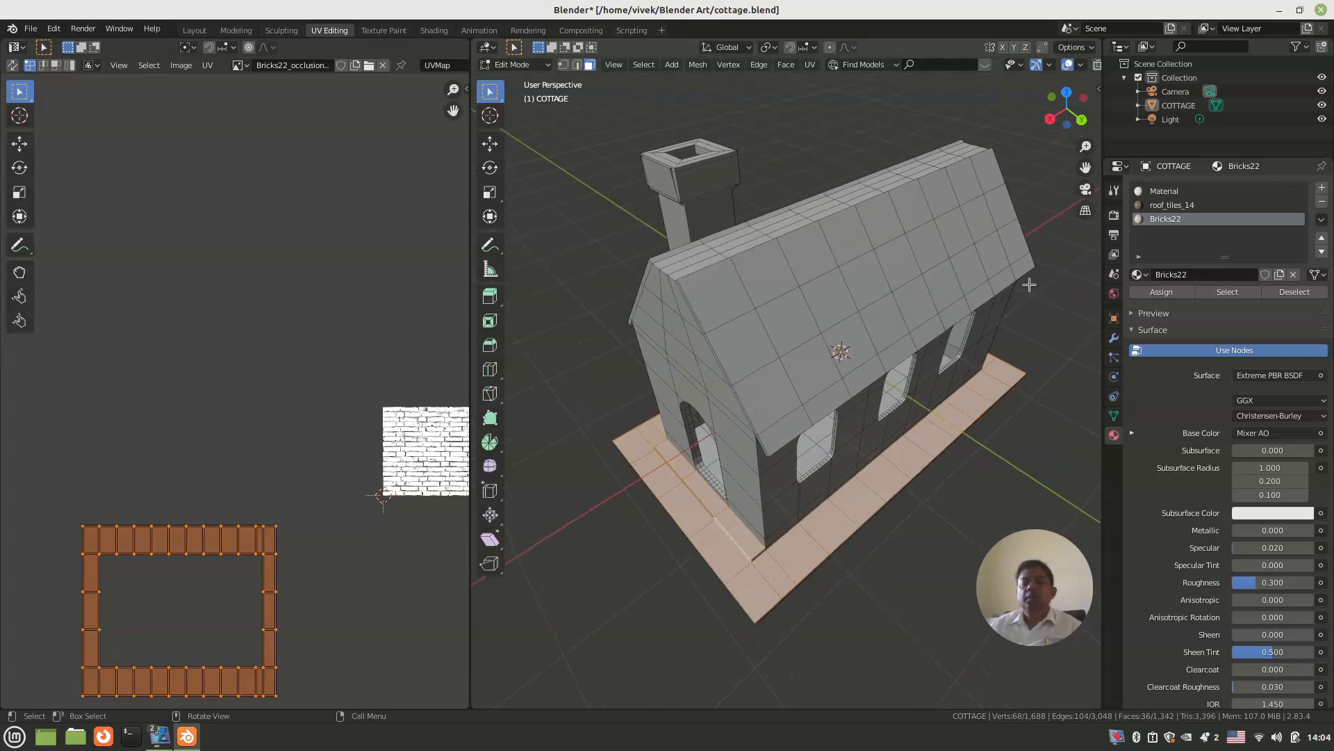
pyautogui.press('n')
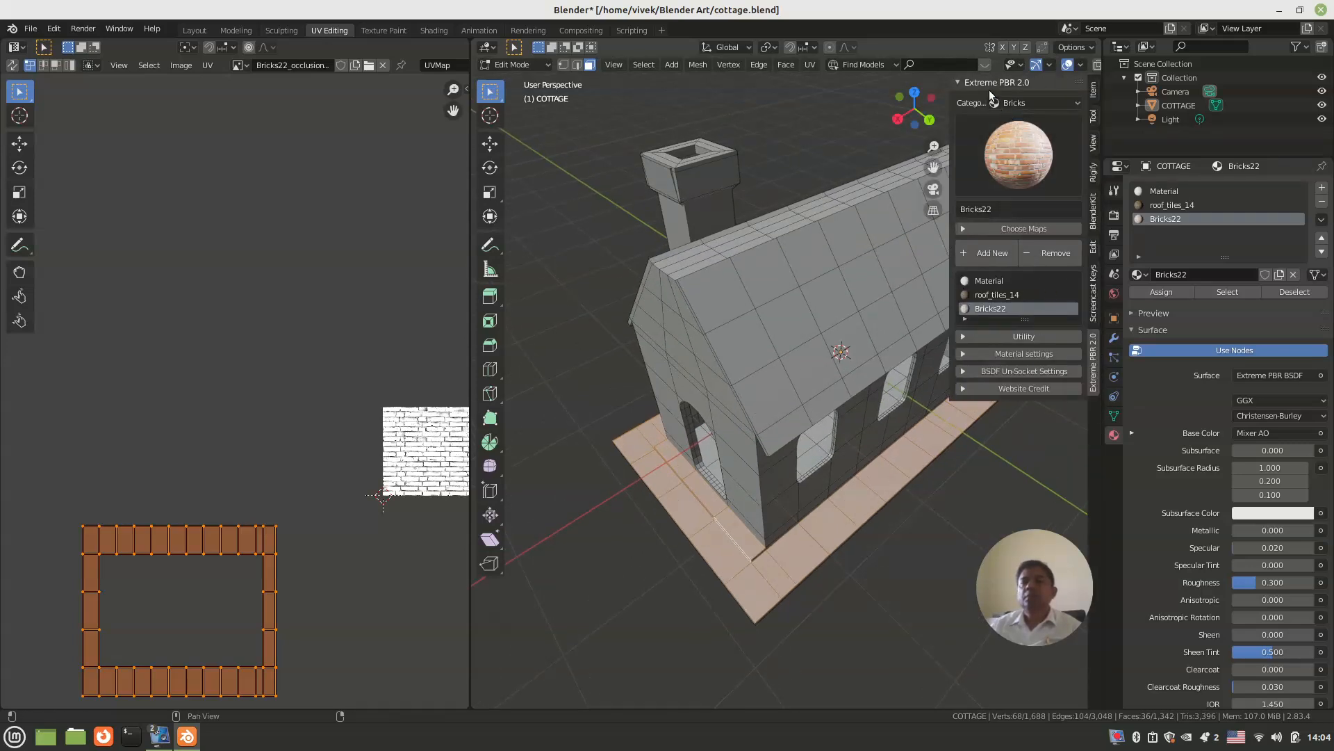
pyautogui.click(988, 101)
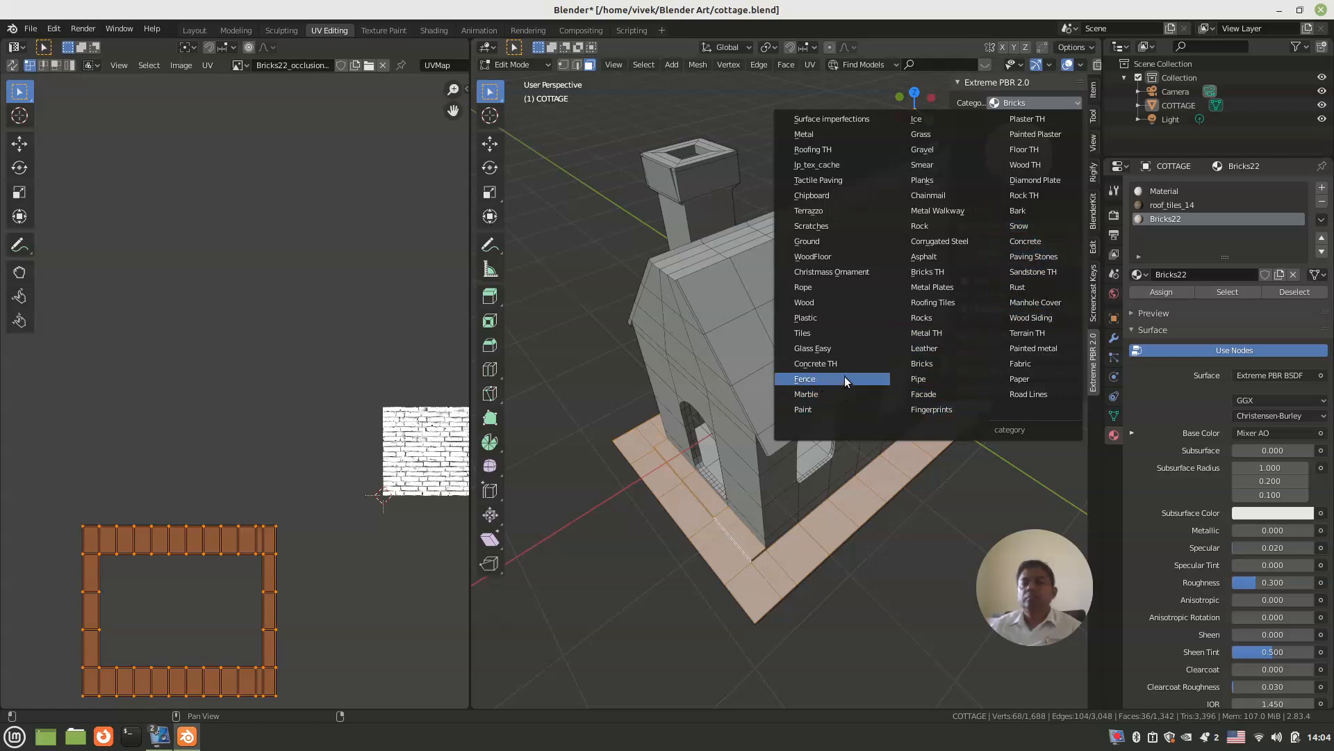
pyautogui.click(853, 332)
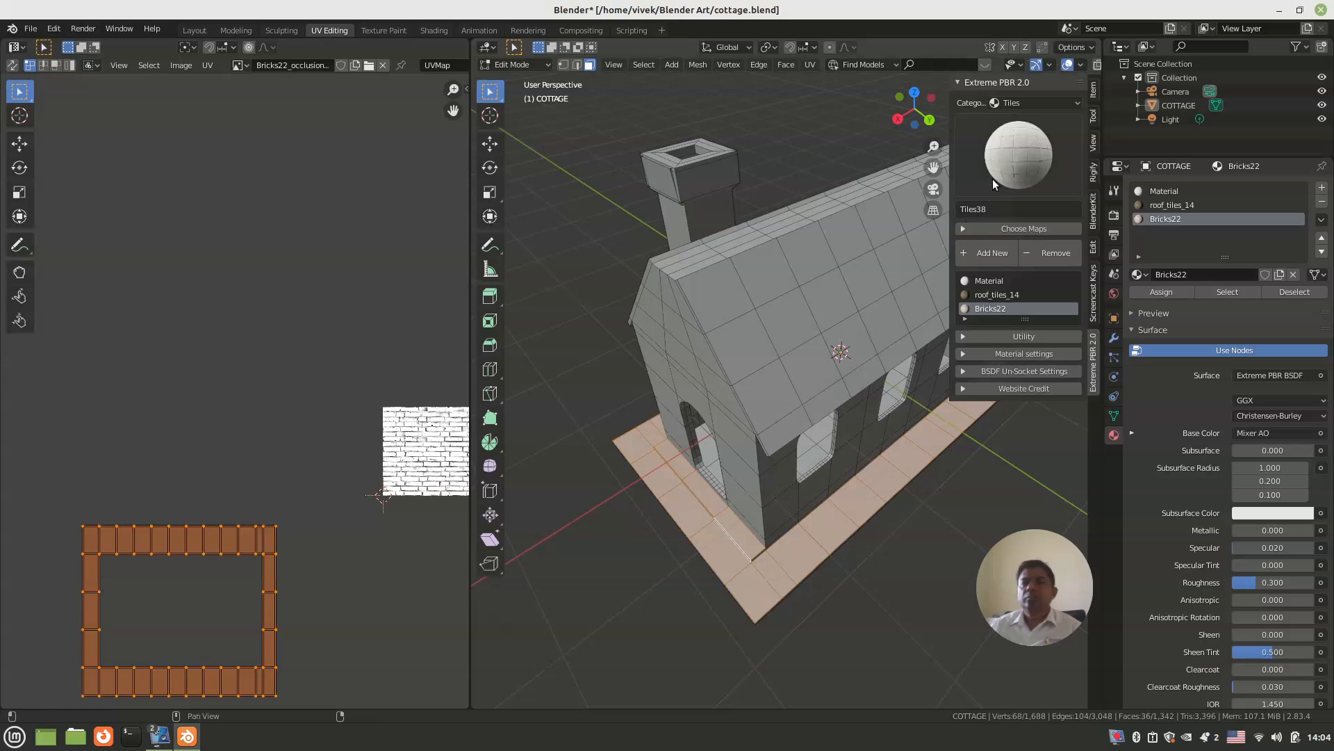
pyautogui.click(1007, 152)
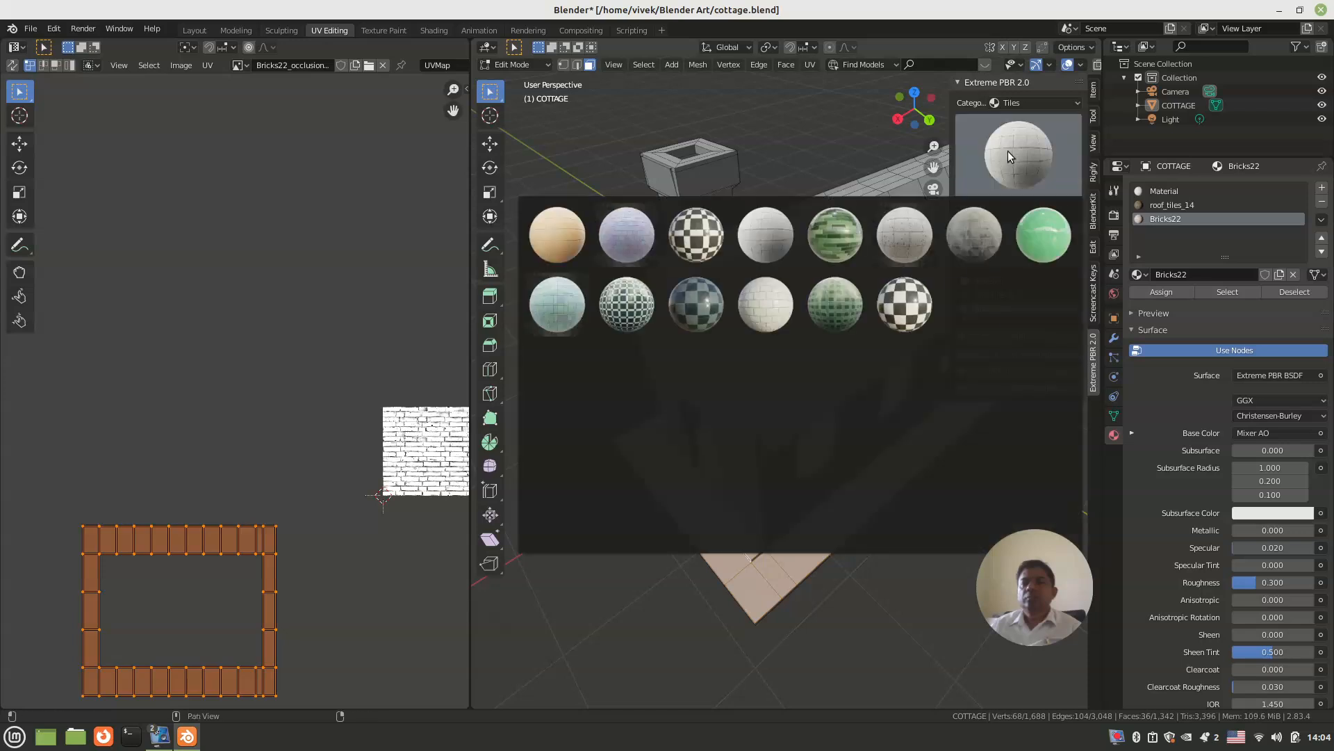
pyautogui.click(965, 236)
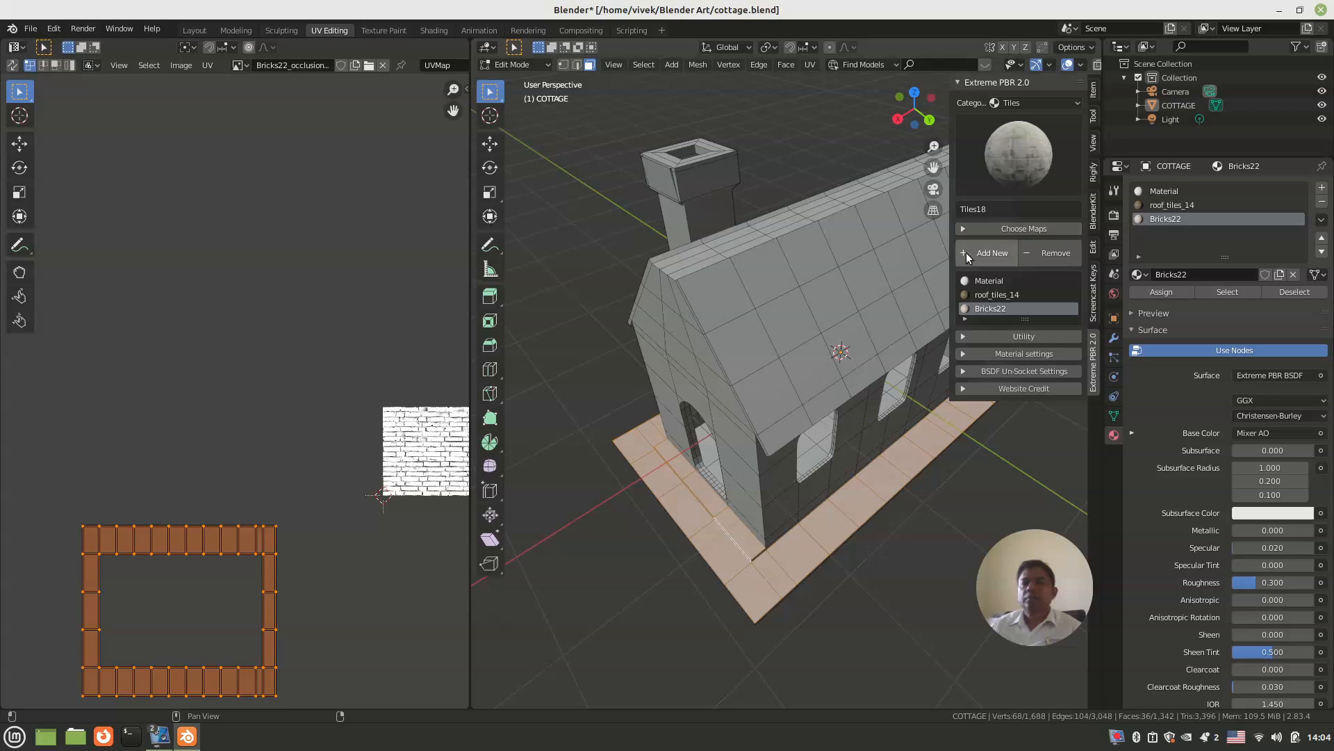
# Step: Add Tiles18 as a new material on the cottage and assign it to the selected base ledge faces
pyautogui.click(996, 253)
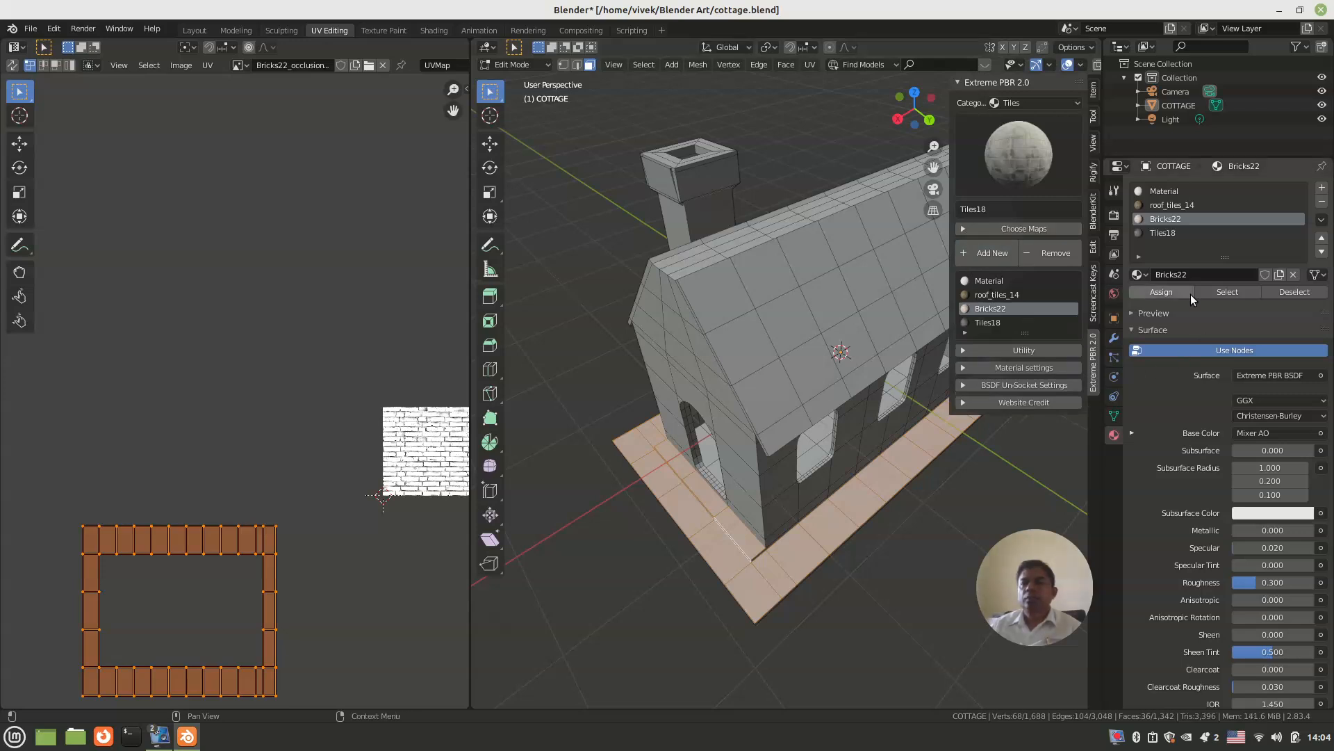
pyautogui.click(1163, 236)
pyautogui.click(1166, 292)
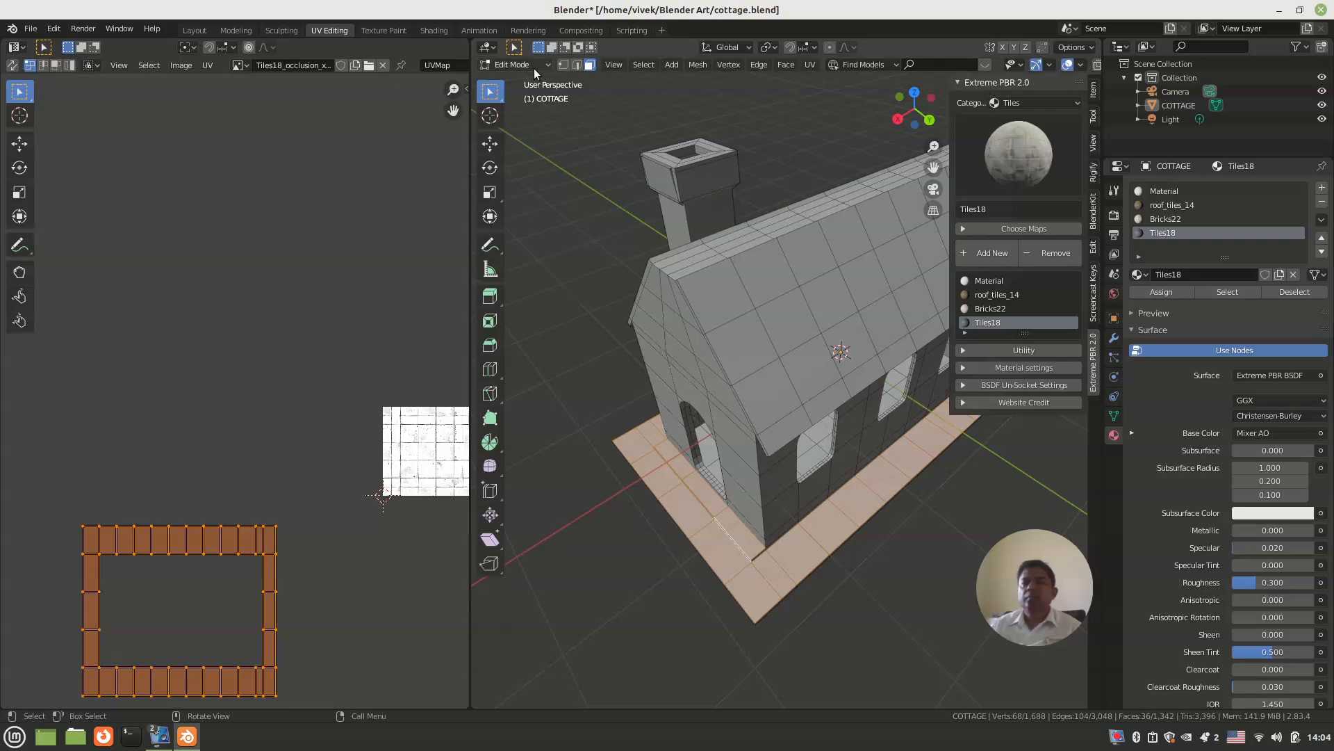
# Step: Enlarge the ledge's UV layout slightly and preview the cottage's materials in Object Mode
pyautogui.moveTo(585, 406); pyautogui.dragTo(626, 417, button='middle')
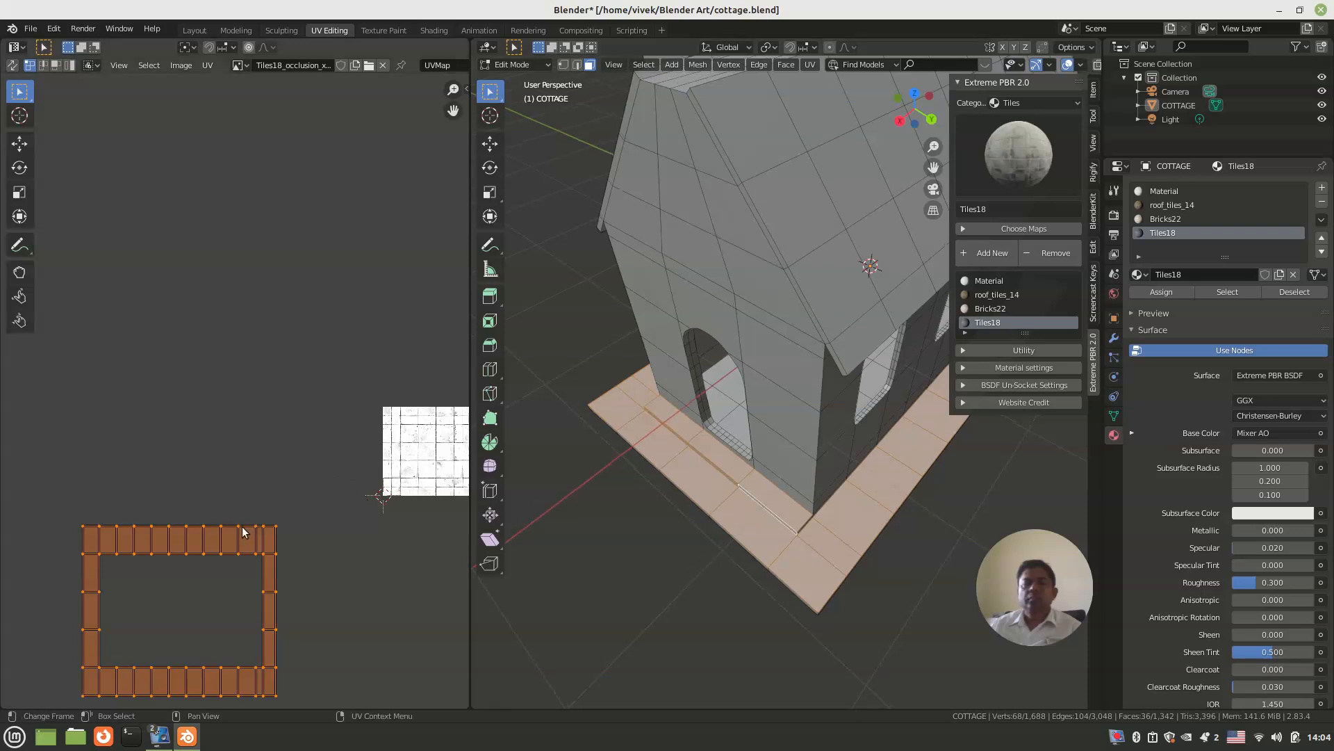
pyautogui.press('s')
pyautogui.click(236, 549)
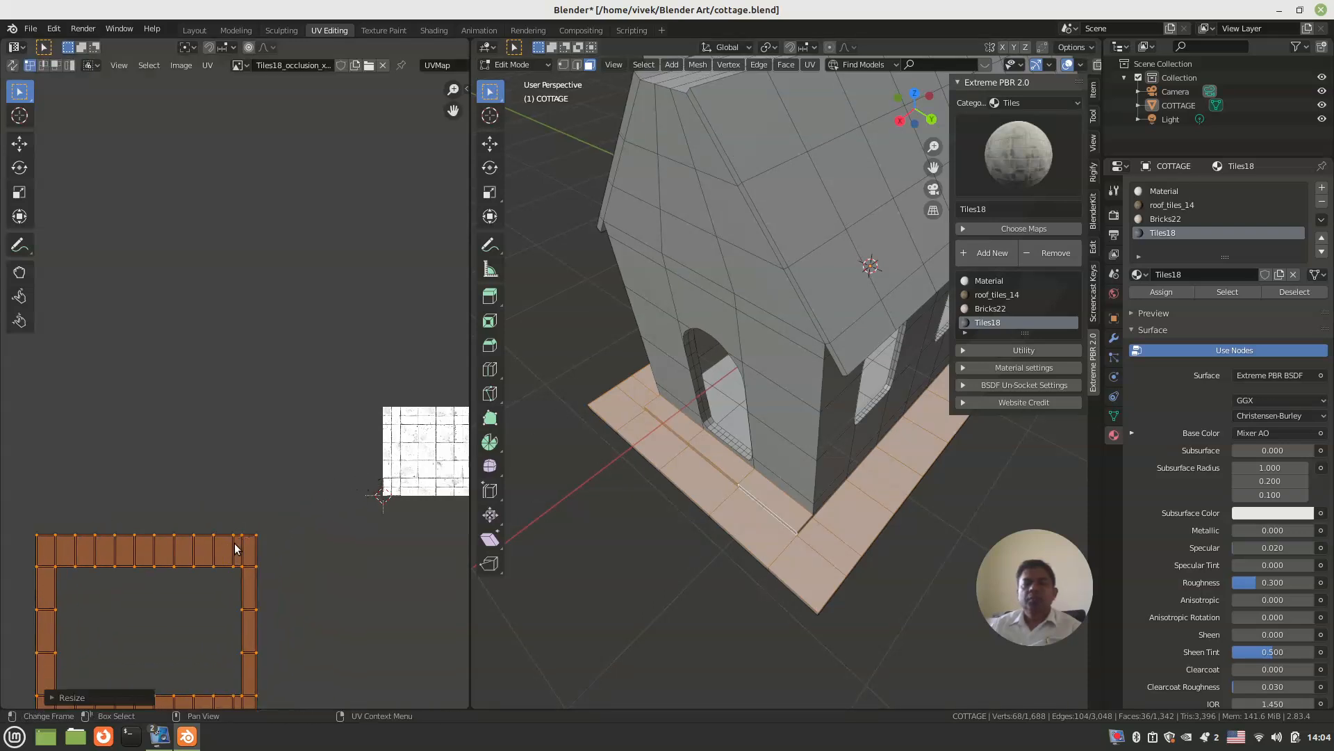
pyautogui.moveTo(556, 514); pyautogui.dragTo(588, 528, button='middle')
pyautogui.click(515, 64)
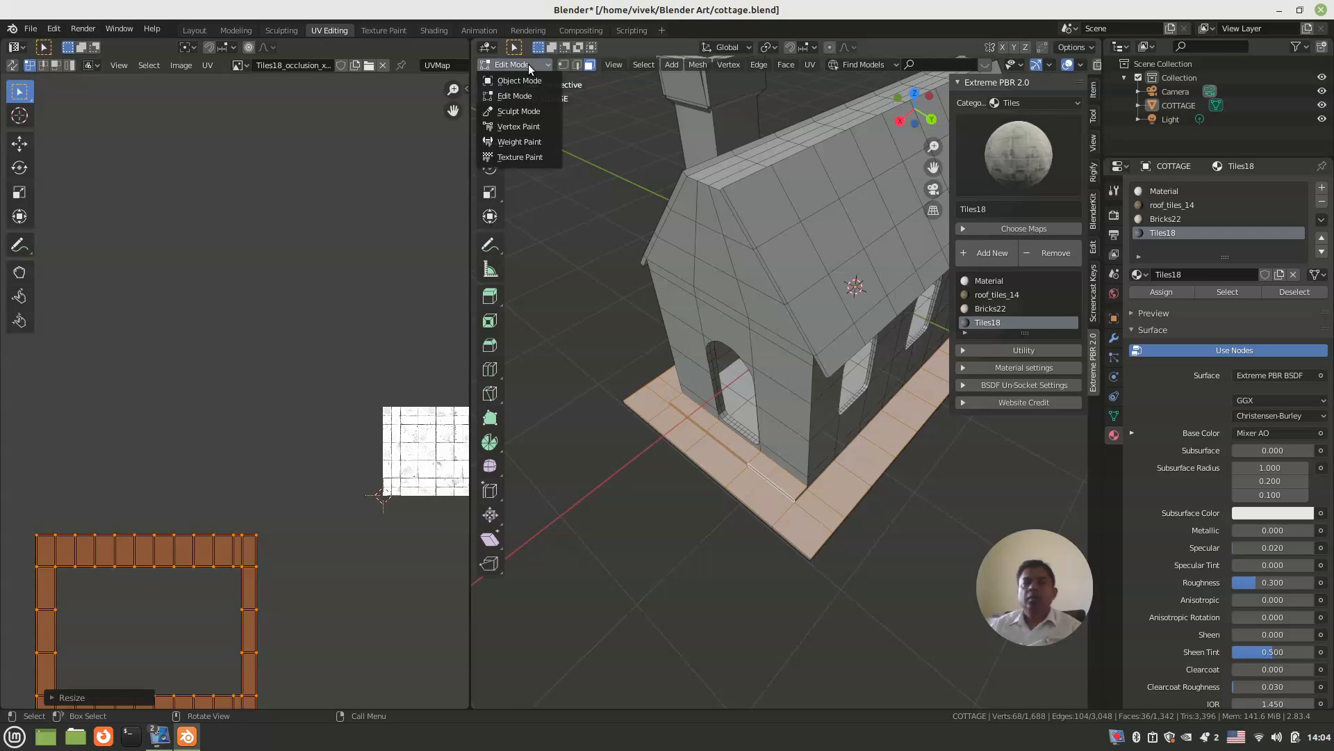
pyautogui.click(519, 78)
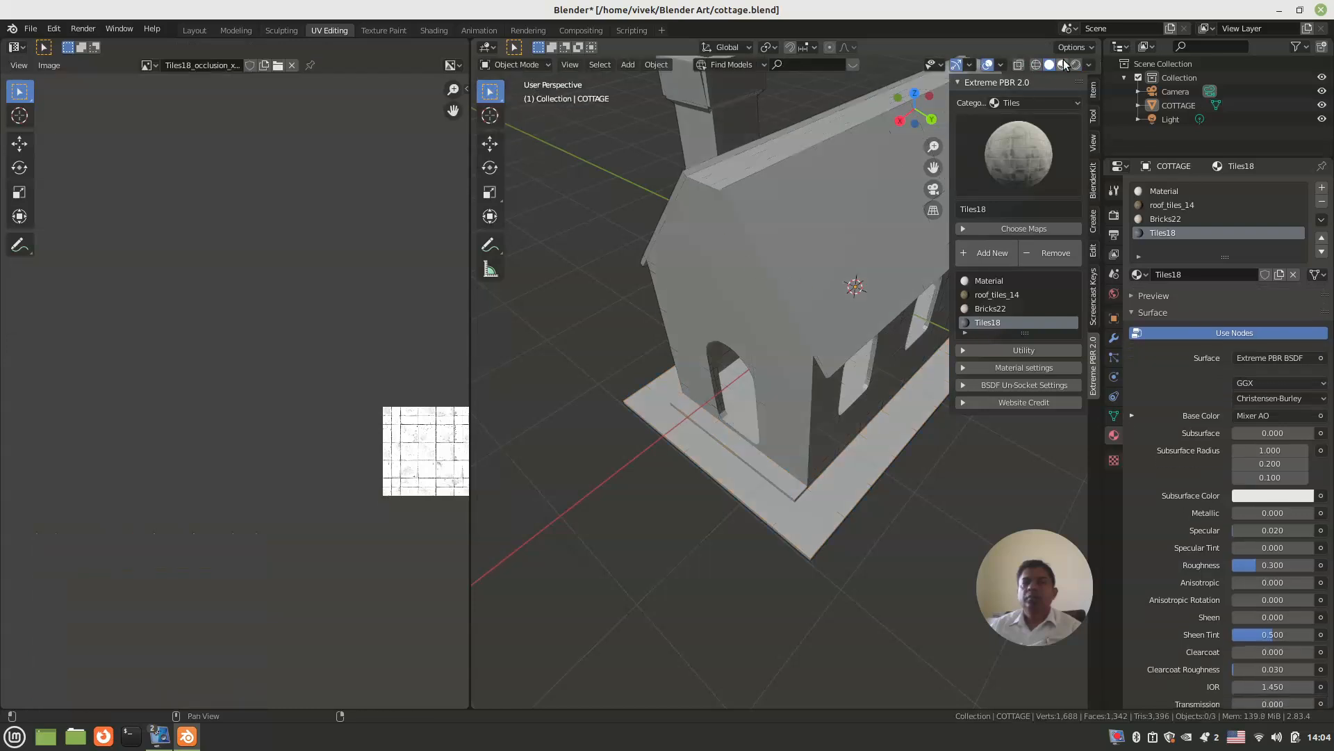
pyautogui.click(1062, 64)
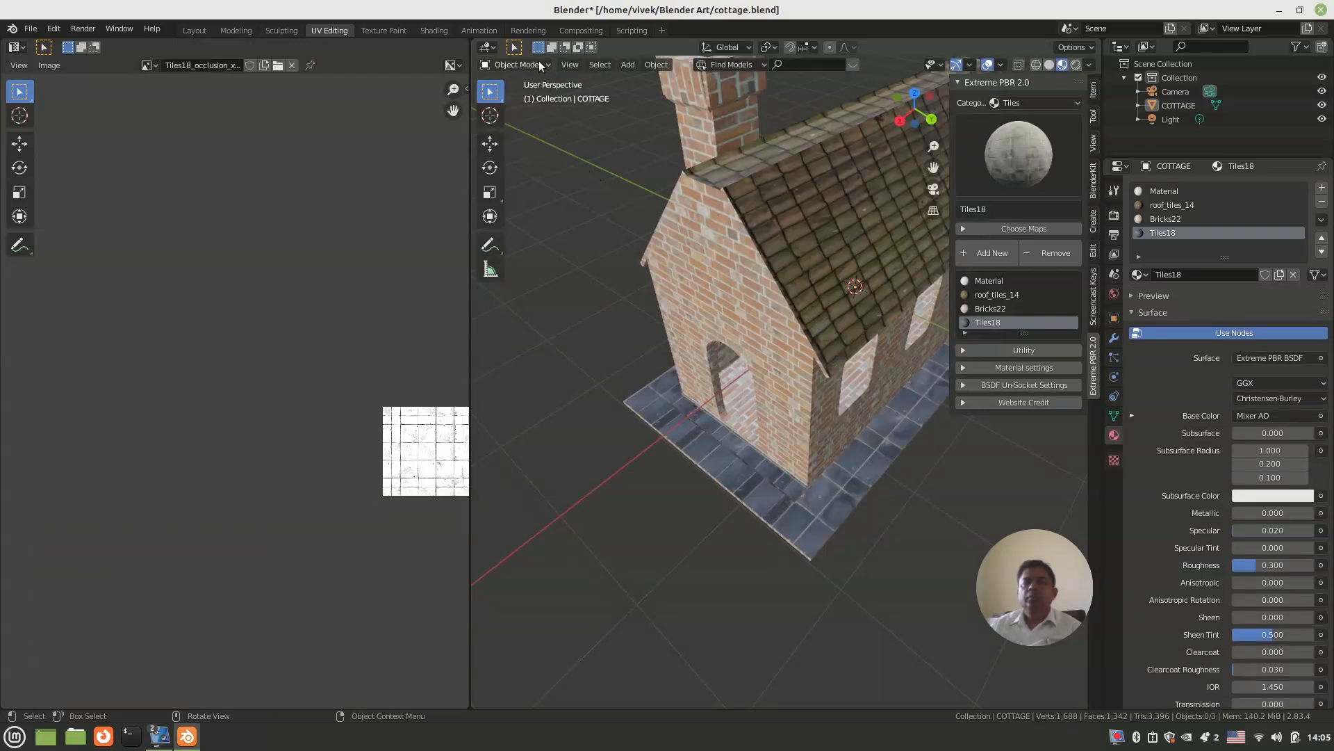
# Step: Return to Edit Mode and move the ledge's UV layout closer to the lower corner of the Tiles18 image
pyautogui.press('Tab')
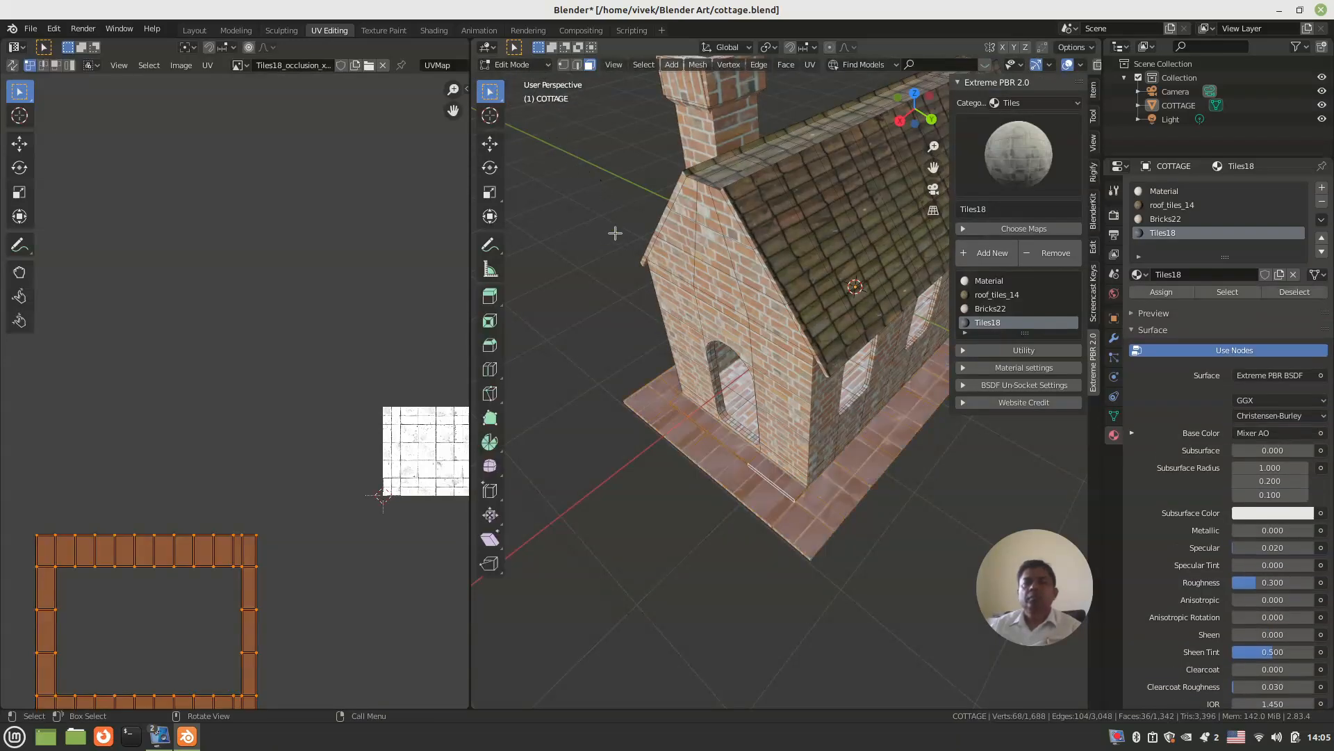
pyautogui.keyDown('shift'); pyautogui.moveTo(671, 408); pyautogui.dragTo(680, 325, button='middle'); pyautogui.keyUp('shift')
pyautogui.scroll(3, 681, 325)
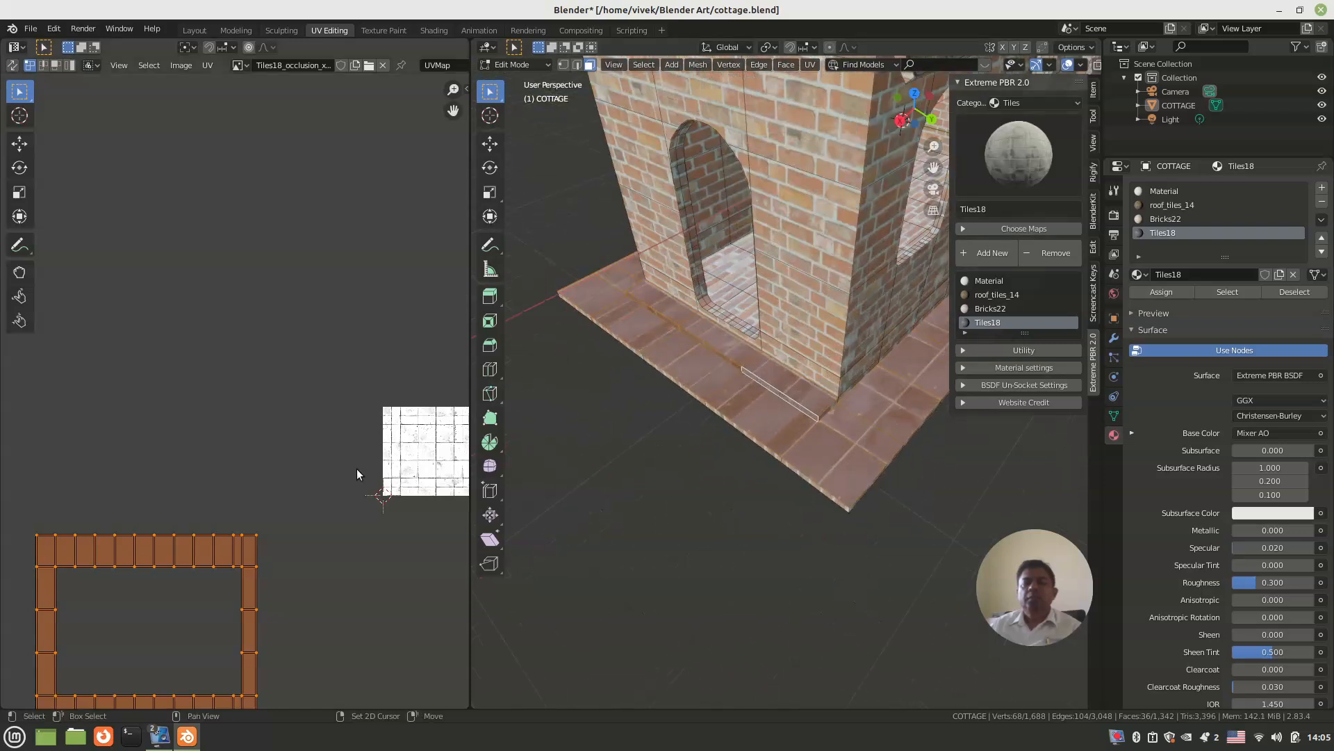
pyautogui.moveTo(378, 467); pyautogui.dragTo(350, 417, button='middle')
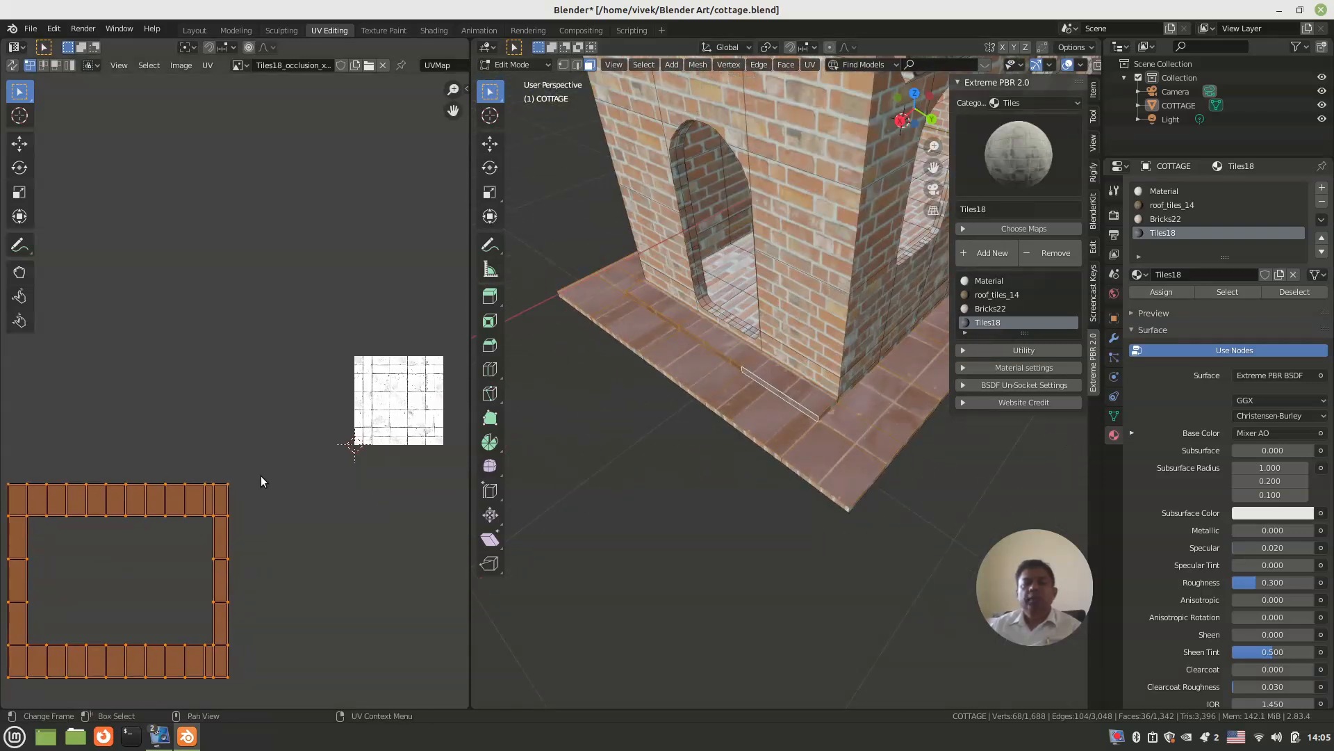
pyautogui.press('g')
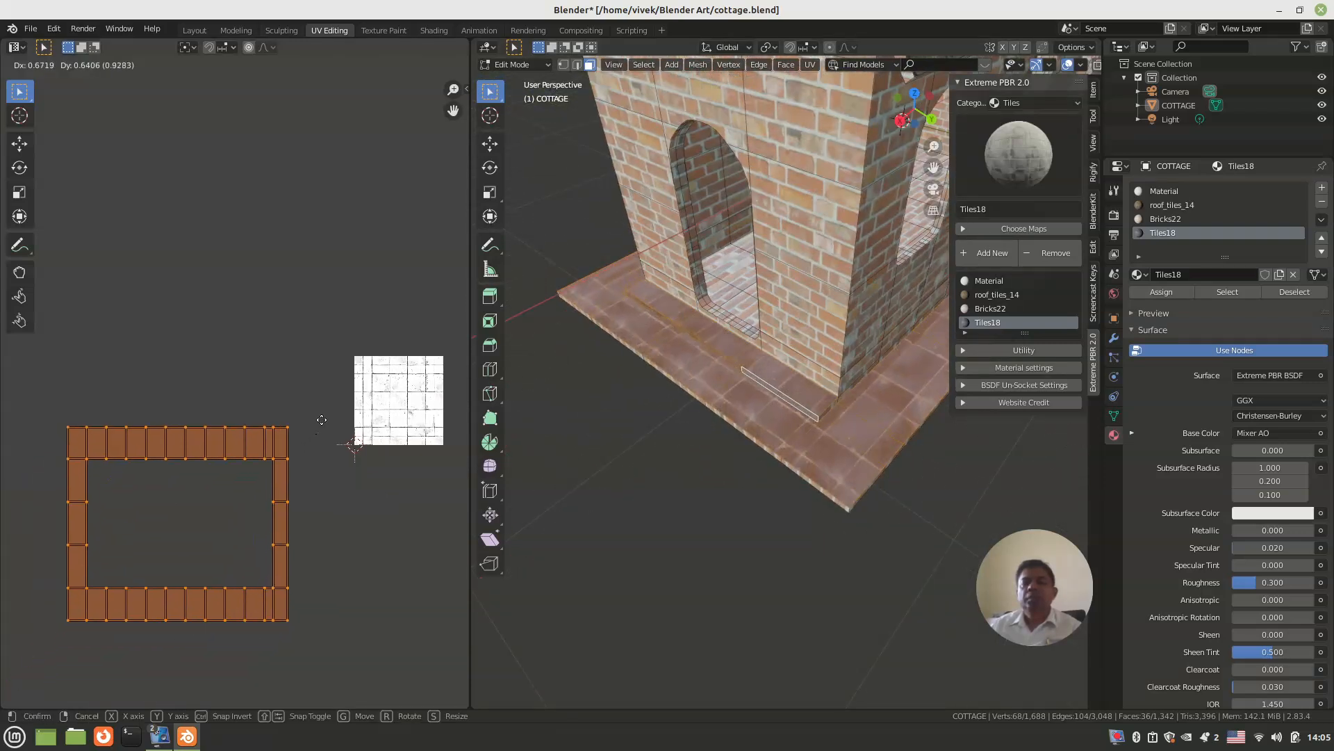
pyautogui.click(368, 451)
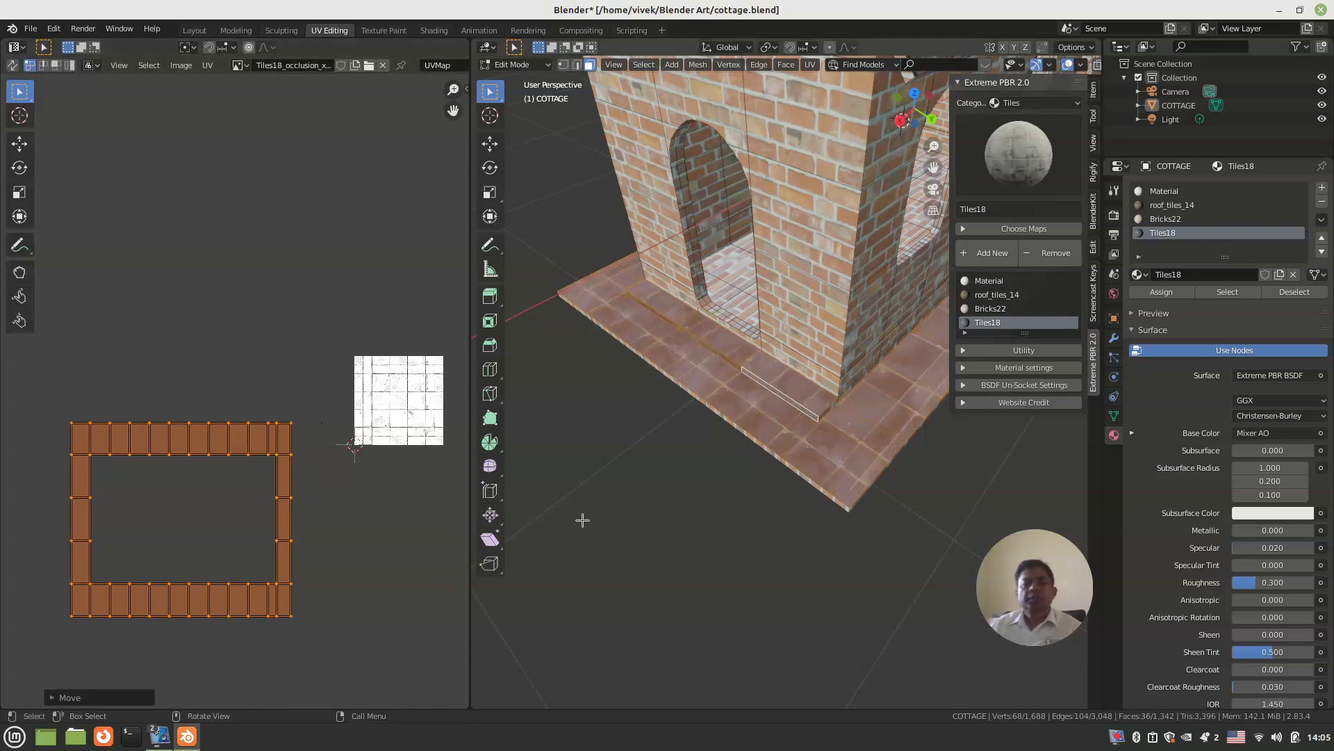
pyautogui.press('s')
pyautogui.press('x')
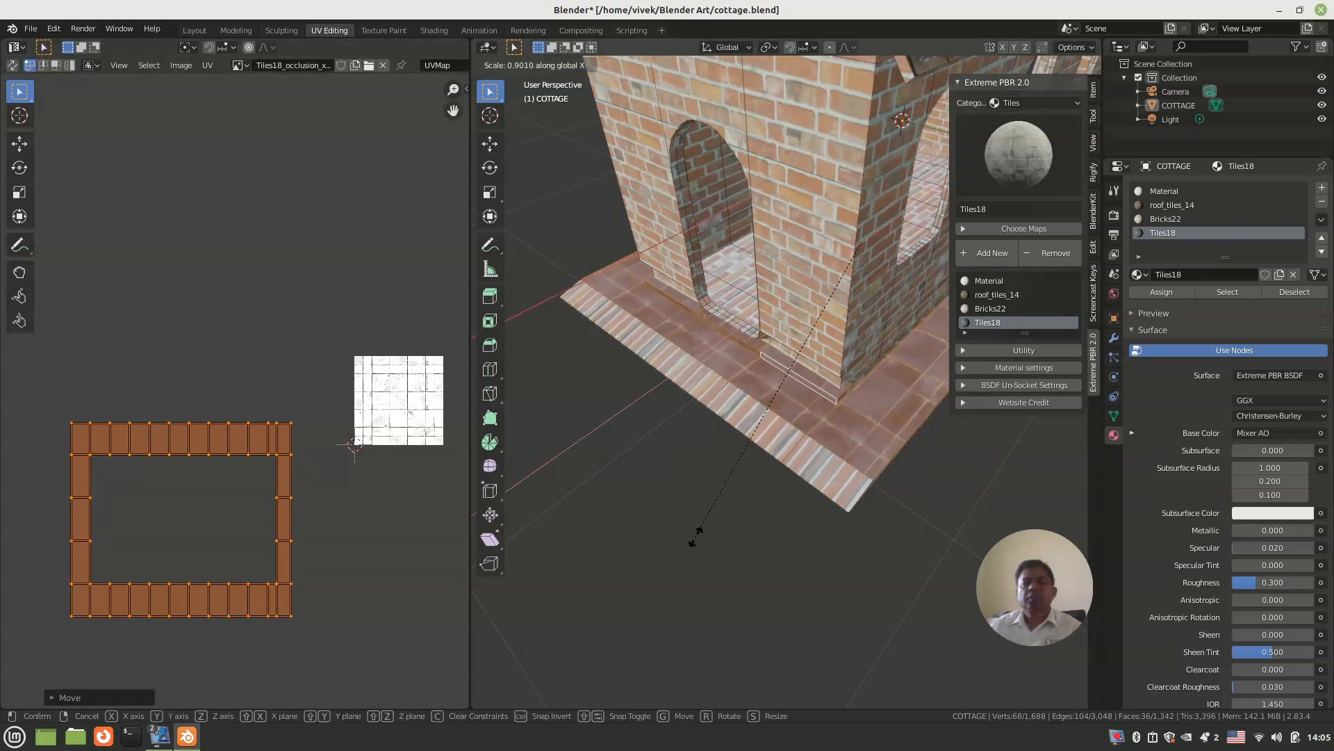
pyautogui.click(678, 537)
pyautogui.hotkey('ctrl', 'z')
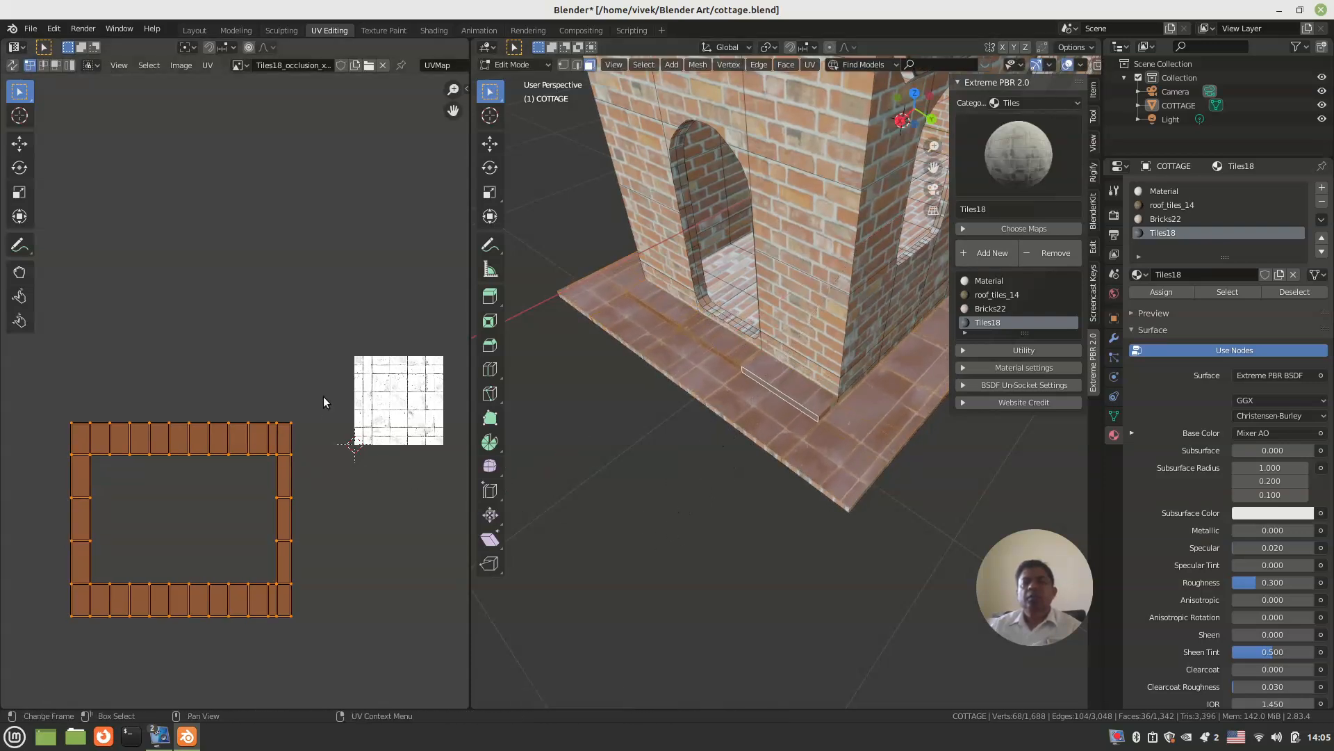
# Step: Resize the ledge's UV layout so it is slightly wider along X, shorter along Y and larger overall
pyautogui.moveTo(258, 355); pyautogui.dragTo(256, 345, button='middle')
pyautogui.press('s')
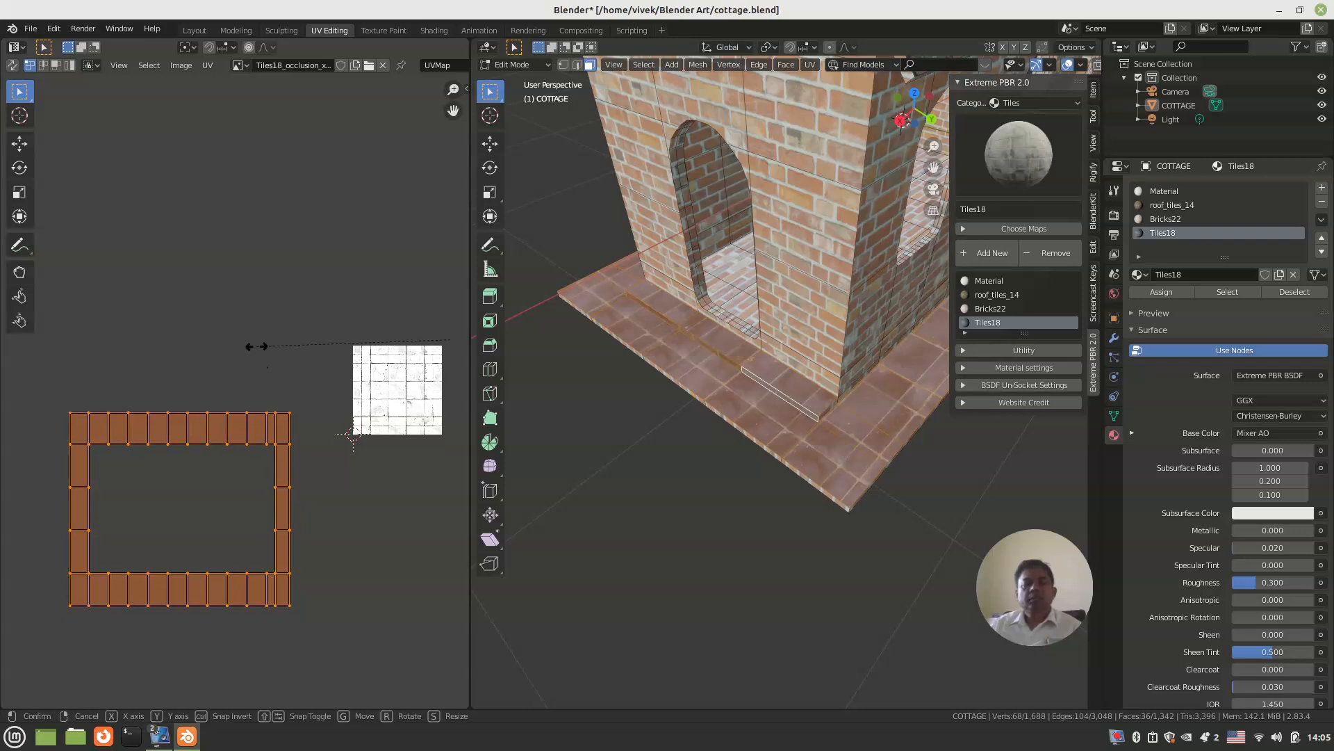
pyautogui.press('x')
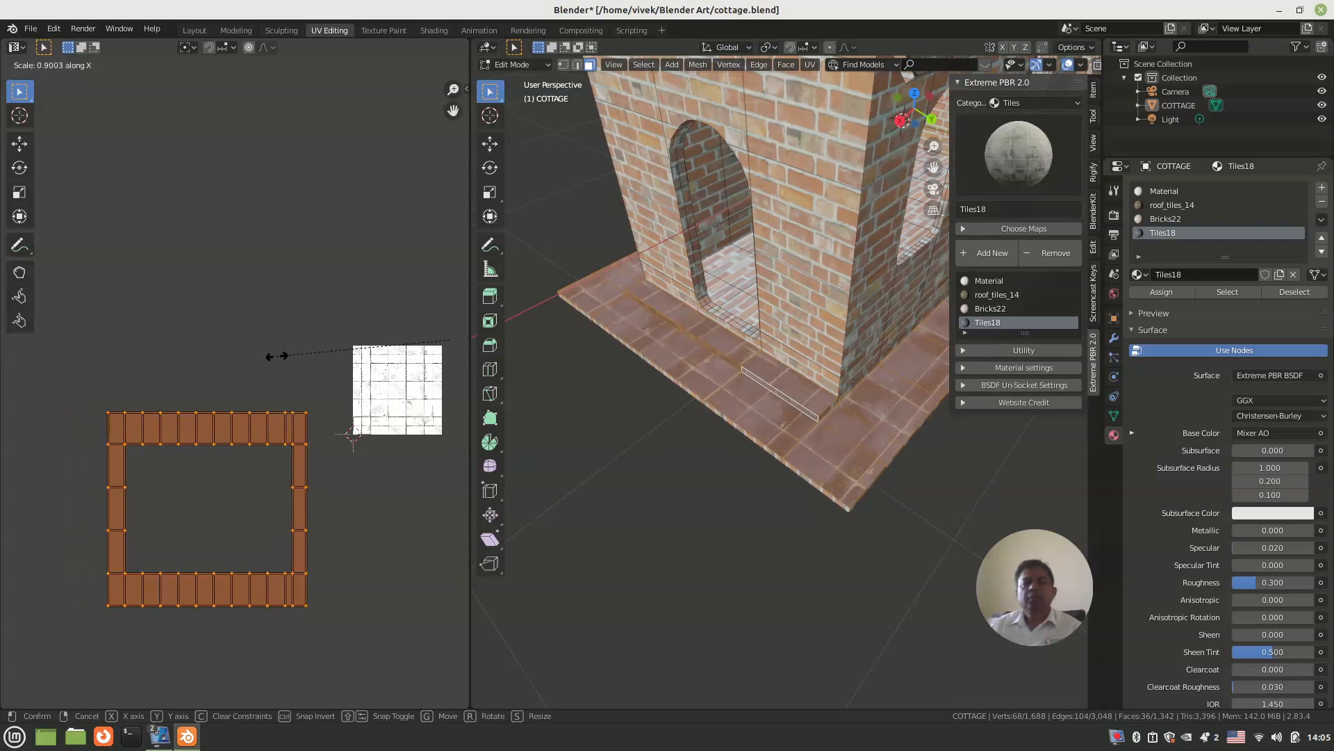
pyautogui.click(257, 368)
pyautogui.press('s')
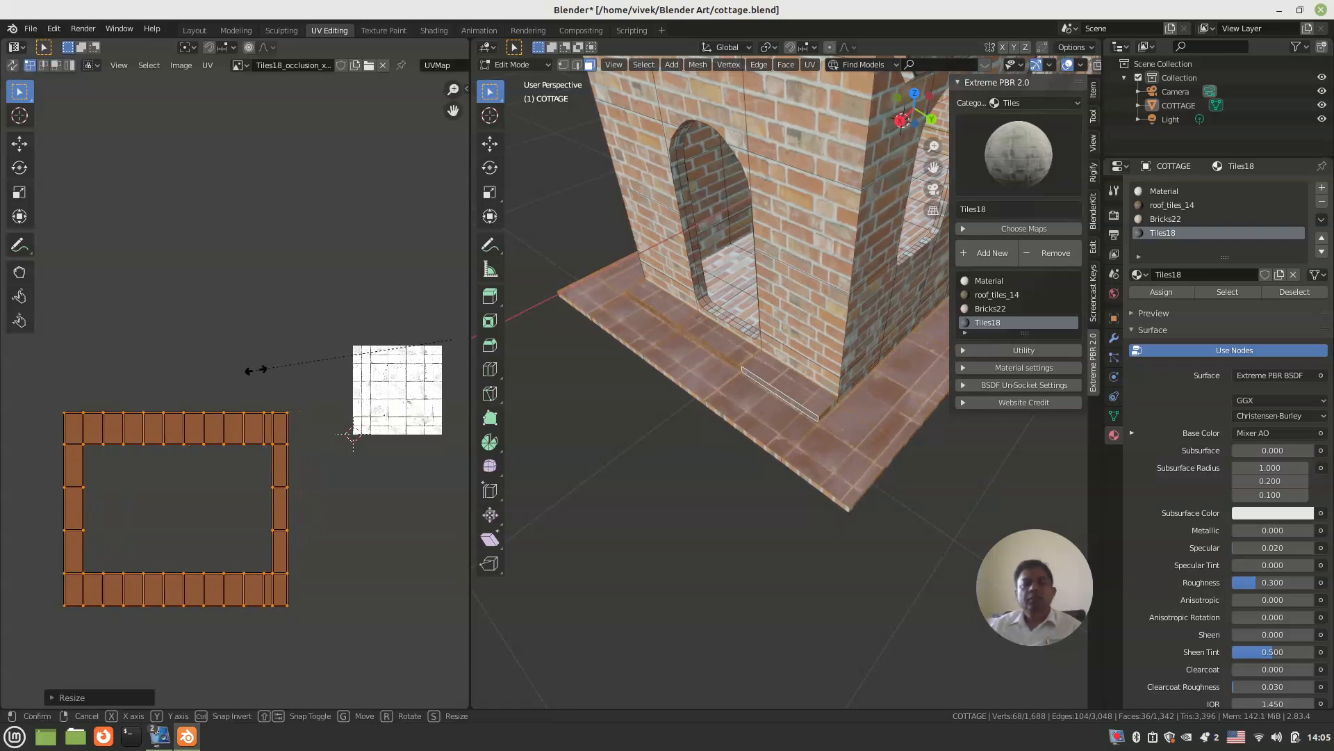
pyautogui.press('y')
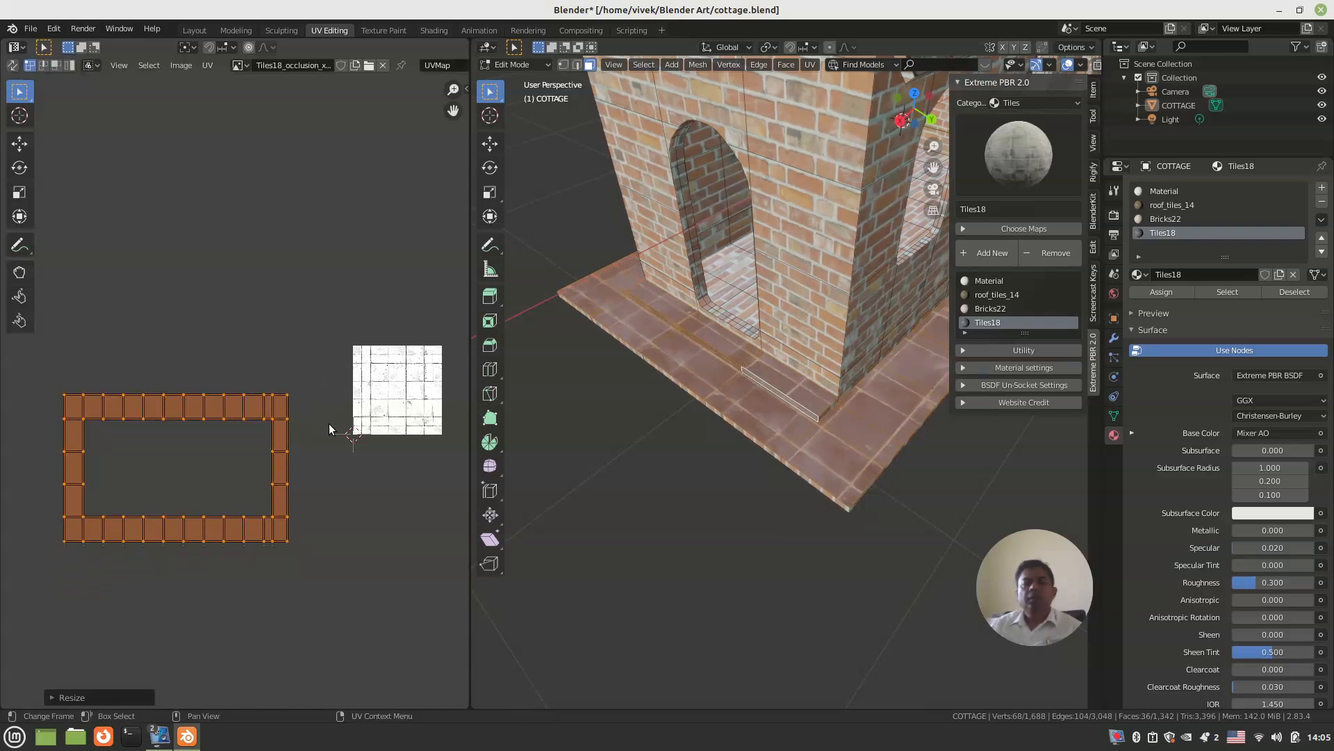
pyautogui.press('y')
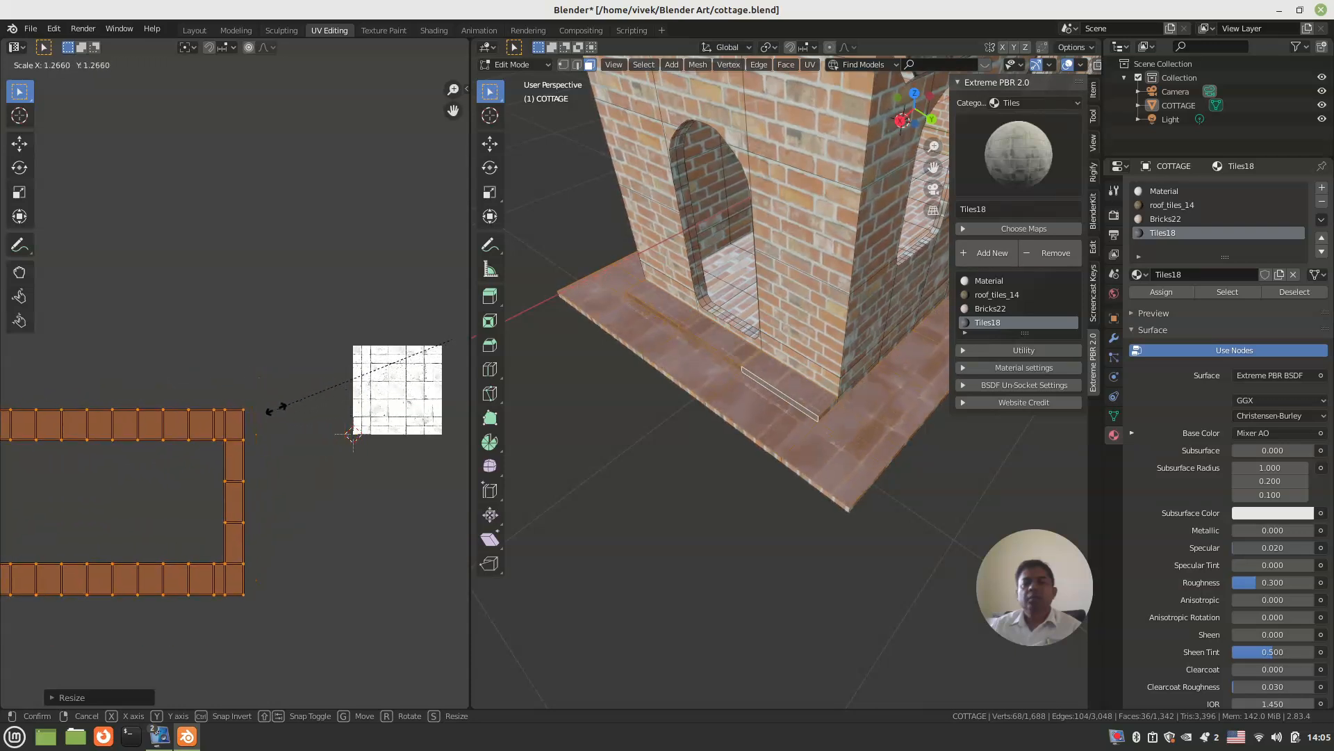
pyautogui.click(187, 411)
# Step: Scale the ledge's UV layout by about 0.76 along Y and check the tiling on the cottage in Object Mode
pyautogui.moveTo(234, 410); pyautogui.dragTo(295, 323, button='middle')
pyautogui.press('s')
pyautogui.press('y')
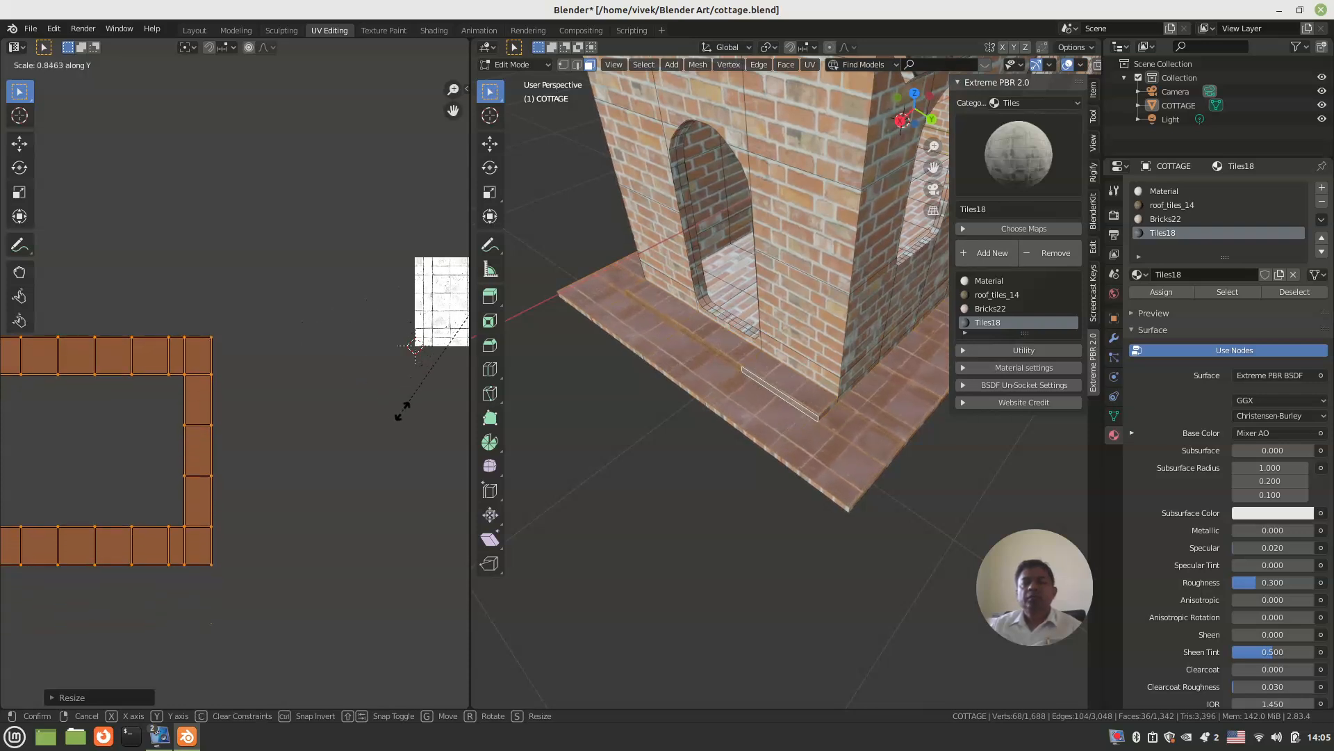
pyautogui.click(11, 421)
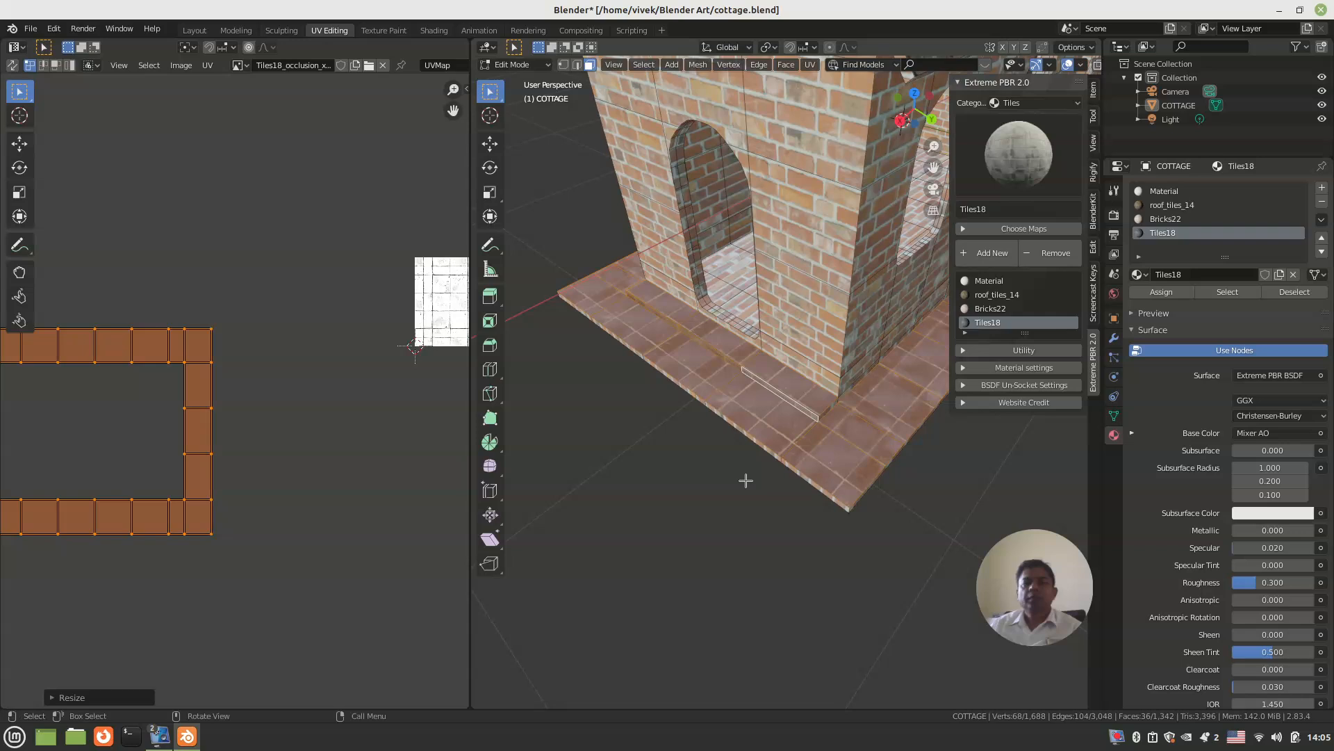
pyautogui.press('Tab')
pyautogui.scroll(-4, 704, 453)
pyautogui.moveTo(704, 453); pyautogui.dragTo(665, 430, button='middle')
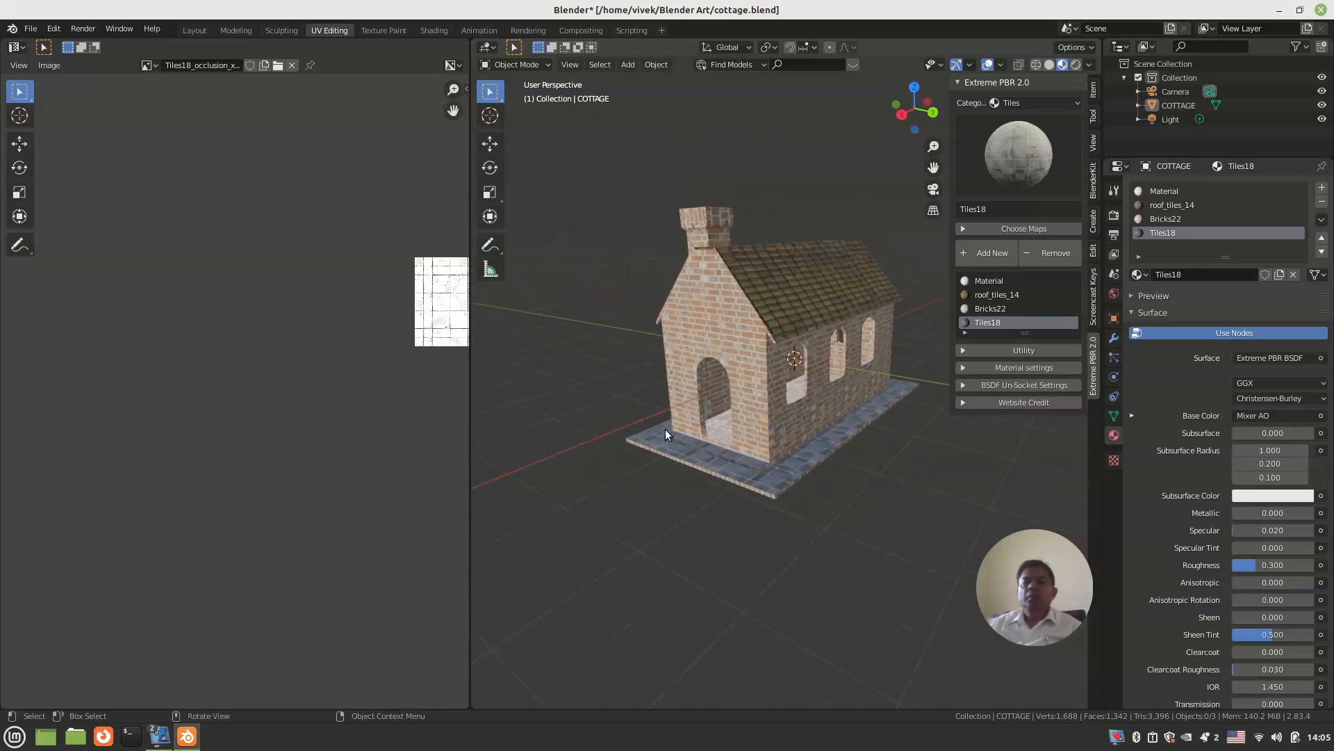
pyautogui.moveTo(667, 347); pyautogui.dragTo(777, 387, button='middle')
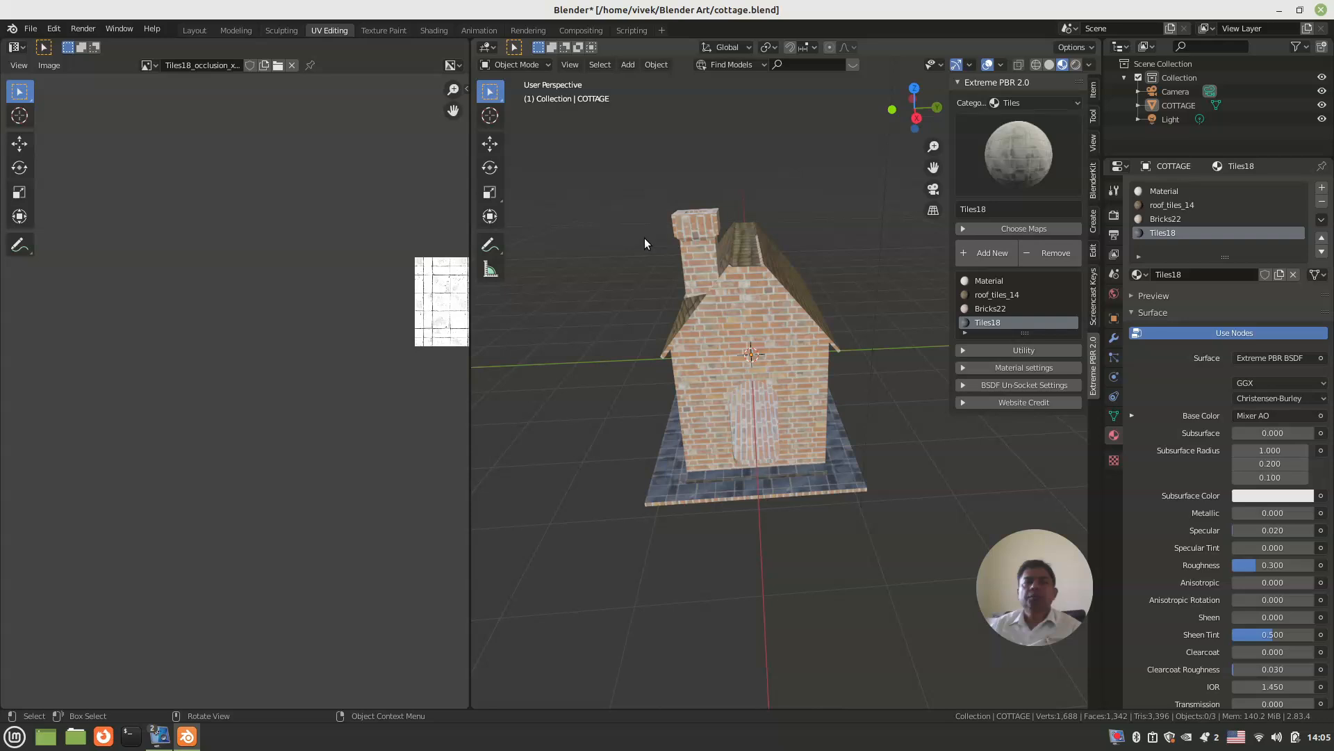
pyautogui.moveTo(615, 305); pyautogui.dragTo(670, 307, button='middle')
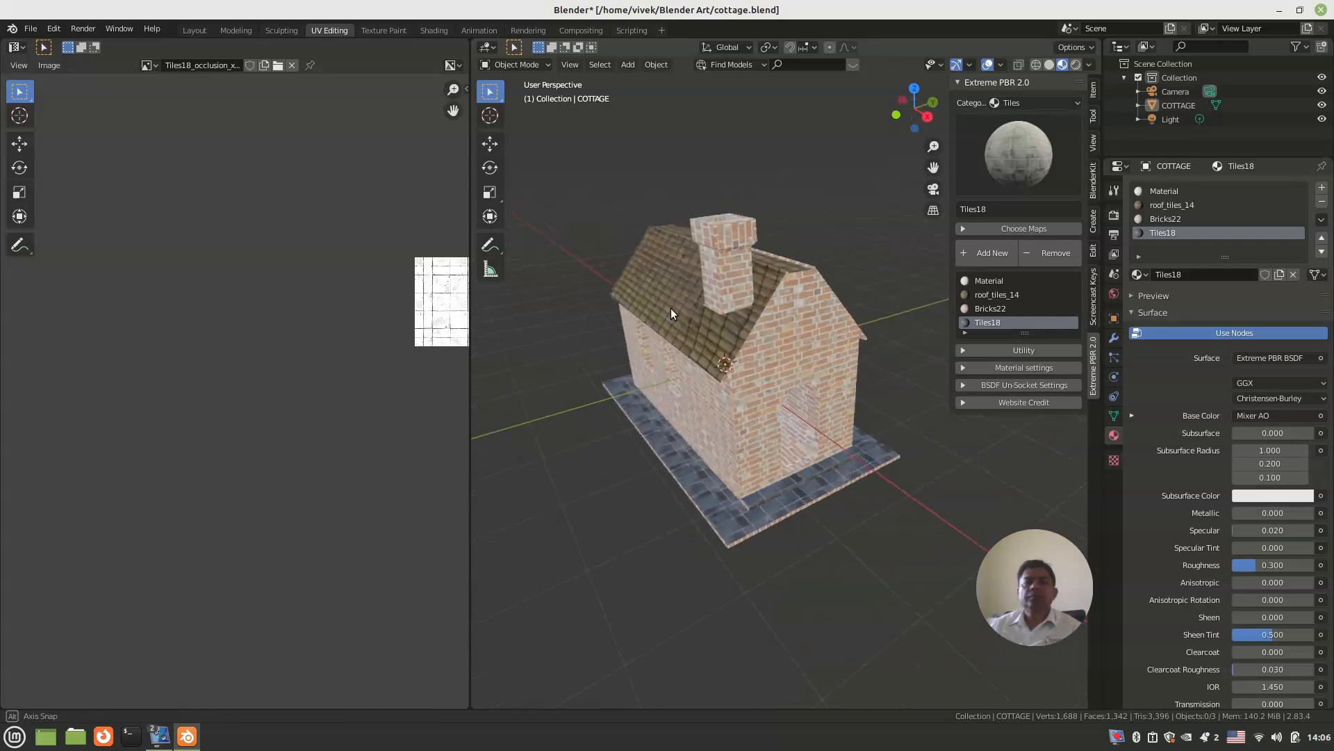
# Step: In the Layout workspace, add a lengthwise loop cut to the chimney-side ledge, slid toward its outer edge, and select one outer edge segment
pyautogui.click(189, 29)
pyautogui.moveTo(507, 347); pyautogui.dragTo(577, 417, button='middle')
pyautogui.press('Tab')
pyautogui.scroll(5, 610, 420)
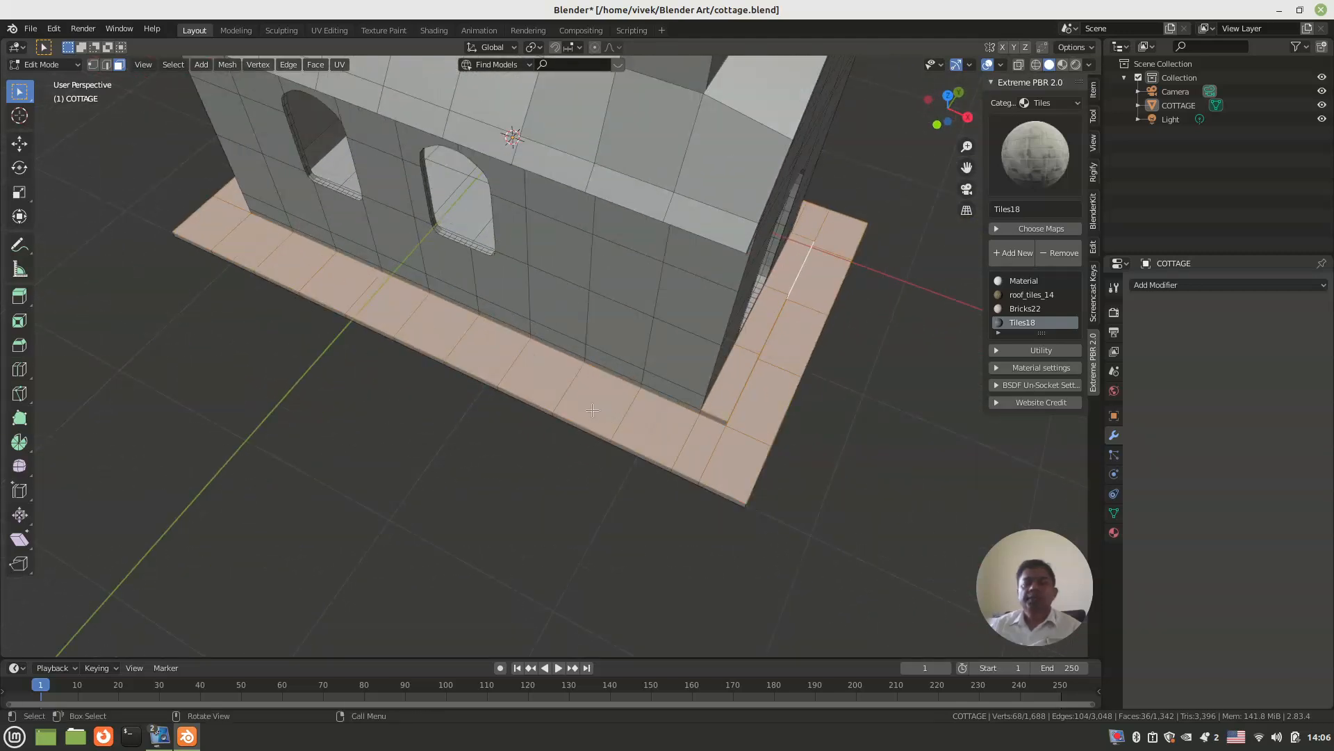
pyautogui.hotkey('ctrl', 'r')
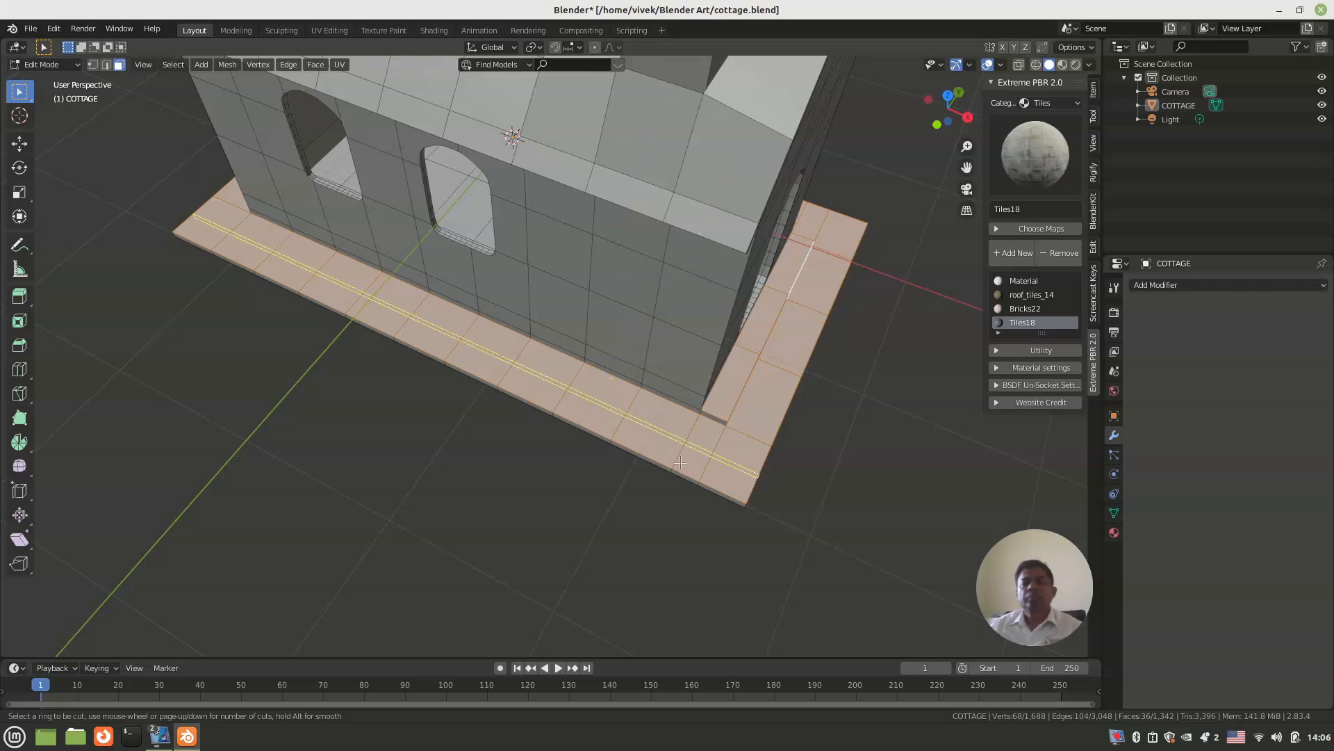
pyautogui.click(680, 463)
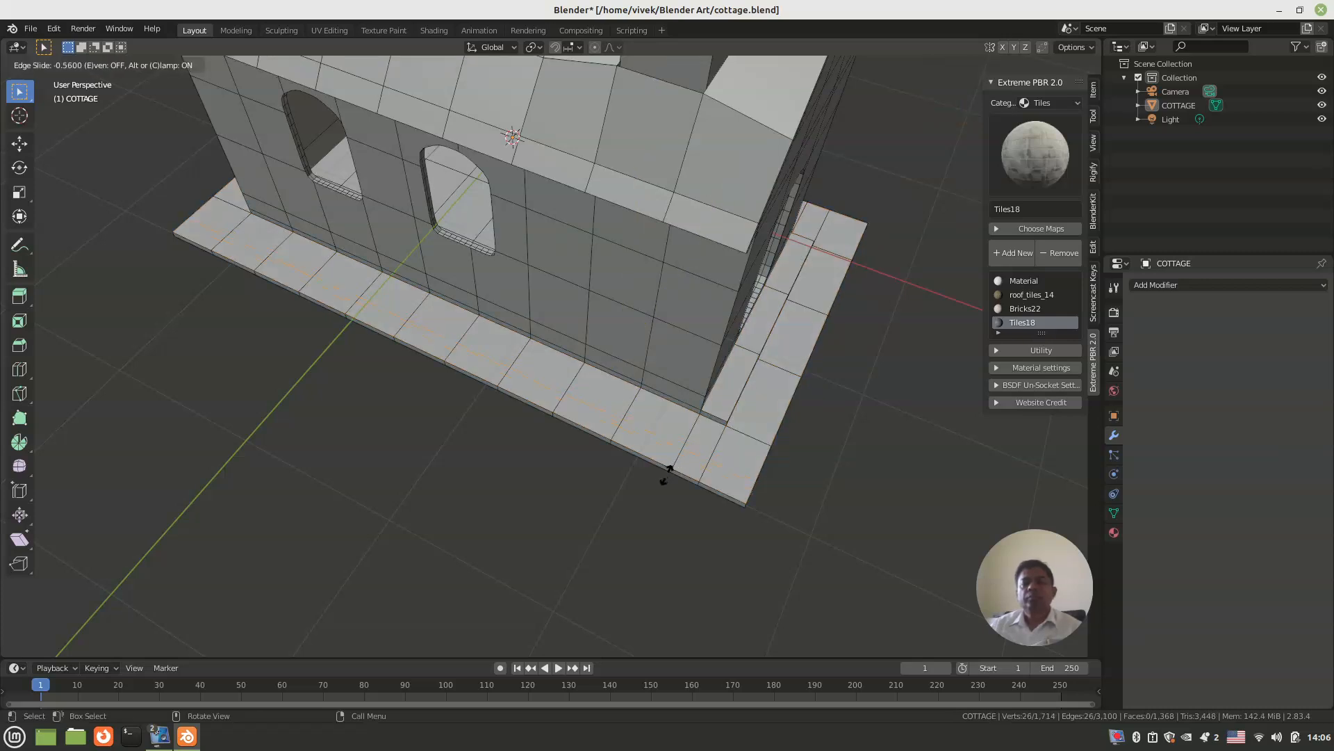
pyautogui.click(664, 478)
pyautogui.click(678, 475)
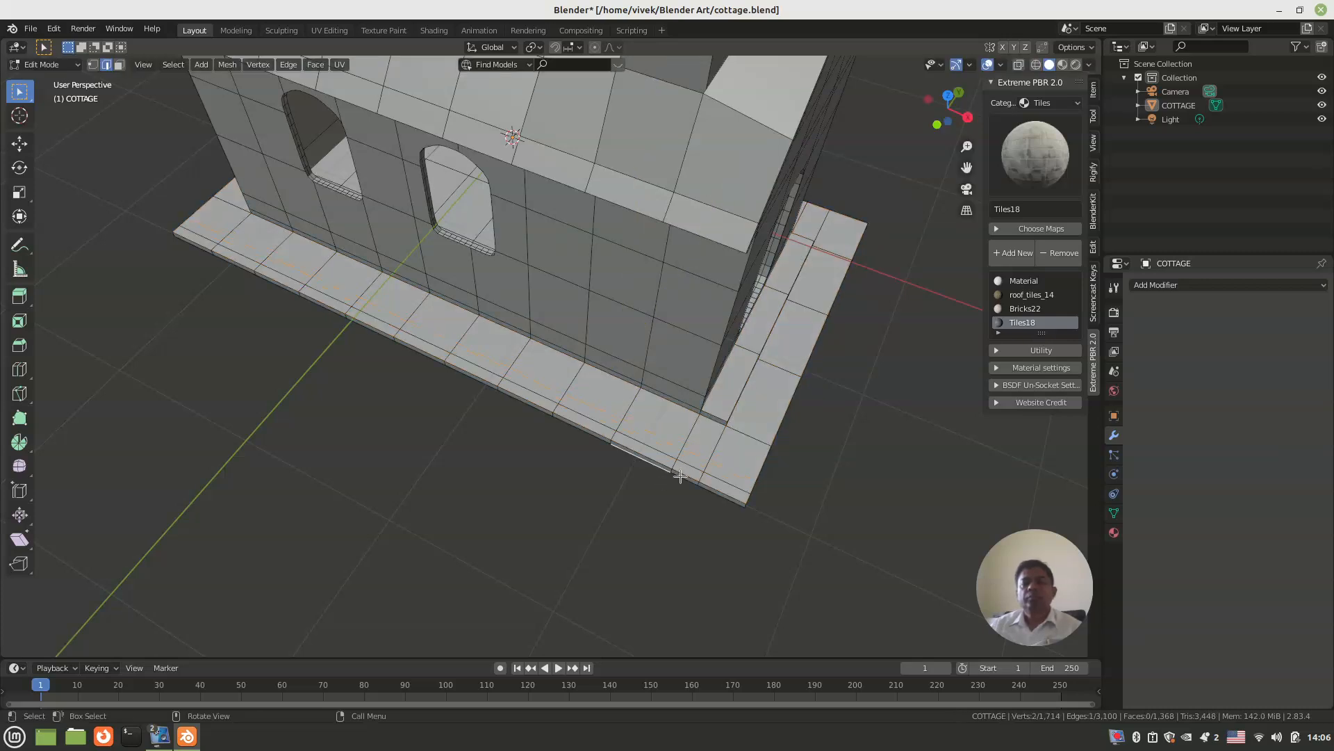
# Step: Add lengthwise loop cuts to the doorway-end ledge and the three-window-side ledge, each slid about 0.6 to 0.67 toward the outer edge
pyautogui.hotkey('ctrl', 'r')
pyautogui.click(753, 436)
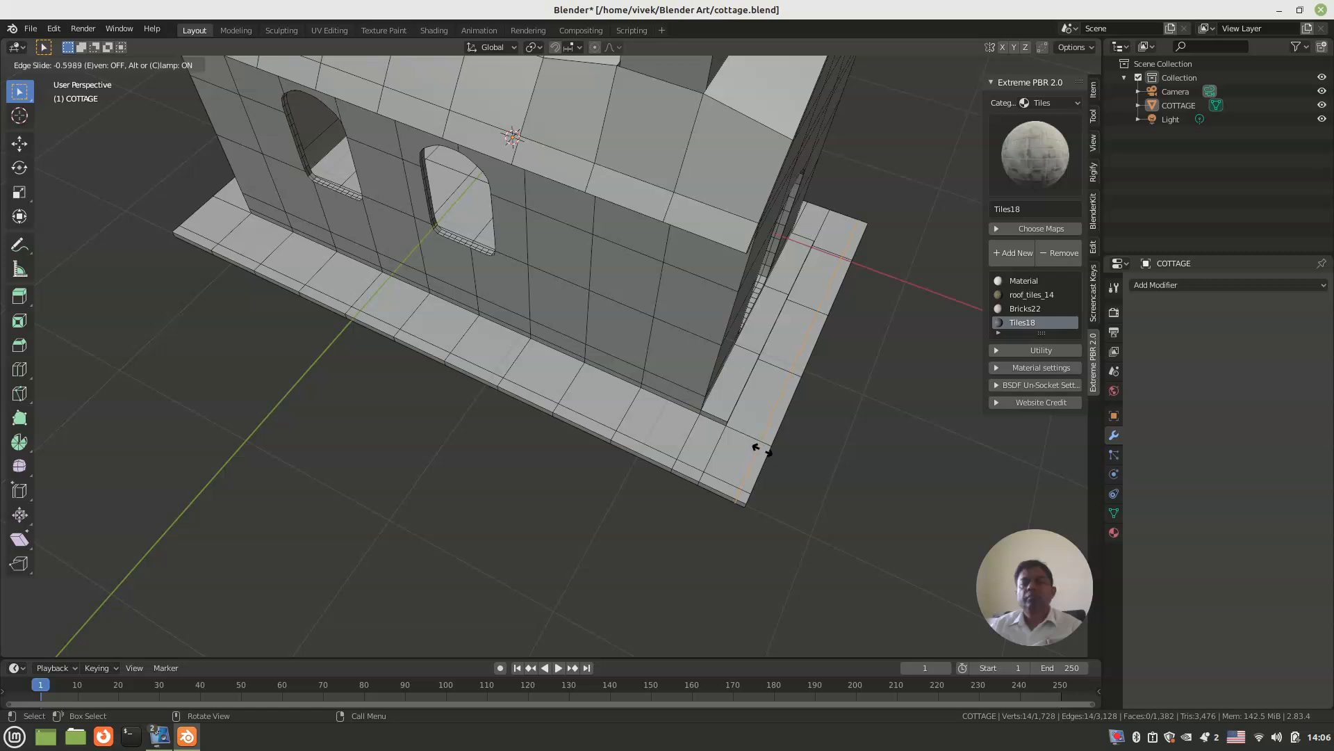
pyautogui.click(761, 450)
pyautogui.moveTo(761, 450); pyautogui.dragTo(522, 430, button='middle')
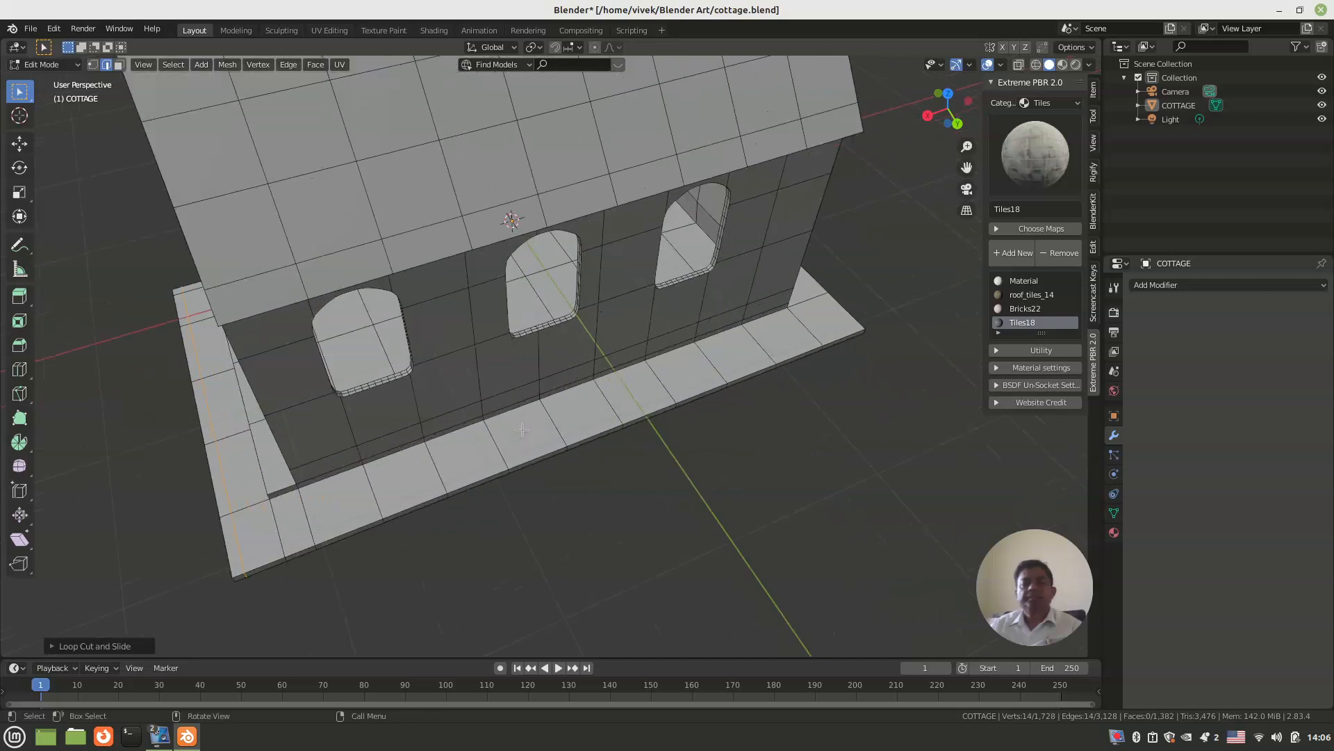
pyautogui.hotkey('ctrl', 'r')
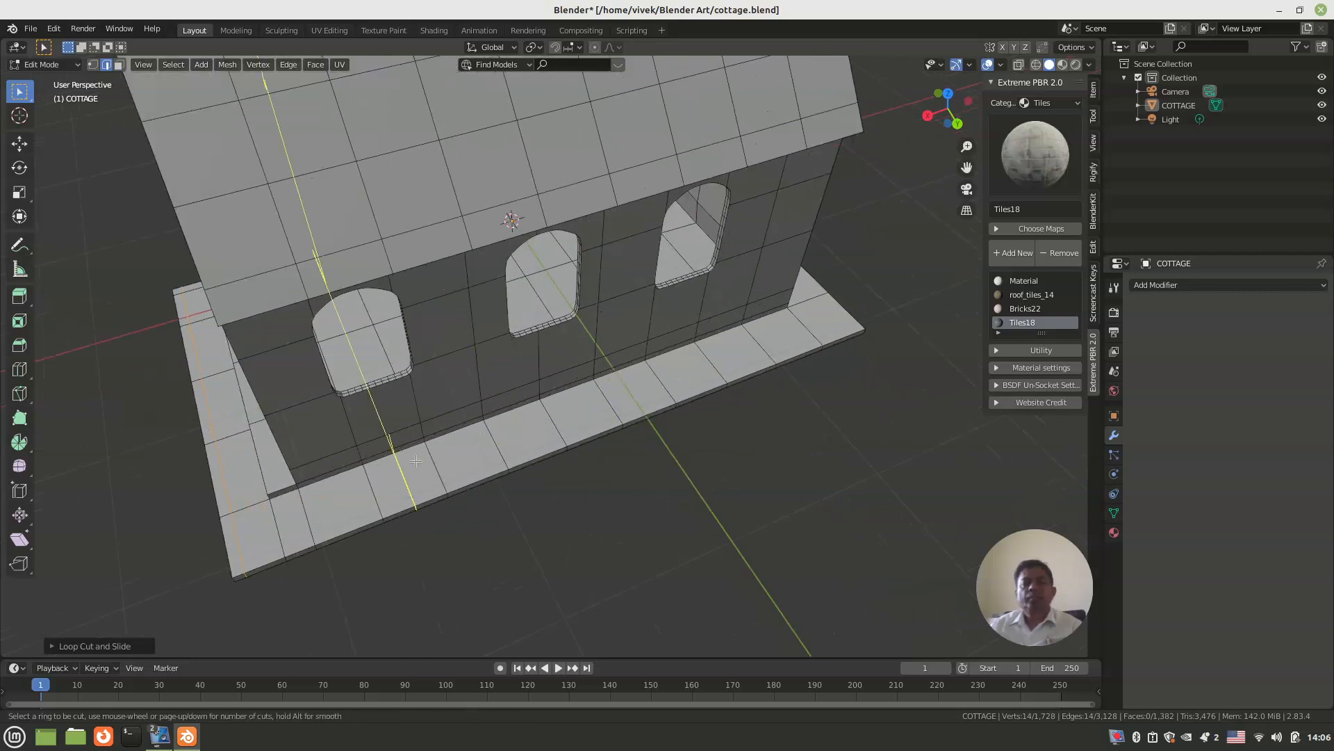
pyautogui.click(446, 463)
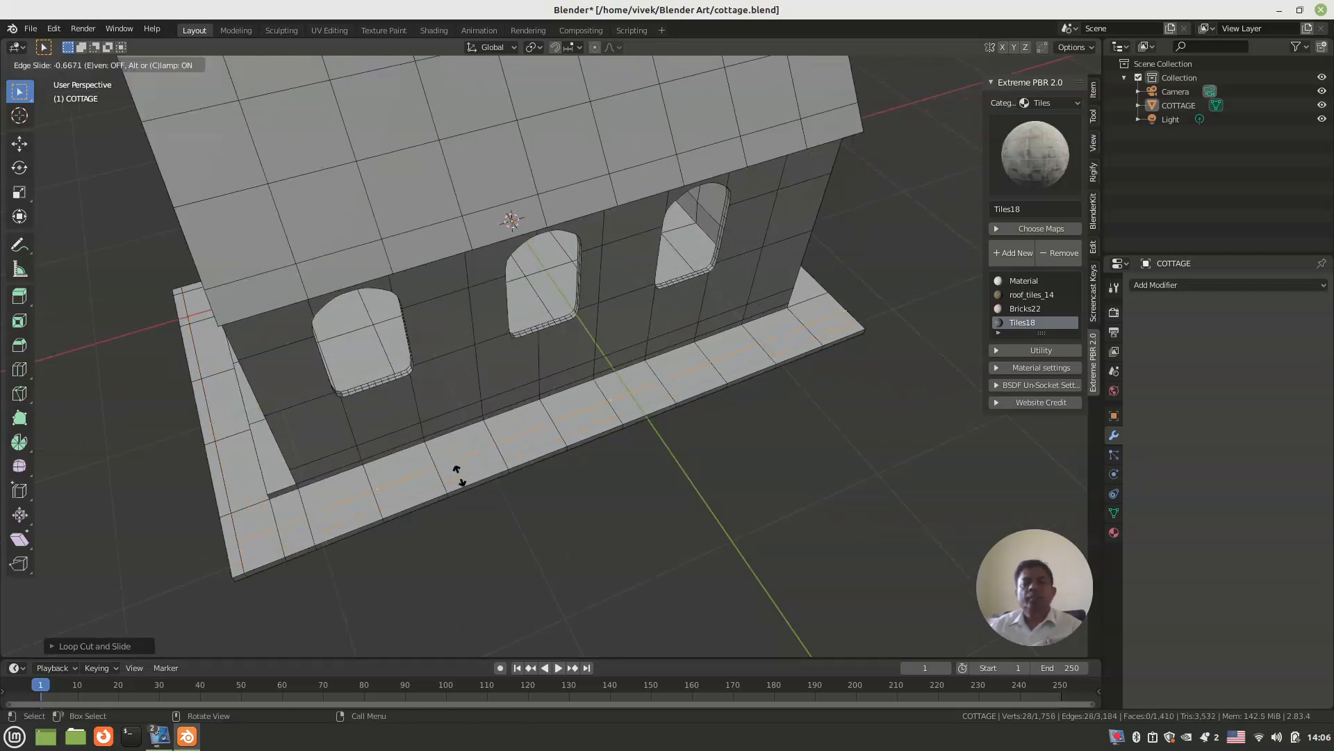
pyautogui.click(458, 476)
pyautogui.click(635, 503)
# Step: Add a lengthwise loop cut to the rear gable-end ledge, slid about 0.69 toward its outer edge
pyautogui.scroll(-1, 673, 464)
pyautogui.moveTo(673, 464); pyautogui.dragTo(502, 442, button='middle')
pyautogui.scroll(1, 531, 459)
pyautogui.hotkey('ctrl', 'r')
pyautogui.click(505, 470)
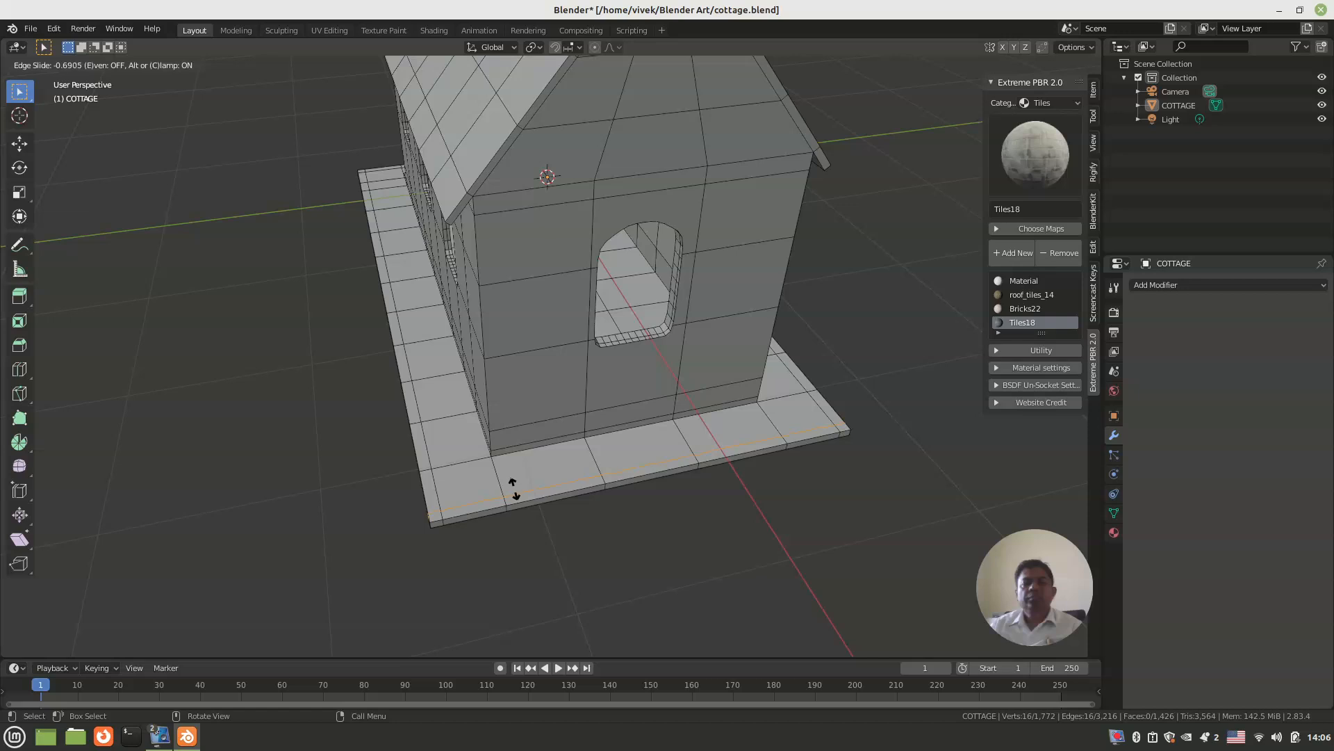
pyautogui.click(514, 486)
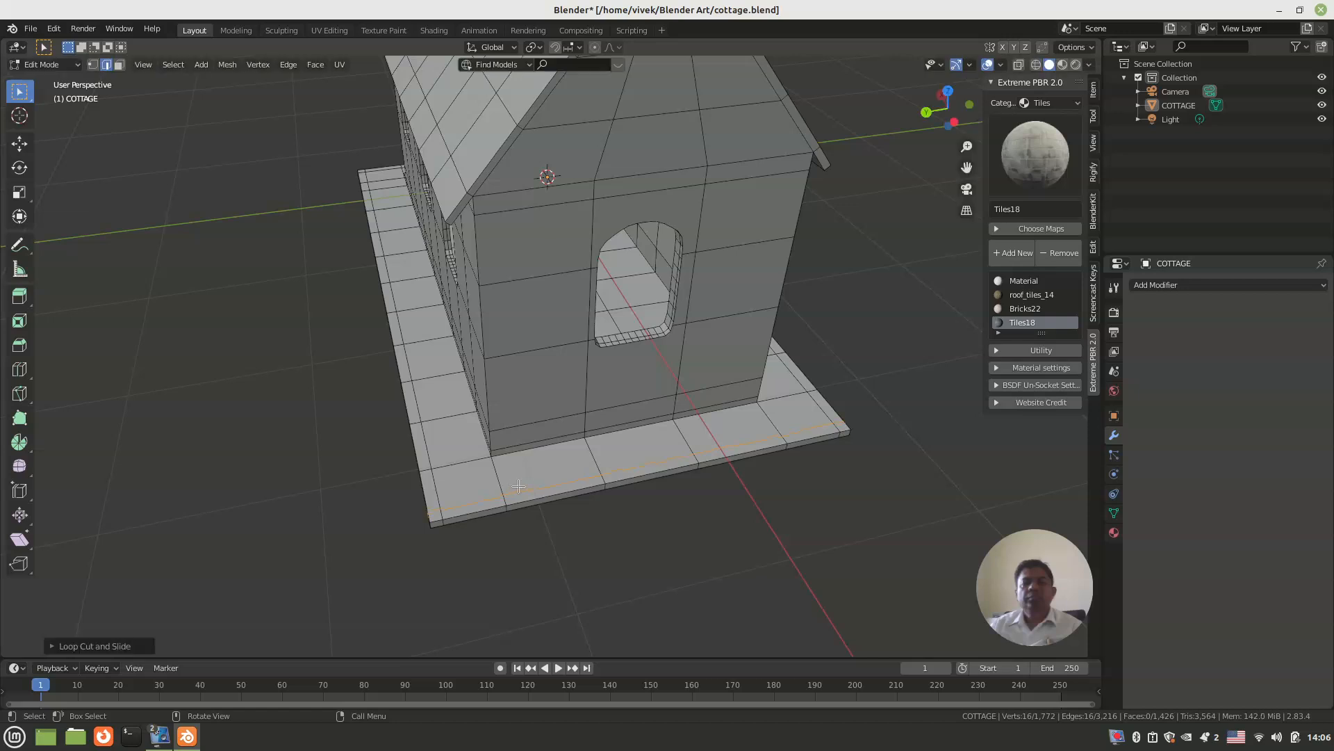
# Step: In face select mode, select the narrow outer faces of the chimney-side ledge from its middle around the doorway-end corner
pyautogui.click(569, 521)
pyautogui.moveTo(569, 521); pyautogui.dragTo(586, 361, button='middle')
pyautogui.scroll(5, 577, 369)
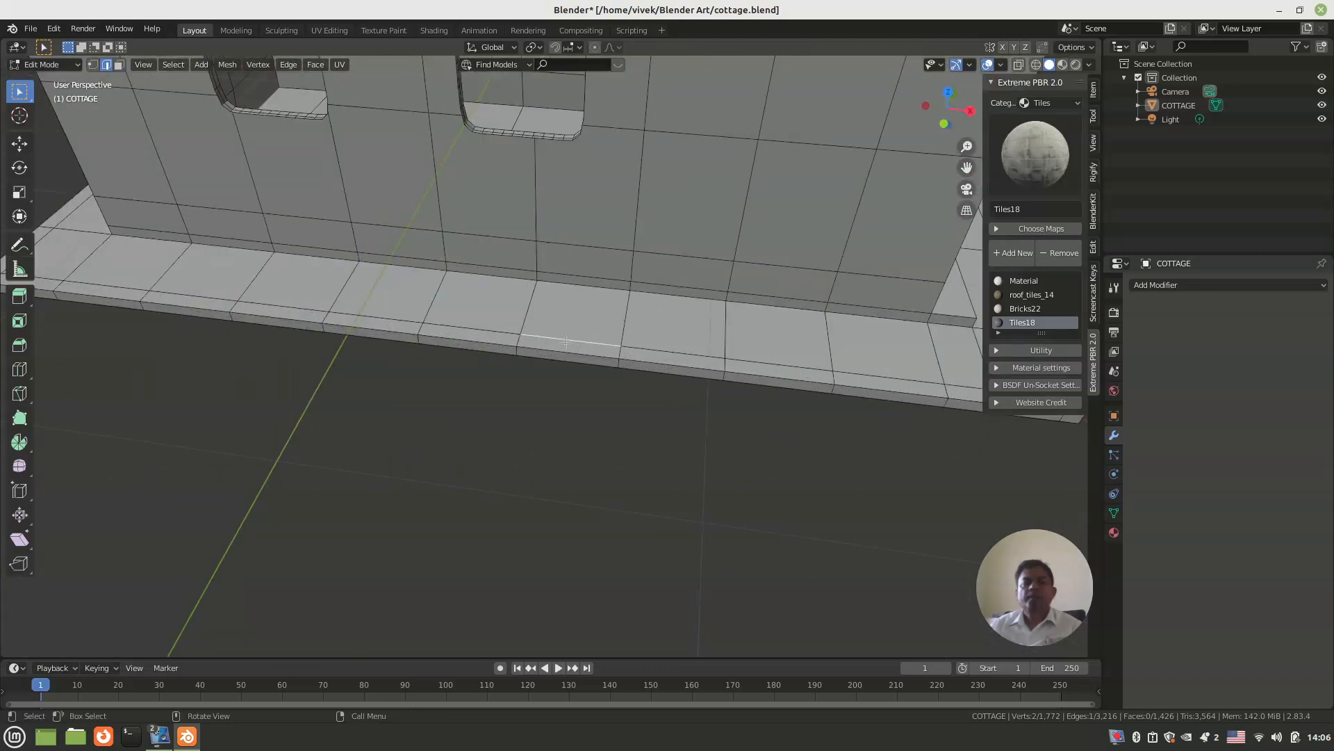
pyautogui.press('3')
pyautogui.click(566, 345)
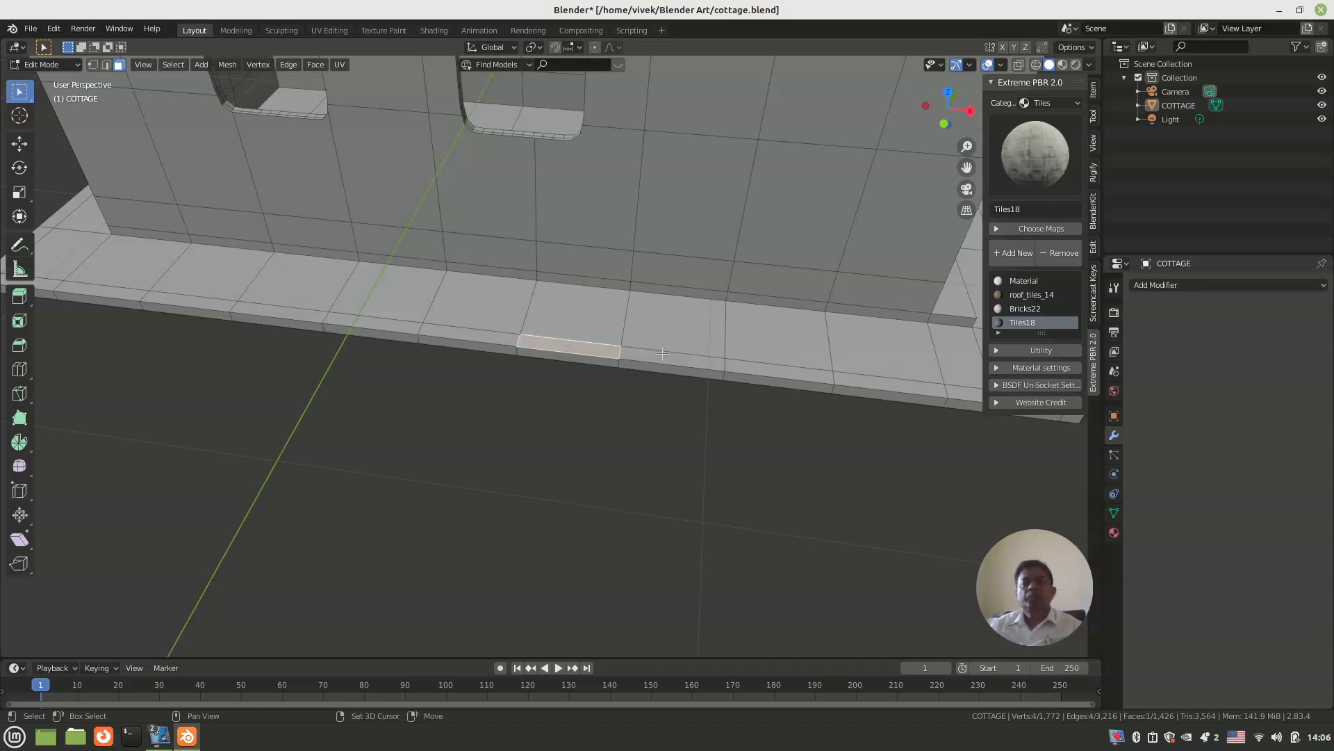
pyautogui.keyDown('shift'); pyautogui.click(726, 362); pyautogui.keyUp('shift')
pyautogui.keyDown('shift'); pyautogui.click(772, 366); pyautogui.keyUp('shift')
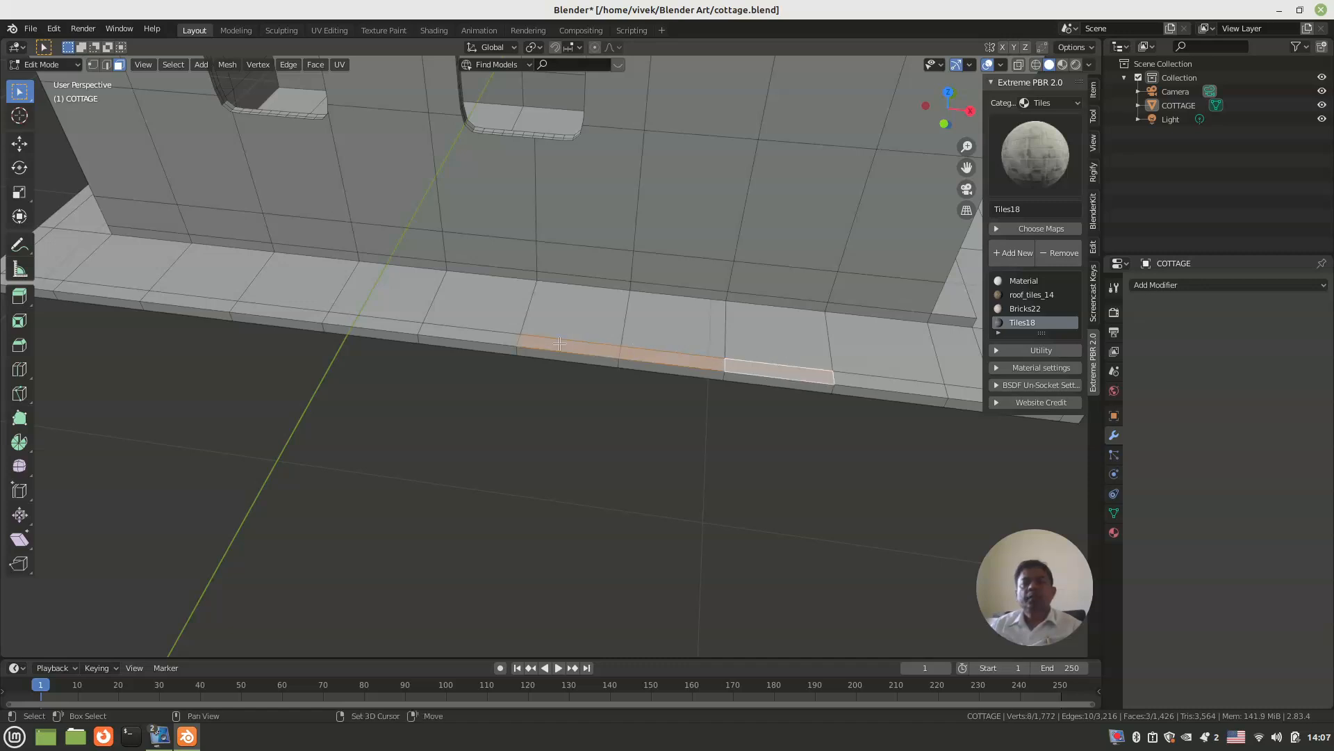
pyautogui.keyDown('shift'); pyautogui.click(505, 333); pyautogui.keyUp('shift')
pyautogui.keyDown('shift'); pyautogui.click(410, 328); pyautogui.keyUp('shift')
pyautogui.moveTo(410, 328); pyautogui.dragTo(598, 369, button='middle')
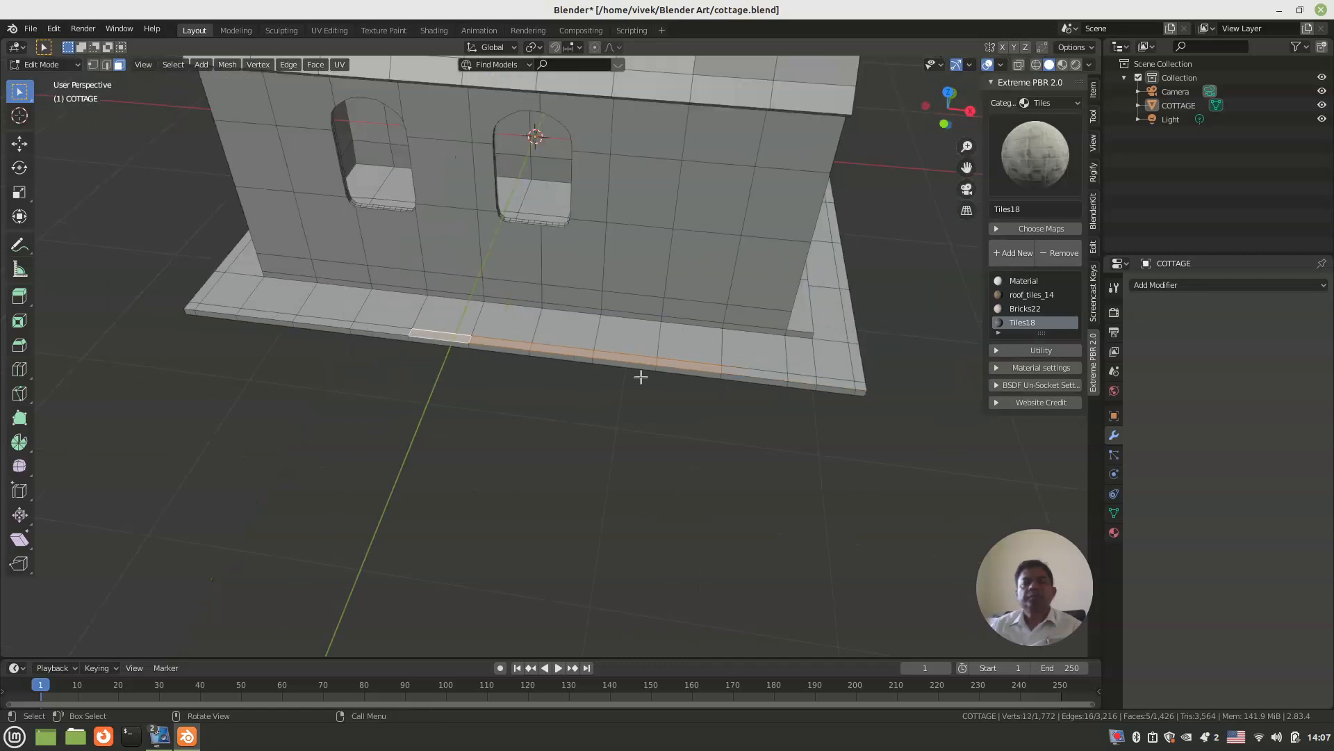
pyautogui.keyDown('shift'); pyautogui.click(741, 369); pyautogui.keyUp('shift')
pyautogui.keyDown('shift'); pyautogui.click(805, 378); pyautogui.keyUp('shift')
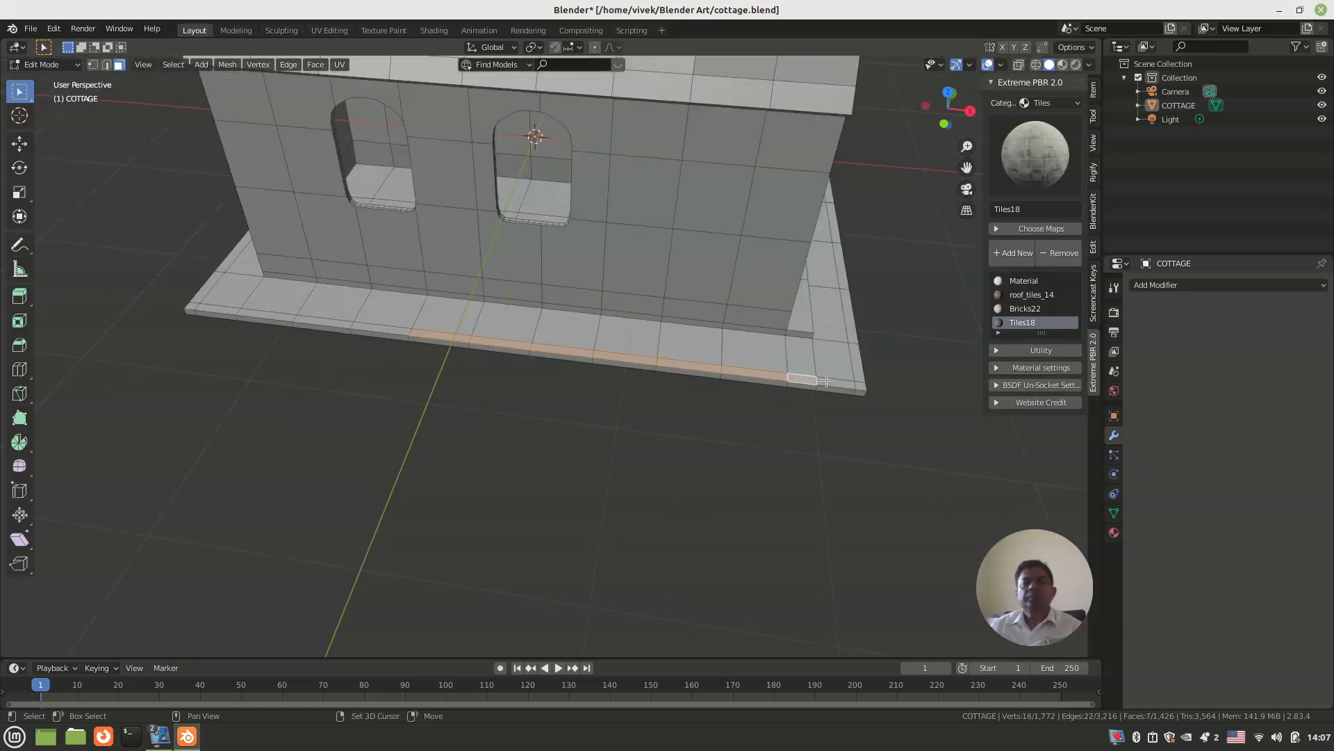
pyautogui.keyDown('shift'); pyautogui.click(860, 368); pyautogui.keyUp('shift')
# Step: Add the doorway-end ledge's outer faces to the selection up to the far corner, leaving out the face in front of the door
pyautogui.moveTo(861, 419); pyautogui.dragTo(790, 415, button='middle')
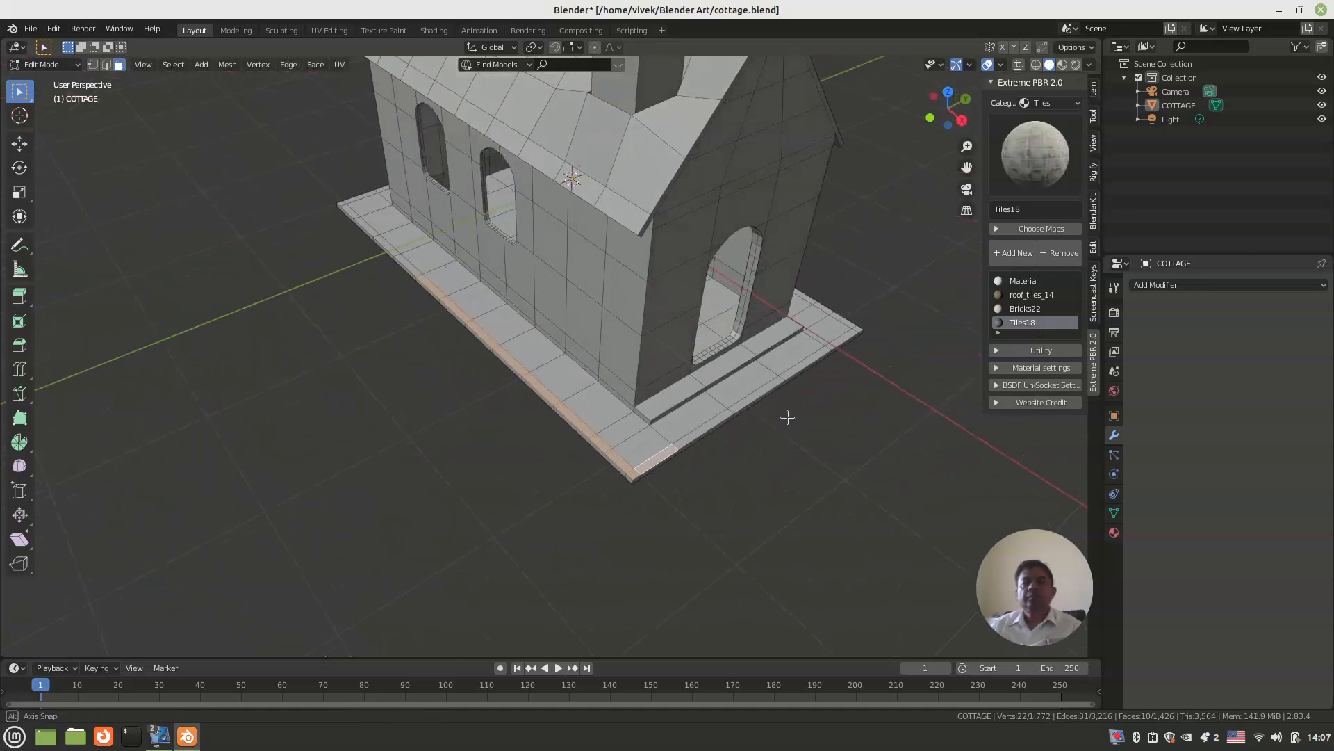
pyautogui.keyDown('shift'); pyautogui.click(698, 428); pyautogui.keyUp('shift')
pyautogui.moveTo(697, 427); pyautogui.dragTo(620, 479, button='middle')
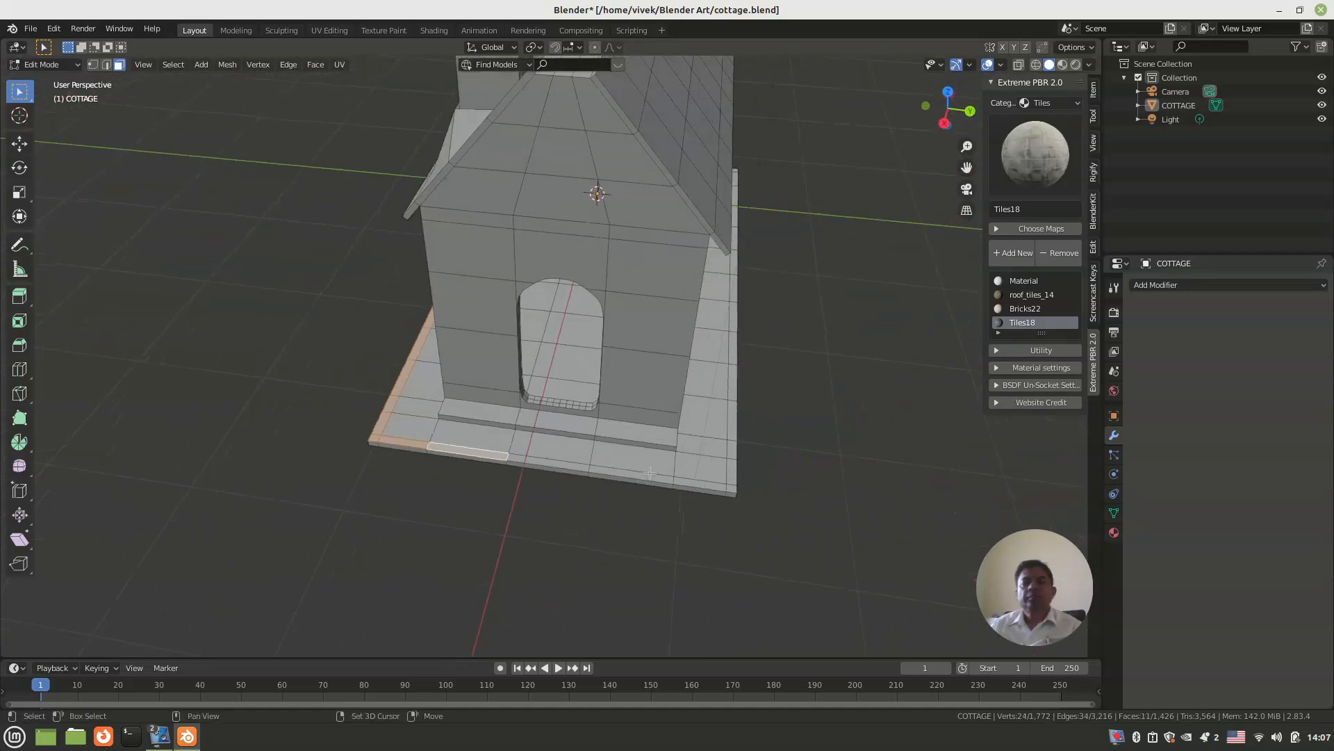
pyautogui.keyDown('shift'); pyautogui.click(655, 472); pyautogui.keyUp('shift')
pyautogui.hotkey('ctrl', 'z')
pyautogui.keyDown('shift'); pyautogui.click(650, 475); pyautogui.keyUp('shift')
pyautogui.keyDown('shift'); pyautogui.click(726, 485); pyautogui.keyUp('shift')
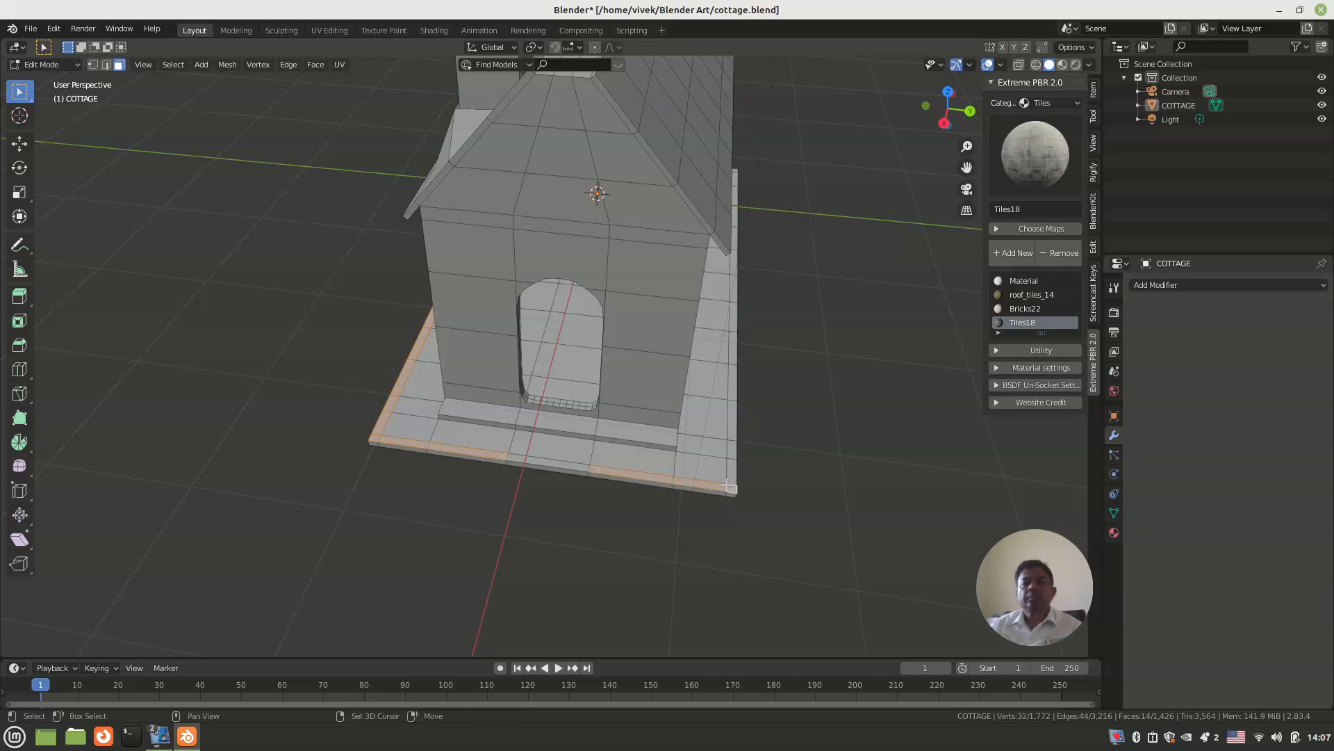
pyautogui.keyDown('shift'); pyautogui.click(728, 476); pyautogui.keyUp('shift')
# Step: Extend the selection along all the narrow outer faces of the three-window-side ledge
pyautogui.scroll(-5, 706, 441)
pyautogui.moveTo(706, 441); pyautogui.dragTo(561, 432, button='middle')
pyautogui.keyDown('shift'); pyautogui.moveTo(560, 432); pyautogui.dragTo(593, 411, button='middle'); pyautogui.keyUp('shift')
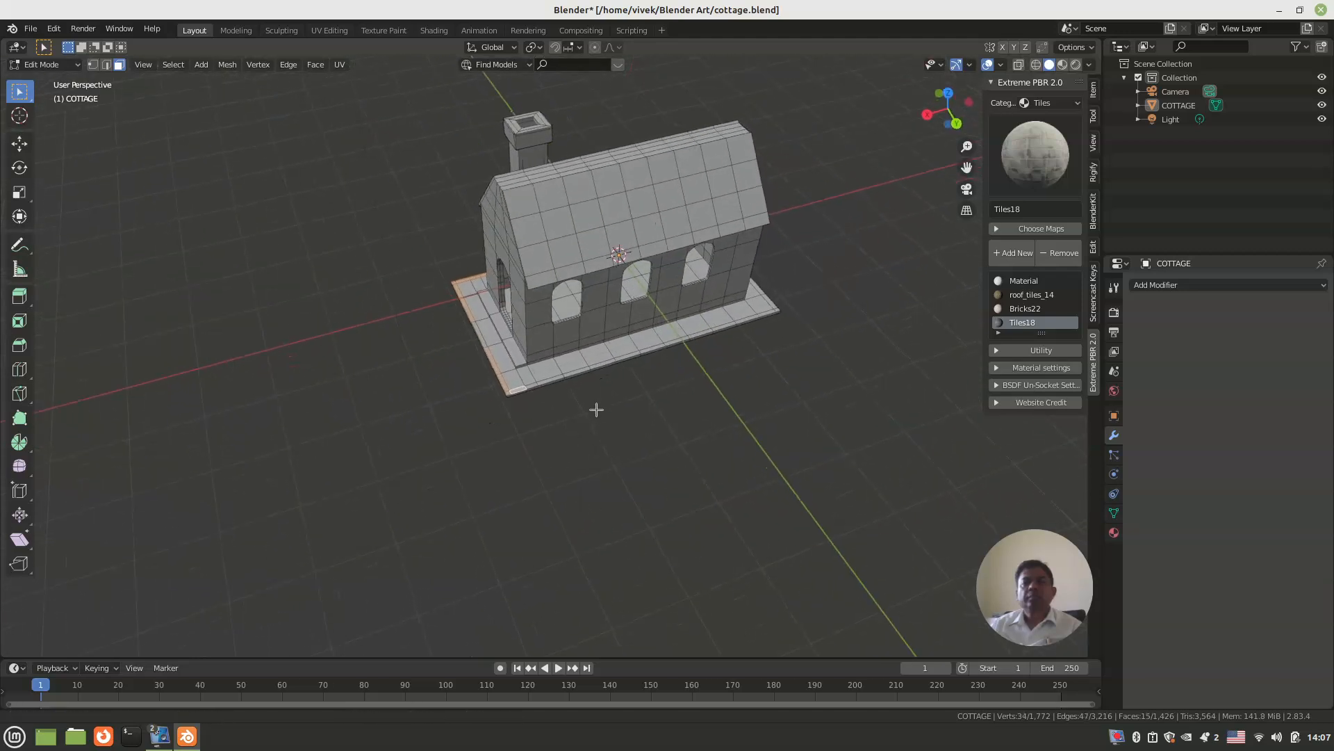
pyautogui.scroll(5, 581, 406)
pyautogui.scroll(2, 581, 406)
pyautogui.keyDown('shift'); pyautogui.click(488, 452); pyautogui.keyUp('shift')
pyautogui.keyDown('shift'); pyautogui.click(596, 431); pyautogui.keyUp('shift')
pyautogui.keyDown('shift'); pyautogui.click(630, 404); pyautogui.keyUp('shift')
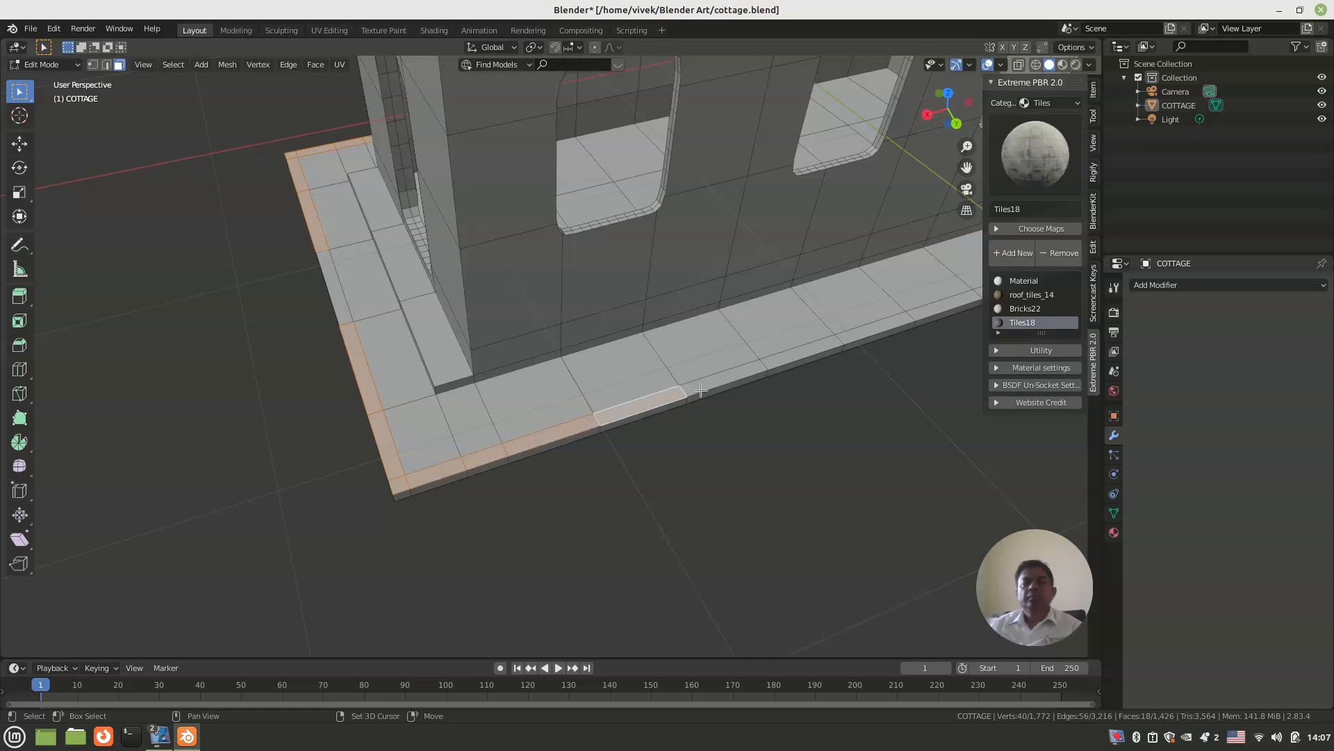
pyautogui.keyDown('shift'); pyautogui.click(712, 374); pyautogui.keyUp('shift')
pyautogui.keyDown('shift'); pyautogui.moveTo(741, 381); pyautogui.dragTo(556, 391, button='middle'); pyautogui.keyUp('shift')
pyautogui.keyDown('shift'); pyautogui.click(538, 358); pyautogui.keyUp('shift')
pyautogui.keyDown('shift'); pyautogui.click(594, 342); pyautogui.keyUp('shift')
pyautogui.keyDown('shift'); pyautogui.click(665, 319); pyautogui.keyUp('shift')
pyautogui.keyDown('shift'); pyautogui.moveTo(723, 363); pyautogui.dragTo(610, 367, button='middle'); pyautogui.keyUp('shift')
pyautogui.keyDown('shift'); pyautogui.click(610, 367); pyautogui.keyUp('shift')
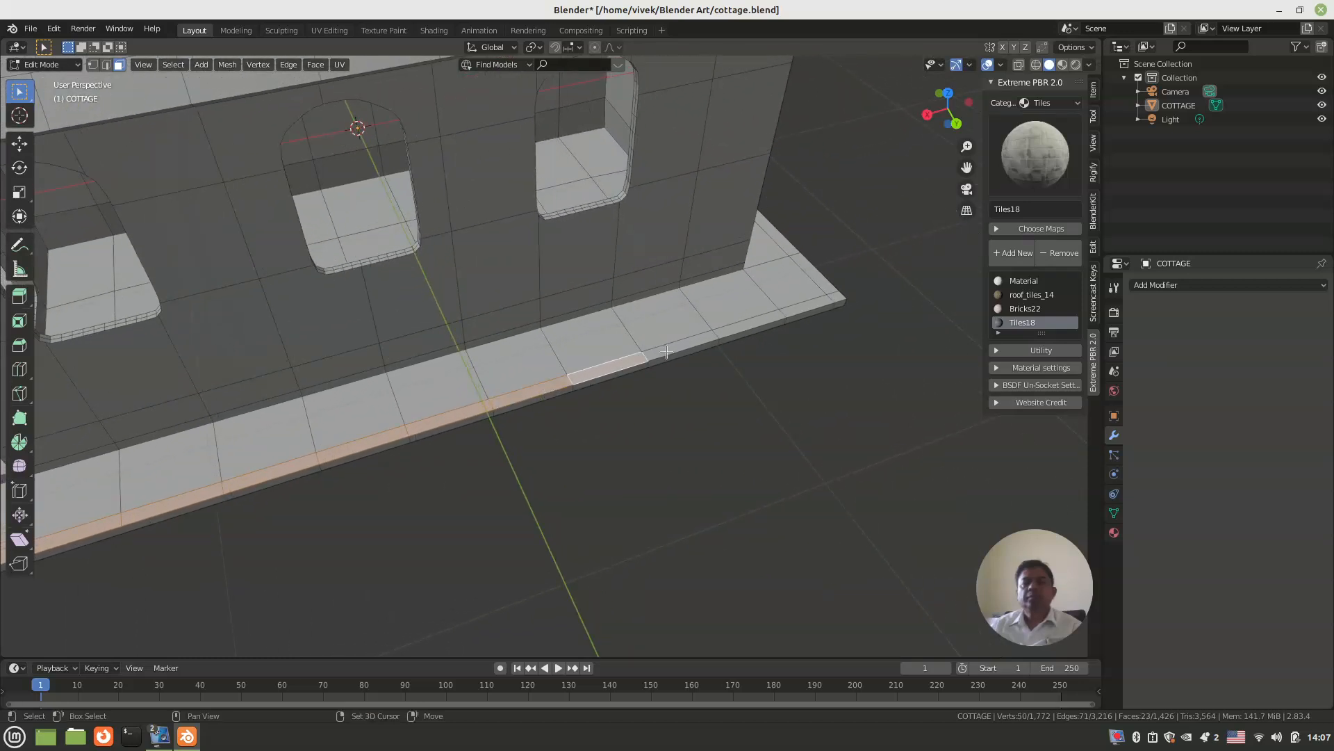
pyautogui.keyDown('shift'); pyautogui.click(672, 346); pyautogui.keyUp('shift')
pyautogui.keyDown('shift'); pyautogui.click(747, 327); pyautogui.keyUp('shift')
pyautogui.keyDown('shift'); pyautogui.click(793, 313); pyautogui.keyUp('shift')
# Step: Add the outer faces of the rear gable-end ledge, including both corner faces, to the selection
pyautogui.scroll(4, 700, 441)
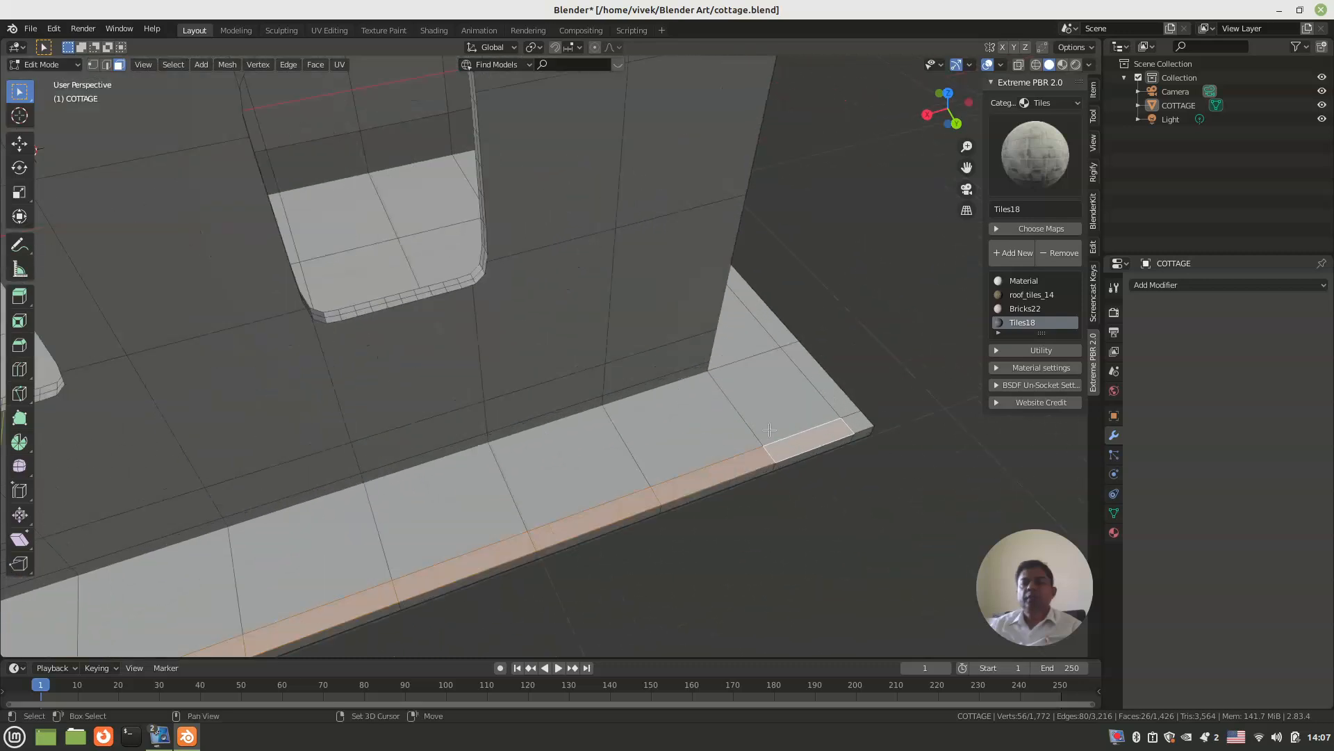
pyautogui.keyDown('shift'); pyautogui.click(827, 387); pyautogui.keyUp('shift')
pyautogui.keyDown('shift'); pyautogui.click(857, 422); pyautogui.keyUp('shift')
pyautogui.moveTo(856, 422); pyautogui.dragTo(476, 406, button='middle')
pyautogui.keyDown('shift'); pyautogui.click(547, 404); pyautogui.keyUp('shift')
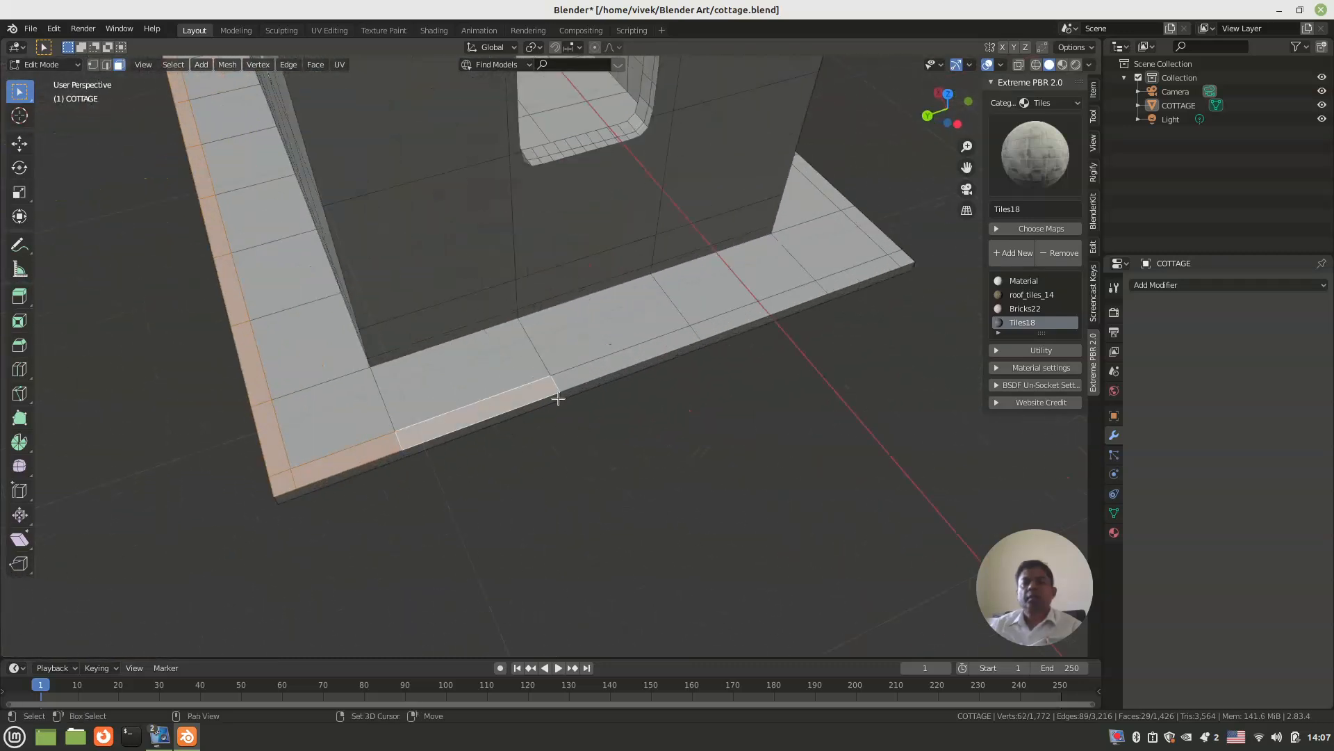
pyautogui.keyDown('shift'); pyautogui.click(667, 351); pyautogui.keyUp('shift')
pyautogui.keyDown('shift'); pyautogui.click(792, 314); pyautogui.keyUp('shift')
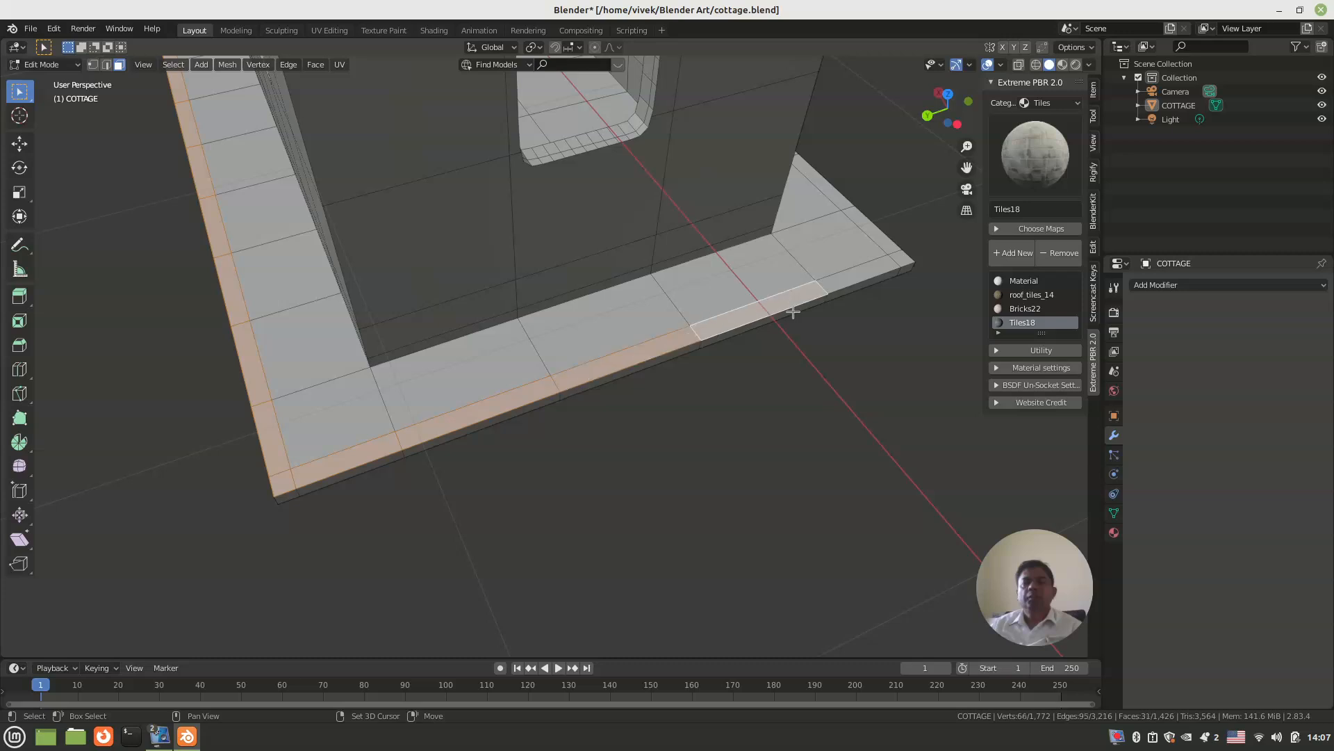
pyautogui.keyDown('shift'); pyautogui.click(841, 279); pyautogui.keyUp('shift')
pyautogui.keyDown('shift'); pyautogui.click(907, 260); pyautogui.keyUp('shift')
# Step: Add the remaining outer faces on the rear half of the chimney-side ledge to the selection
pyautogui.scroll(-5, 862, 292)
pyautogui.moveTo(846, 304); pyautogui.dragTo(573, 340, button='middle')
pyautogui.scroll(3, 573, 339)
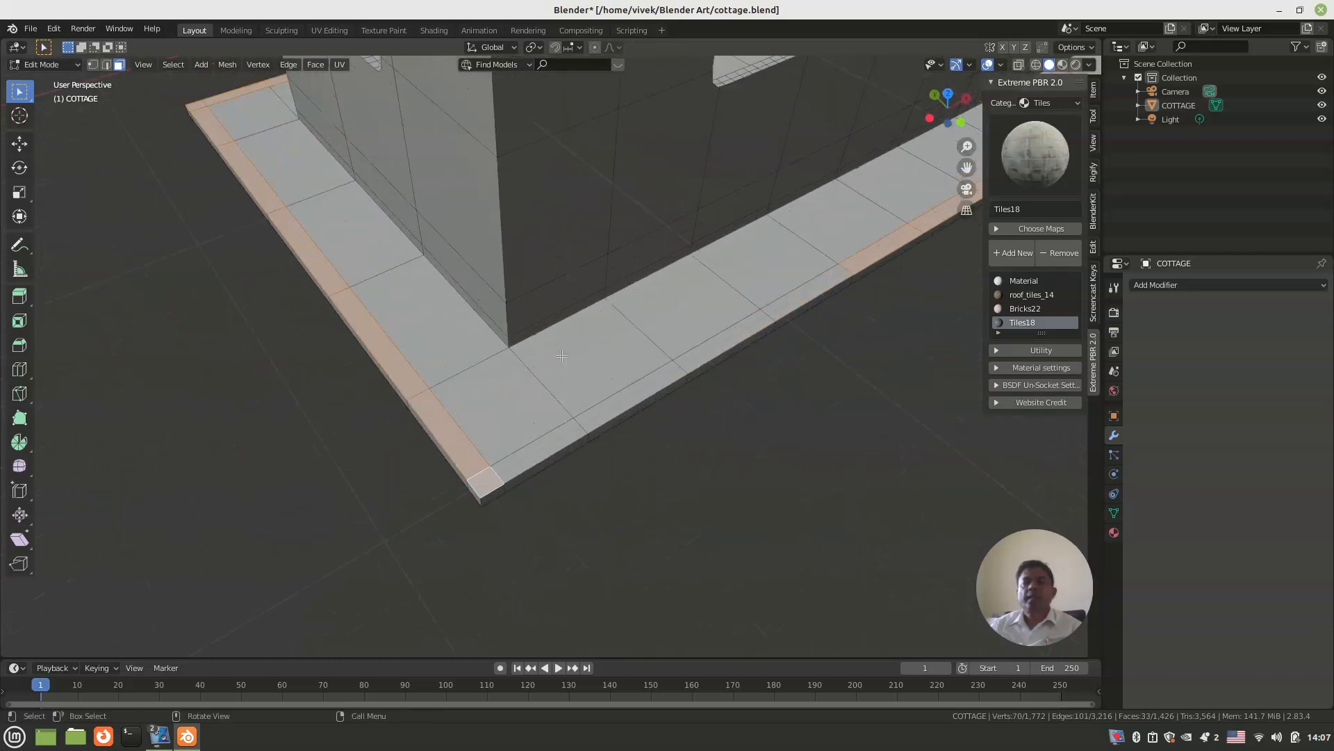
pyautogui.keyDown('shift'); pyautogui.click(526, 464); pyautogui.keyUp('shift')
pyautogui.keyDown('shift'); pyautogui.click(616, 397); pyautogui.keyUp('shift')
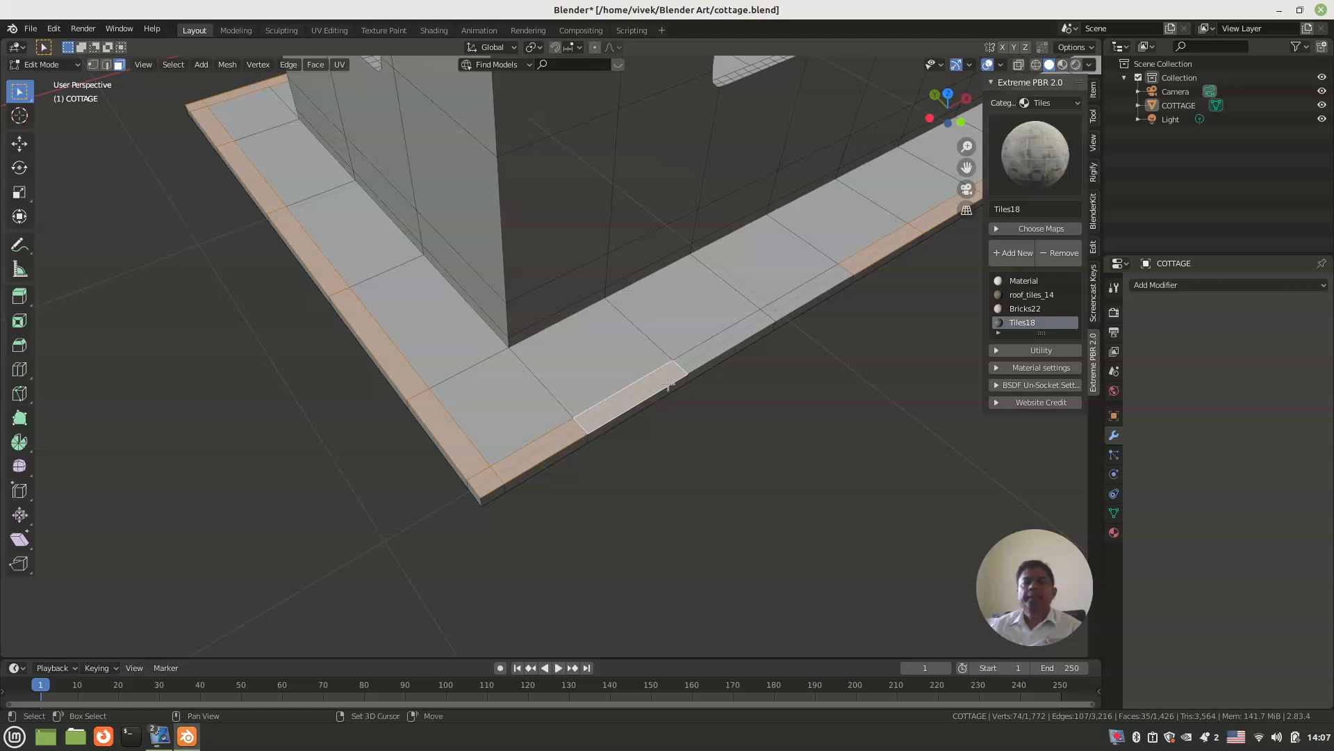
pyautogui.keyDown('shift'); pyautogui.click(718, 340); pyautogui.keyUp('shift')
pyautogui.keyDown('shift'); pyautogui.click(805, 296); pyautogui.keyUp('shift')
# Step: Extrude the selected outer ledge faces upward to form a low boundary wall with a gap at the doorway
pyautogui.scroll(-4, 805, 296)
pyautogui.moveTo(805, 296); pyautogui.dragTo(695, 397, button='middle')
pyautogui.scroll(3, 547, 366)
pyautogui.scroll(-3, 547, 366)
pyautogui.moveTo(536, 414); pyautogui.dragTo(501, 435, button='middle')
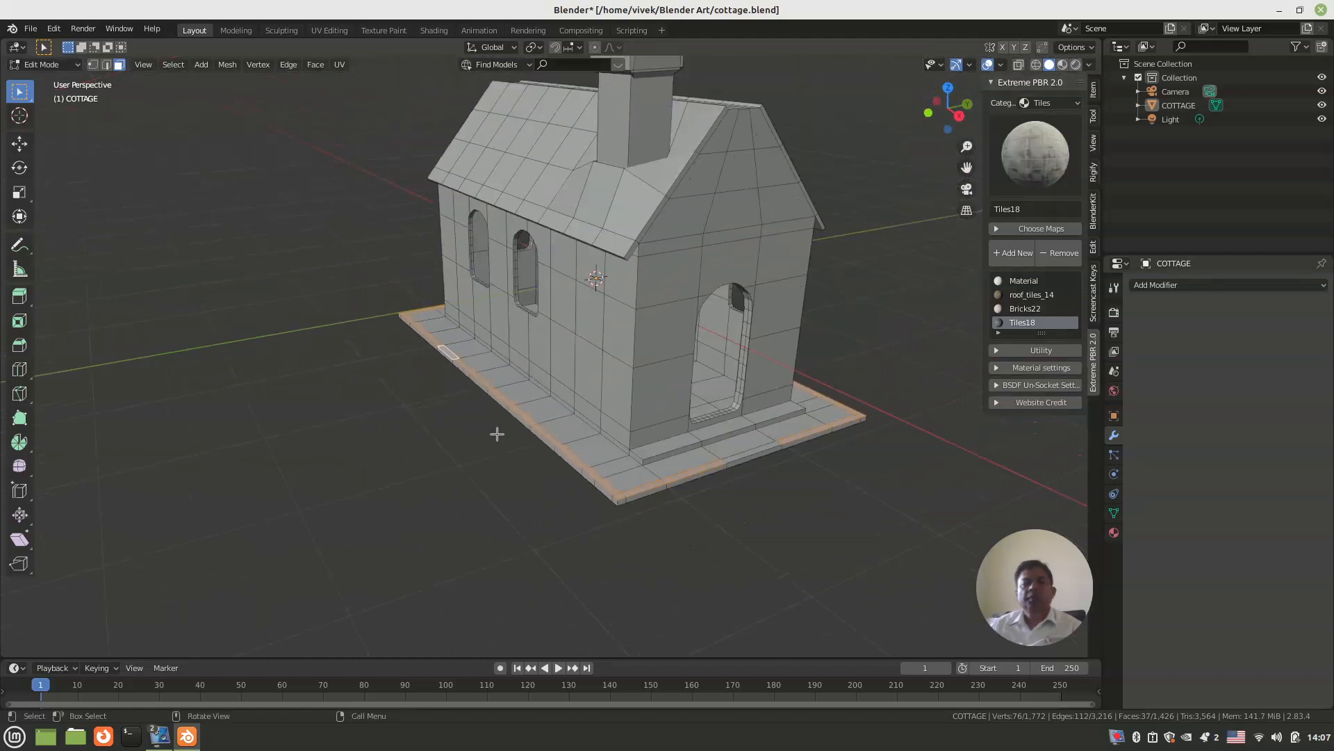
pyautogui.press('e')
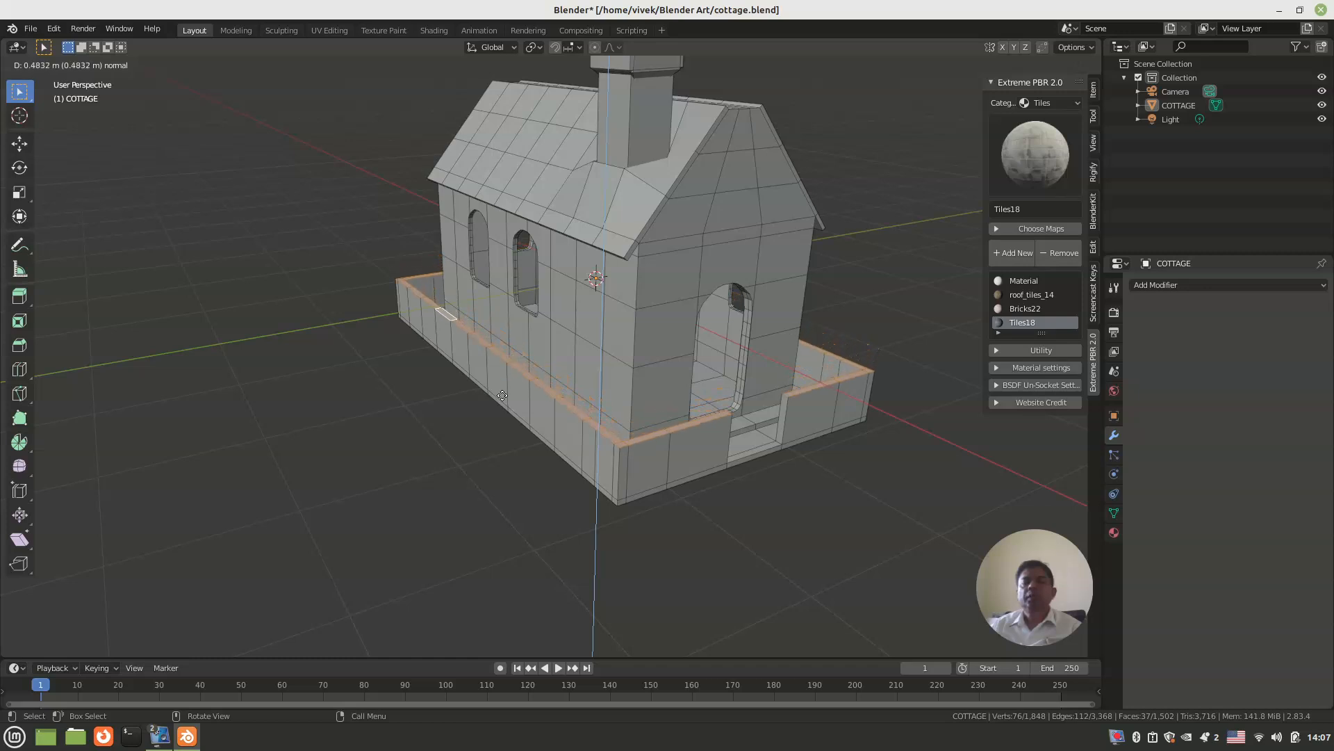
pyautogui.click(502, 394)
# Step: Deselect alternate top faces of the boundary wall along the chimney side and the rear gable end
pyautogui.moveTo(512, 435)
pyautogui.mouseDown(button='middle')
pyautogui.moveTo(575, 536)
pyautogui.moveTo(575, 456)
pyautogui.moveTo(585, 467)
pyautogui.moveTo(503, 441)
pyautogui.mouseUp(button='middle')
pyautogui.scroll(6, 503, 442)
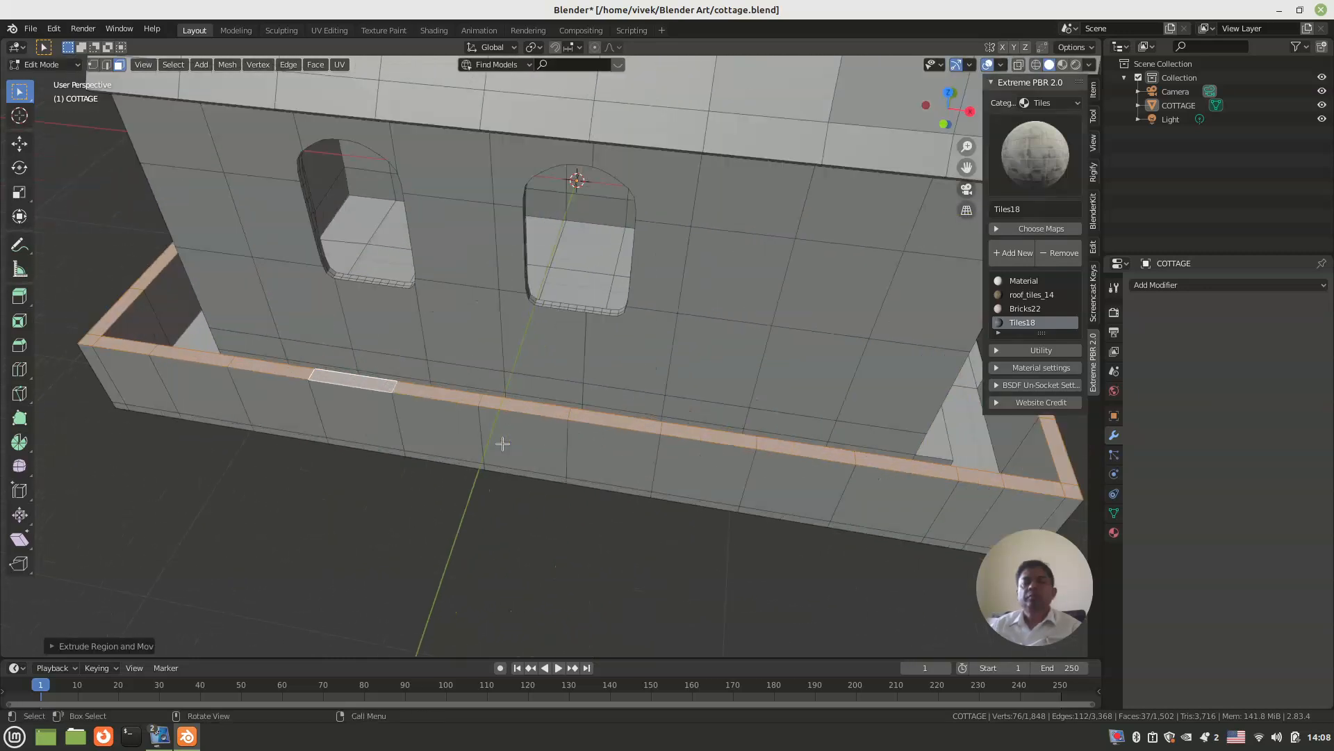
pyautogui.keyDown('shift'); pyautogui.click(537, 403); pyautogui.keyUp('shift')
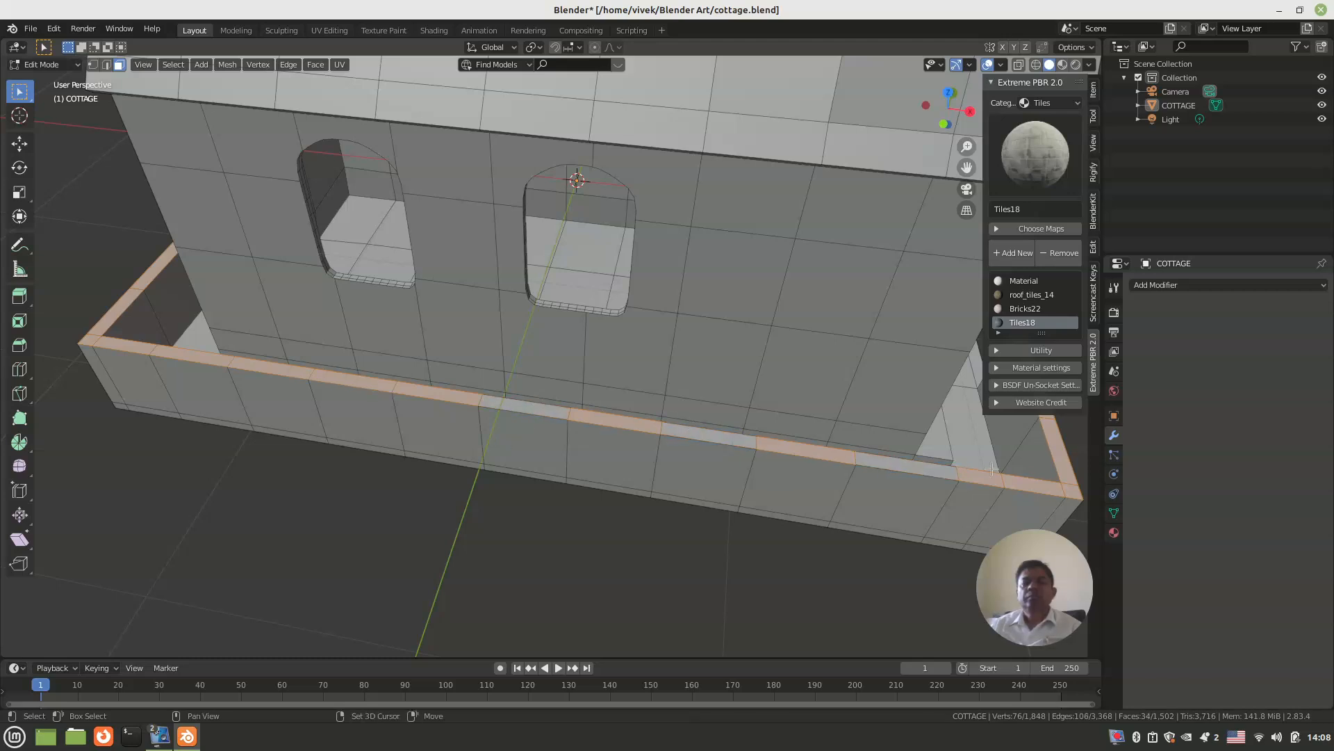
pyautogui.keyDown('shift'); pyautogui.click(327, 380); pyautogui.keyUp('shift')
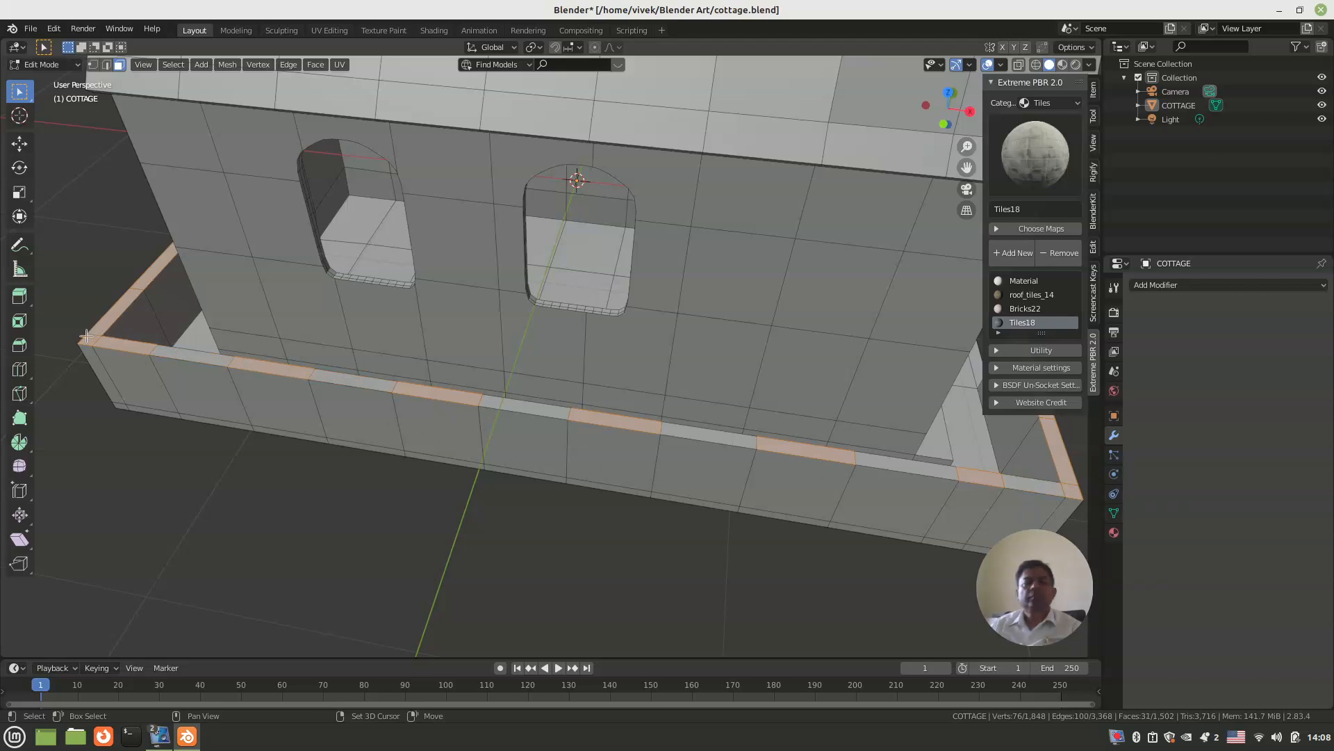
pyautogui.keyDown('shift'); pyautogui.click(110, 317); pyautogui.keyUp('shift')
pyautogui.moveTo(134, 306); pyautogui.dragTo(303, 342, button='middle')
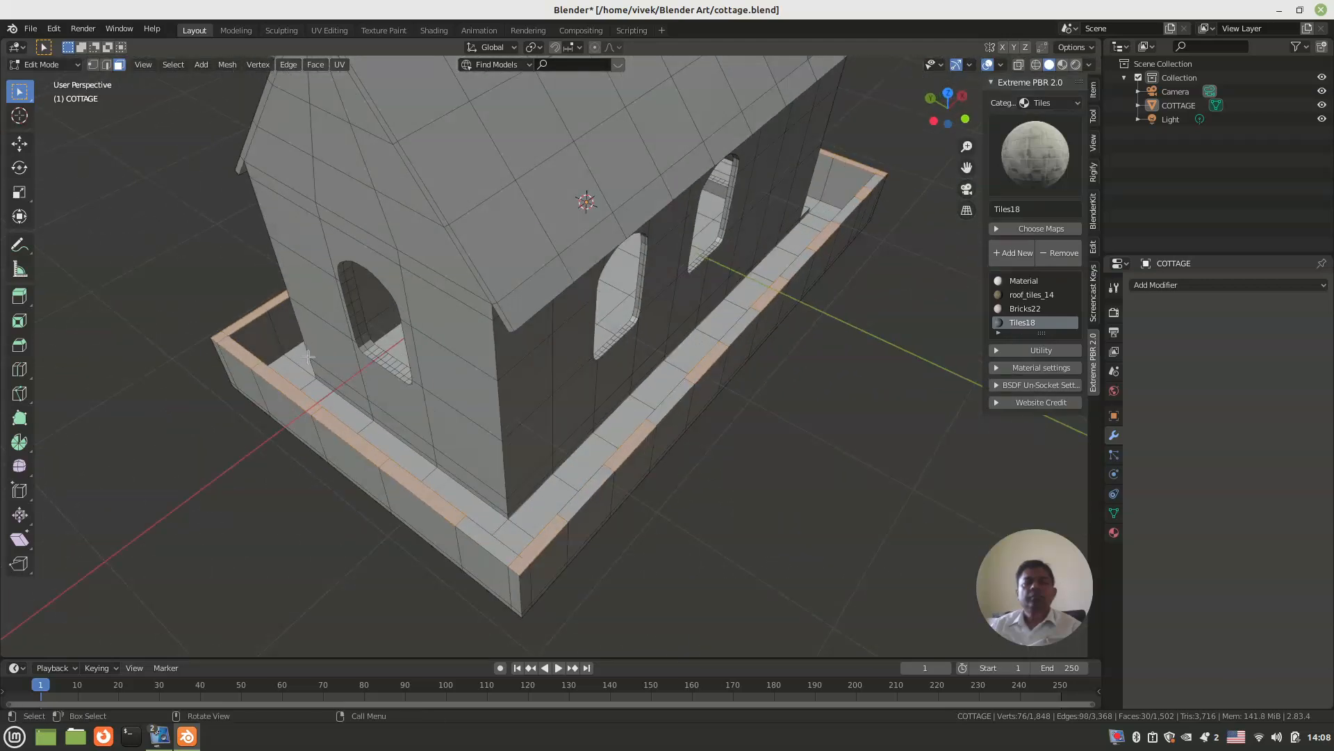
pyautogui.keyDown('shift'); pyautogui.click(355, 446); pyautogui.keyUp('shift')
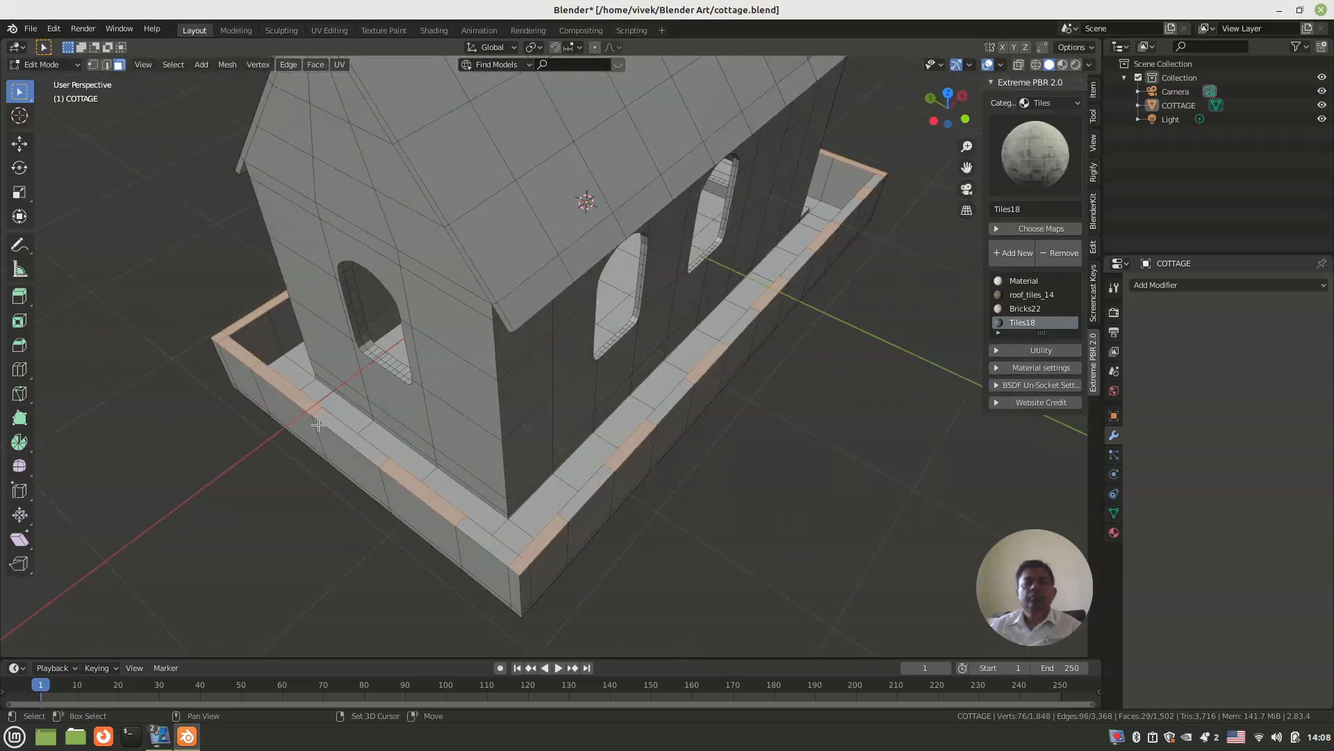
pyautogui.keyDown('shift'); pyautogui.click(243, 352); pyautogui.keyUp('shift')
# Step: Deselect alternate top faces of the boundary wall along the three-window side, keeping the doorway-end faces selected
pyautogui.moveTo(244, 355); pyautogui.dragTo(358, 386, button='middle')
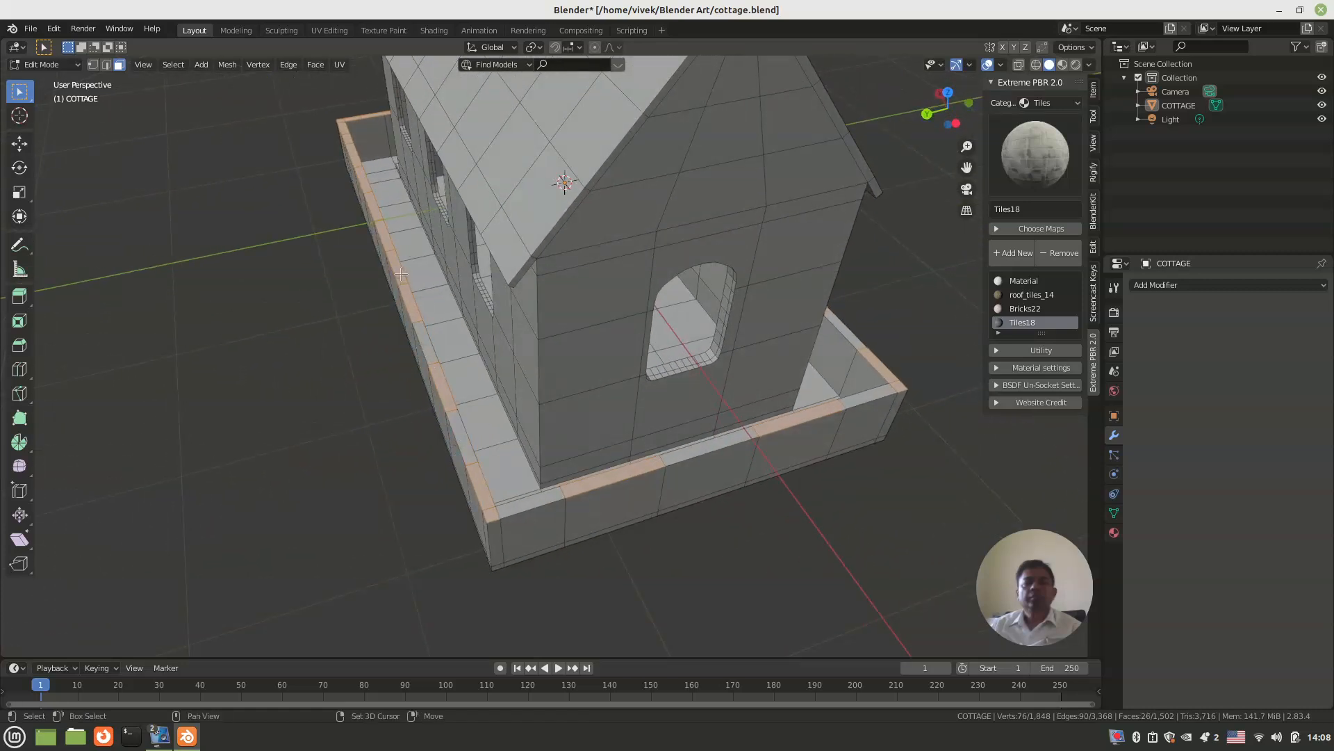
pyautogui.moveTo(372, 203); pyautogui.dragTo(363, 279, button='middle')
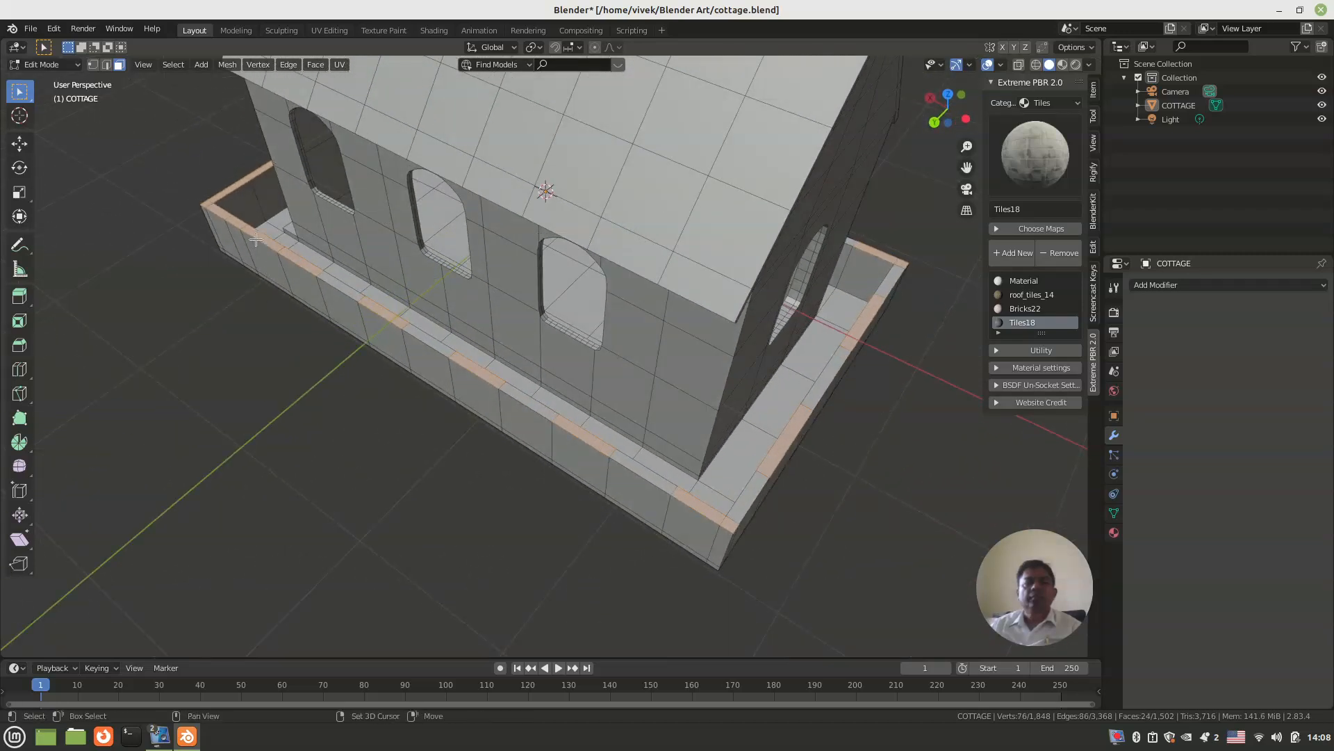
pyautogui.moveTo(262, 310); pyautogui.dragTo(389, 402, button='middle')
pyautogui.keyDown('shift'); pyautogui.moveTo(396, 468); pyautogui.dragTo(477, 426, button='middle'); pyautogui.keyUp('shift')
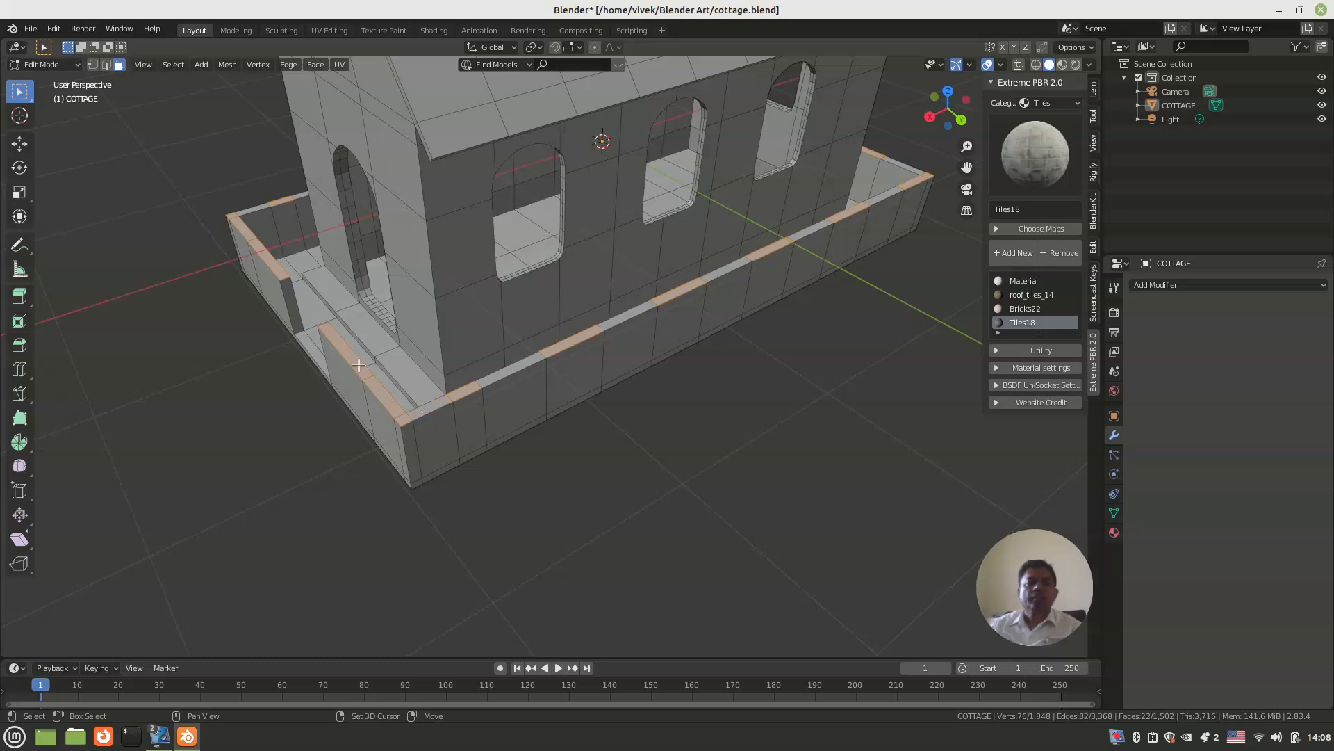
pyautogui.moveTo(348, 380); pyautogui.dragTo(405, 387, button='middle')
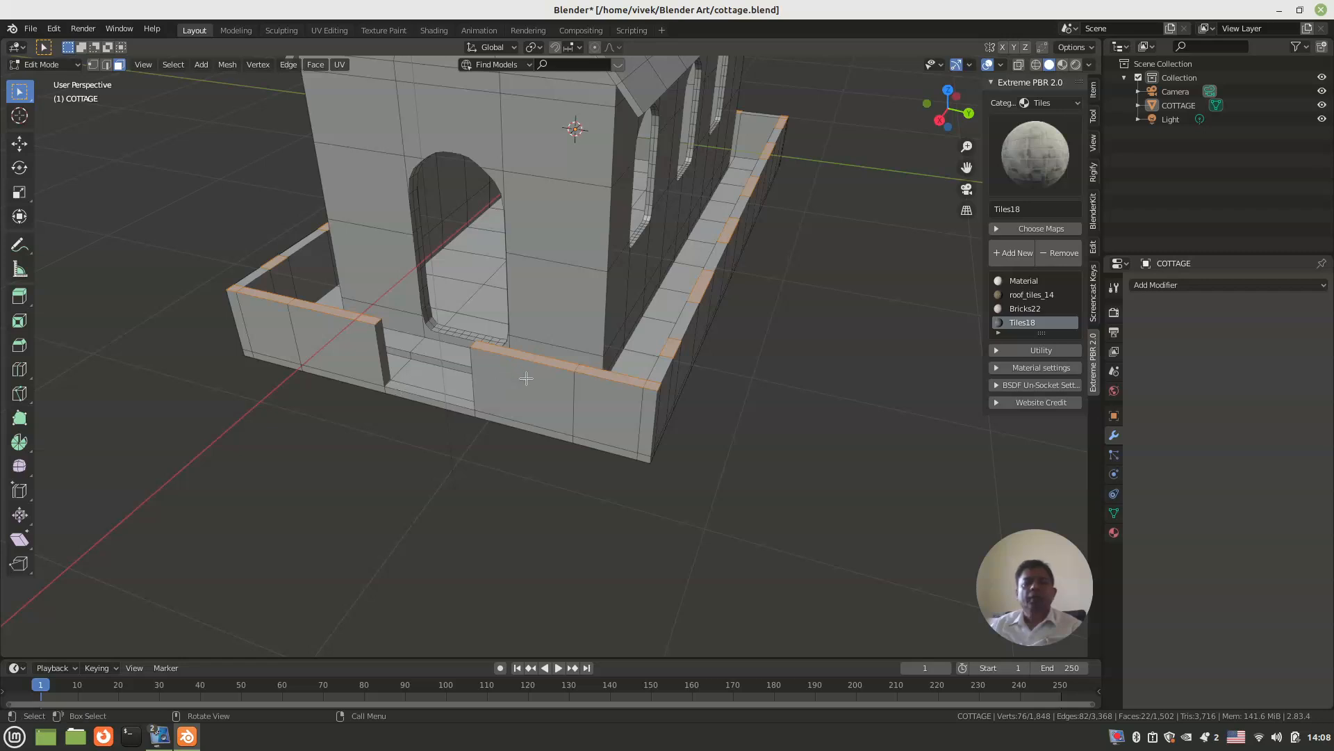
# Step: Extrude the selected wall-top faces upward by about 0.08 m to form raised battlement blocks
pyautogui.press('e')
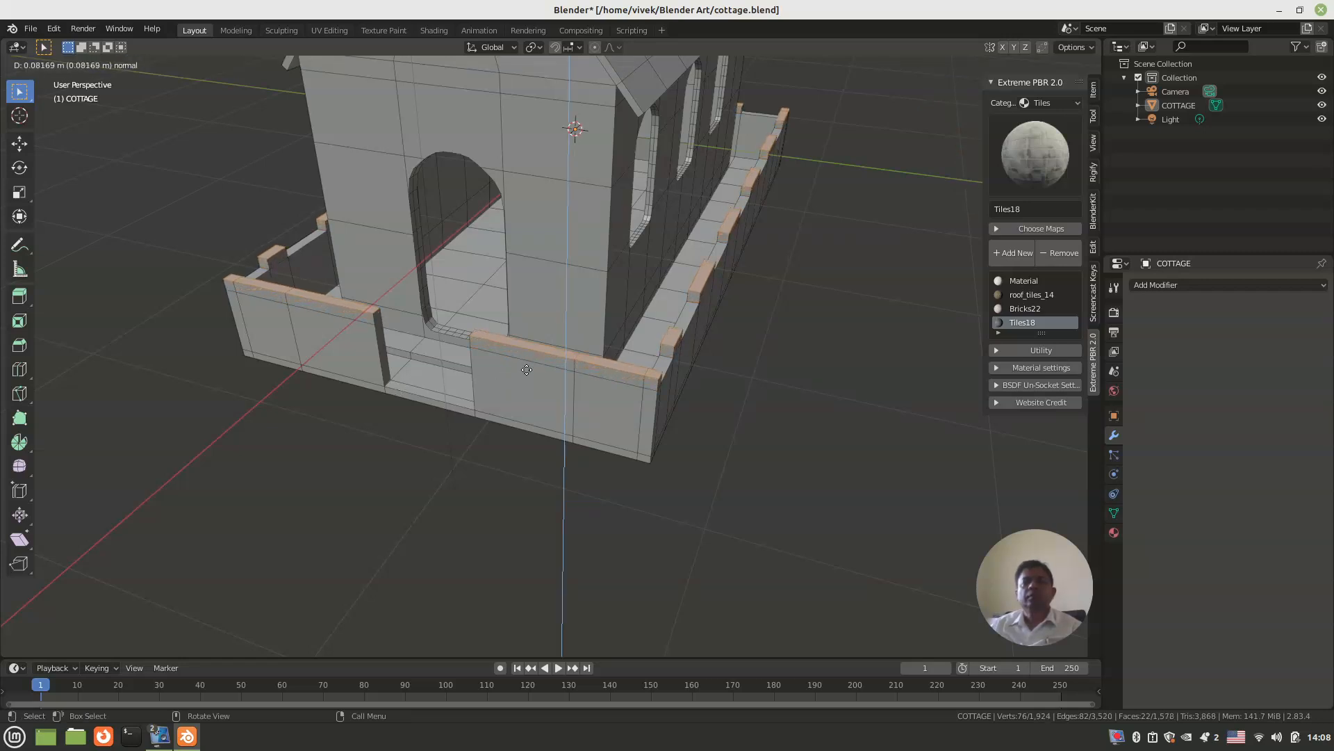
pyautogui.click(527, 370)
# Step: Add a vertical loop cut to the front boundary wall on each side of the doorway gap, slid about 0.42 and 0.44 toward the gap
pyautogui.moveTo(527, 370); pyautogui.dragTo(616, 374, button='middle')
pyautogui.scroll(3, 615, 374)
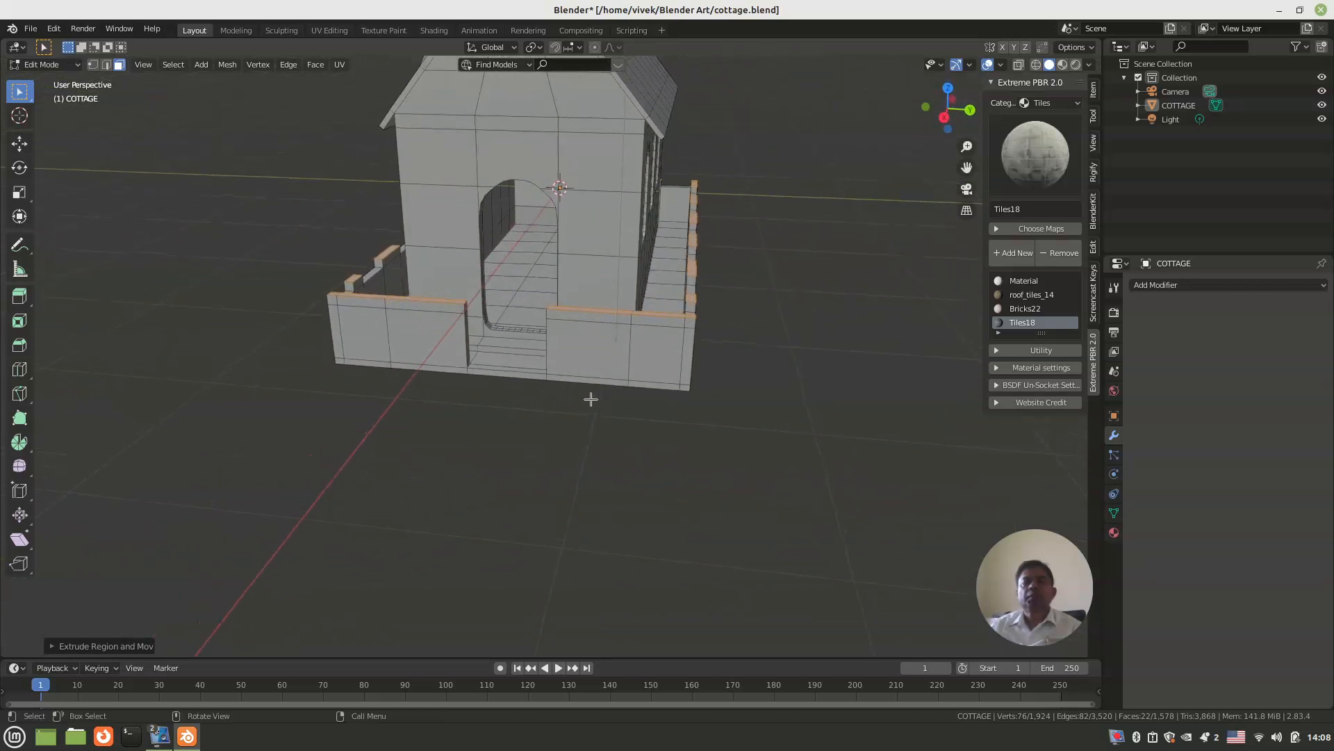
pyautogui.hotkey('ctrl', 'r')
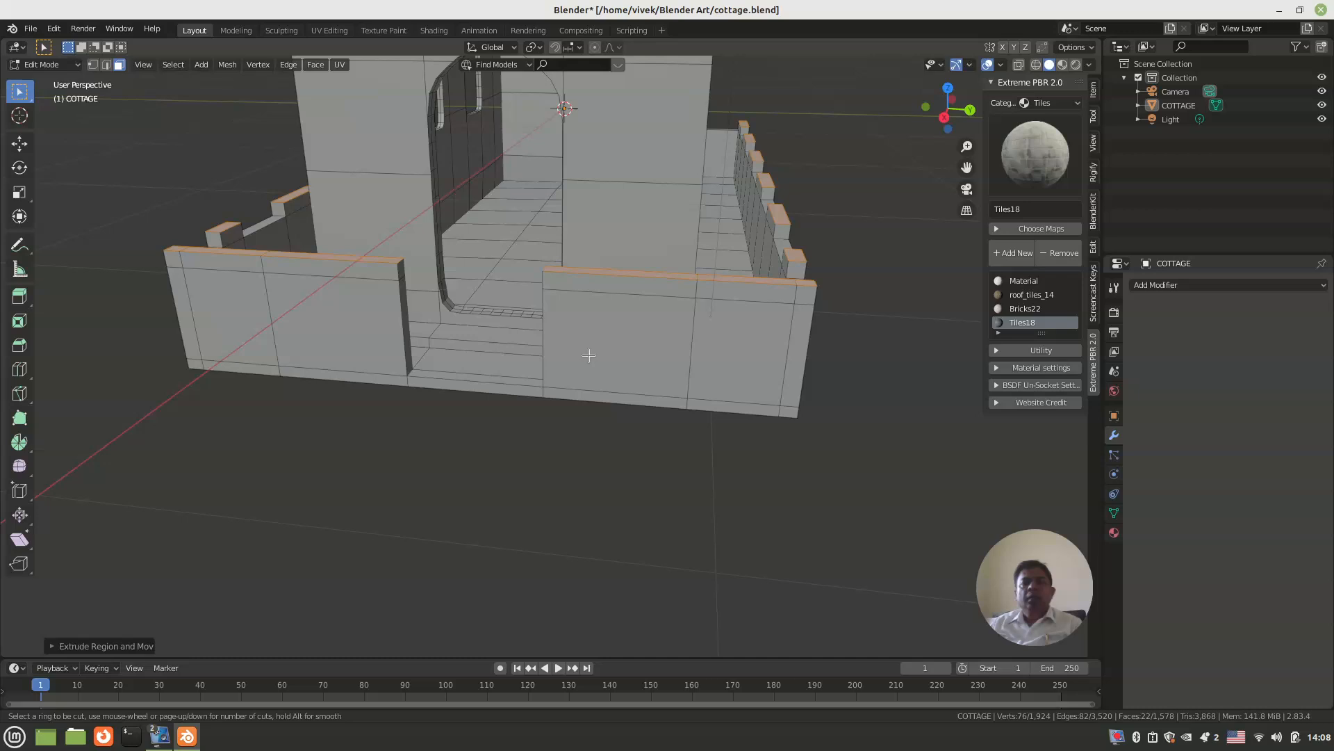
pyautogui.click(563, 301)
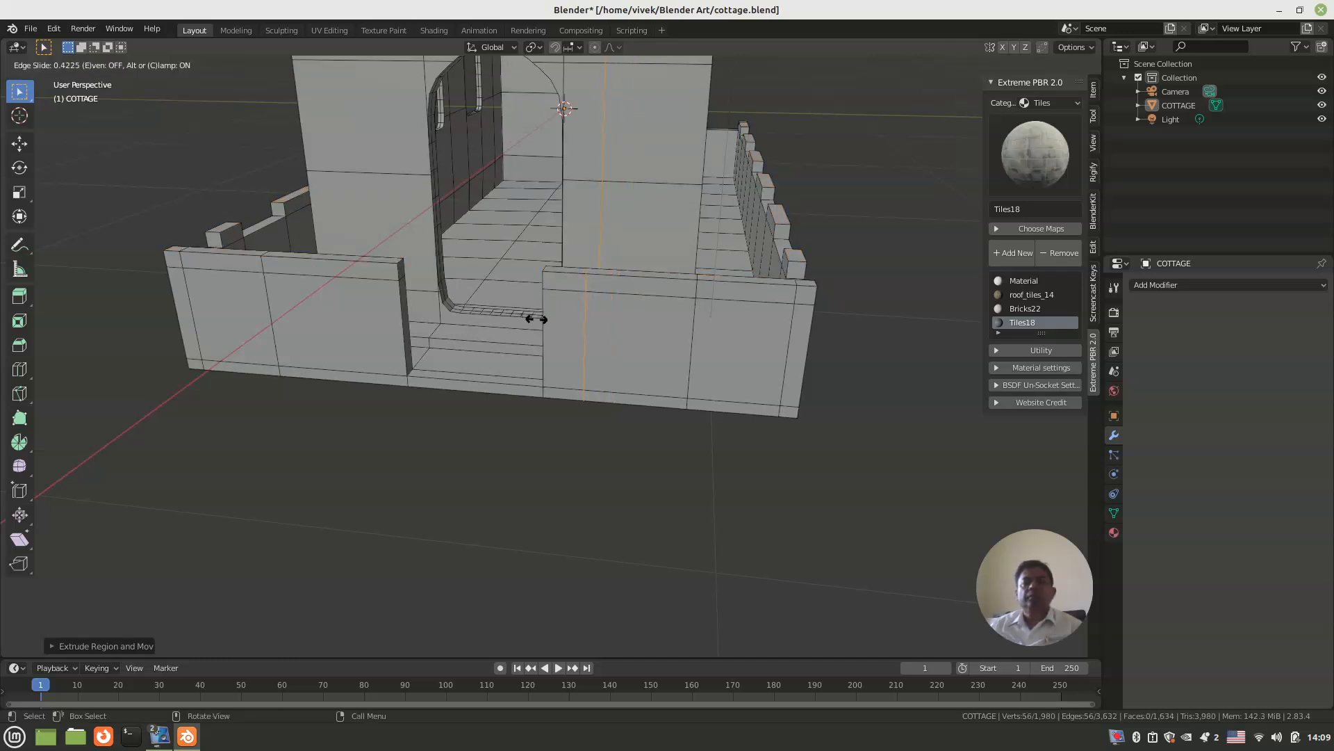
pyautogui.click(535, 319)
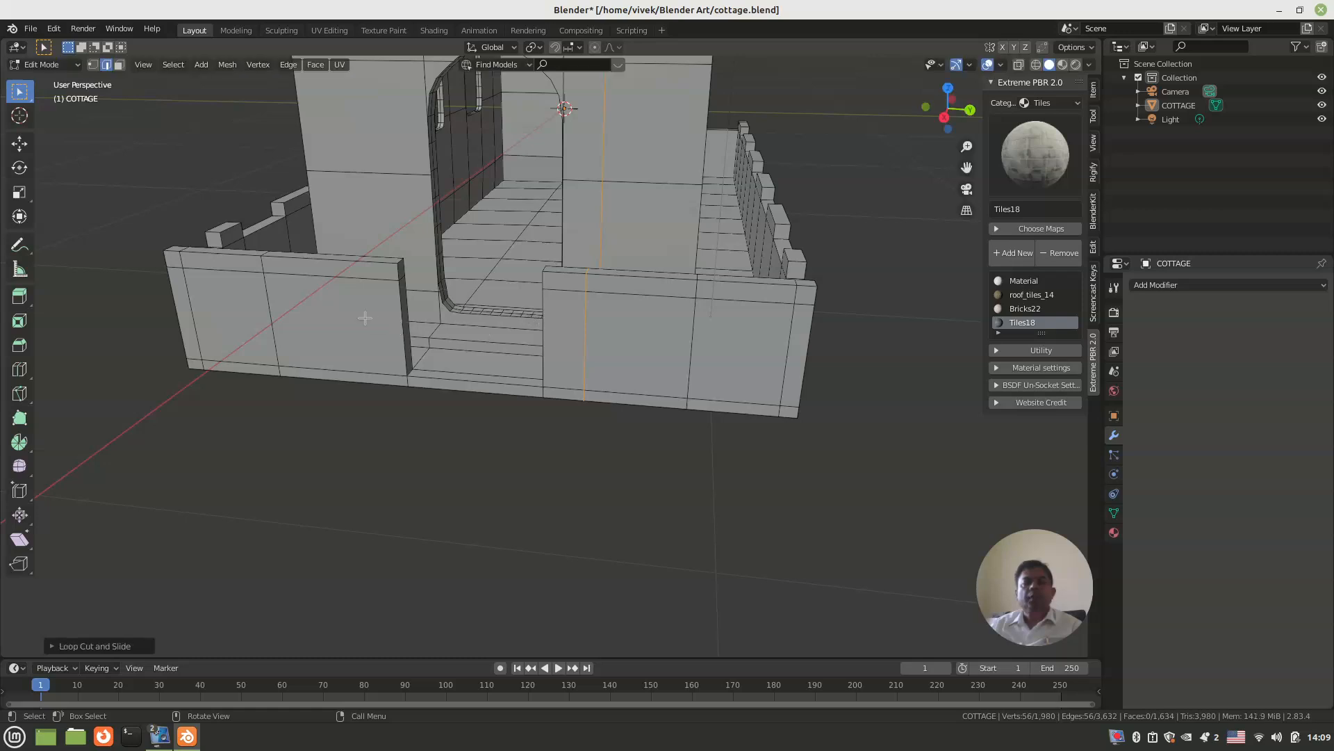
pyautogui.hotkey('ctrl', 'r')
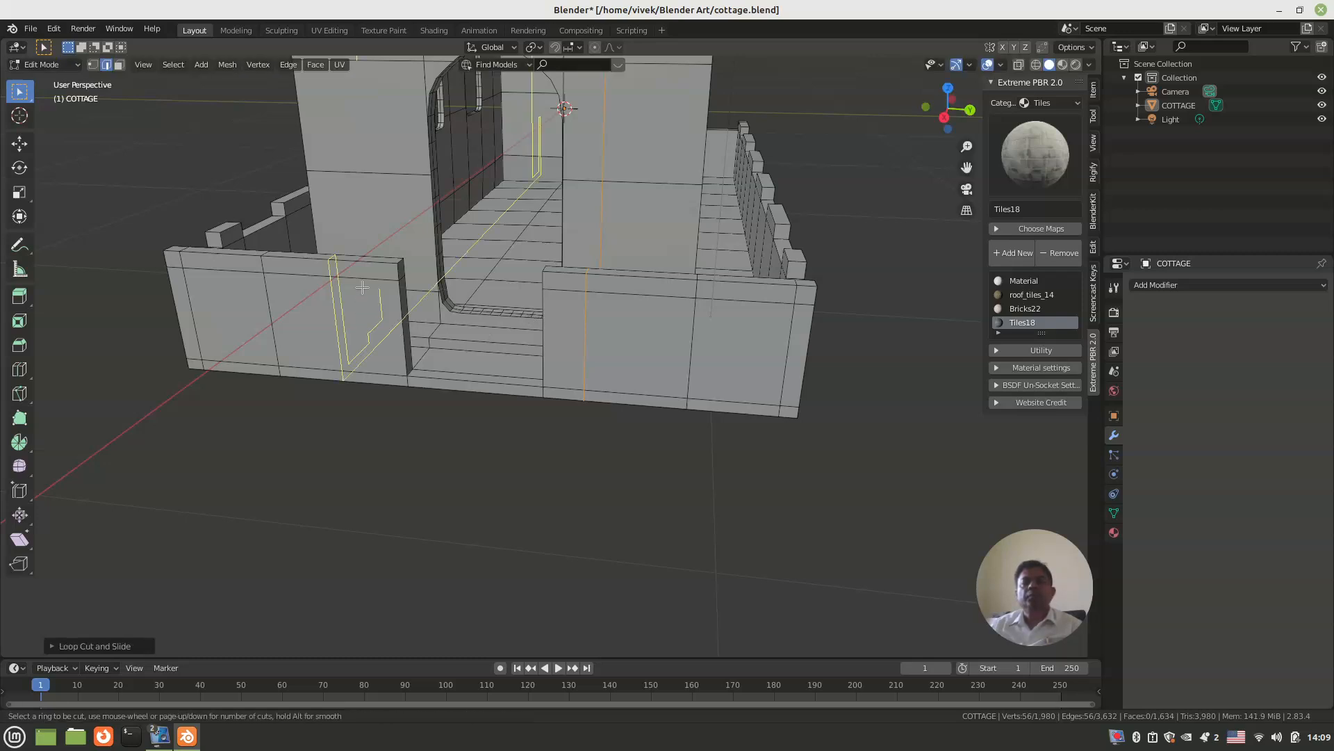
pyautogui.click(361, 290)
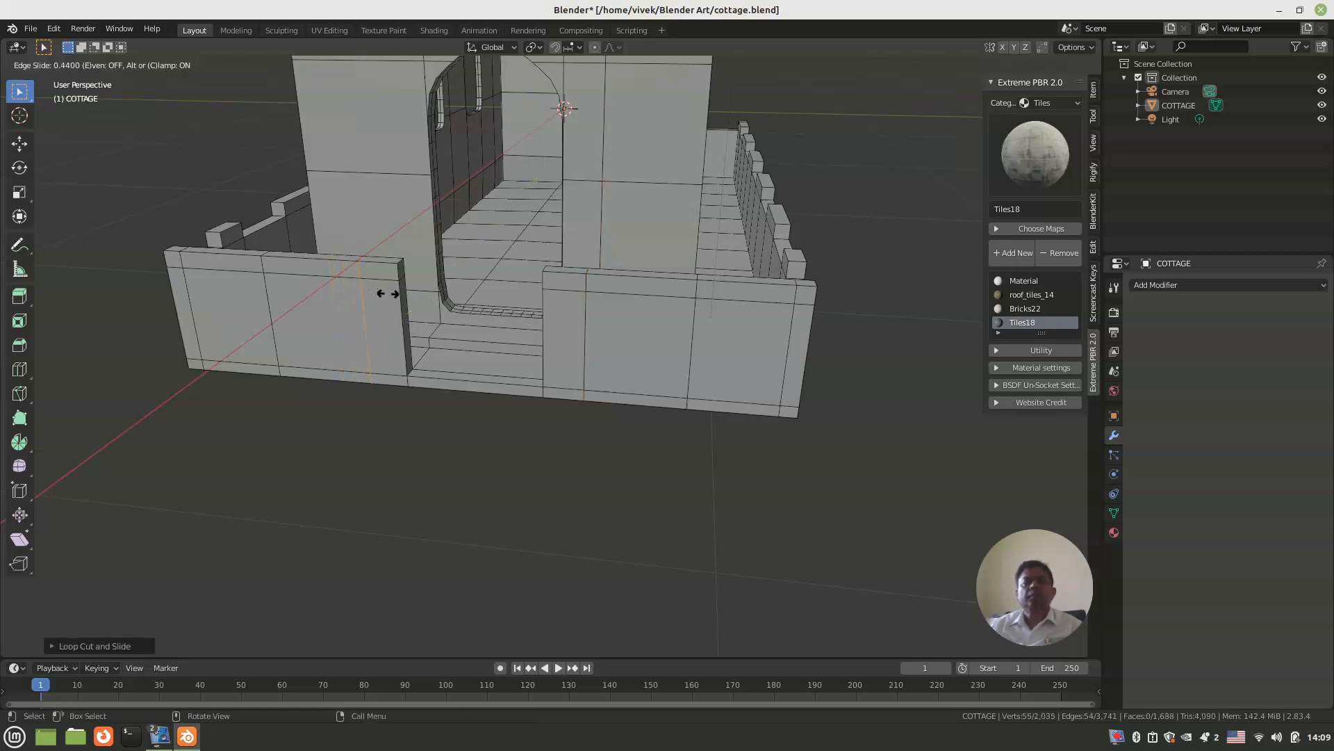
pyautogui.click(387, 293)
# Step: Extrude the narrow front wall faces on both sides of the doorway gap outward by about 0.2 m to form gate pillars
pyautogui.press('3')
pyautogui.click(388, 297)
pyautogui.keyDown('shift'); pyautogui.click(389, 272); pyautogui.keyUp('shift')
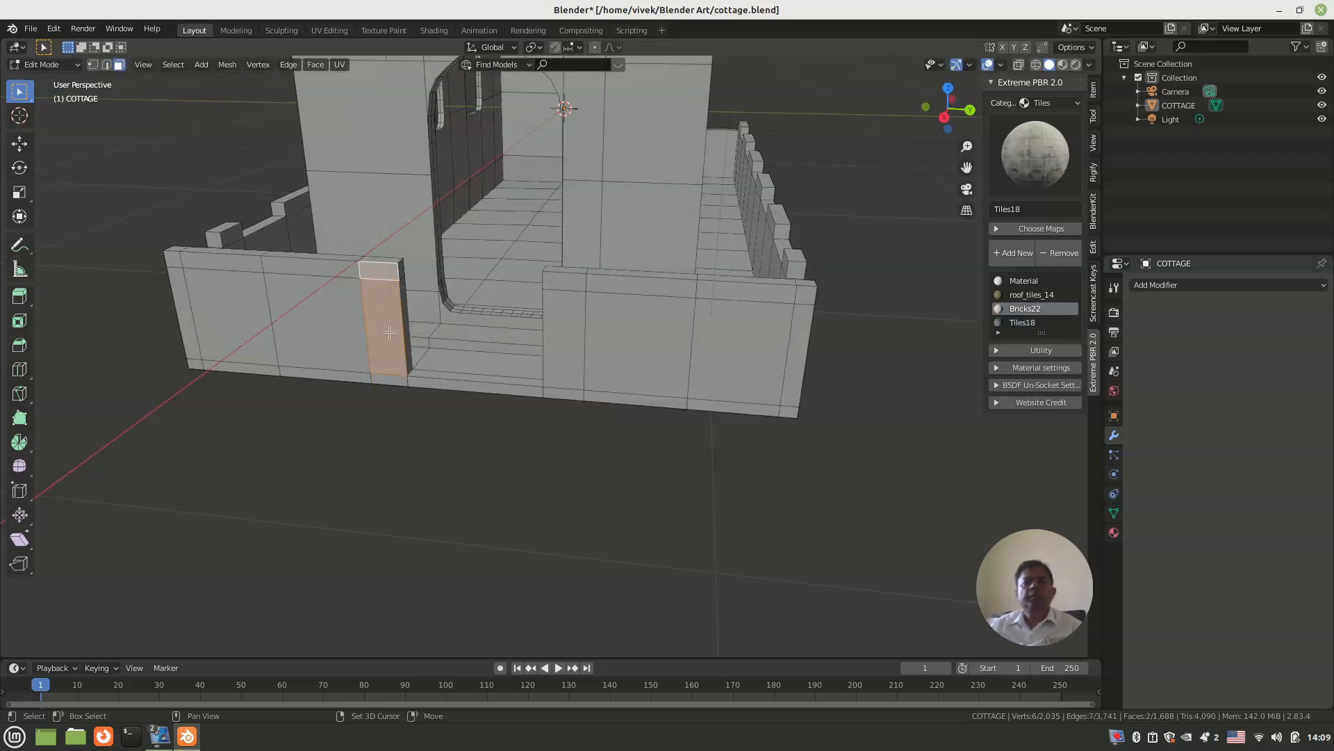
pyautogui.keyDown('shift'); pyautogui.click(394, 378); pyautogui.keyUp('shift')
pyautogui.keyDown('shift'); pyautogui.click(562, 311); pyautogui.keyUp('shift')
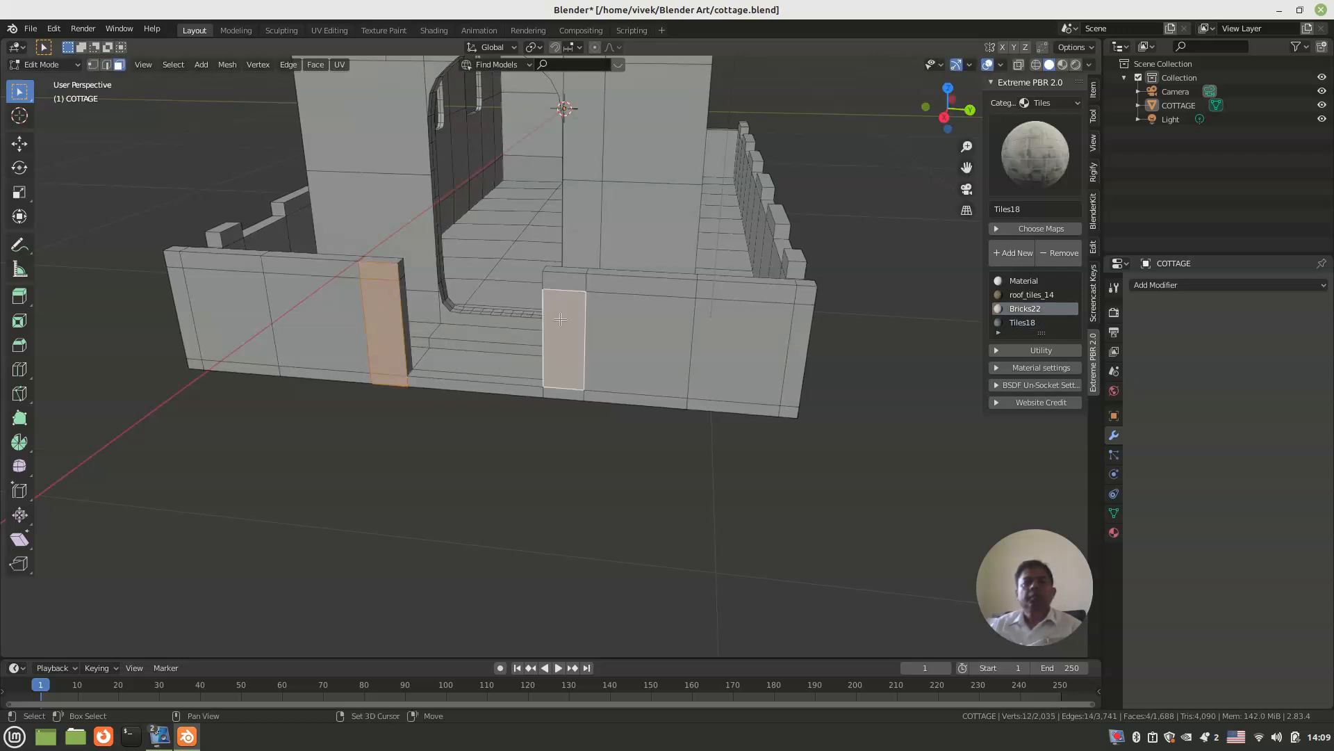
pyautogui.keyDown('shift'); pyautogui.click(558, 282); pyautogui.keyUp('shift')
pyautogui.keyDown('shift'); pyautogui.click(557, 393); pyautogui.keyUp('shift')
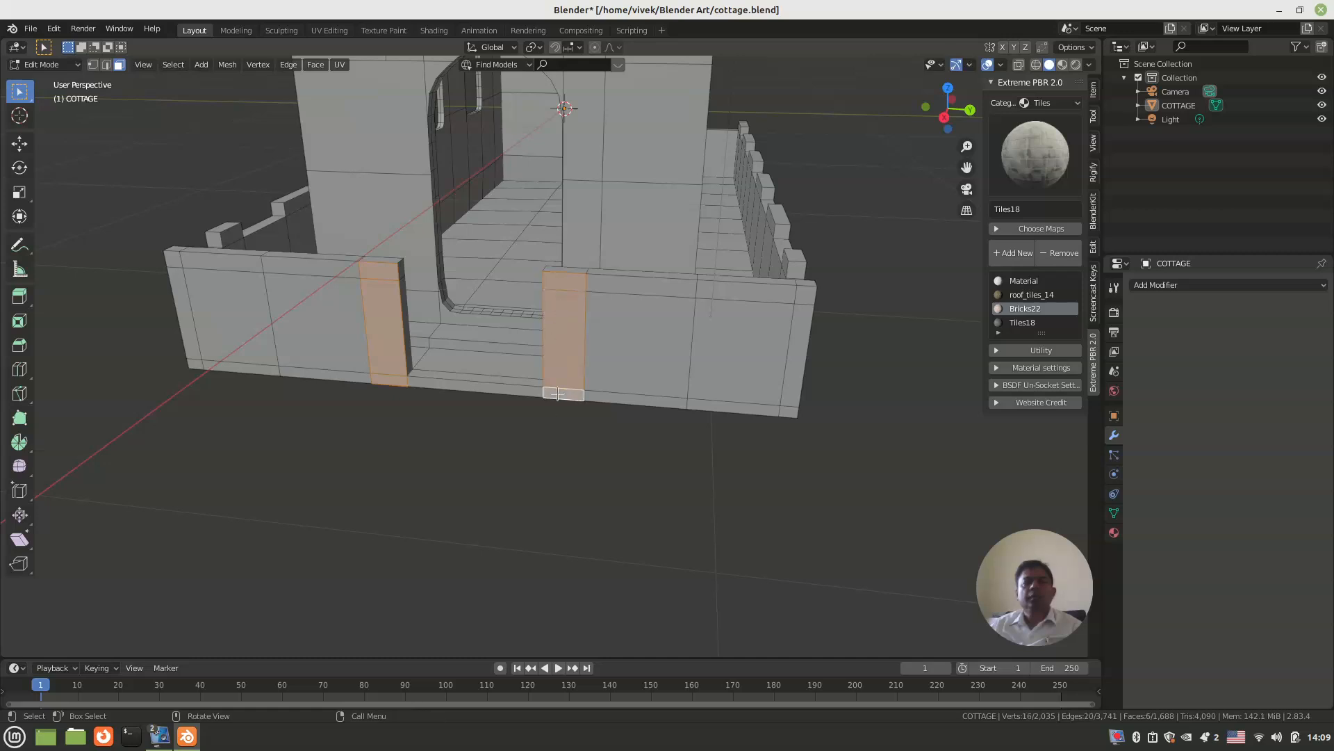
pyautogui.press('e')
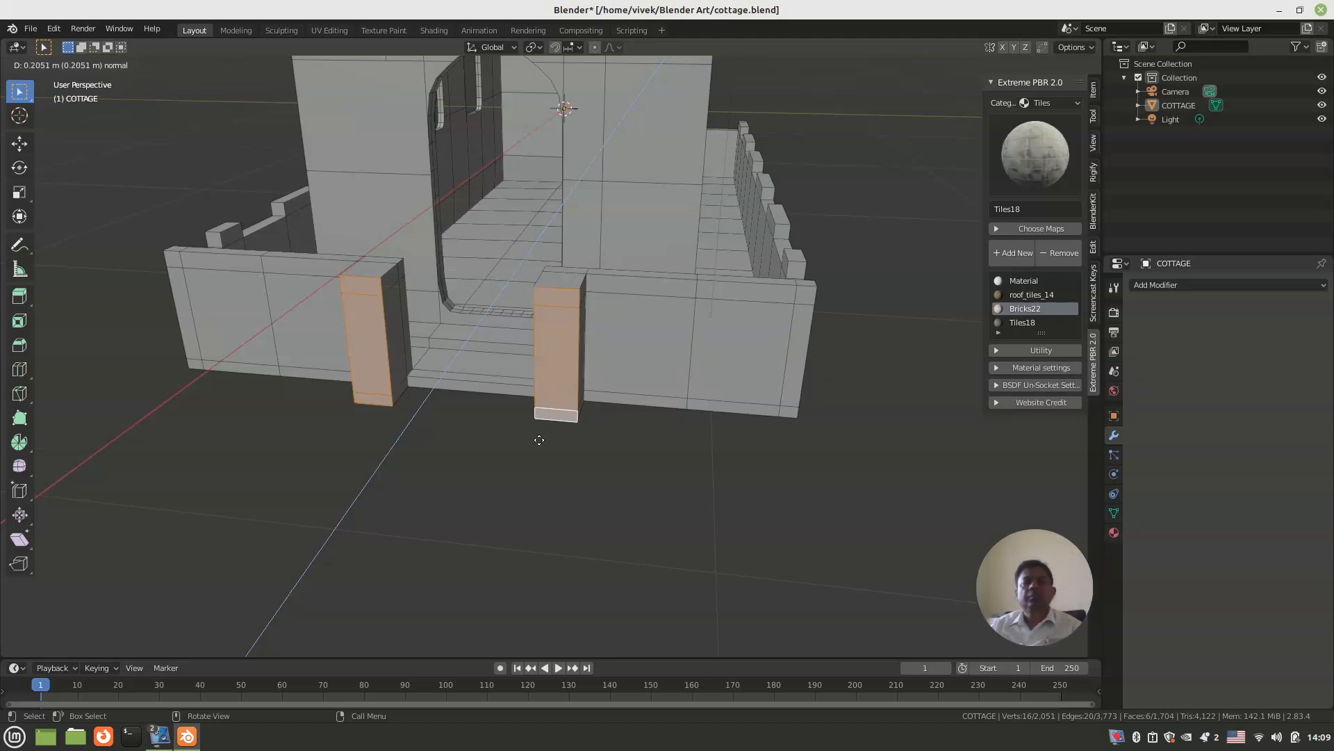
pyautogui.click(540, 439)
pyautogui.moveTo(539, 437); pyautogui.dragTo(525, 488, button='middle')
pyautogui.click(390, 467)
# Step: Extrude the top faces of both gate pillars slightly upward
pyautogui.moveTo(390, 468); pyautogui.dragTo(517, 396, button='middle')
pyautogui.scroll(1, 425, 421)
pyautogui.scroll(3, 513, 396)
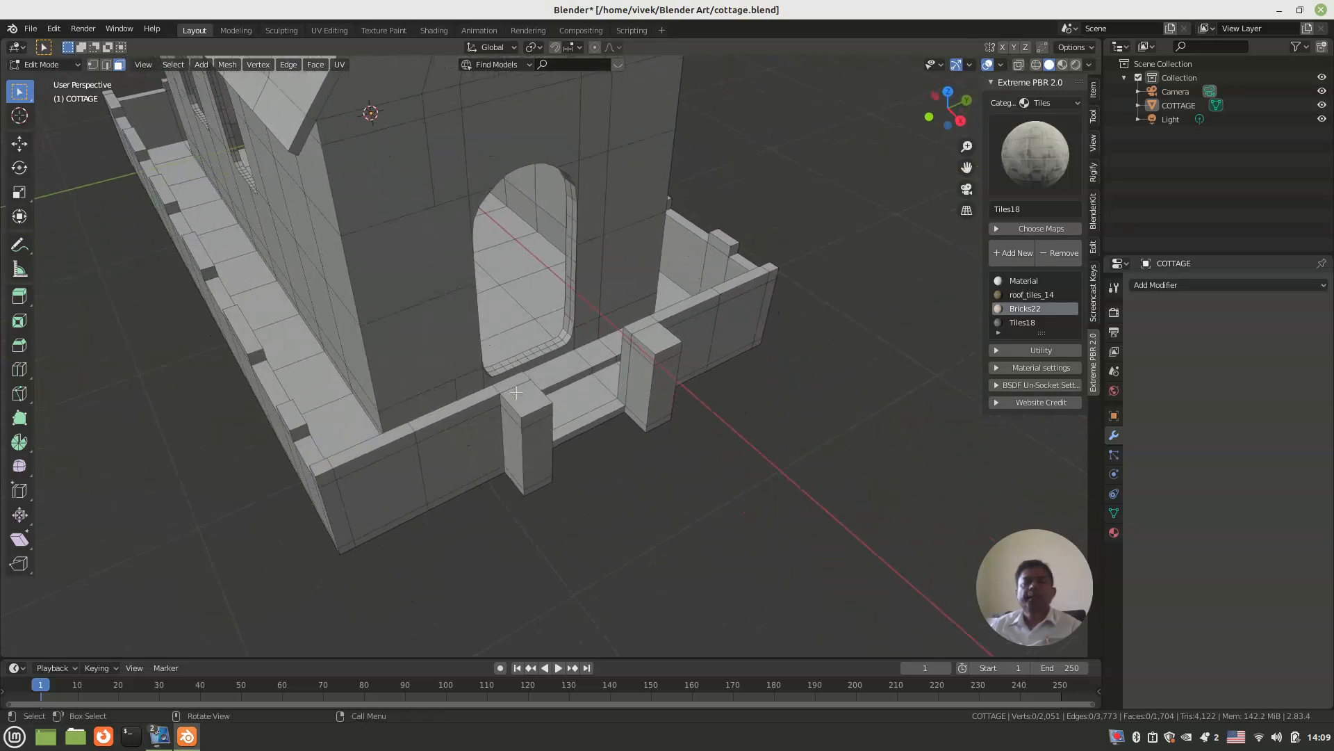
pyautogui.scroll(2, 517, 396)
pyautogui.click(503, 427)
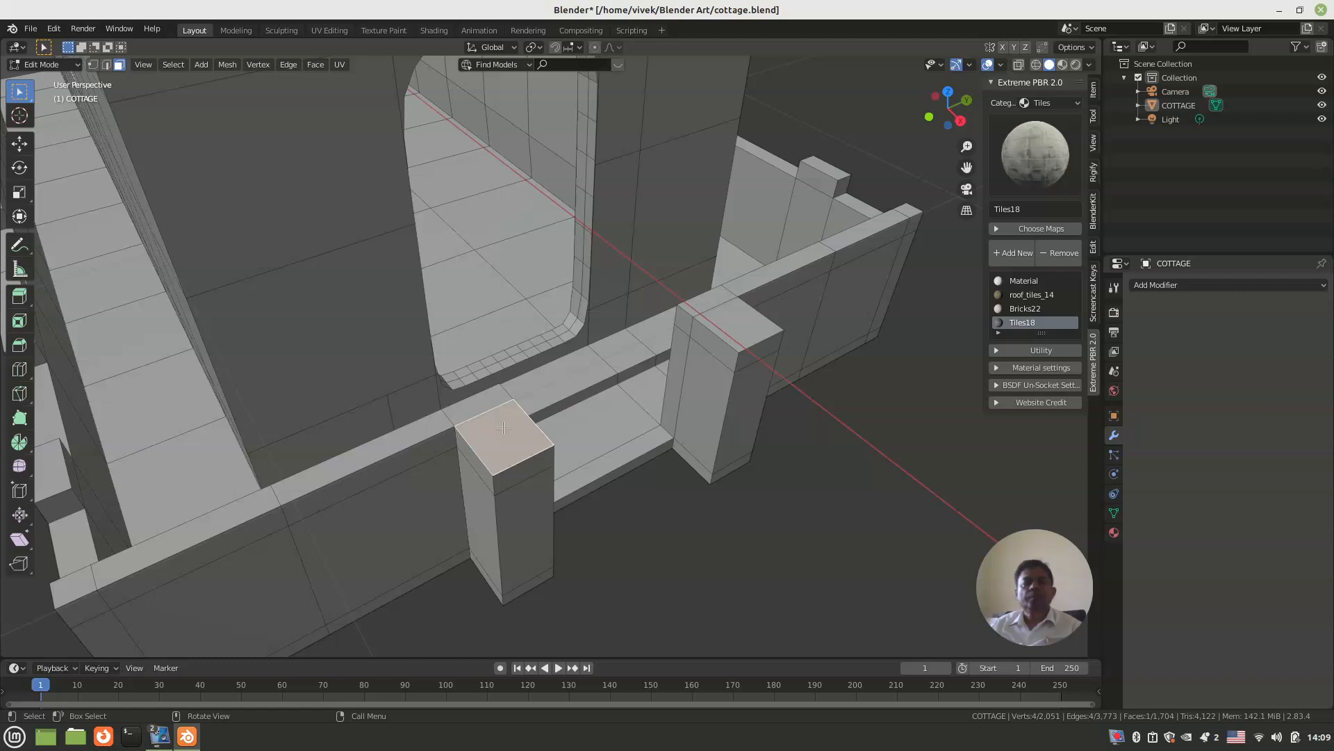
pyautogui.keyDown('shift'); pyautogui.click(727, 318); pyautogui.keyUp('shift')
pyautogui.press('e')
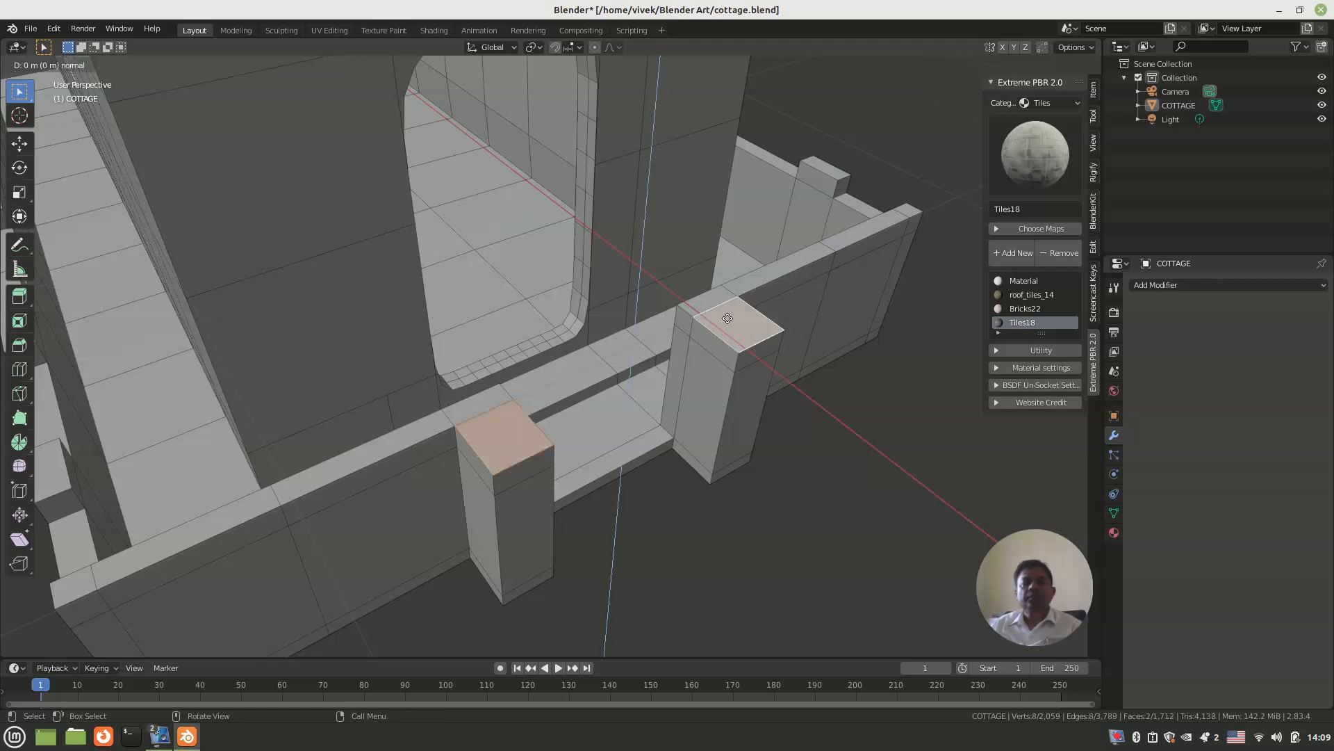
pyautogui.click(707, 318)
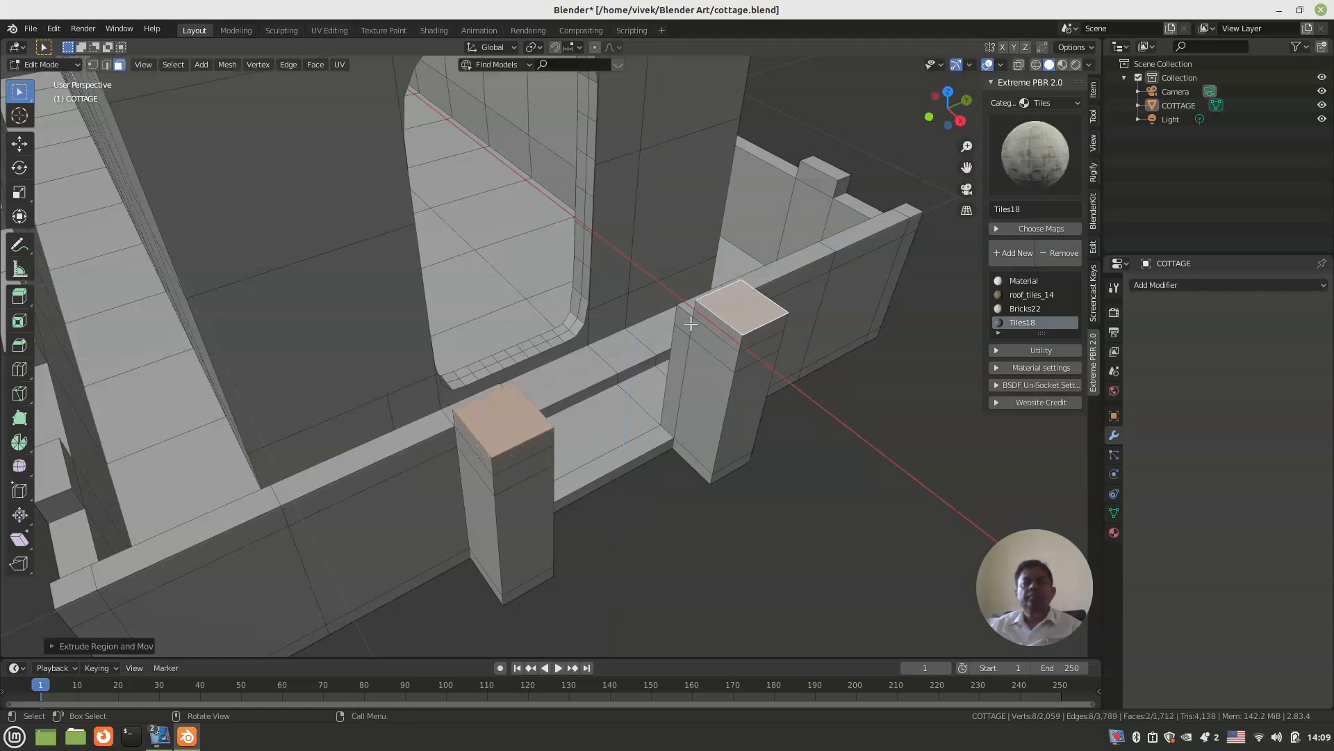
# Step: Scale each gate pillar's top face down individually, the first to about 0.19, to form pointed caps
pyautogui.click(505, 416)
pyautogui.press('s')
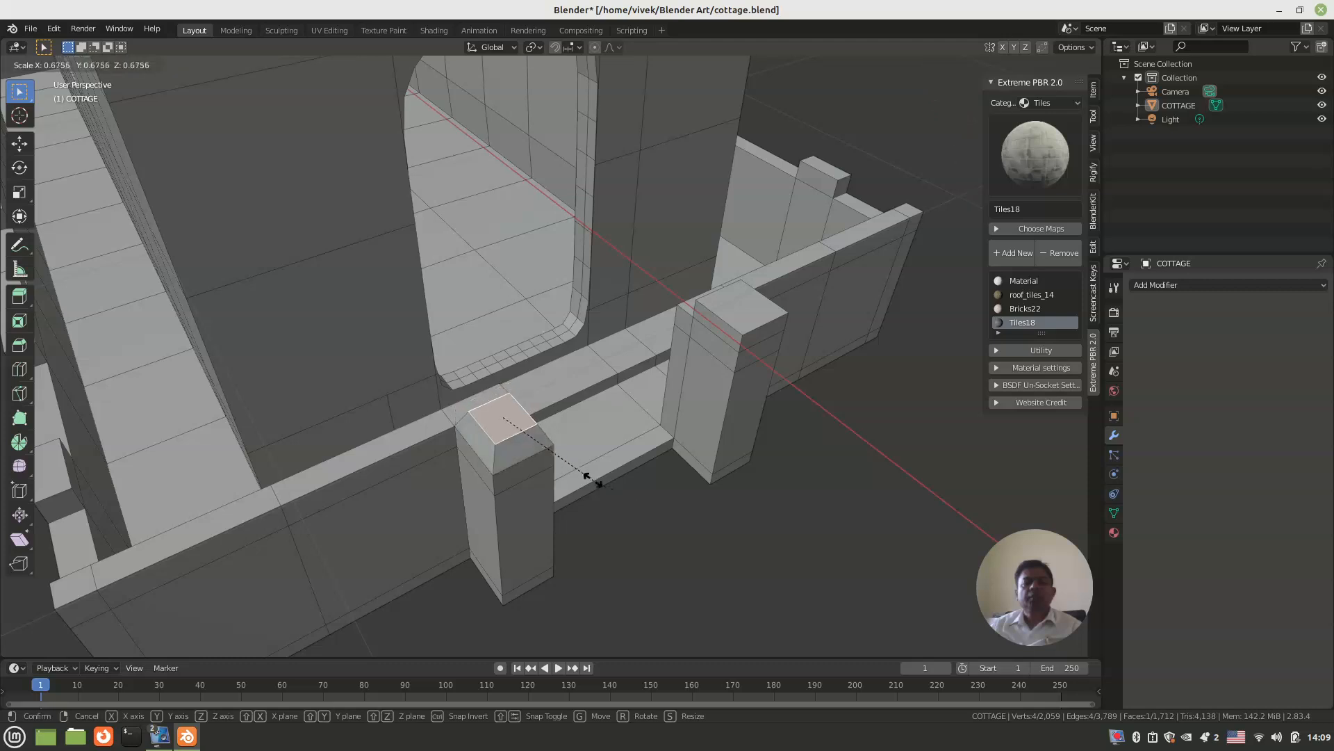
pyautogui.click(534, 426)
pyautogui.click(739, 305)
pyautogui.press('s')
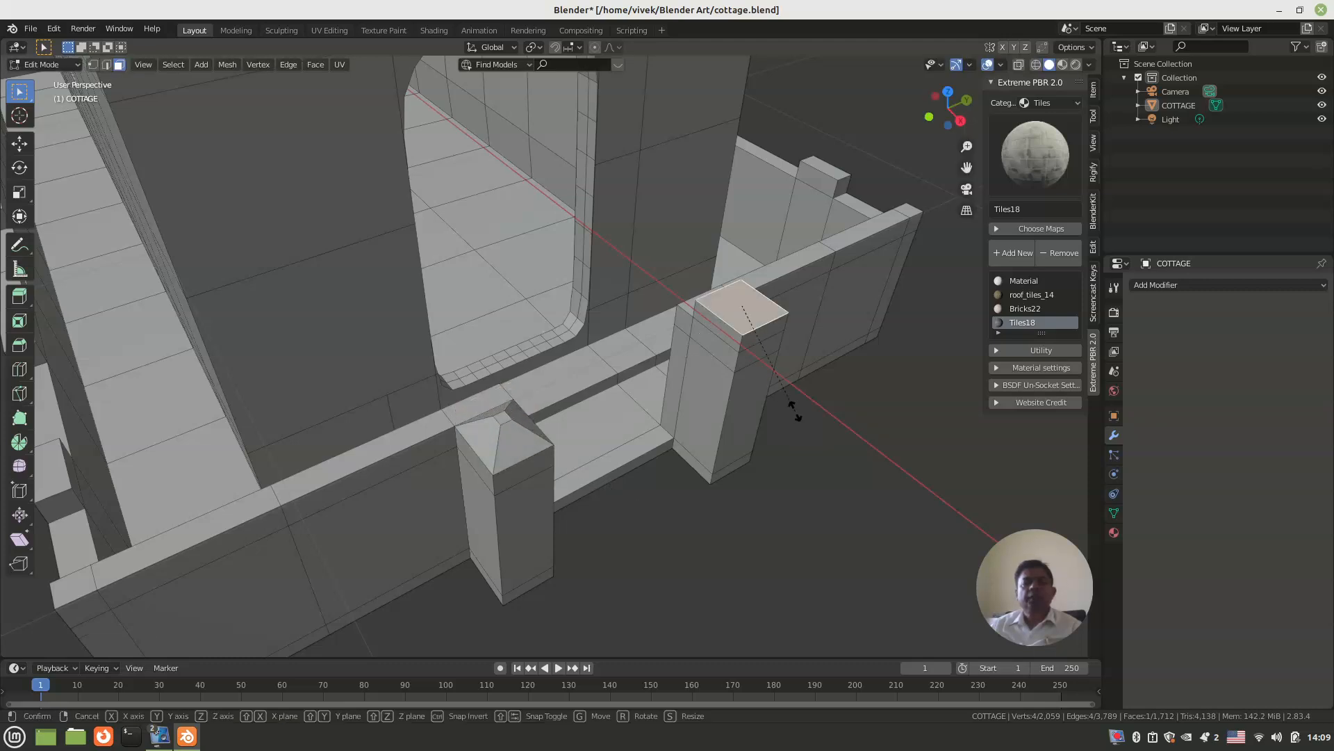
pyautogui.click(754, 330)
pyautogui.click(762, 546)
# Step: Save the cottage file
pyautogui.scroll(-6, 736, 523)
pyautogui.moveTo(673, 470); pyautogui.dragTo(581, 468, button='middle')
pyautogui.hotkey('ctrl', 's')
# Step: Display the whole cottage with rendered viewport shading
pyautogui.scroll(-3, 581, 467)
pyautogui.moveTo(575, 542)
pyautogui.mouseDown(button='middle')
pyautogui.moveTo(661, 440)
pyautogui.moveTo(623, 440)
pyautogui.moveTo(608, 545)
pyautogui.moveTo(610, 482)
pyautogui.moveTo(581, 530)
pyautogui.moveTo(546, 488)
pyautogui.moveTo(564, 486)
pyautogui.moveTo(557, 450)
pyautogui.moveTo(556, 508)
pyautogui.mouseUp(button='middle')
pyautogui.scroll(2, 581, 531)
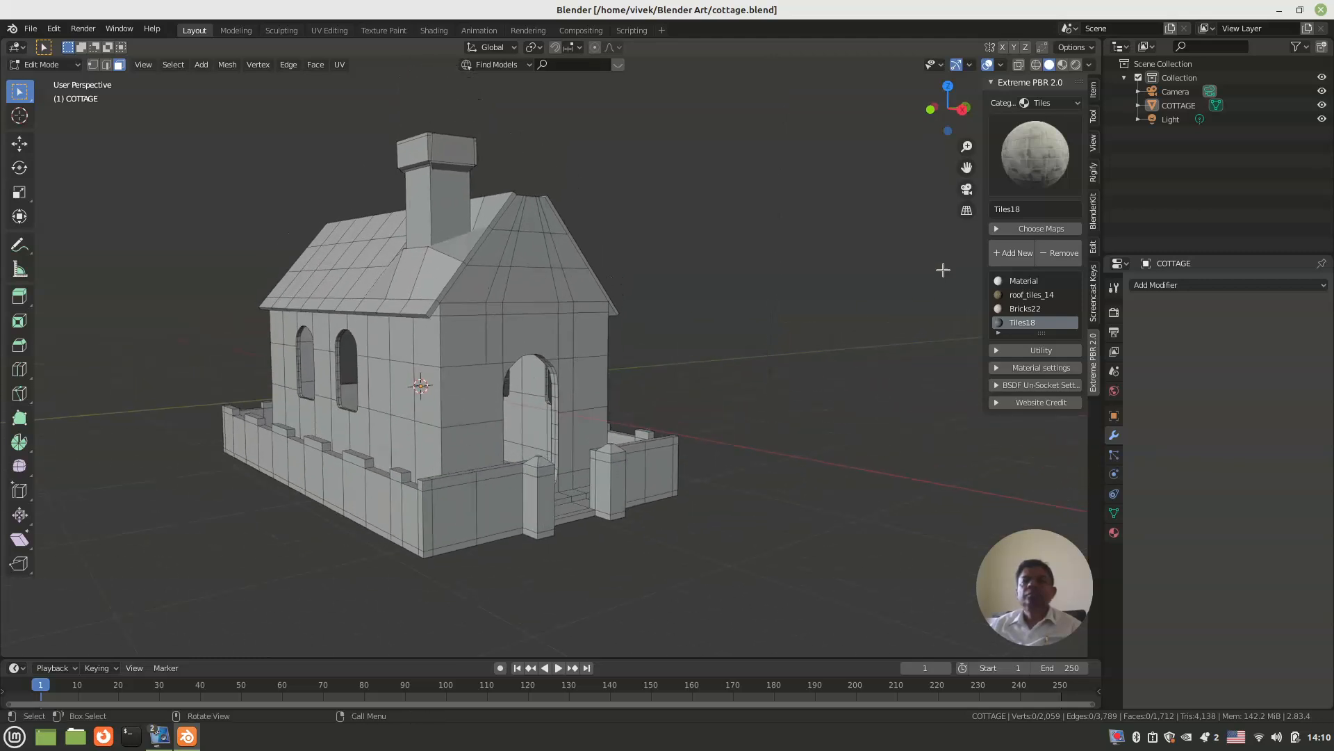
pyautogui.click(1062, 63)
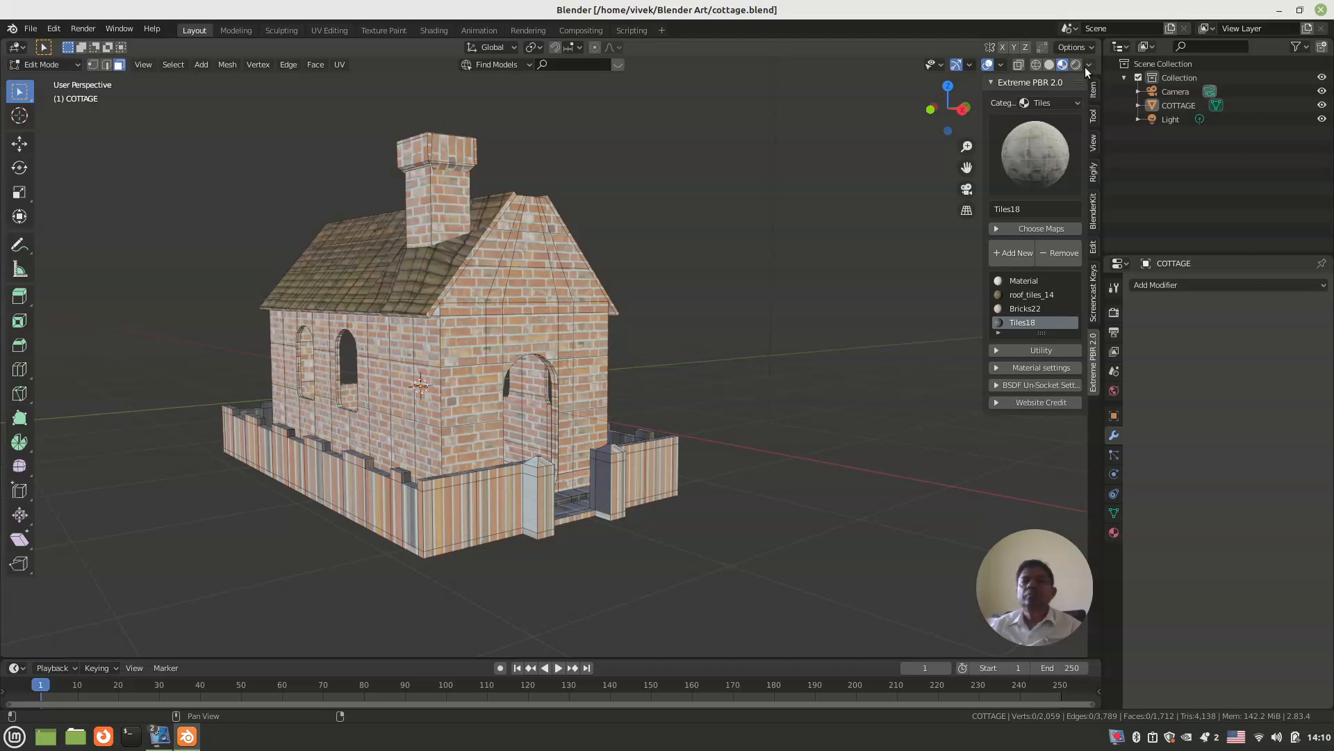
pyautogui.click(1074, 64)
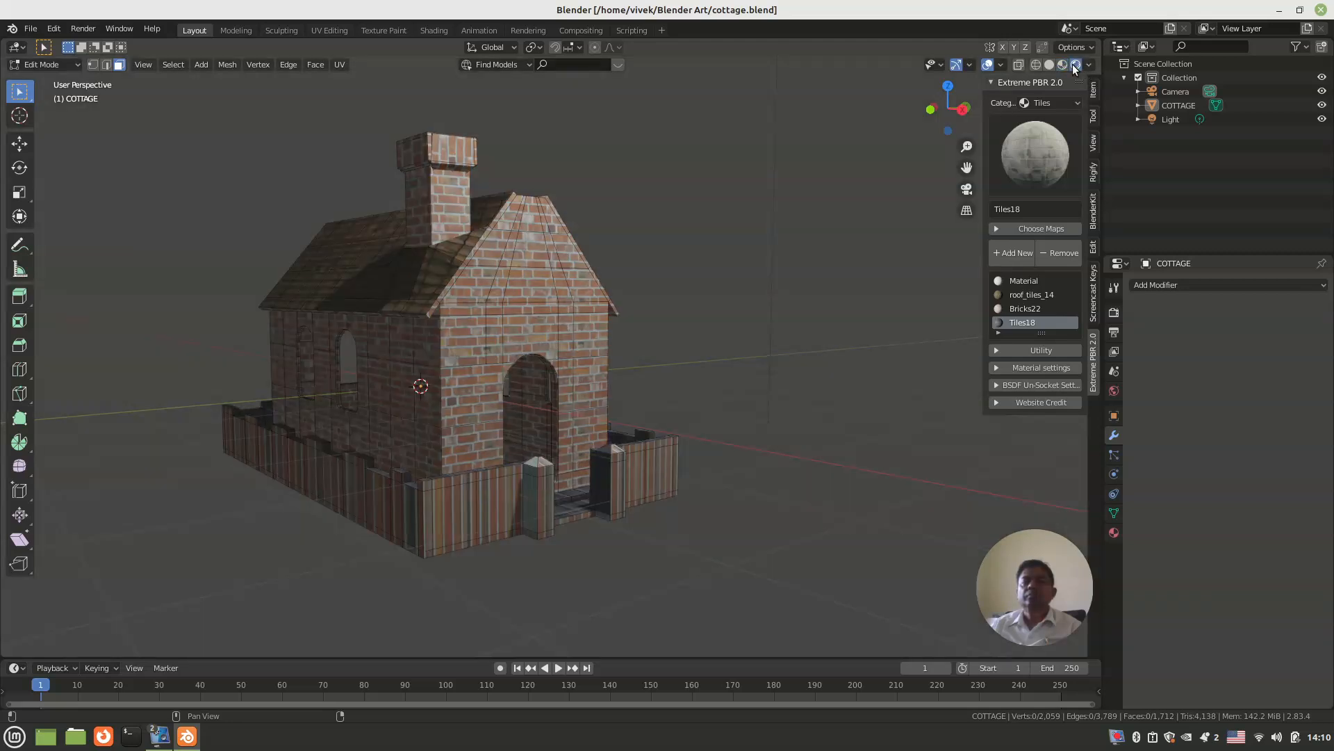
pyautogui.moveTo(555, 376); pyautogui.dragTo(515, 399, button='middle')
pyautogui.scroll(-3, 521, 403)
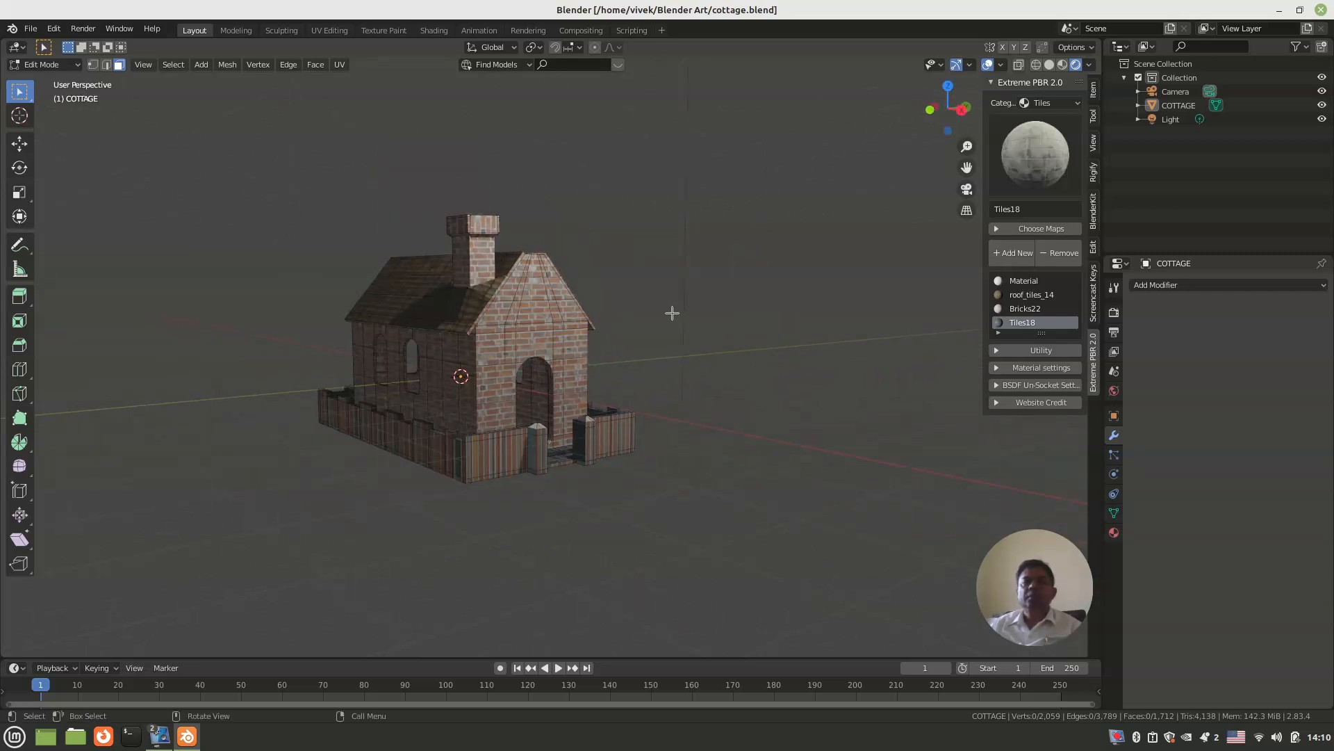
pyautogui.keyDown('shift'); pyautogui.moveTo(617, 415); pyautogui.dragTo(652, 392, button='middle'); pyautogui.keyUp('shift')
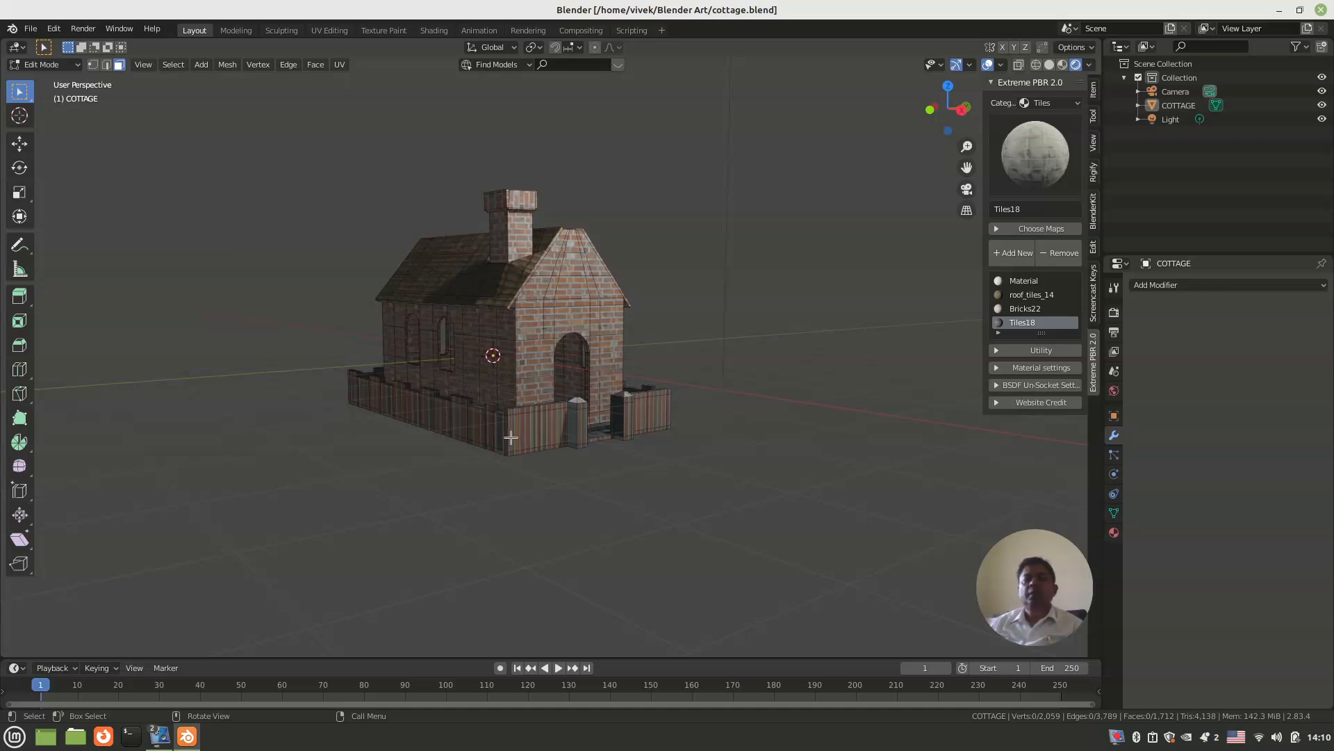
# Step: Move the whole cottage object up about 0.99 m along Z so its base rests on the ground grid
pyautogui.press('Tab')
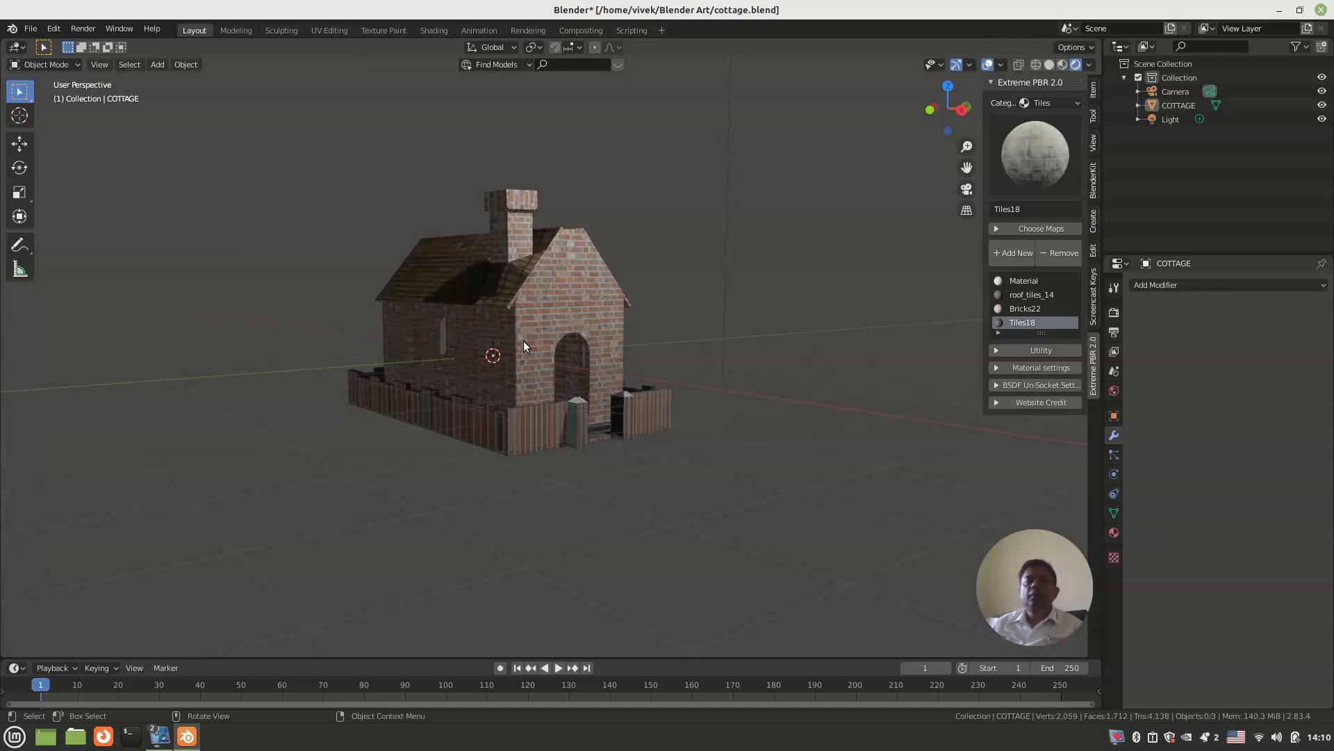
pyautogui.click(523, 340)
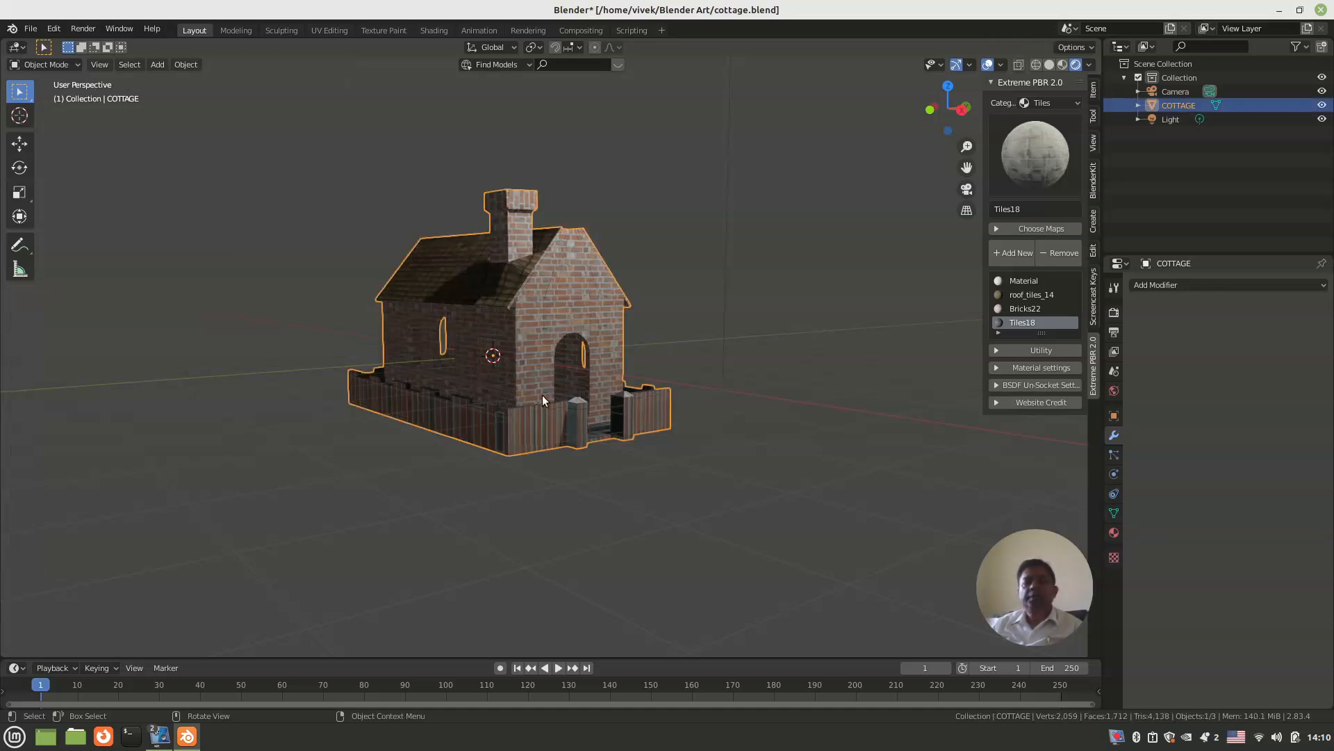
pyautogui.press('KP_3')
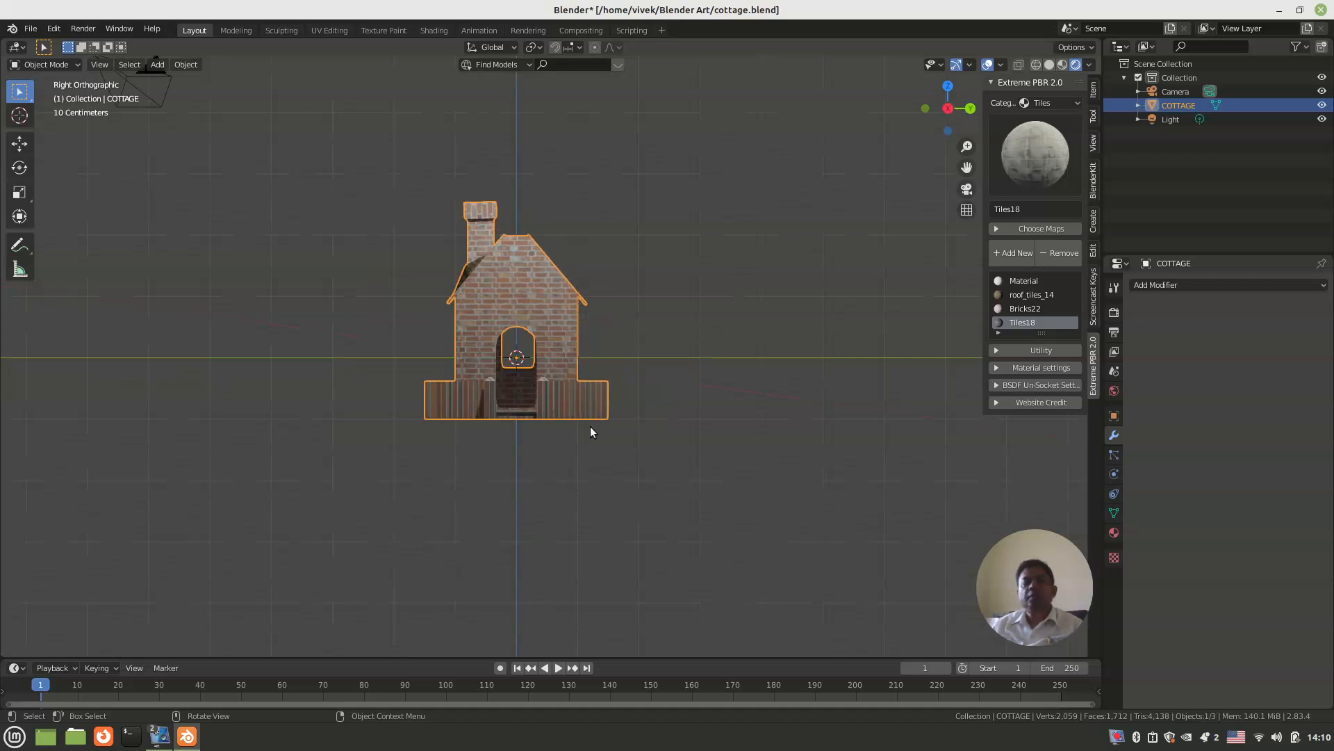
pyautogui.press('g')
pyautogui.press('z')
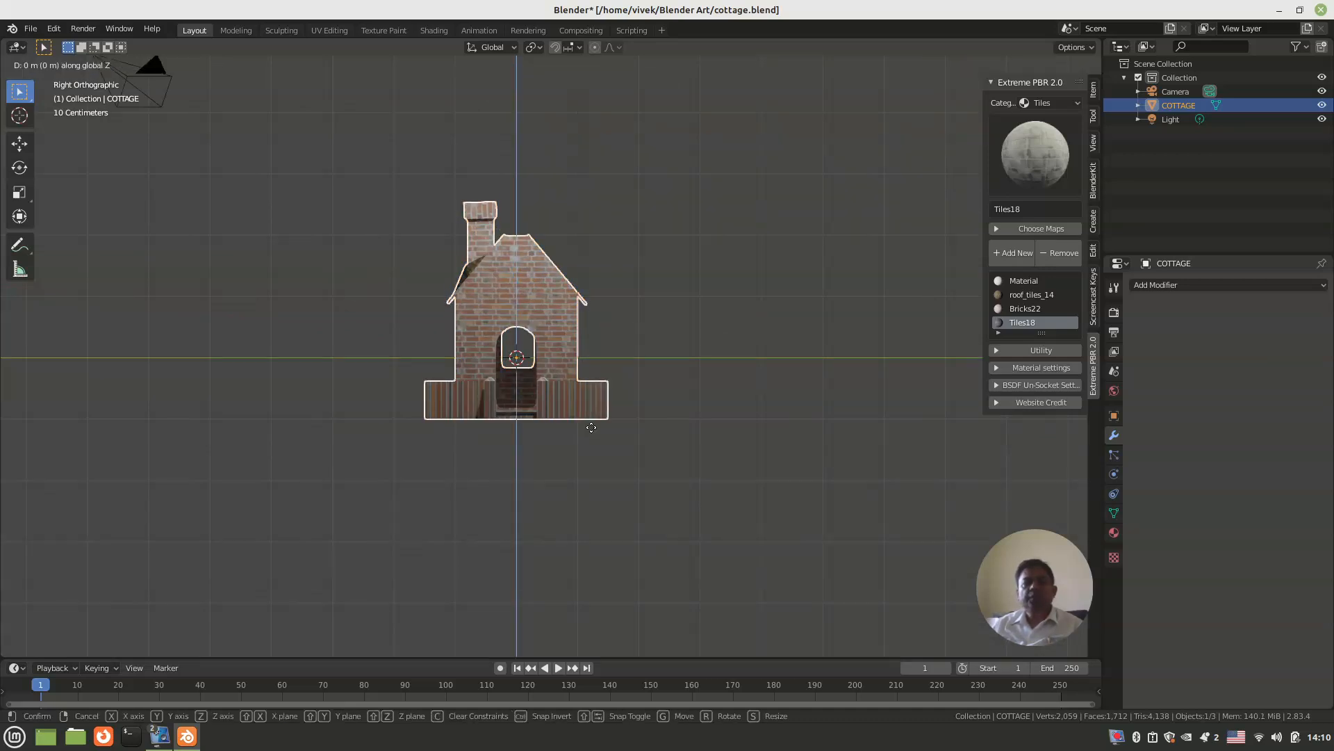
pyautogui.click(616, 367)
# Step: Snap the 3D cursor to the world origin and add a plane there
pyautogui.moveTo(599, 369); pyautogui.dragTo(546, 472, button='middle')
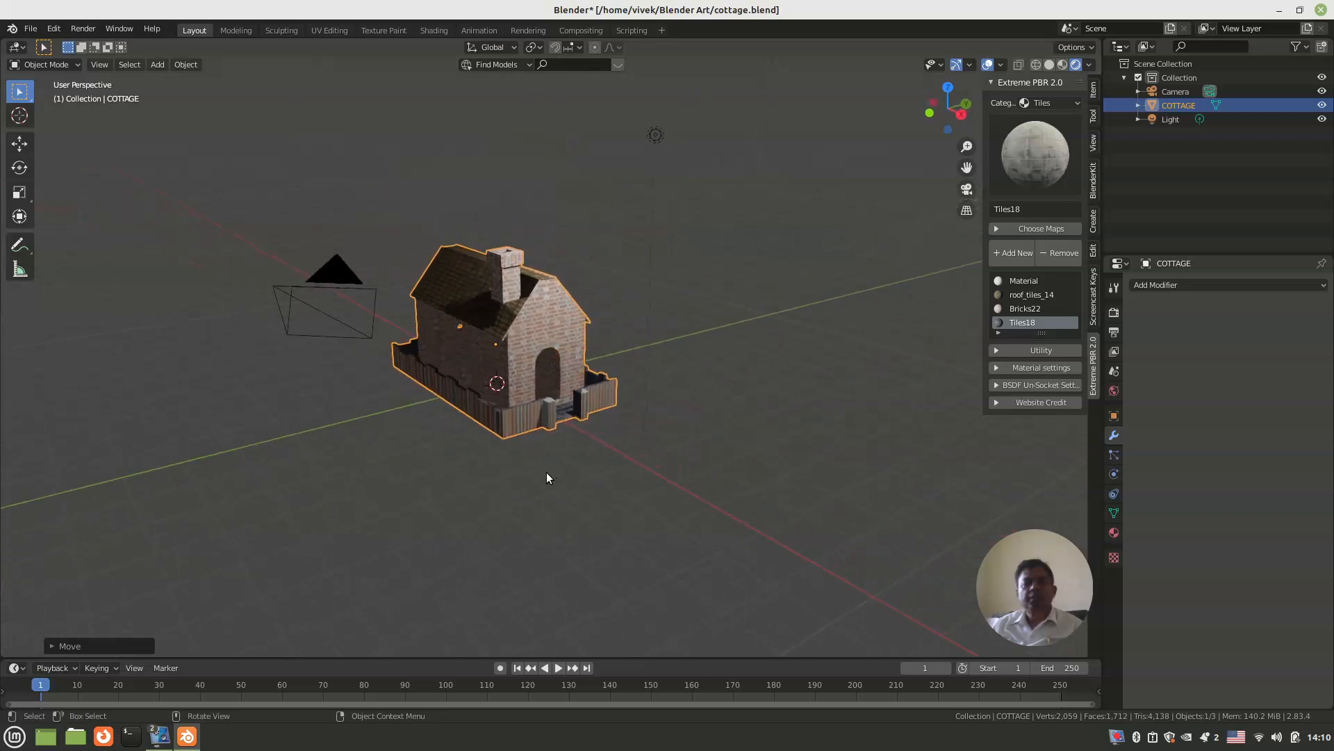
pyautogui.hotkey('shift', 's')
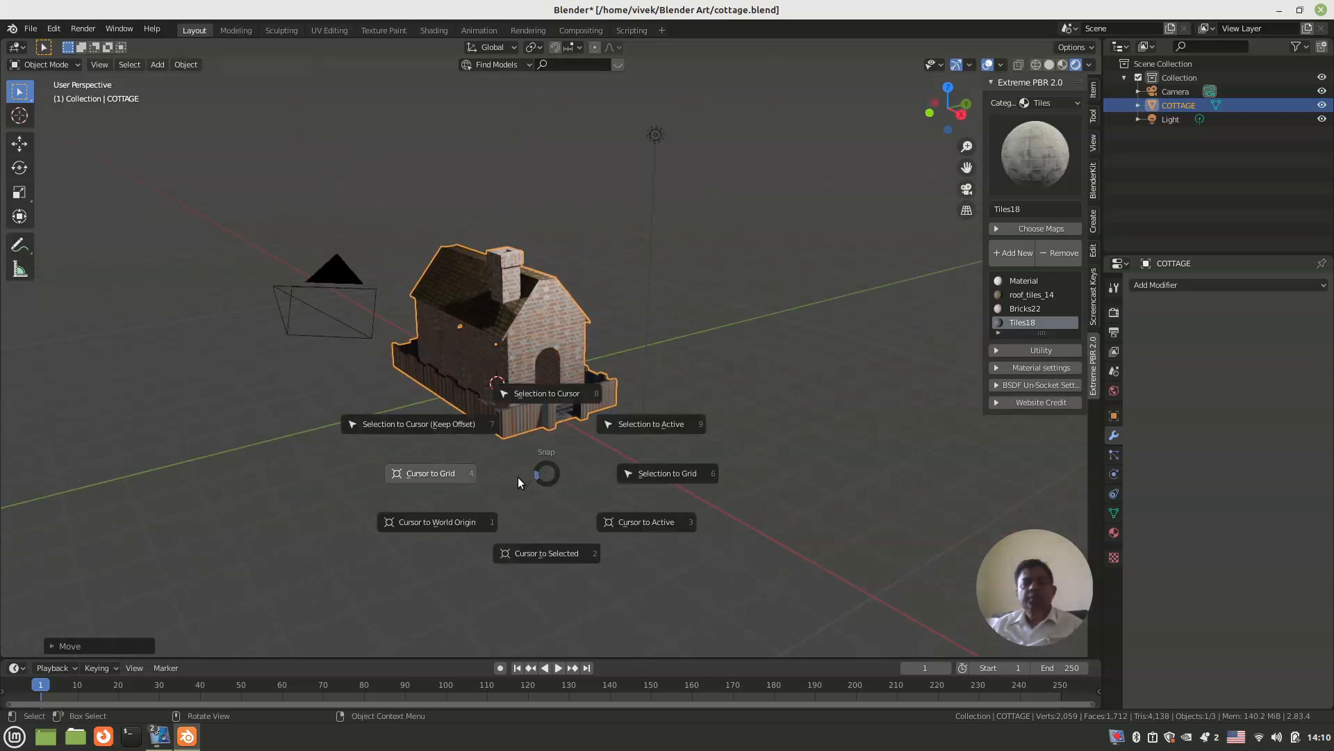
pyautogui.click(449, 522)
pyautogui.hotkey('shift', 'a')
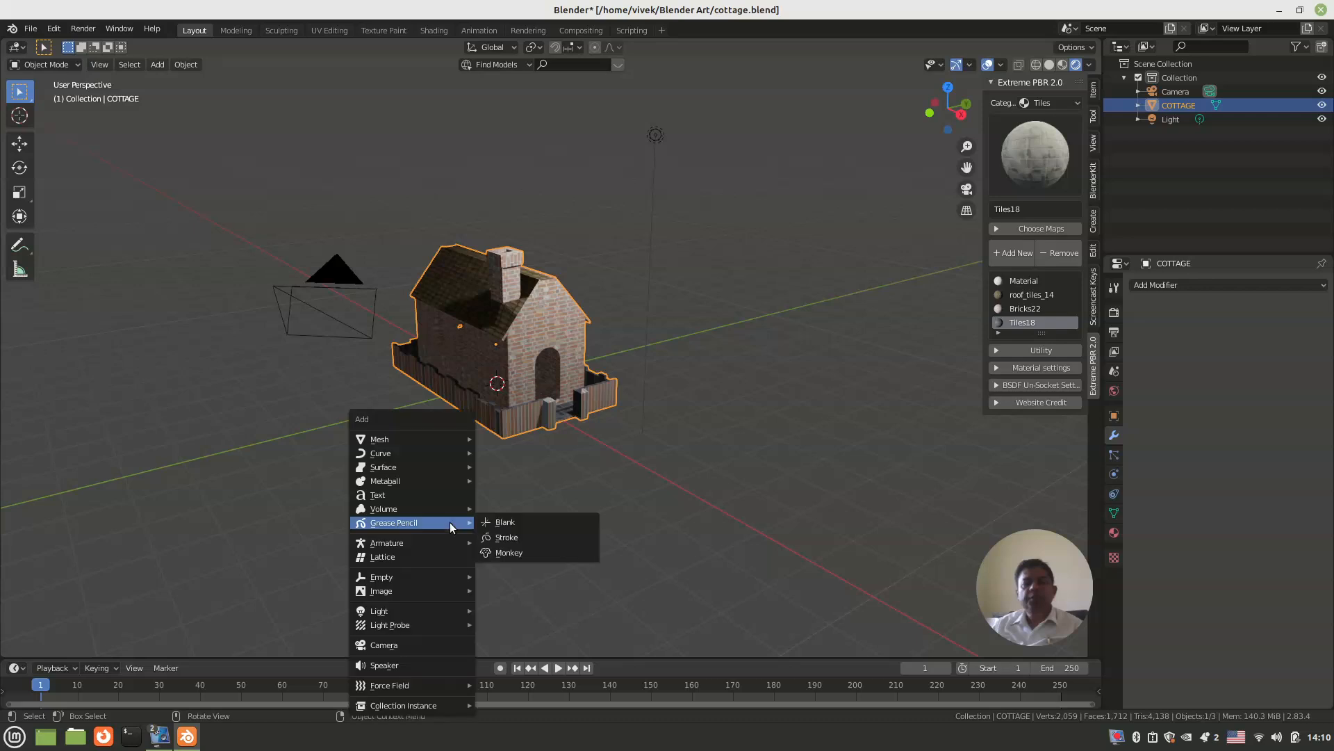
pyautogui.moveTo(417, 440)
pyautogui.click(511, 442)
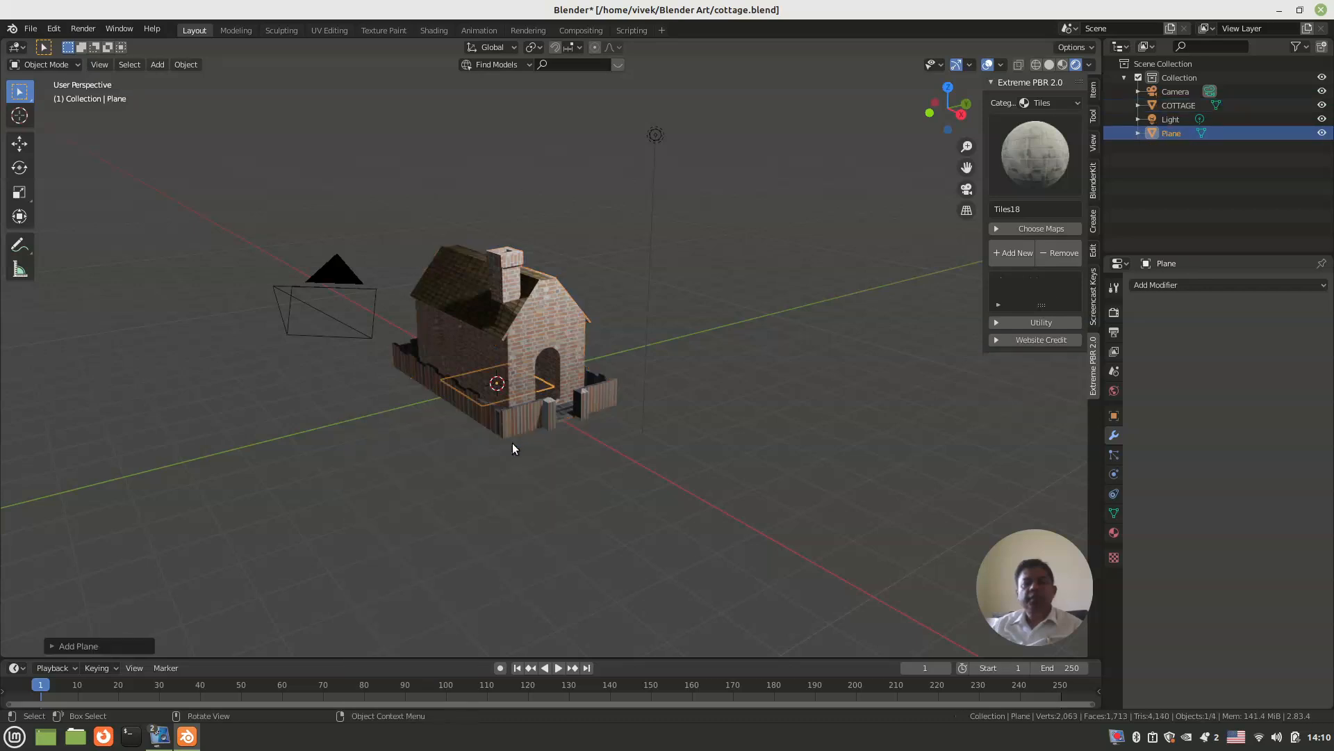
# Step: Scale the plane up into a wide ground surface extending far beyond the cottage
pyautogui.press('s')
pyautogui.click(733, 492)
pyautogui.press('s')
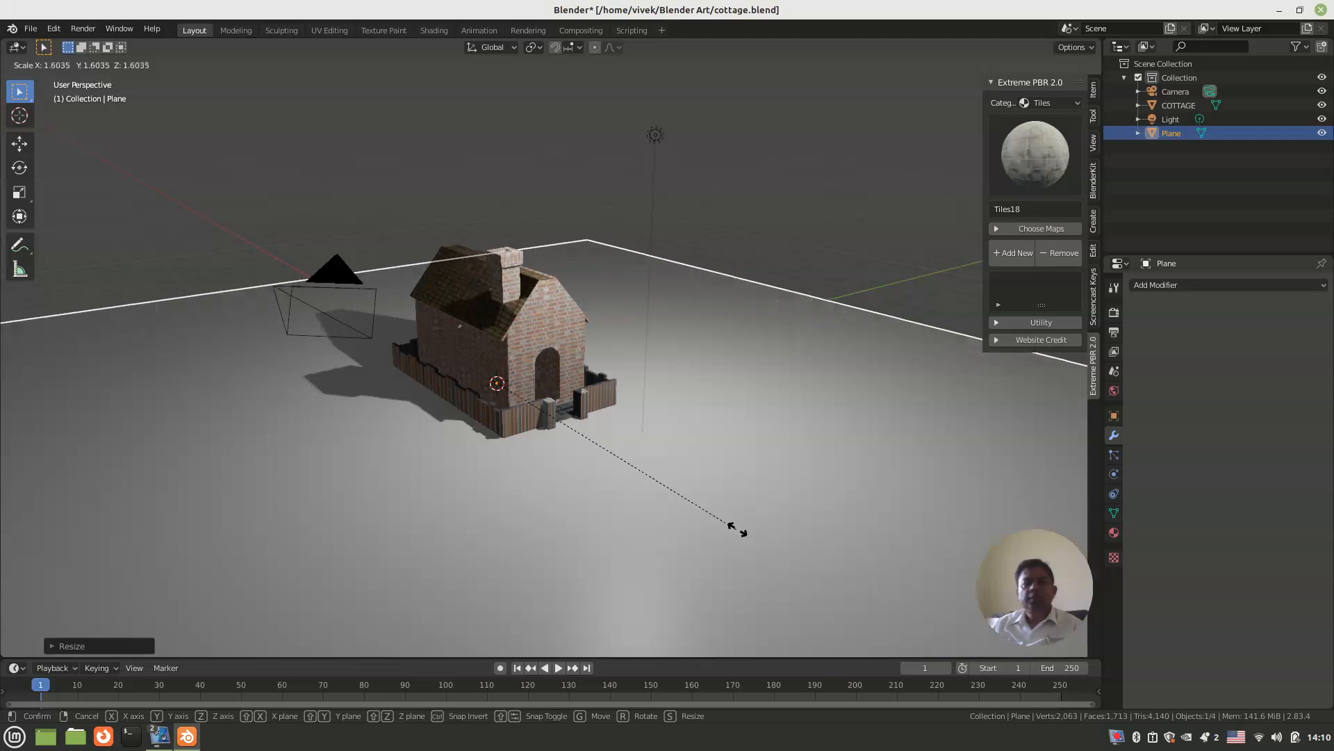
pyautogui.click(772, 531)
# Step: Change the scene light to a Sun with a strength of 9
pyautogui.moveTo(581, 511); pyautogui.dragTo(568, 505, button='middle')
pyautogui.click(646, 130)
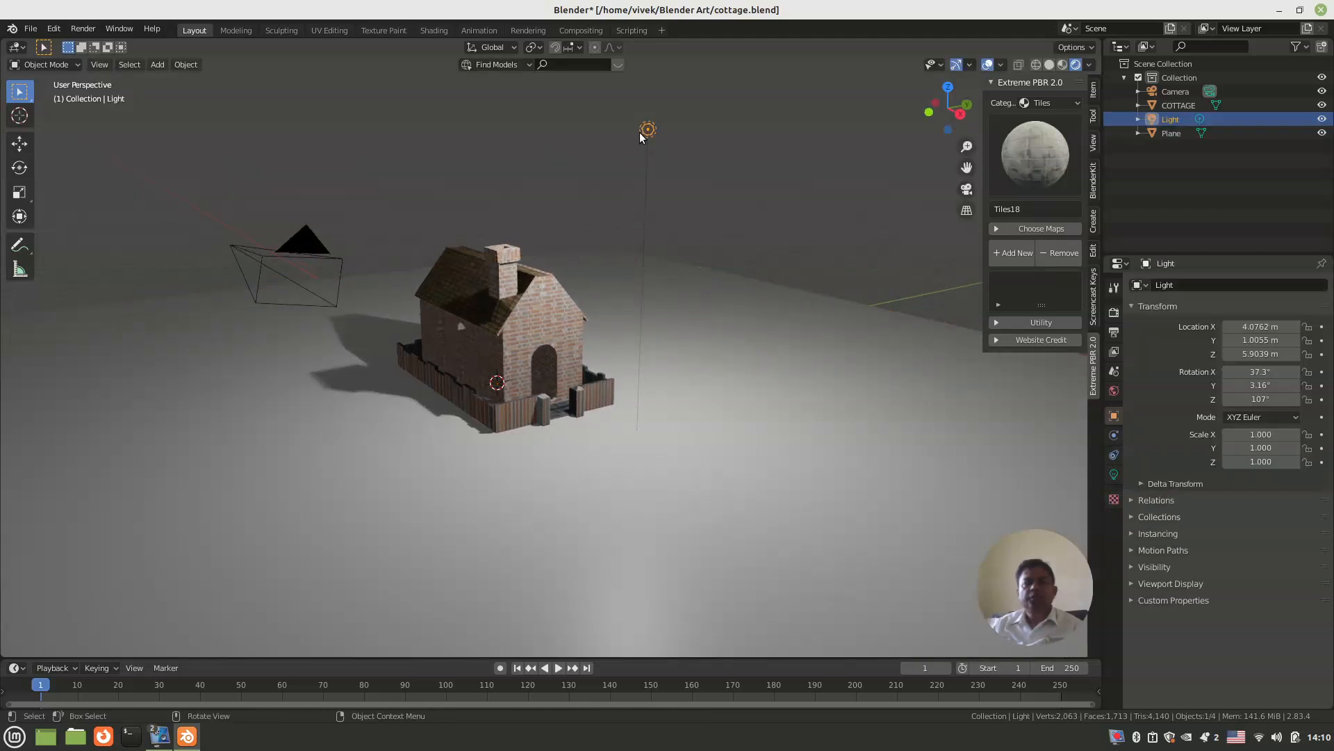
pyautogui.click(1115, 474)
pyautogui.click(1203, 343)
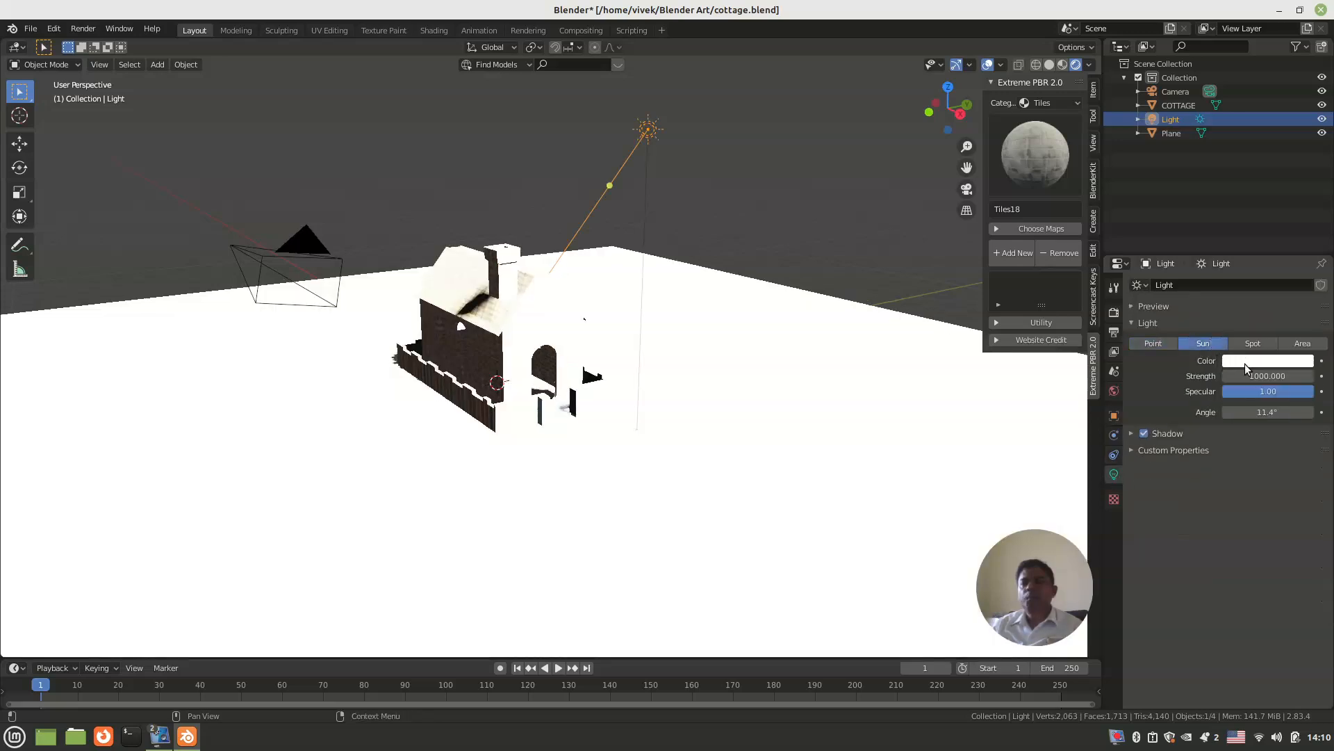
pyautogui.click(1257, 376)
pyautogui.write('9')
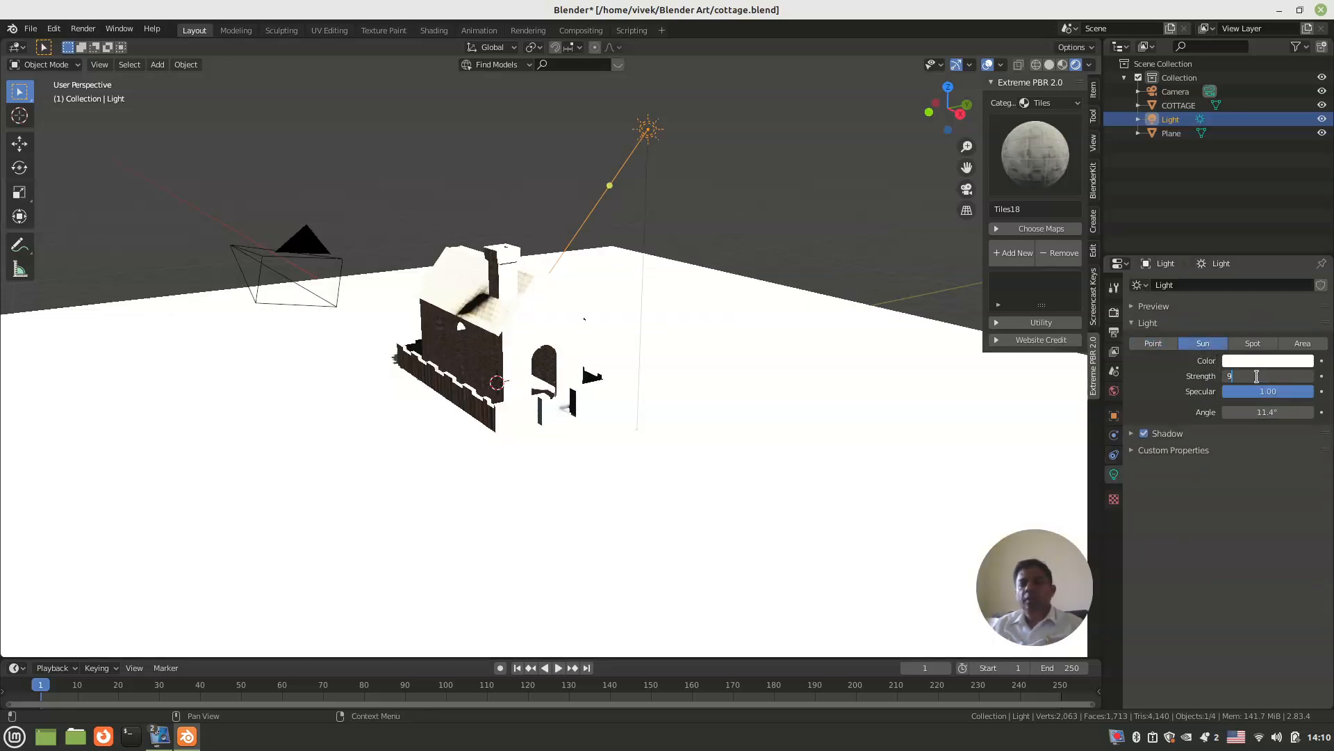
pyautogui.press('Return')
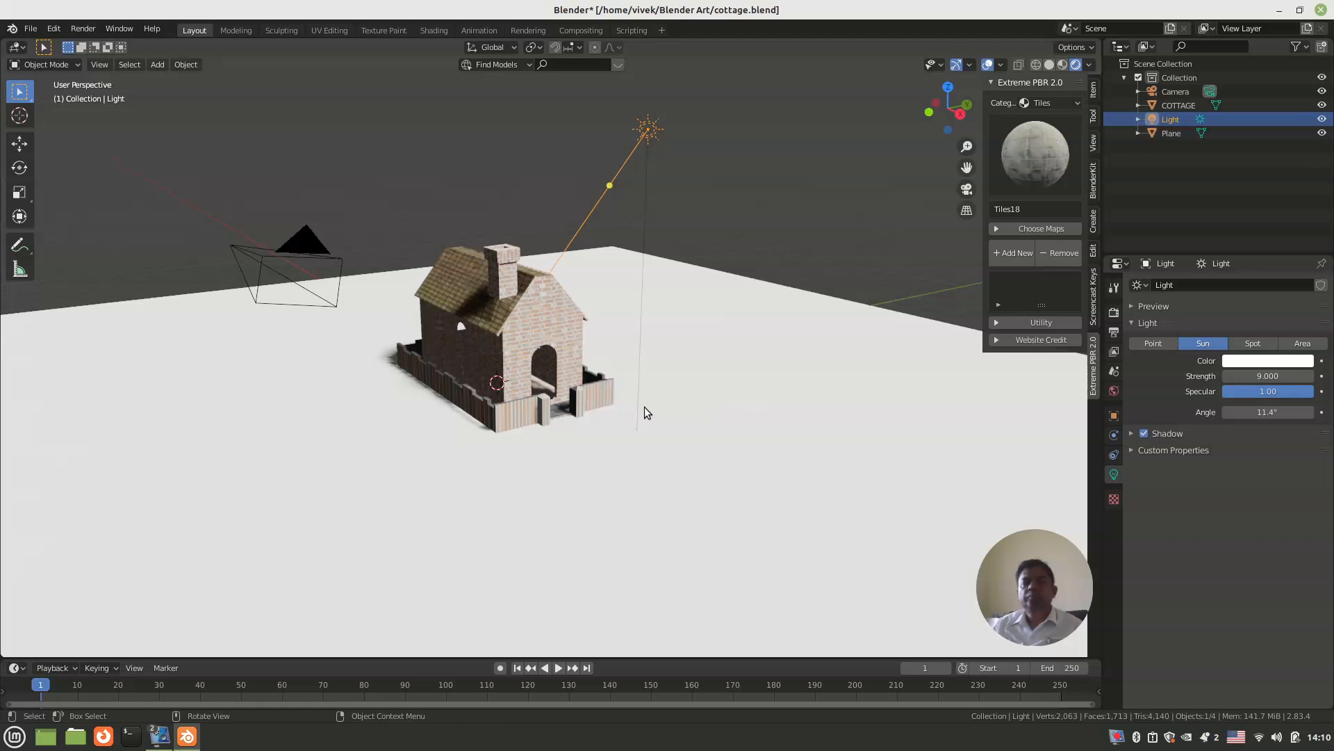
pyautogui.moveTo(627, 415); pyautogui.dragTo(627, 441, button='middle')
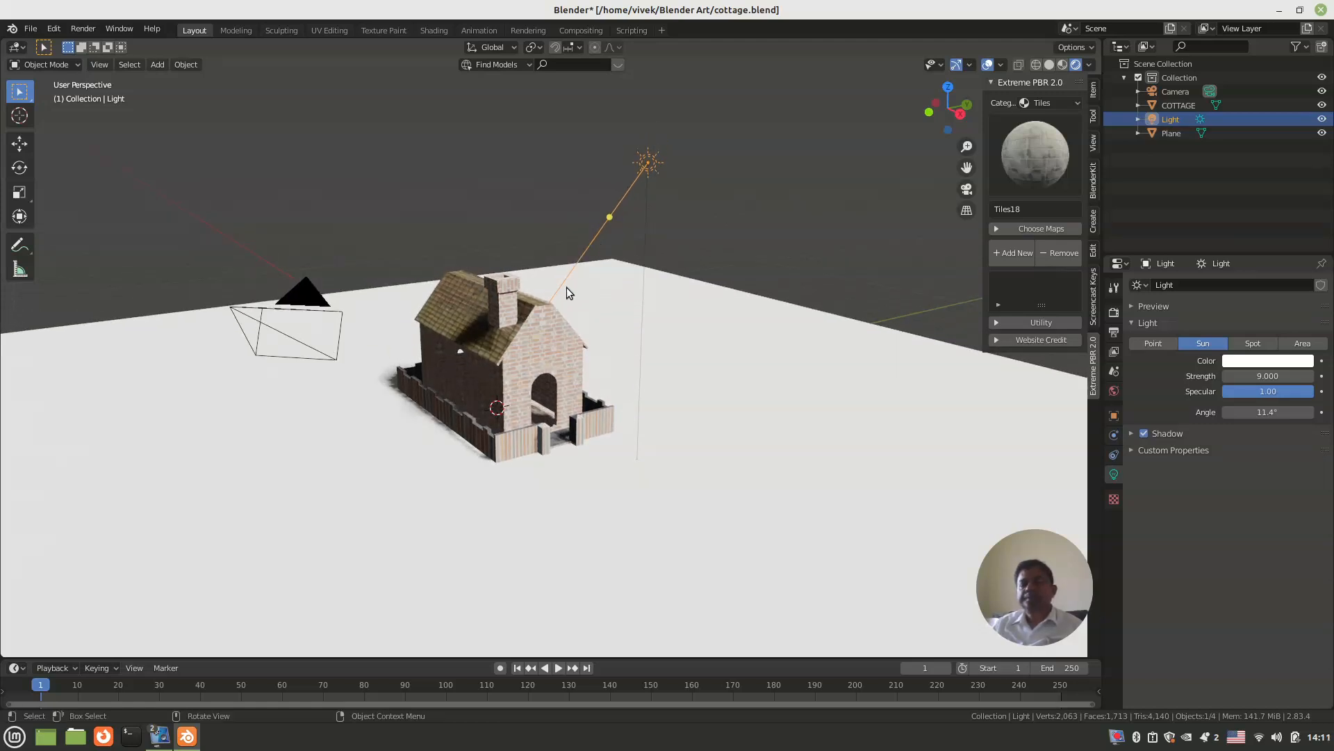
# Step: In front view, rotate the Sun to a shallower angle and move it farther out from the cottage along +X
pyautogui.press('KP_1')
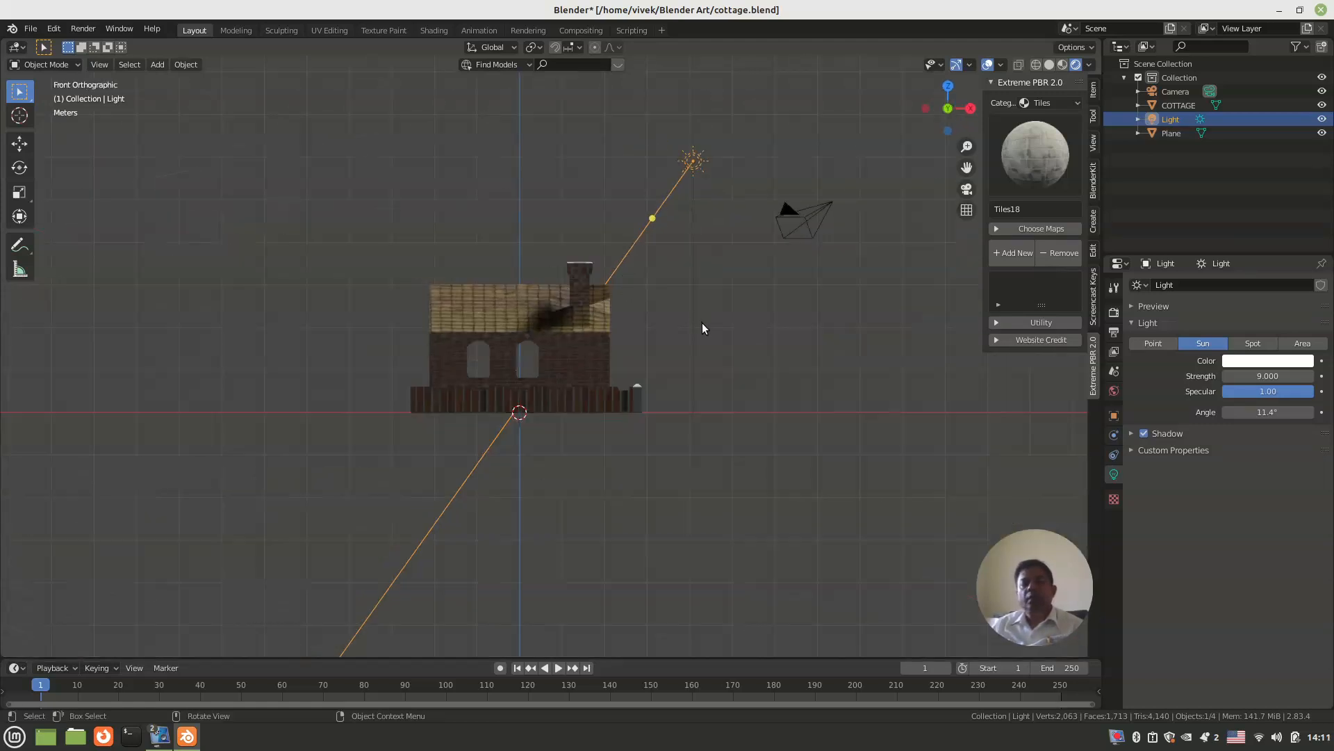
pyautogui.press('r')
pyautogui.click(648, 369)
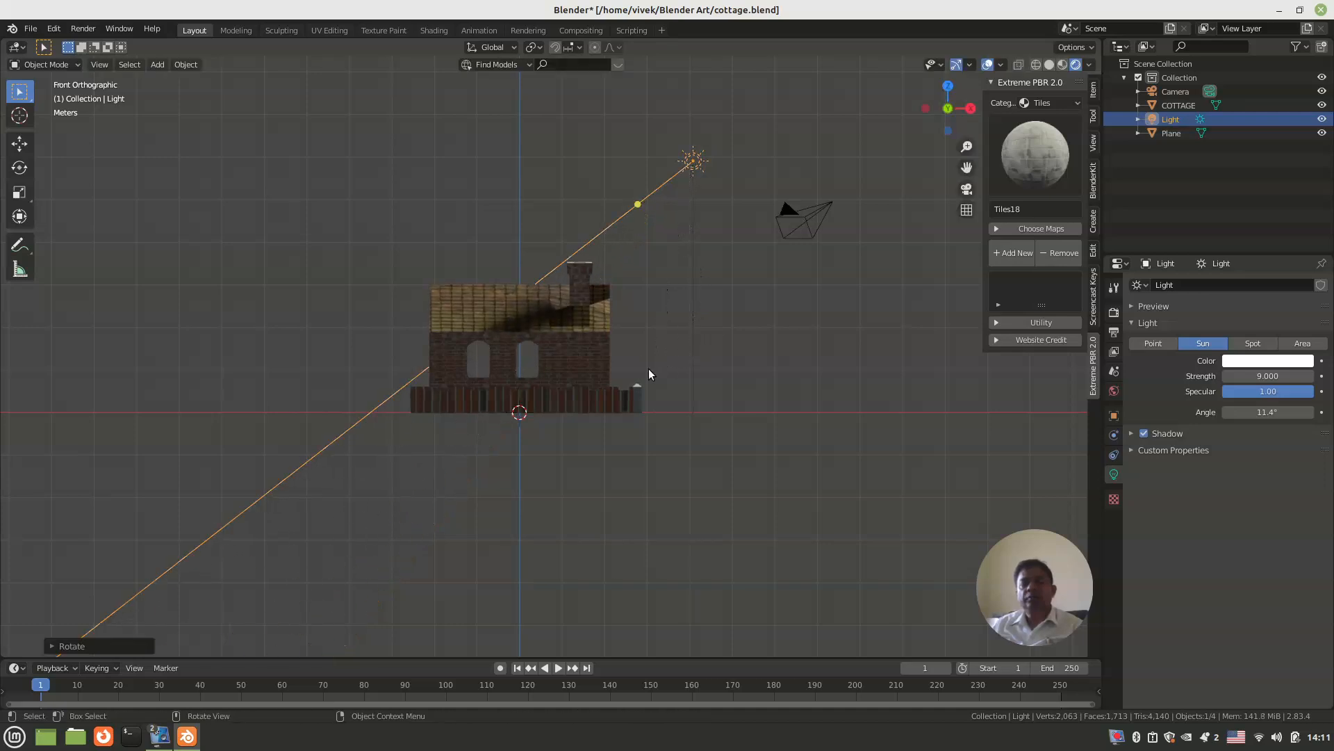
pyautogui.press('g')
pyautogui.click(813, 356)
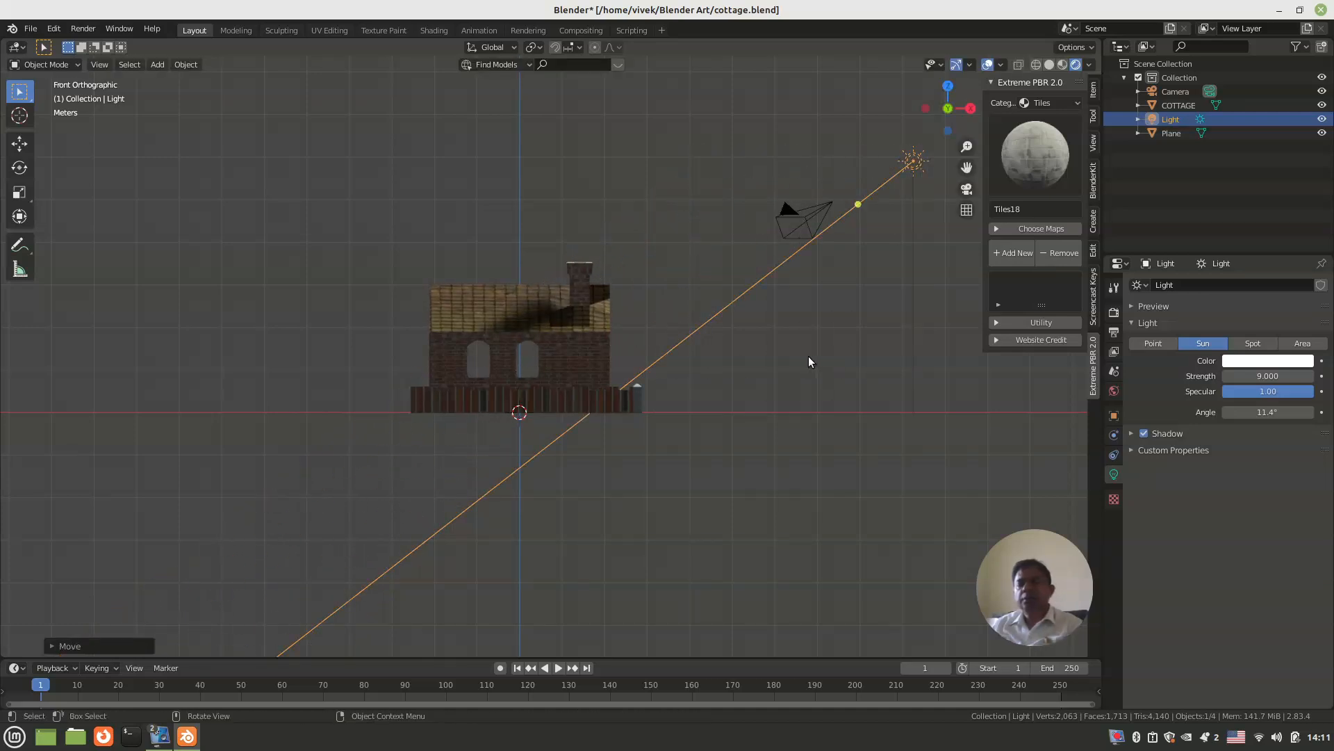
# Step: In top view, rotate the Sun so the shadows fall behind the cottage, and move it toward the camera side along -Y
pyautogui.press('KP_7')
pyautogui.press('r')
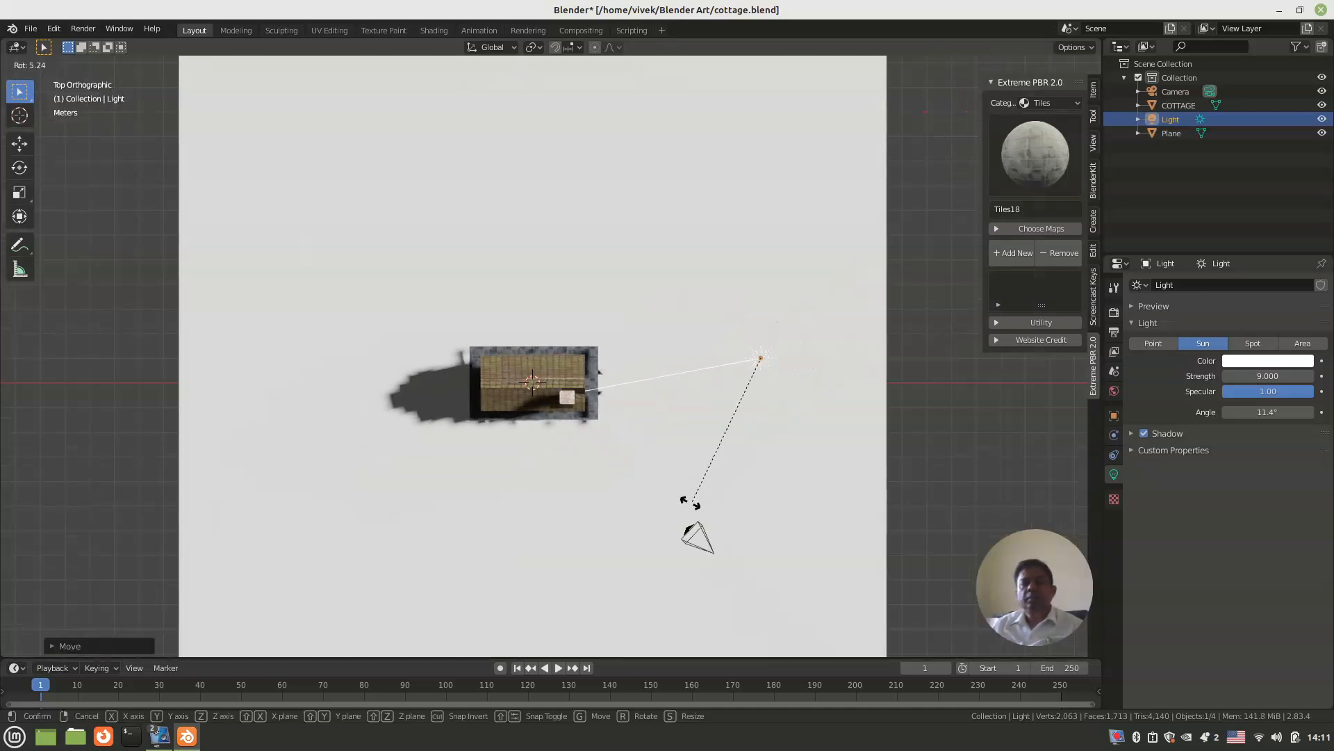
pyautogui.click(506, 501)
pyautogui.press('g')
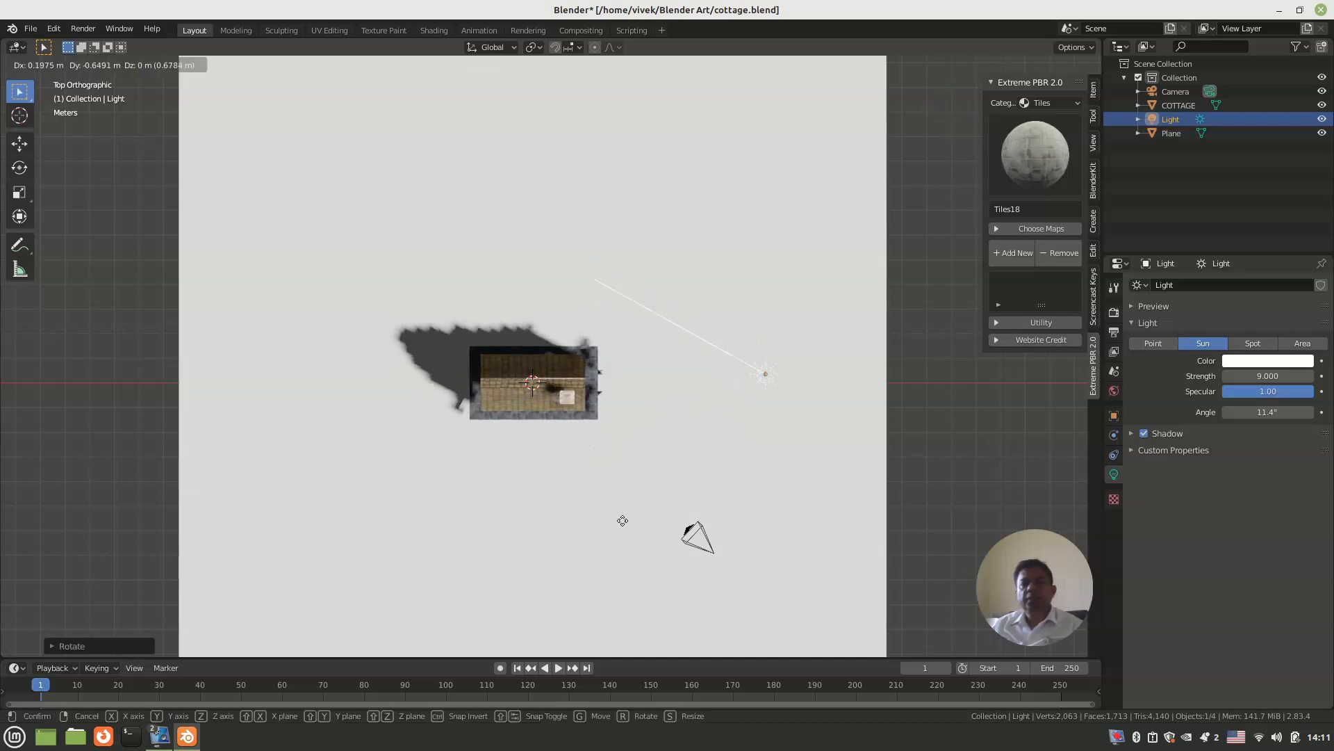
pyautogui.click(596, 615)
pyautogui.moveTo(593, 524); pyautogui.dragTo(553, 382, button='middle')
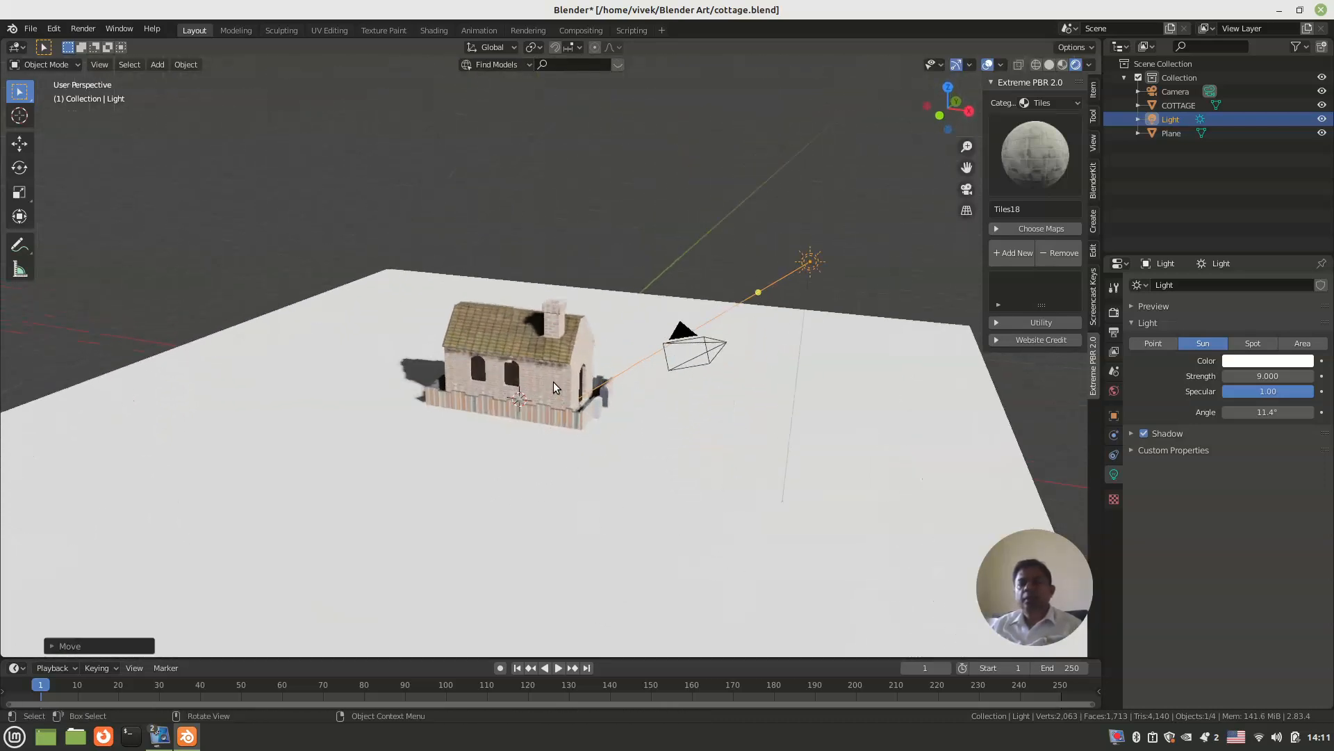
# Step: In front view, rotate the camera and move it farther from the cottage along +X and slightly down
pyautogui.press('KP_0')
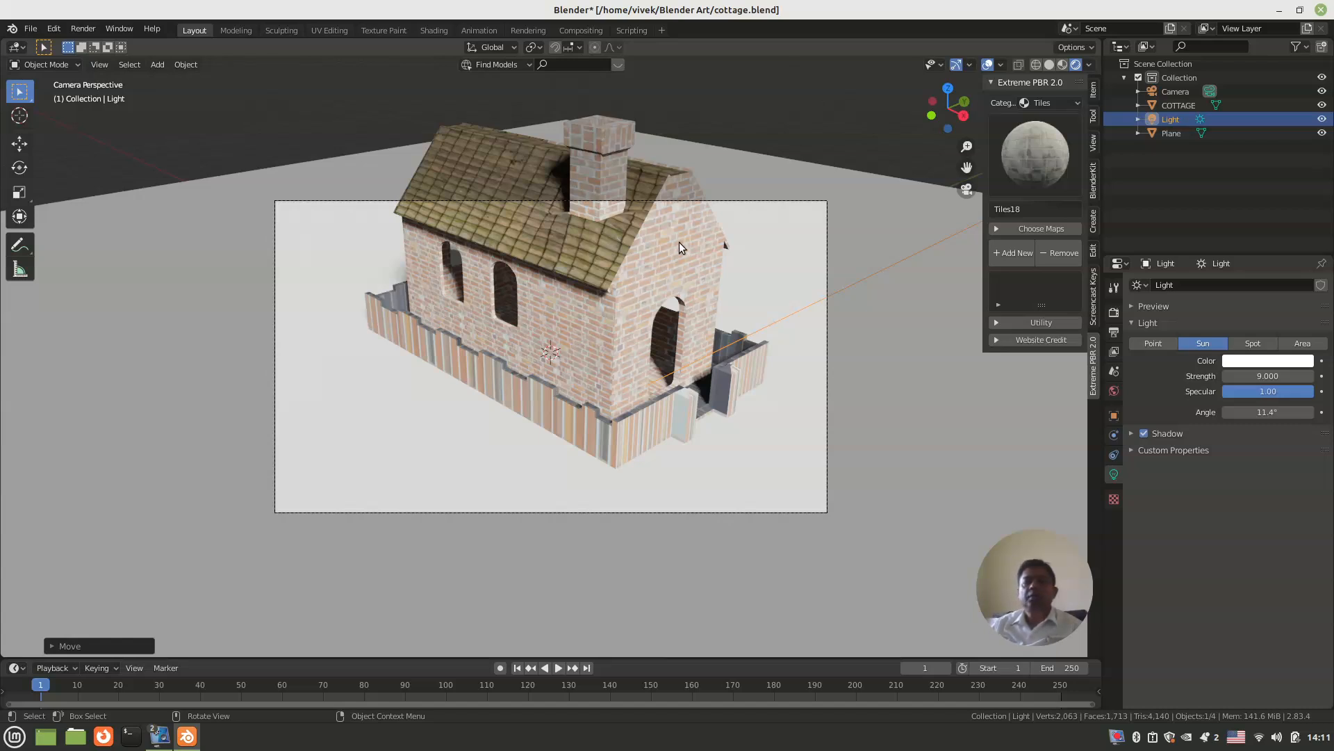
pyautogui.press('KP_1')
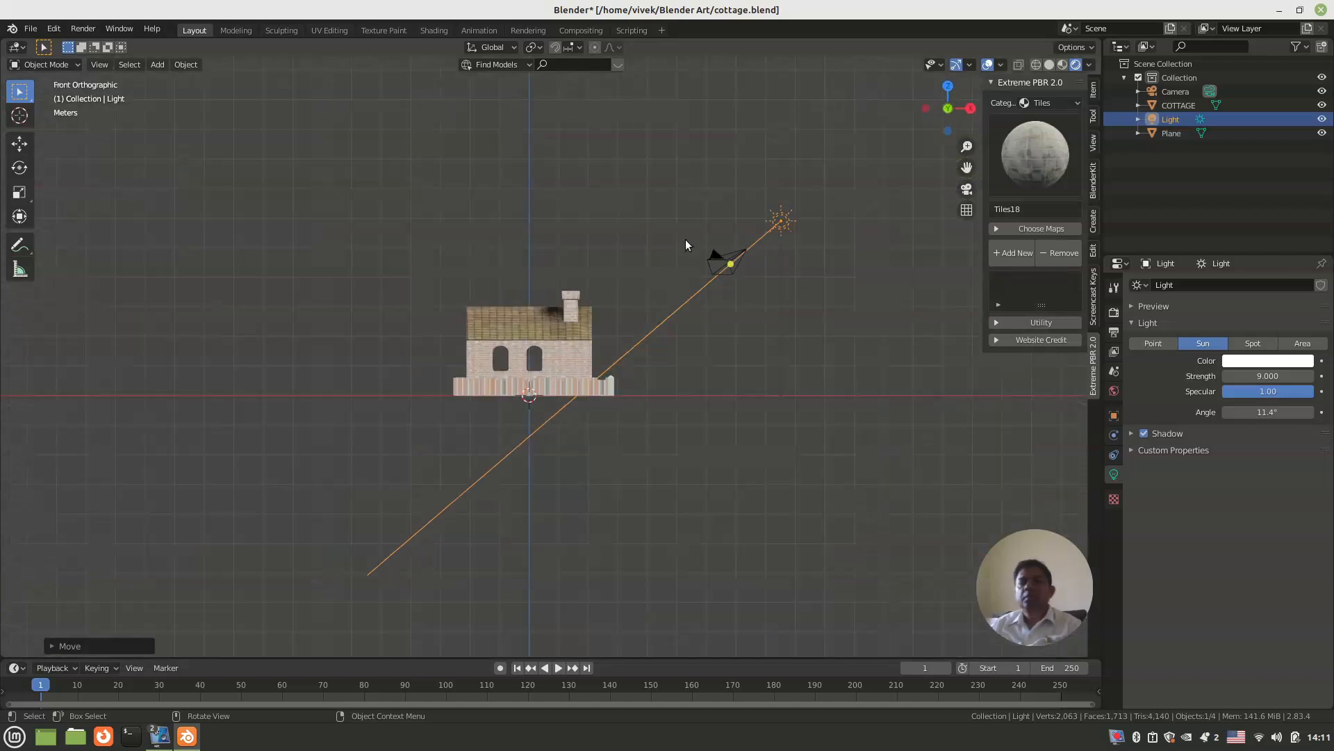
pyautogui.click(725, 263)
pyautogui.press('r')
pyautogui.click(741, 348)
pyautogui.press('r')
pyautogui.press('g')
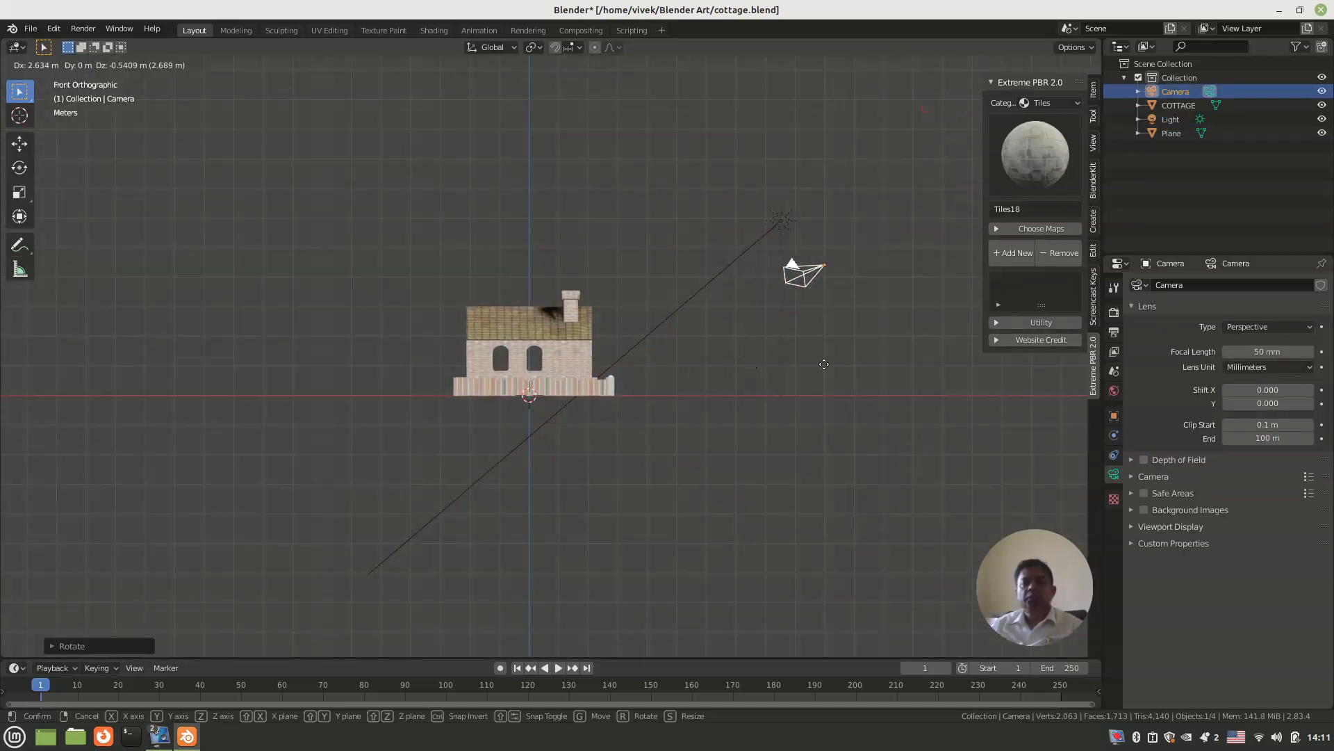
pyautogui.click(849, 371)
# Step: In camera view, rotate the camera and move it about 1.47 m so the whole cottage and boundary wall fit the frame
pyautogui.press('KP_0')
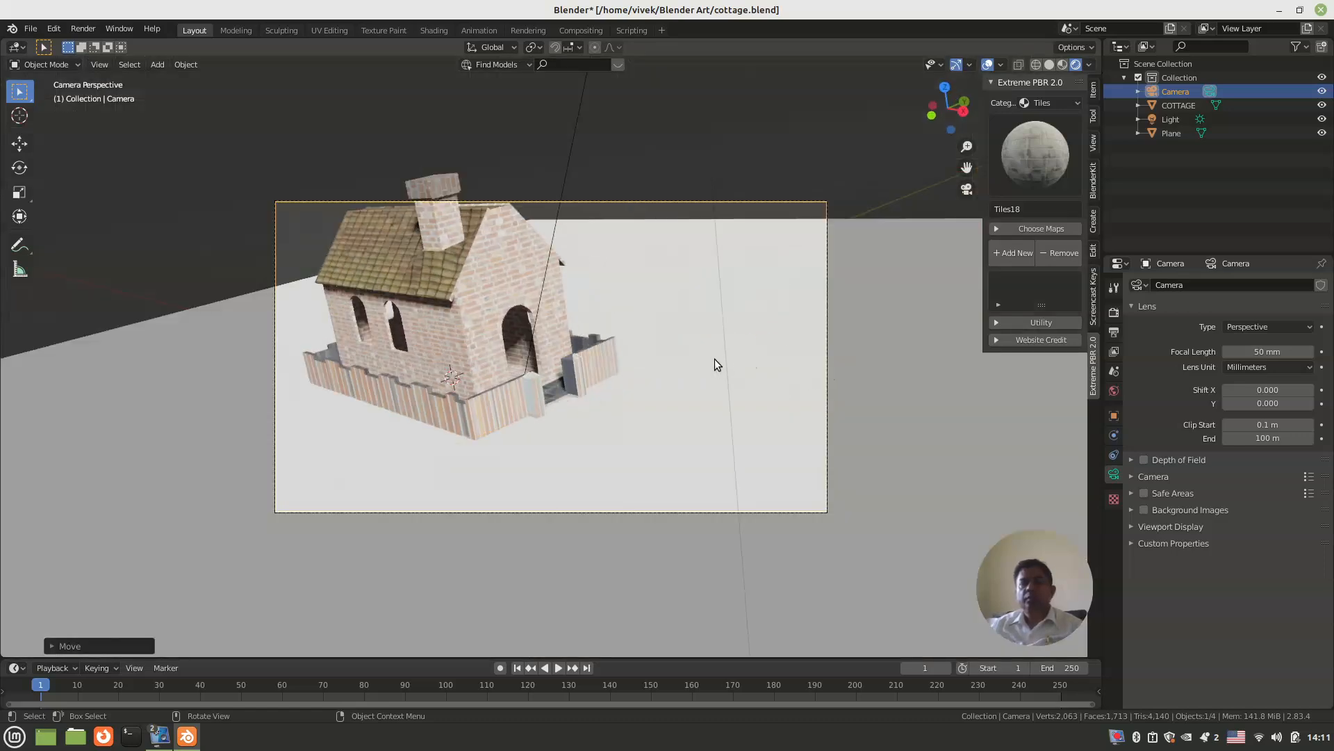
pyautogui.press('r')
pyautogui.click(723, 414)
pyautogui.press('g')
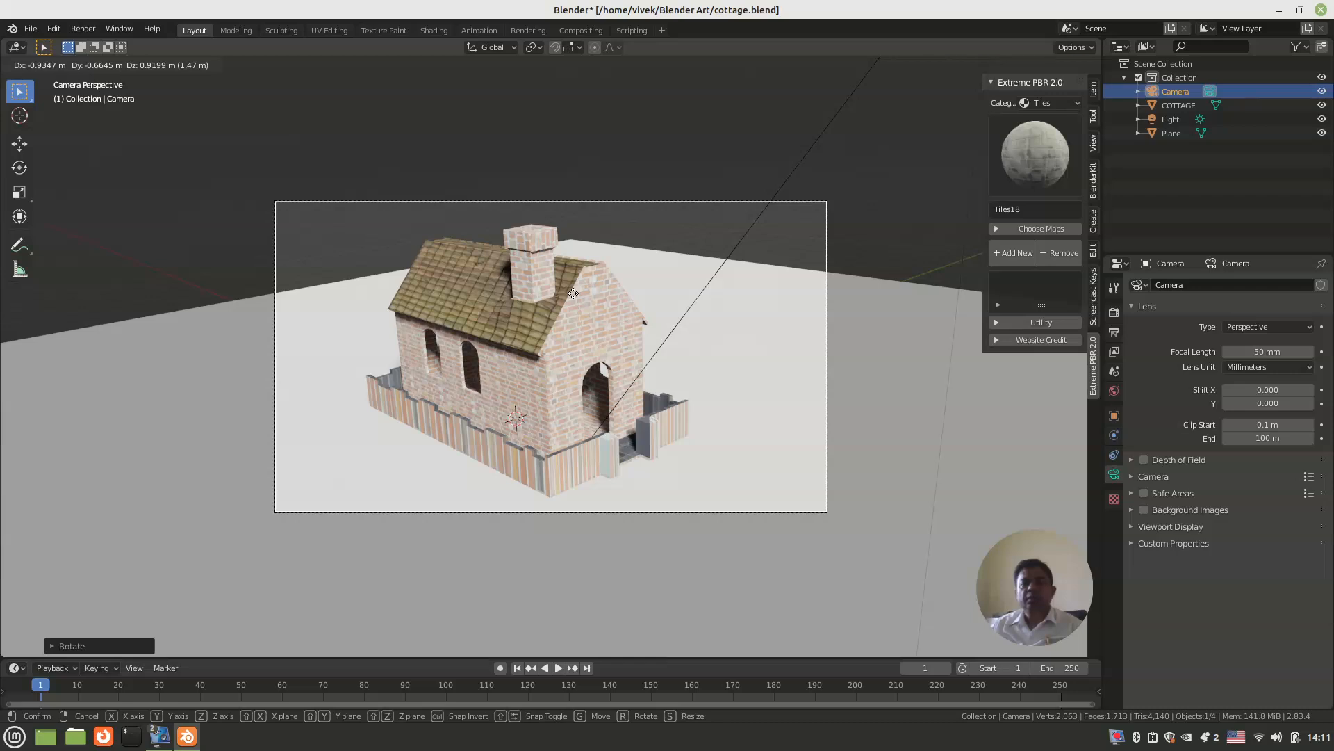
pyautogui.click(572, 293)
# Step: Scale the ground plane up to about three times its size so it fills the camera frame behind the cottage
pyautogui.click(647, 274)
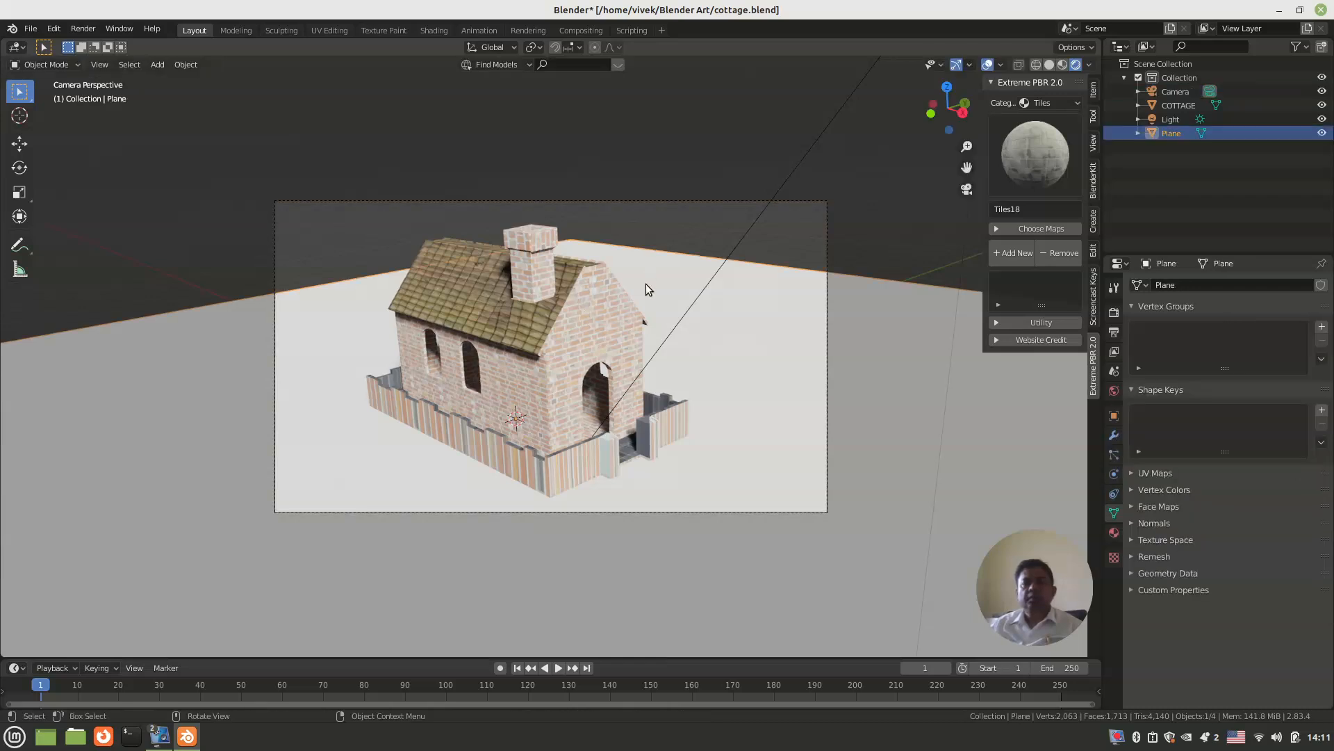
pyautogui.press('s')
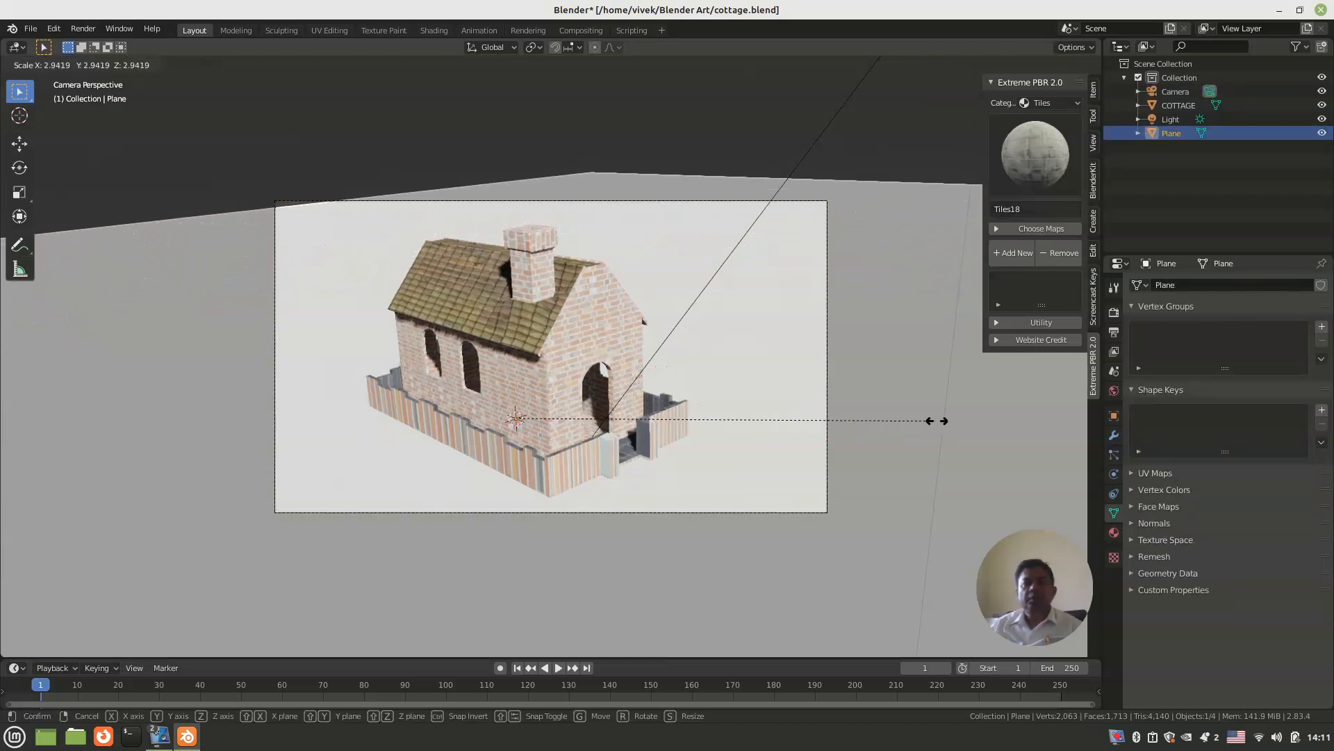
pyautogui.click(816, 449)
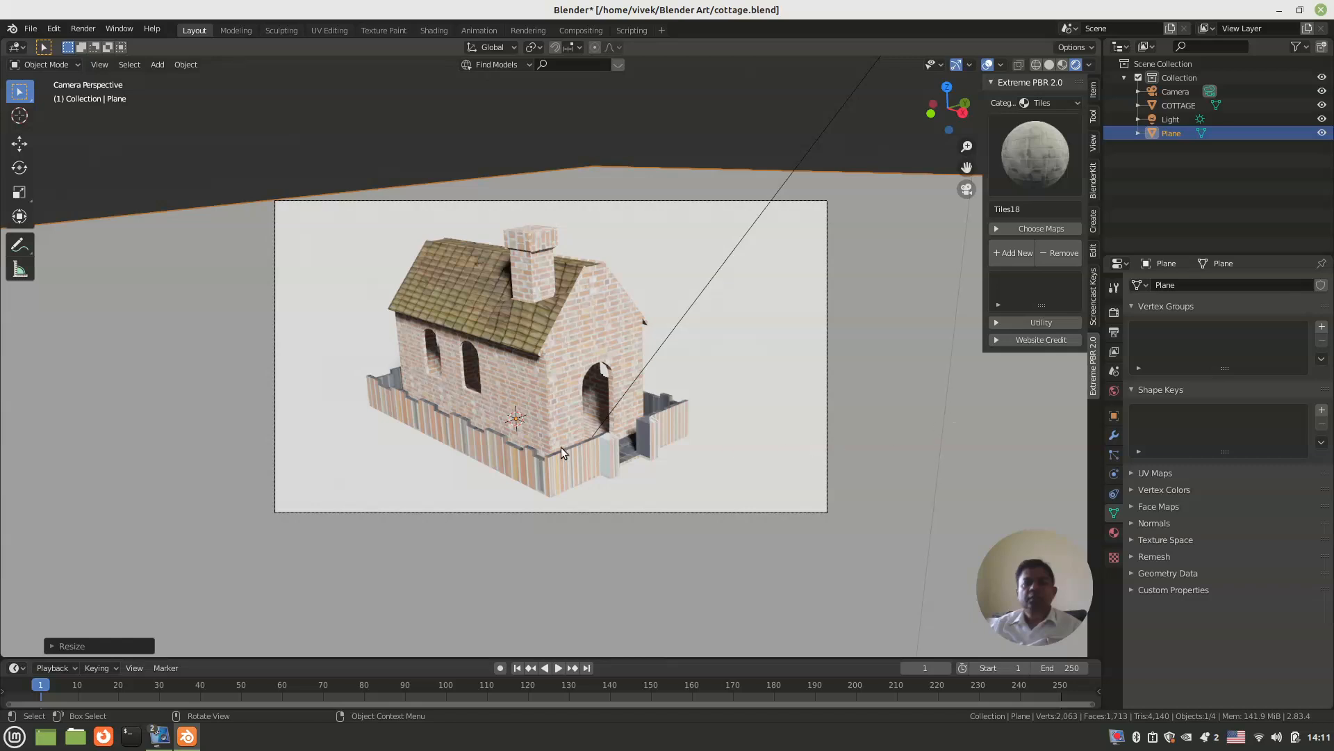
# Step: Render a still image of the framed cottage with Eevee and close the render result
pyautogui.scroll(1, 561, 448)
pyautogui.scroll(1, 559, 444)
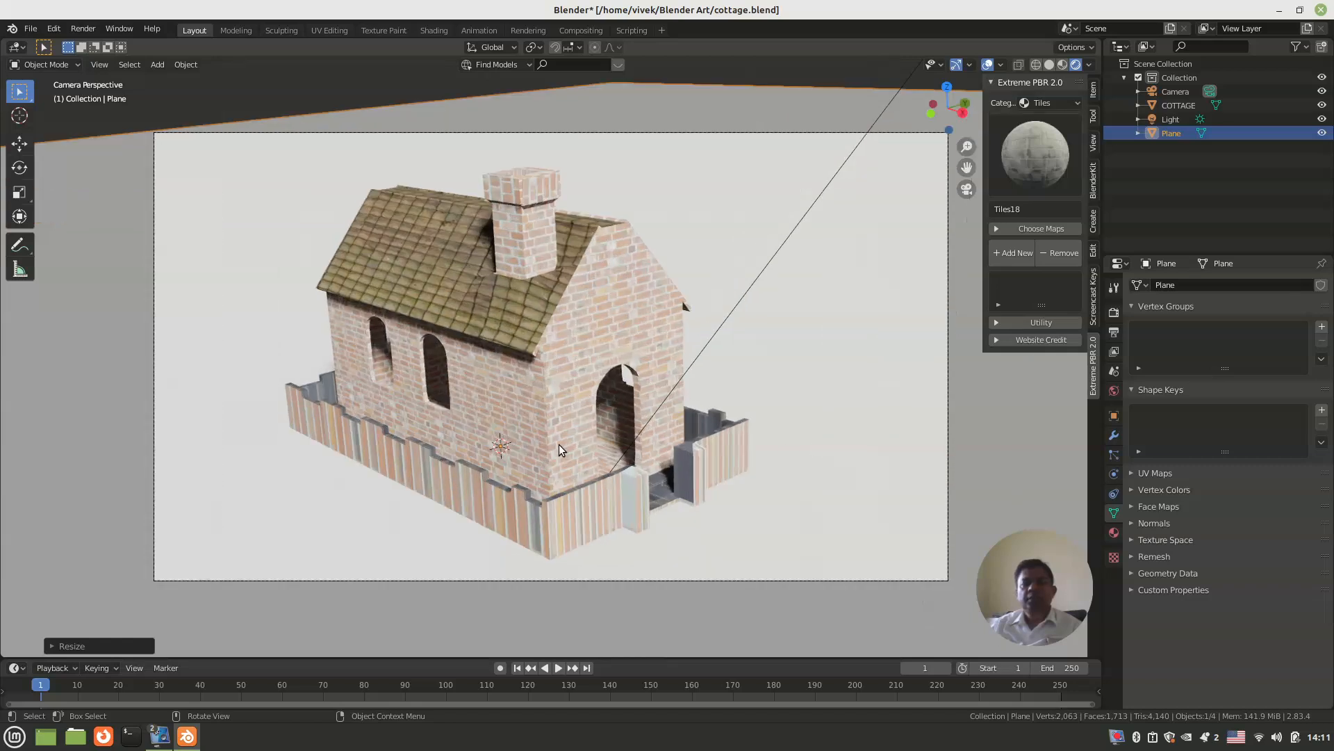
pyautogui.press('F12')
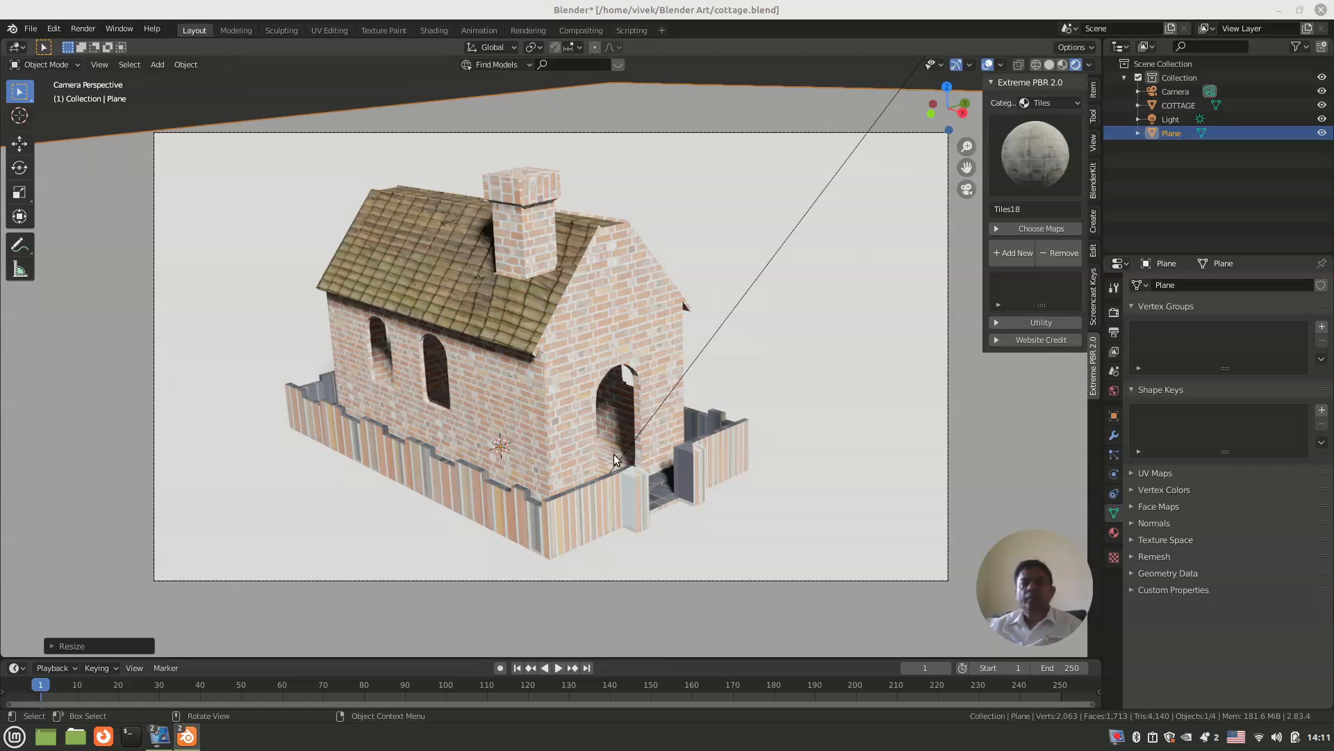
pyautogui.scroll(-1, 614, 459)
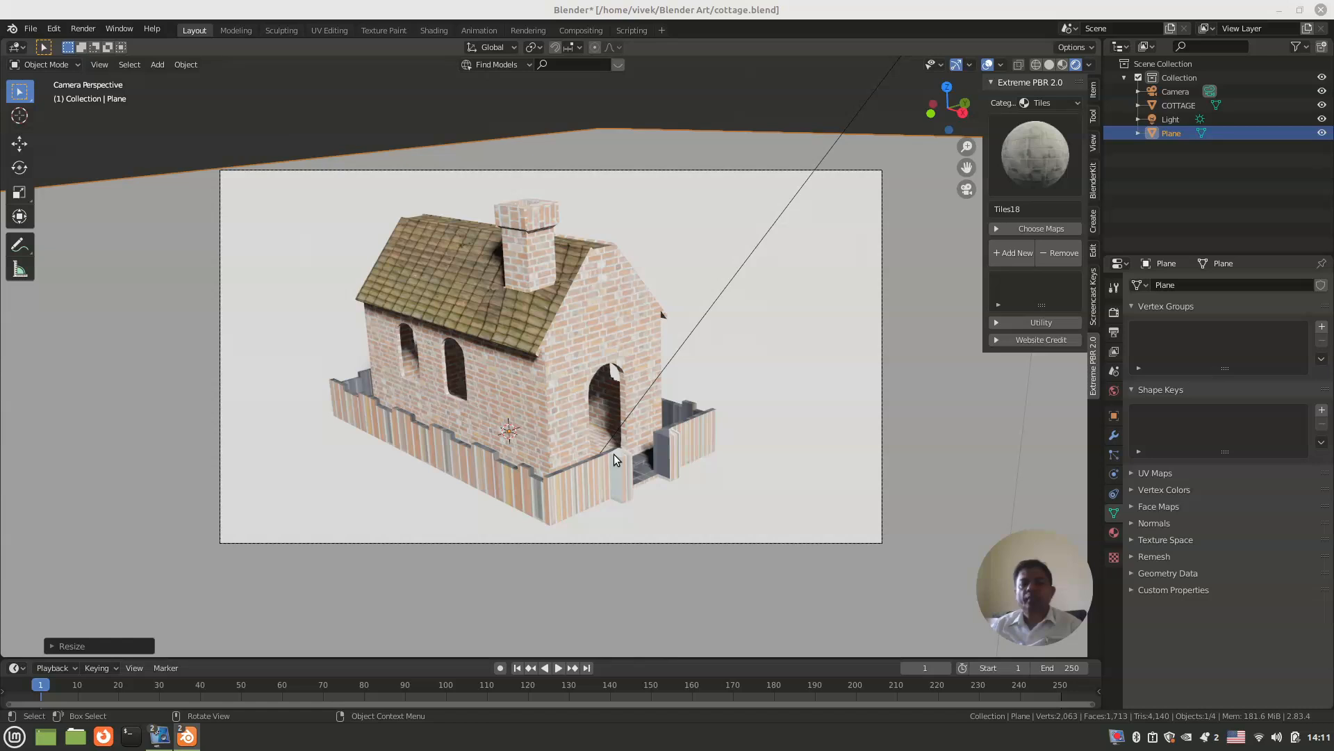
pyautogui.press('F12')
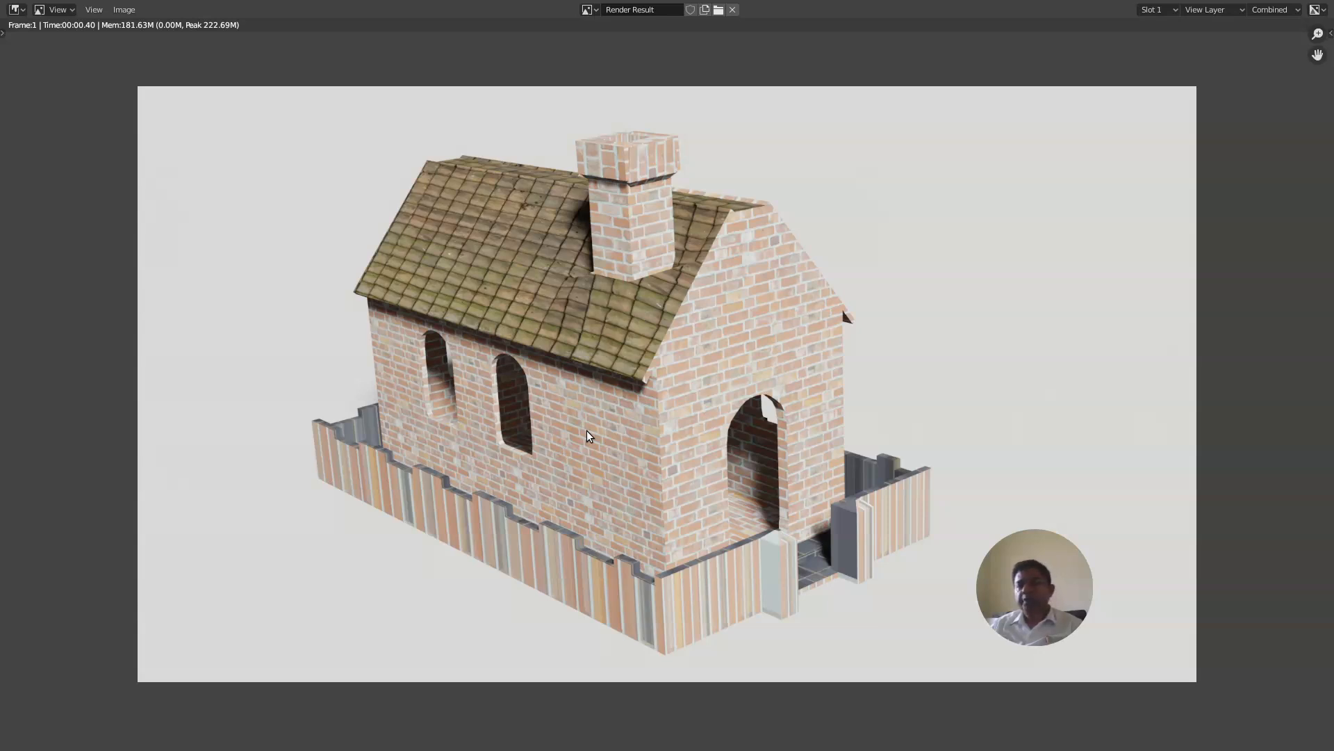
pyautogui.press('Escape')
# Step: Lower the ground plane about 0.05 m along Z beneath the cottage base
pyautogui.moveTo(557, 431); pyautogui.dragTo(473, 493, button='middle')
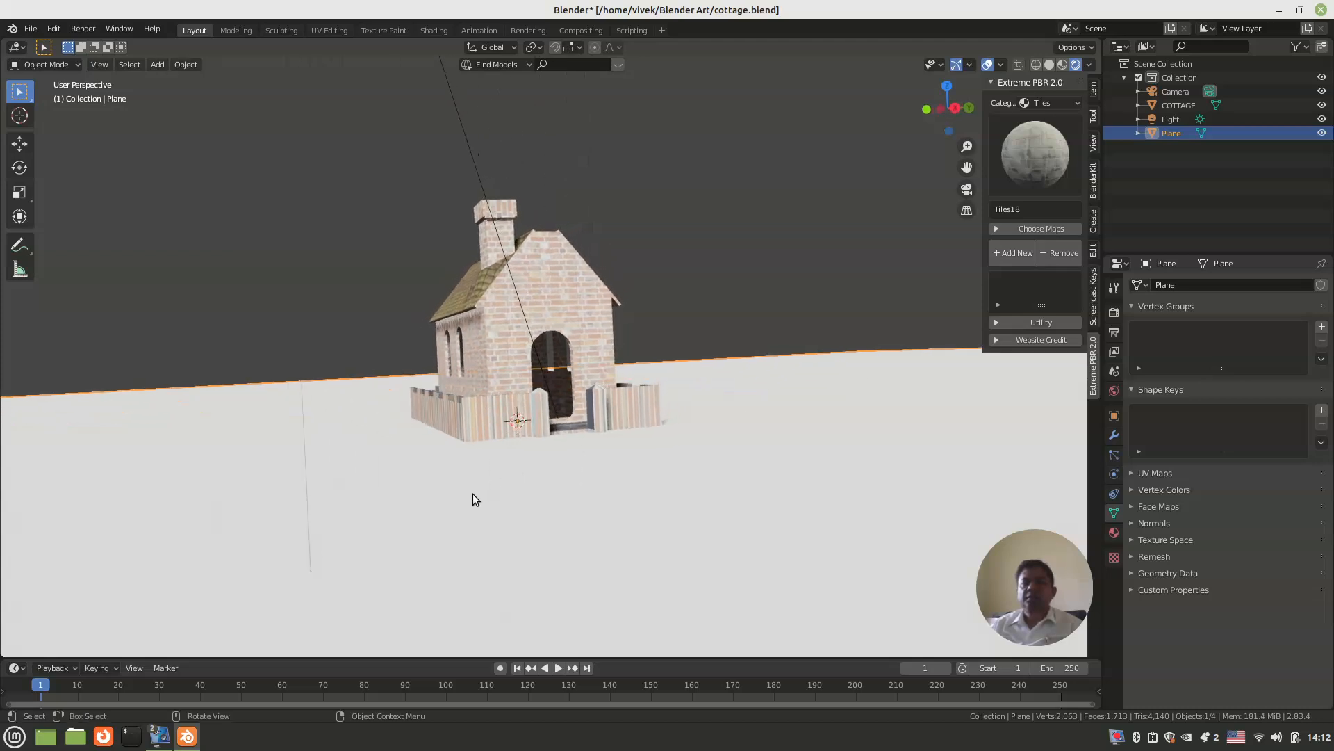
pyautogui.press('g')
pyautogui.press('z')
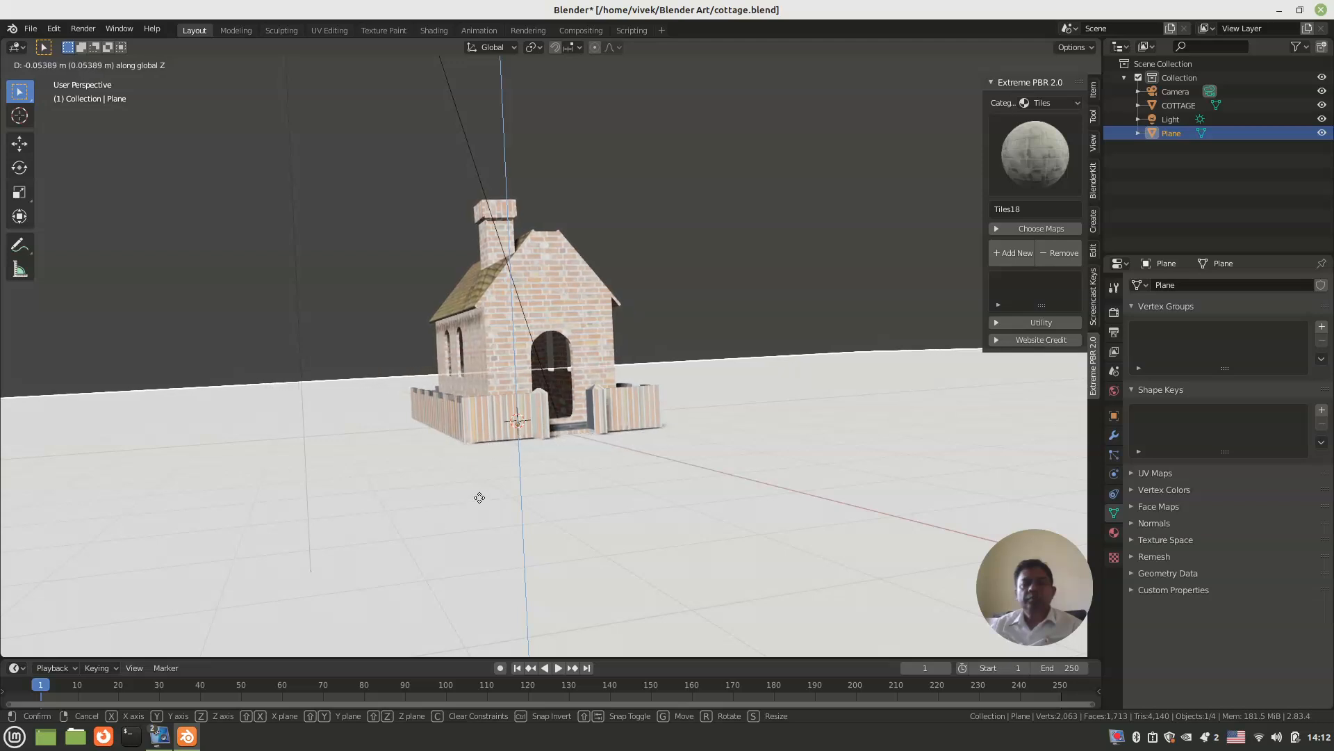
pyautogui.click(479, 496)
# Step: Inspect the cottage's base on the ground from several angles, and switch the render engine to Cycles
pyautogui.moveTo(479, 496)
pyautogui.mouseDown(button='middle')
pyautogui.moveTo(503, 519)
pyautogui.moveTo(476, 515)
pyautogui.mouseUp(button='middle')
pyautogui.scroll(6, 477, 522)
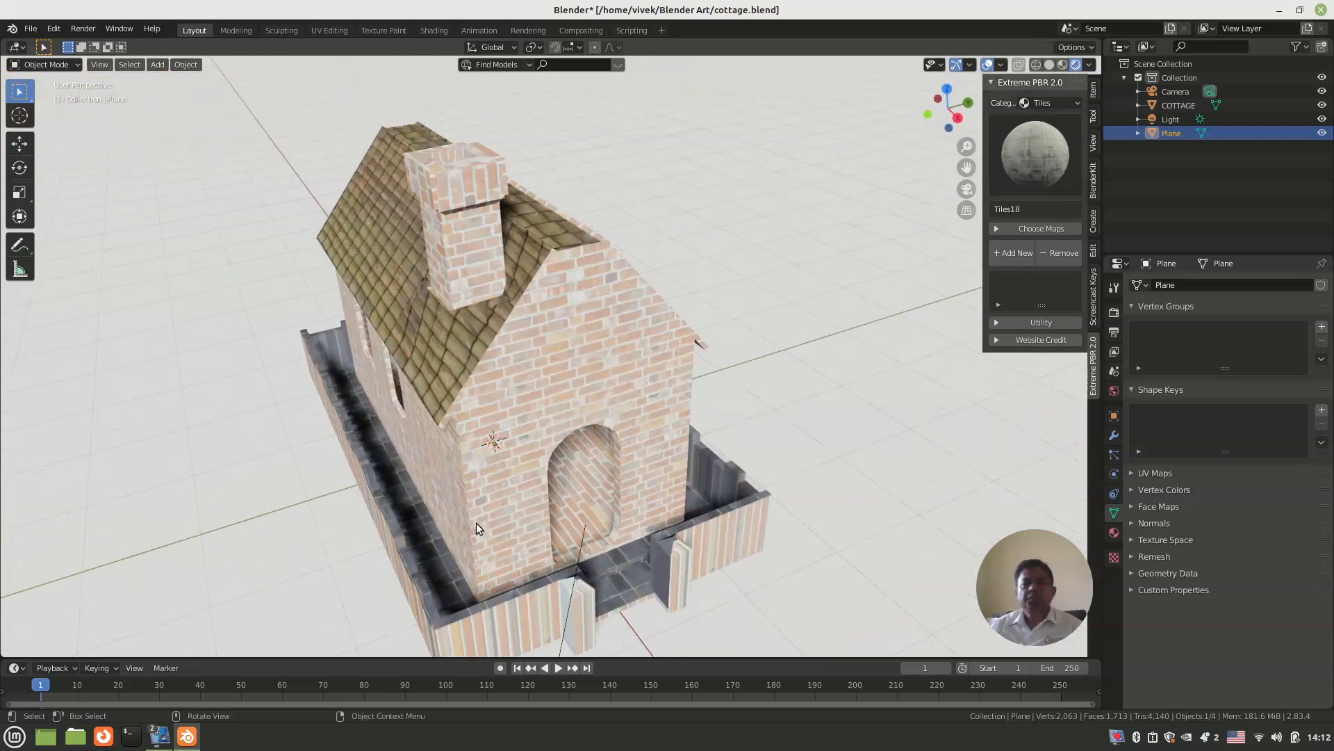
pyautogui.moveTo(466, 440); pyautogui.dragTo(253, 480, button='middle')
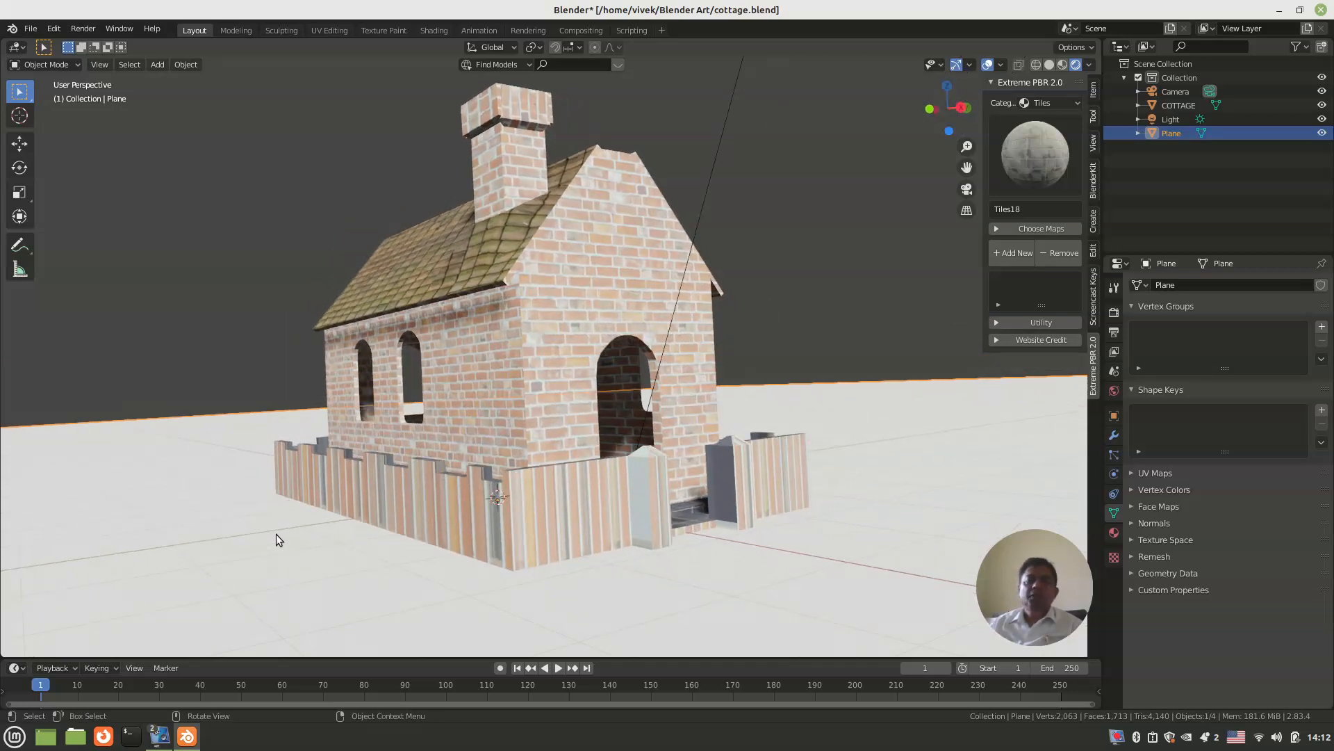
pyautogui.moveTo(277, 535); pyautogui.dragTo(377, 570, button='middle')
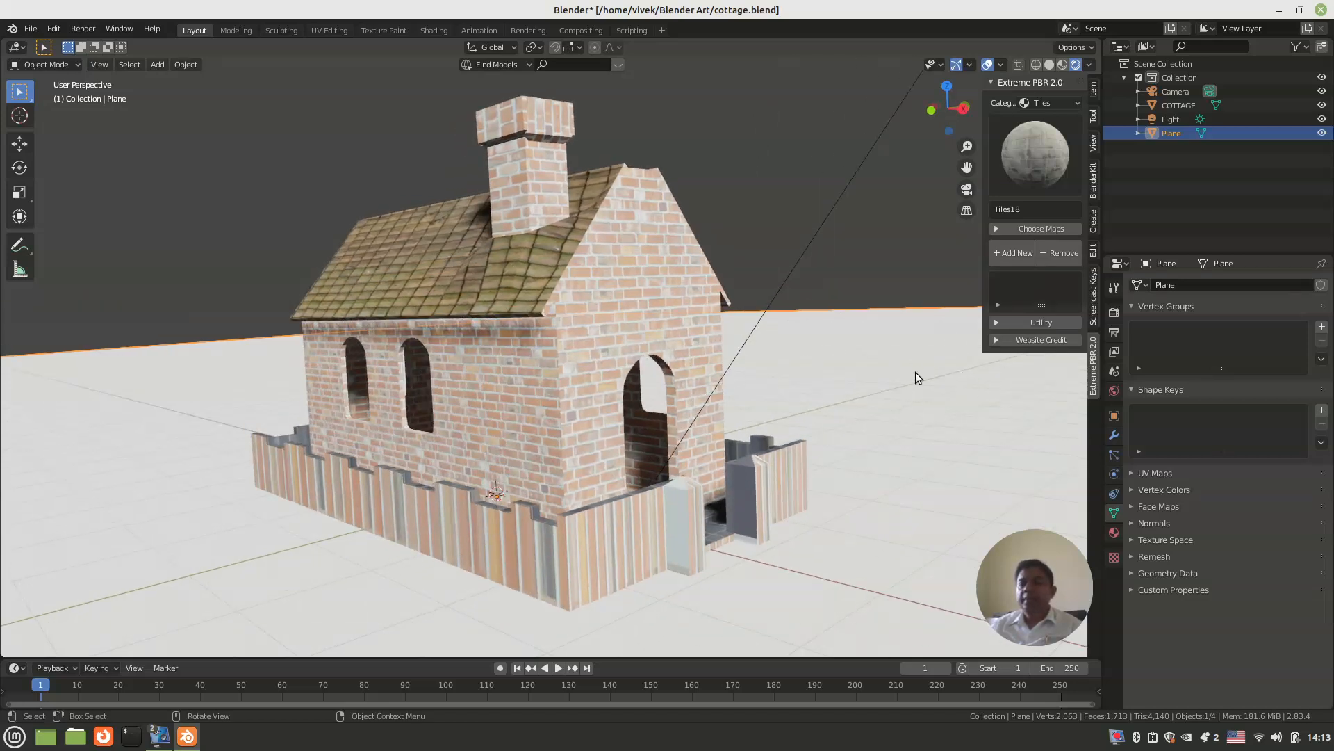
pyautogui.click(1114, 332)
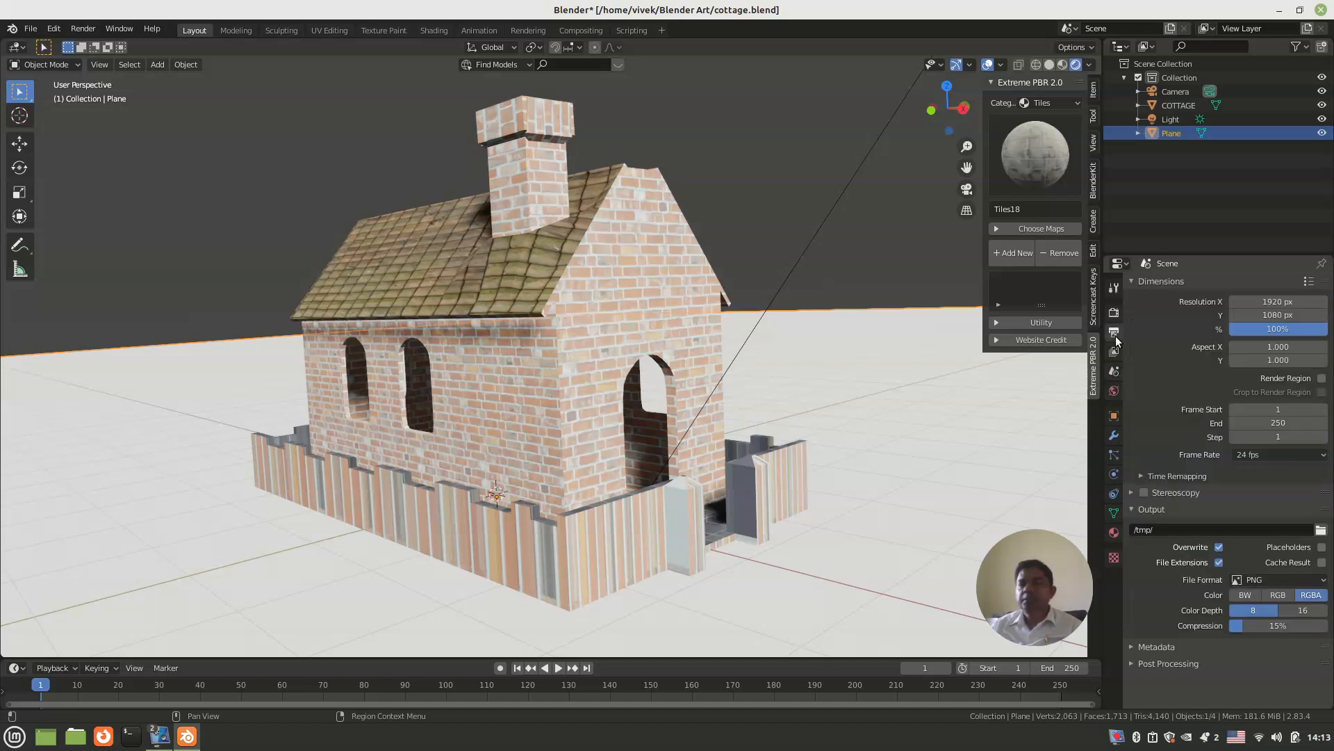
pyautogui.click(1114, 312)
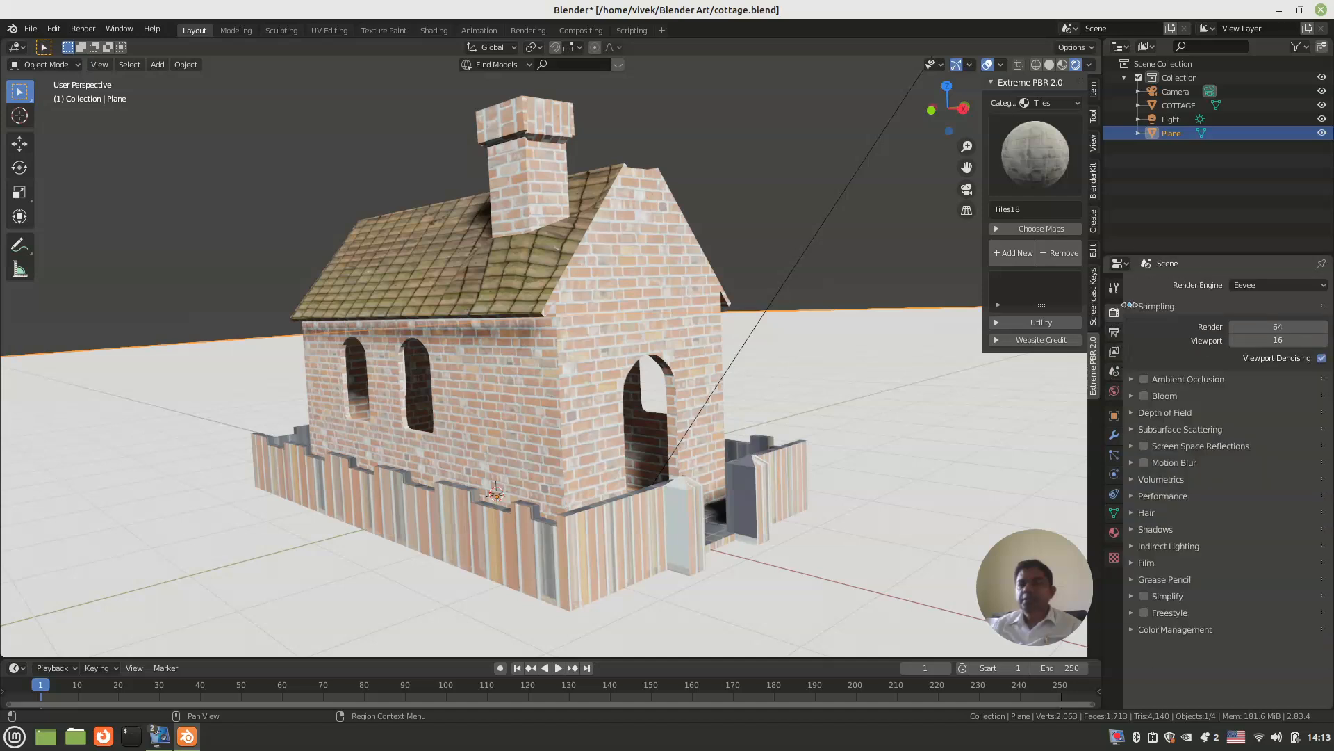
pyautogui.click(1276, 283)
pyautogui.click(1251, 331)
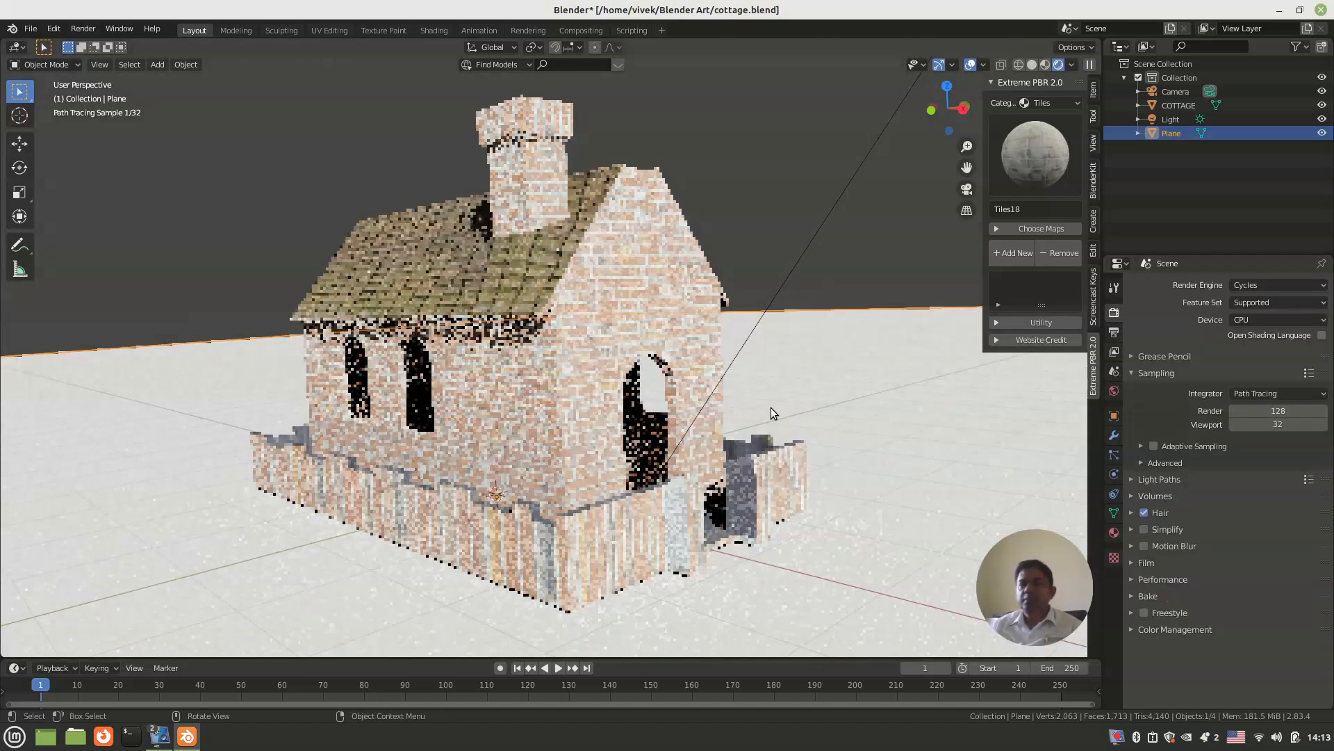
pyautogui.press('F12')
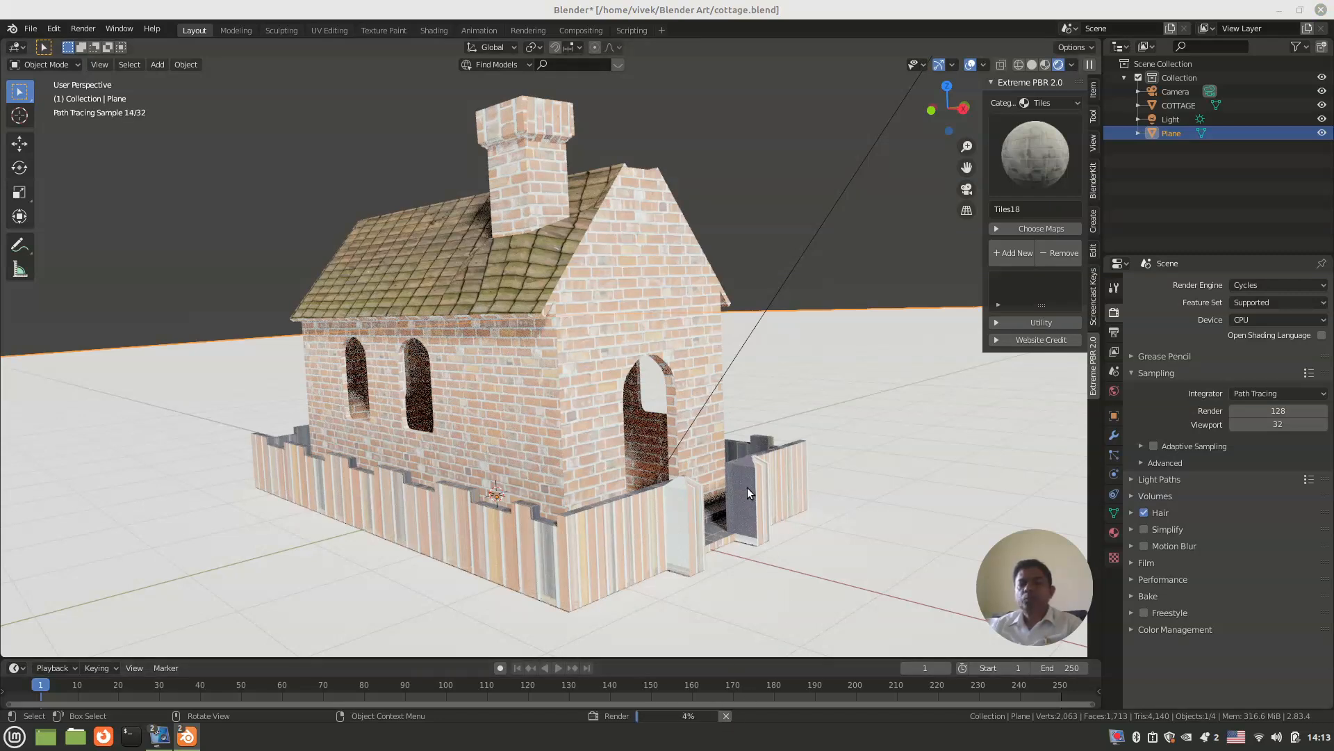
pyautogui.click(754, 466)
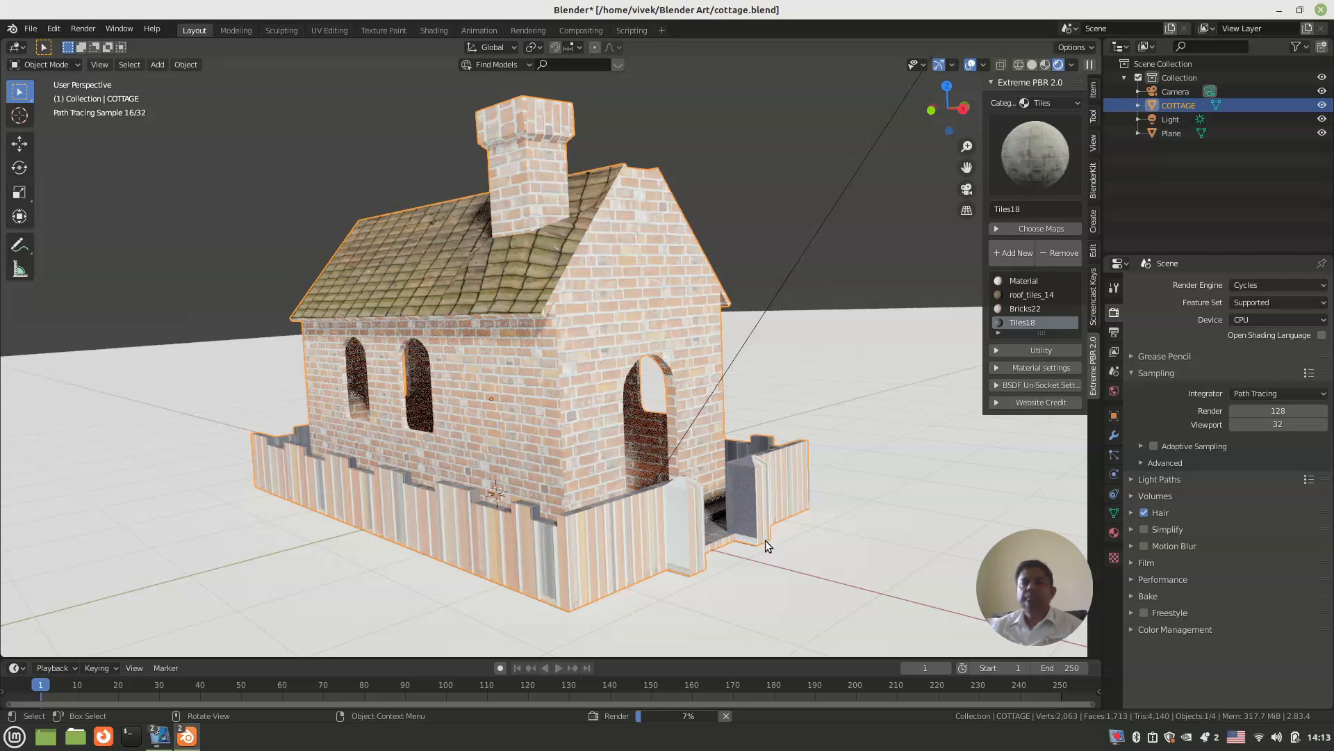
pyautogui.click(724, 716)
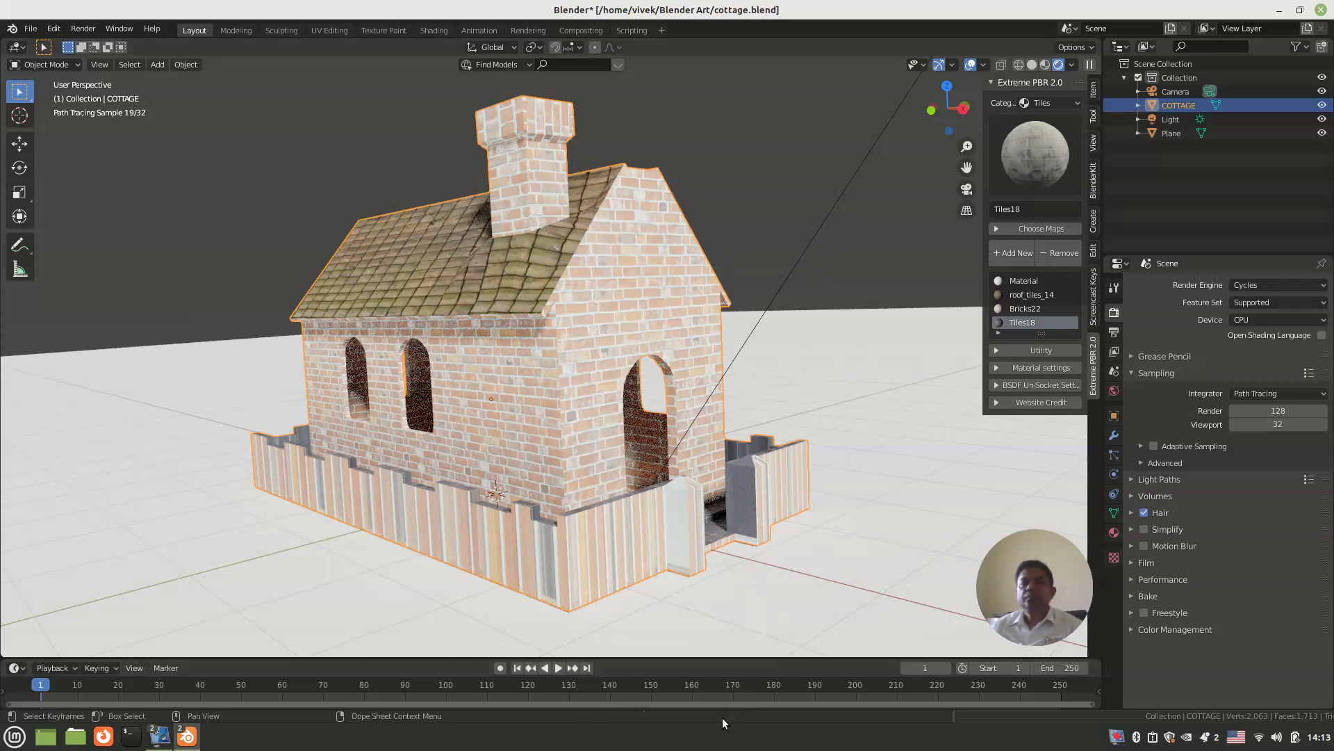
# Step: Render a still image of the cottage with Cycles and close the render result
pyautogui.click(85, 31)
pyautogui.click(107, 43)
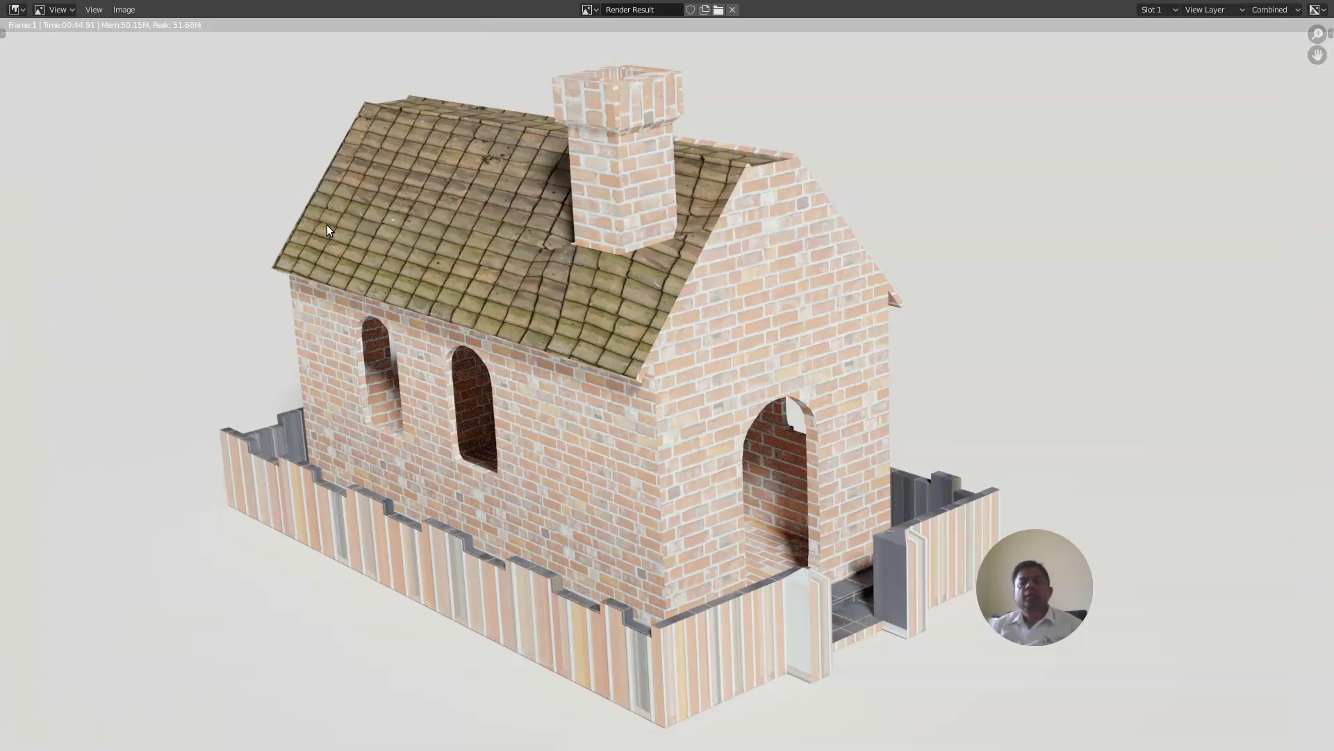
pyautogui.press('Escape')
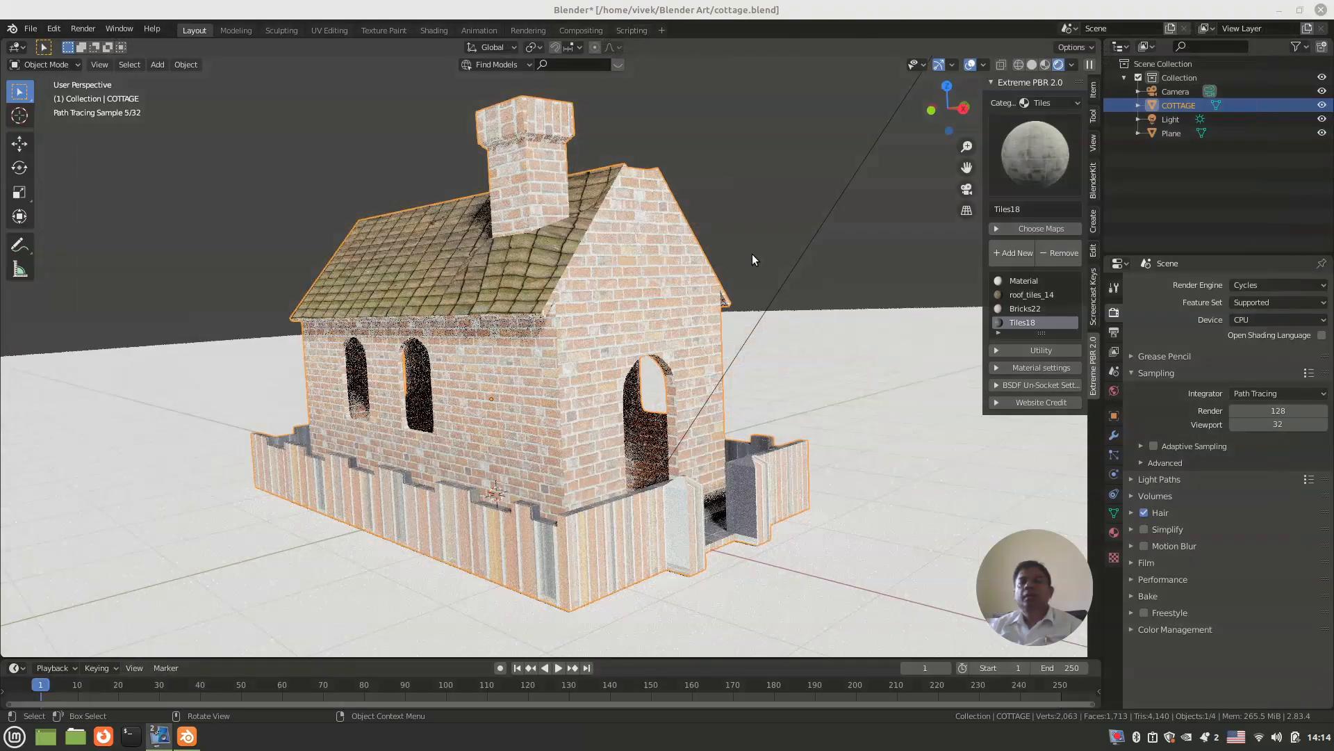
# Step: Set the Sun light's strength to 6
pyautogui.click(844, 203)
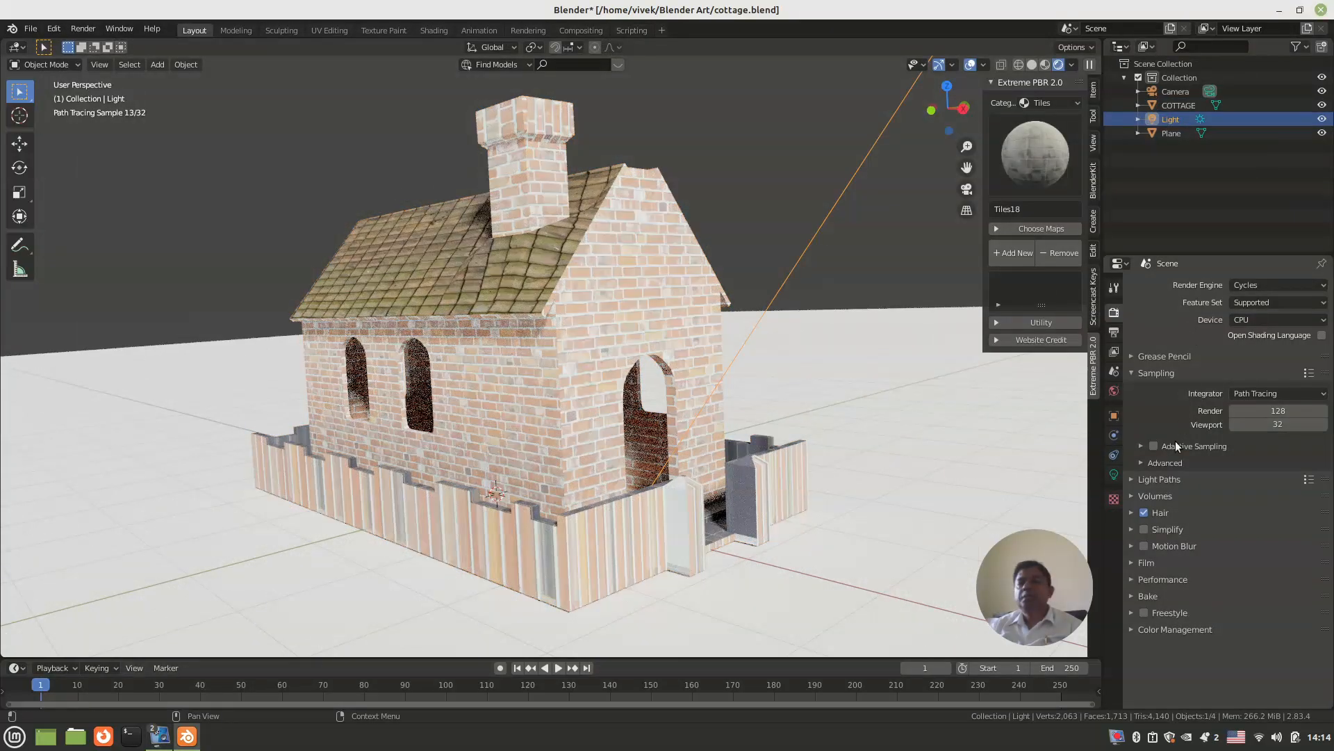
pyautogui.click(1115, 473)
pyautogui.click(1281, 376)
pyautogui.press('BackSpace')
pyautogui.write('6')
pyautogui.press('Return')
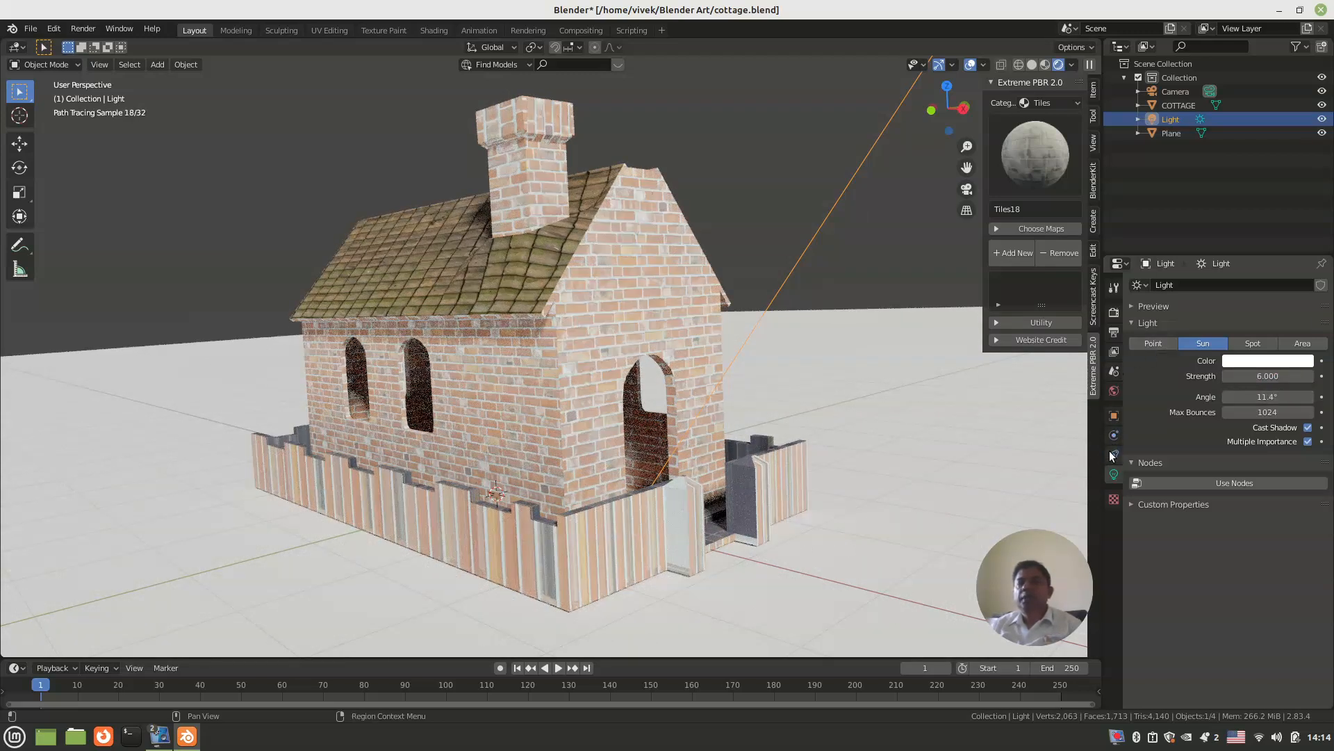
# Step: Change the world background color to a bright blue with hue 0.550, saturation 0.869 and value 0.800
pyautogui.click(1114, 391)
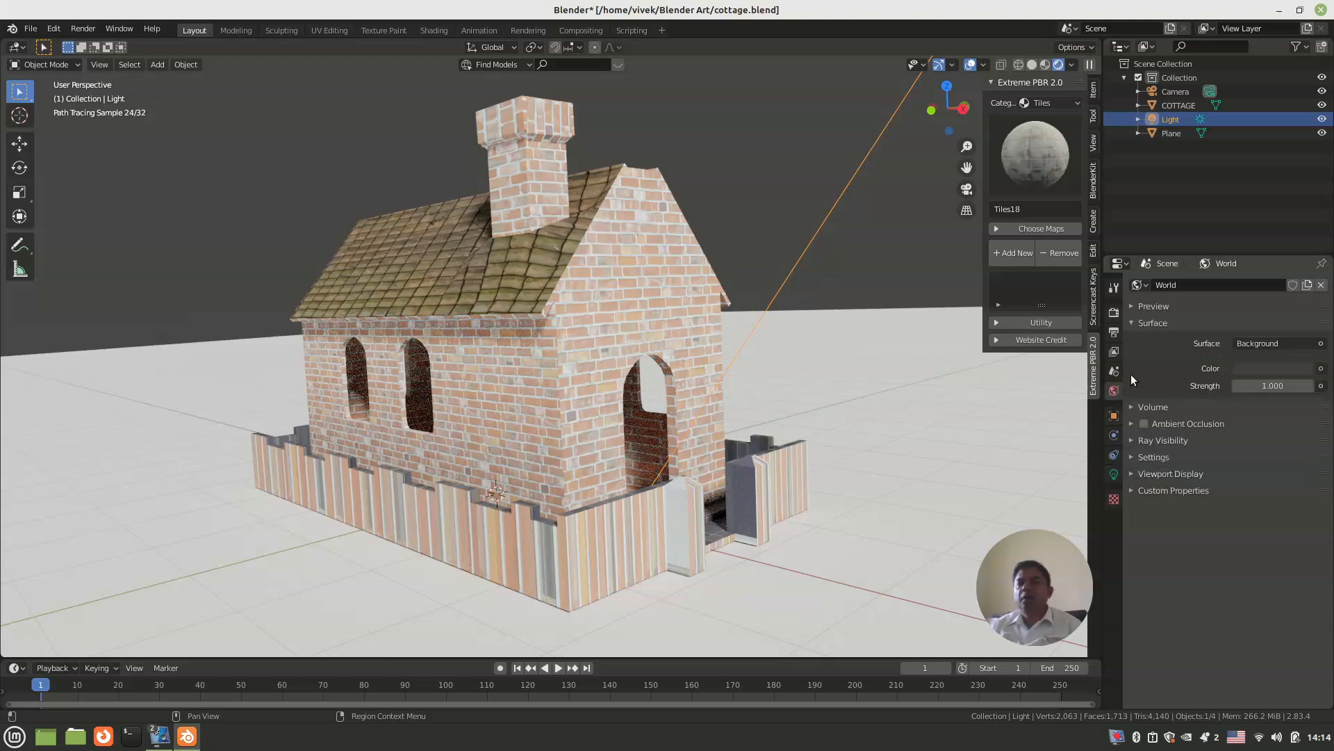
pyautogui.click(1257, 367)
pyautogui.moveTo(1299, 231)
pyautogui.mouseDown()
pyautogui.moveTo(1303, 187)
pyautogui.moveTo(1247, 191)
pyautogui.moveTo(1256, 176)
pyautogui.mouseUp()
pyautogui.click(1243, 197)
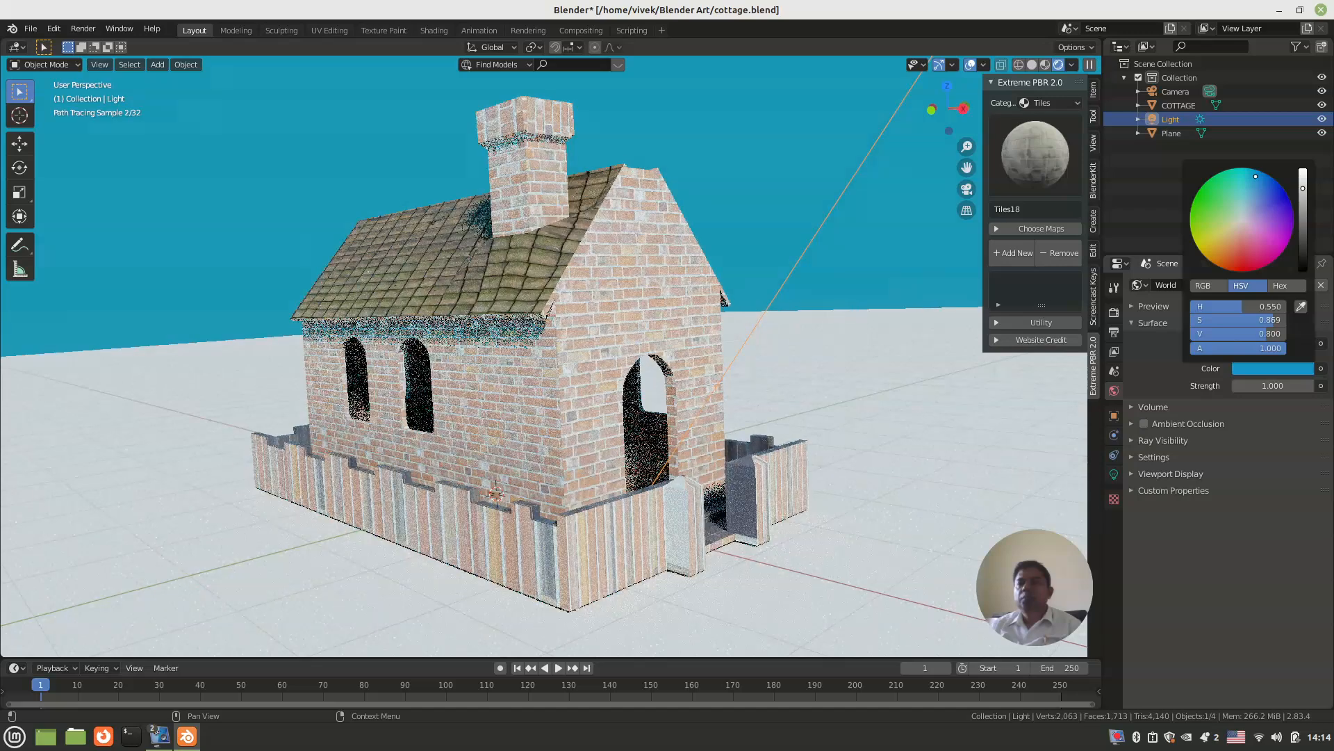
# Step: Give the ground plane a new material with a dark grey base color of value 0.180, and save the file
pyautogui.click(880, 425)
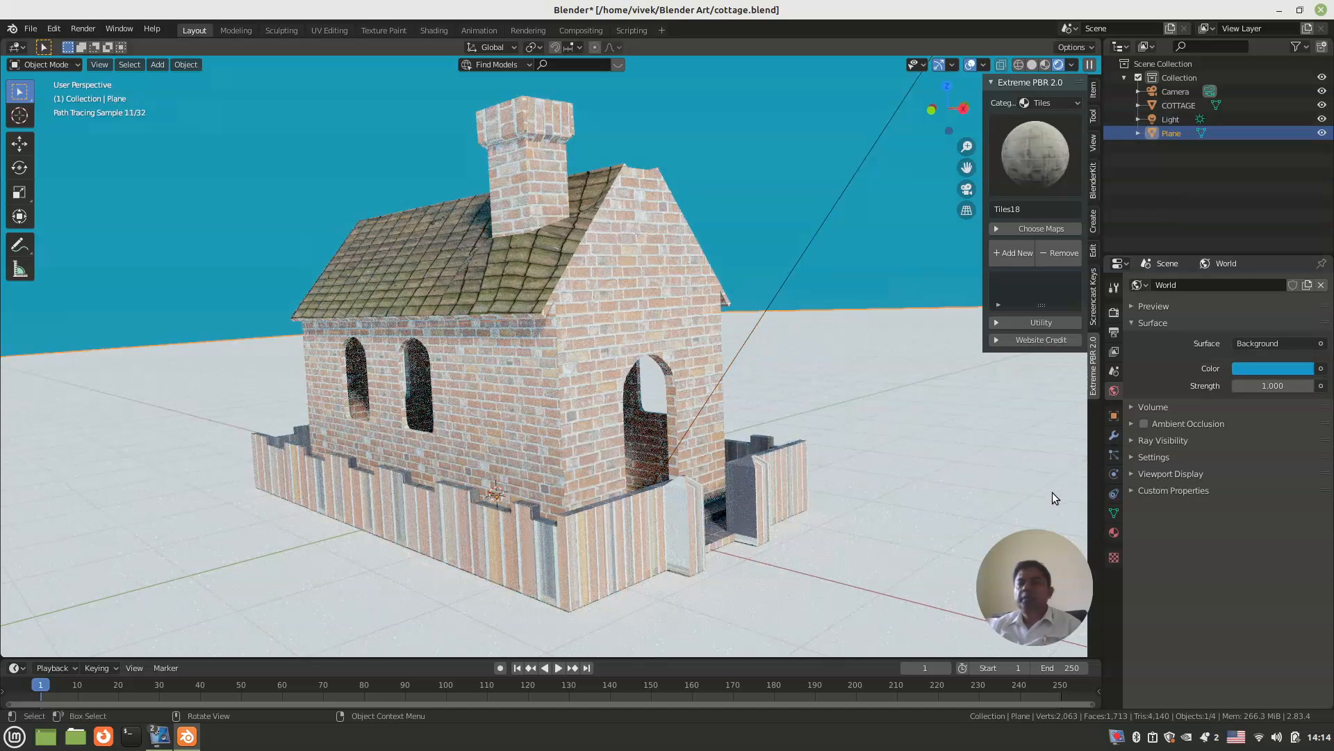
pyautogui.click(1114, 532)
pyautogui.click(1199, 328)
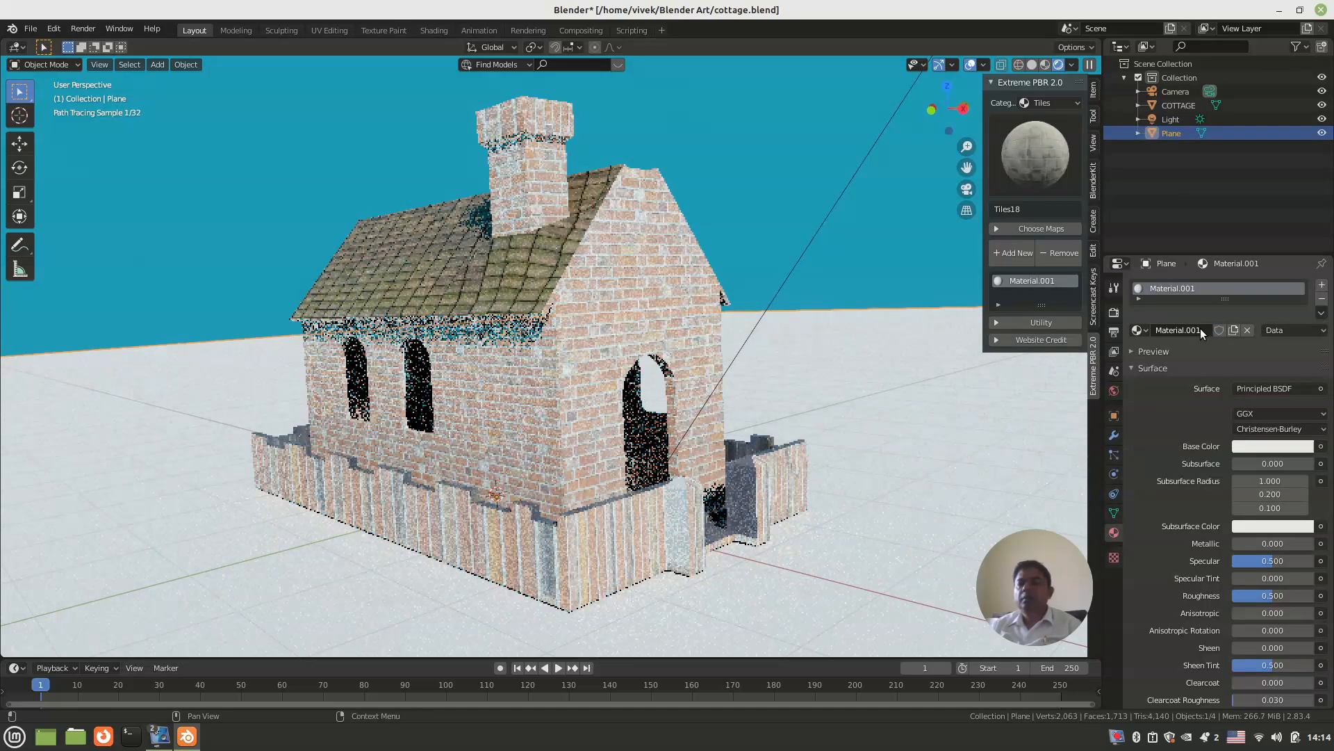
pyautogui.click(1244, 445)
pyautogui.moveTo(1305, 306); pyautogui.dragTo(1305, 330)
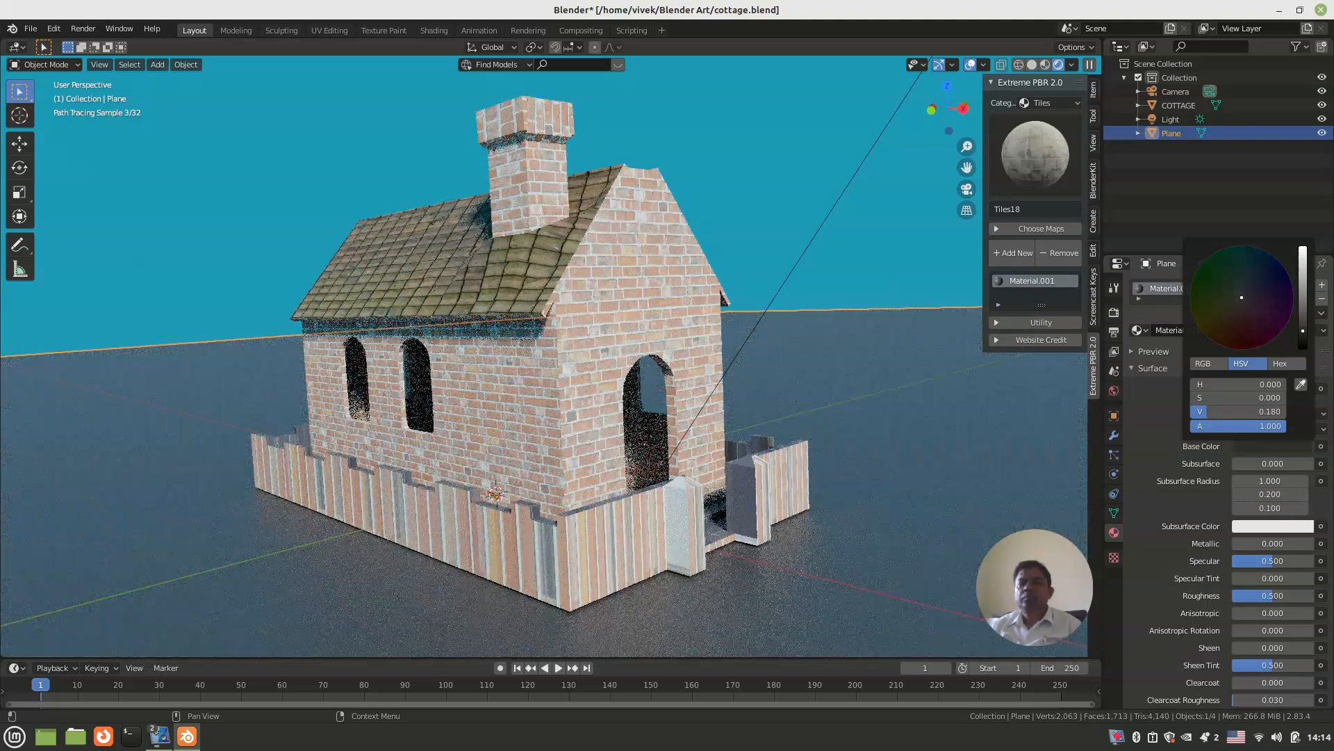
pyautogui.click(185, 256)
pyautogui.hotkey('ctrl', 's')
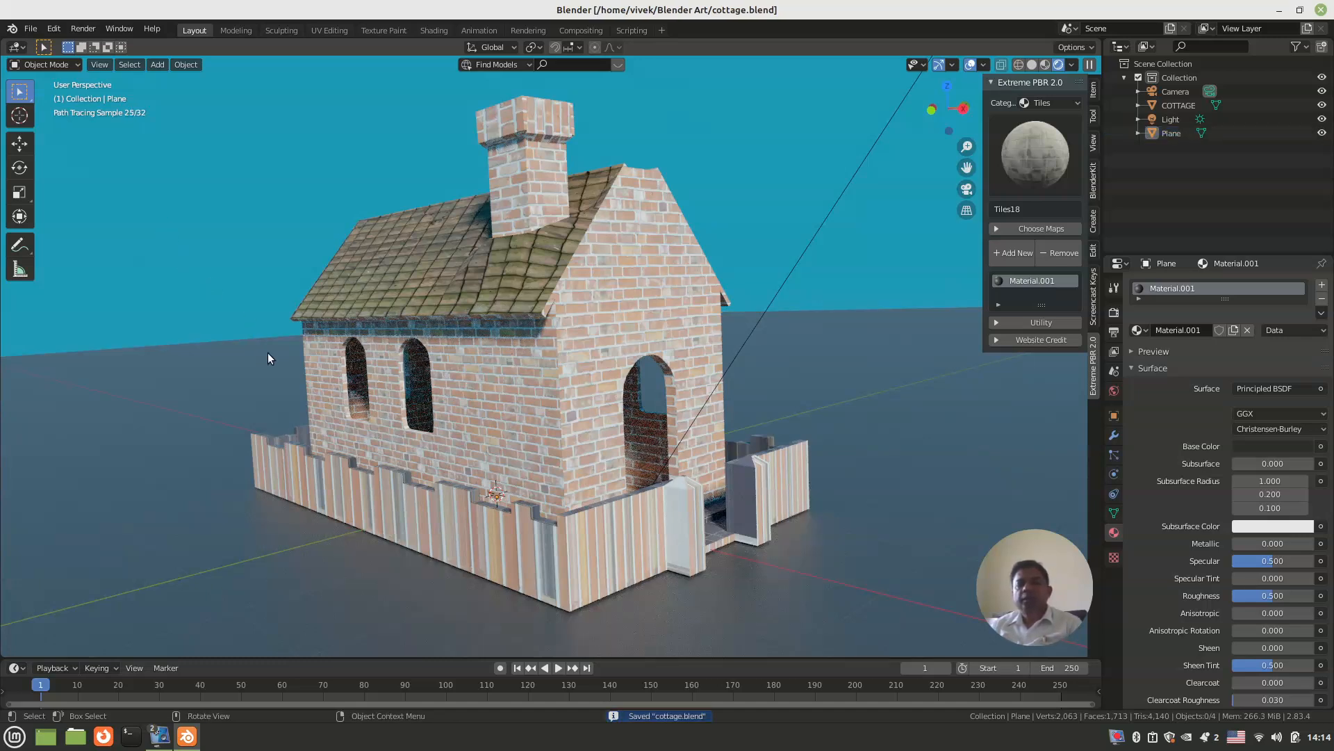
pyautogui.press('F12')
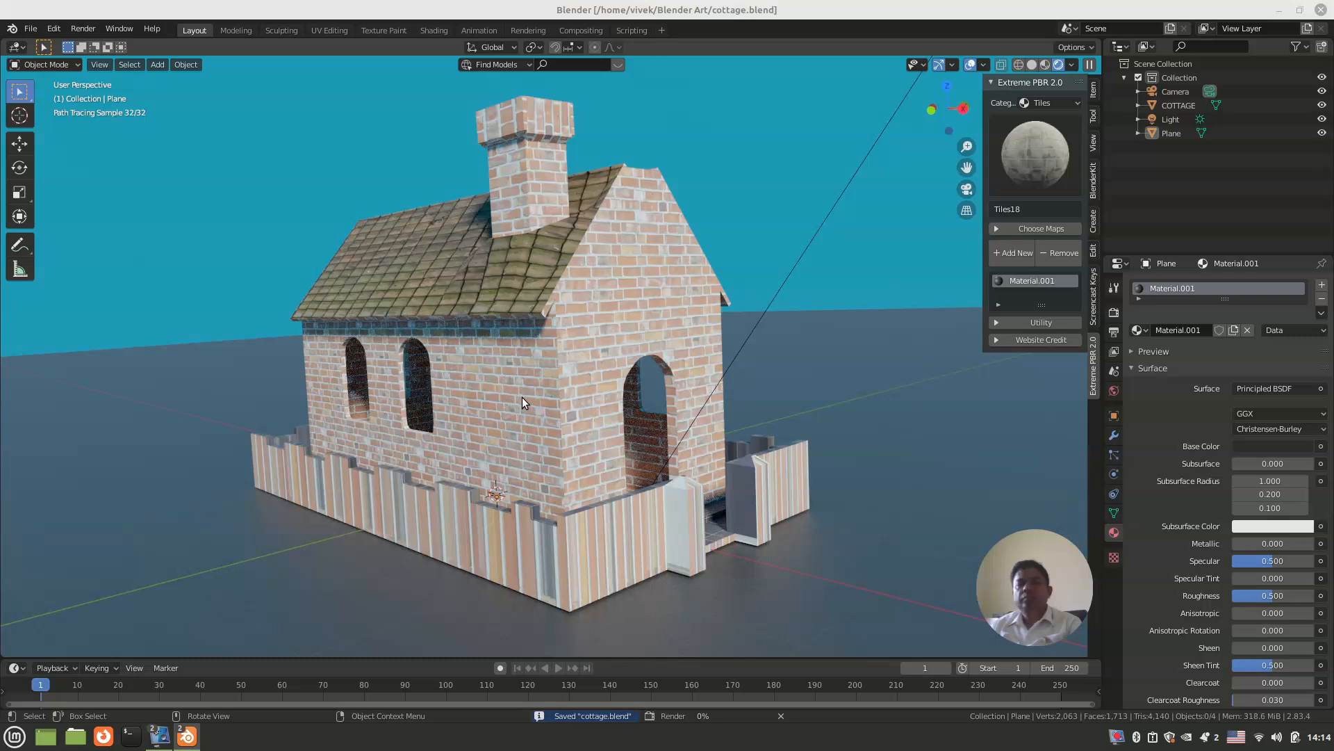
pyautogui.click(522, 397)
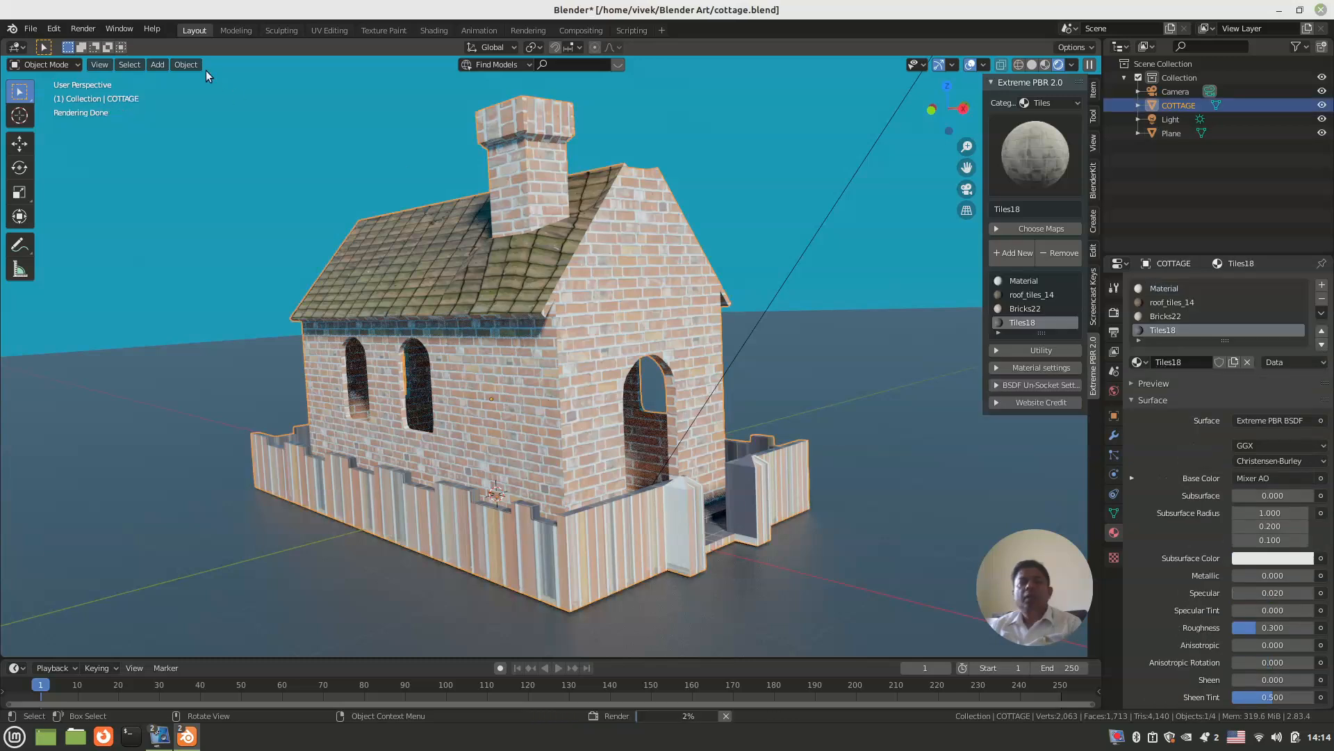
pyautogui.click(83, 28)
pyautogui.click(84, 44)
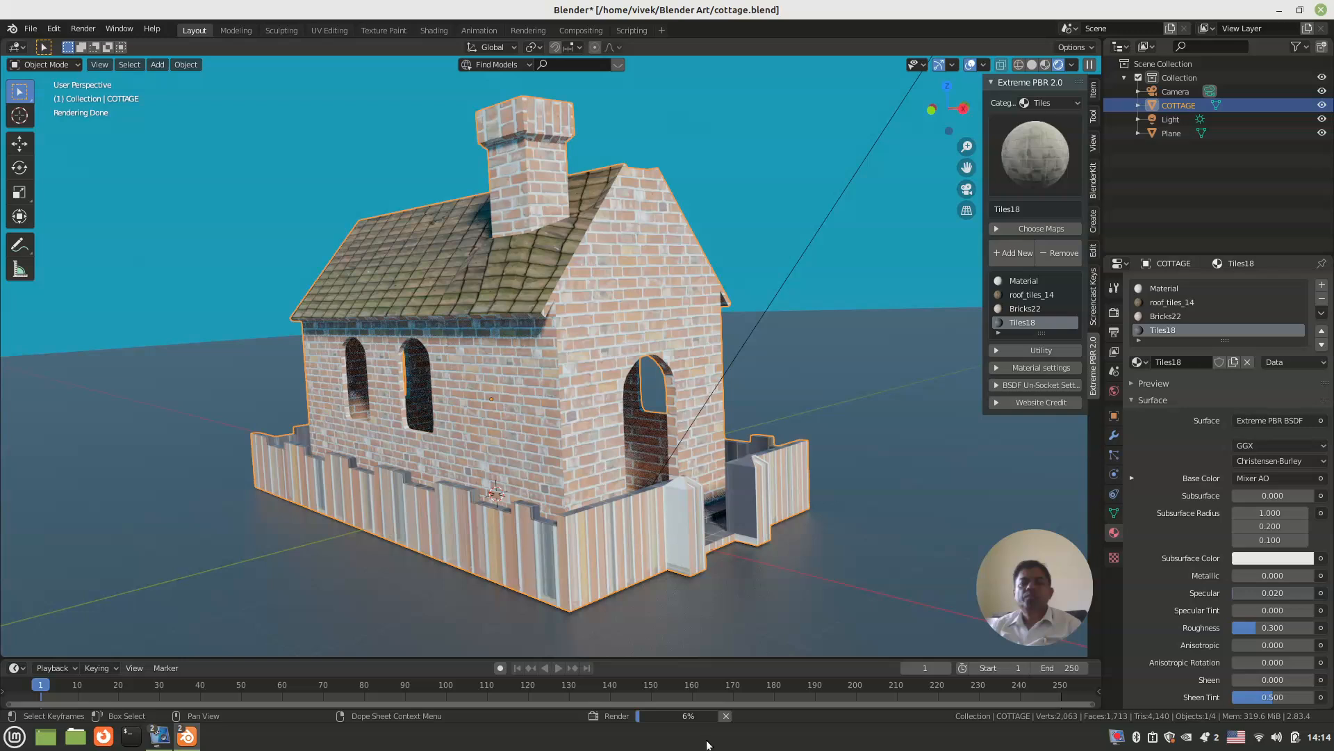
pyautogui.click(726, 715)
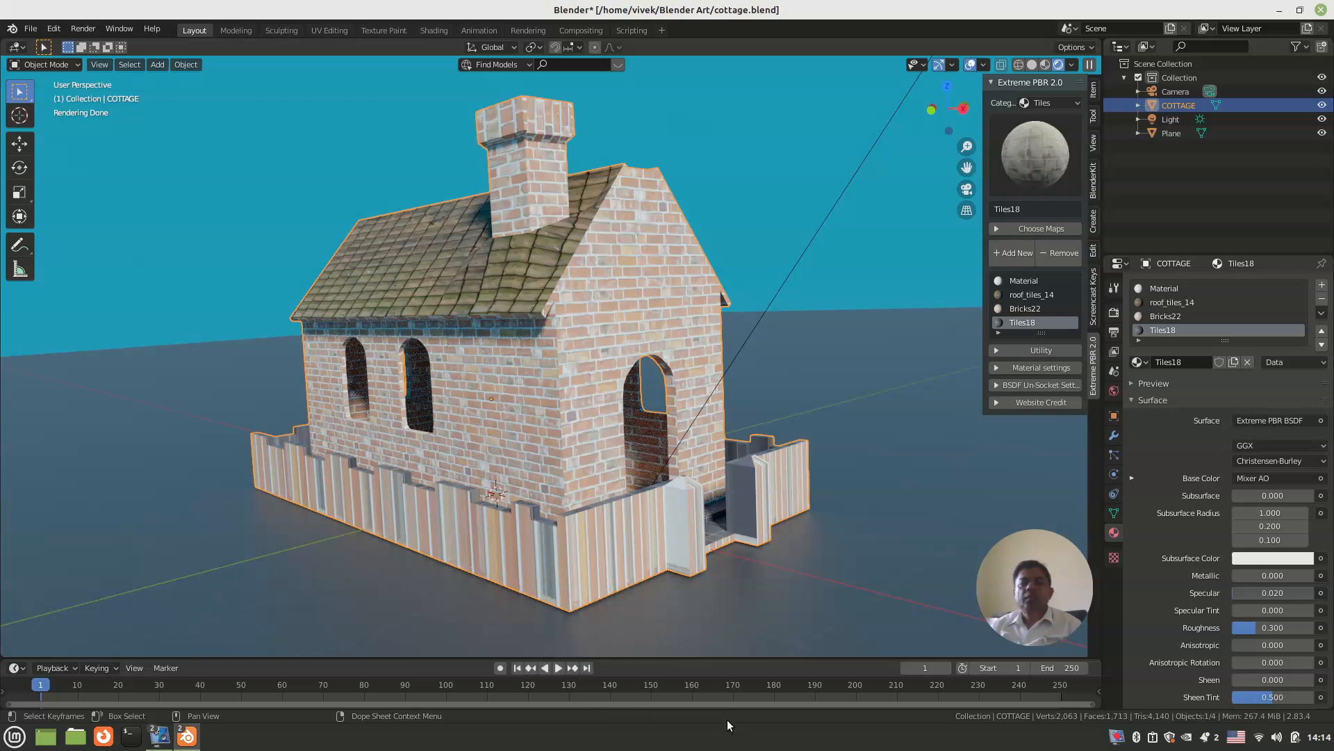
# Step: Render a still image of the cottage on the dark grey ground and close the render result
pyautogui.click(82, 30)
pyautogui.click(94, 41)
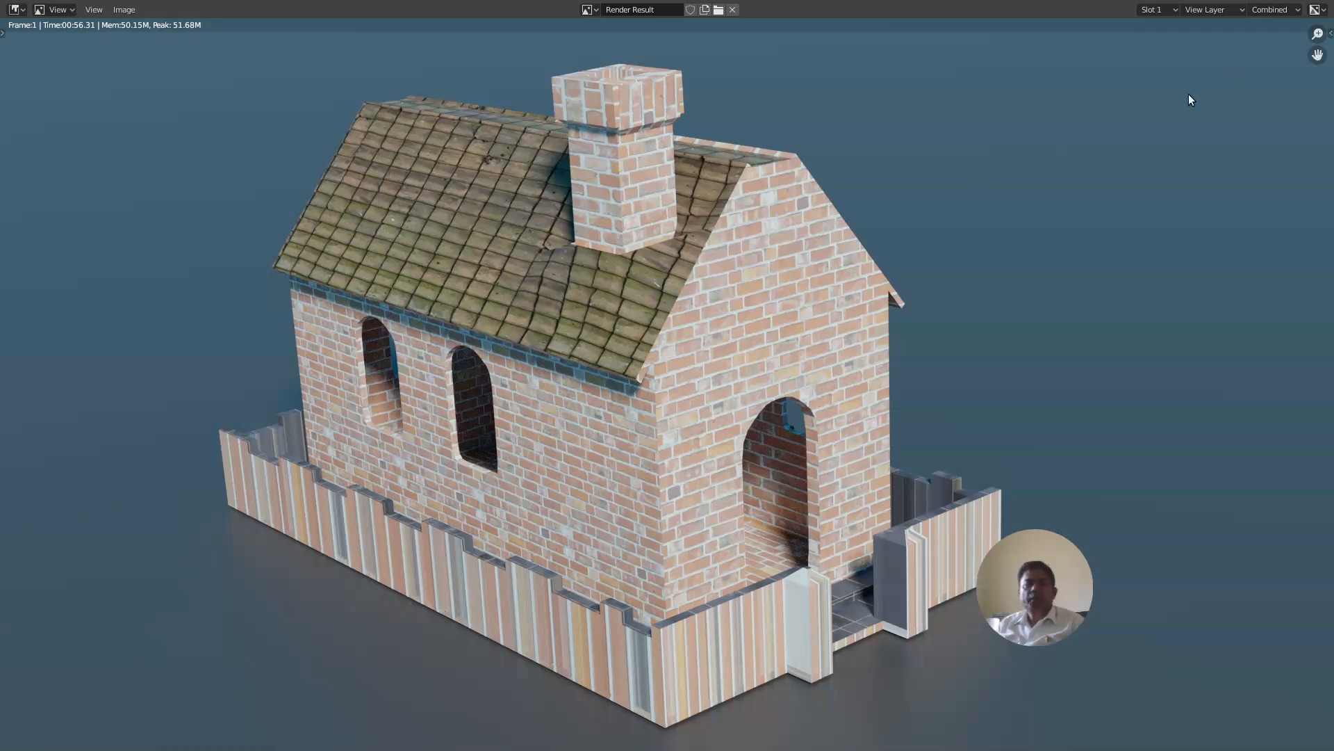
pyautogui.press('Escape')
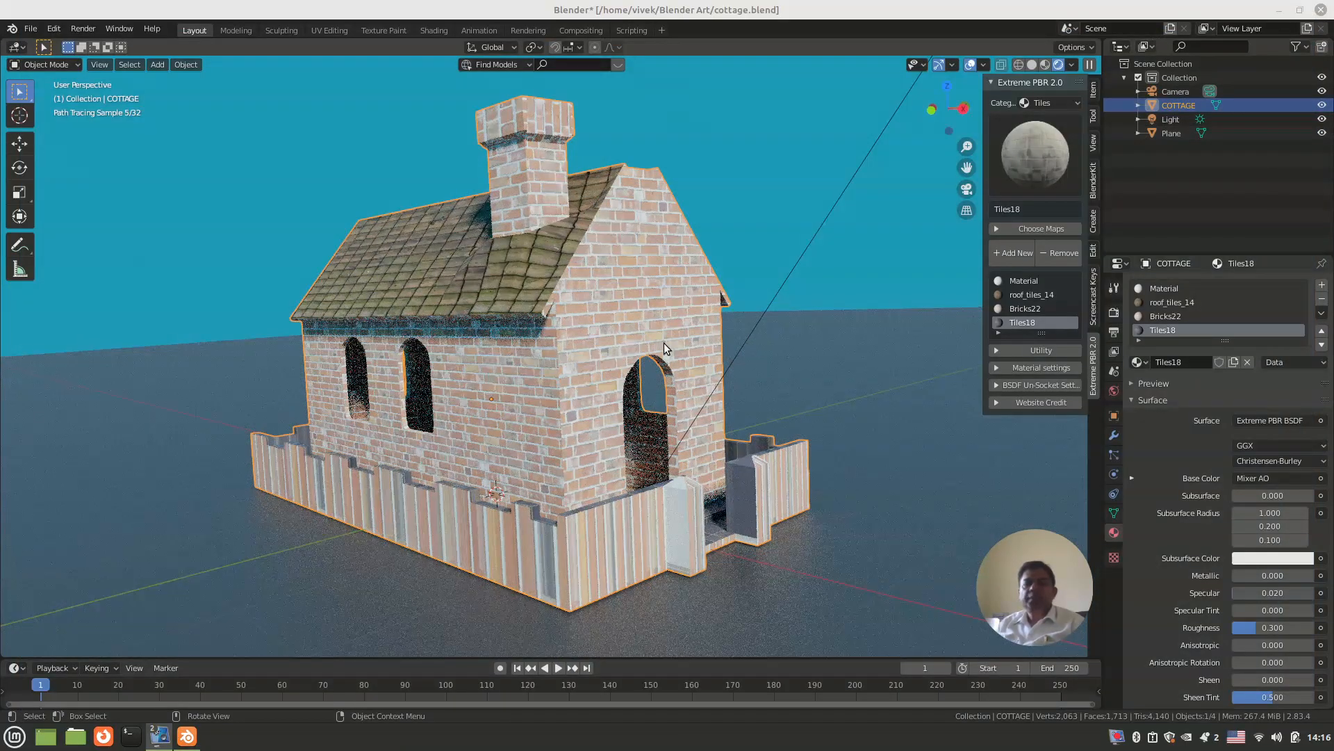
pyautogui.moveTo(590, 361)
pyautogui.mouseDown(button='middle')
pyautogui.moveTo(564, 361)
pyautogui.moveTo(578, 351)
pyautogui.mouseUp(button='middle')
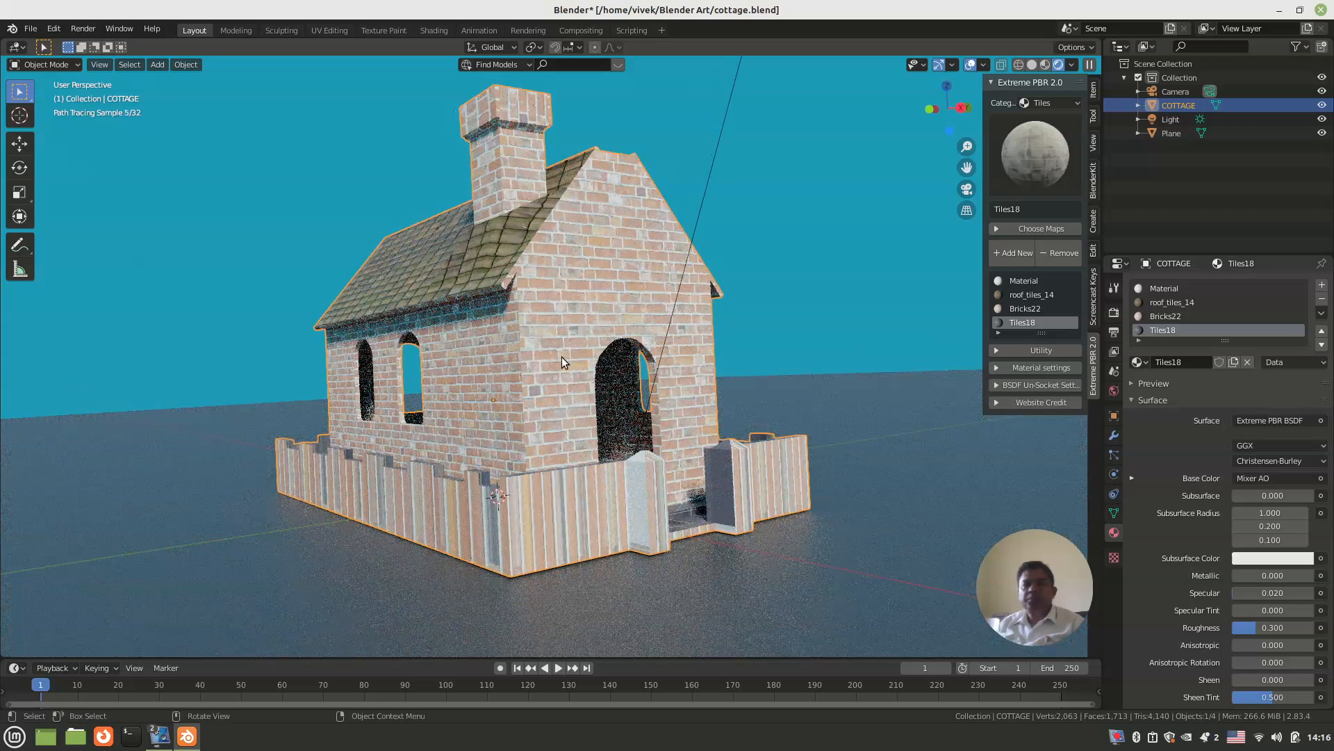